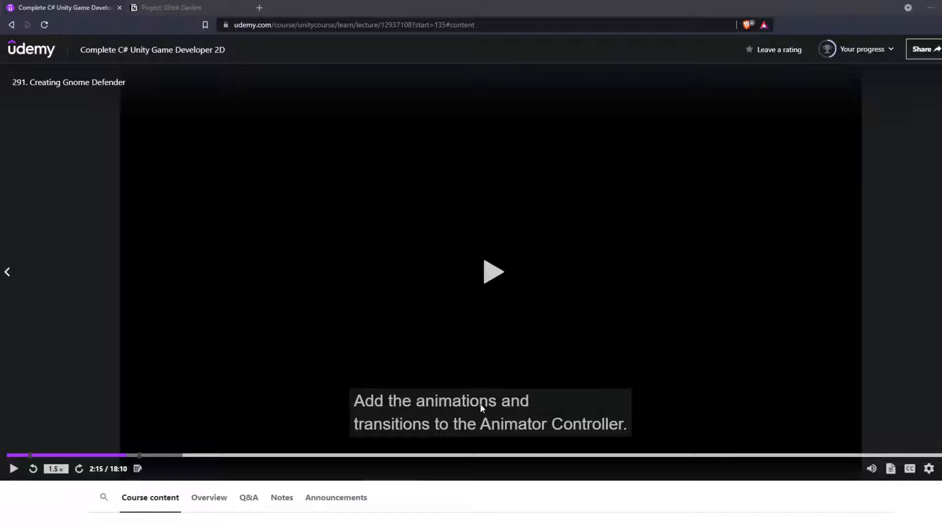
# Step: Review the Udemy course's lecture list around lecture 291, Creating Gnome Defender
pyautogui.scroll(-4, 234, 393)
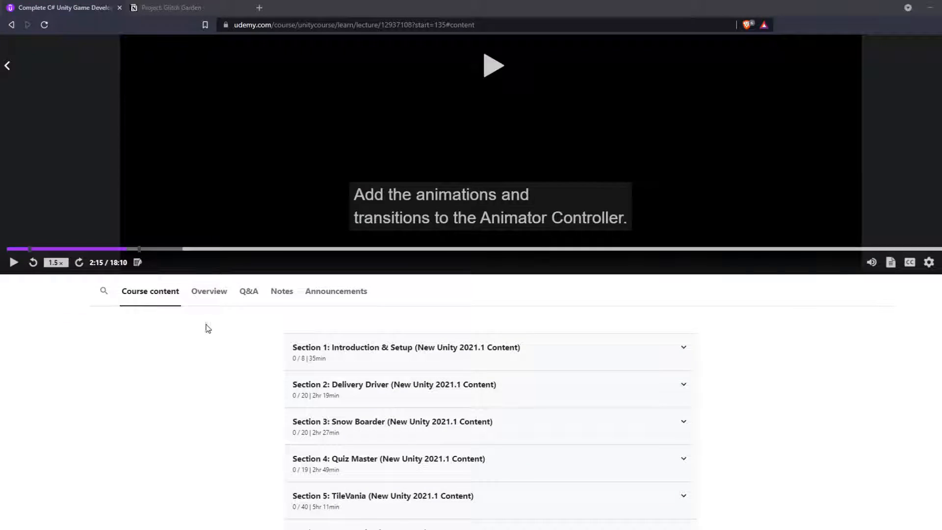
pyautogui.scroll(-20, 275, 349)
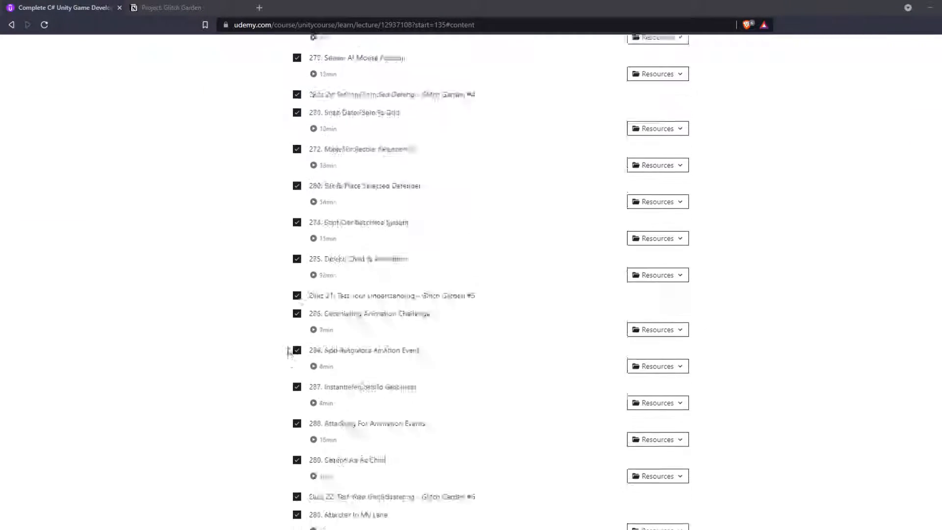
pyautogui.scroll(-6, 289, 353)
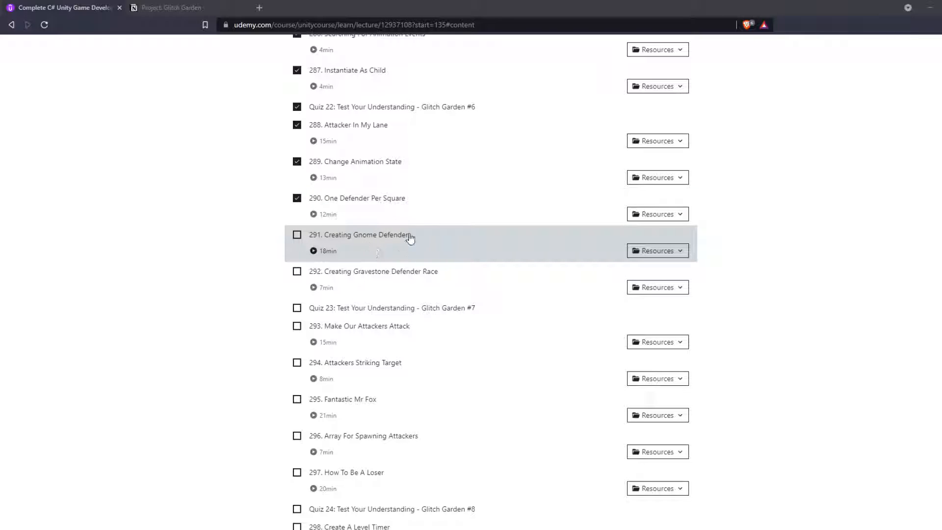
pyautogui.scroll(9, 381, 248)
pyautogui.scroll(20, 319, 236)
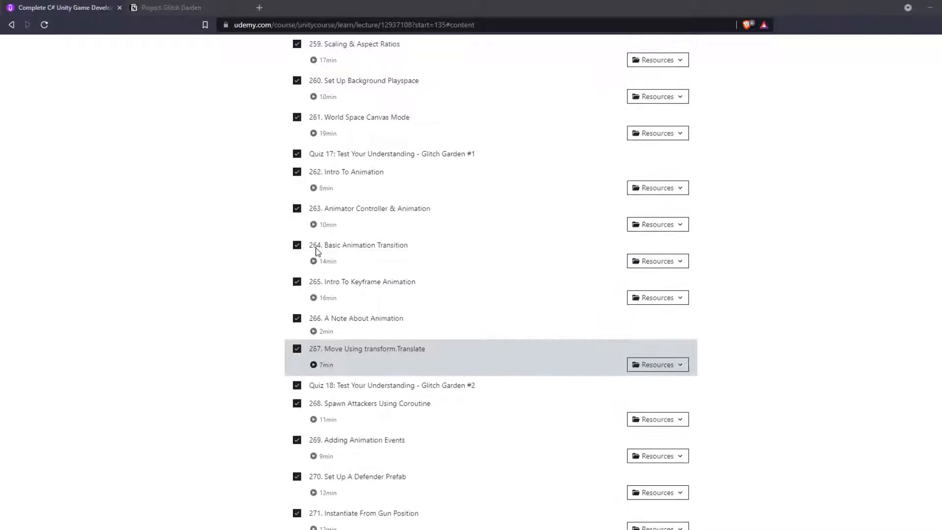
pyautogui.scroll(5, 315, 253)
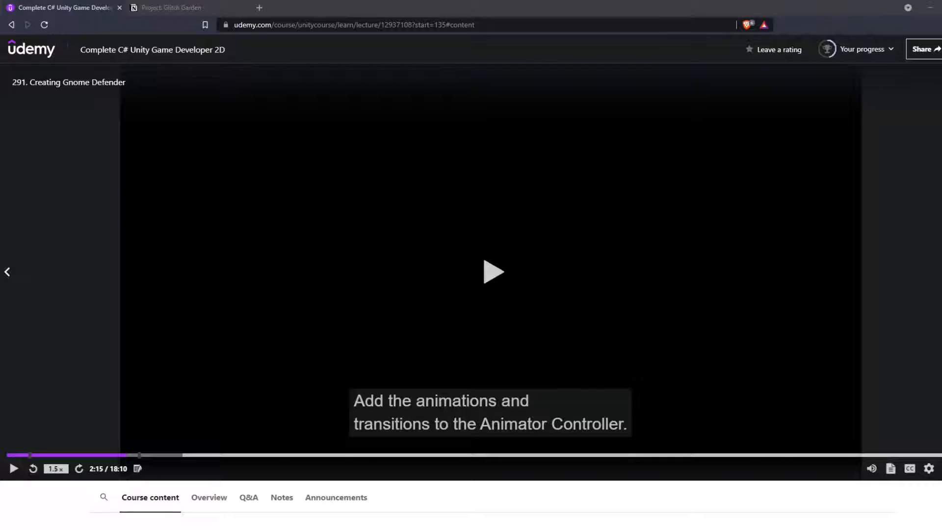
# Step: Switch to Unity to check the project's Sprites folder, and return to the browser
pyautogui.hotkey('alt', 'Tab')
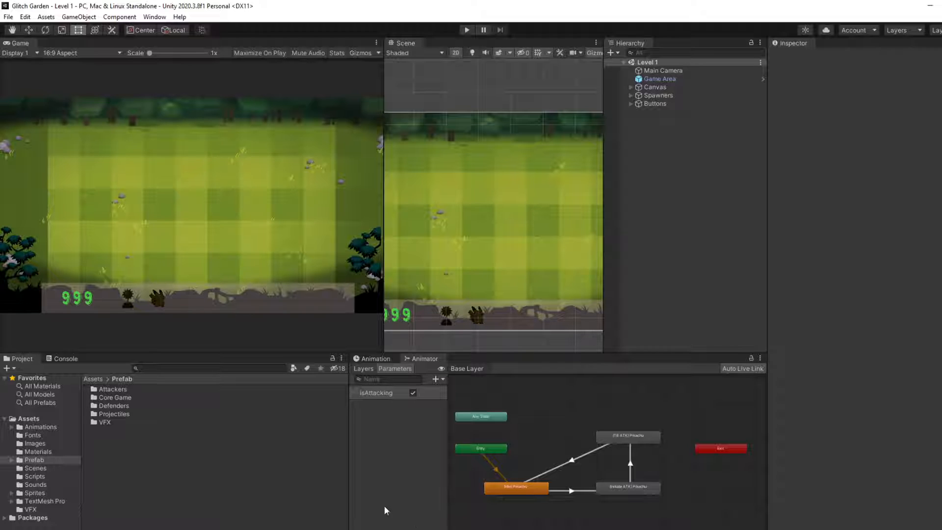
pyautogui.click(34, 493)
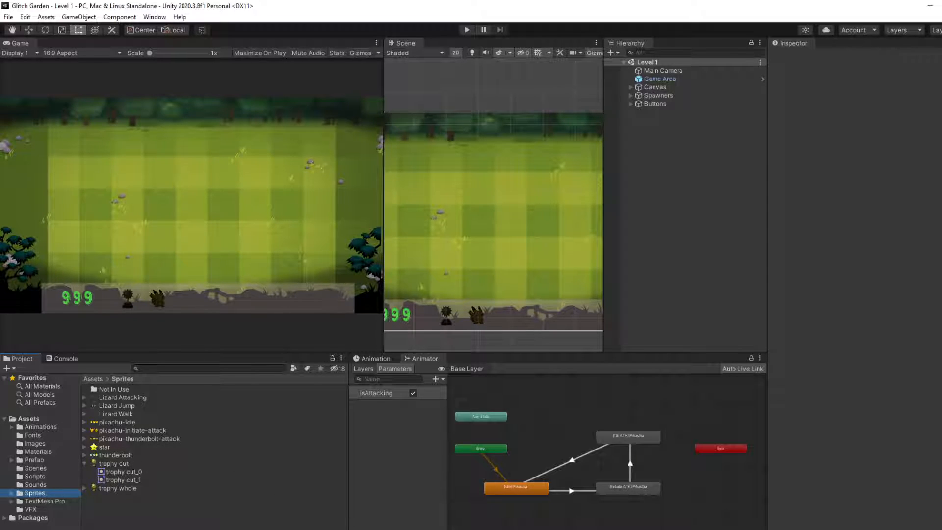
pyautogui.hotkey('alt', 'Tab')
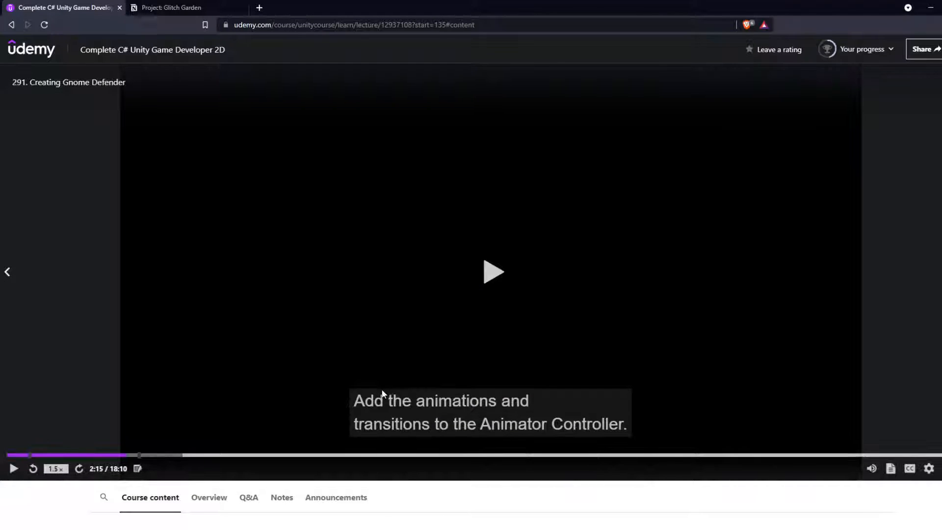
# Step: Open The Spriters Resource in a new browser tab and search it for "sora"
pyautogui.click(259, 8)
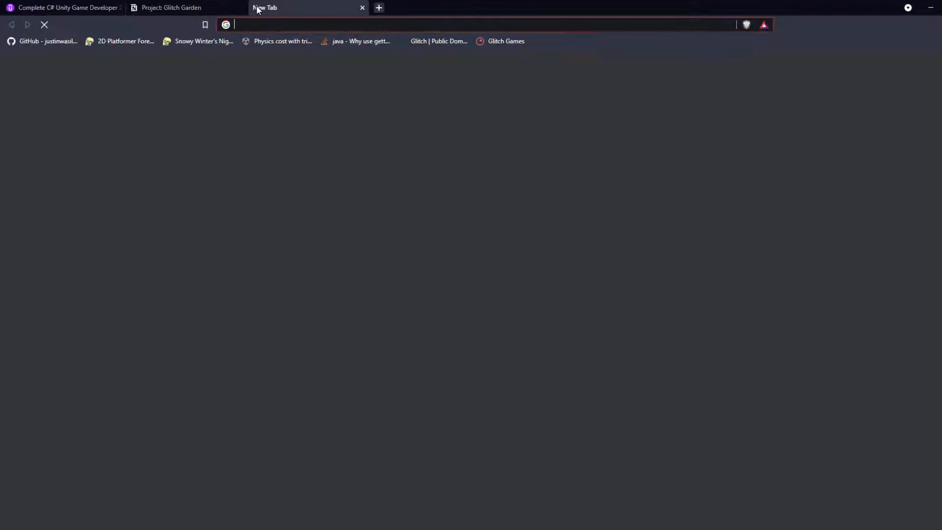
pyautogui.write('sp')
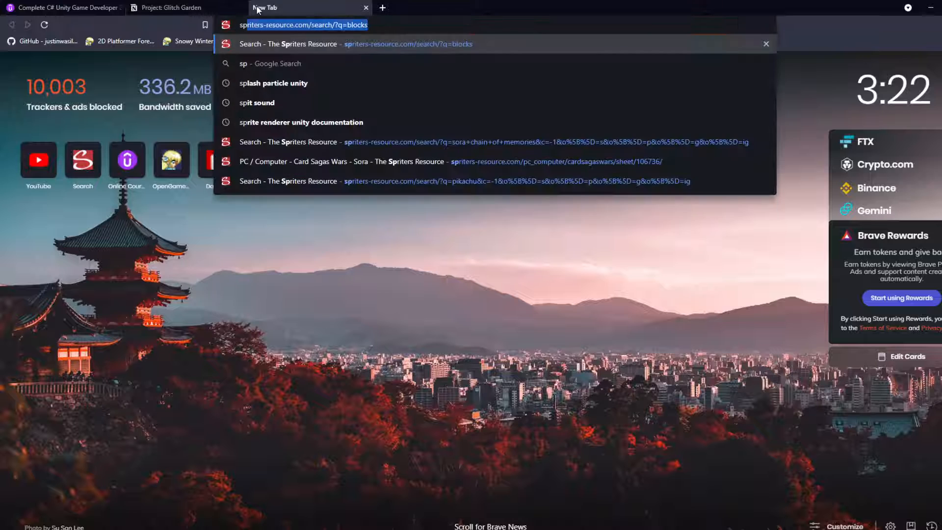
pyautogui.press('Return')
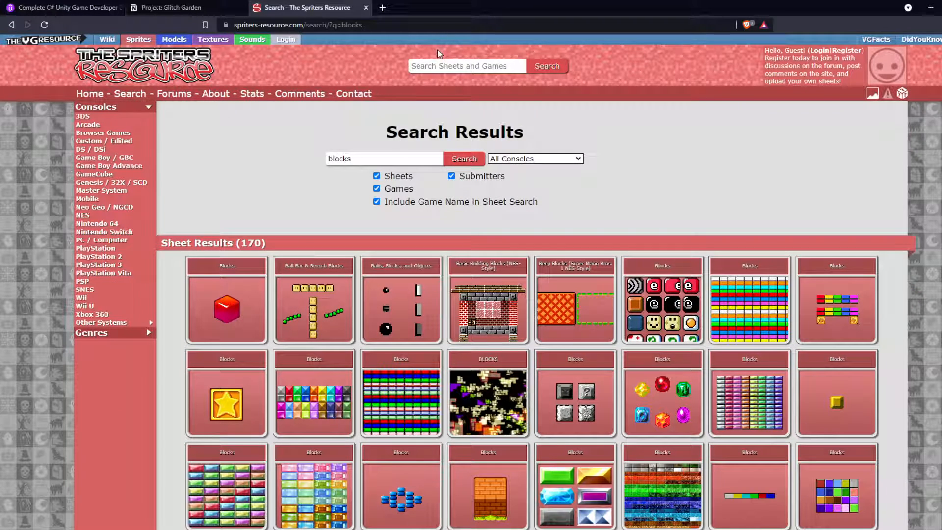
pyautogui.click(435, 65)
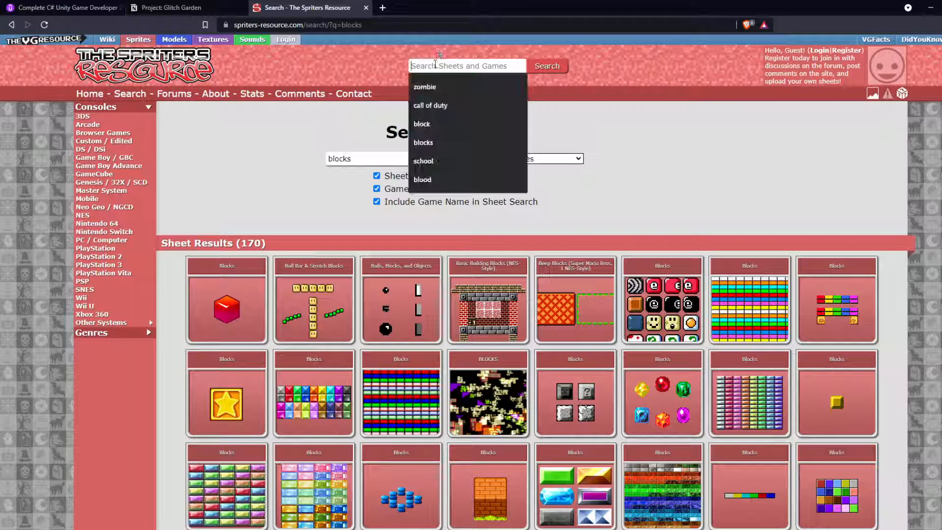
pyautogui.write('sora')
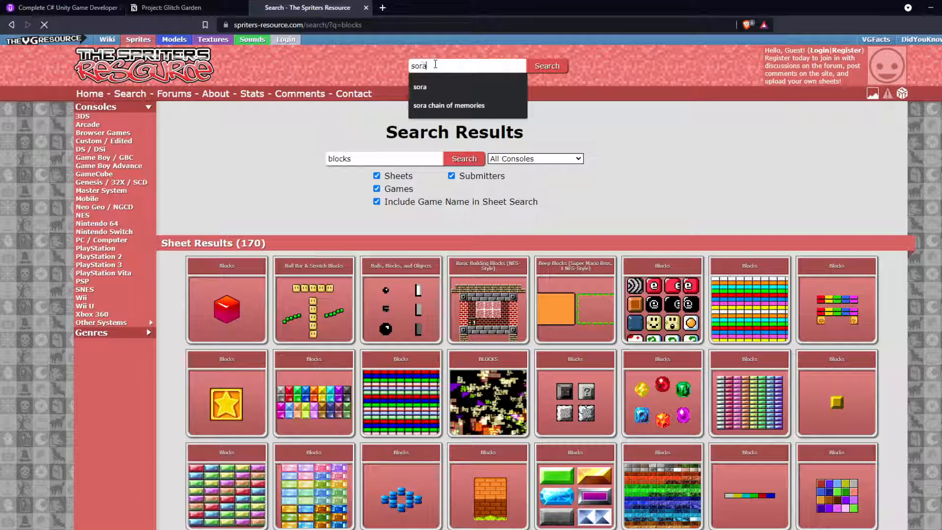
pyautogui.press('Return')
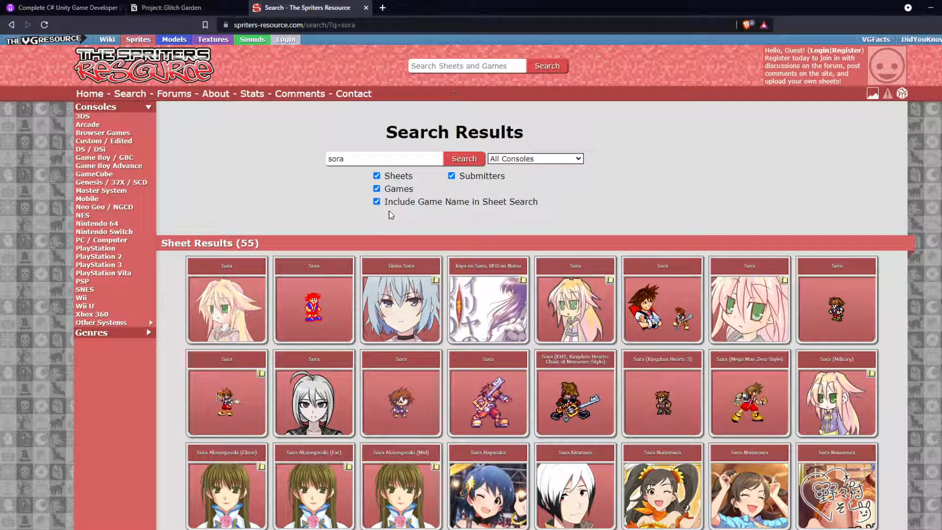
# Step: Open the Game Boy Advance Kingdom Hearts: Chain of Memories Sora sheet and download it
pyautogui.click(664, 306)
pyautogui.scroll(-4, 611, 314)
pyautogui.scroll(-10, 509, 269)
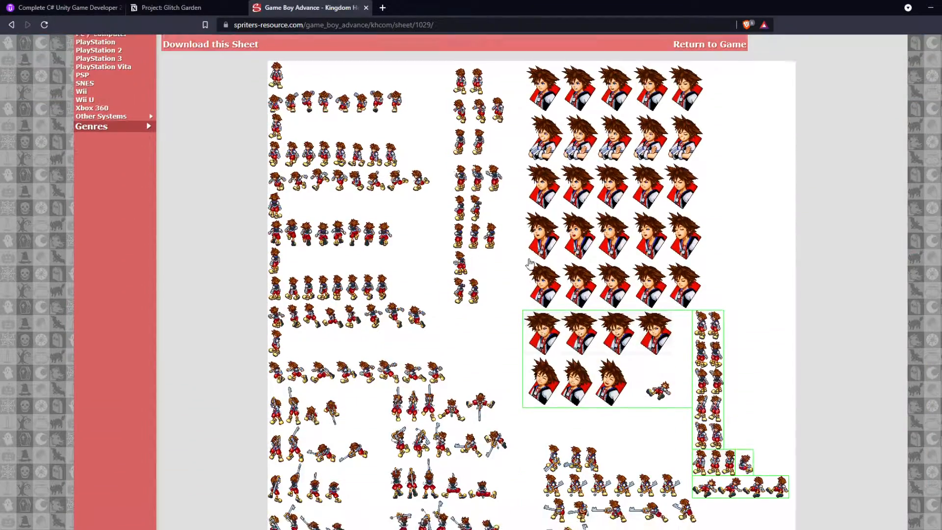
pyautogui.scroll(-5, 407, 265)
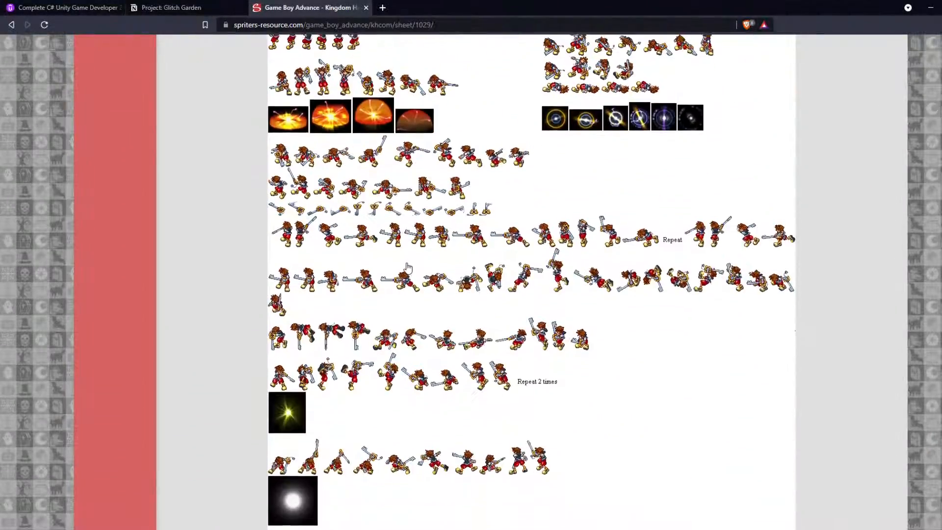
pyautogui.scroll(15, 406, 267)
pyautogui.click(230, 253)
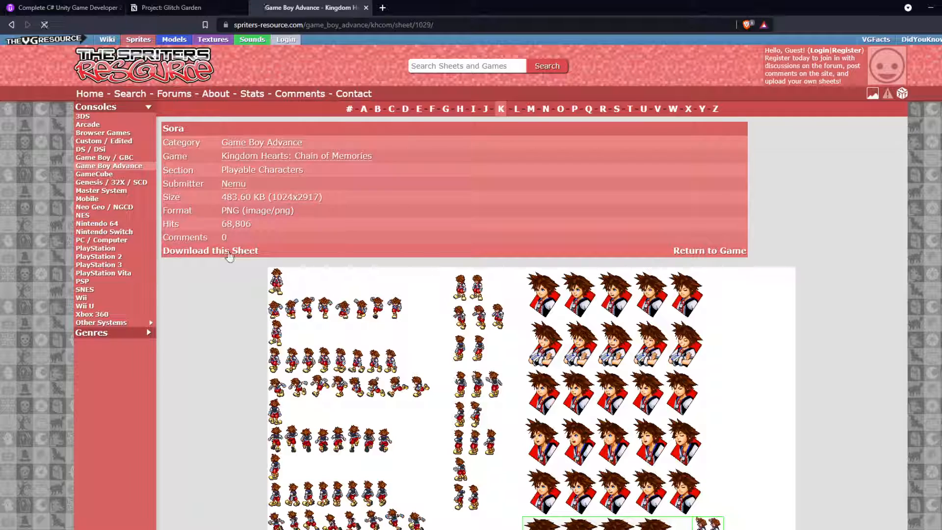
pyautogui.click(366, 278)
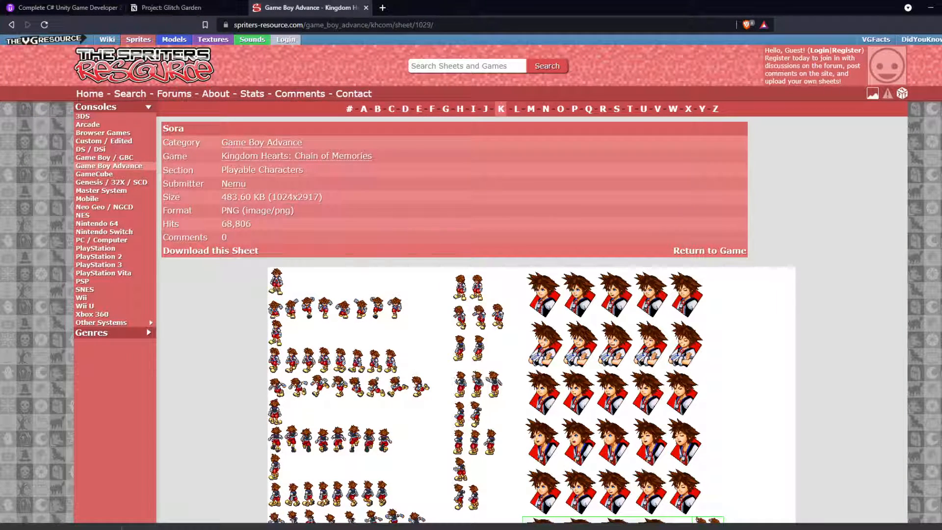
# Step: Open the downloaded Sora sprite sheet in Paint and maximize its window
pyautogui.click(111, 527)
pyautogui.click(134, 505)
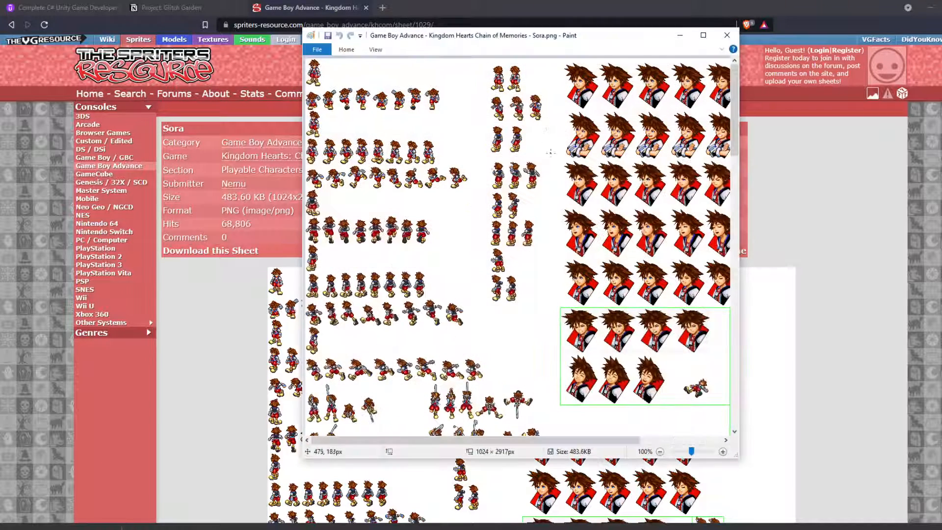
pyautogui.click(701, 36)
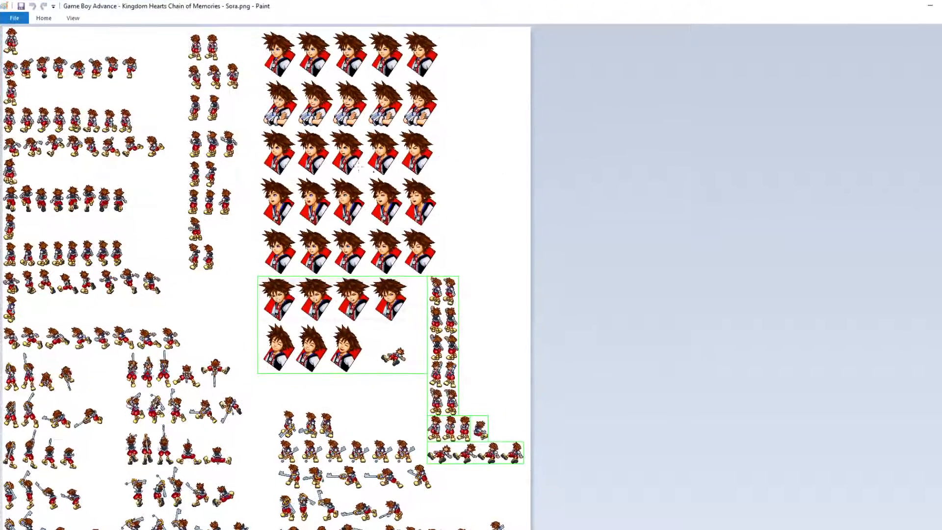
pyautogui.scroll(-10, 265, 275)
pyautogui.scroll(10, 265, 274)
# Step: Turn off Minimize the Ribbon so Paint's drawing tools stay displayed
pyautogui.click(15, 18)
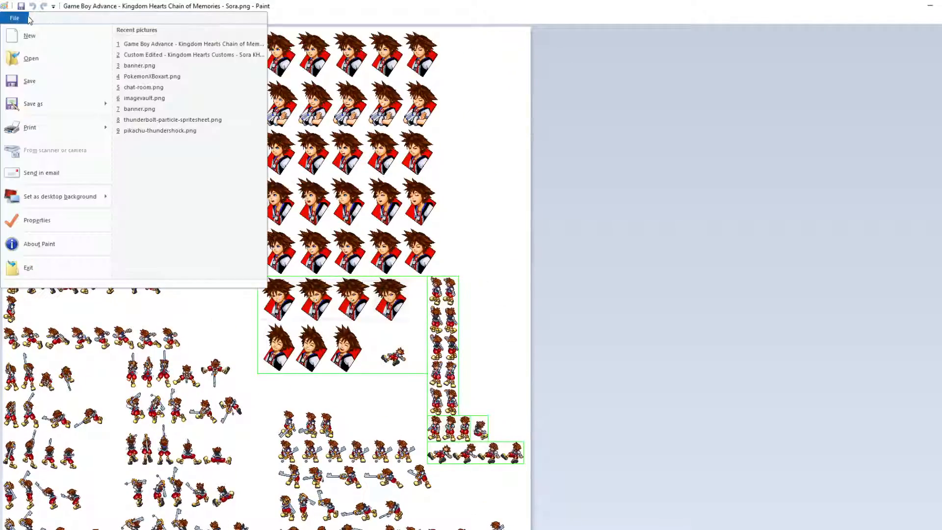
pyautogui.click(364, 63)
pyautogui.click(44, 19)
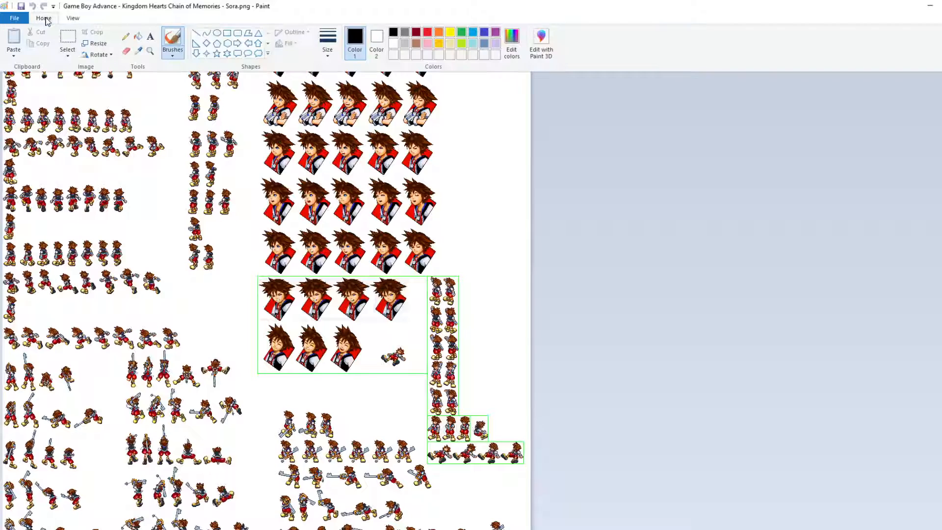
pyautogui.click(290, 97)
pyautogui.click(44, 18)
pyautogui.rightClick(55, 17)
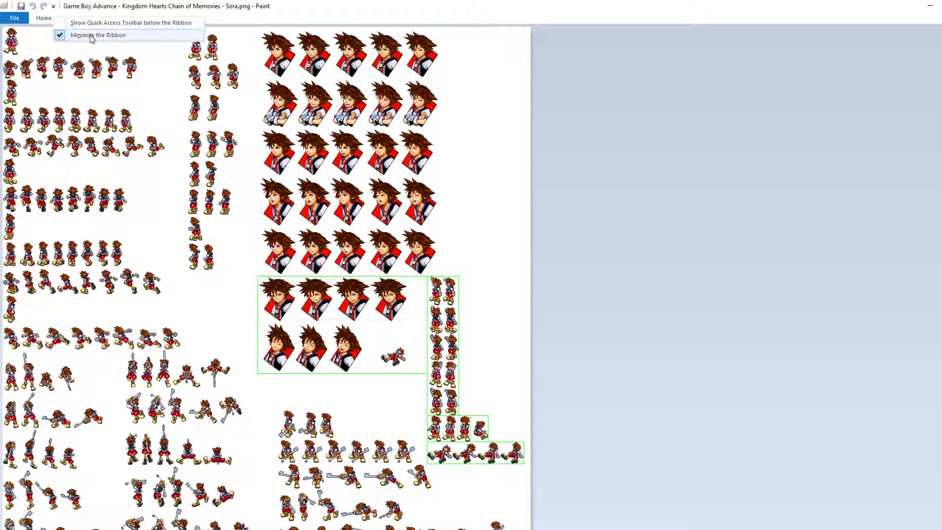
pyautogui.click(92, 35)
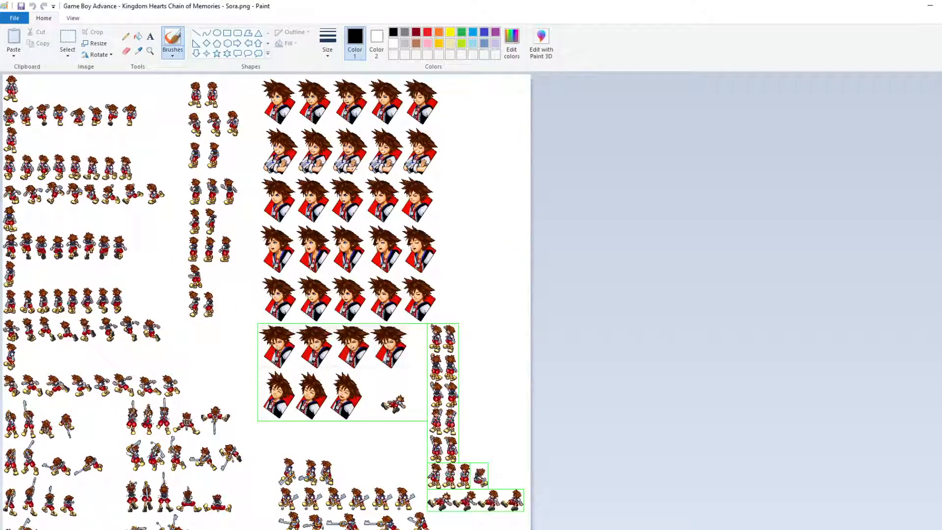
# Step: Look through the Sora sheet for pose and attack animation rows suitable for a defender
pyautogui.scroll(-10, 187, 193)
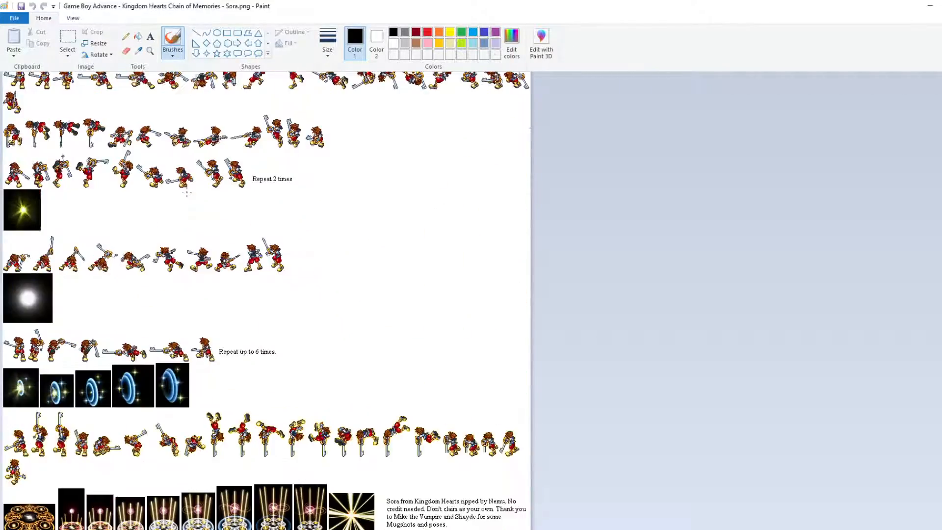
pyautogui.scroll(2, 221, 265)
pyautogui.scroll(-2, 202, 347)
pyautogui.scroll(10, 314, 201)
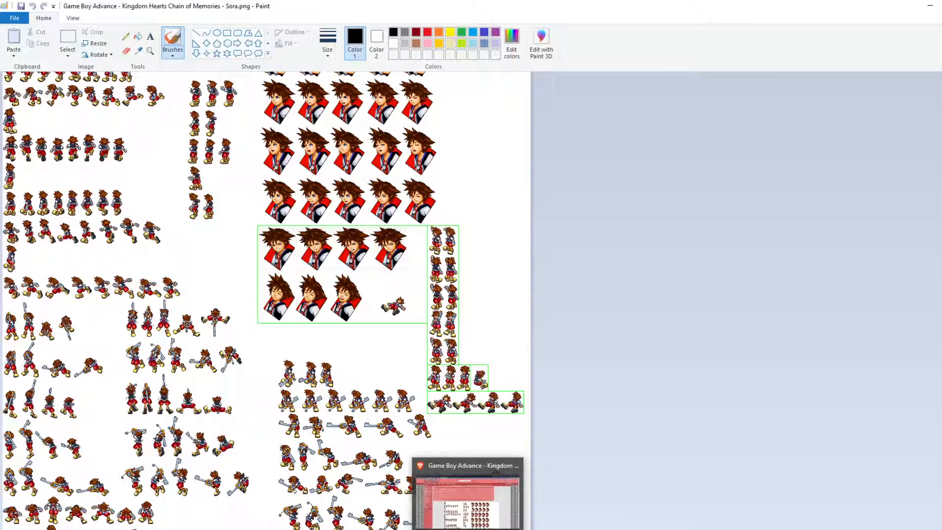
# Step: Switch back to the browser and search The Spriters Resource for "heartless"
pyautogui.click(468, 496)
pyautogui.click(424, 66)
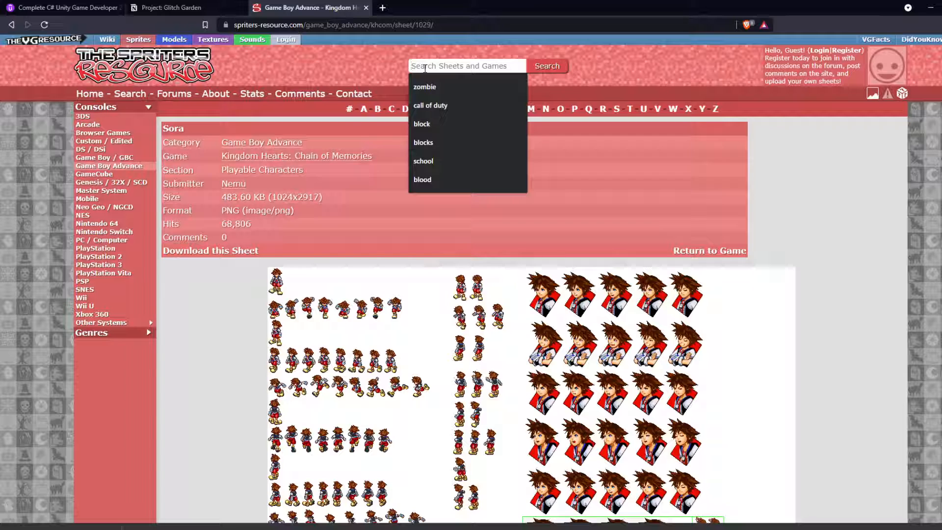
pyautogui.write('heartless')
pyautogui.press('Return')
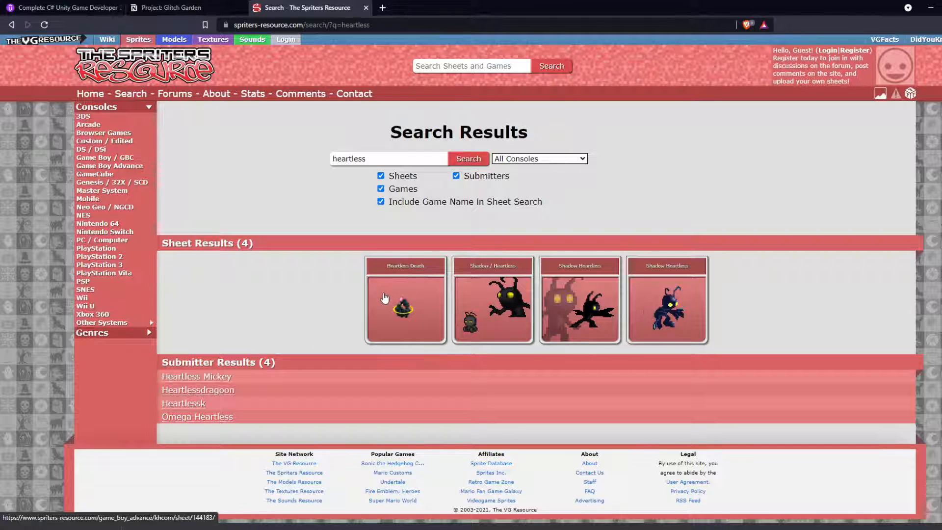
# Step: Compare the Shadow / Heartless, Heartless Death and both Shadow Heartless sprite sheets from the search results
pyautogui.click(505, 309)
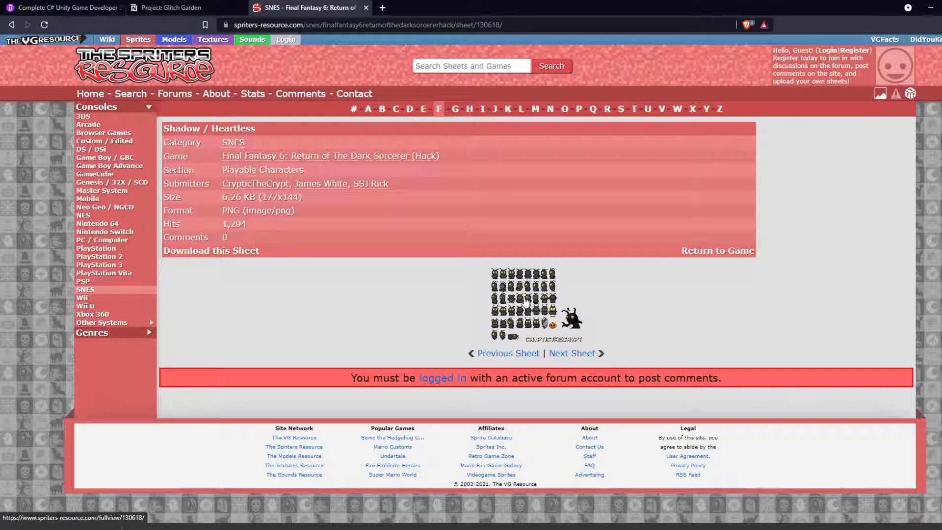
pyautogui.hotkey('alt', 'Left')
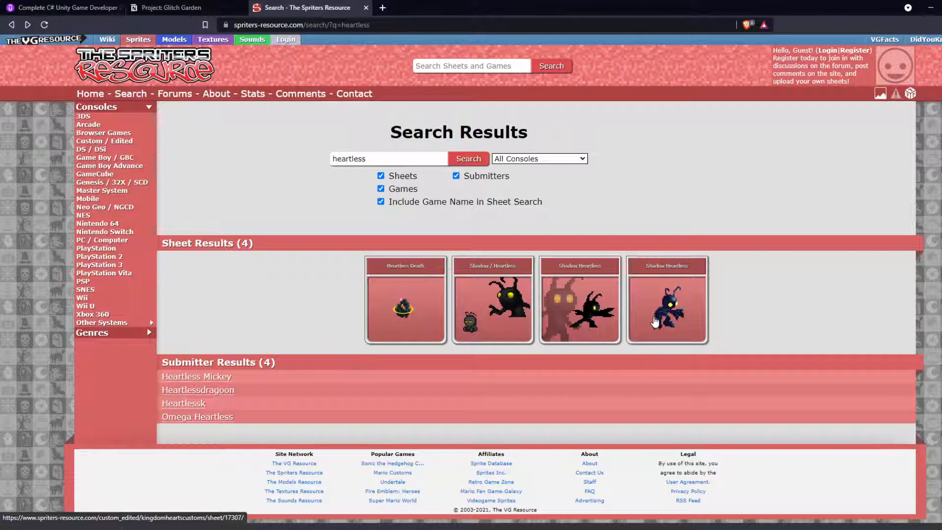
pyautogui.click(585, 321)
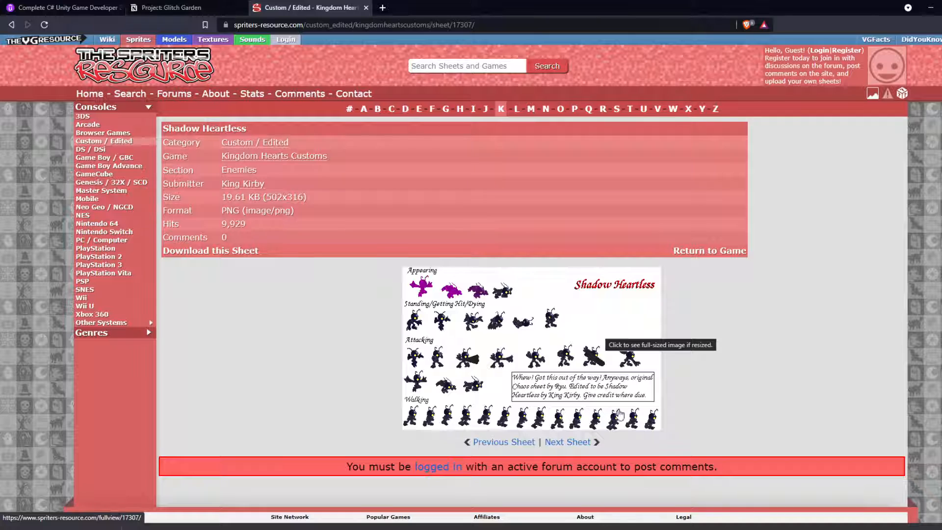
pyautogui.hotkey('alt', 'Left')
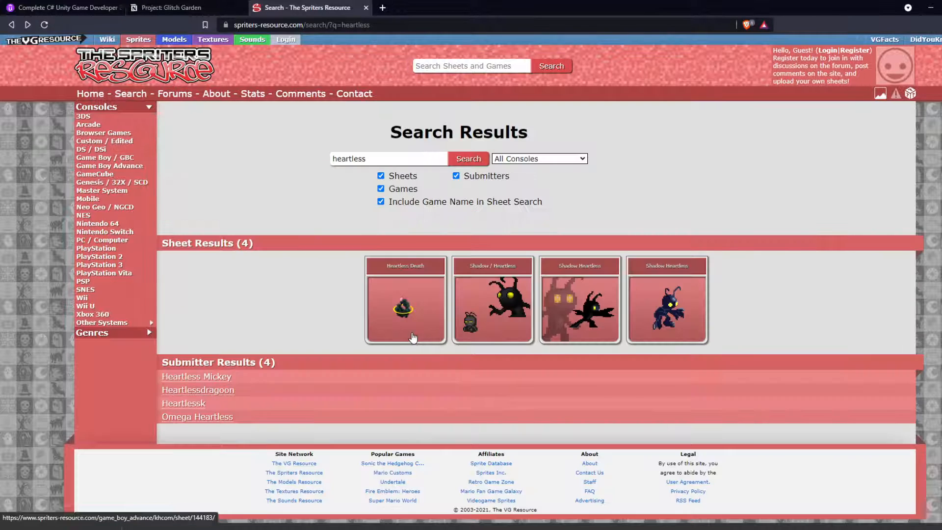
pyautogui.click(412, 336)
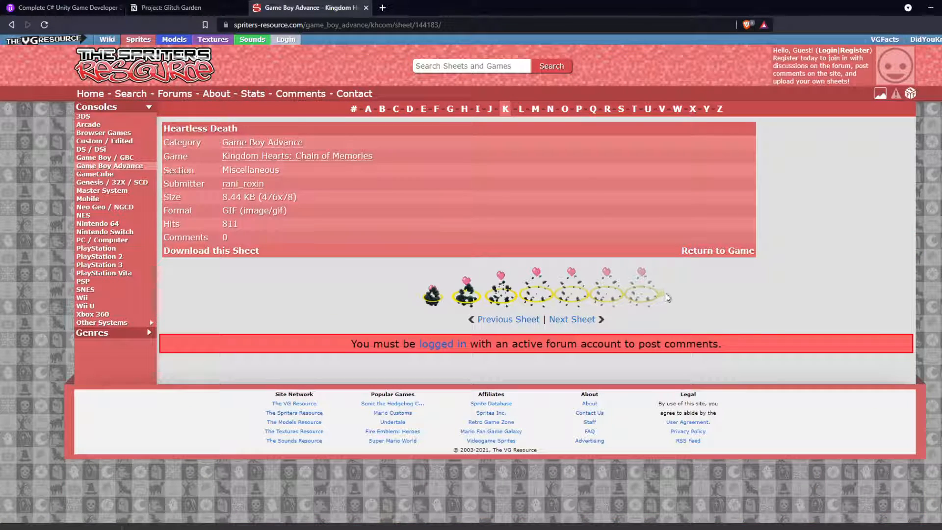
pyautogui.hotkey('alt', 'Left')
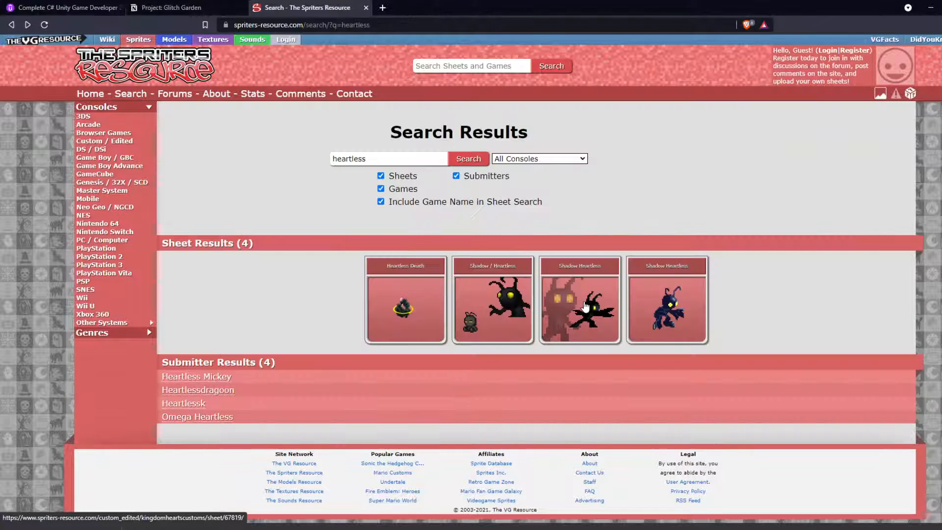
pyautogui.click(579, 308)
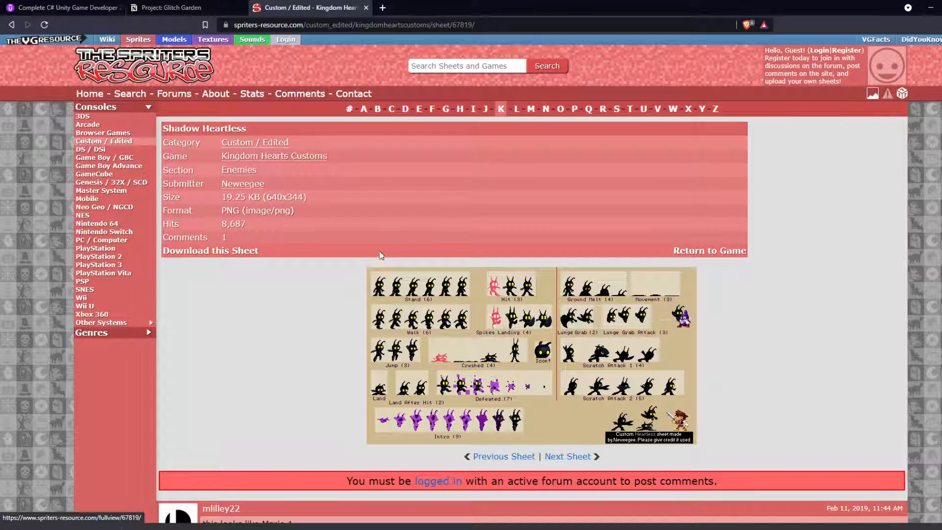
# Step: Review both Shadow Heartless sheets and the Heartless Death sheet again, and return to the heartless search results
pyautogui.hotkey('alt', 'Left')
pyautogui.click(661, 329)
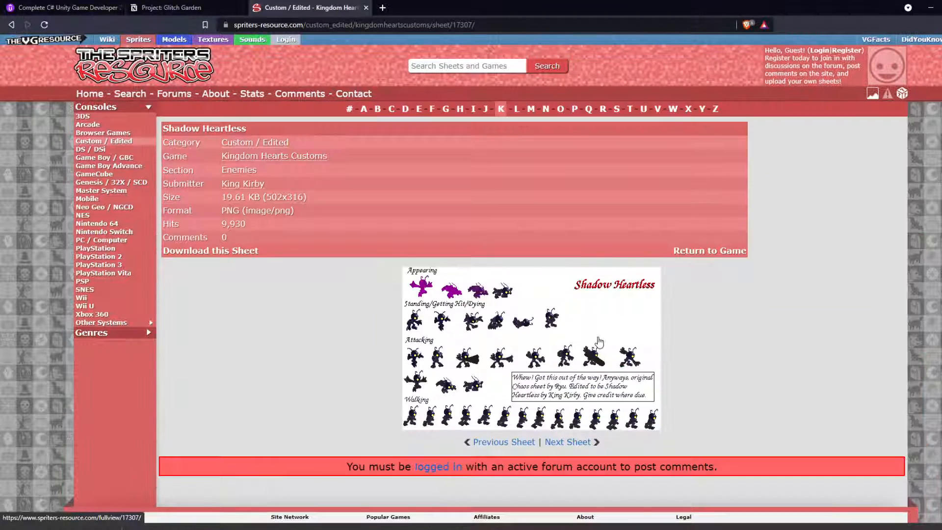
pyautogui.hotkey('alt', 'Left')
pyautogui.click(406, 307)
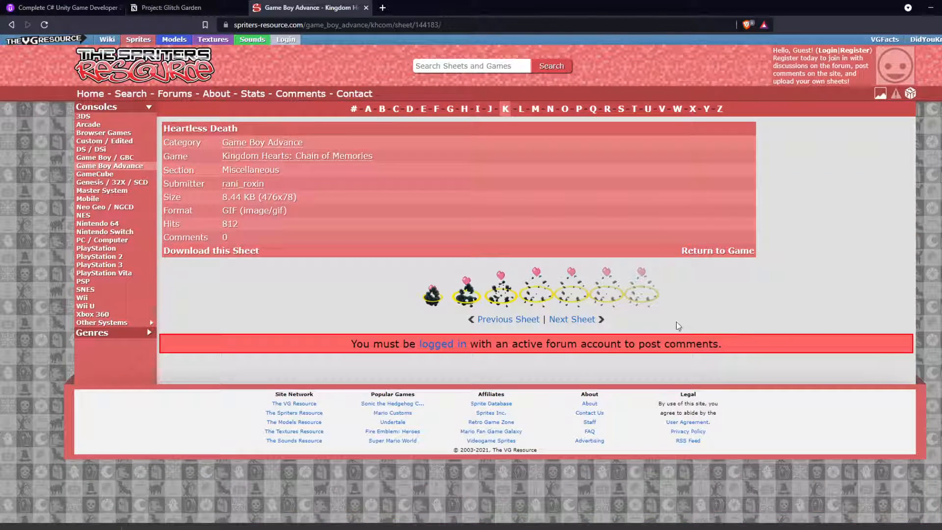
pyautogui.hotkey('alt', 'Left')
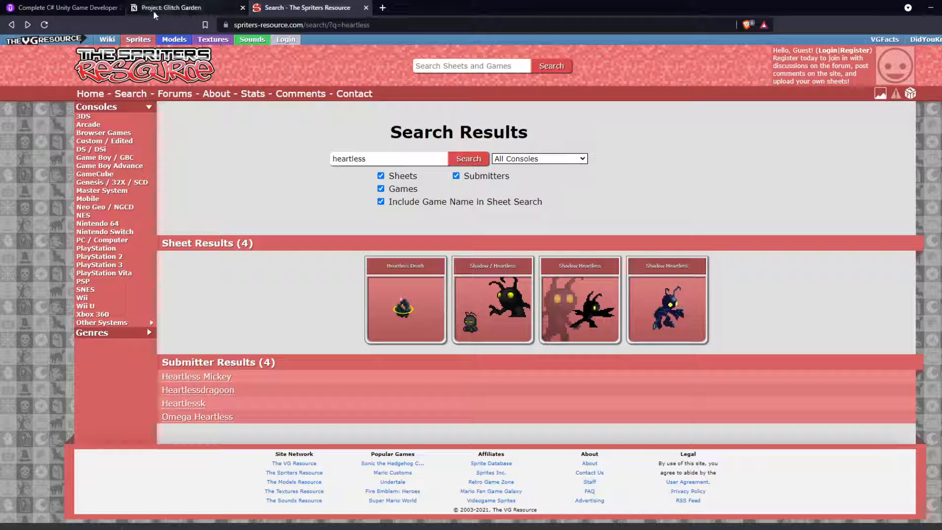
# Step: Switch to the Project: Glitch Garden notes in Notion and add a toggle titled "Enemy Ideas" at the end of the Ideas section
pyautogui.click(118, 8)
pyautogui.click(167, 7)
pyautogui.scroll(5, 386, 193)
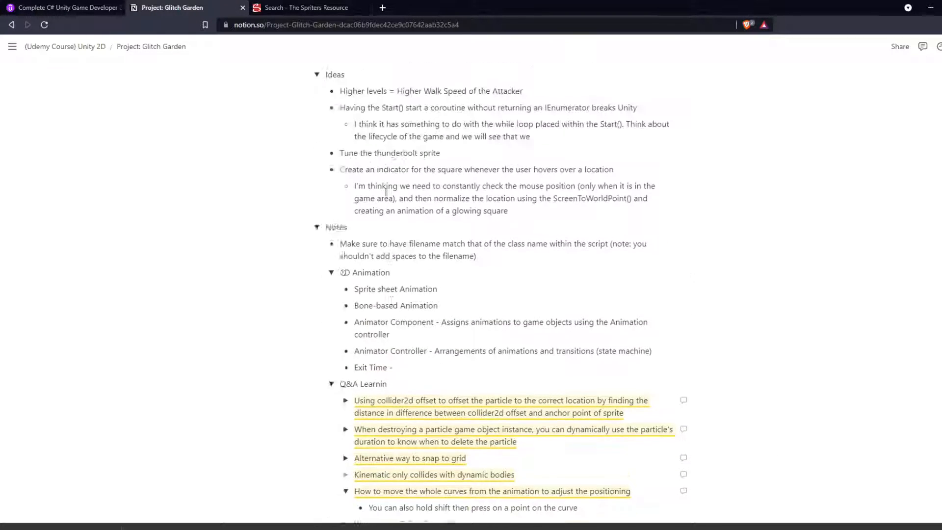
pyautogui.scroll(2, 386, 193)
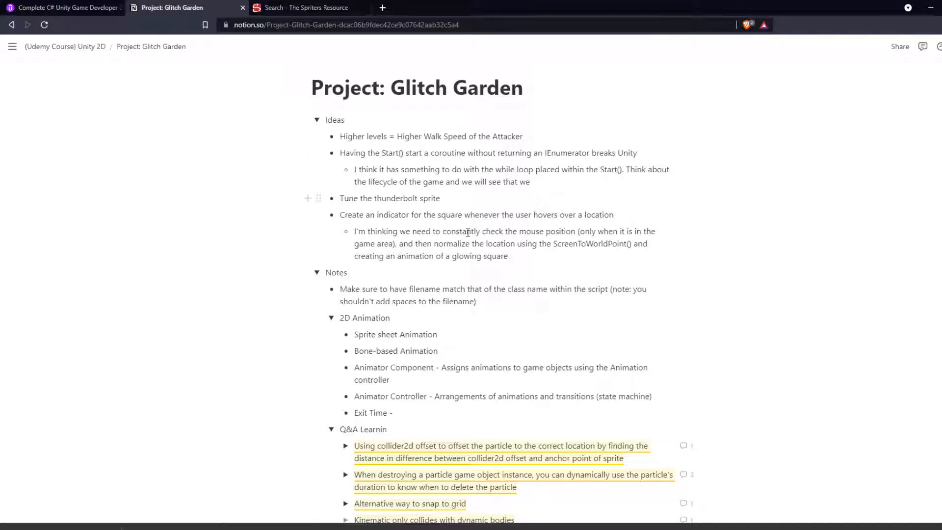
pyautogui.click(520, 253)
pyautogui.press('Return')
pyautogui.write('E')
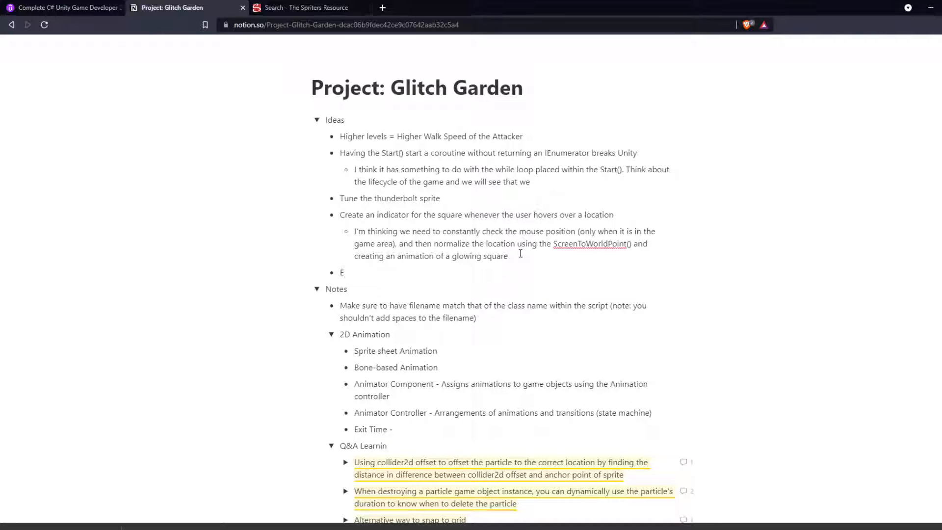
pyautogui.hotkey('ctrl', 'shift', '7')
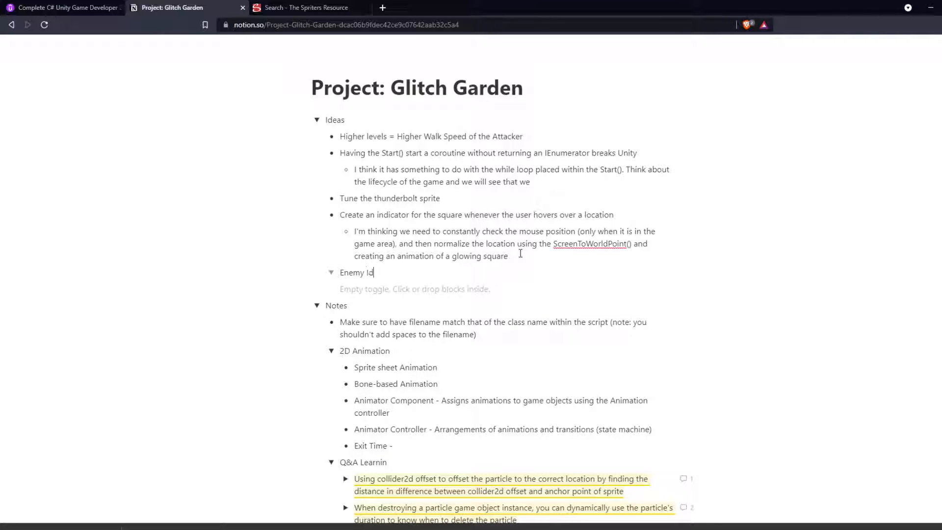
# Step: Nest a toggle "Shadow Heartless (From Kingdom Hearts)" under Enemy Ideas and start a bulleted list inside it
pyautogui.press('Return')
pyautogui.write('>')
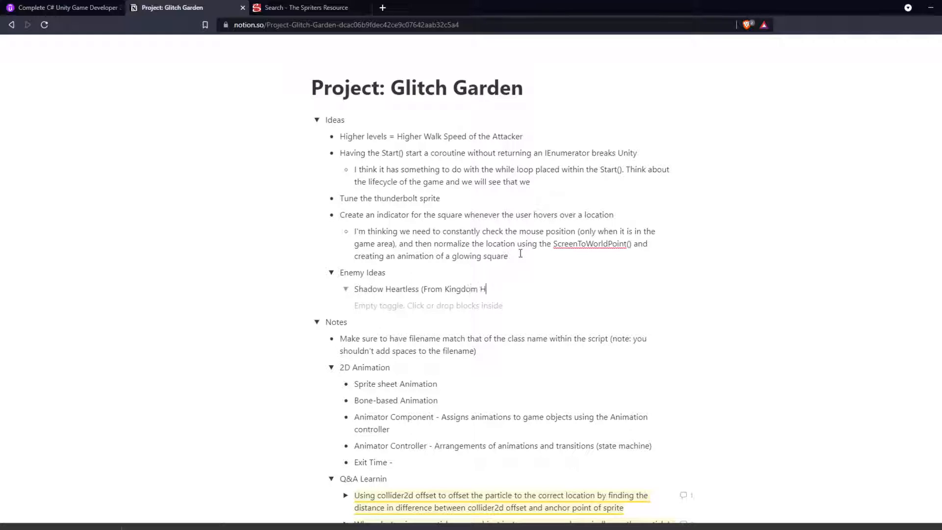
pyautogui.press('Return')
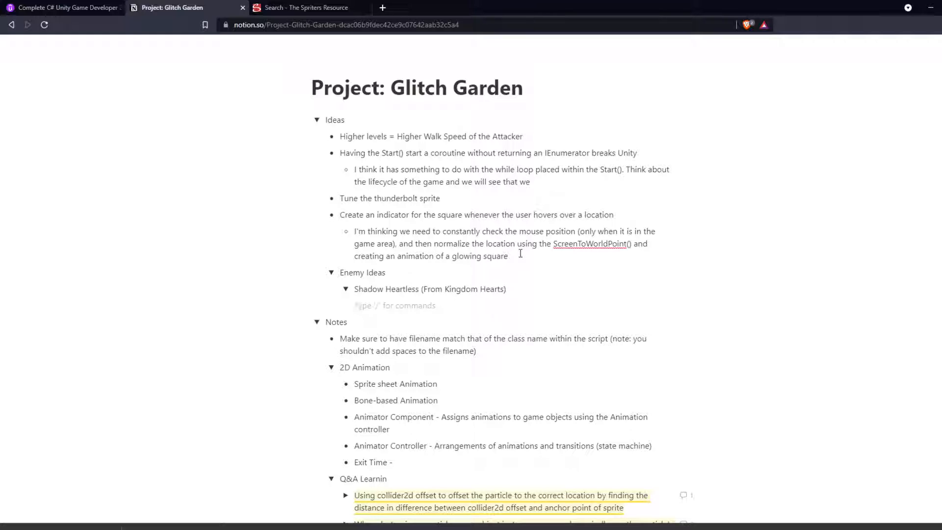
pyautogui.write('-')
# Step: Copy the link of the Kingdom Hearts Customs Shadow Heartless sheet 17307 and add it as the first bullet in the notes
pyautogui.hotkey('ctrl', 'Tab')
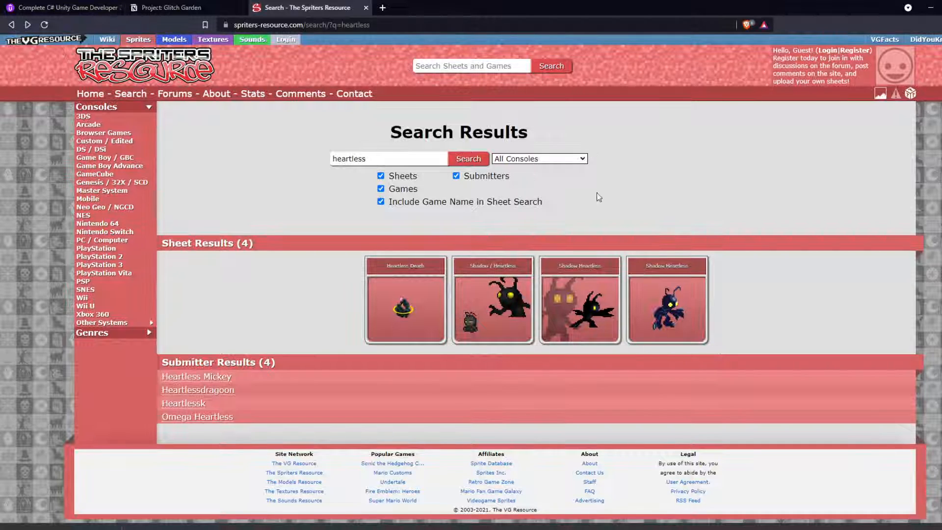
pyautogui.rightClick(679, 298)
pyautogui.press('Escape')
pyautogui.click(175, 7)
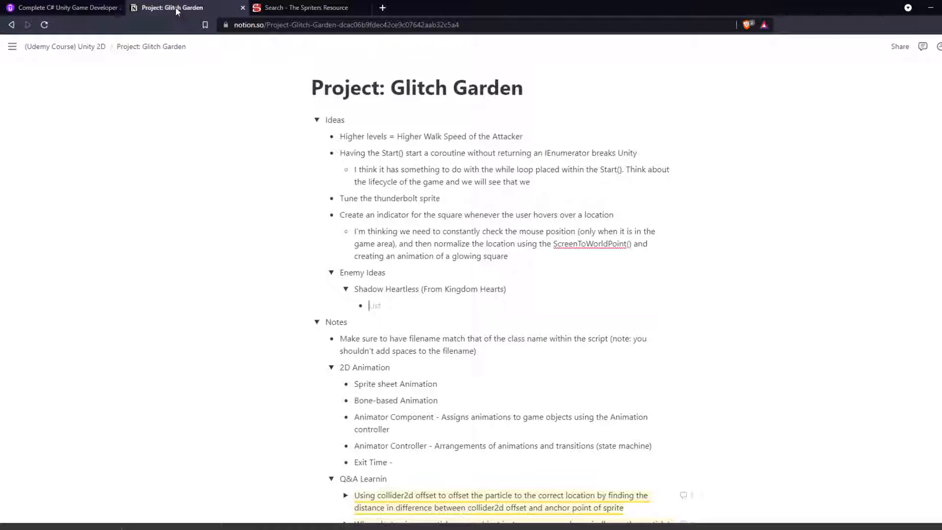
pyautogui.write('https://www.spriters-resource.com/custom_edited/kingdomheartscustoms/sheet/17307/')
pyautogui.press('Return')
pyautogui.press('Return')
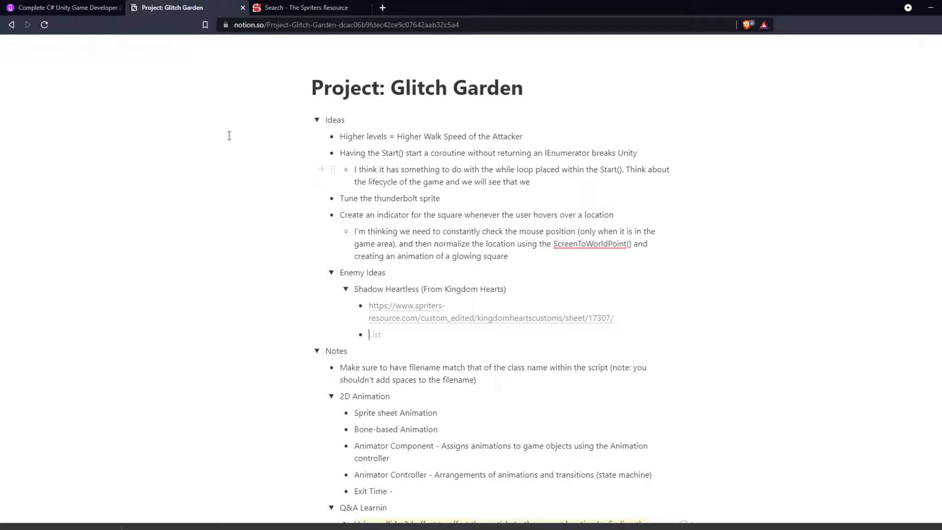
# Step: Copy the Heartless Death sheet's link from the search results and add it as the second bullet under Shadow Heartless
pyautogui.hotkey('ctrl', 'Tab')
pyautogui.rightClick(402, 296)
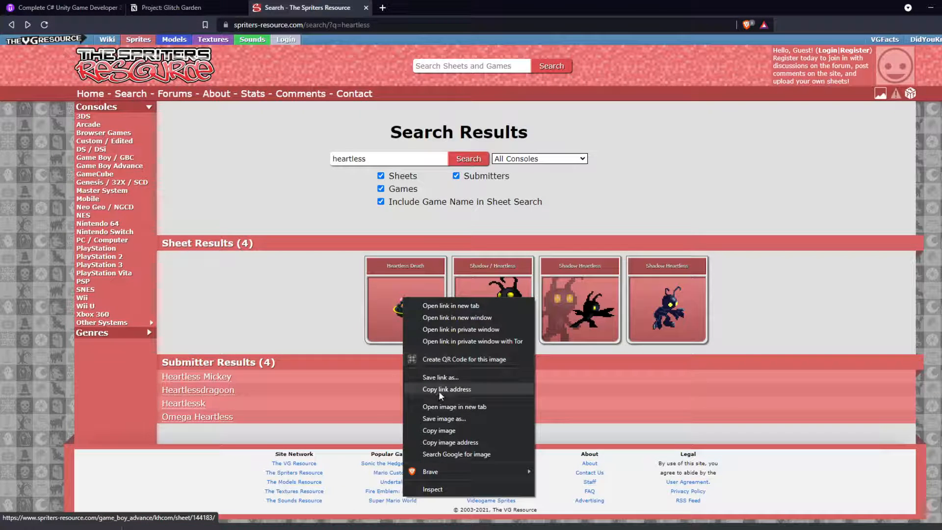
pyautogui.click(441, 389)
pyautogui.click(164, 8)
pyautogui.hotkey('ctrl', 'v')
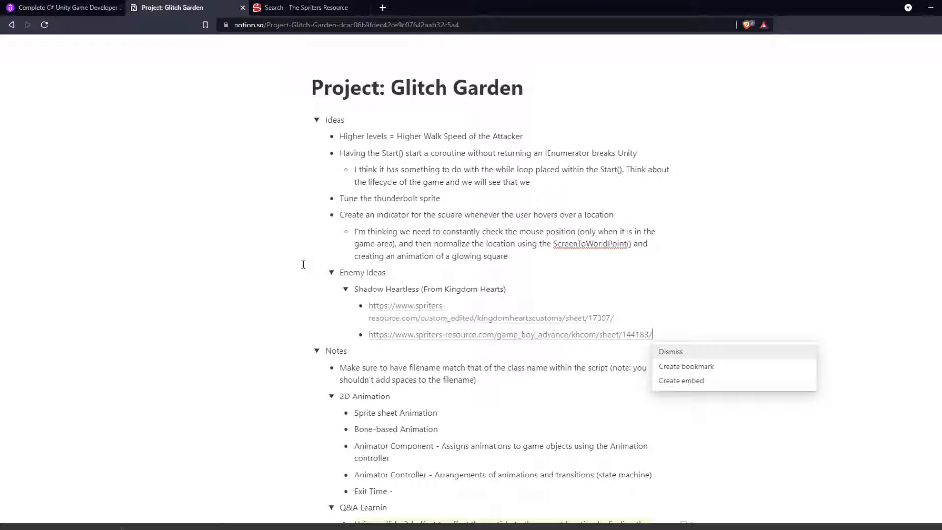
# Step: Examine the appearing, standing, attacking and walking rows of Shadow Heartless sheet 17307 on The Spriters Resource
pyautogui.click(307, 7)
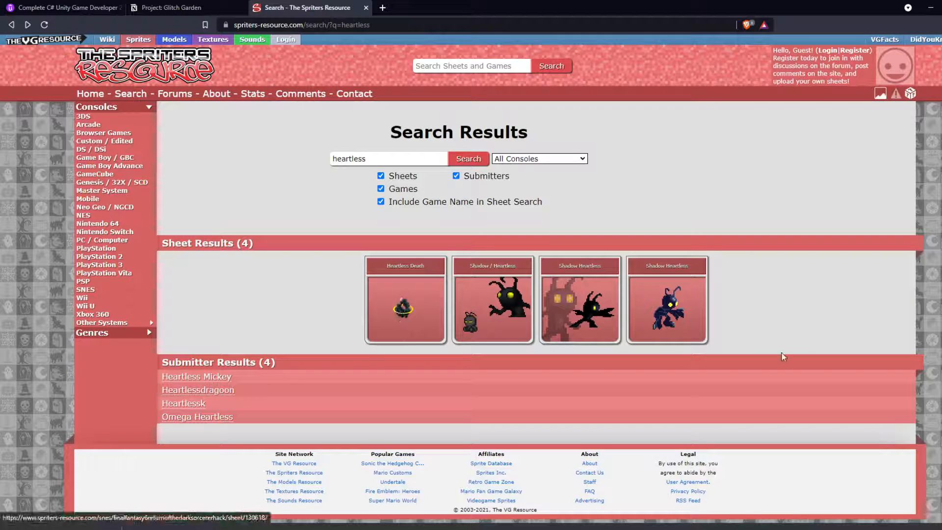
pyautogui.click(557, 312)
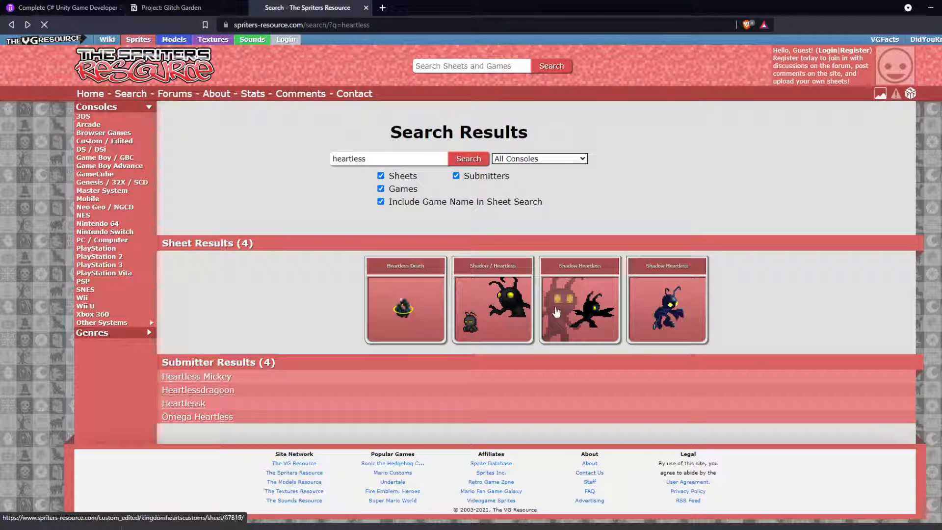
pyautogui.scroll(-1, 415, 342)
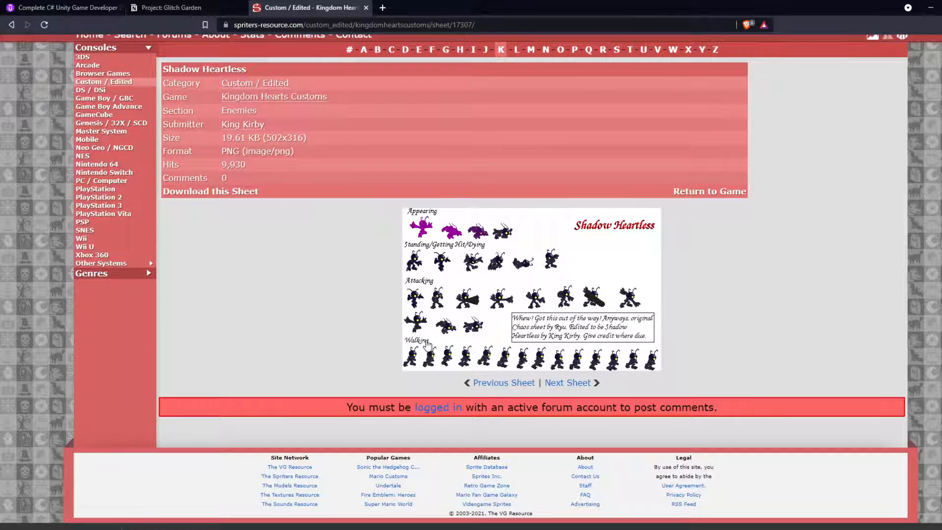
pyautogui.scroll(1, 420, 338)
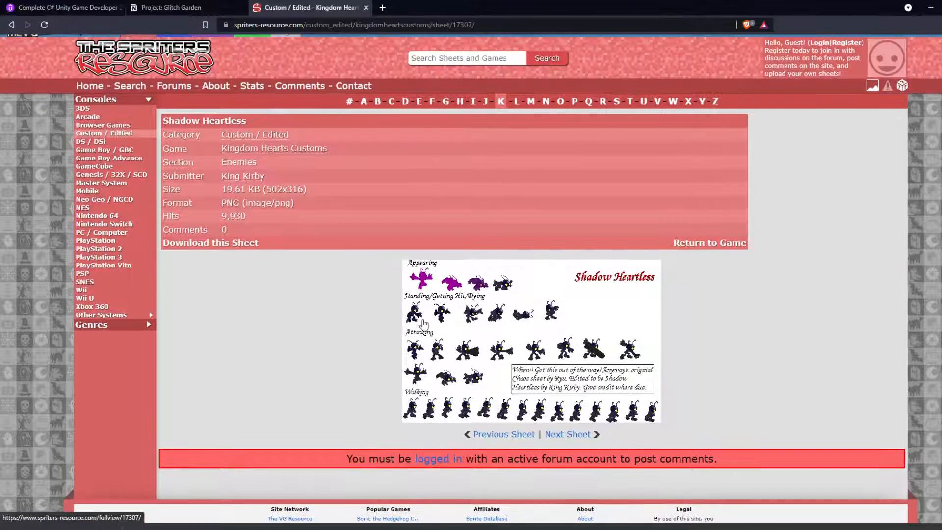
# Step: Search The Spriters Resource for "chaos" to find the original sheet behind the Shadow Heartless edit
pyautogui.click(441, 57)
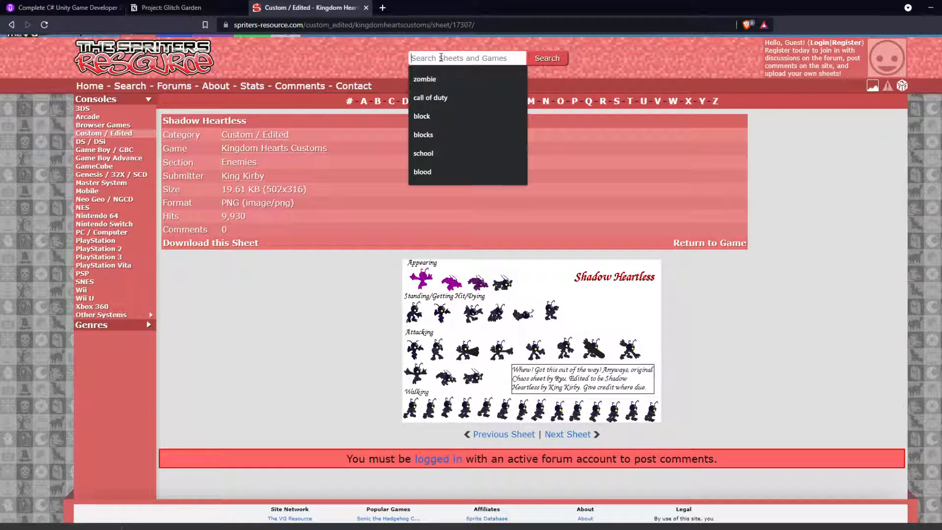
pyautogui.write('chaos')
pyautogui.press('Return')
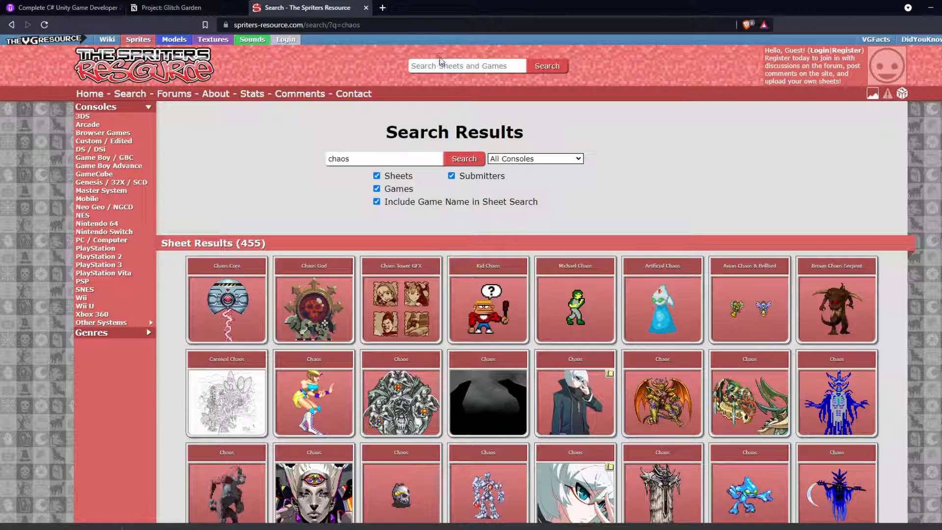
# Step: Refine the search to "chaos sonic", browse the resulting sheets, and go back to the heartless results
pyautogui.click(433, 65)
pyautogui.write('chaos')
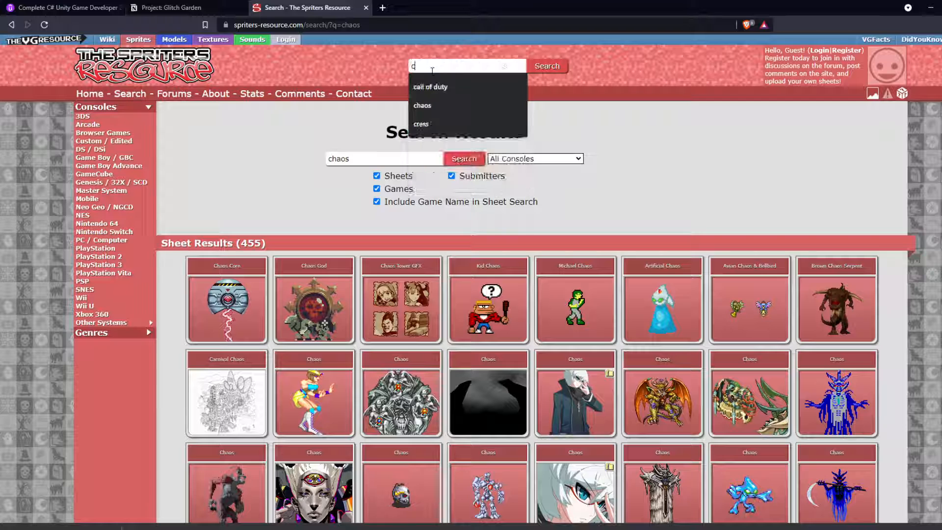
pyautogui.write(' sonic')
pyautogui.press('Return')
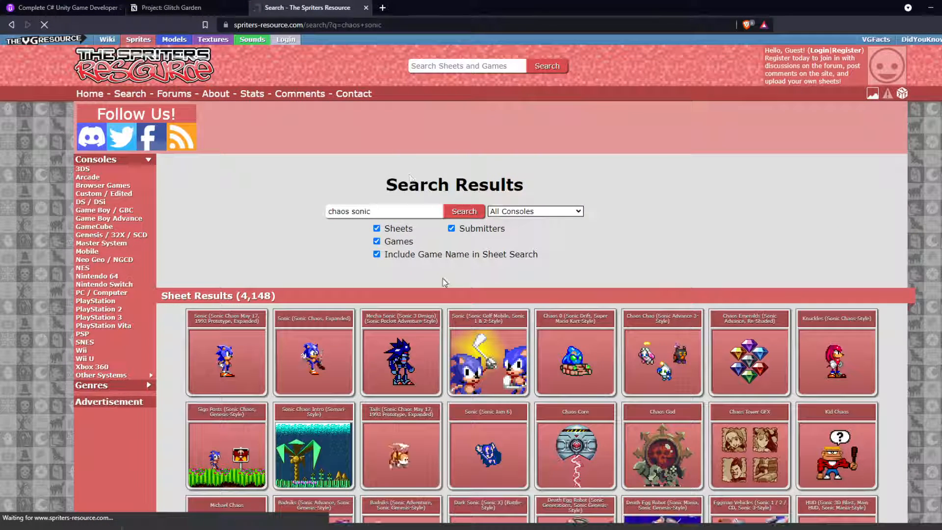
pyautogui.scroll(-1, 443, 280)
pyautogui.scroll(-5, 443, 281)
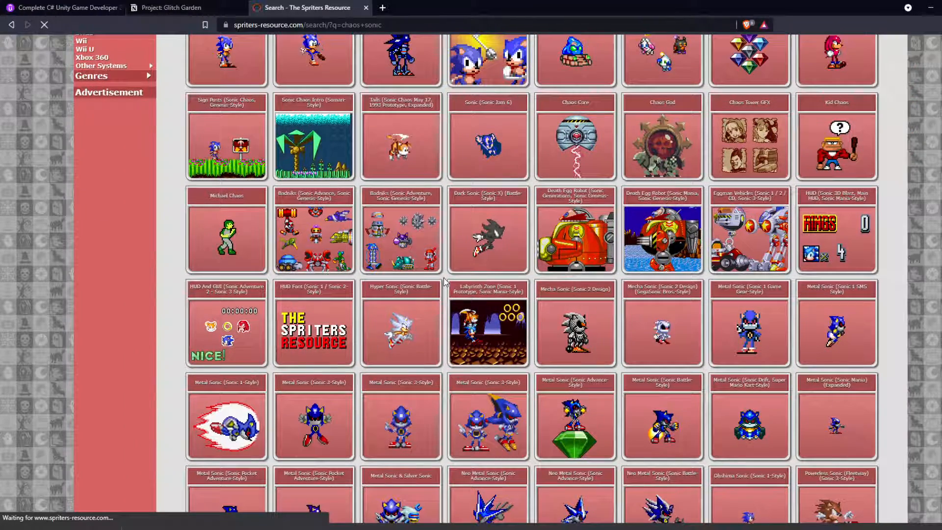
pyautogui.scroll(1, 441, 277)
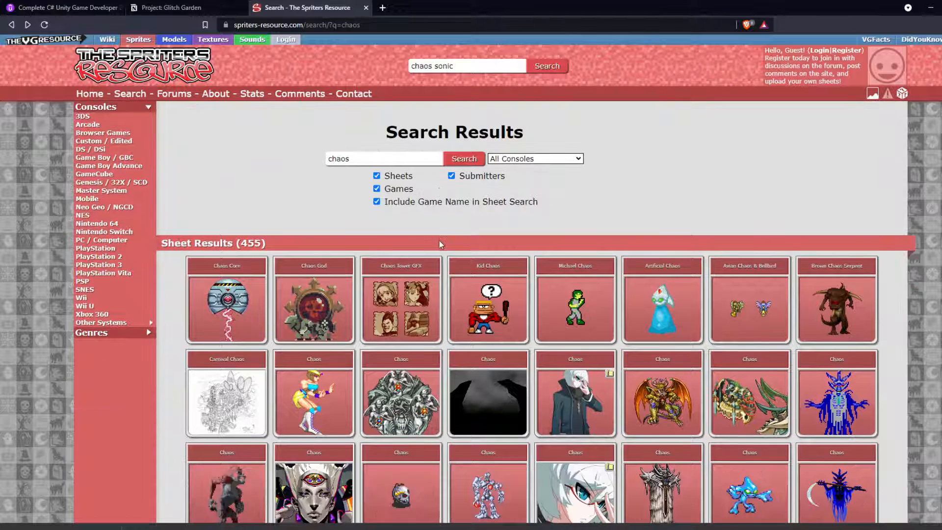
pyautogui.click(439, 240)
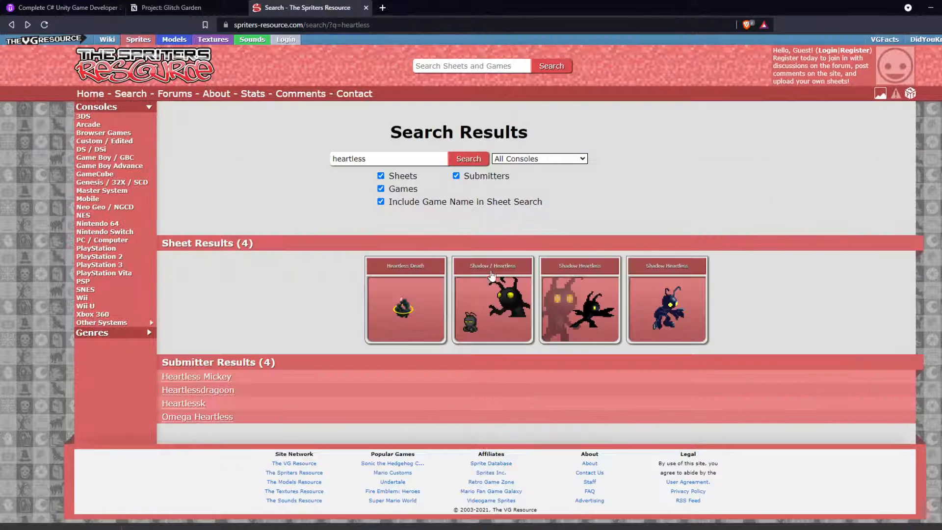
# Step: Check the Glitch Garden notes in Notion and switch to the Creating Gnome Defender lecture on Udemy
pyautogui.click(167, 11)
pyautogui.hotkey('ctrl', 'v')
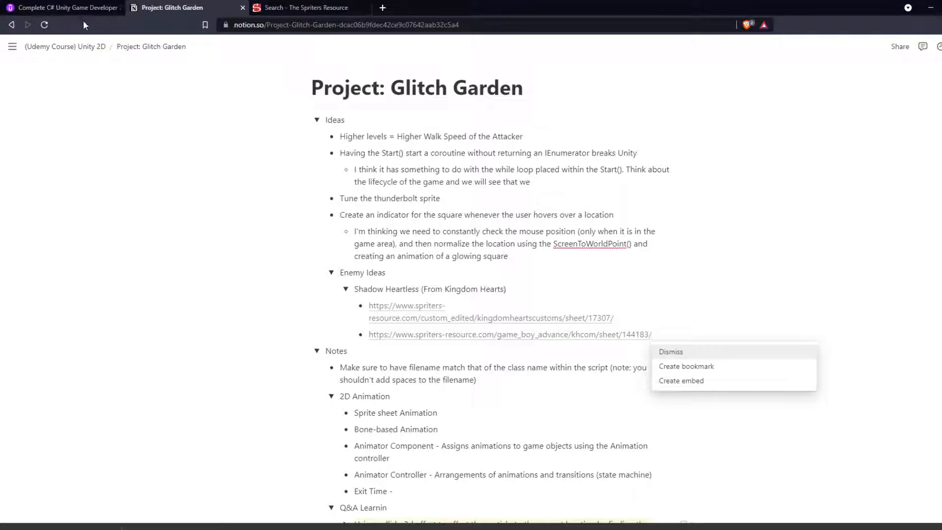
pyautogui.click(85, 8)
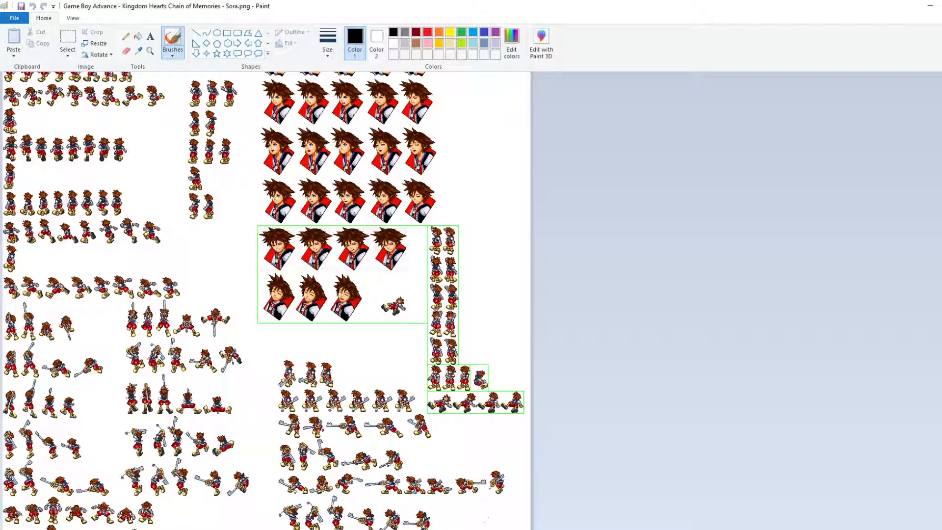
# Step: Switch to Paint, open a second window with a blank canvas, and arrange it side by side with the Sora sheet
pyautogui.scroll(2, 429, 259)
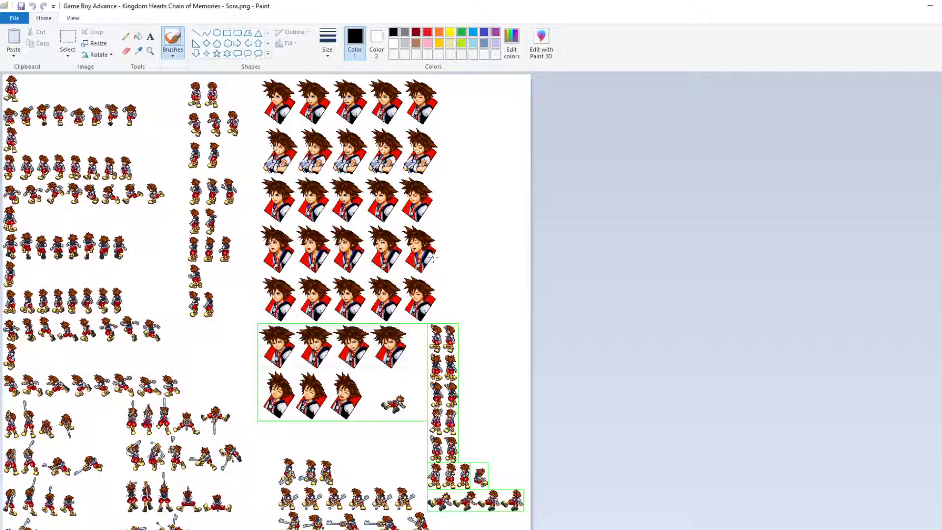
pyautogui.scroll(-2, 433, 258)
pyautogui.scroll(2, 180, 212)
pyautogui.rightClick(538, 528)
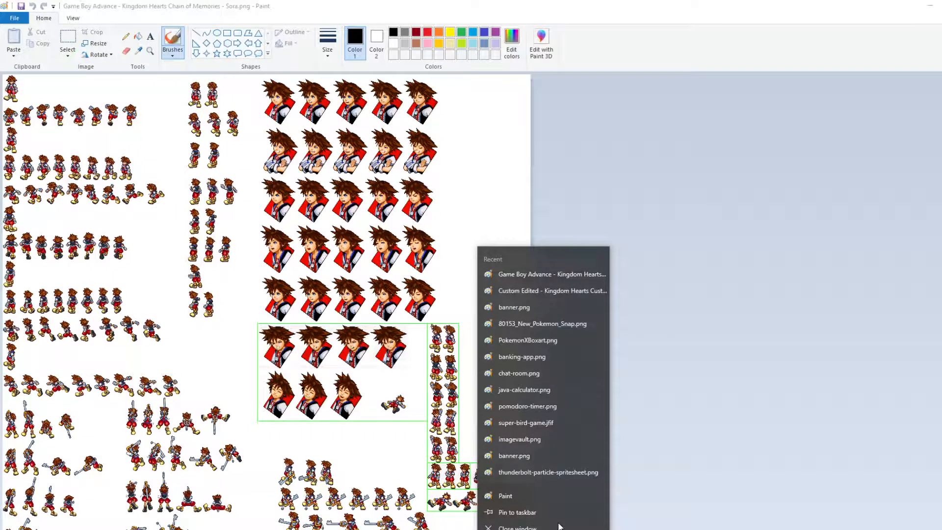
pyautogui.click(538, 495)
pyautogui.moveTo(528, 39)
pyautogui.mouseDown()
pyautogui.moveTo(813, 65)
pyautogui.moveTo(754, 67)
pyautogui.mouseUp()
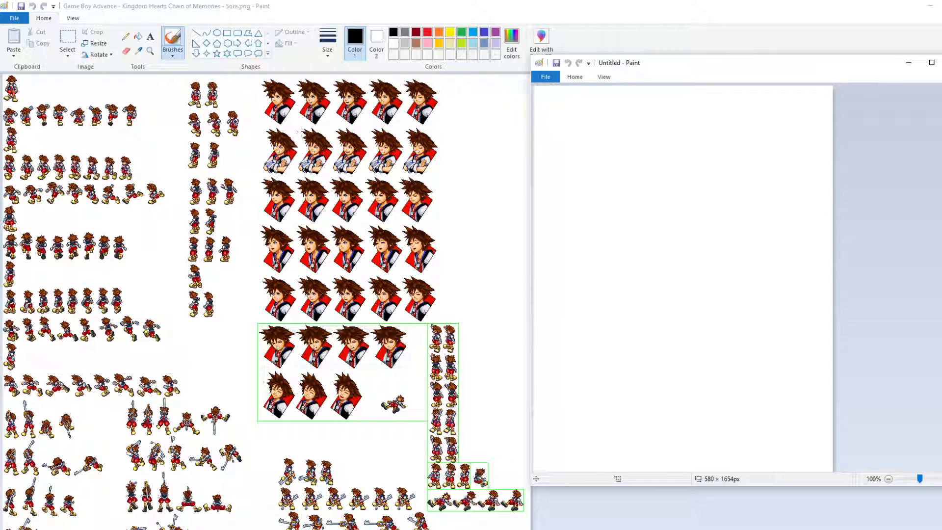
pyautogui.moveTo(671, 5)
pyautogui.mouseDown()
pyautogui.moveTo(500, 42)
pyautogui.moveTo(256, 67)
pyautogui.moveTo(263, 54)
pyautogui.mouseUp()
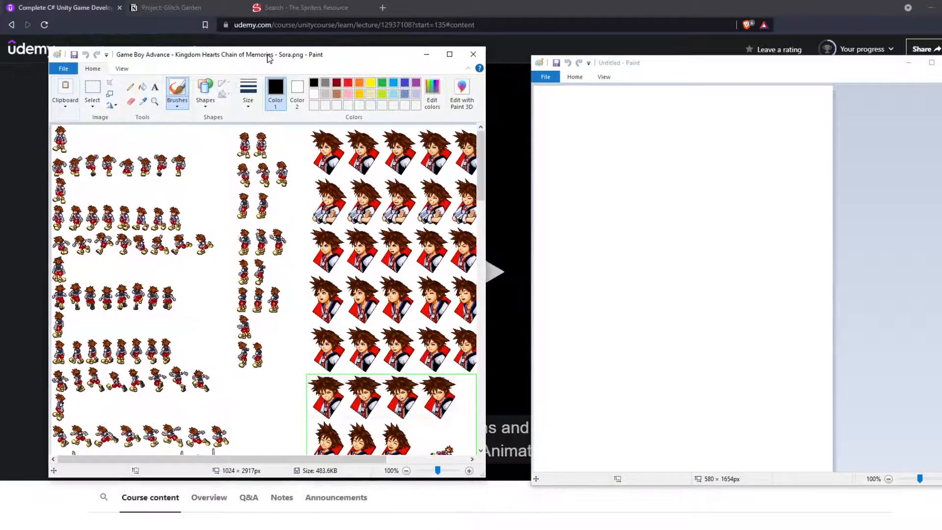
# Step: Look through the Sora sprite sheet for keyblade-throwing poses and matching projectile frames
pyautogui.click(92, 88)
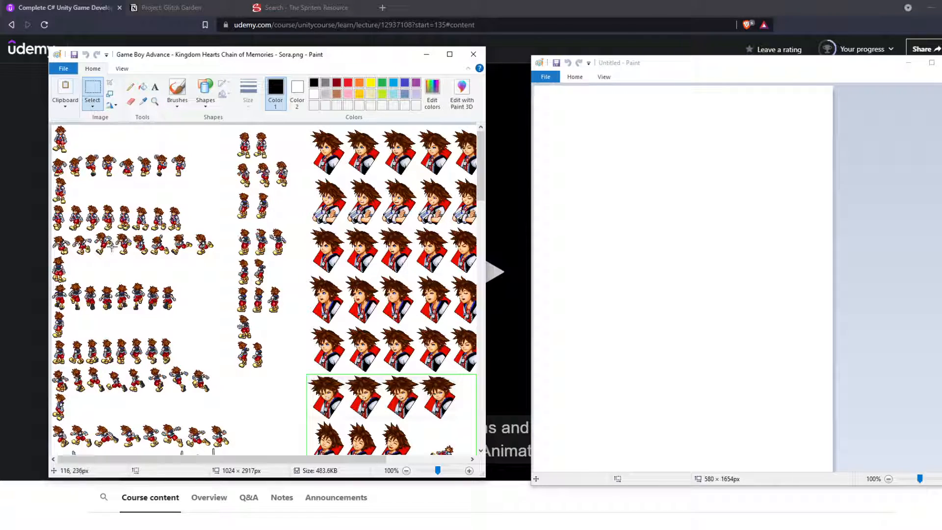
pyautogui.scroll(-5, 111, 246)
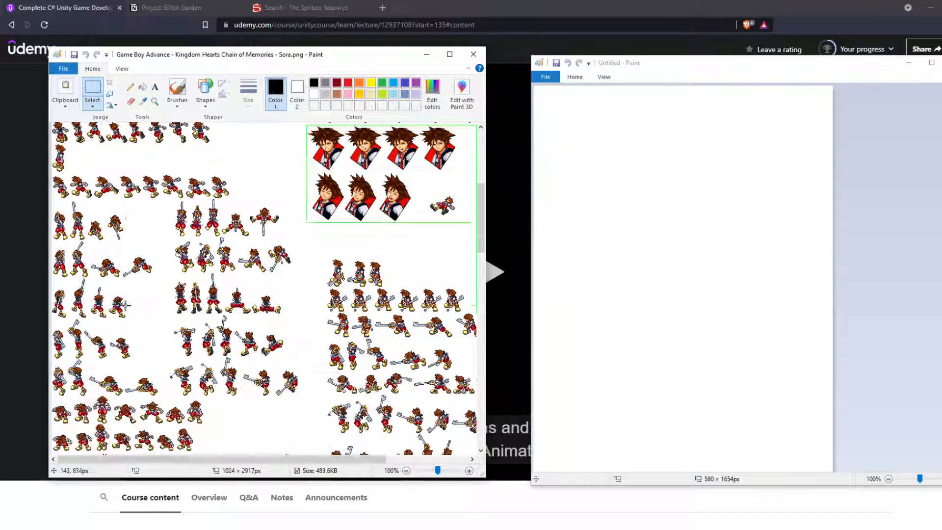
pyautogui.scroll(-5, 123, 305)
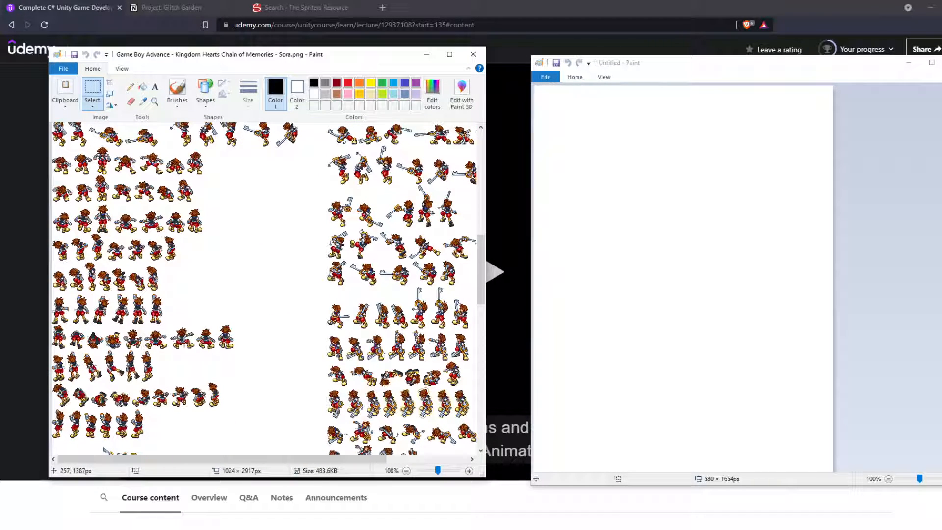
pyautogui.scroll(-5, 184, 342)
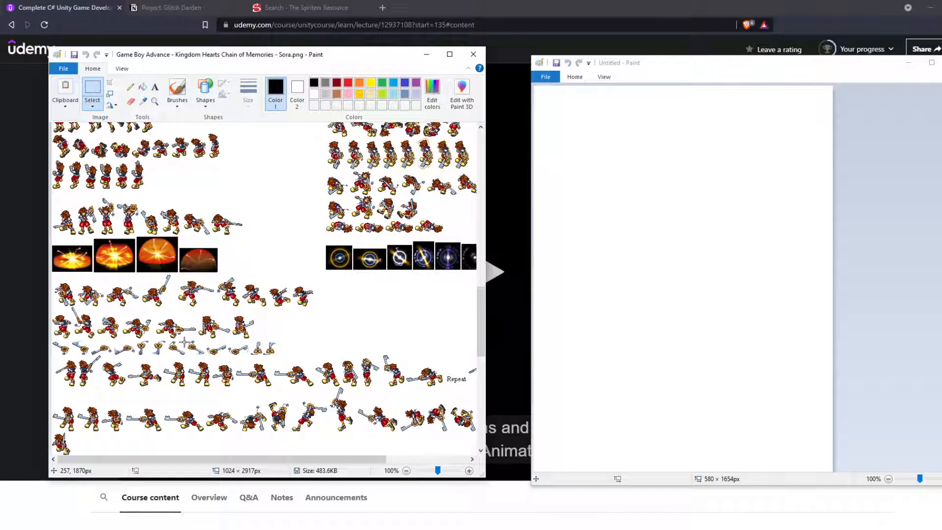
pyautogui.scroll(3, 185, 342)
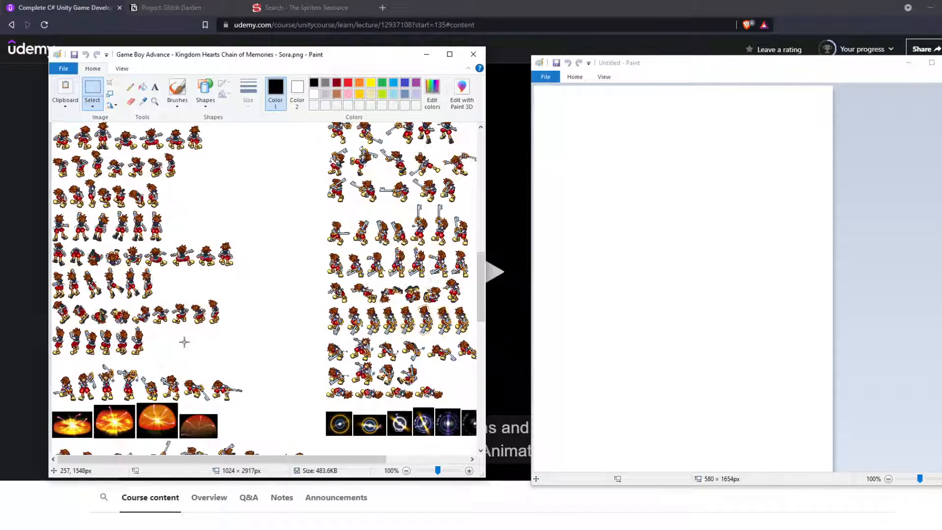
pyautogui.scroll(-11, 185, 342)
pyautogui.scroll(-1, 184, 342)
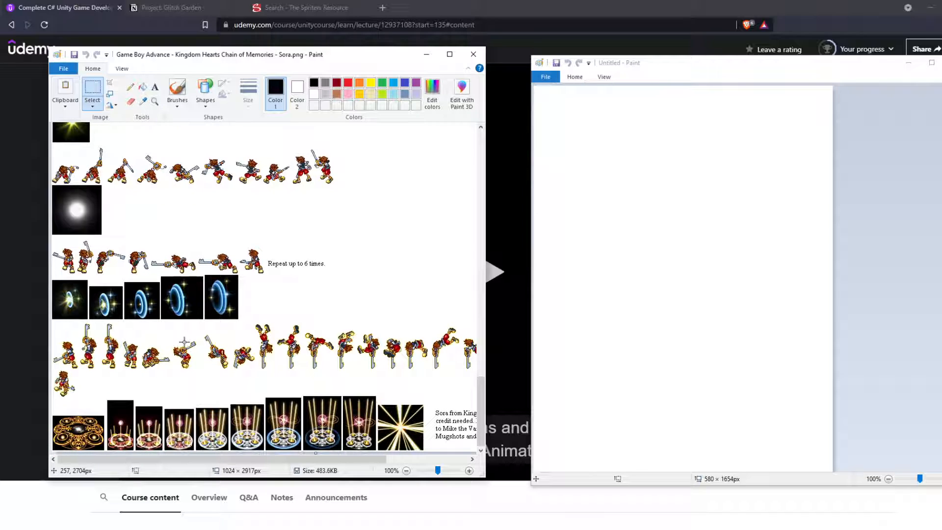
pyautogui.scroll(3, 184, 342)
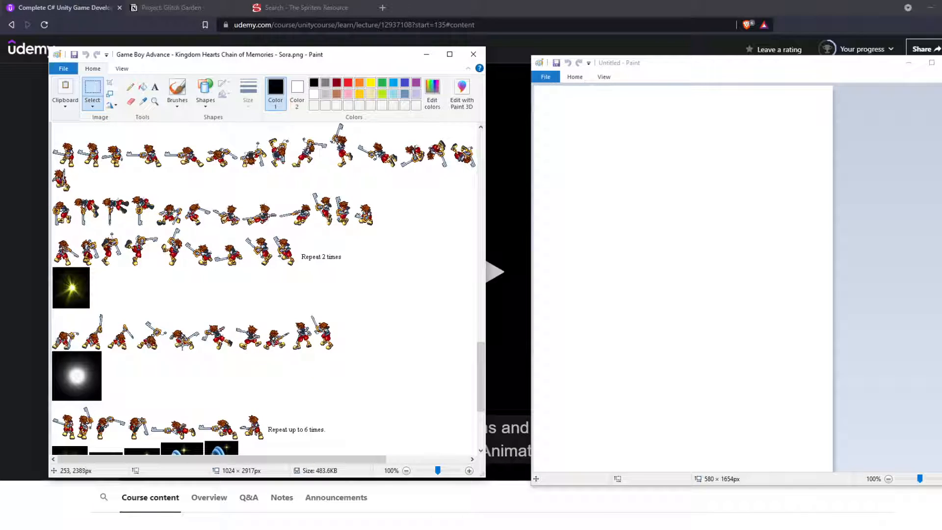
pyautogui.scroll(-5, 181, 342)
pyautogui.scroll(3, 161, 340)
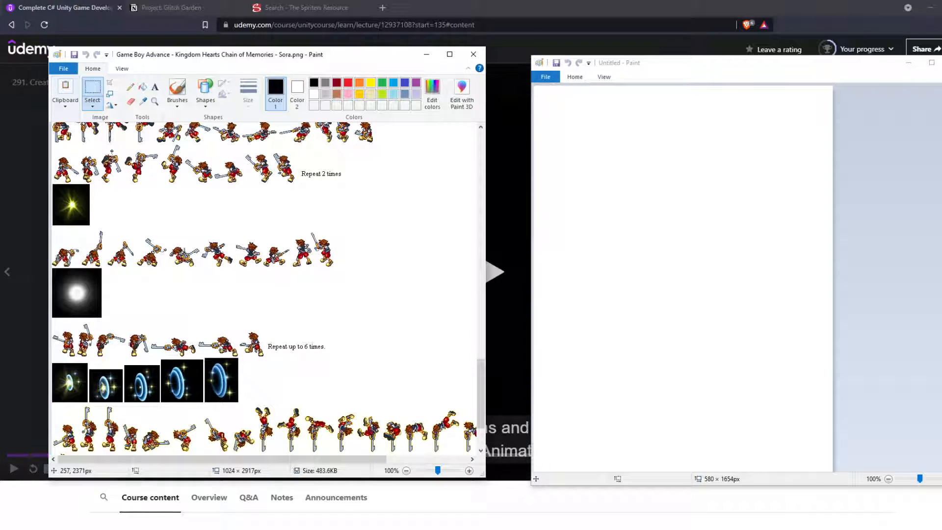
pyautogui.scroll(3, 188, 245)
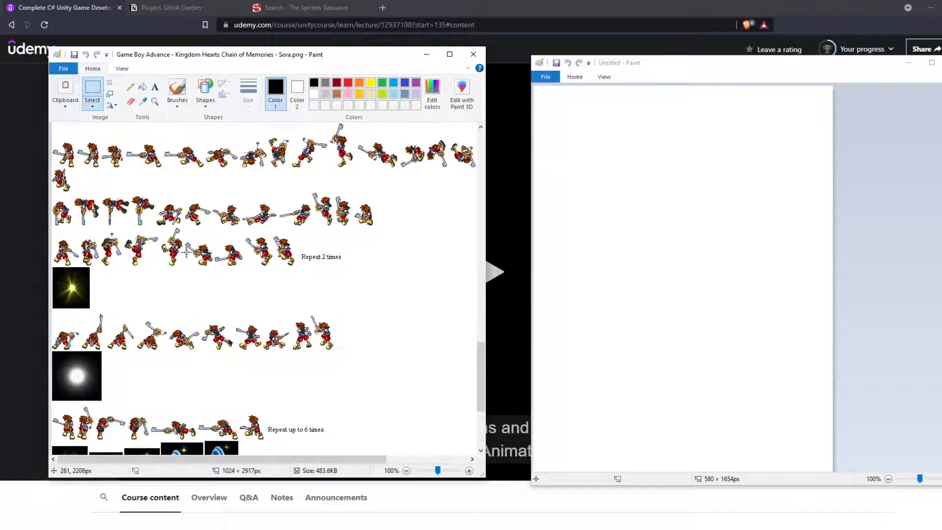
pyautogui.scroll(3, 219, 271)
pyautogui.scroll(3, 219, 271)
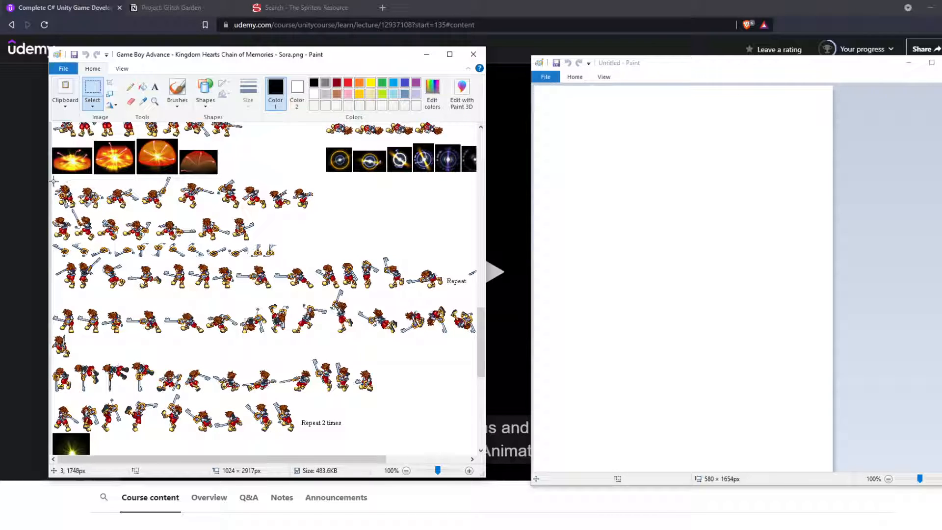
pyautogui.moveTo(54, 181)
pyautogui.mouseDown()
pyautogui.moveTo(159, 239)
pyautogui.moveTo(342, 241)
pyautogui.mouseUp()
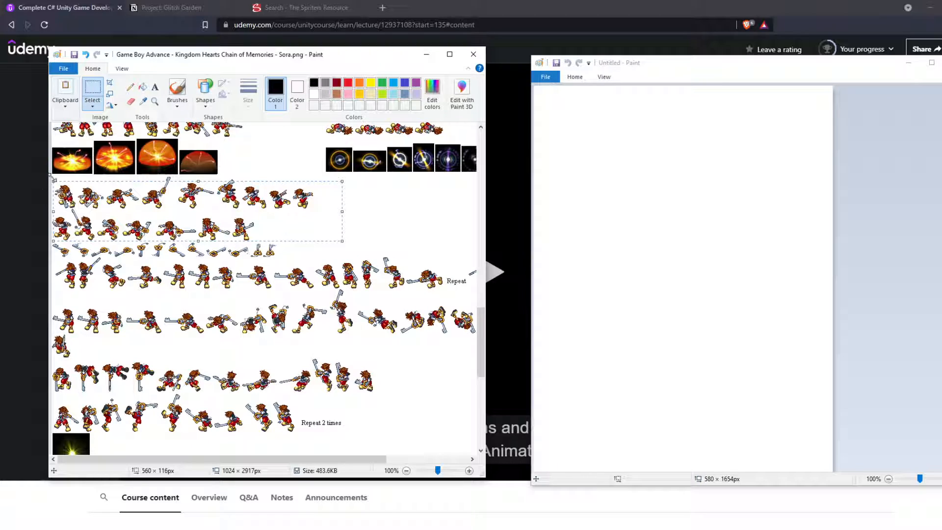
pyautogui.moveTo(52, 179); pyautogui.dragTo(54, 174)
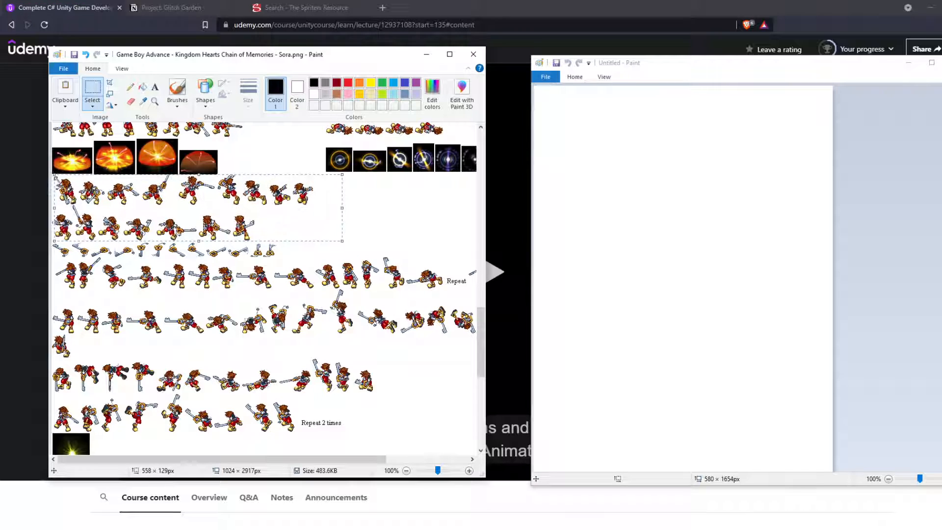
pyautogui.click(59, 172)
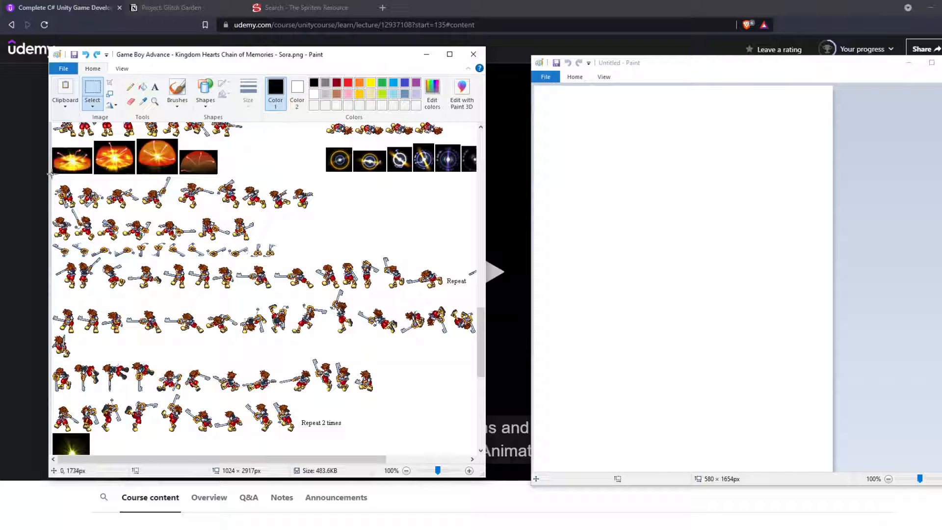
pyautogui.moveTo(52, 176); pyautogui.dragTo(316, 244)
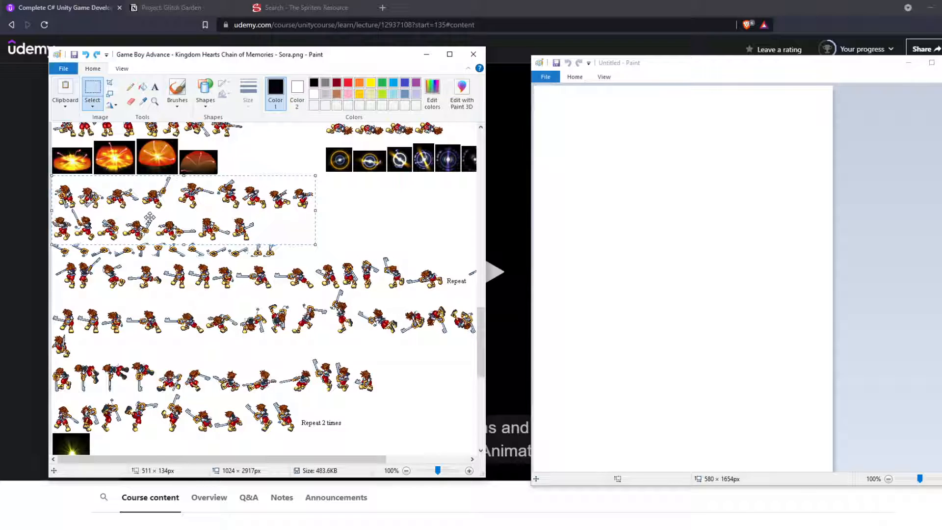
pyautogui.hotkey('ctrl', 'x')
pyautogui.hotkey('ctrl', 'z')
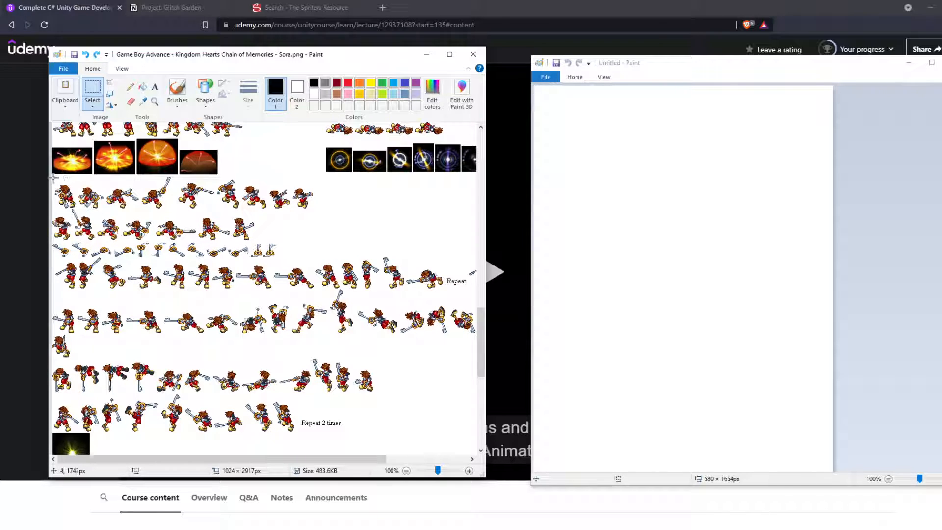
pyautogui.moveTo(52, 175); pyautogui.dragTo(282, 231)
pyautogui.click(362, 232)
# Step: Copy the row of loose spinning keyblade sprites from the Sora sheet into the blank canvas
pyautogui.moveTo(52, 240); pyautogui.dragTo(283, 261)
pyautogui.hotkey('ctrl', 'x')
pyautogui.hotkey('ctrl', 'z')
pyautogui.click(689, 226)
pyautogui.hotkey('ctrl', 'v')
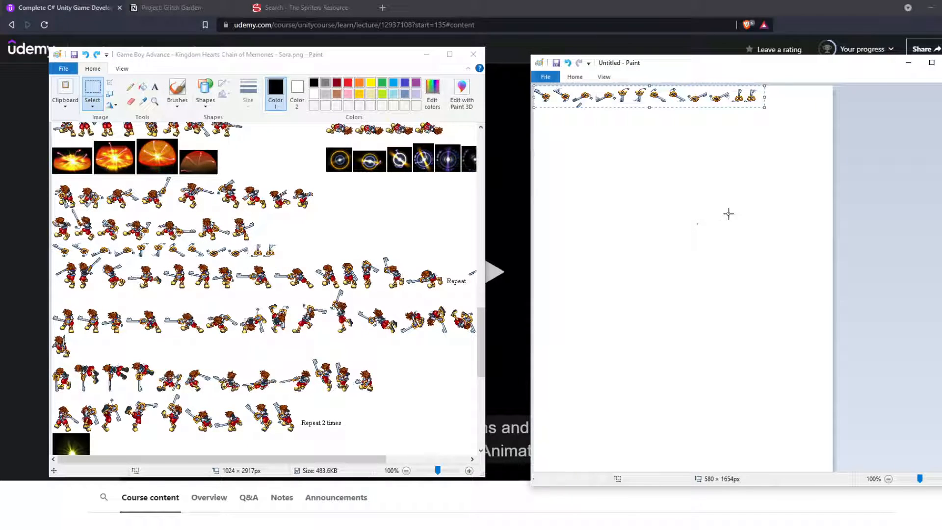
pyautogui.hotkey('ctrl', 'z')
pyautogui.hotkey('ctrl', 'v')
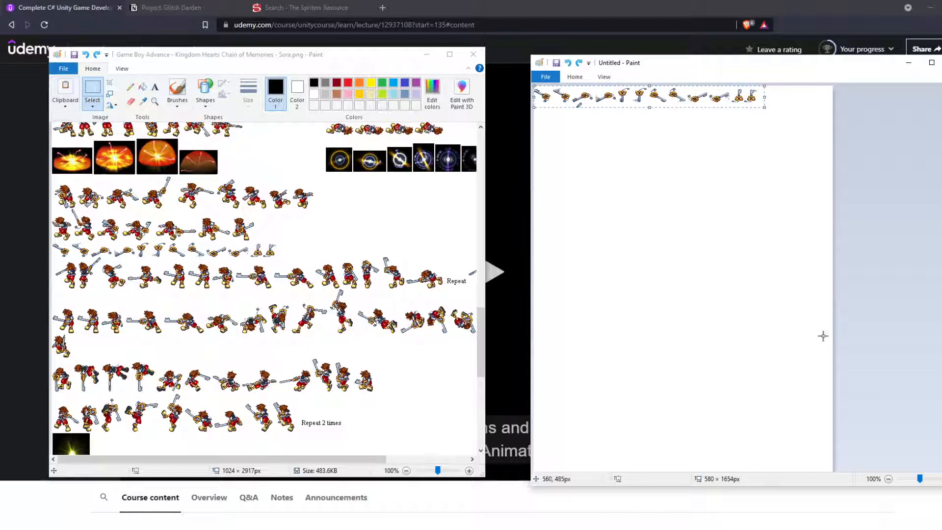
# Step: Shrink the new canvas to 437 × 42 px so it fits tightly around the keyblade row
pyautogui.scroll(-10, 824, 348)
pyautogui.moveTo(834, 470); pyautogui.dragTo(805, 109)
pyautogui.scroll(-3, 774, 199)
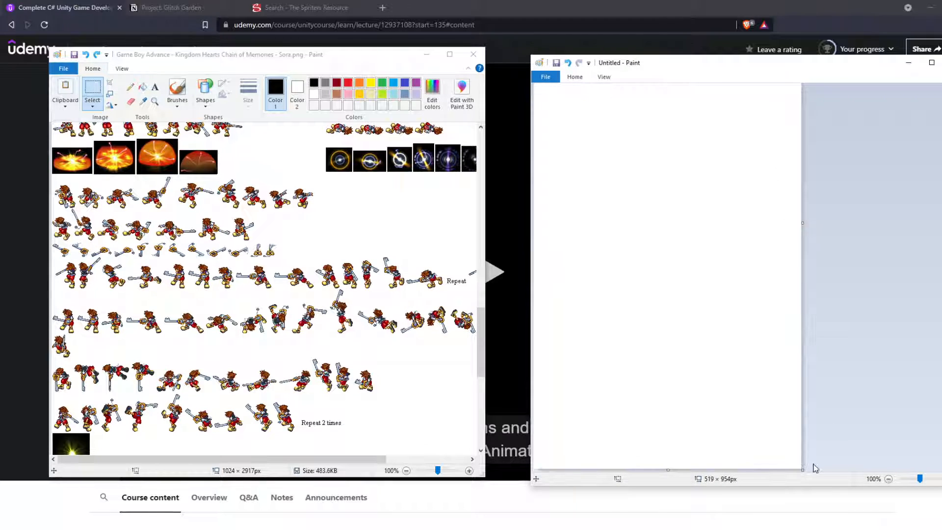
pyautogui.moveTo(803, 469); pyautogui.dragTo(796, 101)
pyautogui.moveTo(664, 210); pyautogui.dragTo(654, 108)
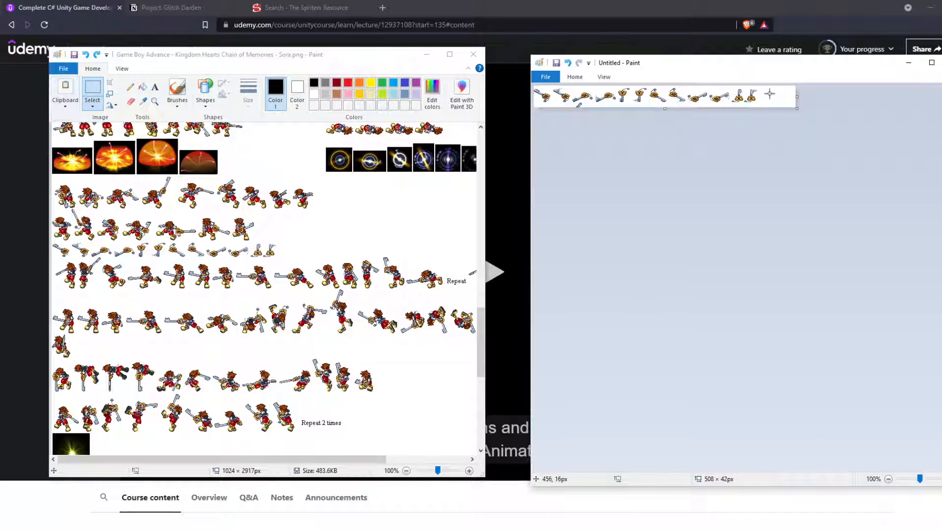
pyautogui.moveTo(796, 97); pyautogui.dragTo(760, 96)
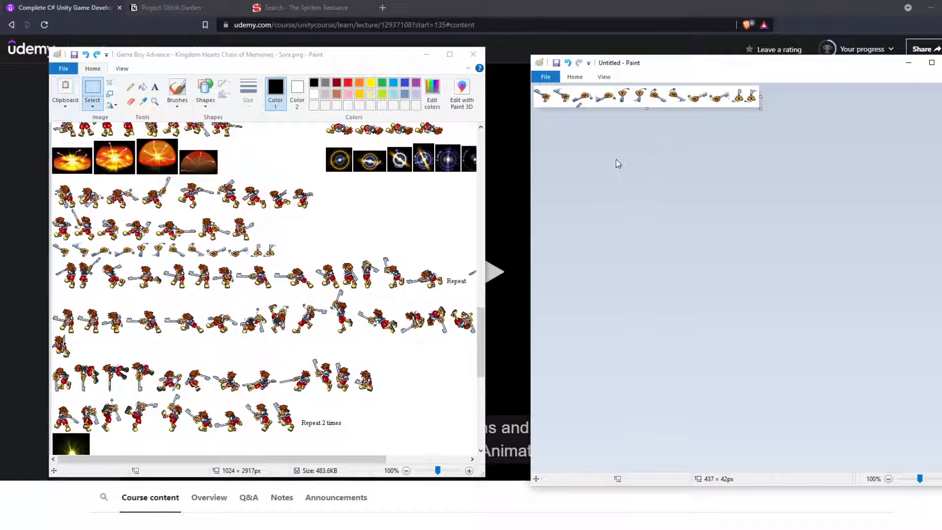
# Step: Erase the stray sprite fragment beneath the third keyblade, using white as the drawing background
pyautogui.keyDown('ctrl'); pyautogui.scroll(2, 617, 163); pyautogui.keyUp('ctrl')
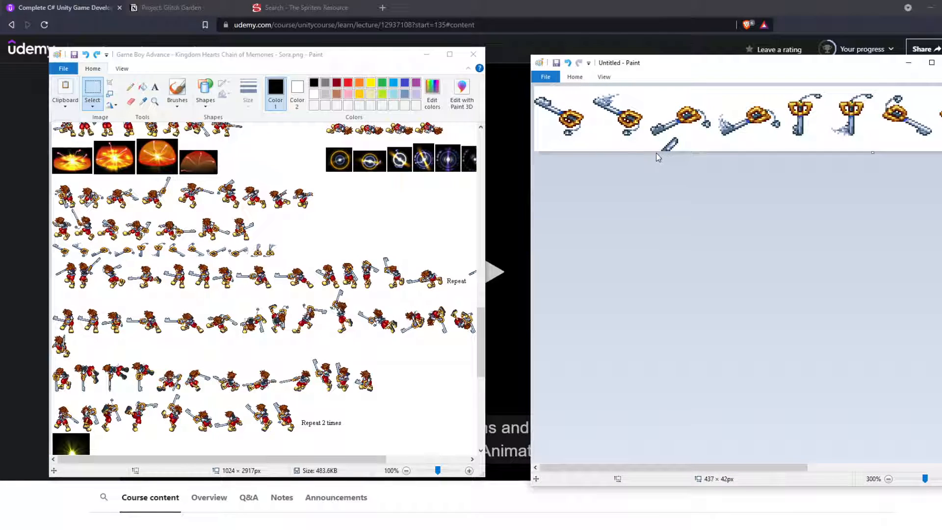
pyautogui.keyDown('ctrl'); pyautogui.scroll(-2, 693, 194); pyautogui.keyUp('ctrl')
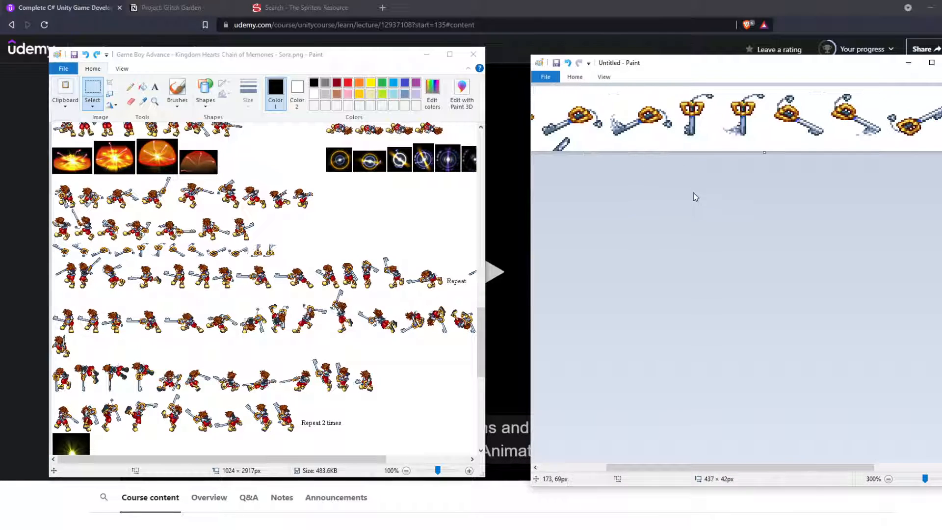
pyautogui.keyDown('ctrl'); pyautogui.scroll(1, 670, 176); pyautogui.keyUp('ctrl')
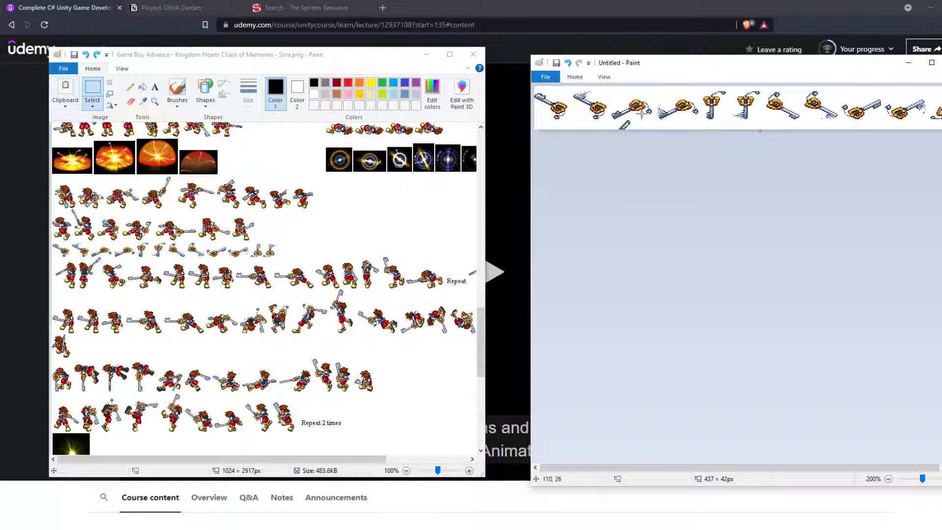
pyautogui.click(575, 77)
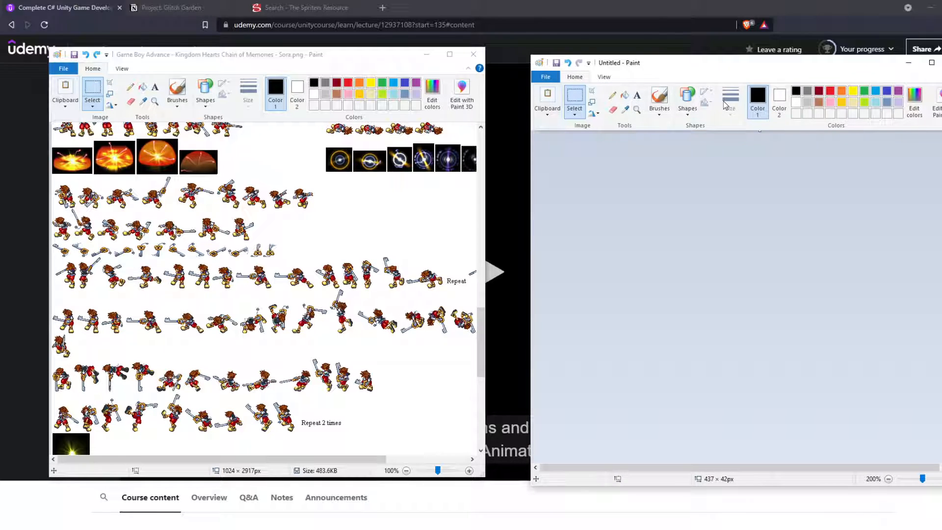
pyautogui.click(795, 104)
pyautogui.click(575, 77)
pyautogui.click(613, 110)
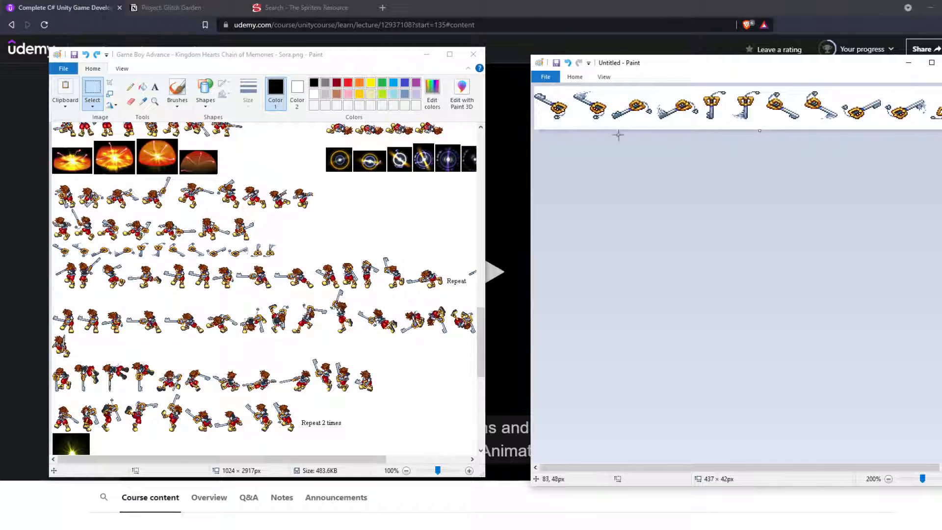
# Step: Save the keyblade image as the PNG file keyblade-projectile in the Glitch Garden Sprites folder
pyautogui.hotkey('ctrl', 's')
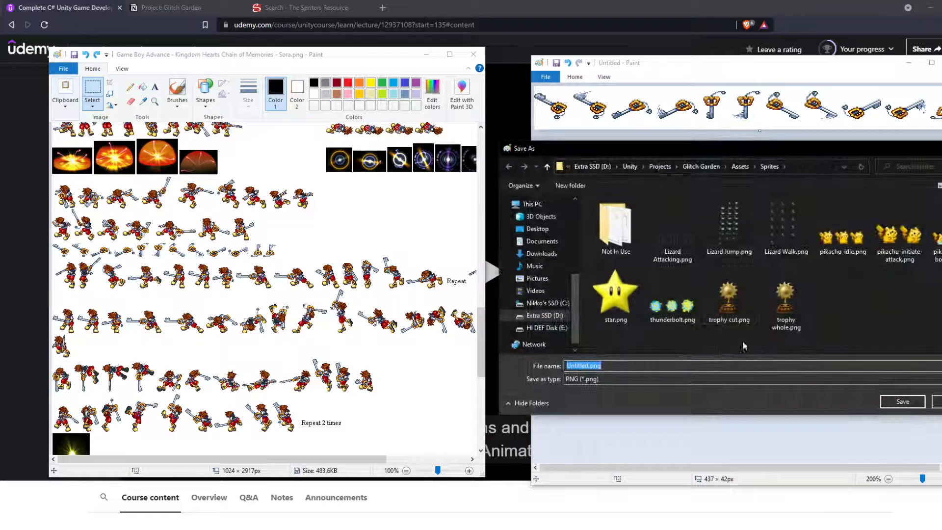
pyautogui.write('keyblade-projectile')
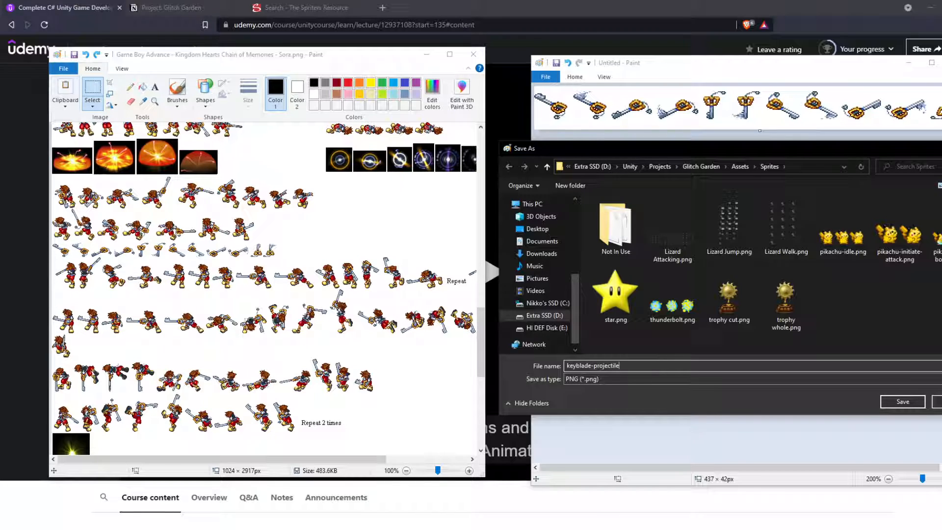
pyautogui.press('Return')
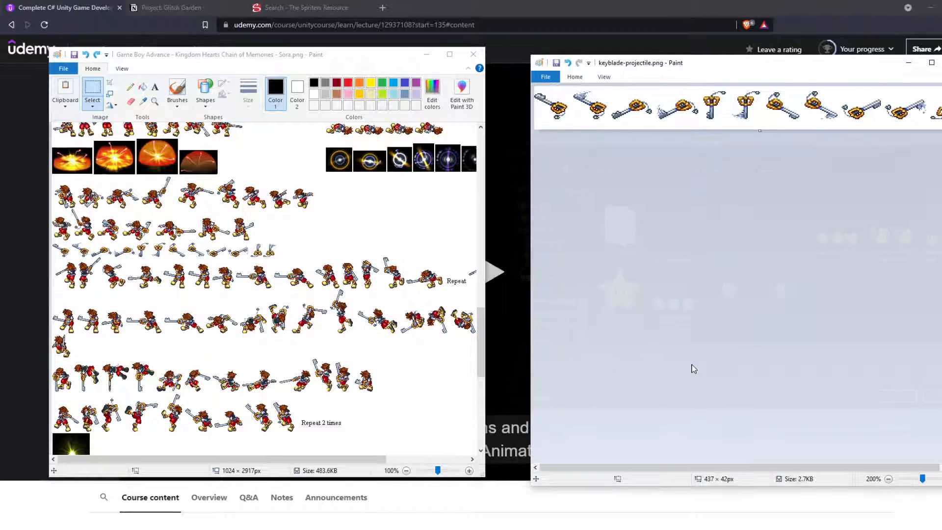
pyautogui.keyDown('ctrl'); pyautogui.scroll(-1, 658, 293); pyautogui.keyUp('ctrl')
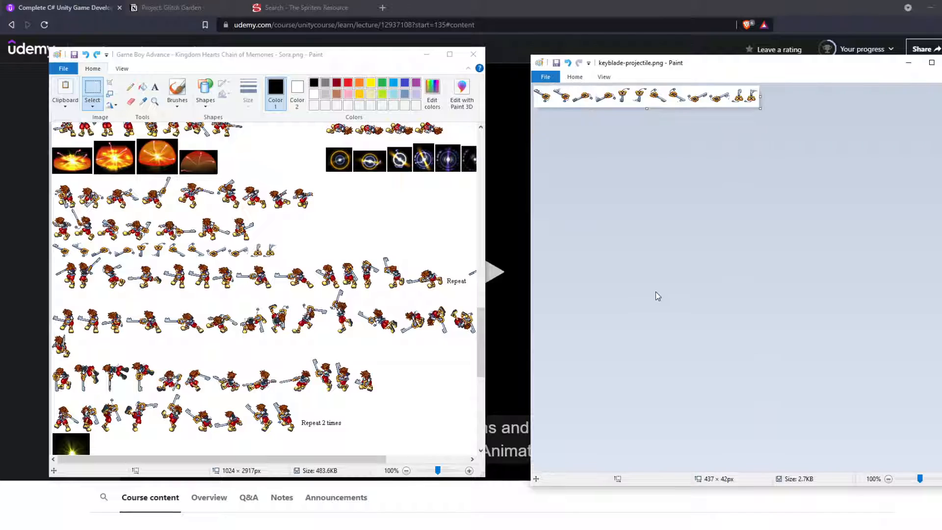
# Step: Copy the upper row of Sora's keyblade-throwing sprites, 516 × 73 px, into a new image
pyautogui.scroll(2, 165, 183)
pyautogui.click(165, 182)
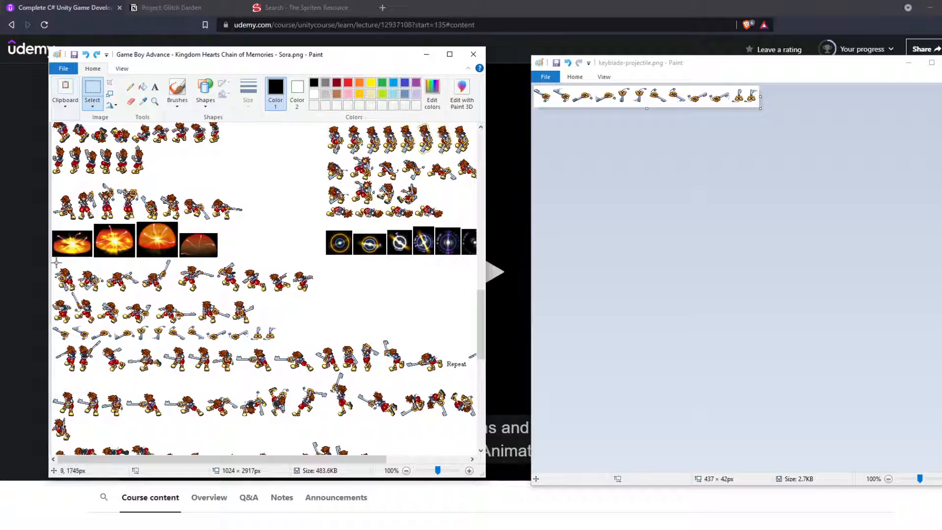
pyautogui.moveTo(52, 262); pyautogui.dragTo(258, 288)
pyautogui.click(315, 282)
pyautogui.moveTo(52, 257); pyautogui.dragTo(318, 296)
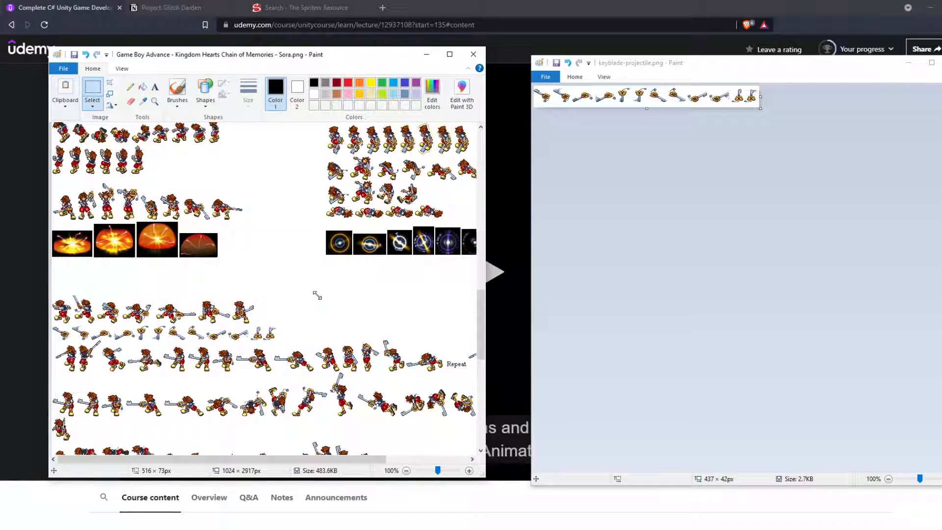
pyautogui.click(663, 182)
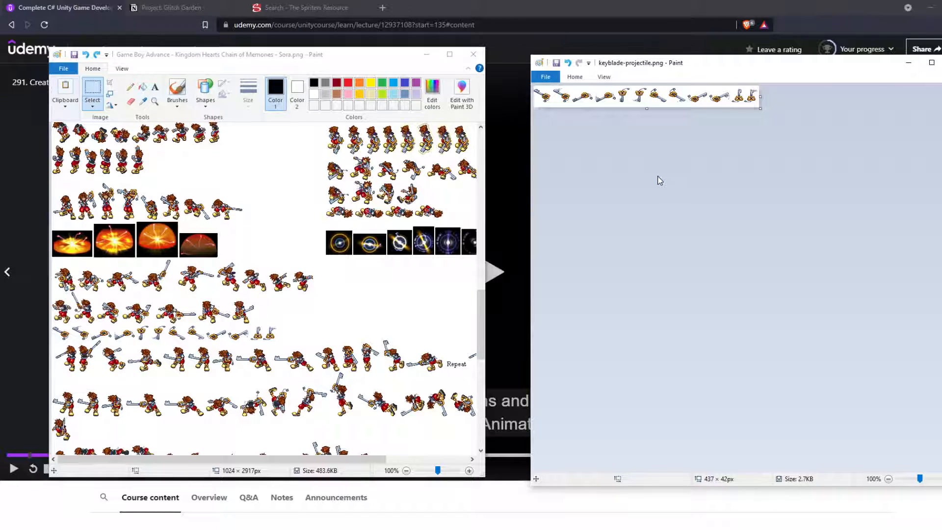
pyautogui.hotkey('ctrl', 'n')
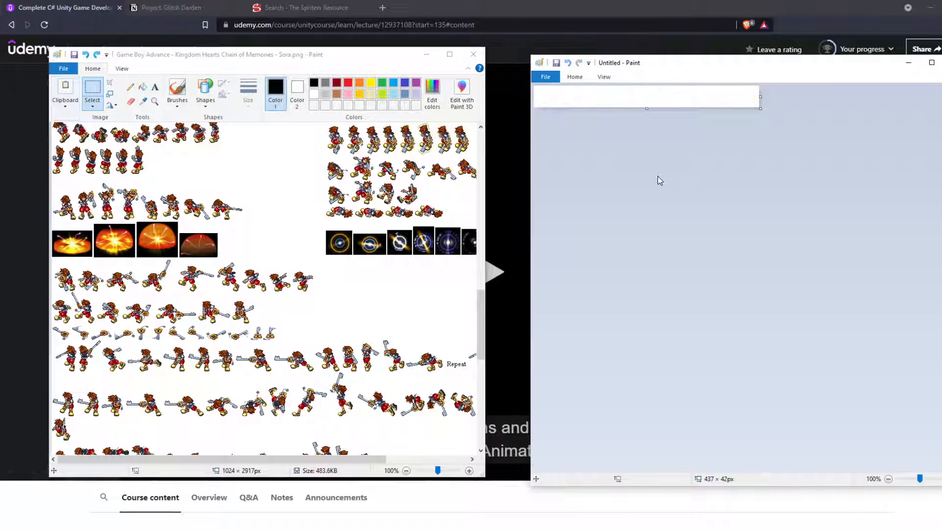
pyautogui.hotkey('ctrl', 'v')
pyautogui.keyDown('ctrl'); pyautogui.scroll(1, 699, 161); pyautogui.keyUp('ctrl')
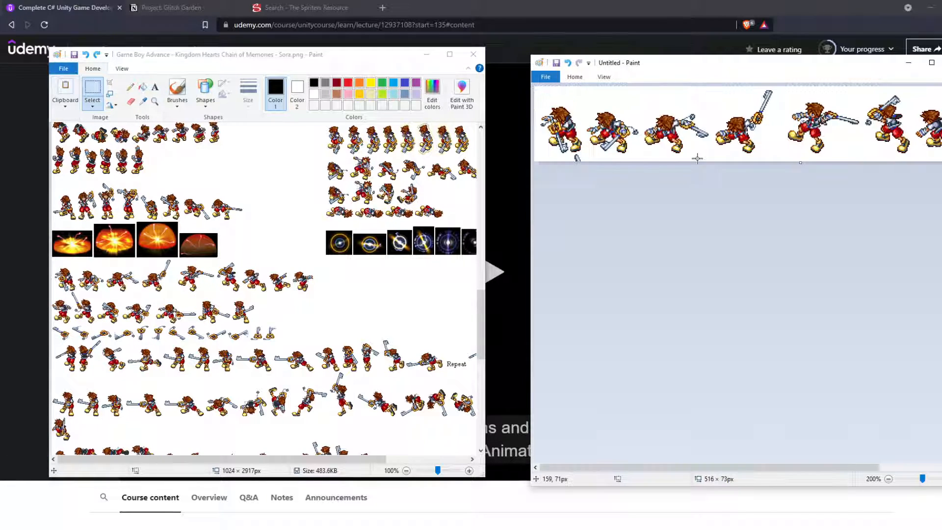
# Step: Erase the stray keyblade fragment beneath the first Sora sprite in the new image
pyautogui.click(575, 77)
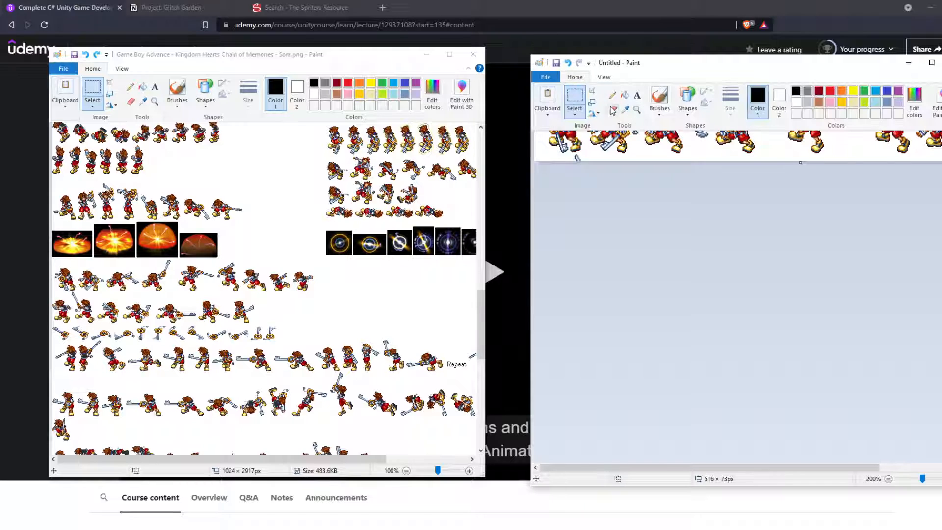
pyautogui.click(613, 109)
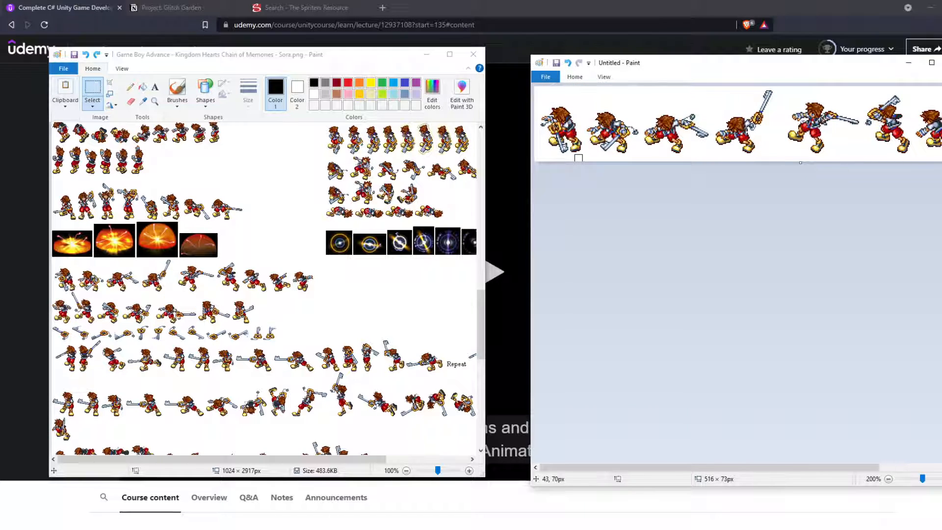
pyautogui.hscroll(3, 656, 211)
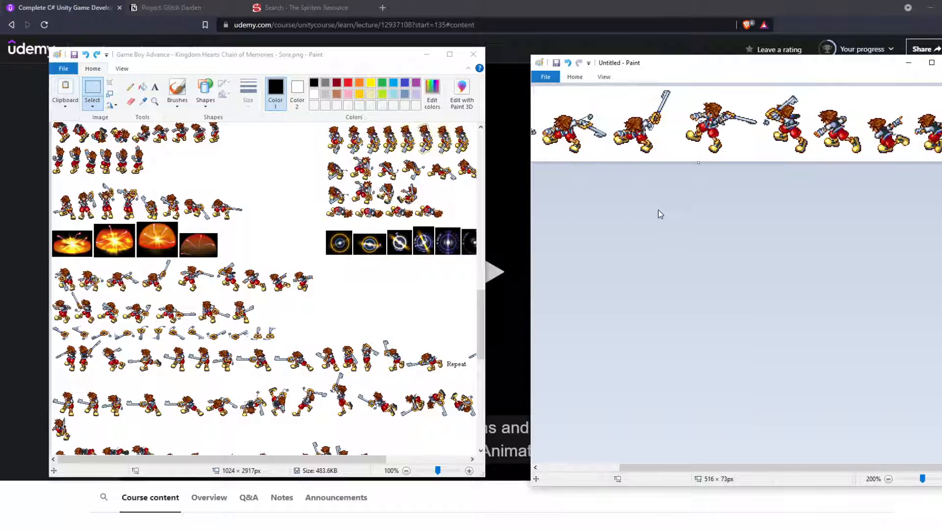
pyautogui.keyDown('ctrl'); pyautogui.scroll(-1, 619, 189); pyautogui.keyUp('ctrl')
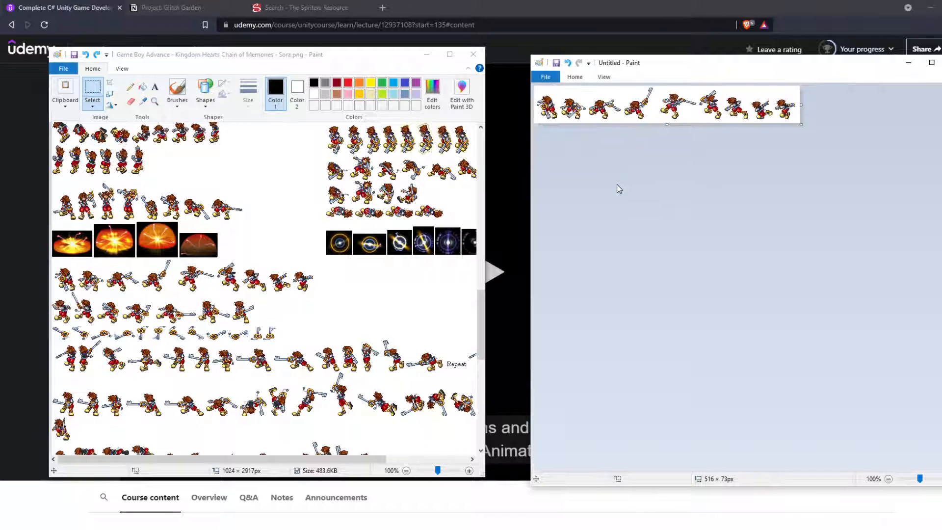
# Step: Save the cleaned upper Sora row as the PNG file sora-init-atk in the Glitch Garden Sprites folder
pyautogui.hotkey('ctrl', 's')
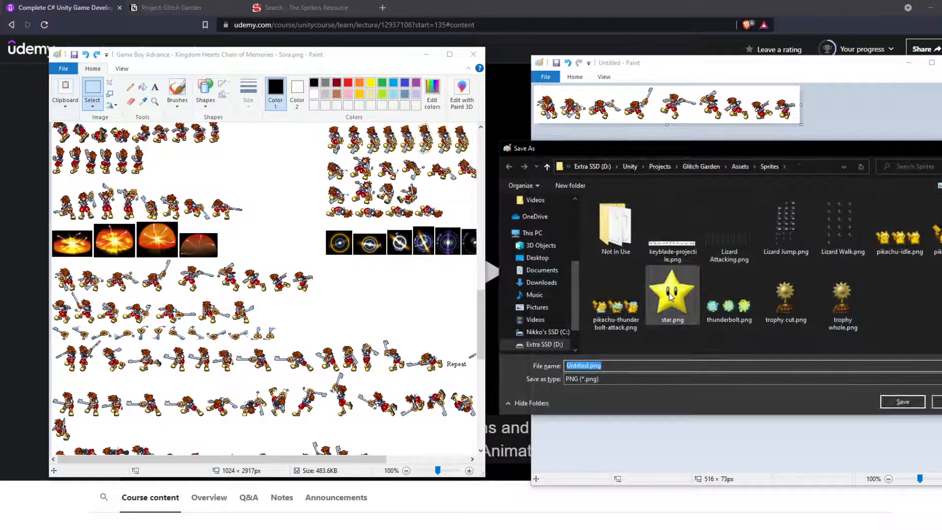
pyautogui.write('sora-')
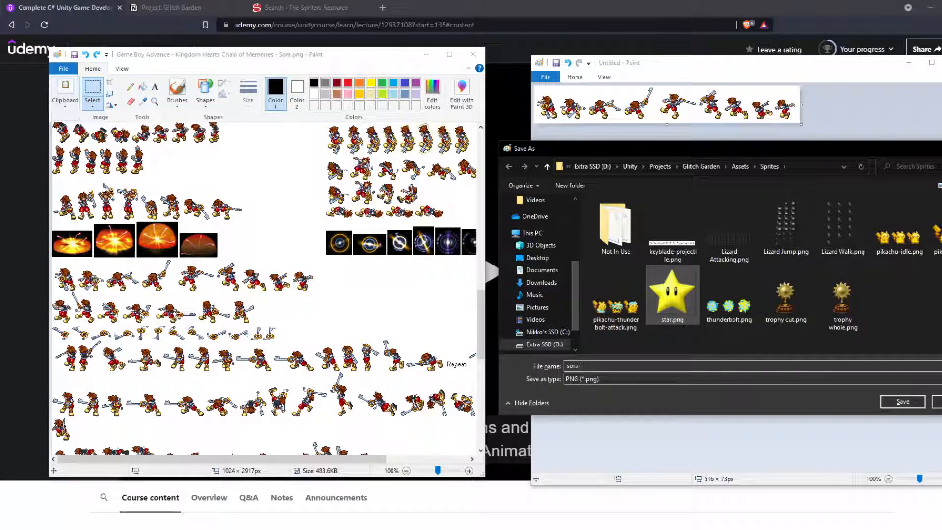
pyautogui.write('init-atk')
pyautogui.press('Return')
pyautogui.scroll(2, 328, 263)
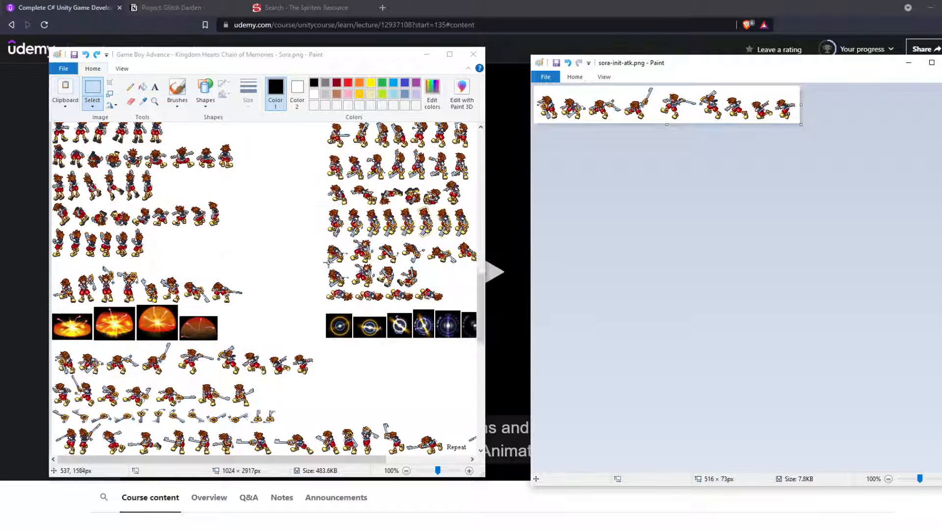
pyautogui.scroll(-2, 301, 265)
pyautogui.scroll(2, 301, 266)
pyautogui.scroll(-2, 301, 266)
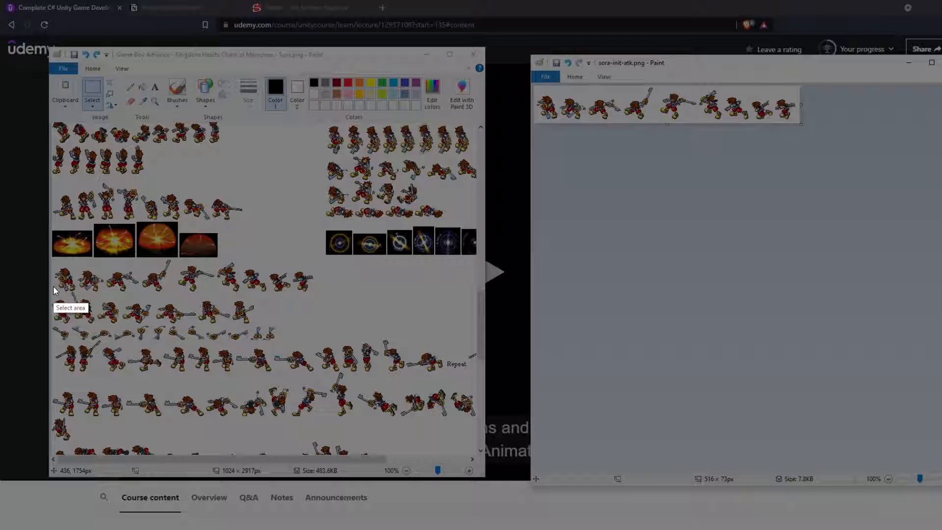
pyautogui.moveTo(51, 289); pyautogui.dragTo(259, 326)
pyautogui.hotkey('ctrl', 'c')
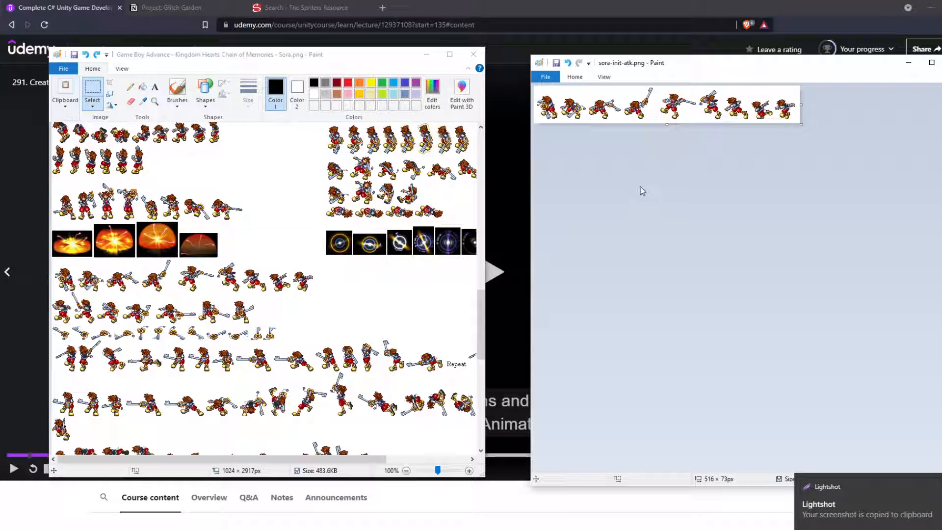
pyautogui.hotkey('ctrl', 'v')
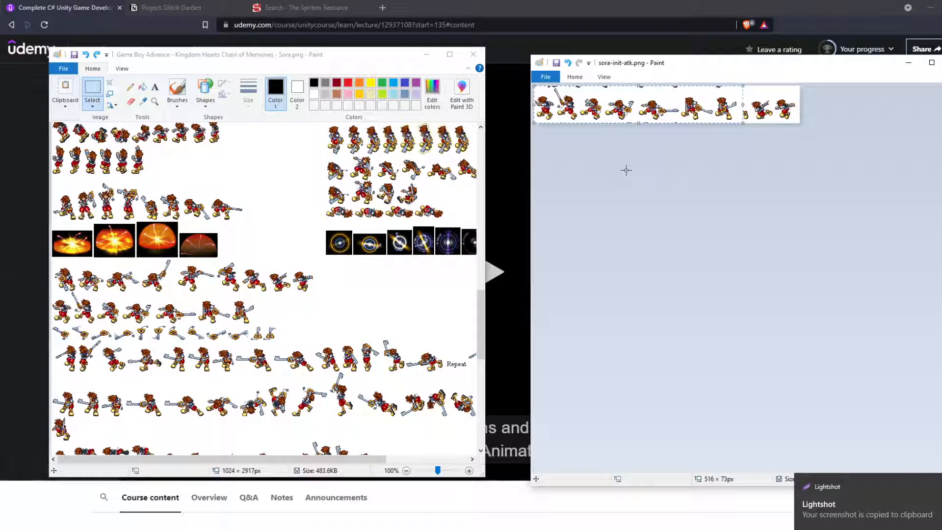
pyautogui.hotkey('ctrl', 'z')
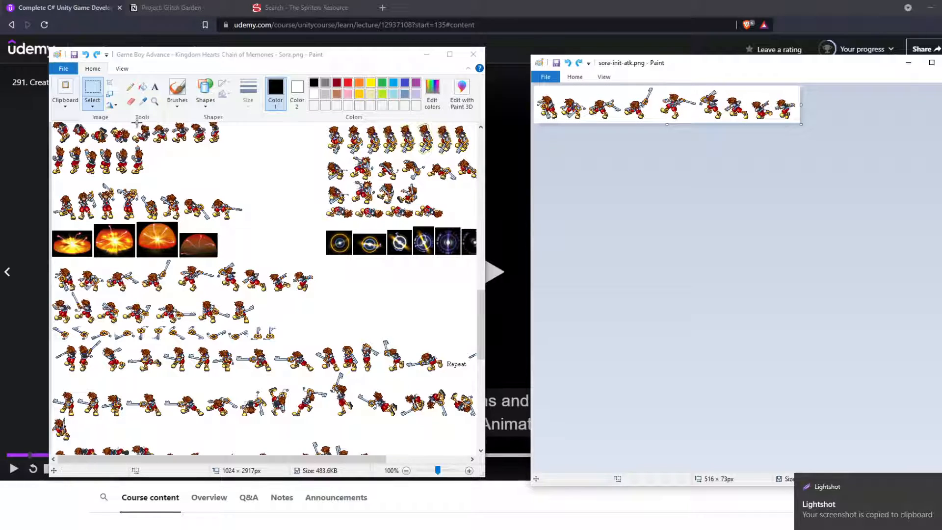
# Step: Copy the lower row of Sora's keyblade-throwing sprites, about 395 × 77 px, from the source sheet
pyautogui.click(87, 96)
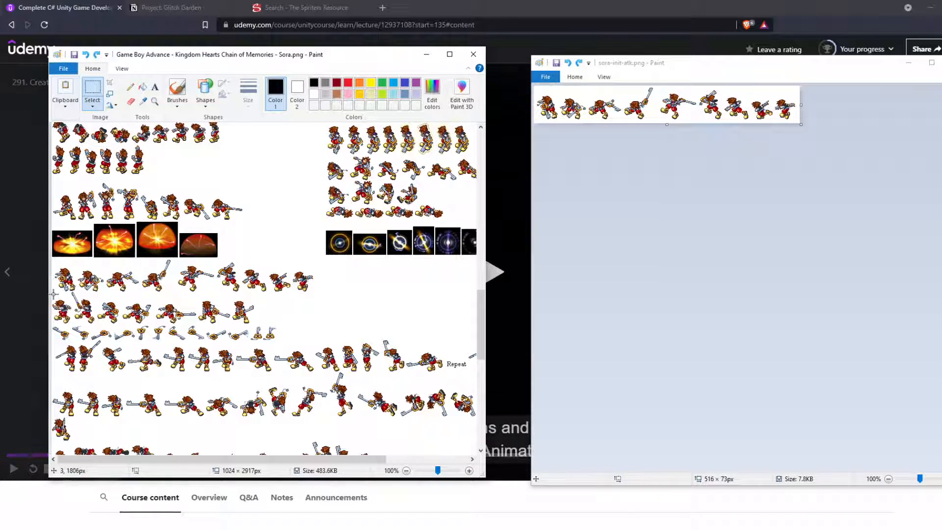
pyautogui.moveTo(53, 293); pyautogui.dragTo(223, 327)
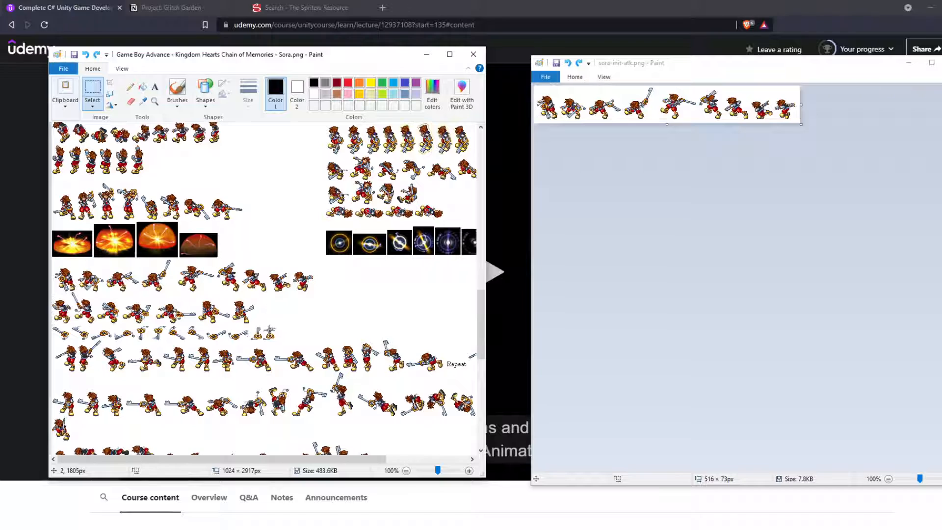
pyautogui.moveTo(52, 287); pyautogui.dragTo(253, 325)
pyautogui.hotkey('ctrl', 'c')
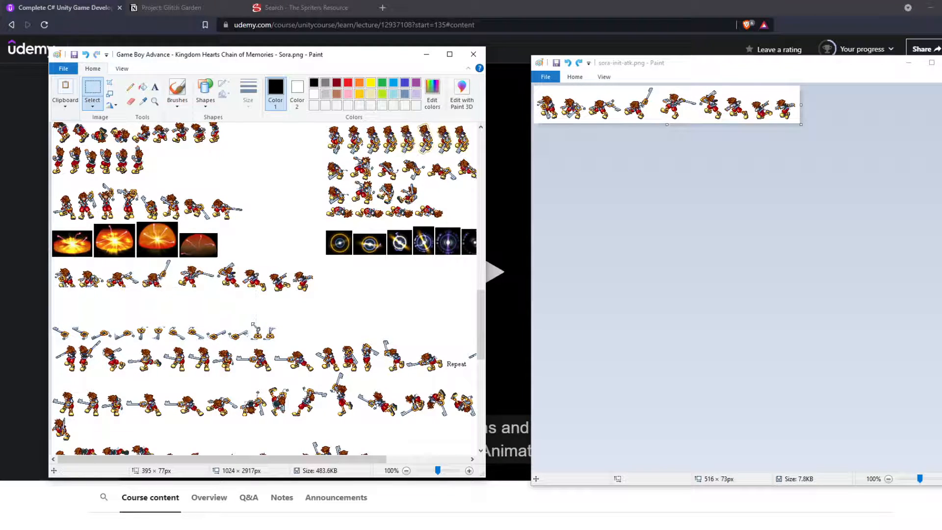
pyautogui.click(586, 171)
pyautogui.hotkey('ctrl', 'v')
pyautogui.click(666, 157)
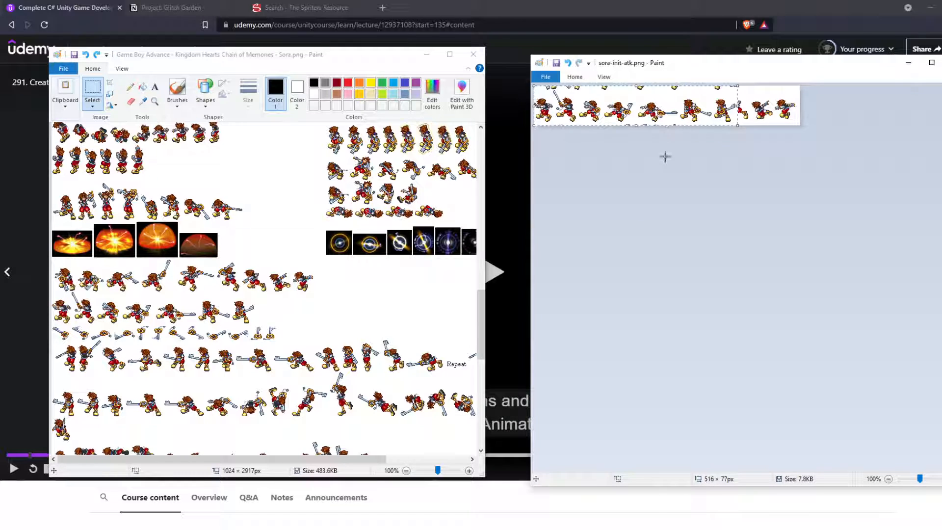
pyautogui.hotkey('ctrl', 'z')
pyautogui.hotkey('ctrl', 'n')
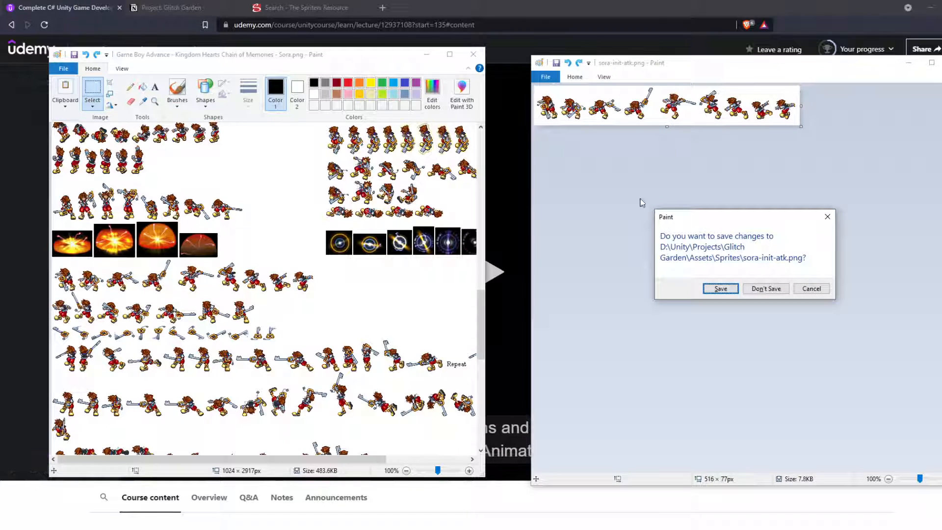
pyautogui.click(813, 288)
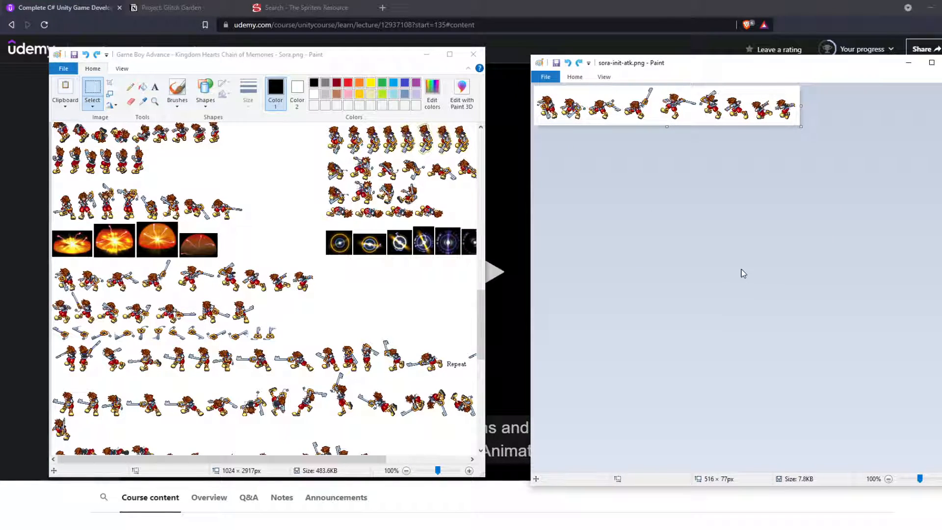
# Step: Start a new image without saving changes to sora-init-atk.png, and paste the copied lower Sora row into it
pyautogui.hotkey('ctrl', 'n')
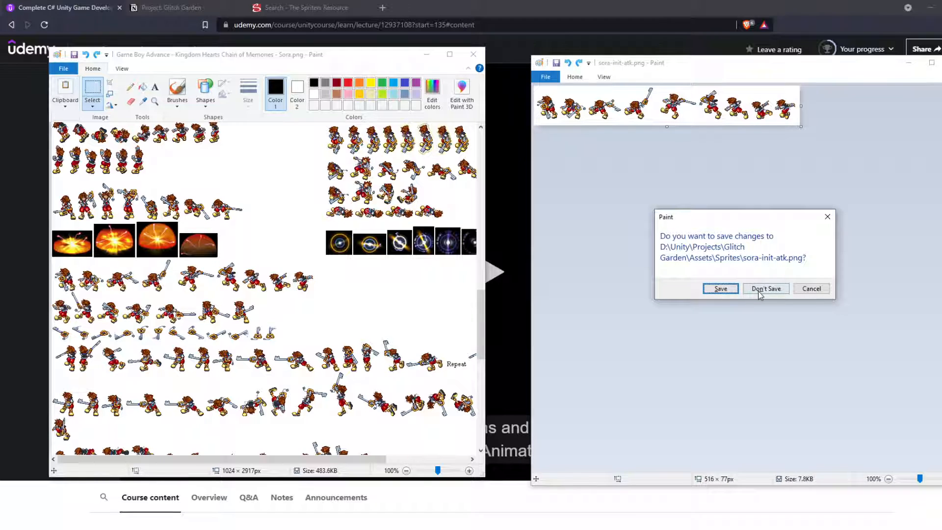
pyautogui.click(760, 290)
pyautogui.hotkey('ctrl', 'v')
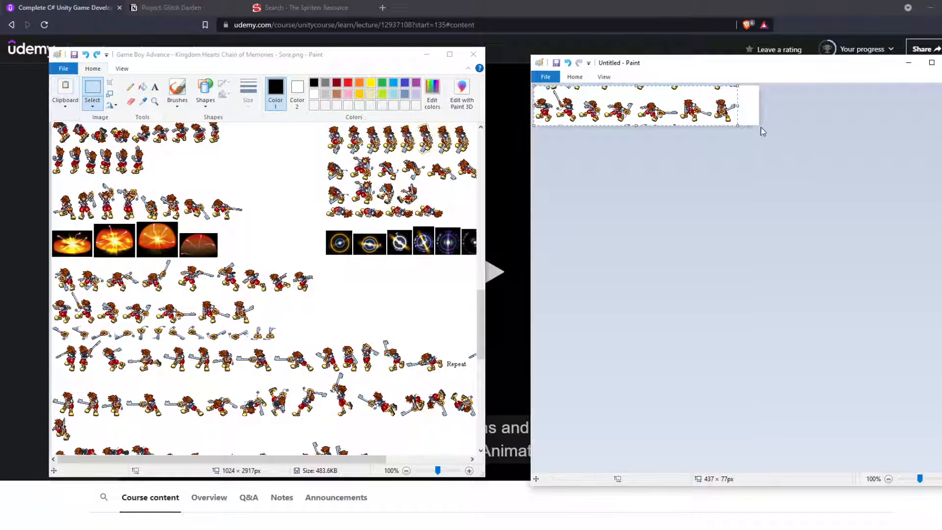
# Step: Try to erase the stray sprite fragments along the upper edge of the pasted row
pyautogui.keyDown('ctrl'); pyautogui.scroll(1, 641, 117); pyautogui.keyUp('ctrl')
pyautogui.keyDown('ctrl'); pyautogui.scroll(-1, 640, 117); pyautogui.keyUp('ctrl')
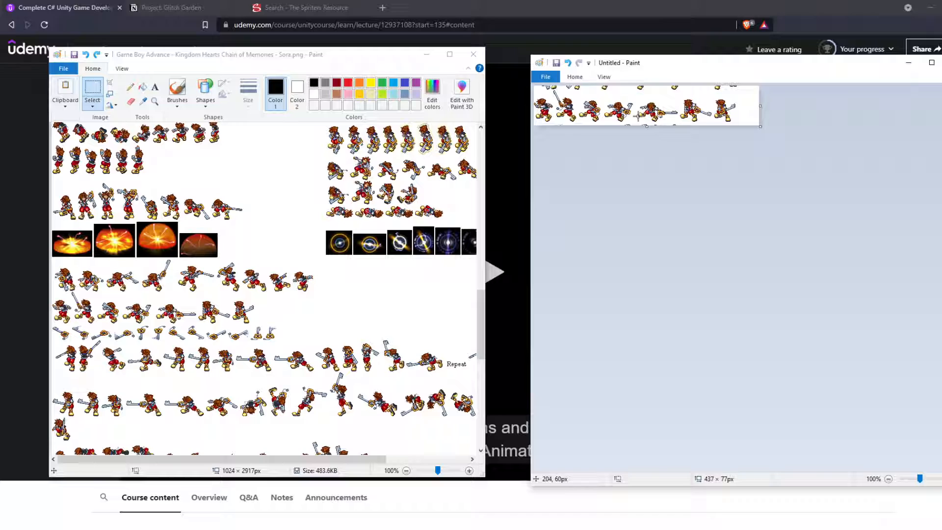
pyautogui.click(565, 77)
pyautogui.click(611, 109)
pyautogui.moveTo(572, 87); pyautogui.dragTo(625, 85)
pyautogui.hotkey('ctrl', 'z')
# Step: Paste and reposition the lower Sora row without stray fragments, then fit the canvas tightly around it at 397 × 68 px
pyautogui.click(572, 77)
pyautogui.hotkey('ctrl', 'v')
pyautogui.moveTo(760, 127); pyautogui.dragTo(496, 89)
pyautogui.moveTo(603, 114); pyautogui.dragTo(605, 109)
pyautogui.click(739, 192)
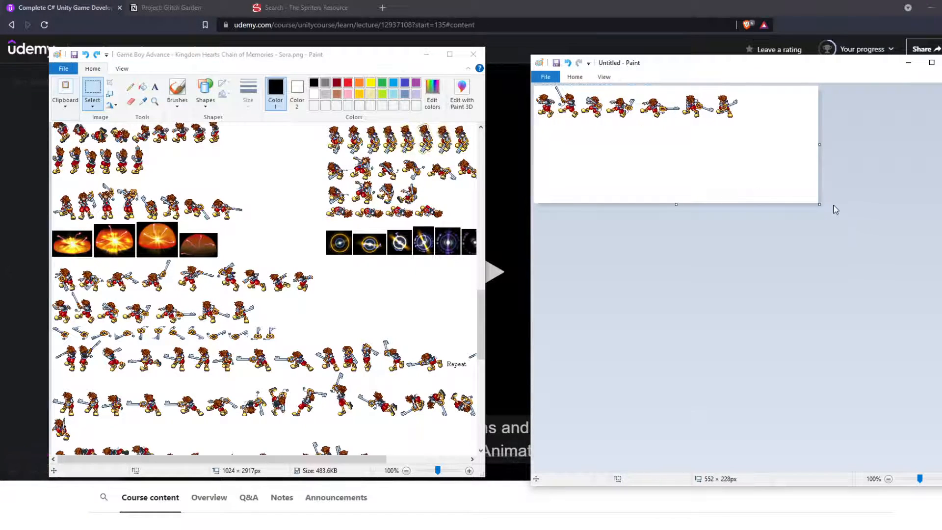
pyautogui.moveTo(819, 204); pyautogui.dragTo(740, 122)
# Step: Save the lower Sora row as the PNG file sora-fin-atk in the Glitch Garden Sprites folder
pyautogui.hotkey('ctrl', 's')
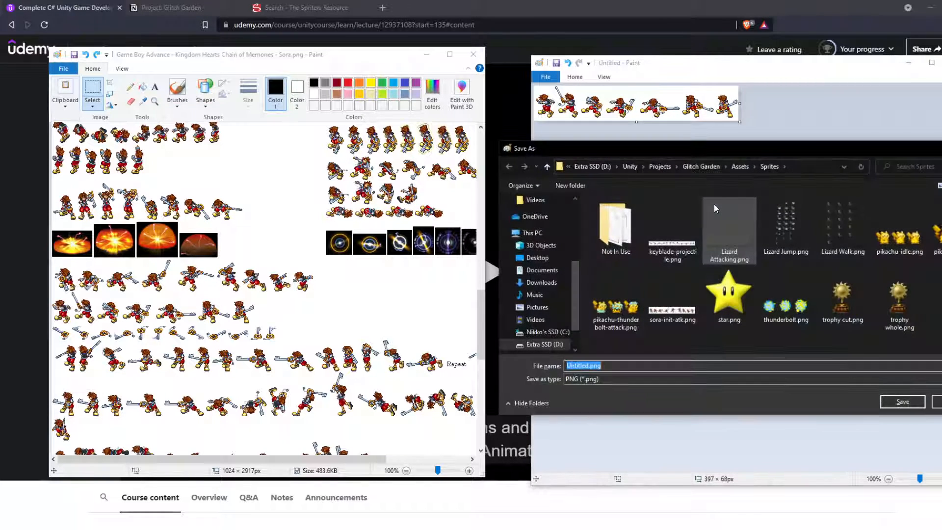
pyautogui.write('sora-atk-')
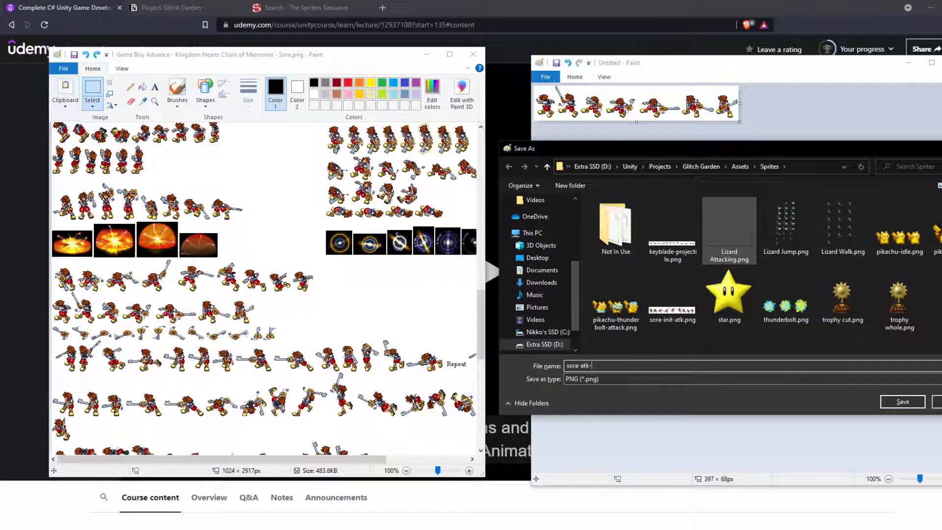
pyautogui.write('fini')
pyautogui.press('BackSpace')
pyautogui.press('BackSpace')
pyautogui.press('BackSpace')
pyautogui.press('BackSpace')
pyautogui.press('BackSpace')
pyautogui.press('BackSpace')
pyautogui.press('BackSpace')
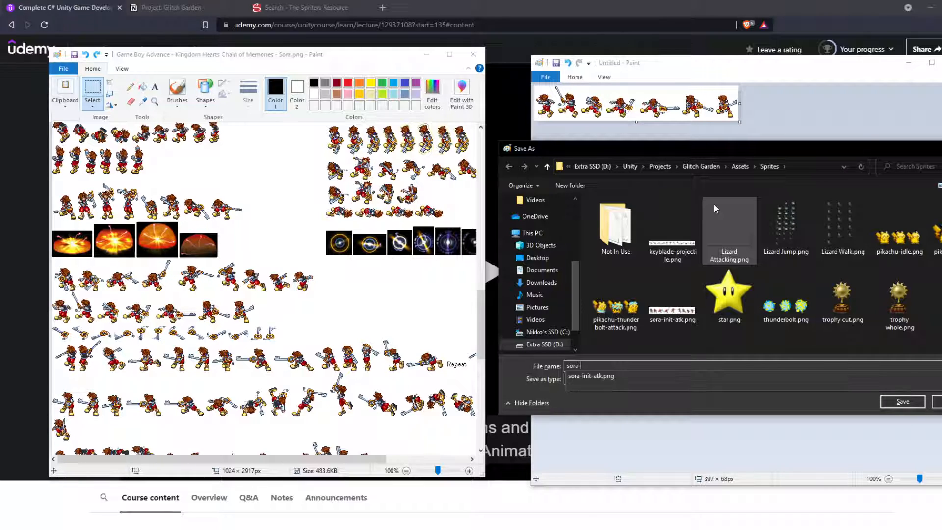
pyautogui.write('fin-')
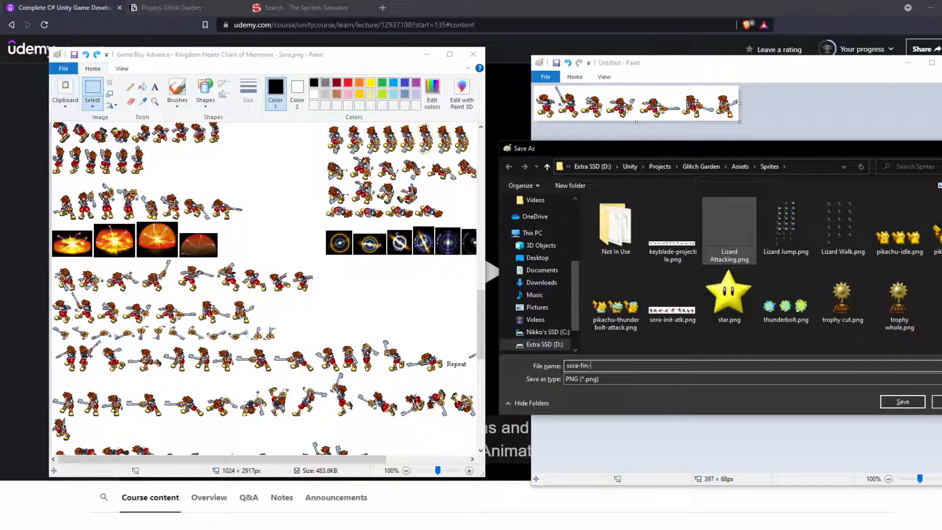
pyautogui.write('atk')
pyautogui.press('Return')
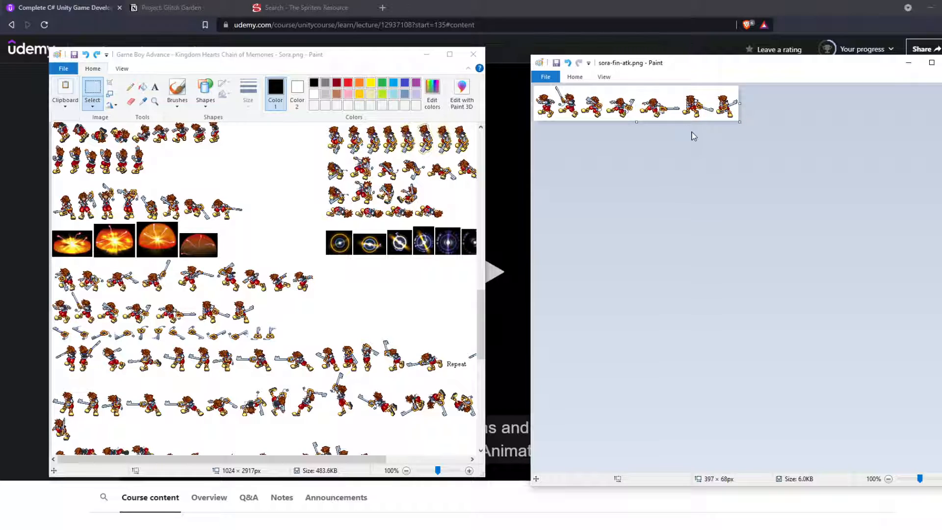
# Step: Look through the full Sora sprite sheet for a row of standing frames that suits an idle animation
pyautogui.scroll(5, 219, 201)
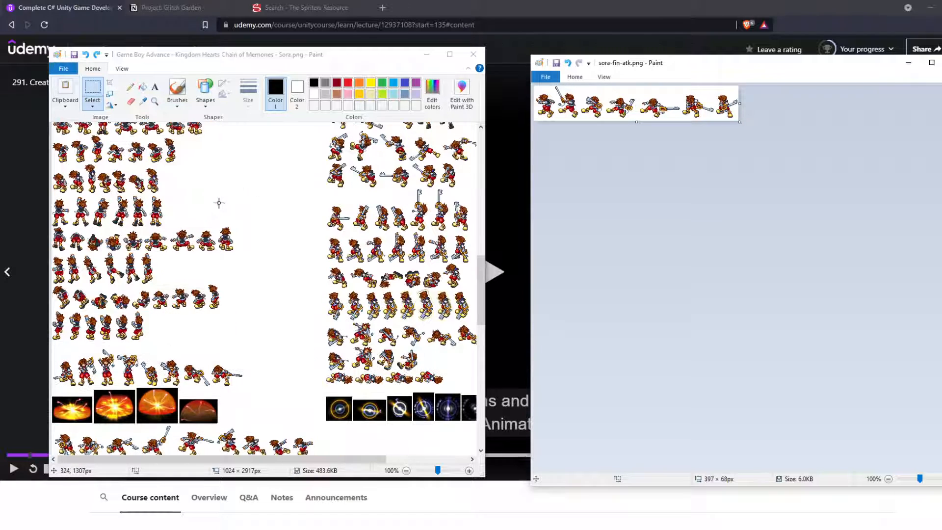
pyautogui.scroll(6, 170, 229)
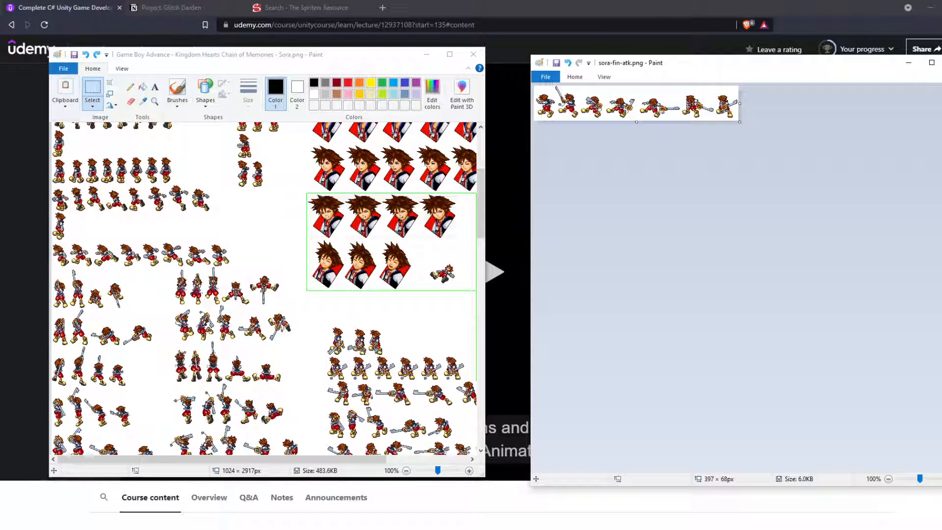
pyautogui.scroll(-2, 241, 300)
pyautogui.scroll(-2, 377, 366)
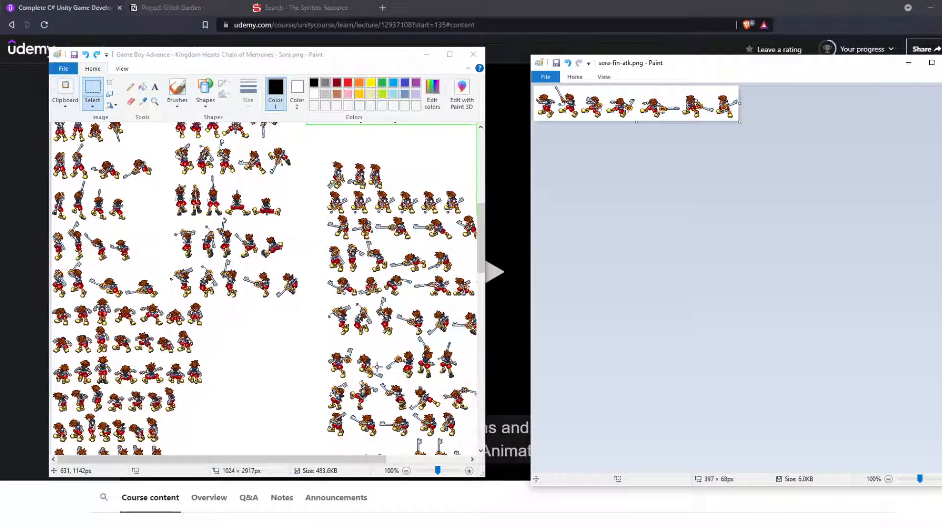
pyautogui.scroll(-2, 377, 362)
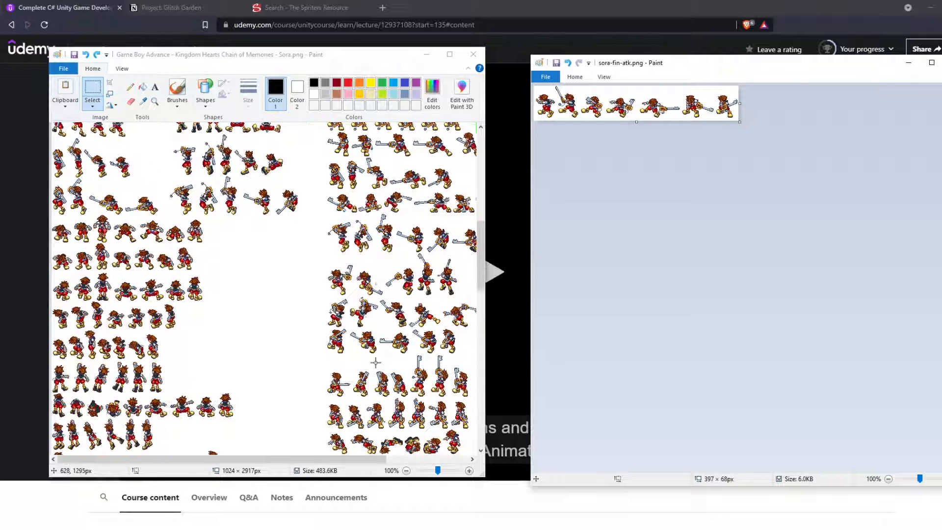
pyautogui.moveTo(369, 460); pyautogui.dragTo(450, 461)
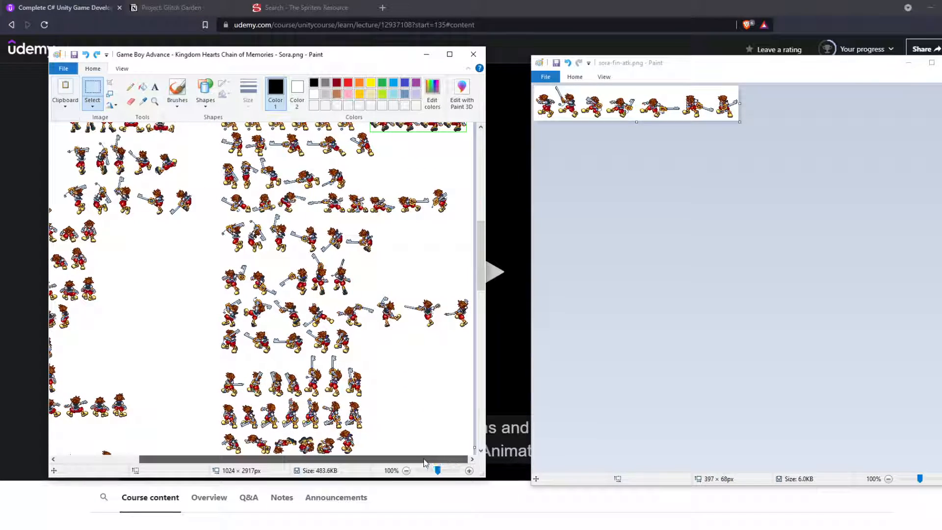
pyautogui.scroll(-6, 381, 402)
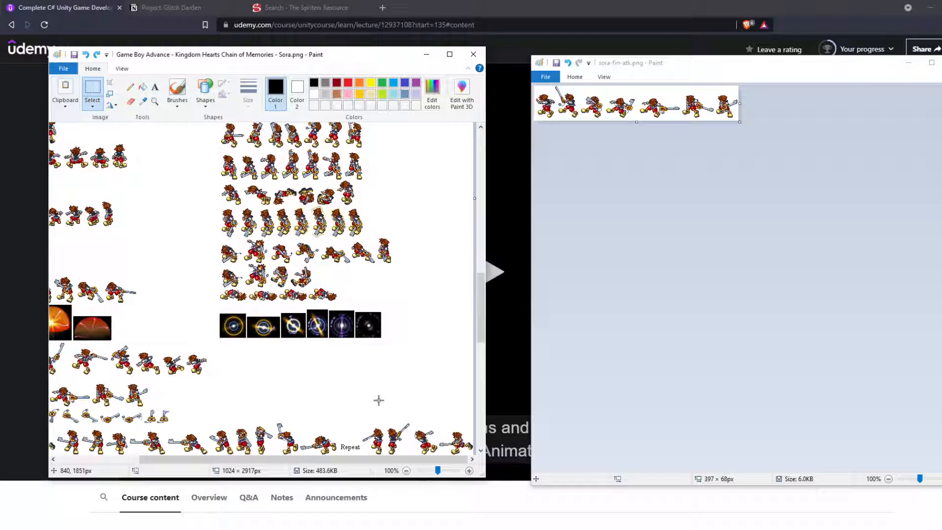
pyautogui.scroll(-8, 378, 400)
pyautogui.scroll(2, 377, 416)
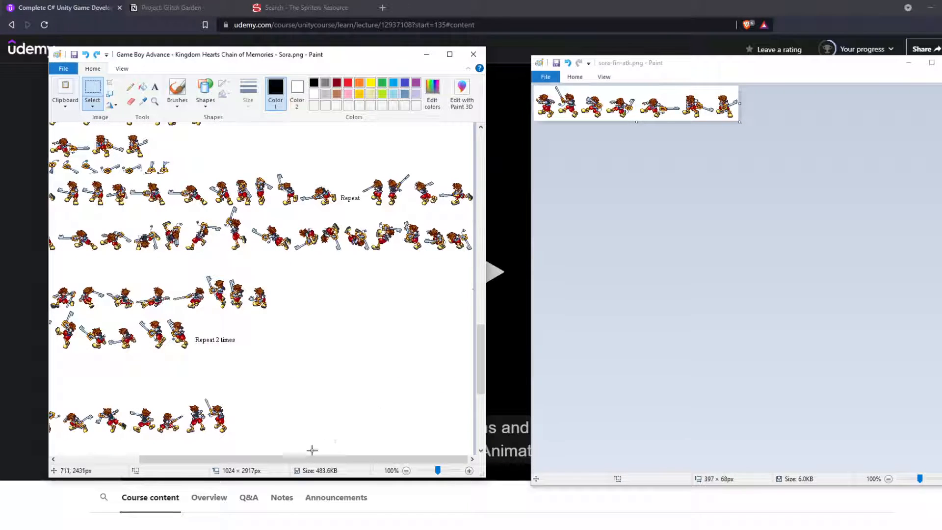
pyautogui.moveTo(312, 458)
pyautogui.mouseDown()
pyautogui.moveTo(230, 458)
pyautogui.moveTo(300, 459)
pyautogui.mouseUp()
pyautogui.scroll(16, 245, 392)
pyautogui.scroll(-6, 233, 299)
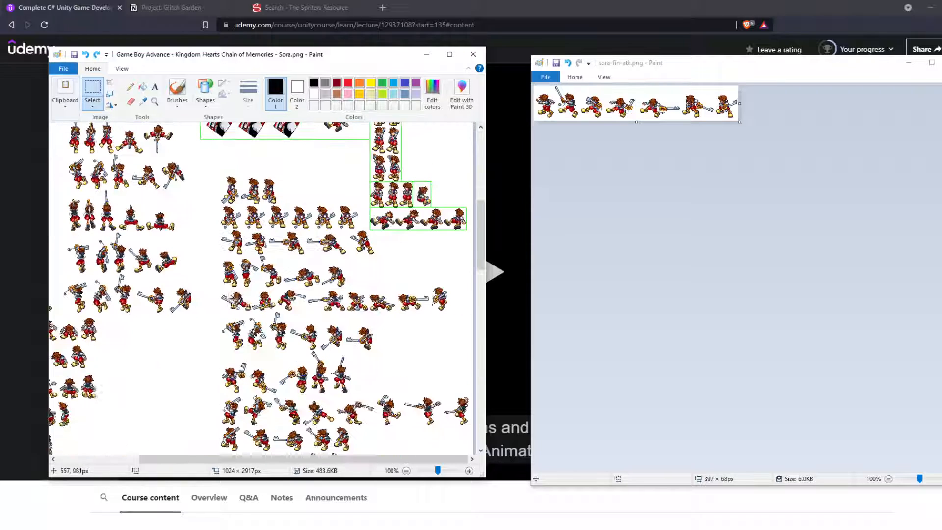
pyautogui.scroll(3, 233, 300)
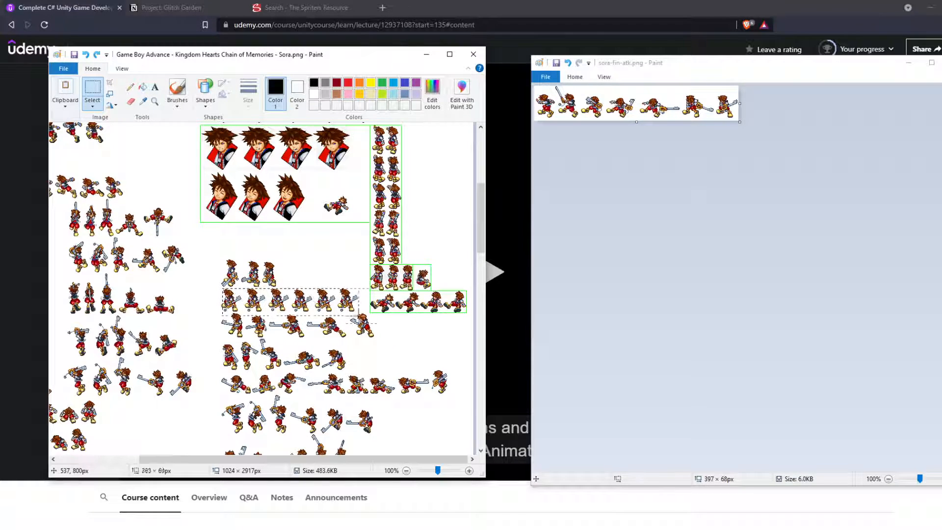
# Step: Cut the row of six standing Sora sprites beside the green-framed area, and undo the cut to keep the source sheet intact
pyautogui.moveTo(362, 291); pyautogui.dragTo(219, 313)
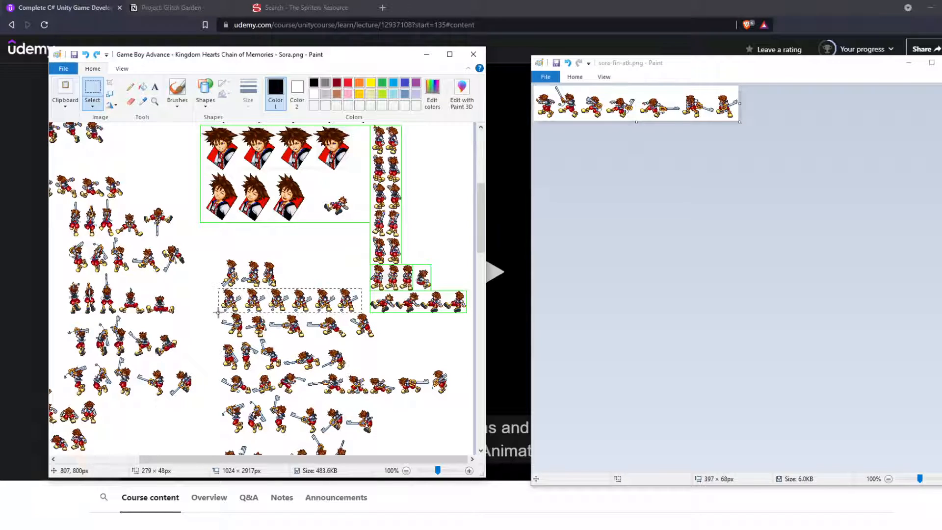
pyautogui.hotkey('ctrl', 'x')
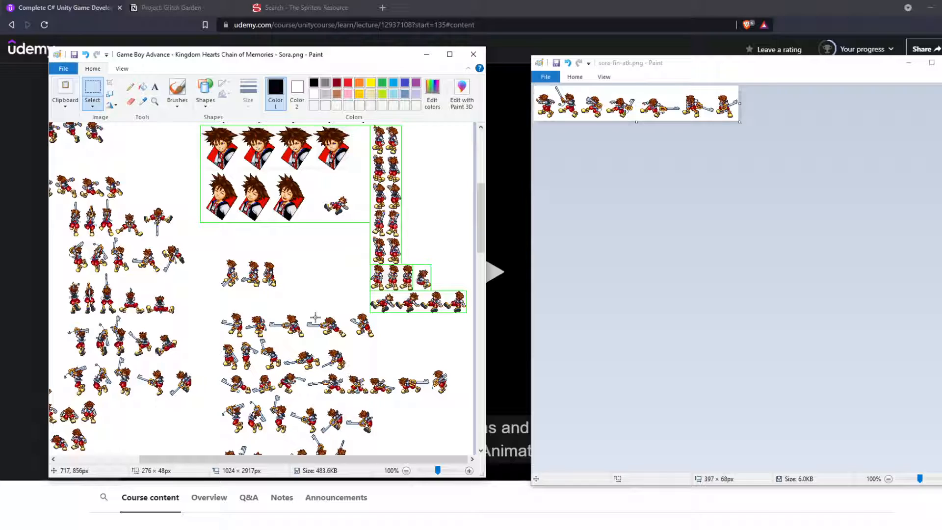
pyautogui.hotkey('ctrl', 'z')
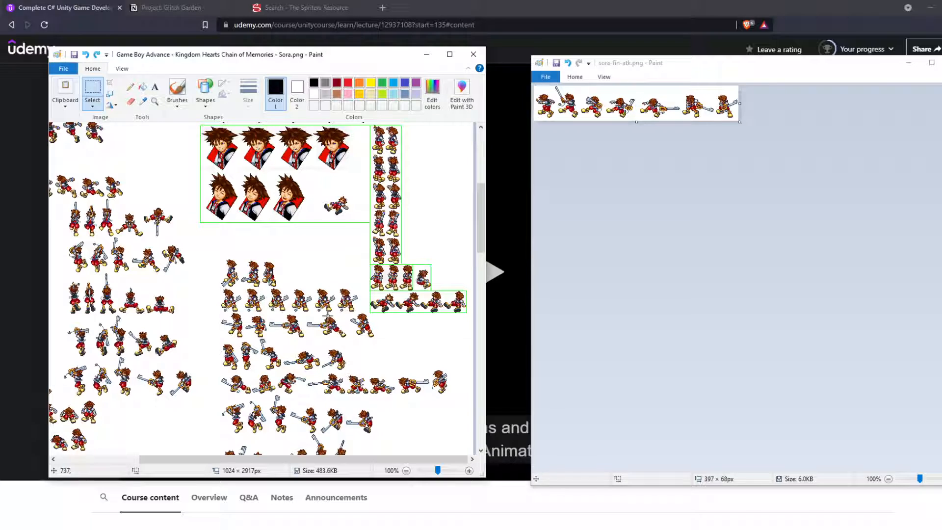
# Step: Start a new image in the sora-fin-atk window, paste the six-sprite standing row, and fit the canvas to 270 × 50 px
pyautogui.click(679, 146)
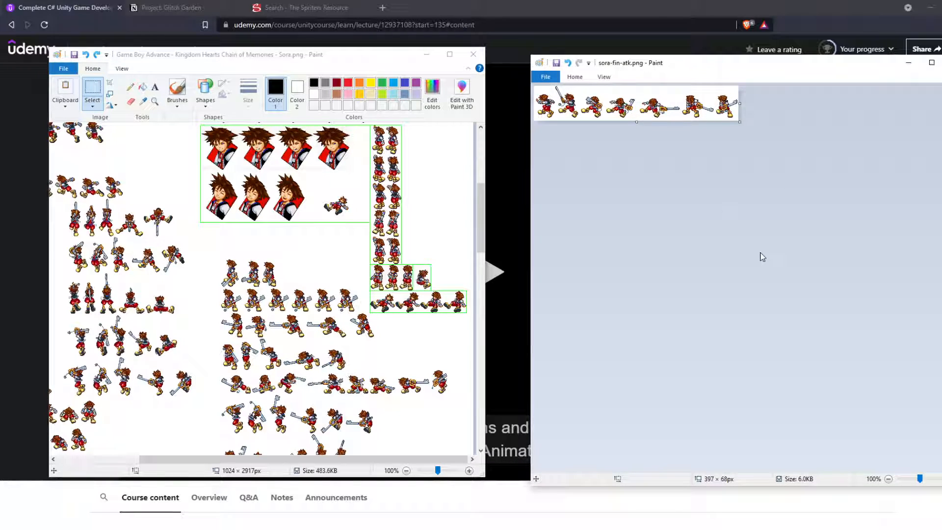
pyautogui.hotkey('ctrl', 'n')
pyautogui.hotkey('ctrl', 'v')
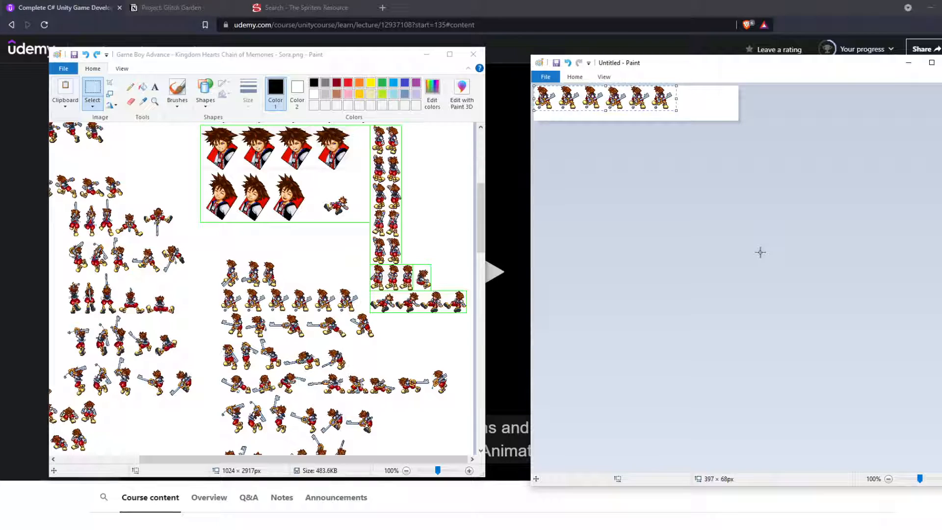
pyautogui.moveTo(740, 122); pyautogui.dragTo(675, 114)
# Step: Save the standing row as the PNG file sora-idle in the Glitch Garden Sprites folder
pyautogui.hotkey('ctrl', 's')
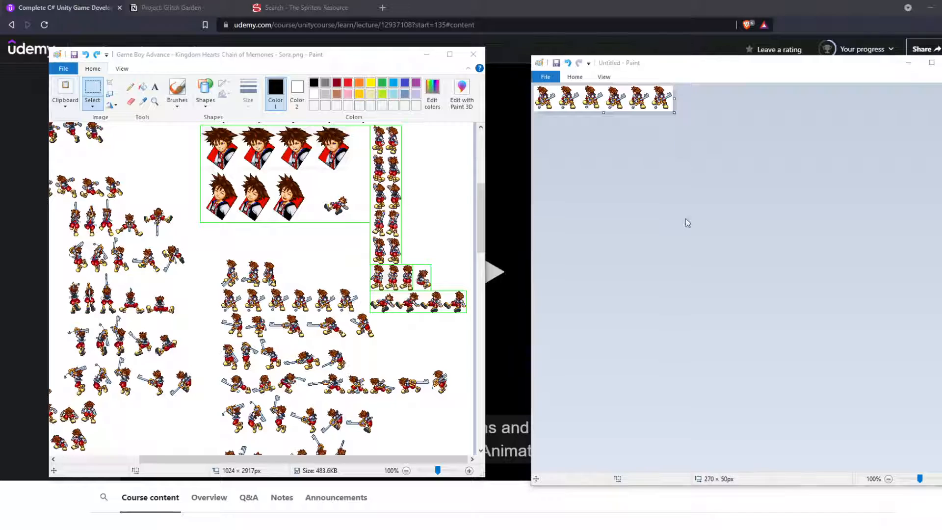
pyautogui.write('sora-idle')
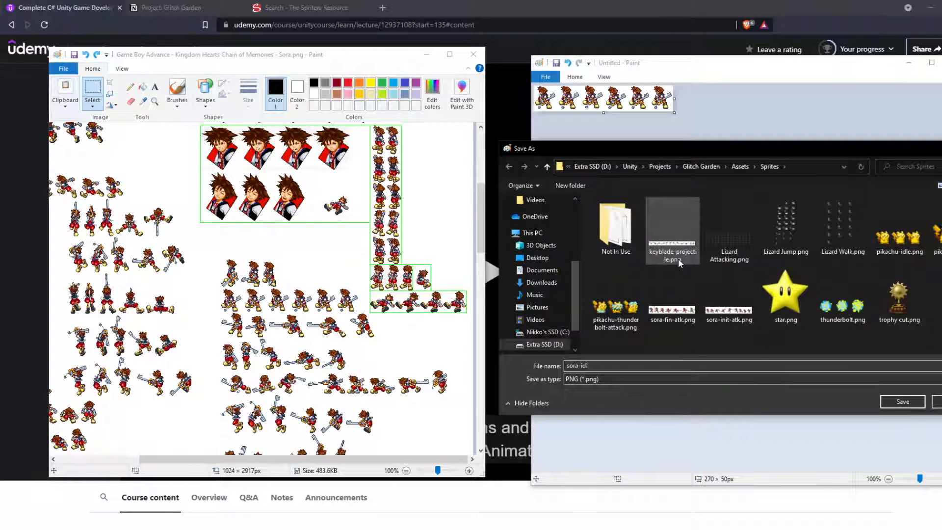
pyautogui.press('Return')
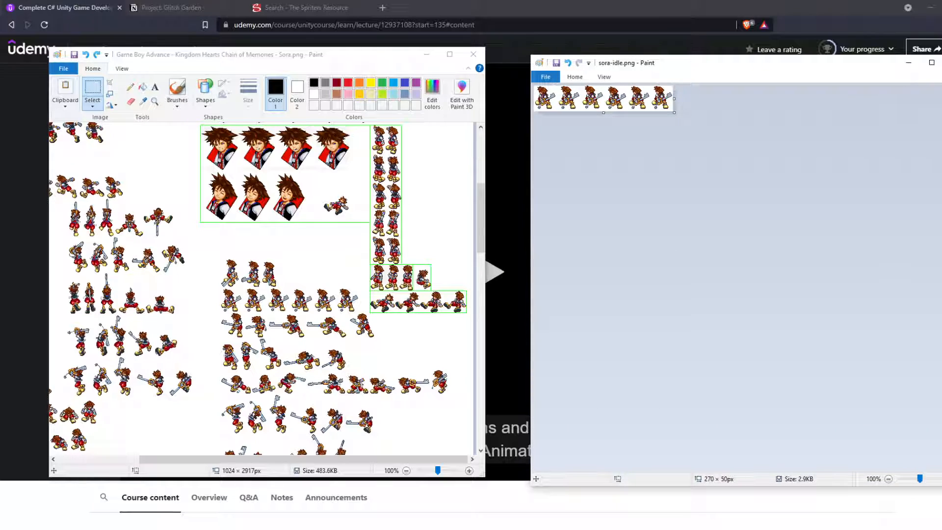
# Step: Close both Paint windows, discarding the changes to the source Sora sprite sheet
pyautogui.click(941, 63)
pyautogui.click(474, 54)
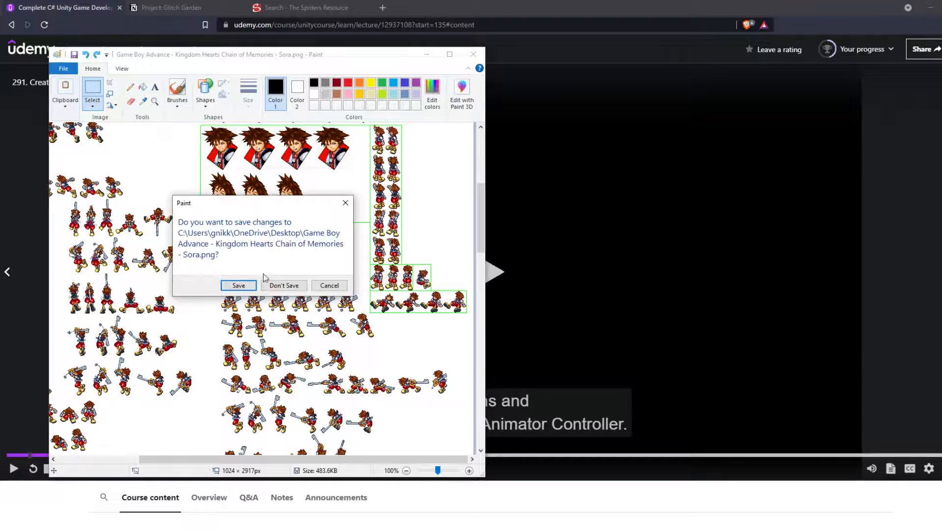
pyautogui.click(278, 286)
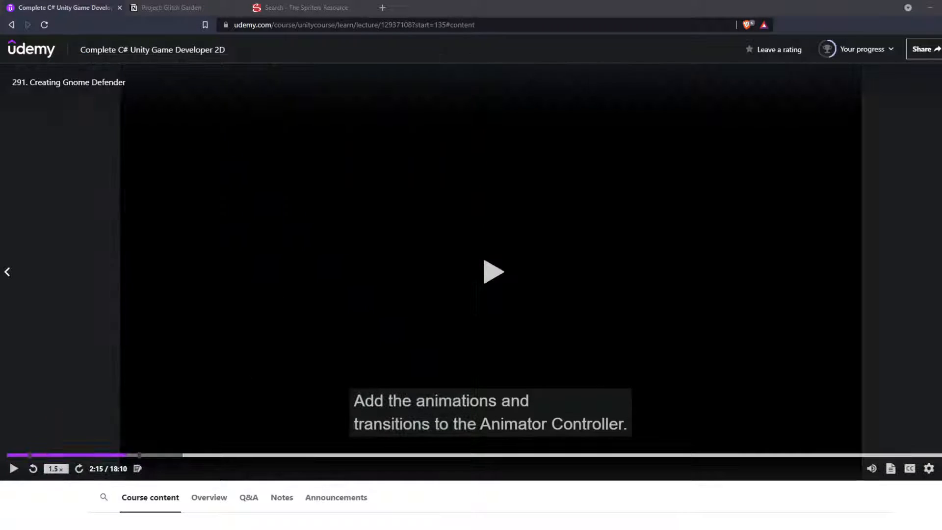
# Step: Switch to Unity and preview the sora-fin-atk image from the Sprites folder to check its background
pyautogui.hotkey('alt', 'Tab')
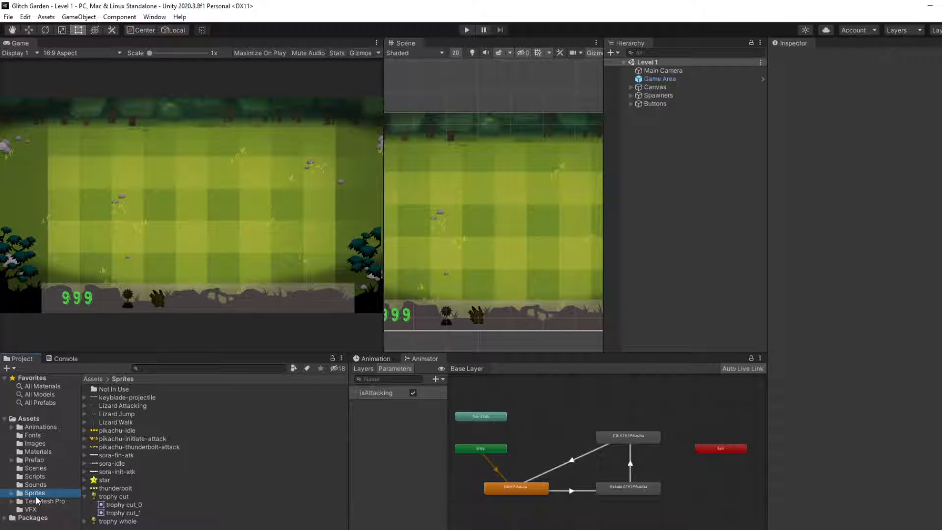
pyautogui.doubleClick(119, 456)
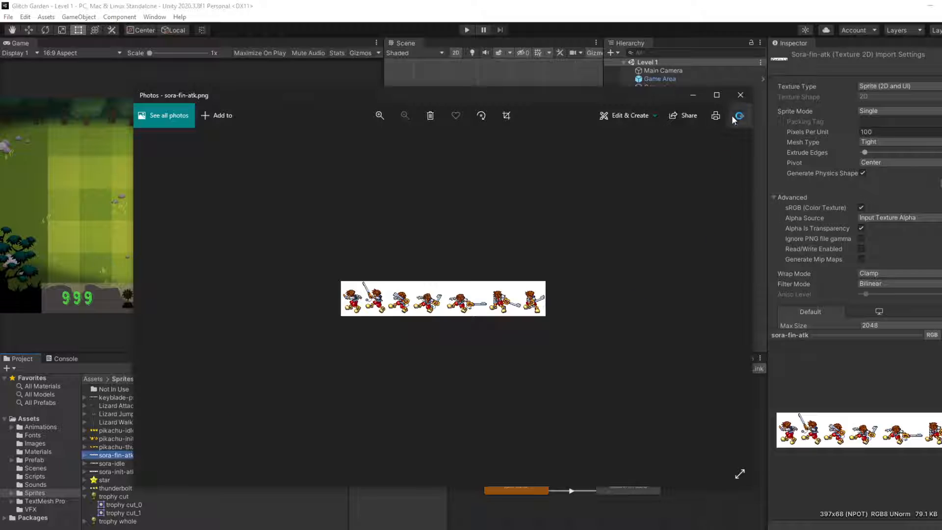
pyautogui.click(740, 95)
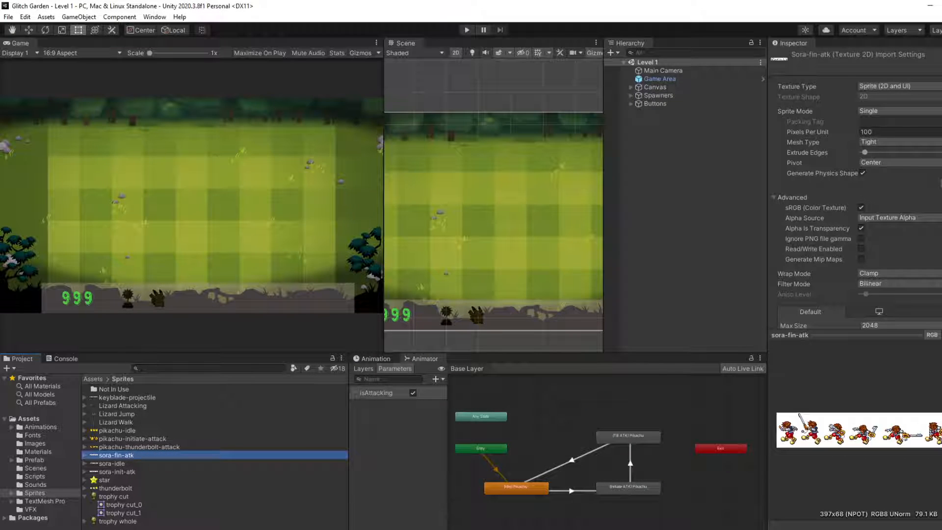
# Step: Switch to the browser and open remove.bg/upload in a new tab
pyautogui.hotkey('alt', 'Tab')
pyautogui.click(387, 9)
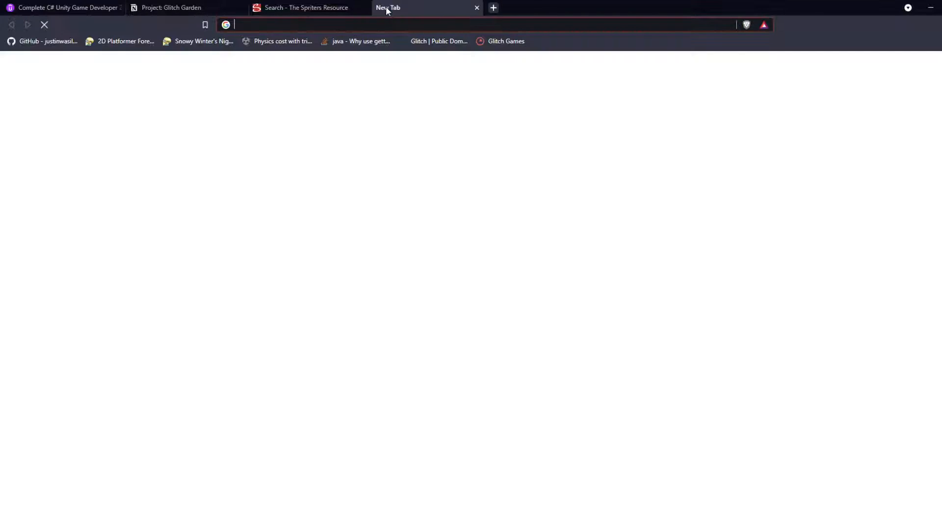
pyautogui.write('remove')
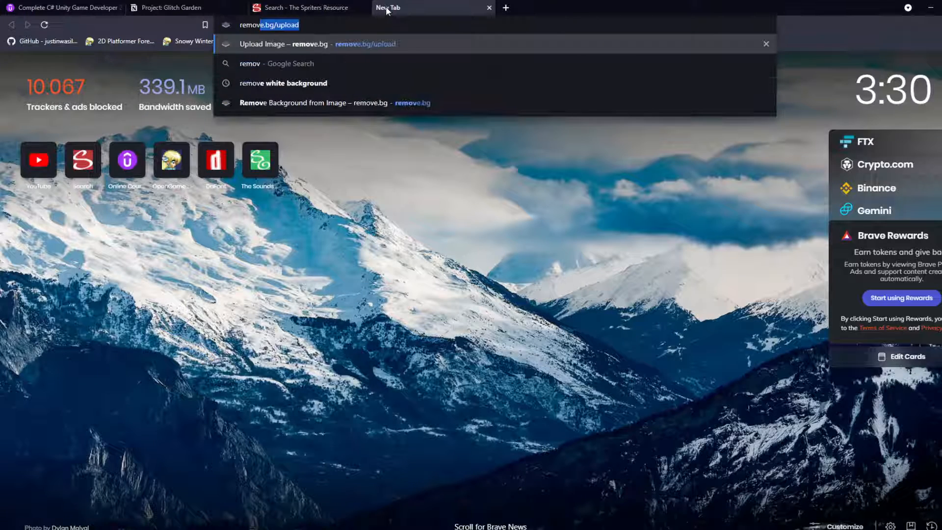
pyautogui.press('Return')
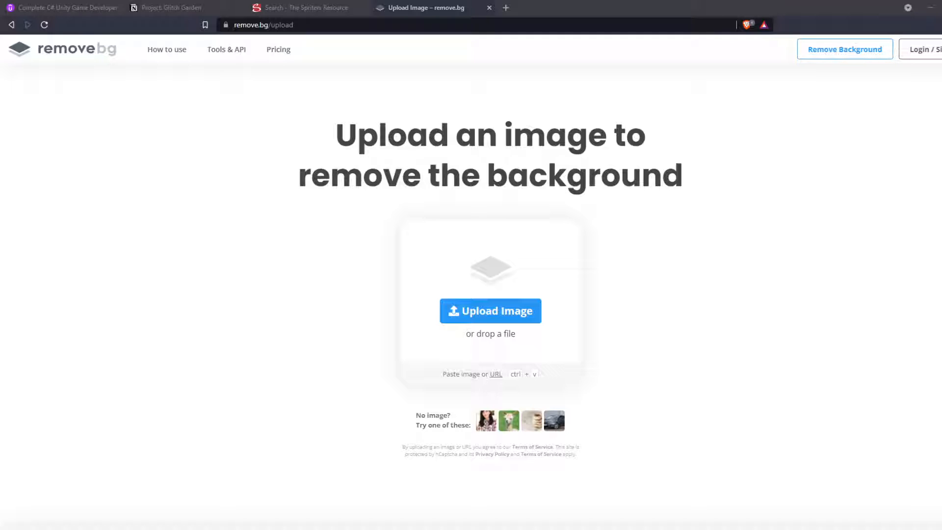
# Step: Upload the Sora initial attack, keyblade projectile, Sora idle and Sora final attack sheets for background removal
pyautogui.moveTo(432, 69); pyautogui.dragTo(511, 267)
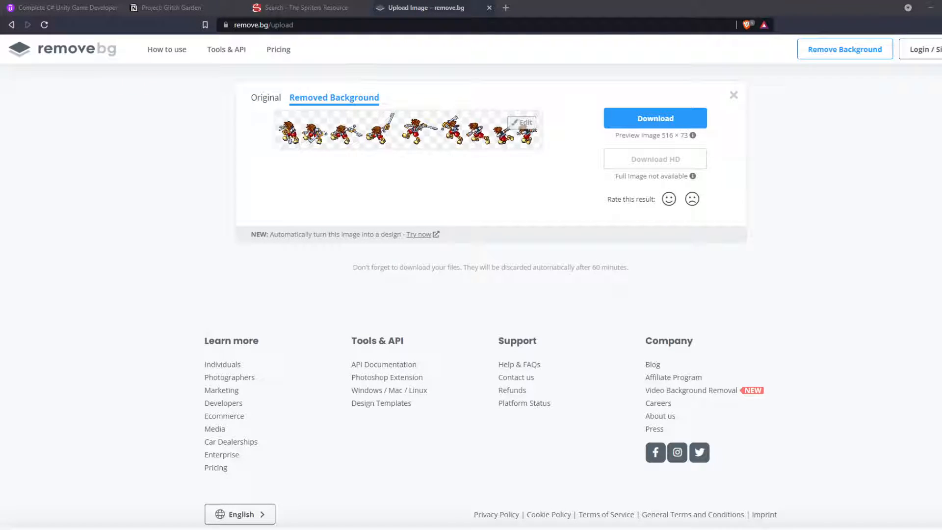
pyautogui.moveTo(437, 9); pyautogui.dragTo(326, 262)
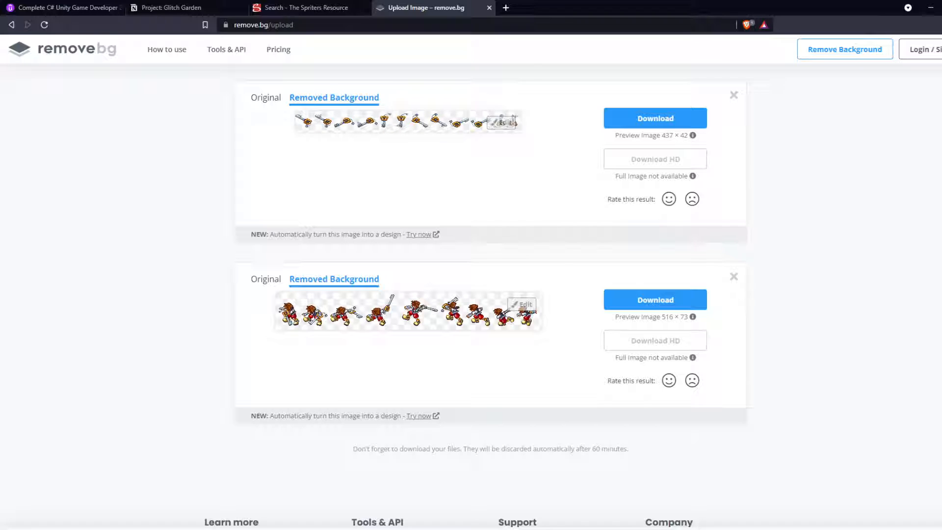
pyautogui.moveTo(436, 9); pyautogui.dragTo(488, 172)
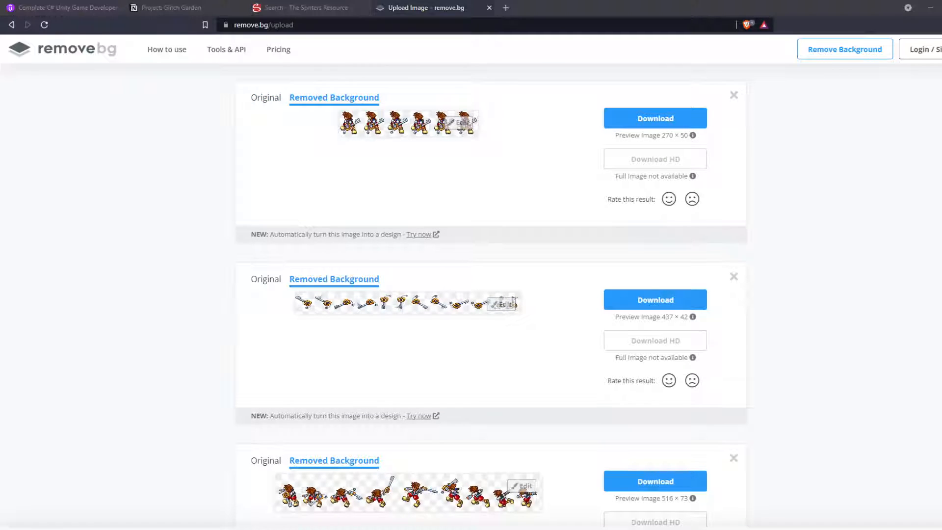
pyautogui.moveTo(437, 9); pyautogui.dragTo(480, 244)
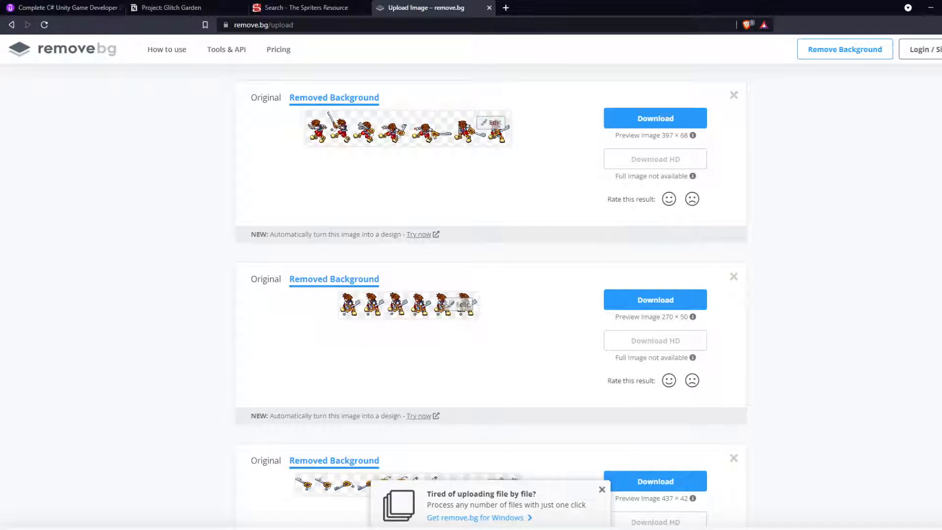
# Step: Download the background-free sora-fin-atk and sora-idle preview PNGs to the Desktop
pyautogui.click(683, 120)
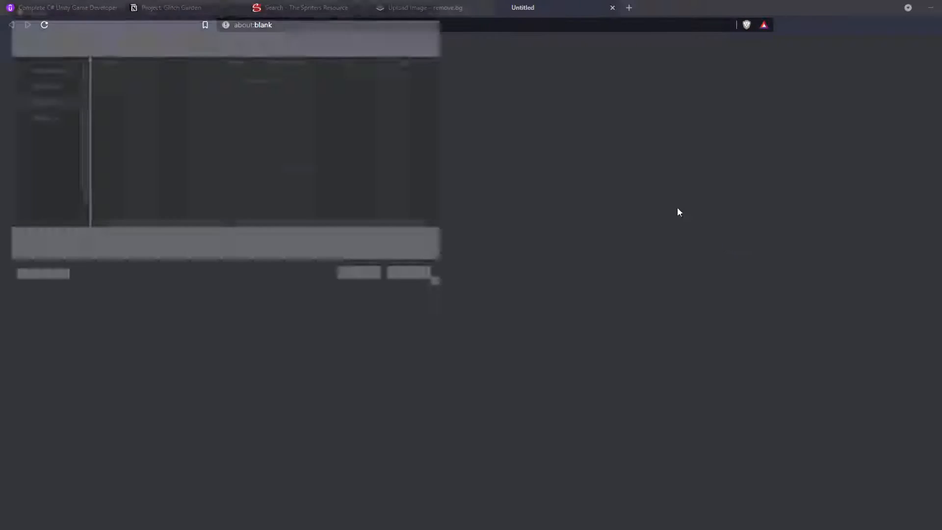
pyautogui.click(364, 276)
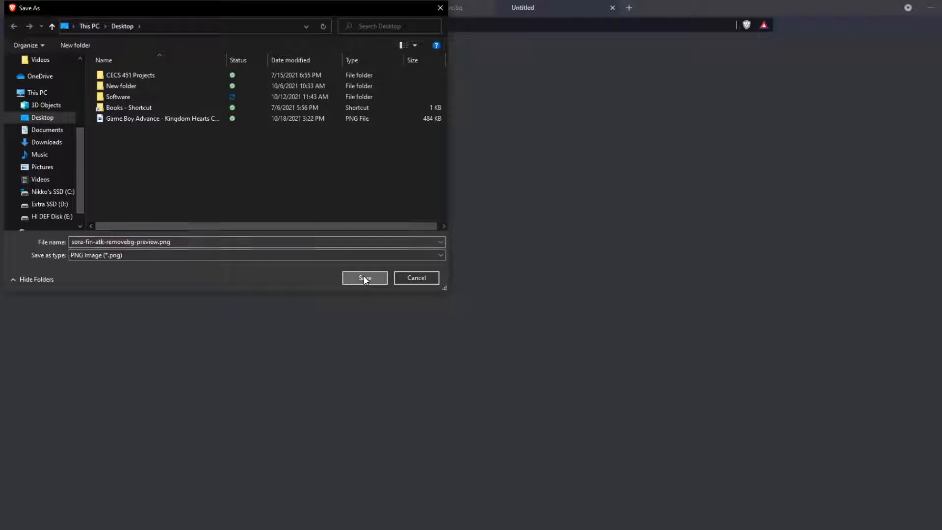
pyautogui.click(656, 299)
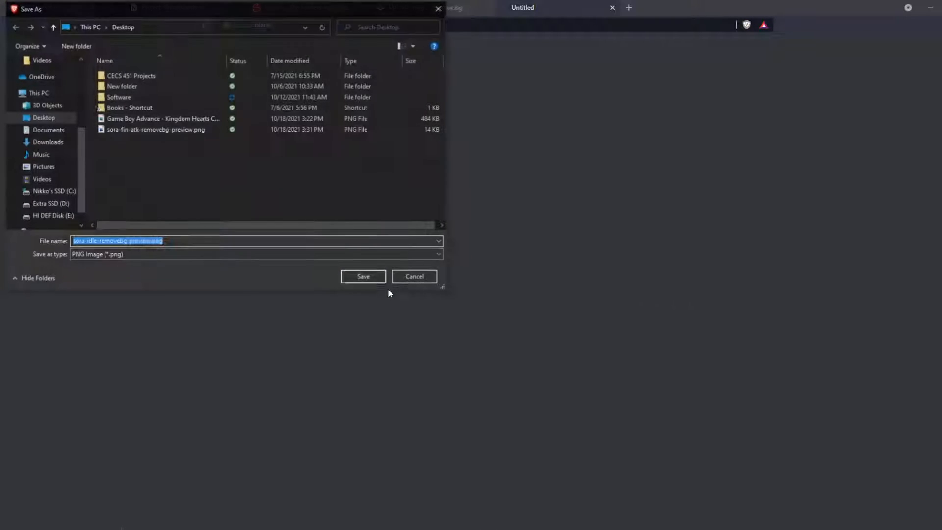
pyautogui.click(368, 280)
# Step: Download the background-free keyblade projectile (437 × 42) and Sora initial attack (516 × 73) sheets
pyautogui.scroll(-3, 608, 318)
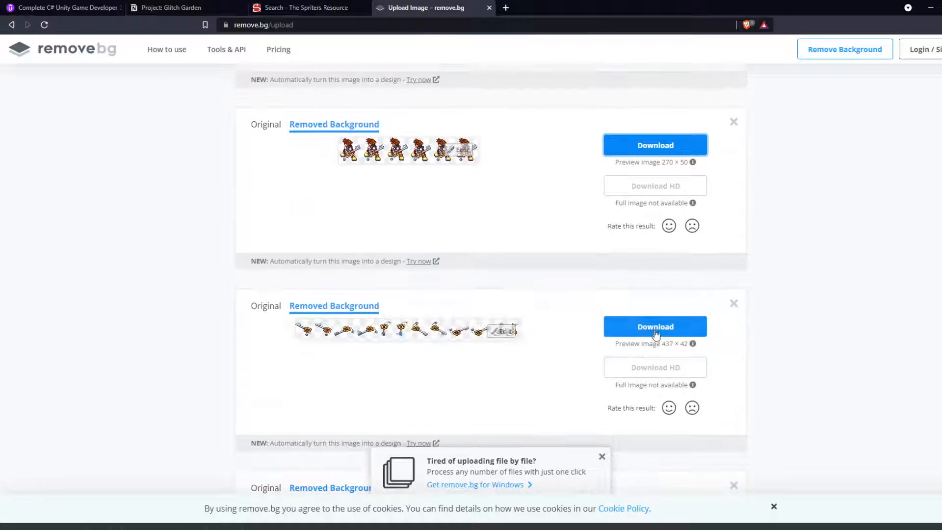
pyautogui.click(653, 331)
pyautogui.click(364, 275)
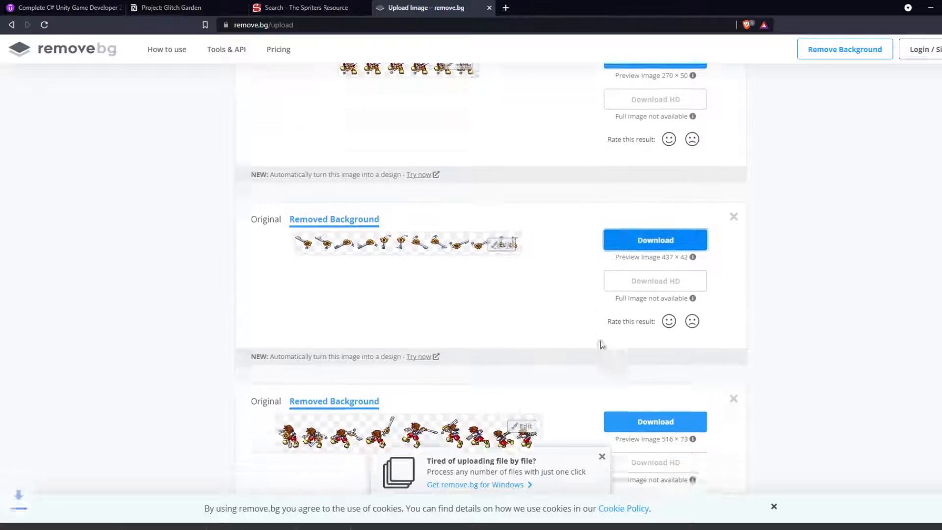
pyautogui.scroll(-2, 645, 313)
pyautogui.click(645, 301)
pyautogui.click(367, 277)
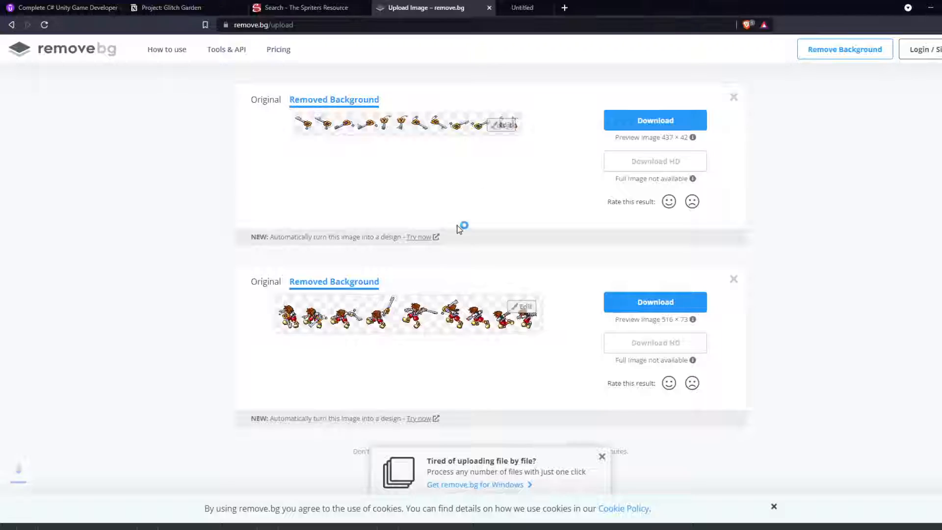
# Step: Switch to Unity and examine the frames of the sora-fin-atk sheet in the image viewer
pyautogui.scroll(2, 476, 194)
pyautogui.scroll(6, 476, 194)
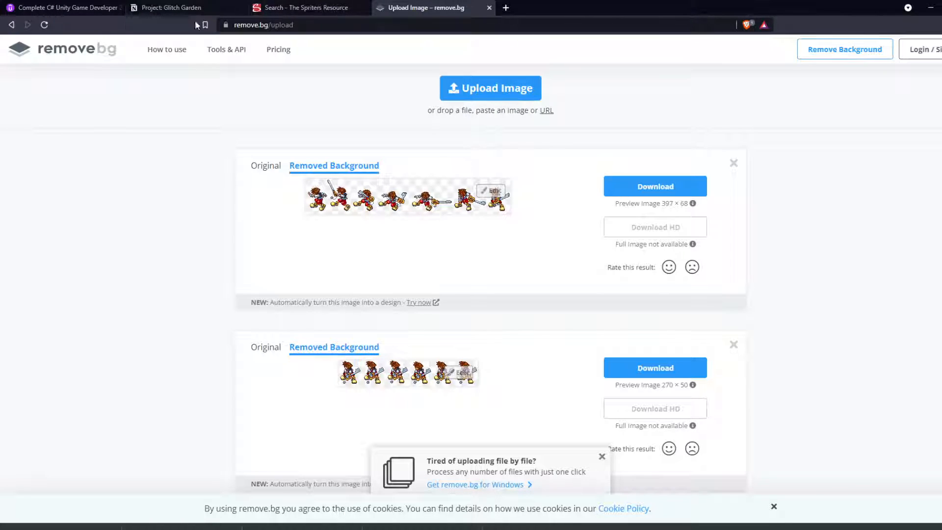
pyautogui.click(94, 7)
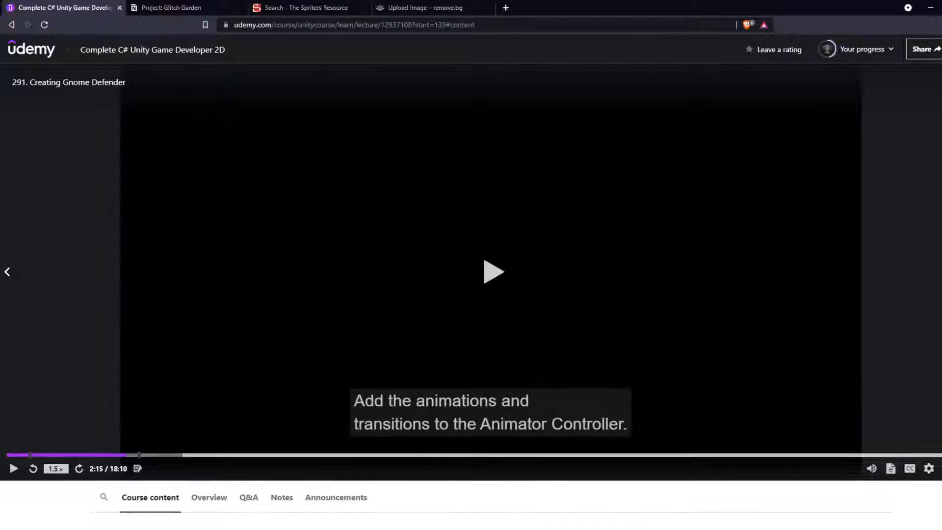
pyautogui.hotkey('alt', 'Tab')
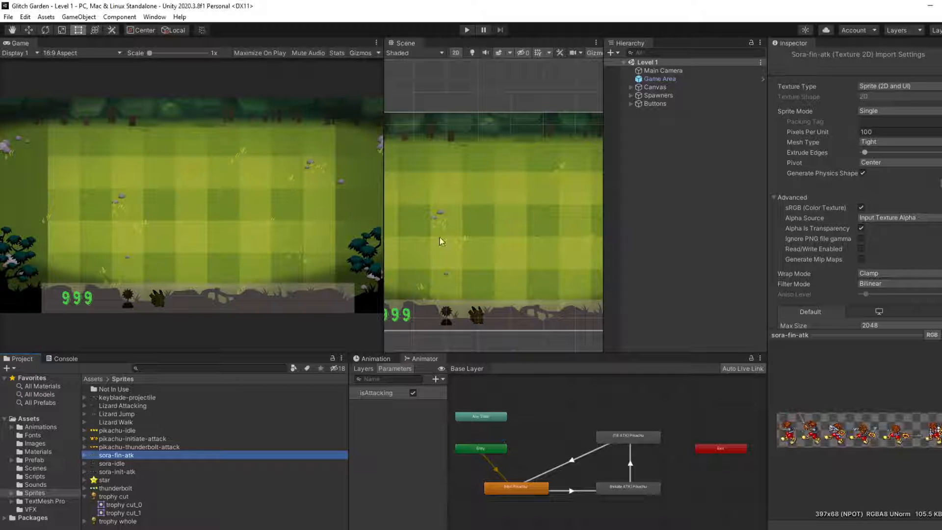
pyautogui.doubleClick(121, 456)
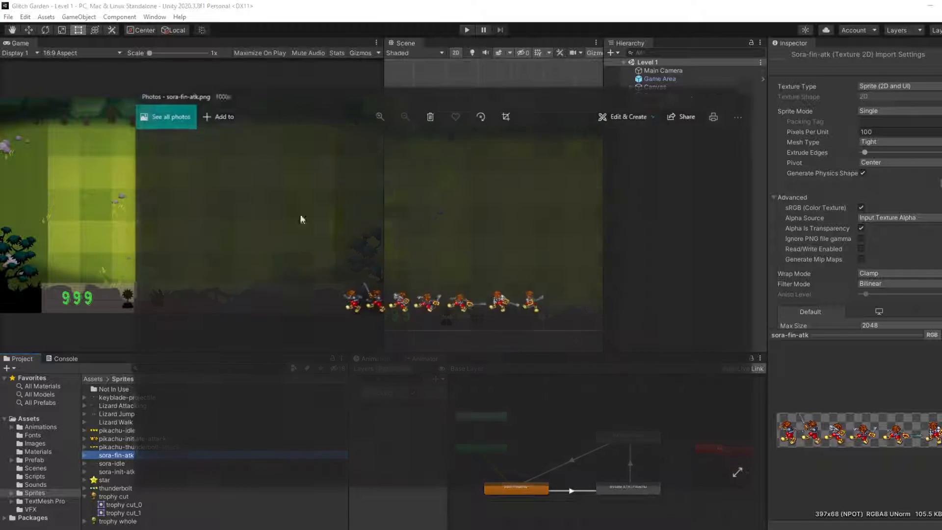
pyautogui.scroll(4, 396, 301)
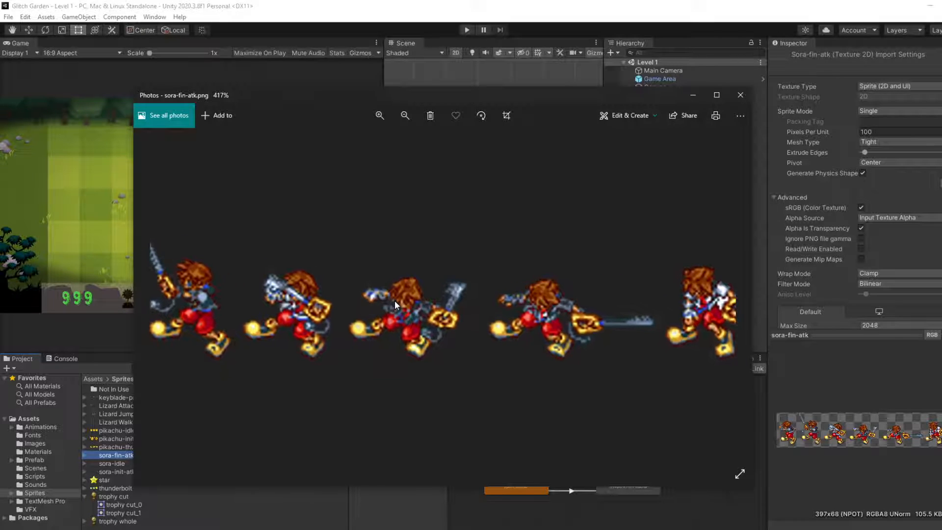
pyautogui.scroll(-3, 396, 301)
pyautogui.scroll(3, 275, 299)
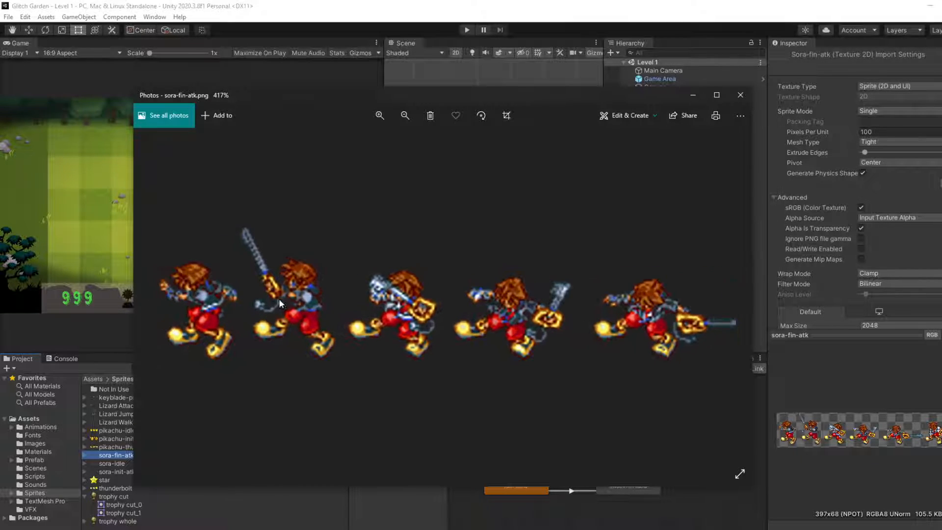
pyautogui.scroll(2, 284, 297)
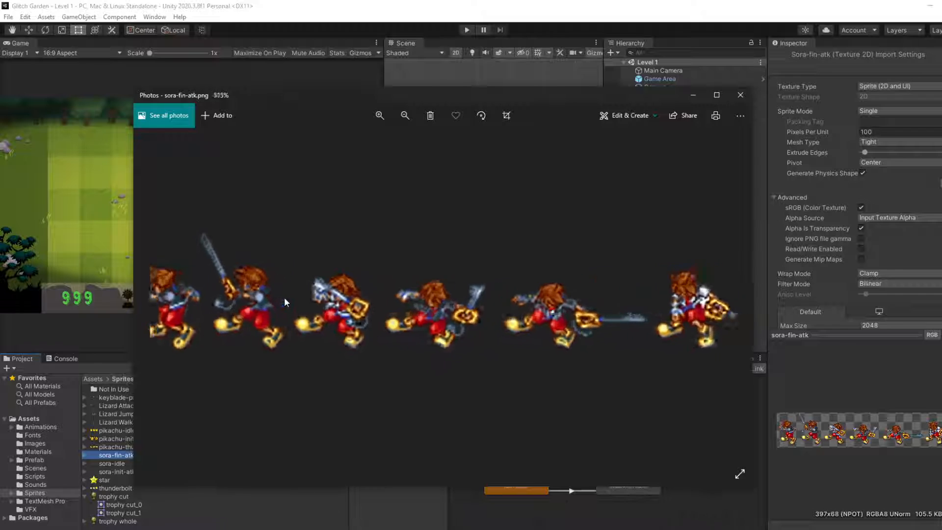
pyautogui.click(741, 95)
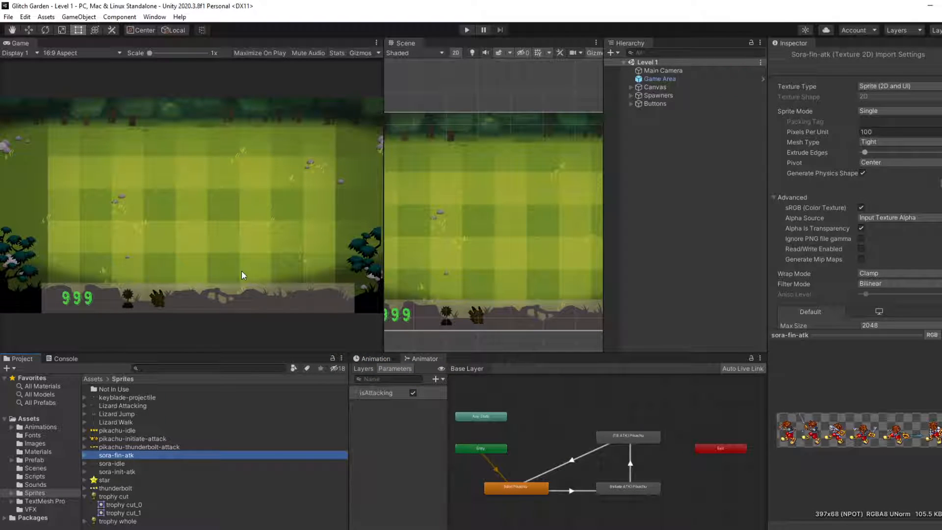
# Step: Widen the Scene view, frame the whole level in it and show the Animation window
pyautogui.scroll(-3, 508, 231)
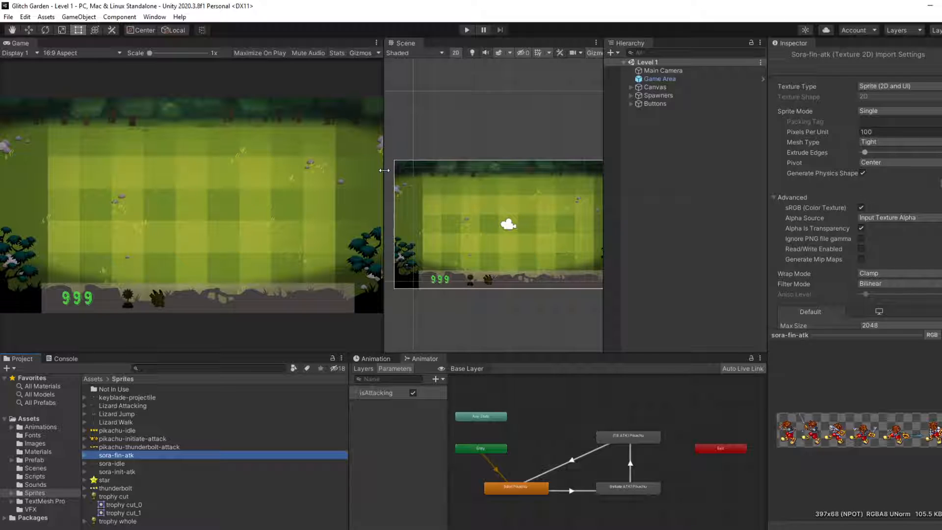
pyautogui.moveTo(385, 166); pyautogui.dragTo(336, 166)
pyautogui.scroll(-3, 496, 195)
pyautogui.moveTo(509, 220)
pyautogui.mouseDown(button='middle')
pyautogui.moveTo(475, 217)
pyautogui.moveTo(499, 209)
pyautogui.mouseUp(button='middle')
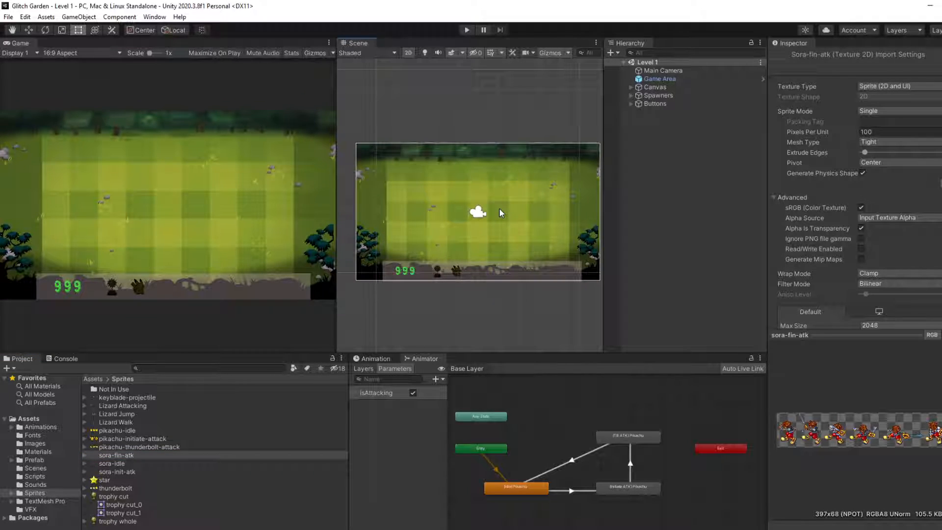
pyautogui.click(384, 359)
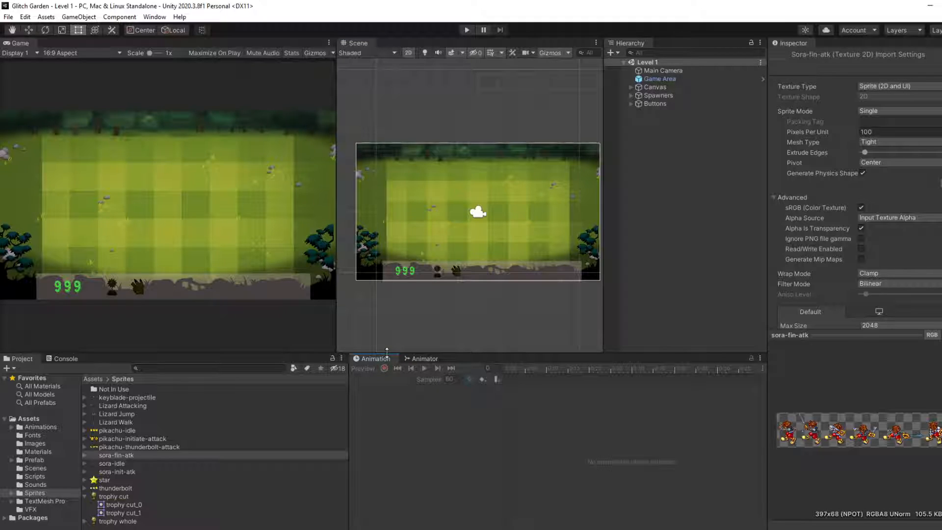
# Step: Create an empty game object named Sora at the root of the Level 1 scene
pyautogui.rightClick(674, 122)
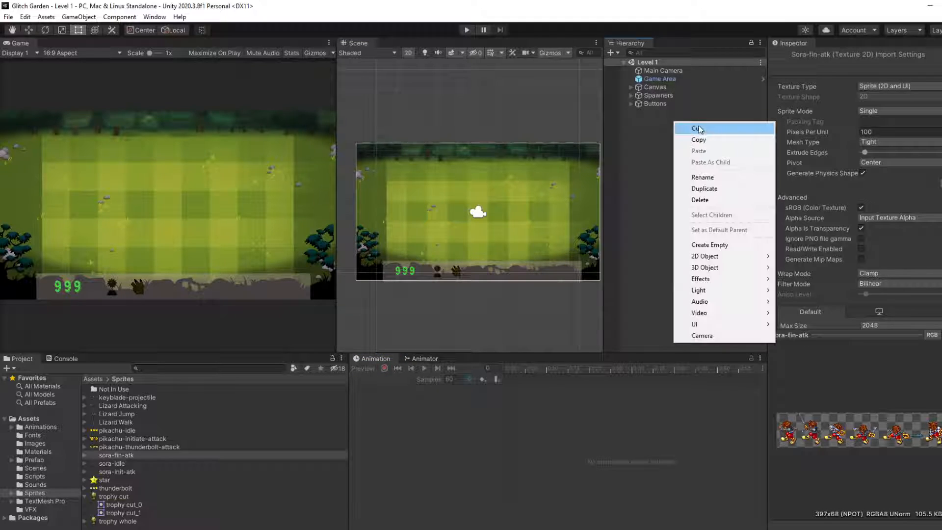
pyautogui.click(703, 246)
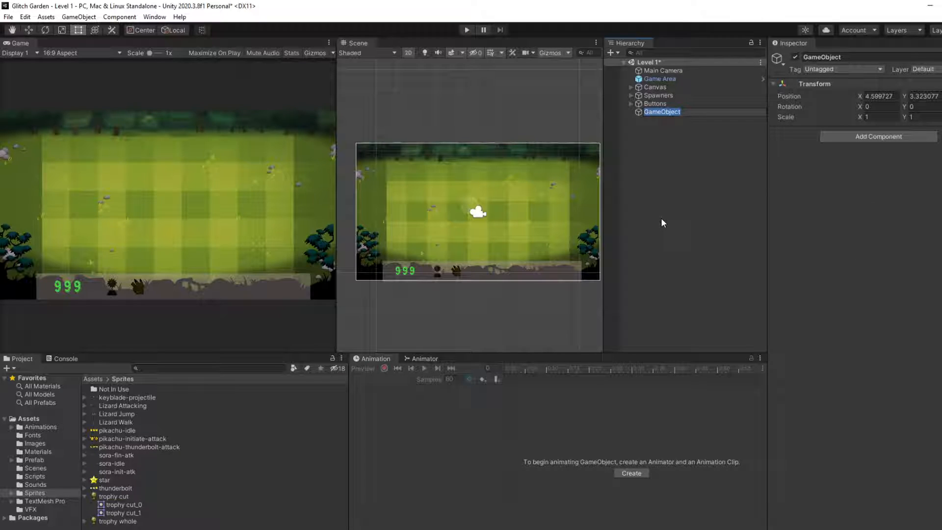
pyautogui.write('Sora')
pyautogui.press('Return')
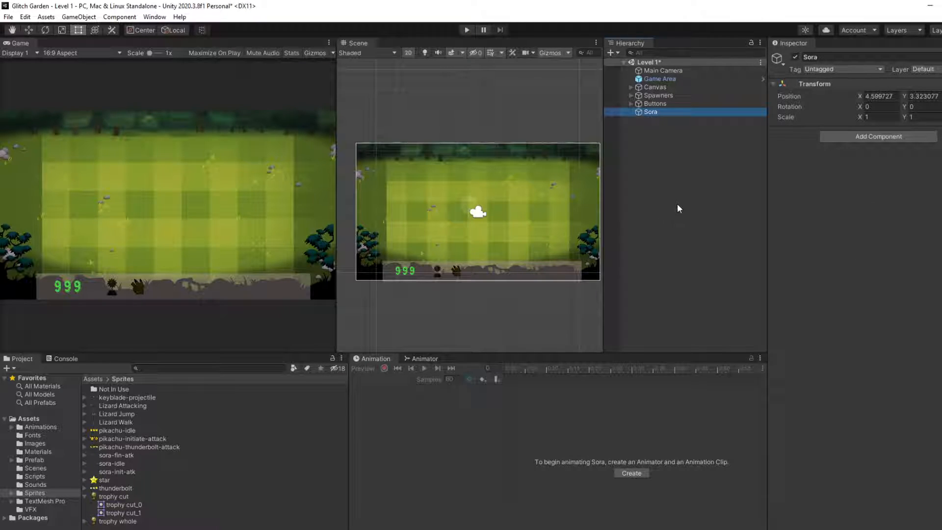
# Step: Add an empty child object named Body under Sora
pyautogui.rightClick(673, 114)
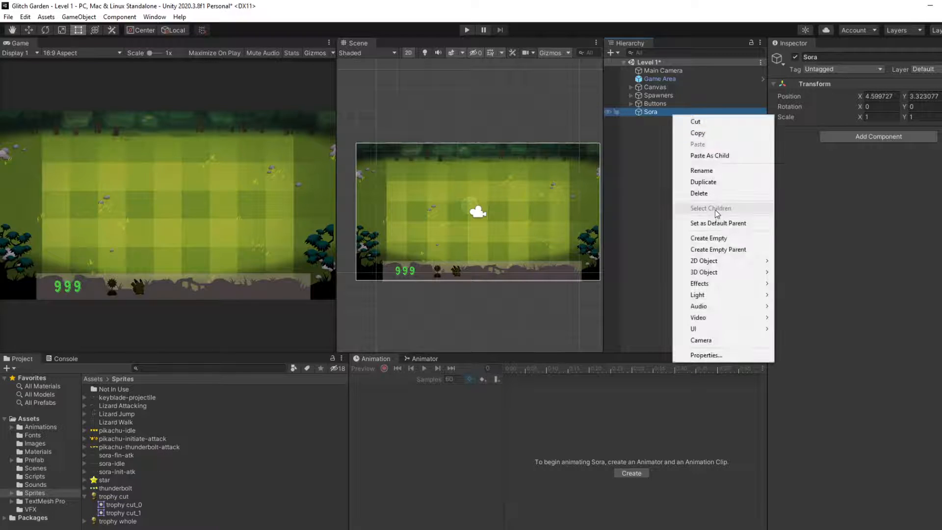
pyautogui.click(707, 240)
pyautogui.write('Body')
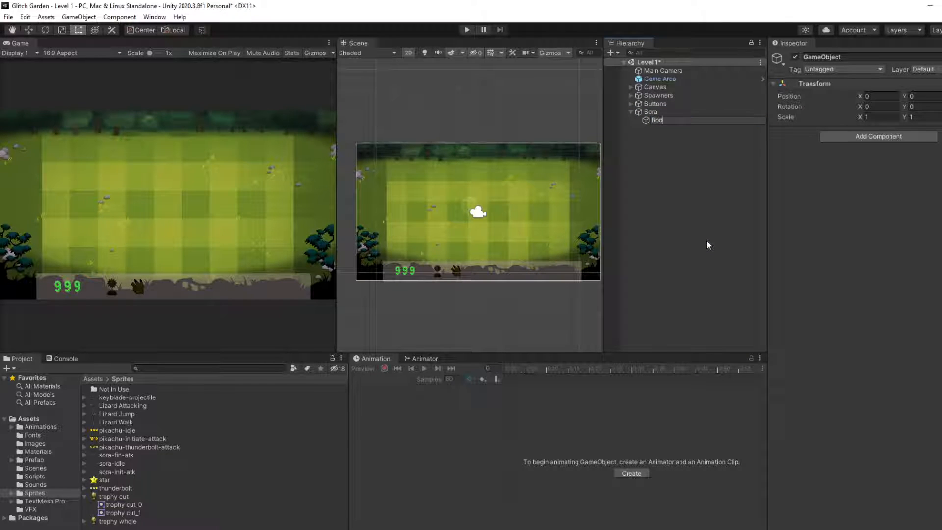
pyautogui.press('Return')
pyautogui.click(692, 162)
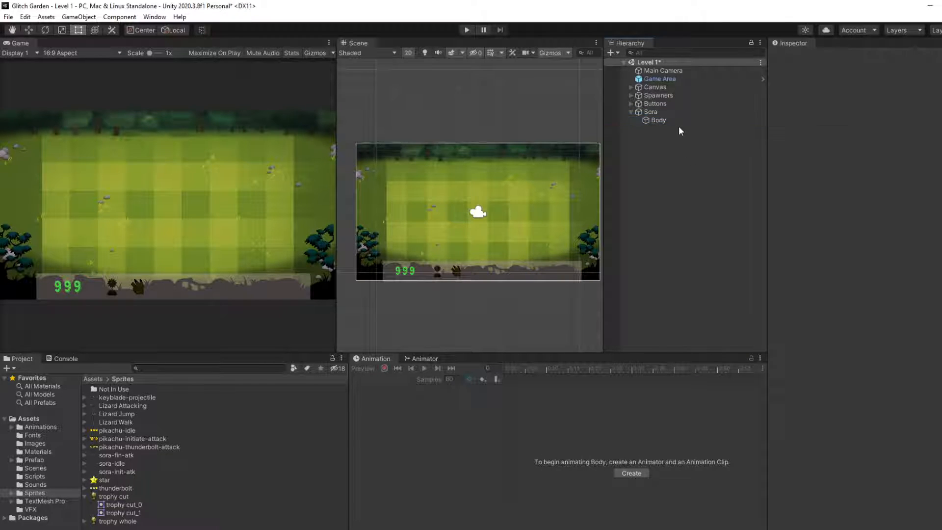
# Step: Add an empty child object named Hand under Body
pyautogui.rightClick(678, 121)
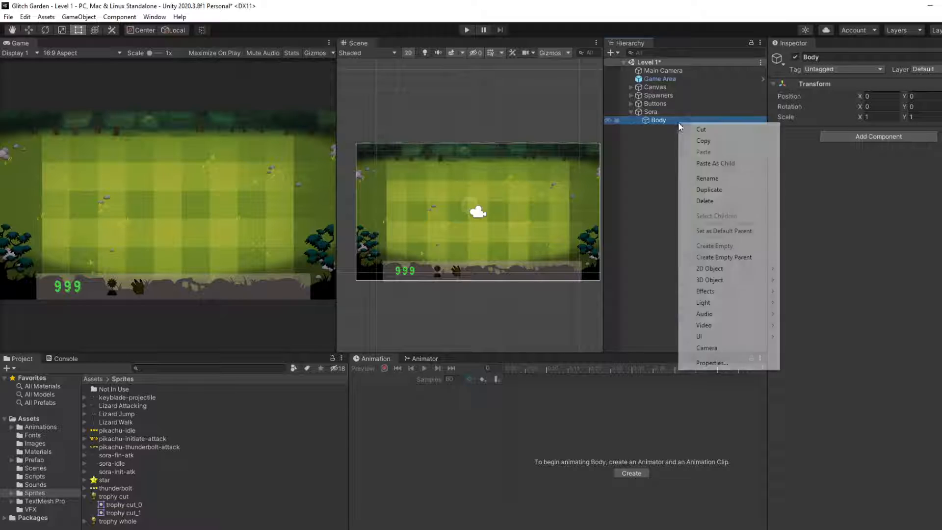
pyautogui.click(714, 242)
pyautogui.write('Hand')
pyautogui.press('Return')
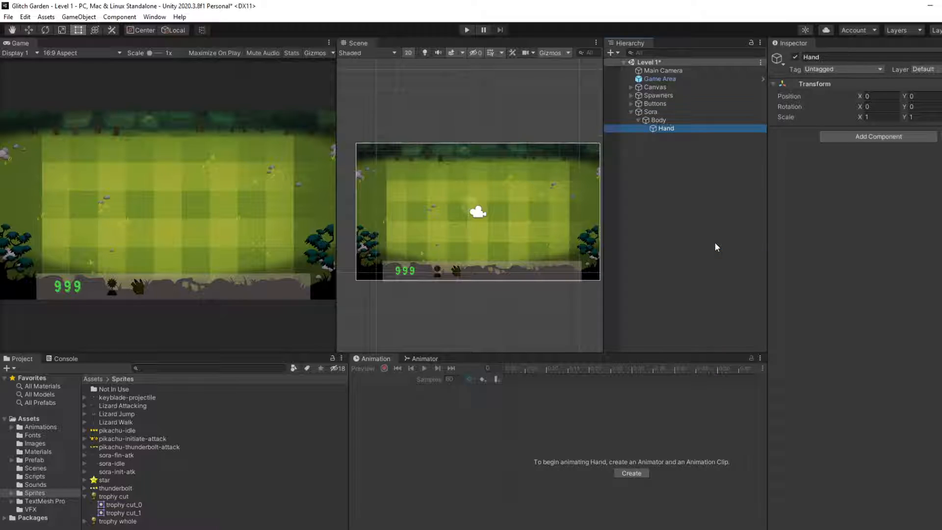
pyautogui.click(715, 243)
# Step: Select the Sora parent object and activate the Move tool
pyautogui.click(660, 129)
pyautogui.click(670, 114)
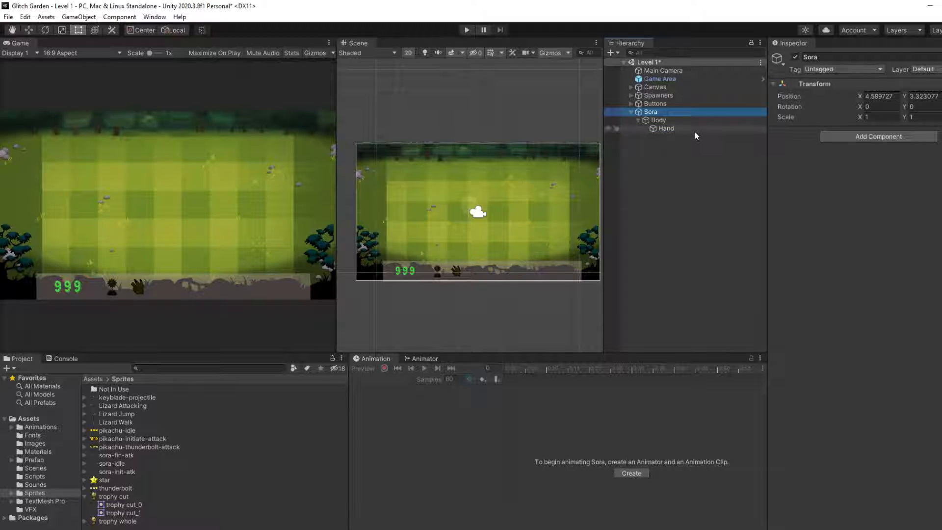
pyautogui.press('w')
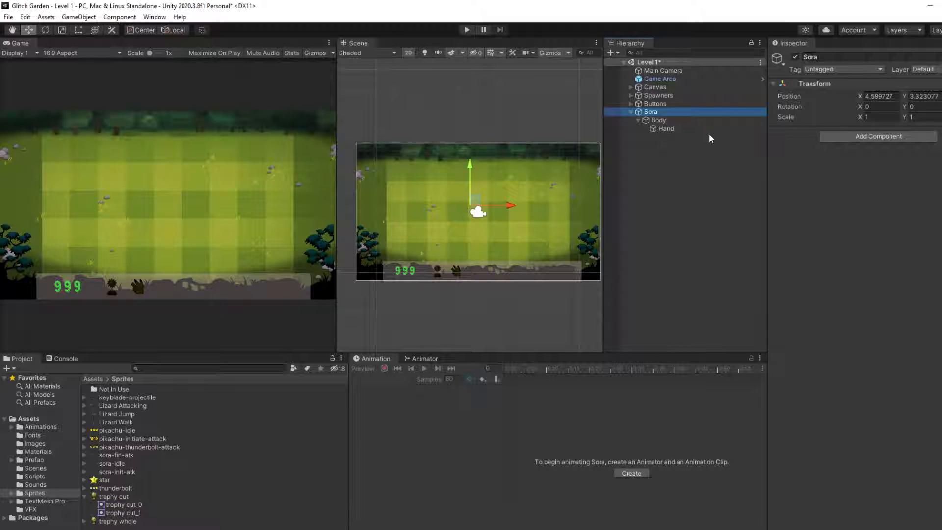
# Step: Add a Sprite Renderer component to the Body object
pyautogui.click(669, 121)
pyautogui.click(879, 137)
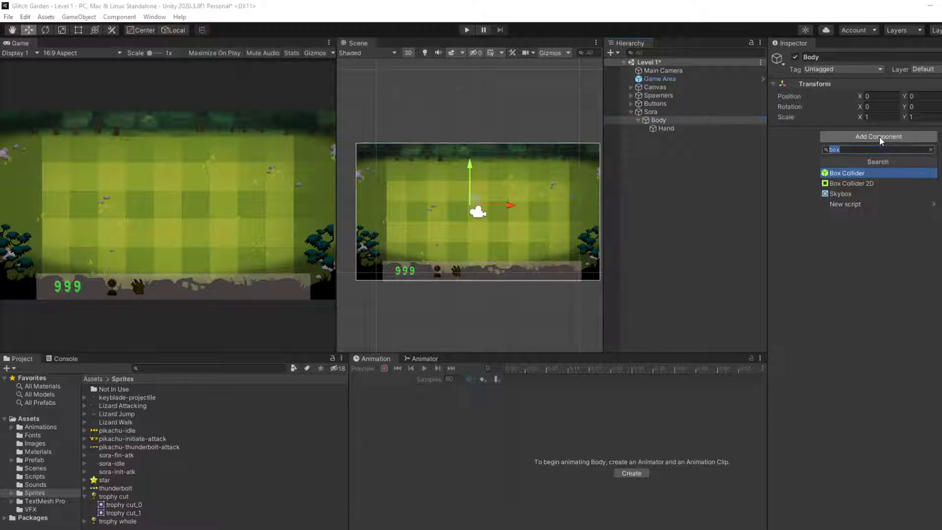
pyautogui.write('s')
pyautogui.press('BackSpace')
pyautogui.write('spri')
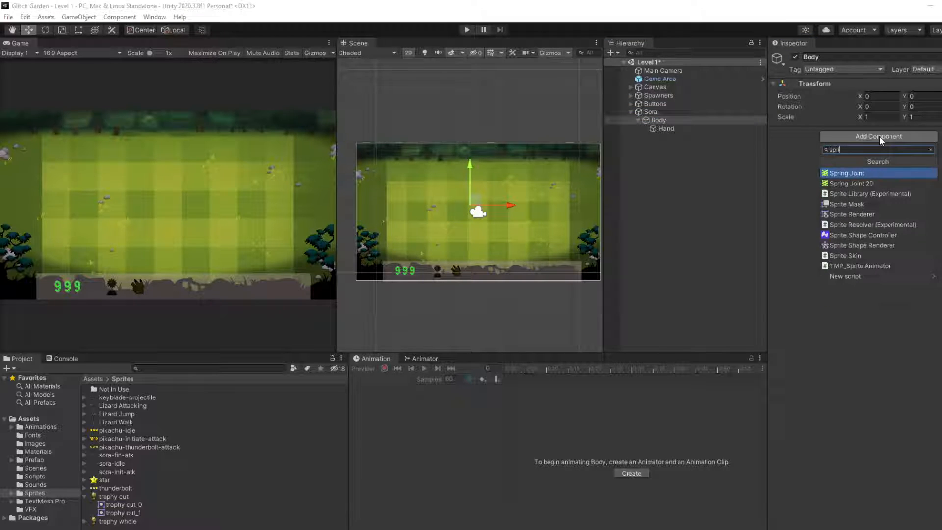
pyautogui.write('te re')
pyautogui.press('Return')
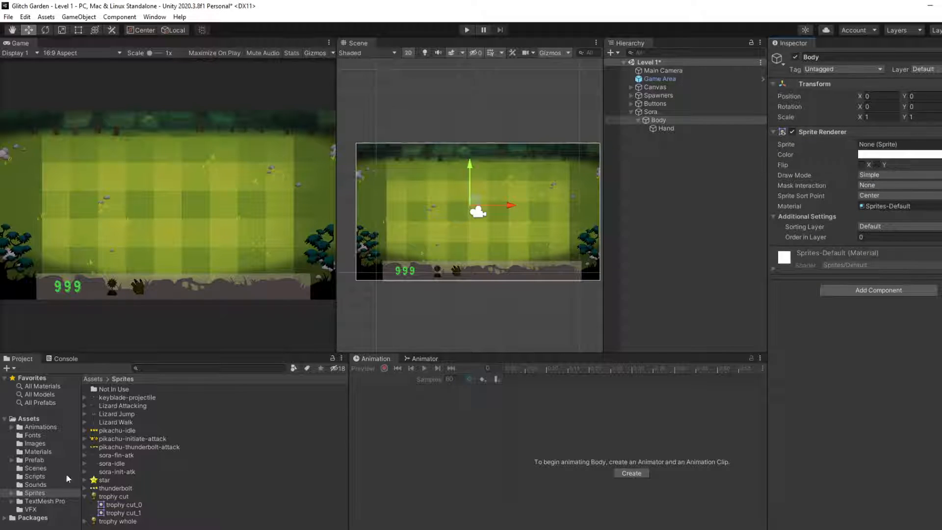
# Step: Expand the sora-fin-atk and sora-idle textures in the Sprites folder, leaving sora-idle selected
pyautogui.click(85, 455)
pyautogui.click(102, 464)
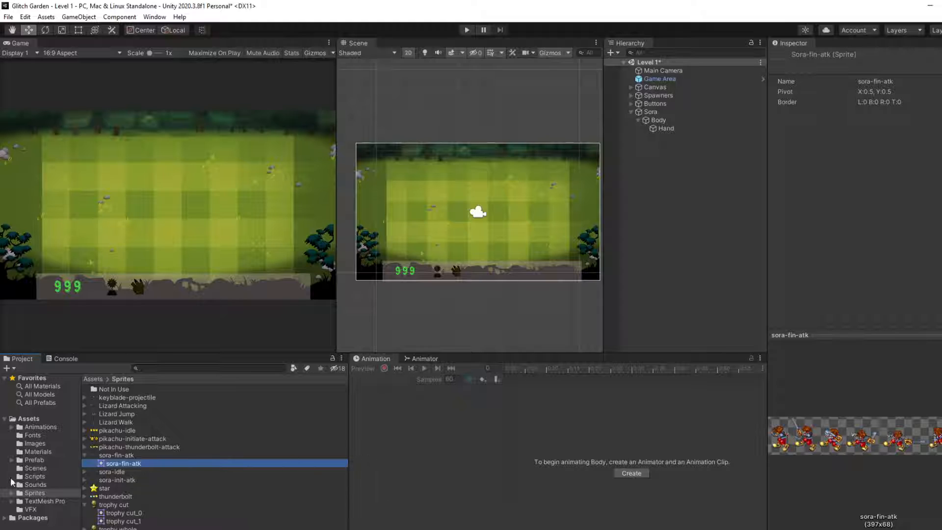
pyautogui.click(118, 472)
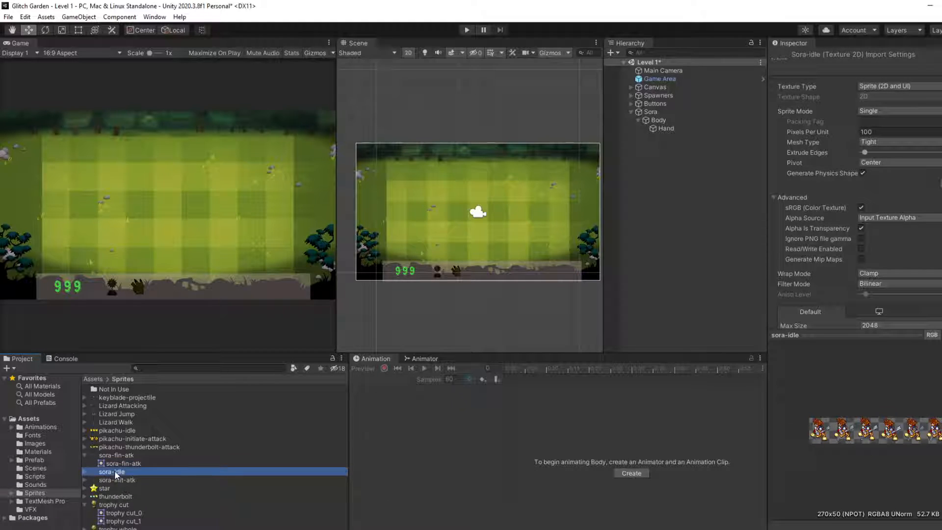
pyautogui.click(85, 472)
# Step: Review the import settings of sora-idle and open the sheet in the Sprite Editor
pyautogui.scroll(-3, 916, 145)
pyautogui.scroll(3, 916, 145)
pyautogui.scroll(-3, 916, 145)
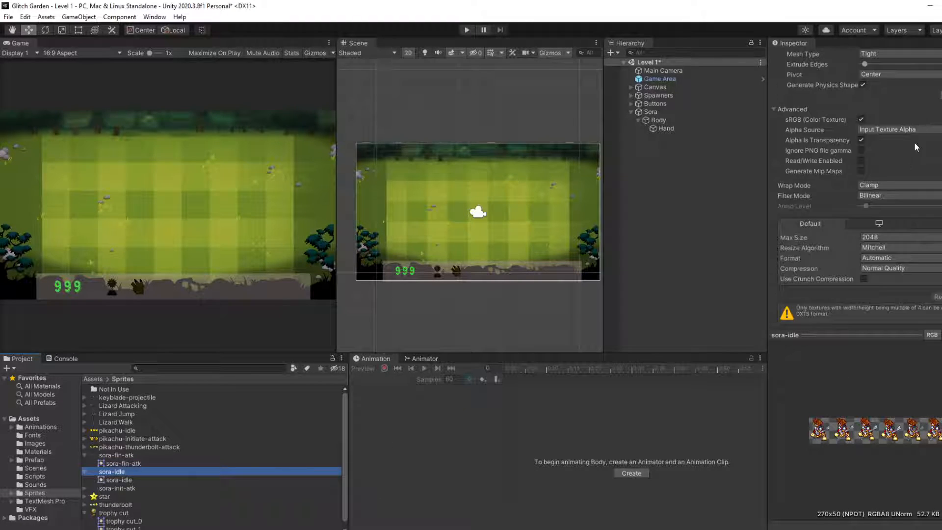
pyautogui.scroll(3, 916, 146)
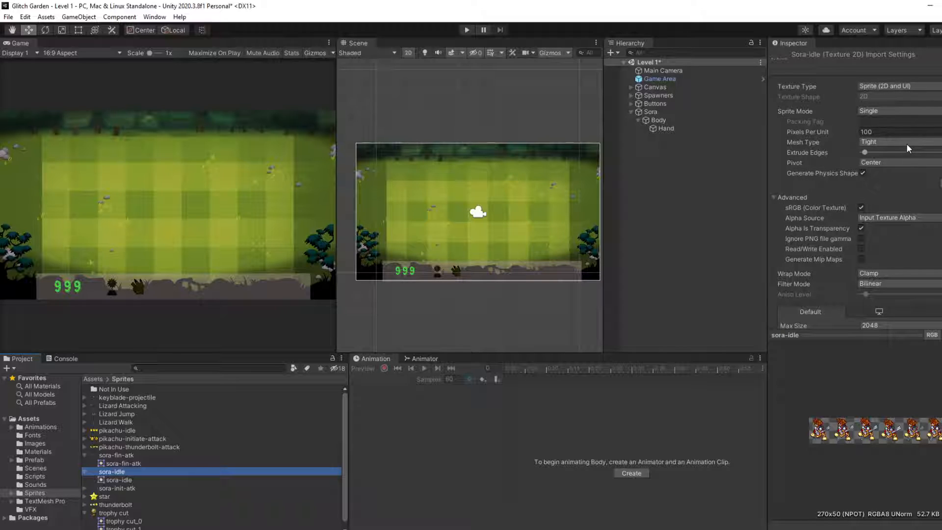
pyautogui.scroll(-3, 938, 312)
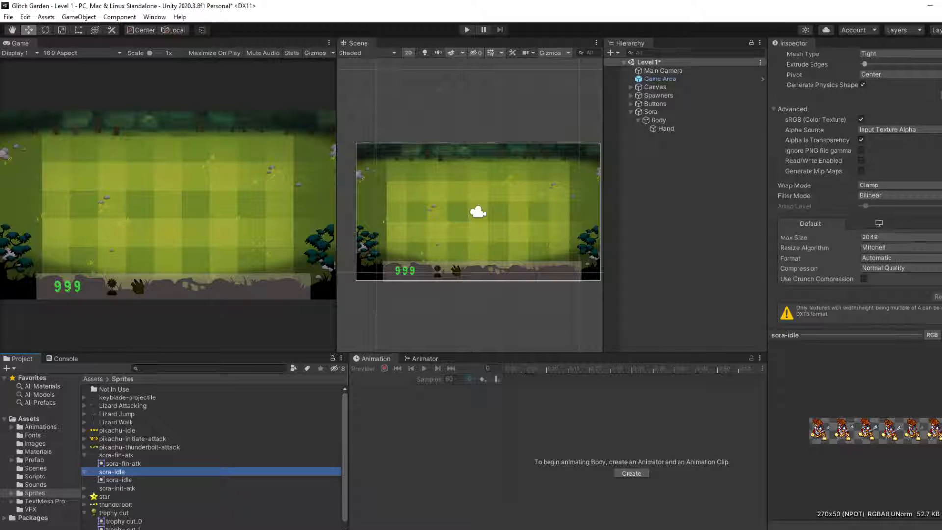
pyautogui.scroll(3, 923, 292)
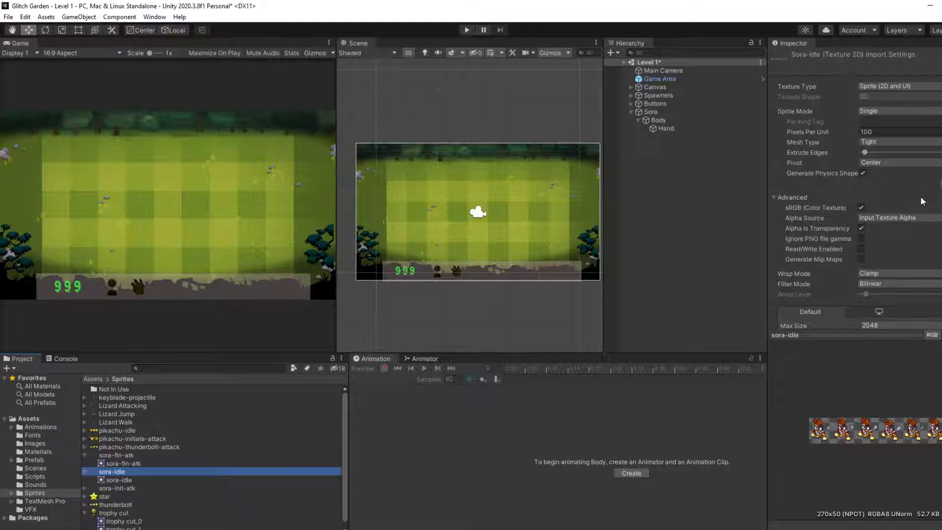
pyautogui.scroll(-3, 923, 202)
pyautogui.scroll(3, 922, 201)
pyautogui.click(941, 183)
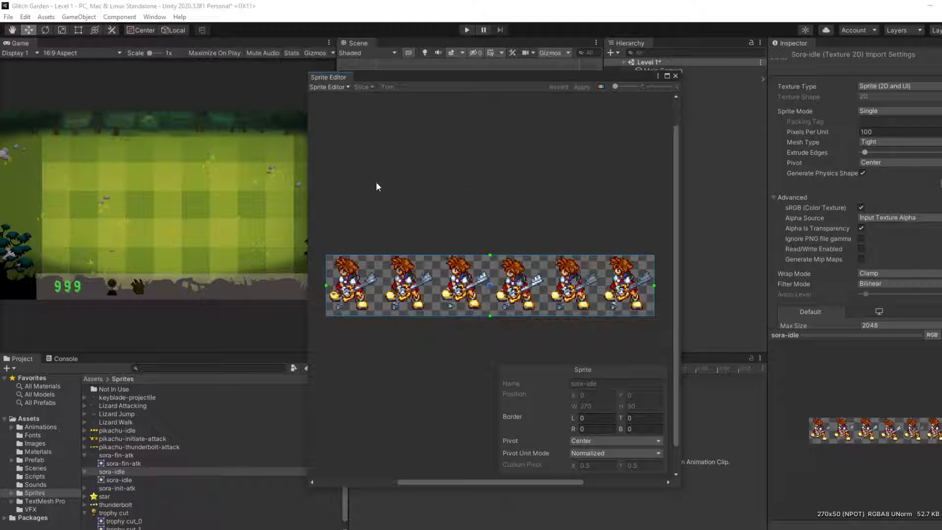
pyautogui.click(342, 89)
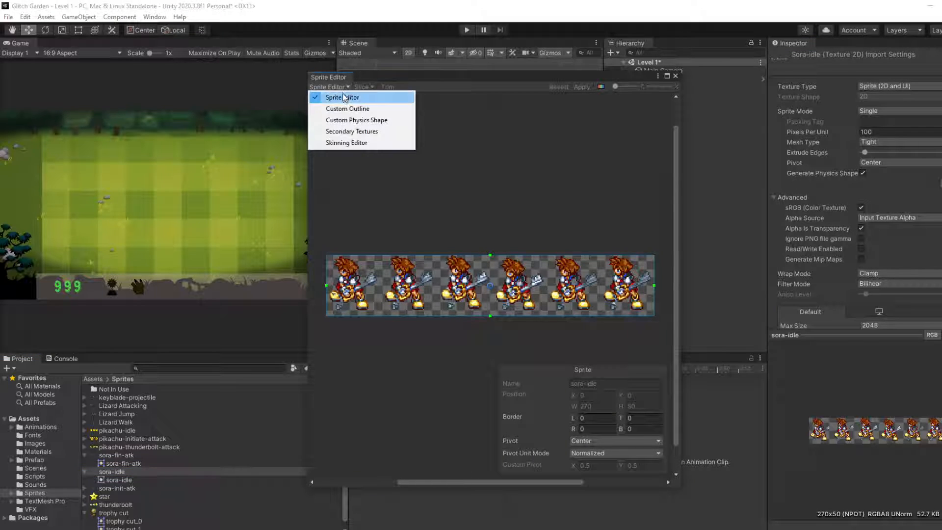
pyautogui.click(530, 173)
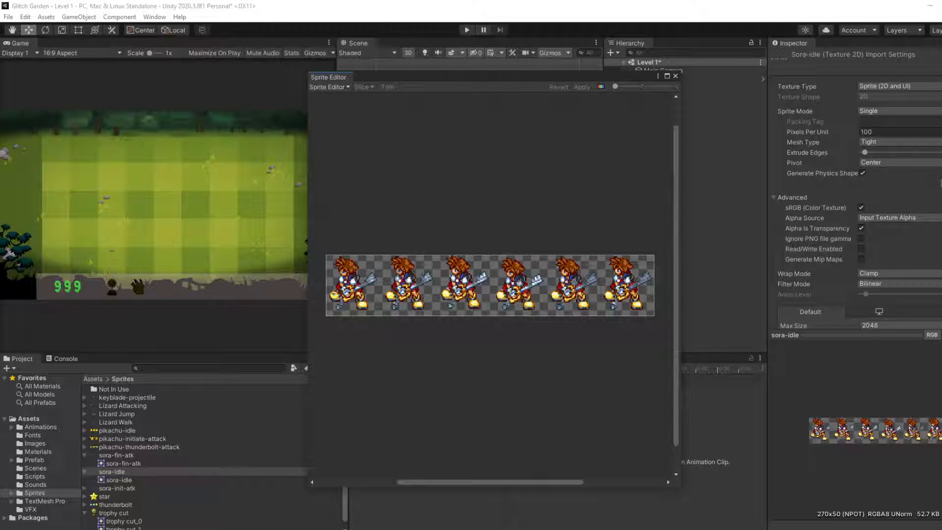
# Step: Open the Windows Calculator and place it beside the Sprite Editor
pyautogui.press('super')
pyautogui.write('calc')
pyautogui.press('Return')
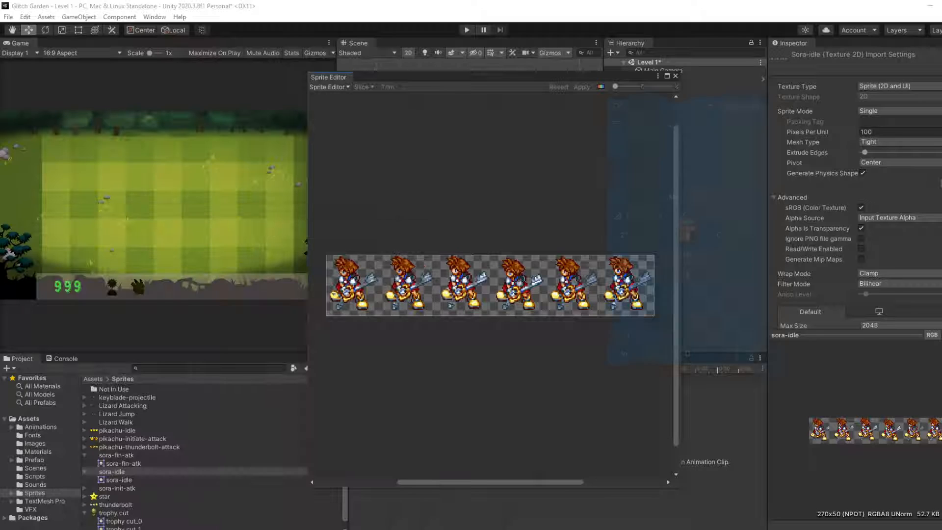
pyautogui.moveTo(653, 101); pyautogui.dragTo(130, 96)
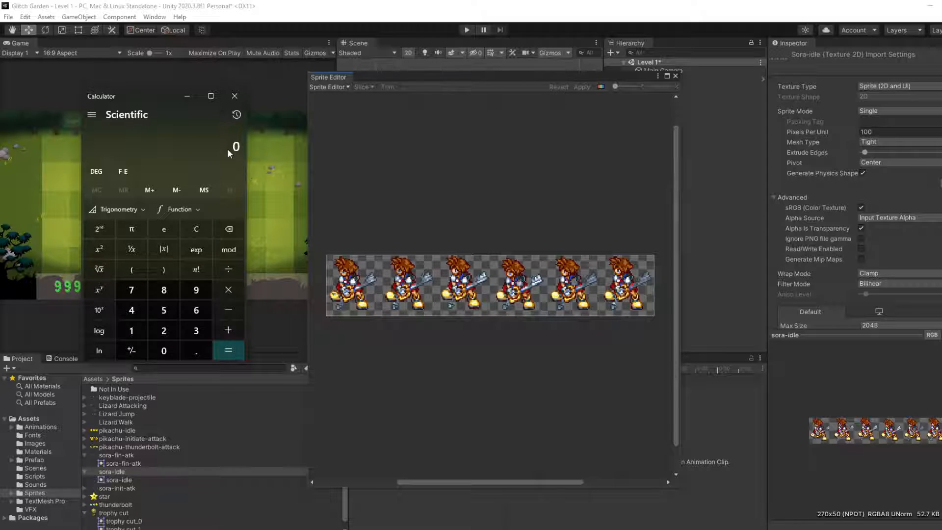
# Step: Divide 270 by 6 in the Calculator to work out the width of one sora-idle frame
pyautogui.write('270/6')
pyautogui.press('Return')
# Step: Look through the Sprite Editor modes, including Custom Outline, for a way to slice sora-idle, and close the editor
pyautogui.click(328, 87)
pyautogui.click(515, 128)
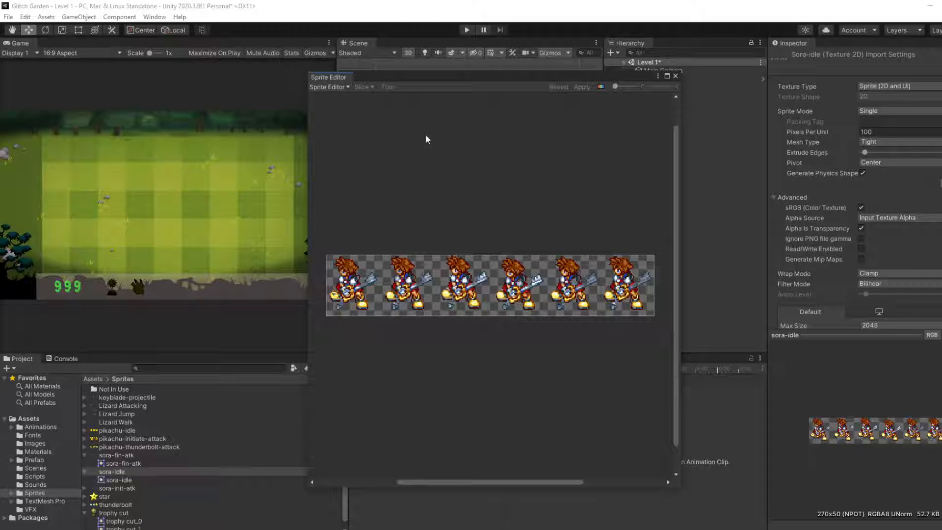
pyautogui.click(486, 277)
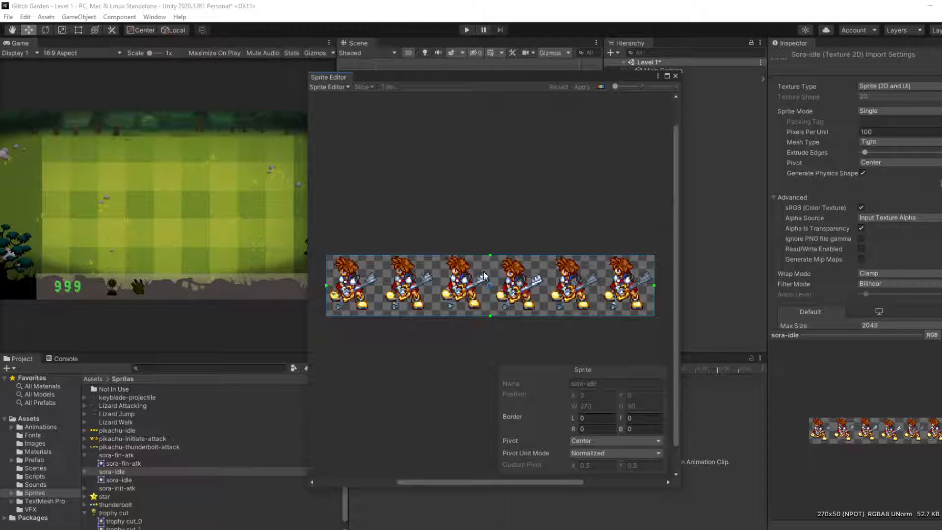
pyautogui.click(346, 86)
pyautogui.click(505, 176)
pyautogui.click(459, 291)
pyautogui.click(328, 88)
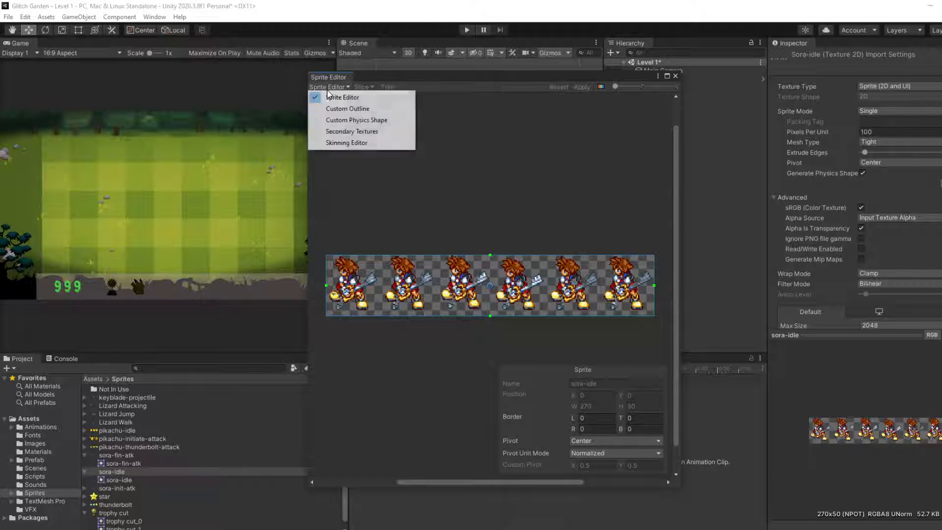
pyautogui.click(347, 109)
pyautogui.click(331, 86)
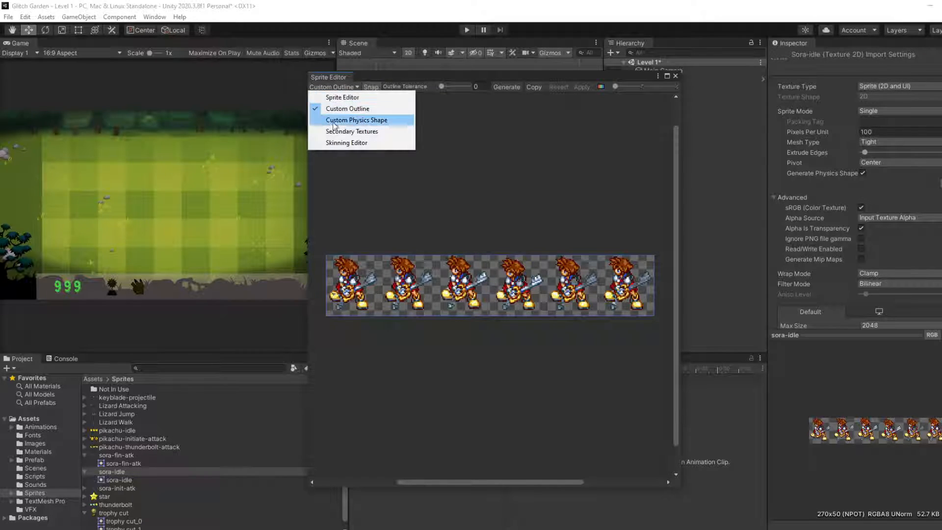
pyautogui.click(339, 97)
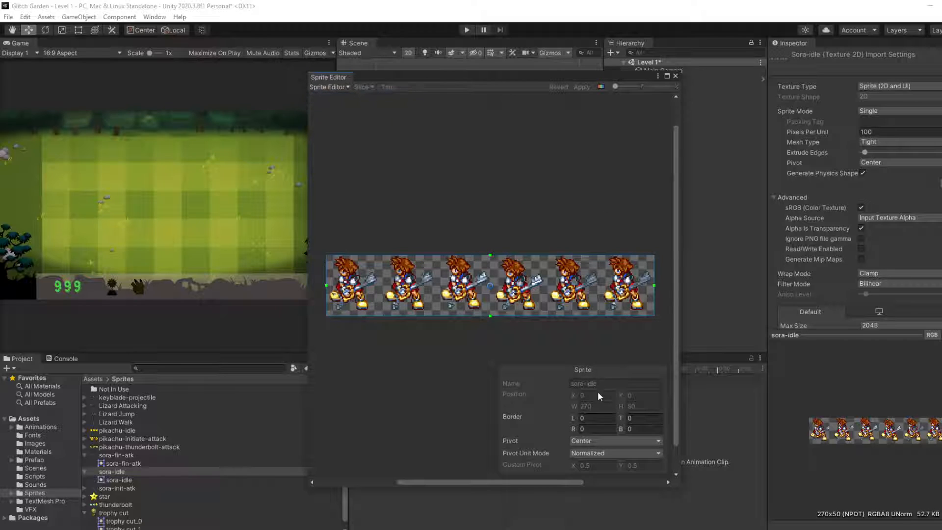
pyautogui.click(588, 421)
pyautogui.click(675, 76)
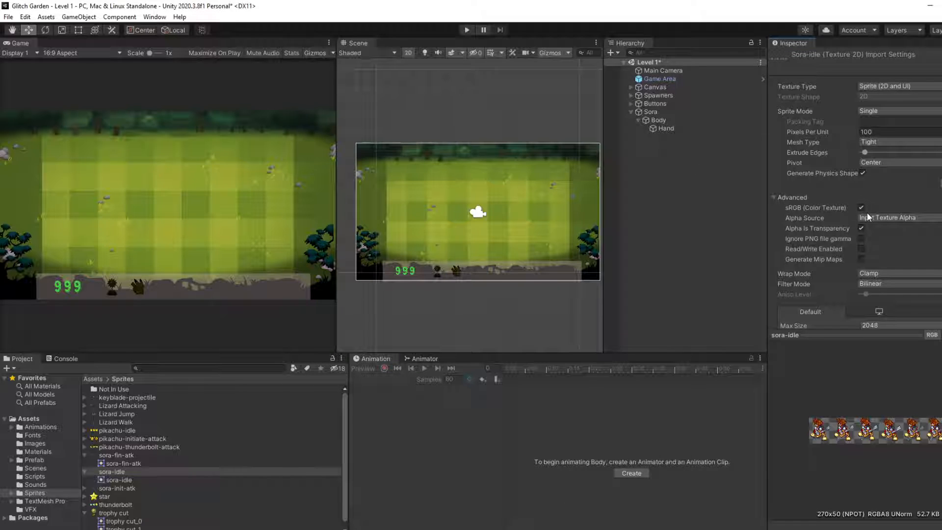
# Step: Set the Sprite Mode of sora-idle to Multiple and reopen the sheet in the Sprite Editor, applying the import change
pyautogui.click(886, 111)
pyautogui.click(888, 133)
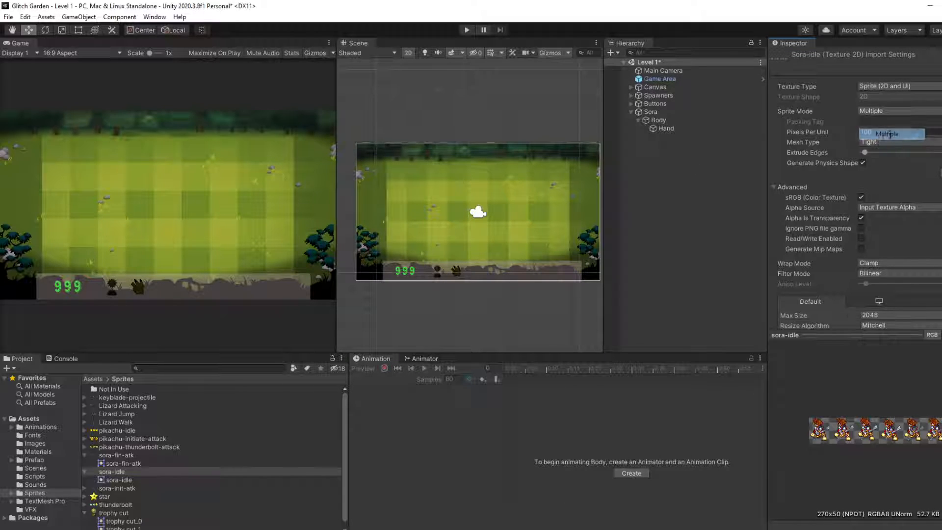
pyautogui.click(935, 174)
pyautogui.click(521, 304)
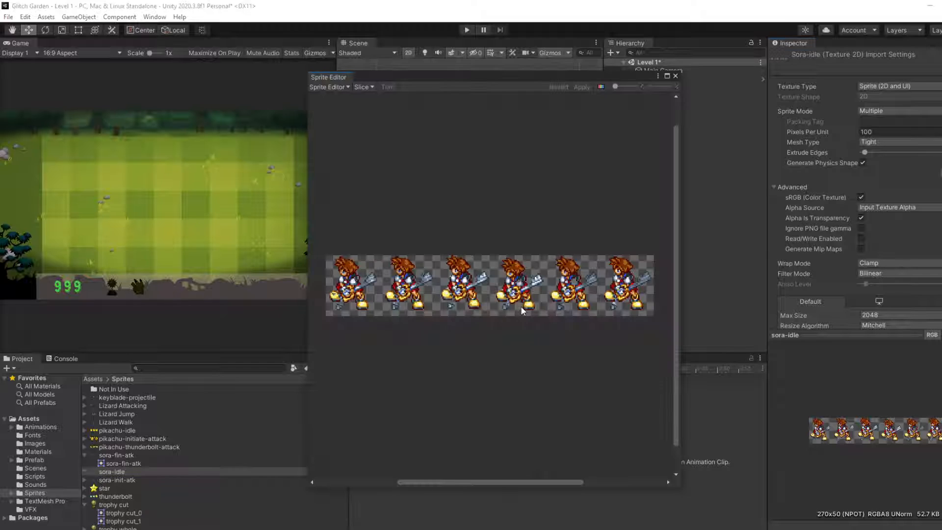
# Step: Slice sora-idle with Grid By Cell Size at 45 by 50 pixels, apply the slices and close the Sprite Editor
pyautogui.click(364, 87)
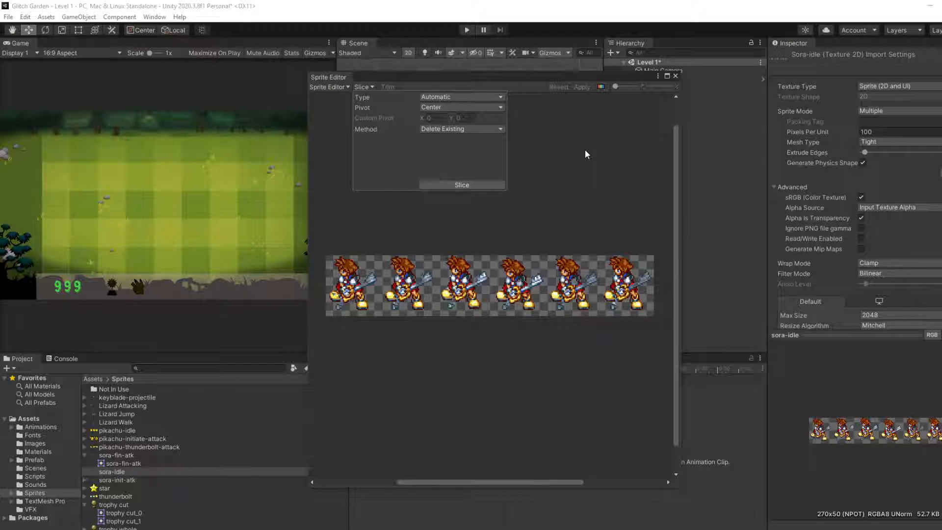
pyautogui.click(437, 99)
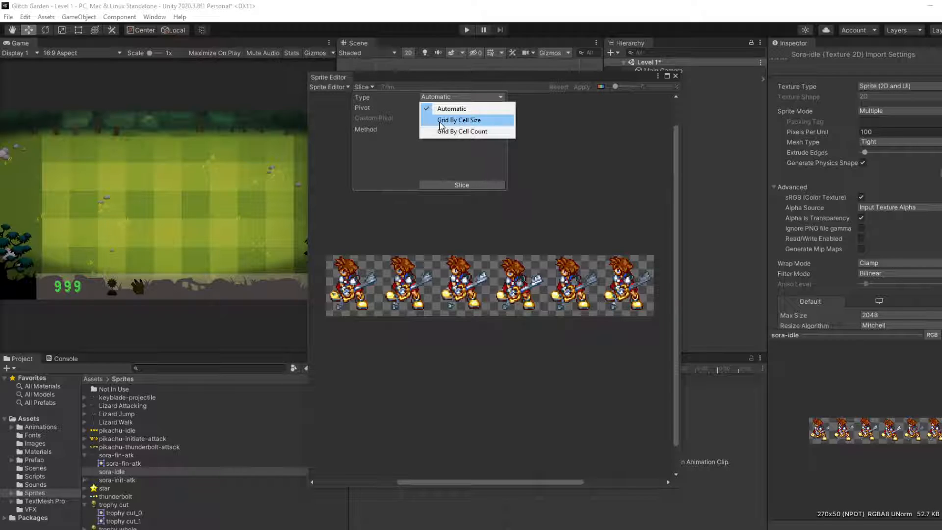
pyautogui.click(459, 120)
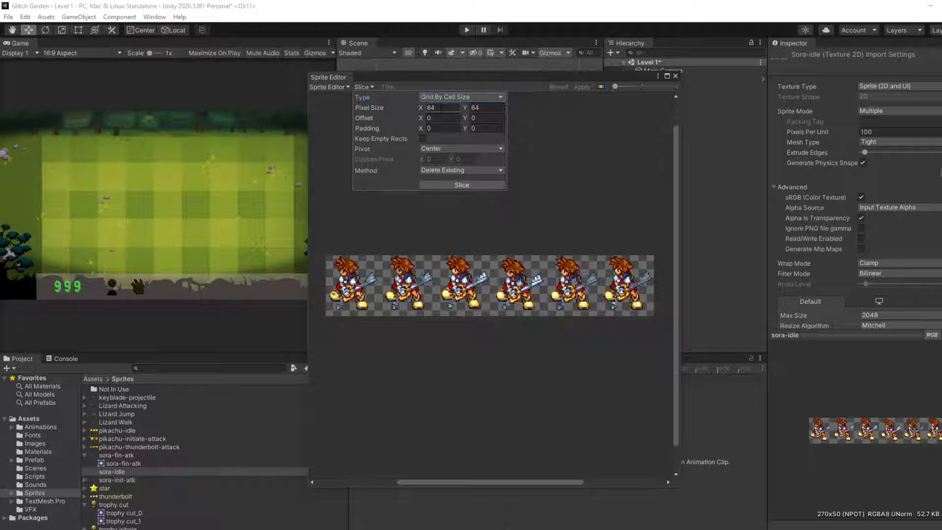
pyautogui.click(438, 108)
pyautogui.write('45')
pyautogui.click(445, 186)
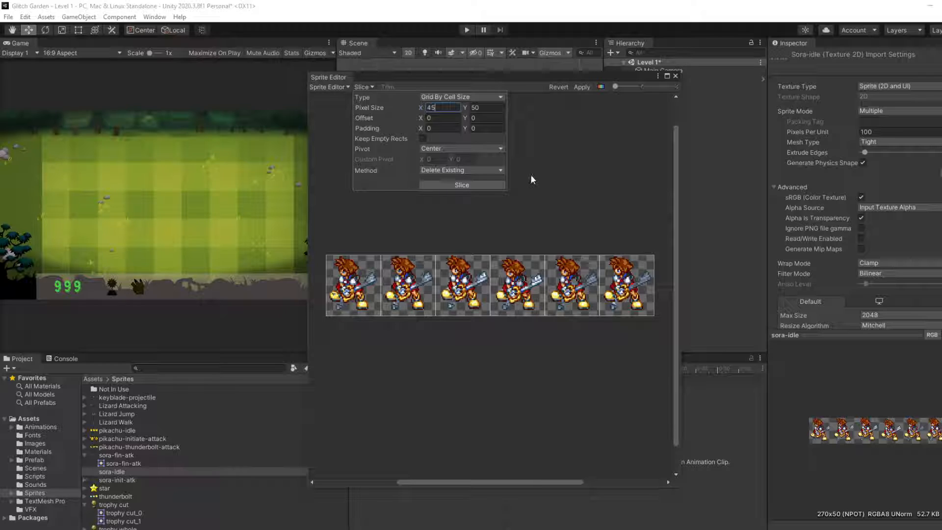
pyautogui.click(539, 140)
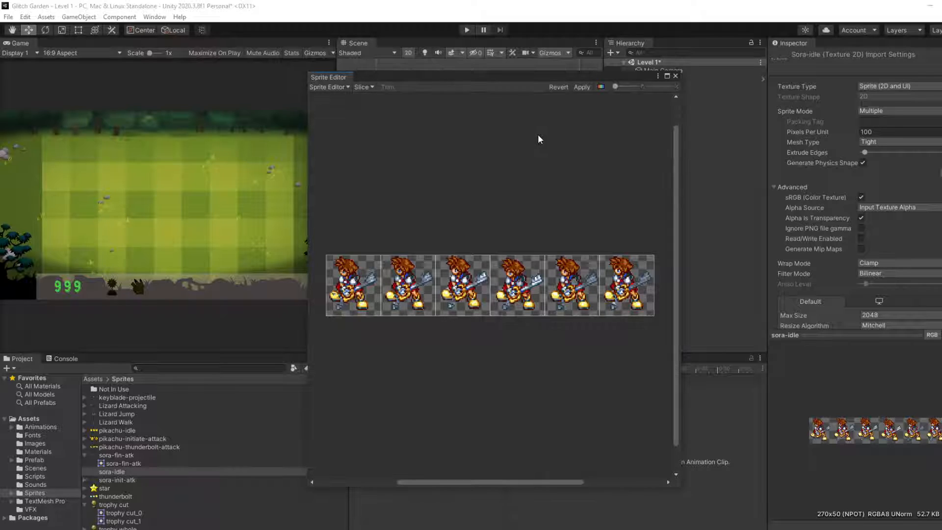
pyautogui.click(582, 87)
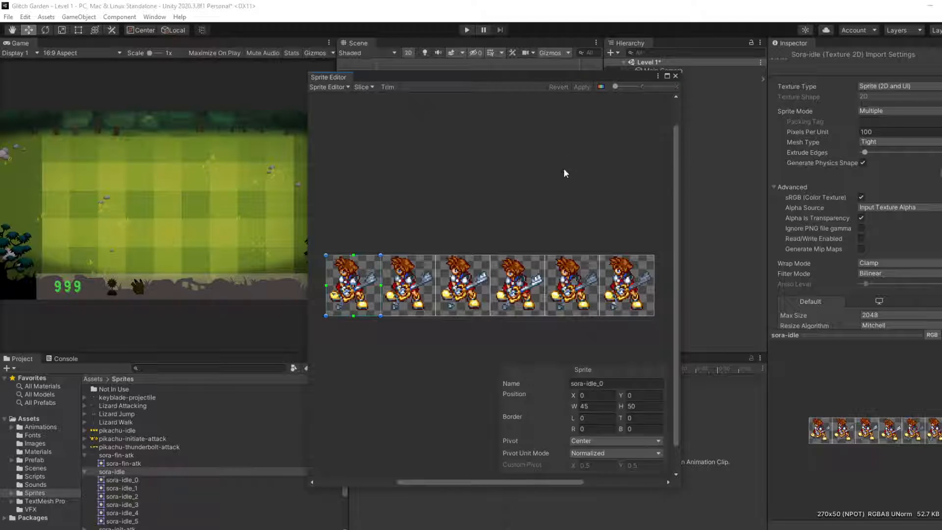
pyautogui.scroll(-2, 110, 478)
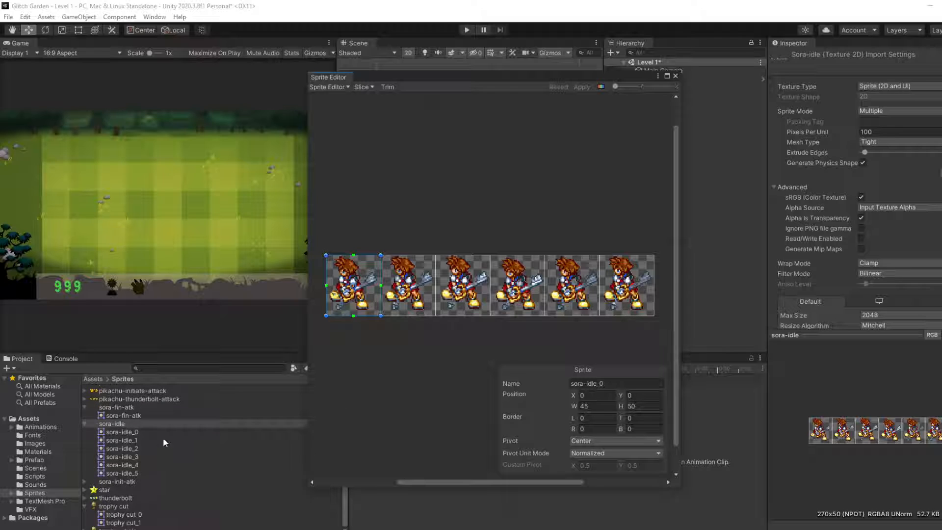
pyautogui.click(675, 78)
# Step: Assign sora-idle_0 to the Body object's Sprite Renderer and set its Order in Layer to 5
pyautogui.click(660, 121)
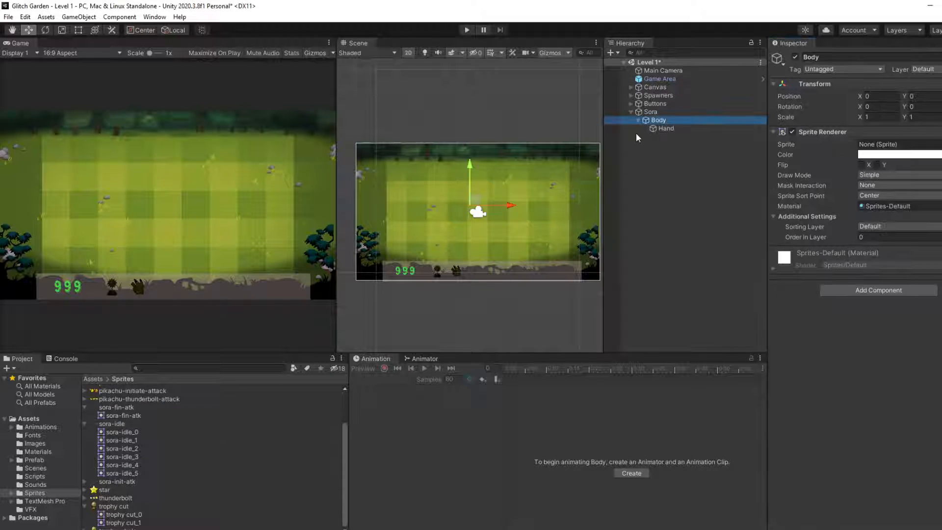
pyautogui.moveTo(122, 432); pyautogui.dragTo(898, 144)
pyautogui.click(889, 237)
pyautogui.write('5')
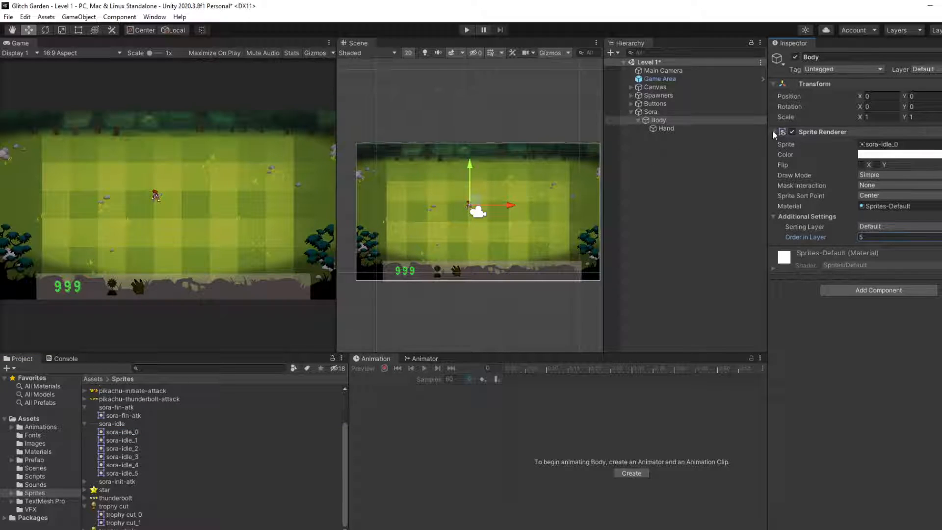
# Step: Set the Pixels Per Unit of sora-idle to 50, apply it and check the character's size in the Game and Scene views
pyautogui.click(118, 431)
pyautogui.click(119, 424)
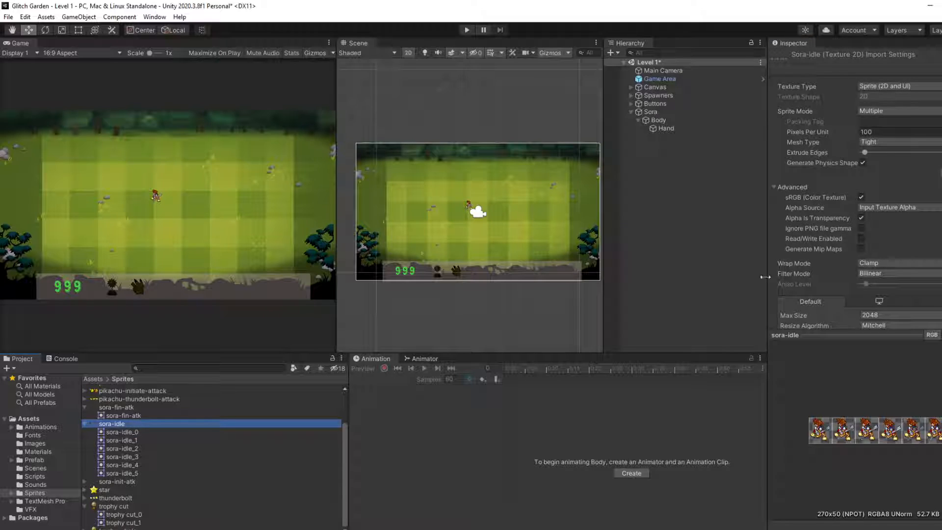
pyautogui.click(882, 131)
pyautogui.write('50')
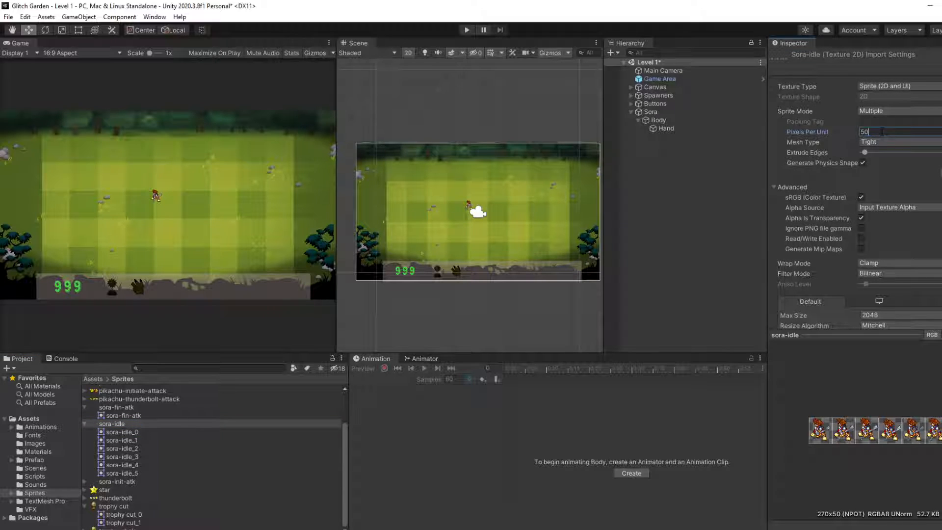
pyautogui.scroll(-3, 913, 240)
pyautogui.click(941, 297)
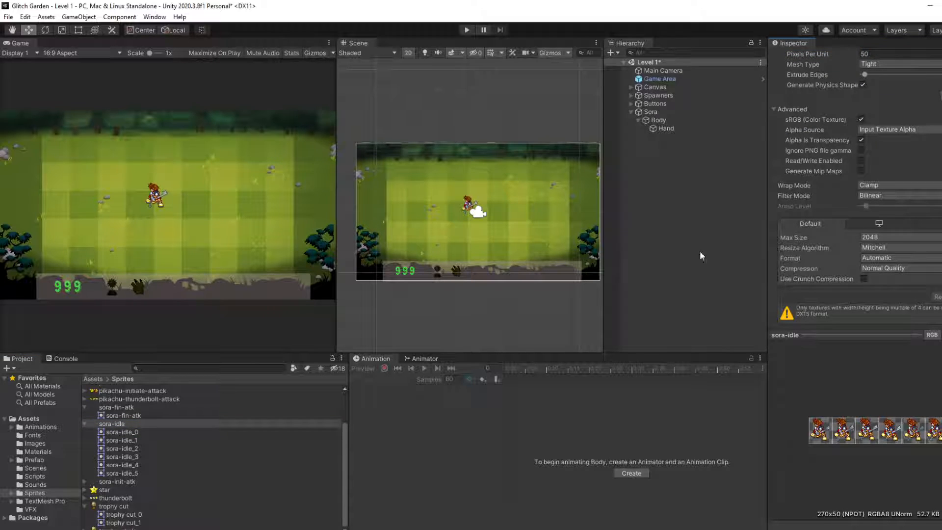
pyautogui.scroll(5, 475, 193)
pyautogui.scroll(5, 162, 202)
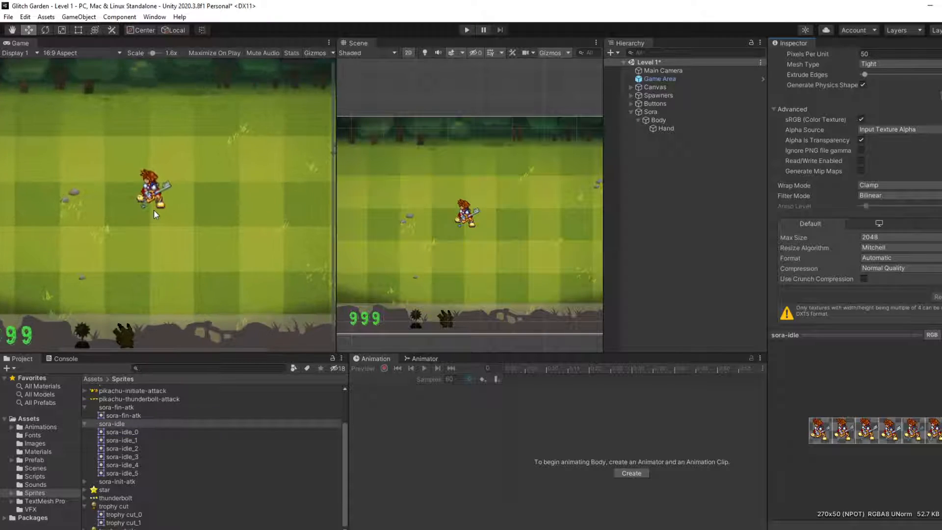
pyautogui.scroll(-5, 154, 210)
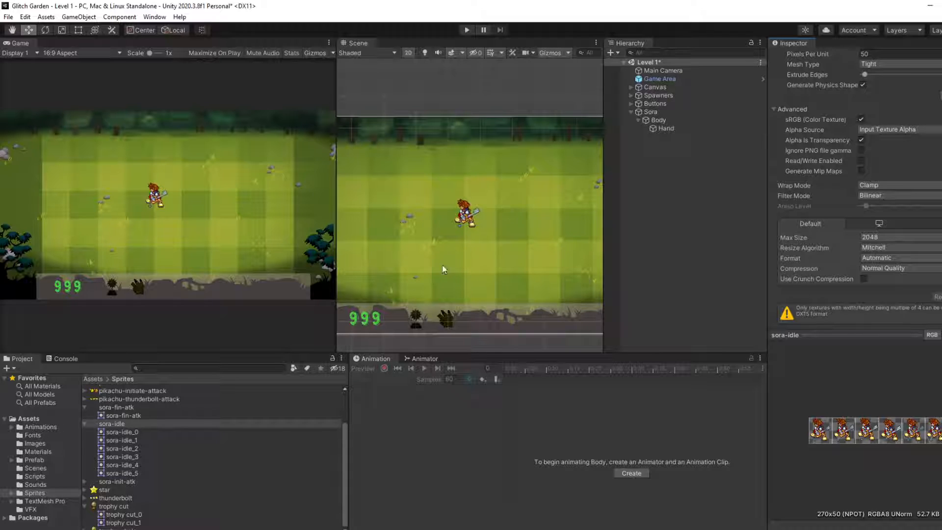
pyautogui.click(124, 431)
pyautogui.click(125, 424)
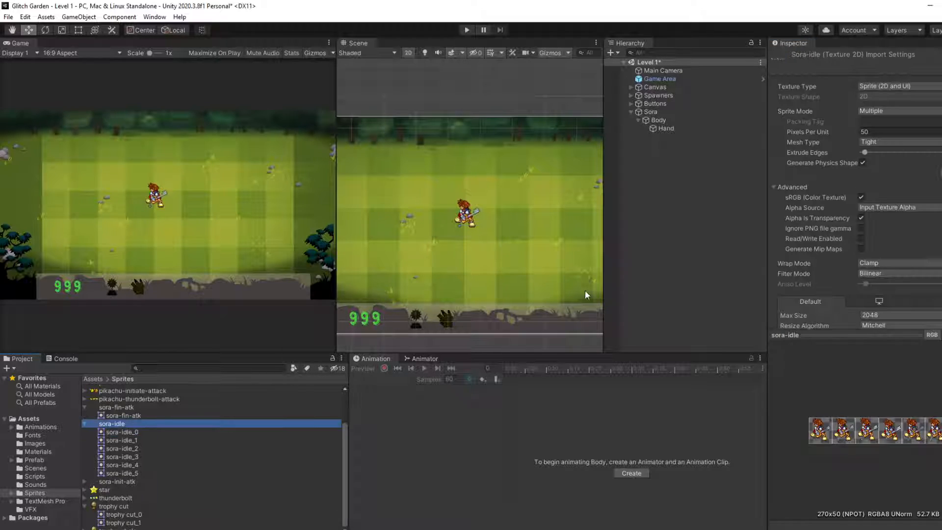
# Step: Flip the Body sprite on the X axis and move Body to about X -1.66, Y -0.32 on the lawn grid
pyautogui.click(667, 122)
pyautogui.click(862, 164)
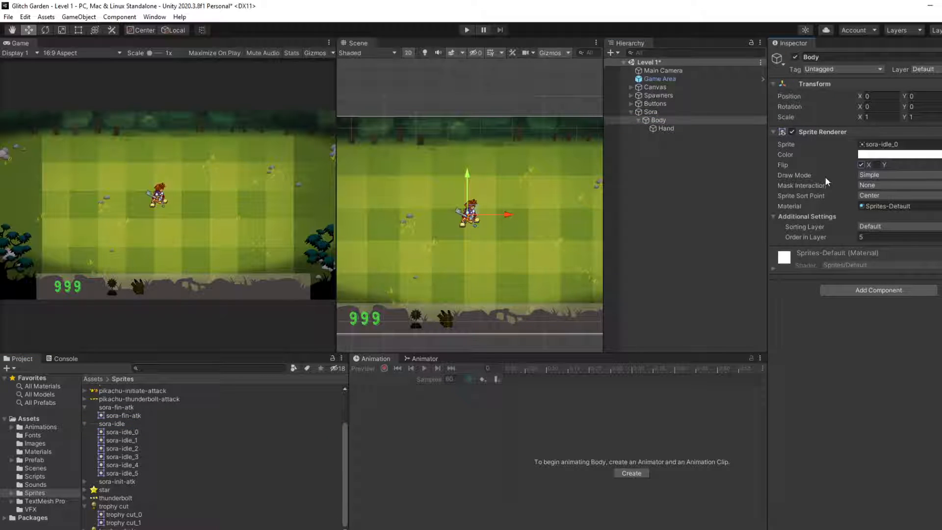
pyautogui.moveTo(471, 211); pyautogui.dragTo(418, 221)
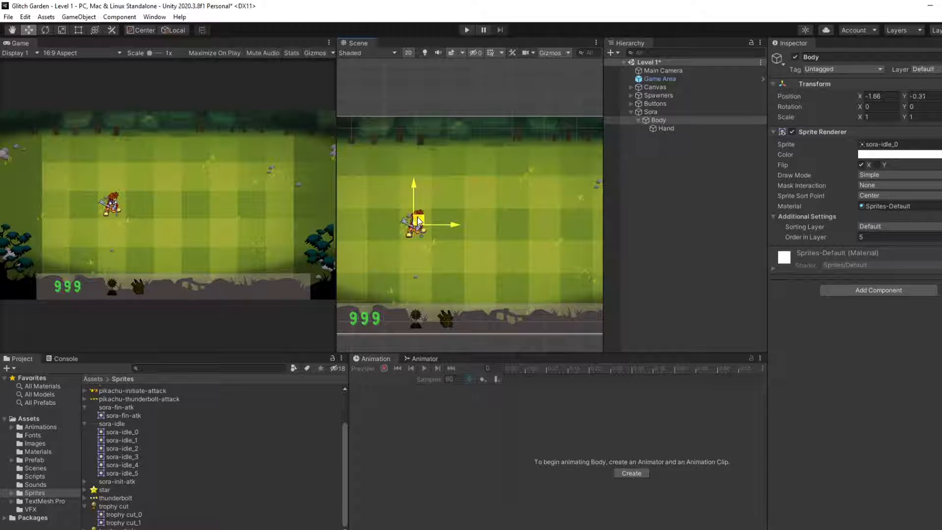
pyautogui.scroll(2, 391, 243)
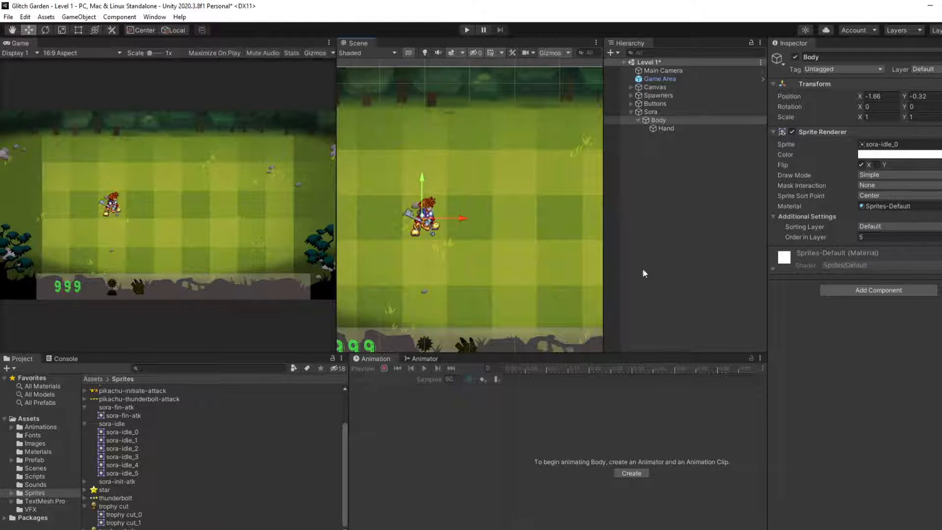
pyautogui.scroll(-2, 633, 263)
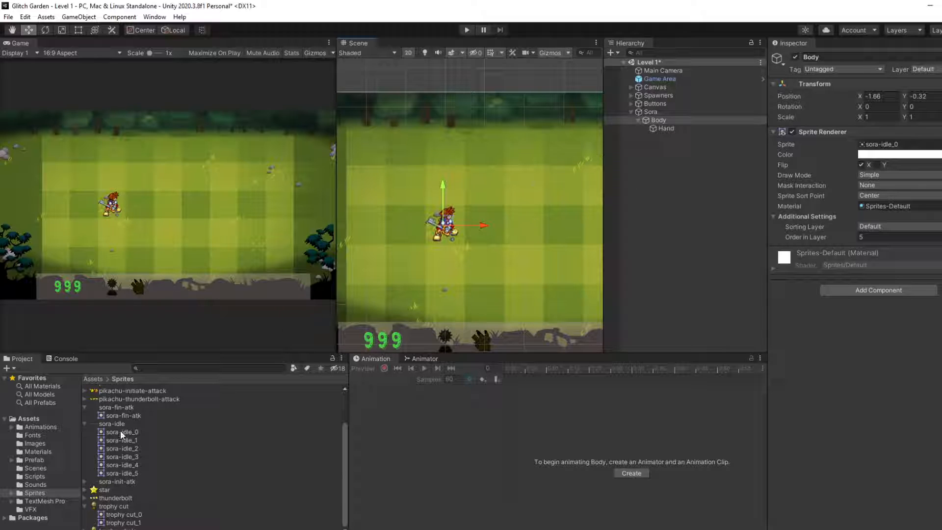
# Step: Preview the sliced sora-idle frames one after another to examine how the idle poses flow
pyautogui.click(120, 432)
pyautogui.click(121, 441)
pyautogui.click(122, 449)
pyautogui.click(122, 457)
pyautogui.click(120, 465)
pyautogui.click(120, 473)
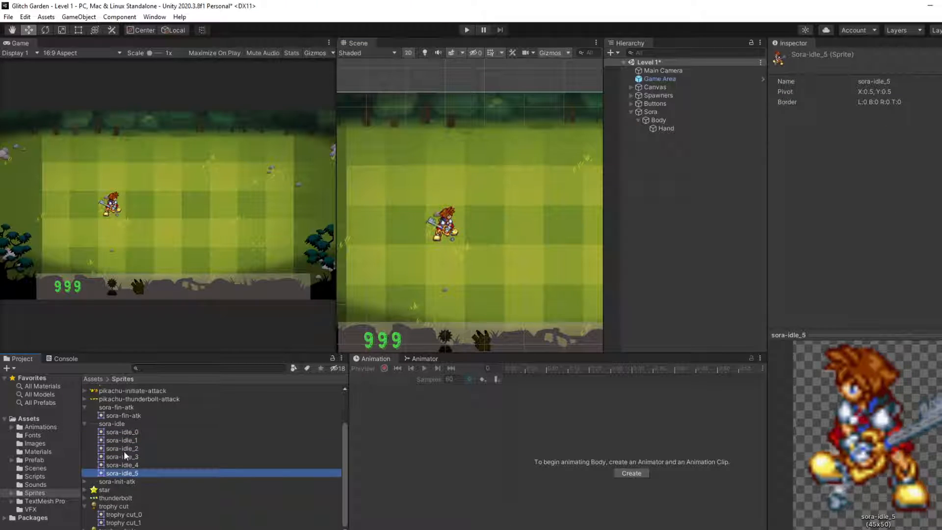
pyautogui.click(124, 450)
pyautogui.click(125, 433)
pyautogui.click(116, 426)
pyautogui.click(115, 434)
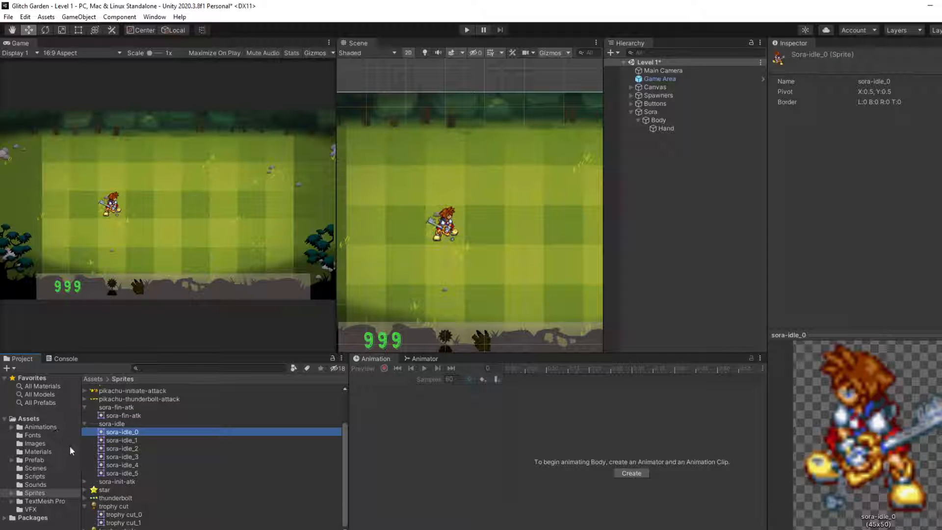
pyautogui.click(122, 440)
pyautogui.click(124, 434)
pyautogui.press('Down')
pyautogui.press('Up')
pyautogui.press('Down')
pyautogui.press('Down')
pyautogui.press('Down')
pyautogui.press('Down')
pyautogui.press('Down')
pyautogui.press('Down')
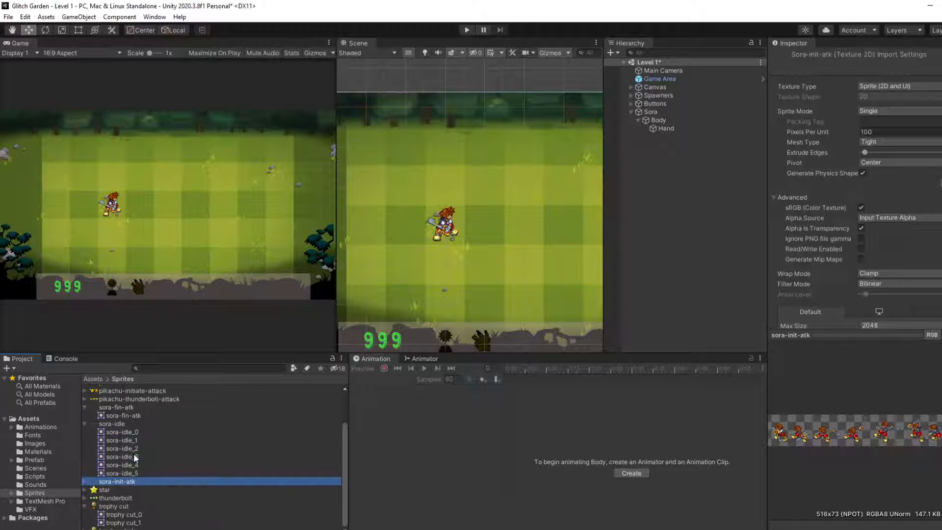
pyautogui.press('Up')
pyautogui.press('Up')
pyautogui.press('Up')
pyautogui.press('Up')
pyautogui.press('Up')
pyautogui.press('Up')
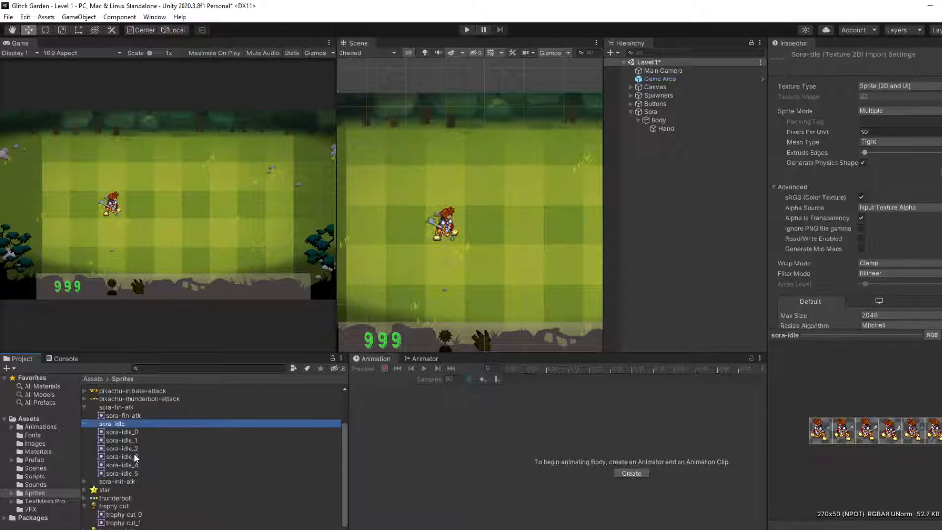
pyautogui.press('Down')
pyautogui.press('Down')
pyautogui.press('Down')
pyautogui.press('Down')
pyautogui.press('Up')
pyautogui.press('Up')
pyautogui.press('Up')
pyautogui.press('Up')
# Step: Create an animation from all six sliced frames, sora-idle_0 through sora-idle_5
pyautogui.press('Down')
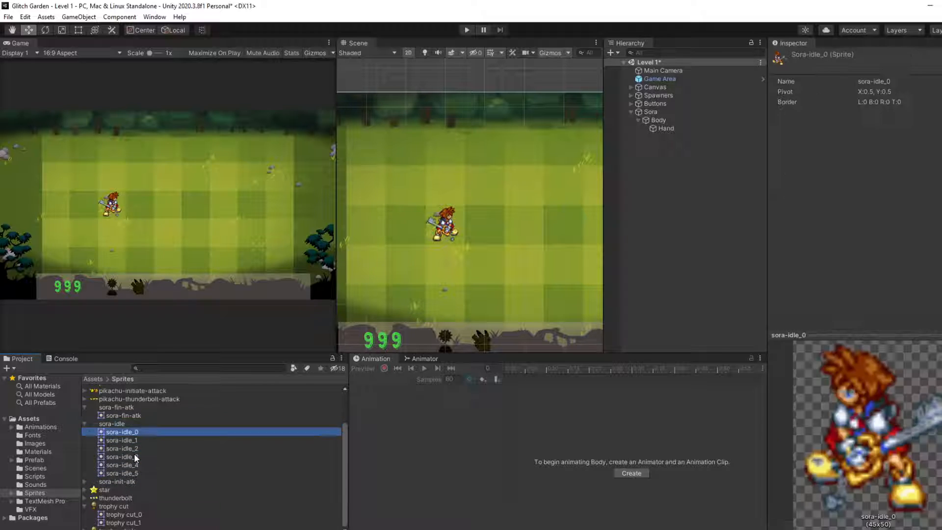
pyautogui.keyDown('shift'); pyautogui.click(119, 473); pyautogui.keyUp('shift')
pyautogui.rightClick(120, 473)
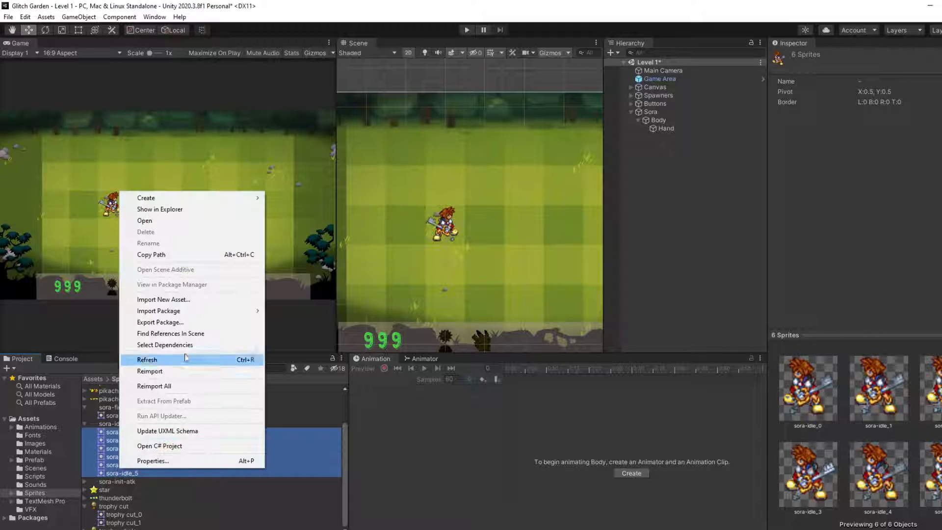
pyautogui.moveTo(236, 198)
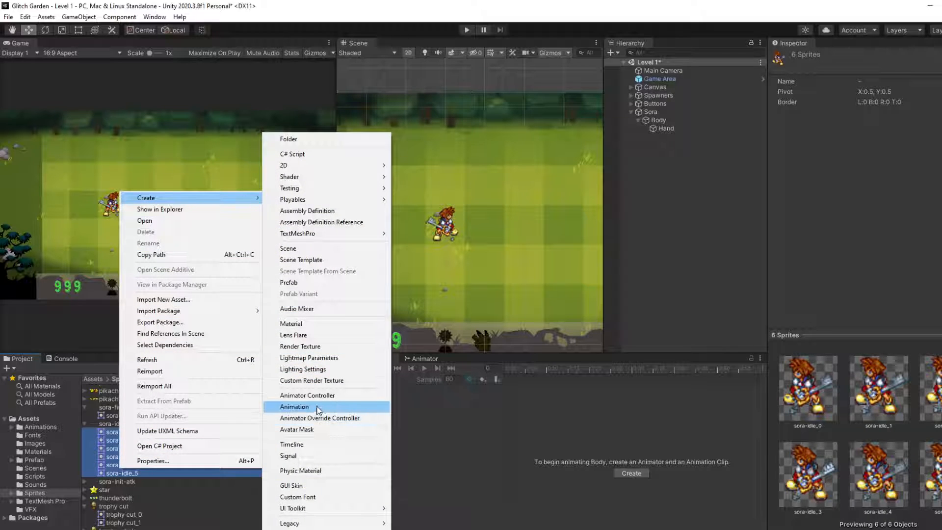
pyautogui.click(294, 406)
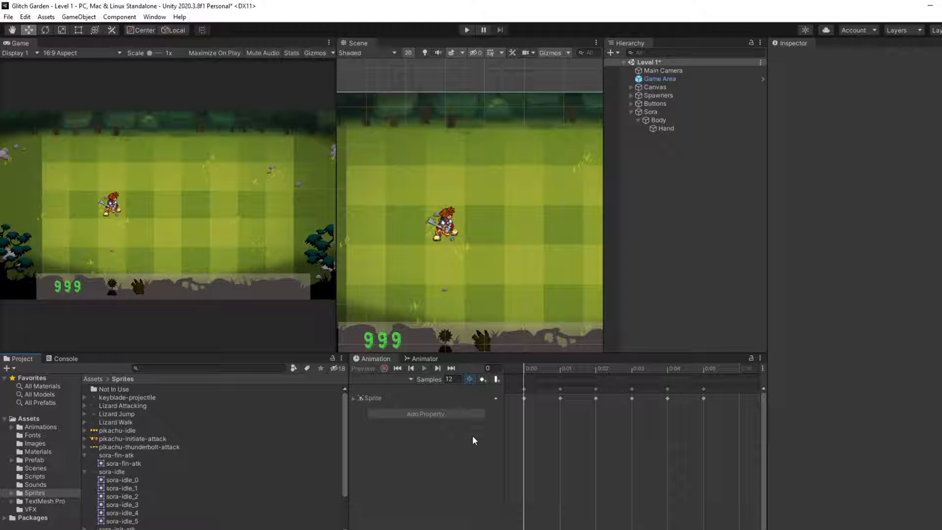
# Step: Select the six frames sora-idle_0 to sora-idle_5 in the Sprites folder and create another new animation clip
pyautogui.scroll(-3, 267, 466)
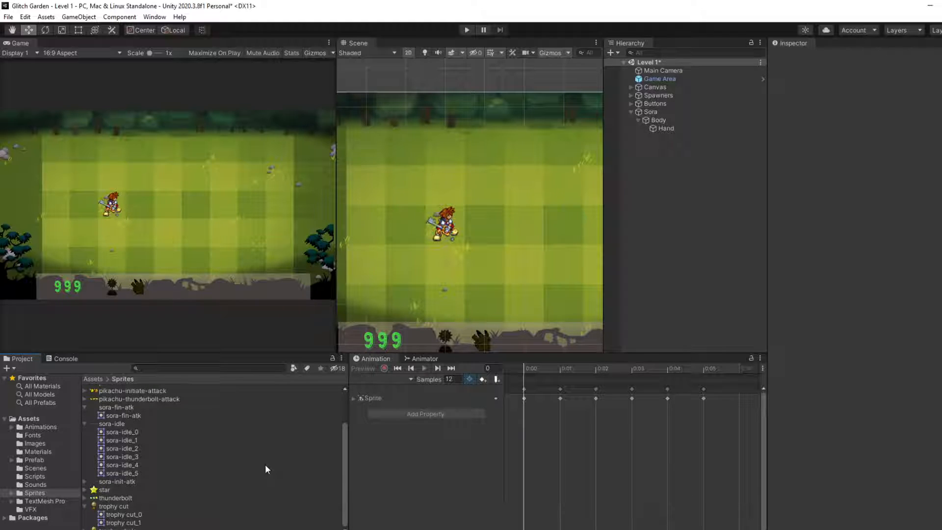
pyautogui.scroll(3, 265, 465)
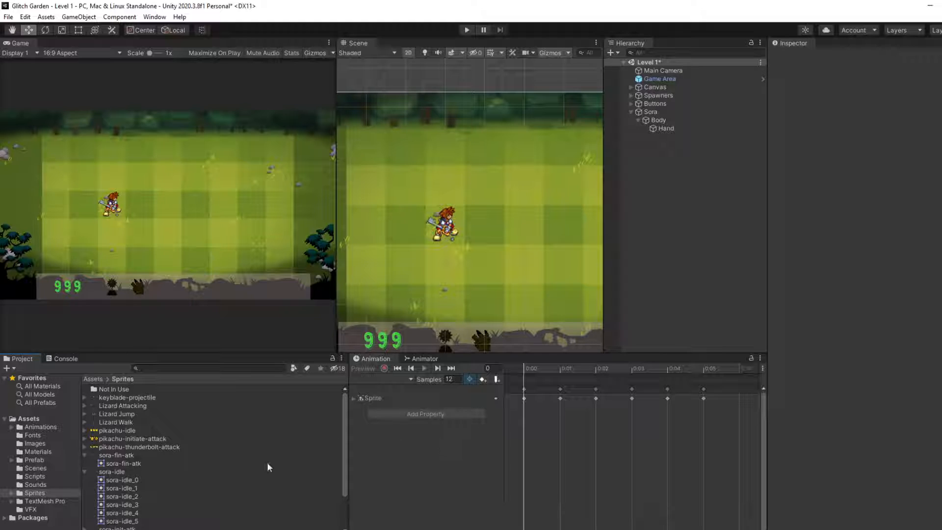
pyautogui.scroll(-3, 267, 461)
pyautogui.click(139, 515)
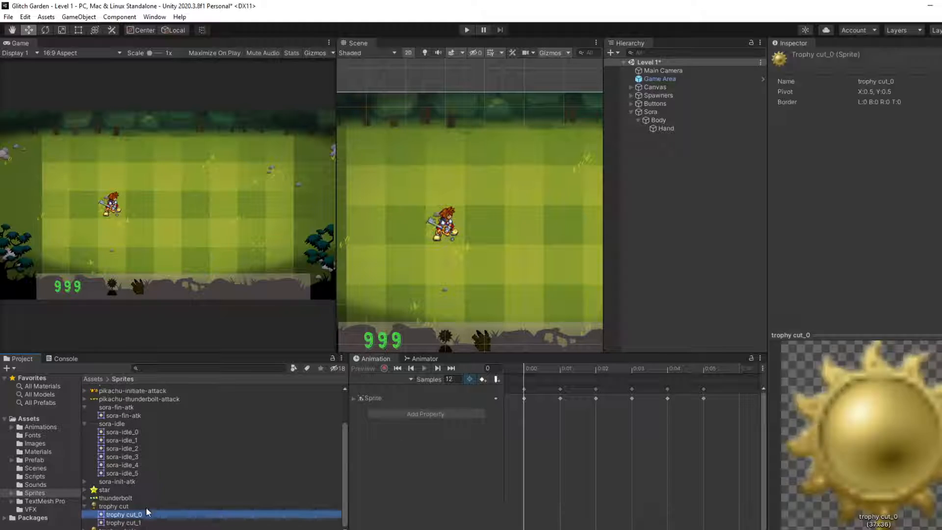
pyautogui.scroll(2, 151, 476)
pyautogui.scroll(-2, 127, 478)
pyautogui.click(114, 433)
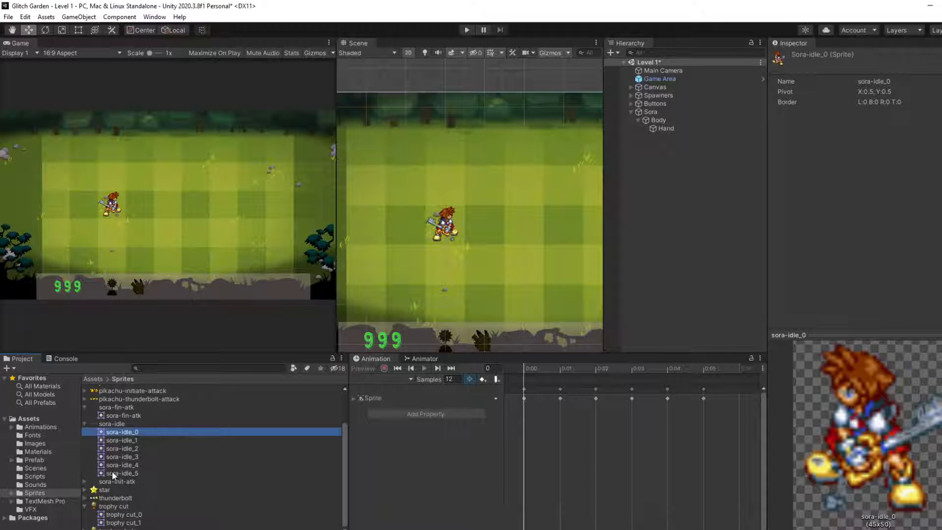
pyautogui.keyDown('shift'); pyautogui.click(112, 472); pyautogui.keyUp('shift')
pyautogui.rightClick(119, 452)
pyautogui.moveTo(151, 183)
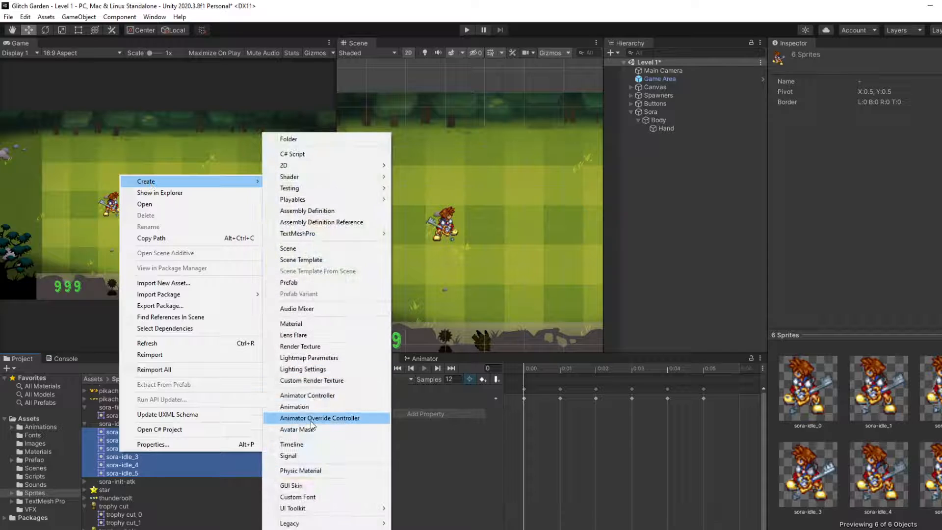
pyautogui.click(294, 407)
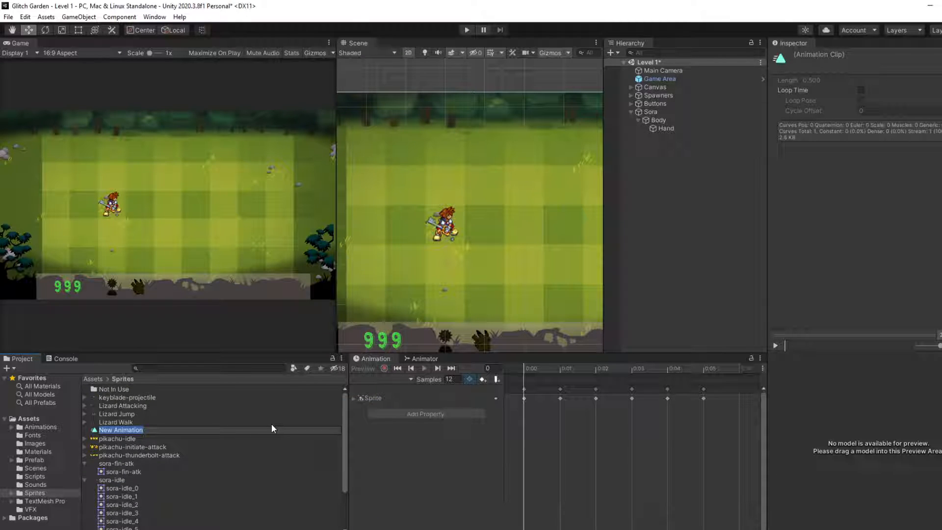
# Step: Name the new animation clip "(IDLE) Sora"
pyautogui.write('sor')
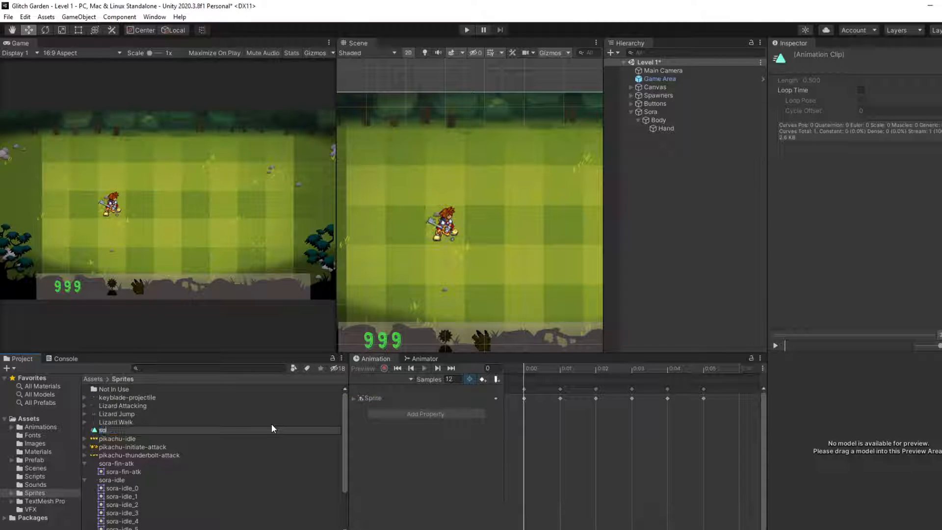
pyautogui.press('BackSpace')
pyautogui.press('BackSpace')
pyautogui.press('BackSpace')
pyautogui.write('idle')
pyautogui.press('BackSpace')
pyautogui.press('BackSpace')
pyautogui.press('BackSpace')
pyautogui.write('Dle')
pyautogui.press('BackSpace')
pyautogui.press('BackSpace')
pyautogui.write('LE) Sora')
pyautogui.press('Return')
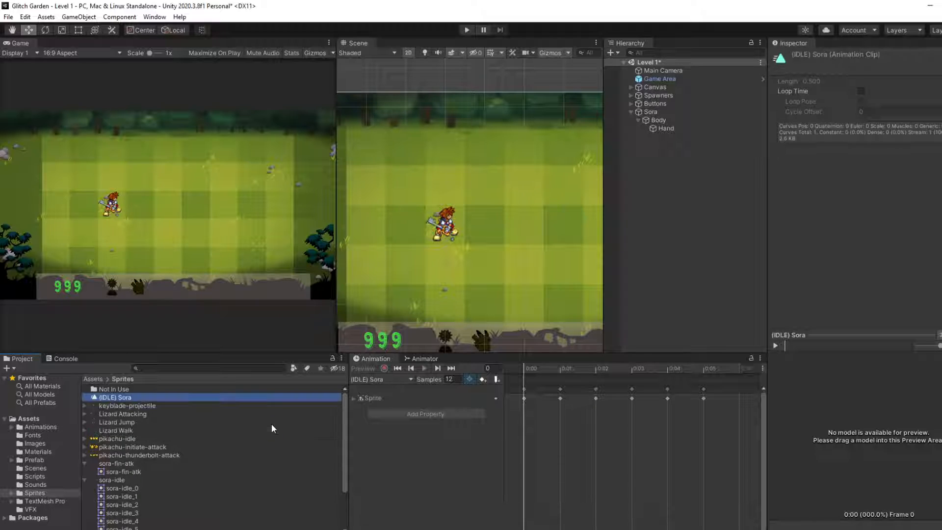
# Step: Move the (IDLE) Sora clip into the Animations folder and collapse the sora-idle sprite sheet
pyautogui.moveTo(140, 397); pyautogui.dragTo(49, 428)
pyautogui.scroll(-3, 173, 446)
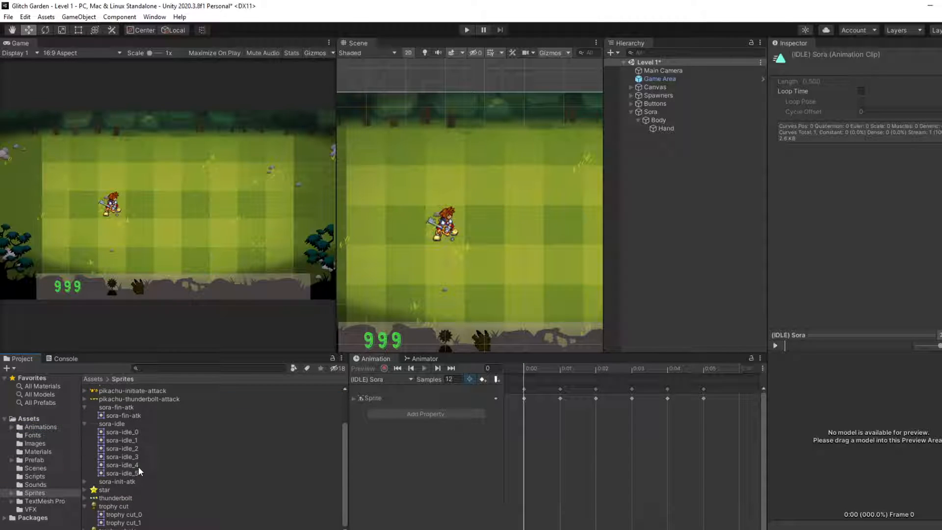
pyautogui.click(85, 424)
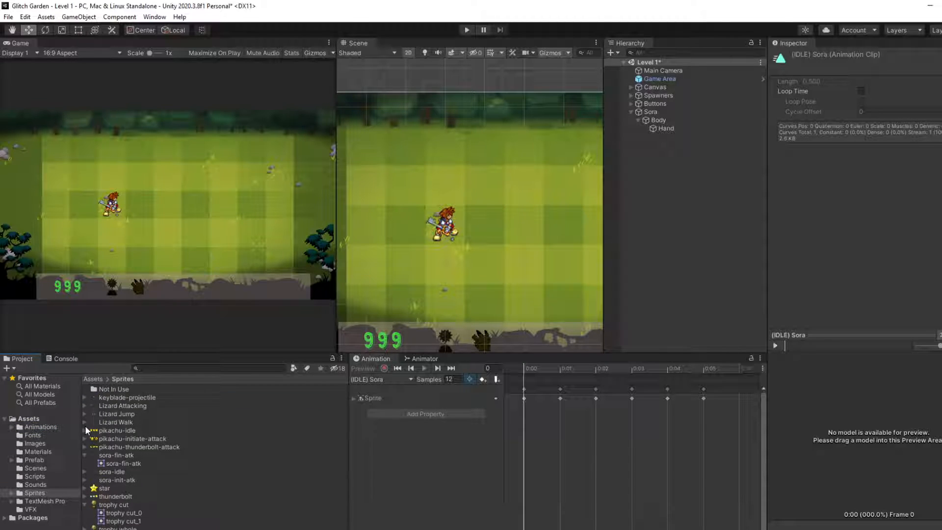
# Step: Set the Sprite Mode of sora-fin-atk to Multiple, apply the import settings and open the sheet in the Sprite Editor
pyautogui.click(124, 464)
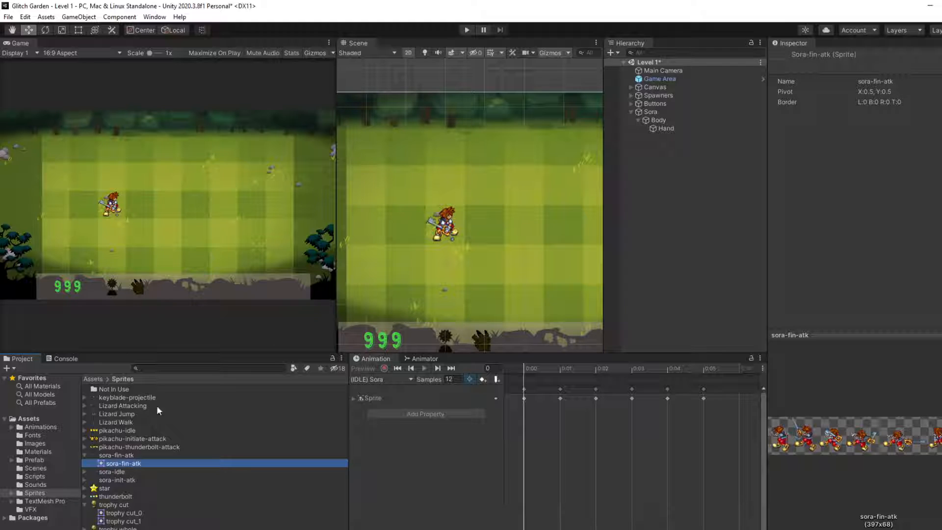
pyautogui.click(118, 455)
pyautogui.click(888, 110)
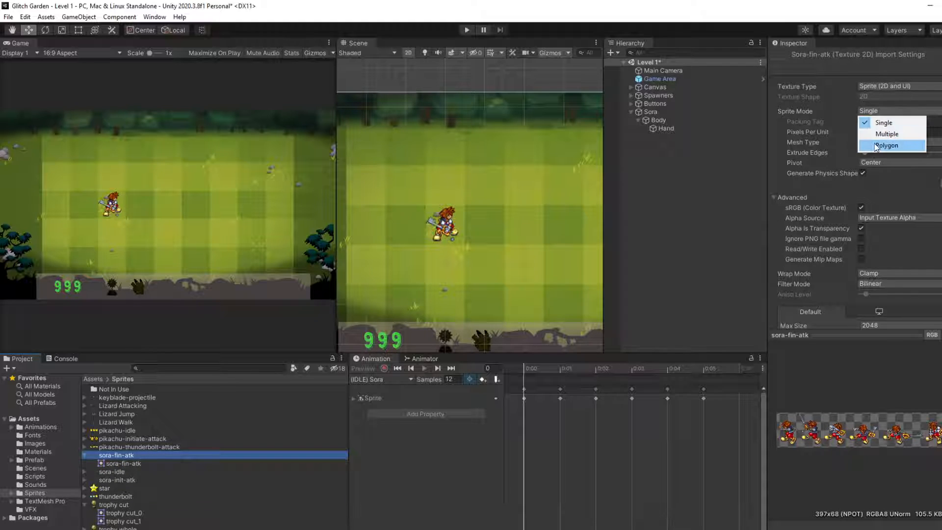
pyautogui.click(887, 133)
pyautogui.click(939, 173)
pyautogui.click(523, 306)
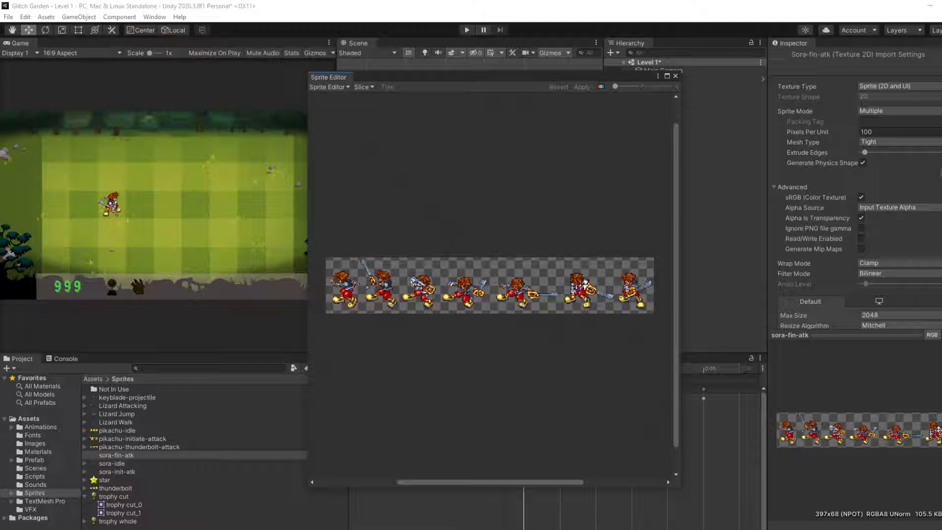
# Step: Switch to Calculator and divide the sheet width 397 by its 7 frames to find the cell width
pyautogui.hotkey('alt', 'Tab')
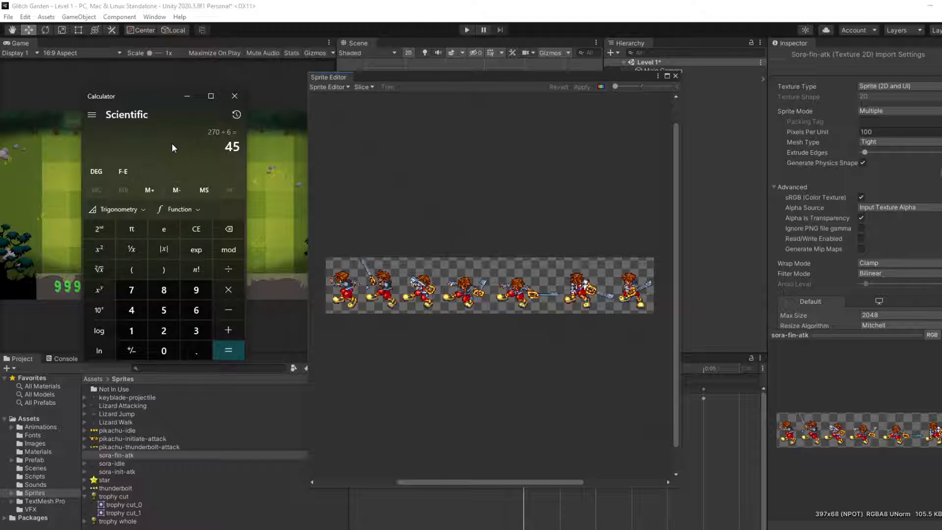
pyautogui.write('397/')
pyautogui.write('7 ÷')
pyautogui.press('Return')
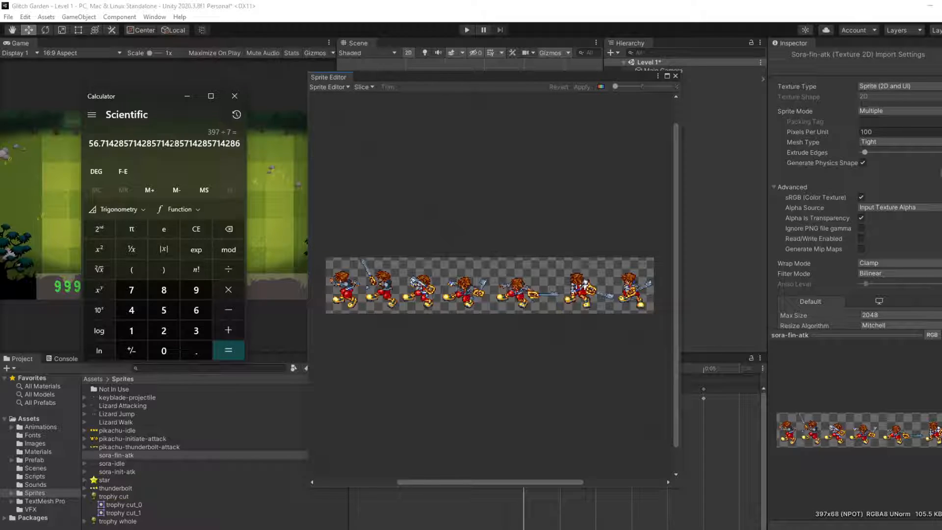
# Step: Slice the sora-fin-atk sheet in the Sprite Editor by a cell size of 56 by 50 pixels and inspect the cuts
pyautogui.click(374, 126)
pyautogui.click(364, 87)
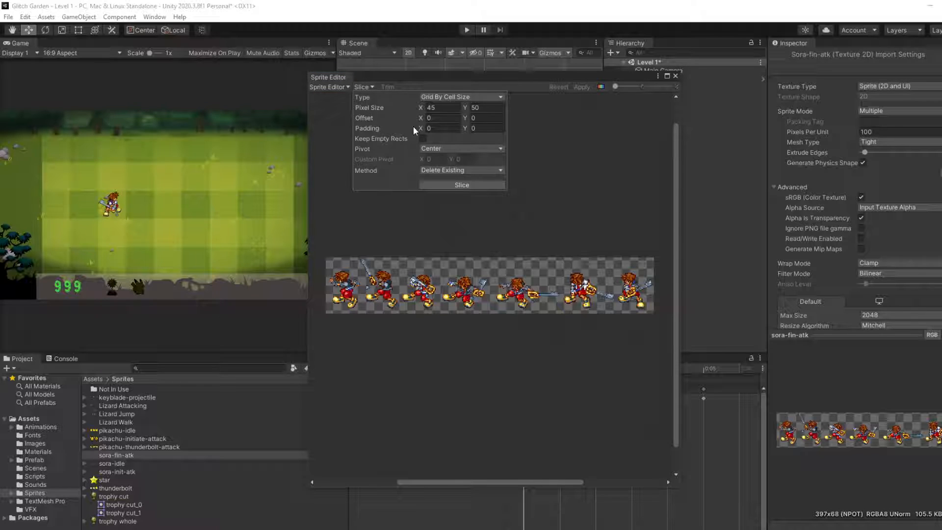
pyautogui.click(444, 108)
pyautogui.write('56')
pyautogui.click(441, 185)
pyautogui.scroll(4, 559, 302)
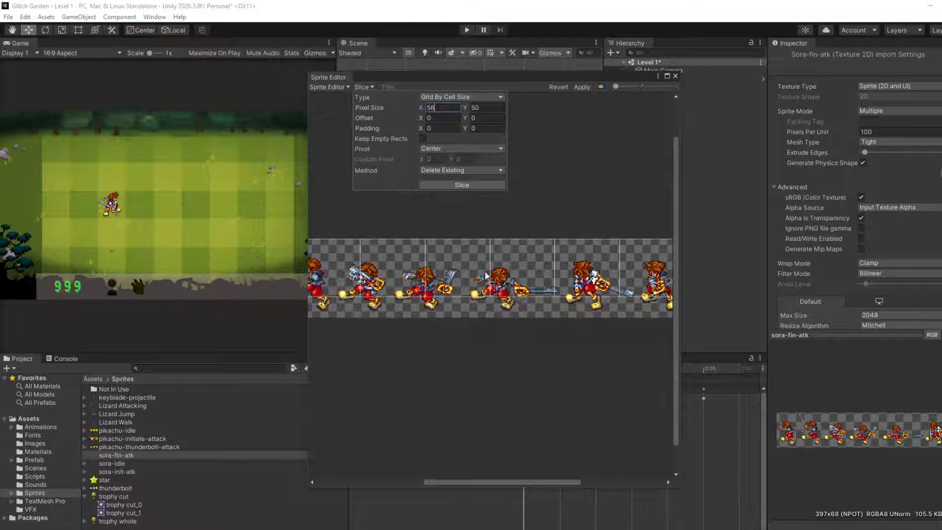
pyautogui.scroll(-1, 476, 239)
pyautogui.scroll(-3, 468, 251)
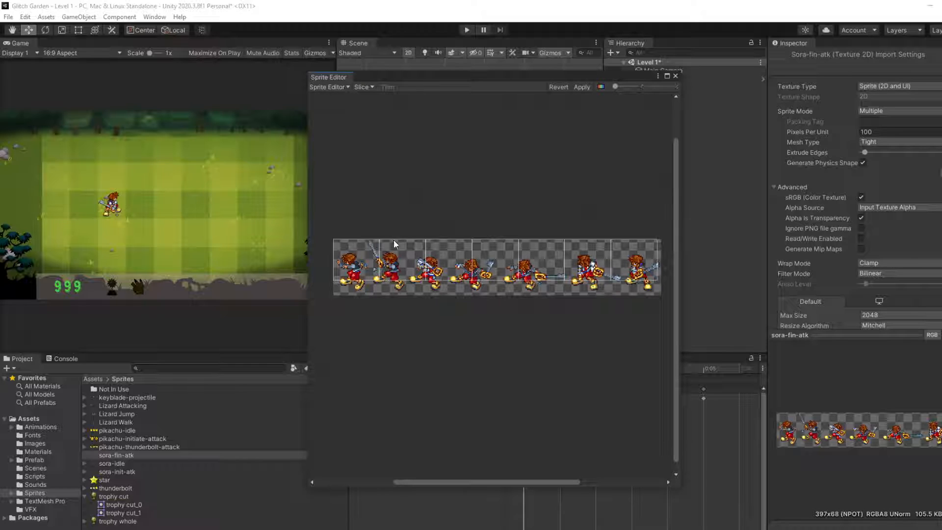
# Step: Reslice the sora-fin-atk sheet with the Automatic type, Center pivot and Delete Existing method, apply the slices and close the Sprite Editor
pyautogui.click(360, 87)
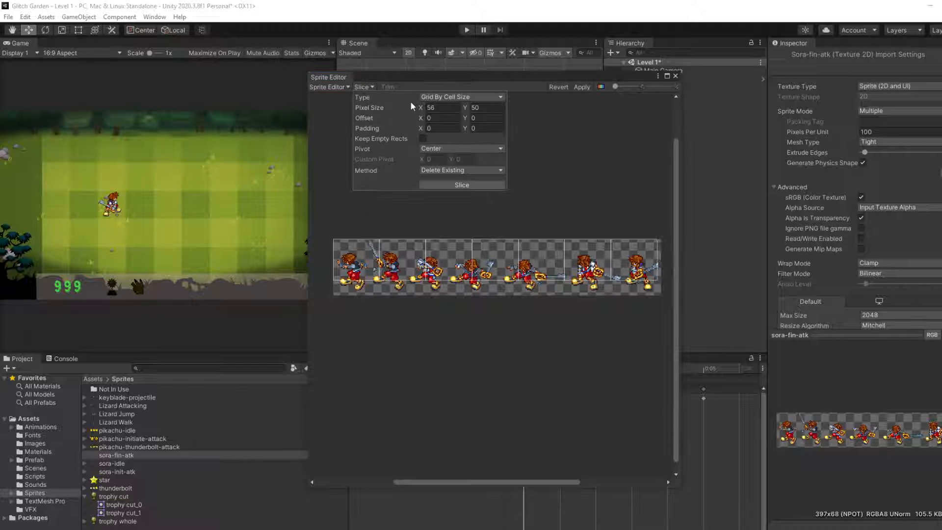
pyautogui.click(455, 97)
pyautogui.click(459, 131)
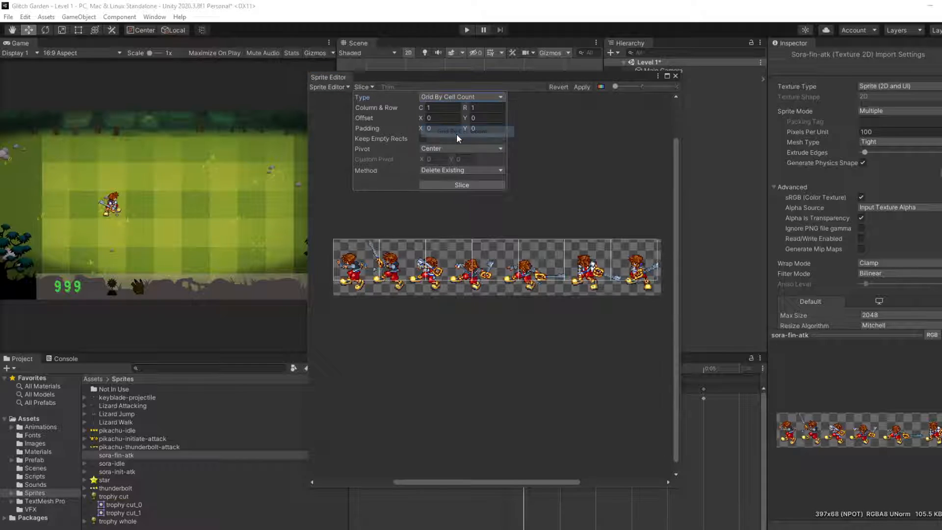
pyautogui.click(457, 97)
pyautogui.click(451, 108)
pyautogui.click(474, 182)
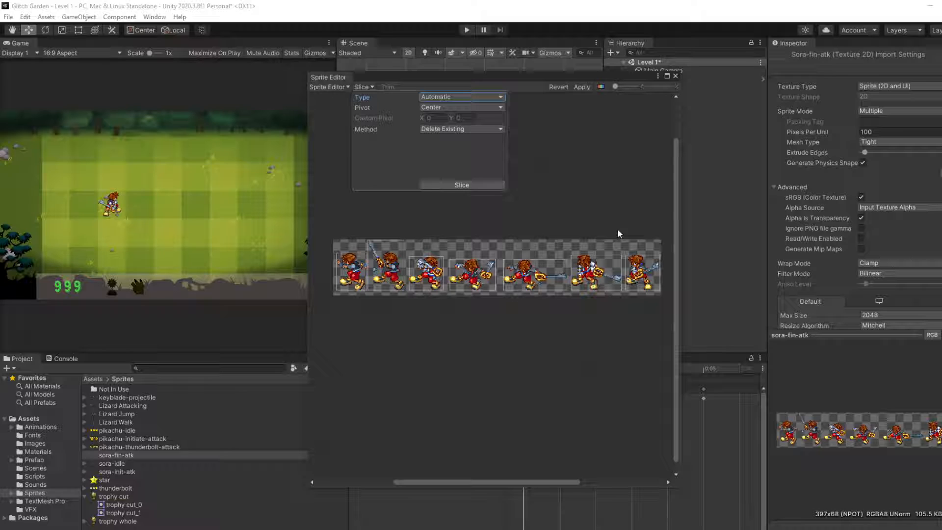
pyautogui.click(537, 158)
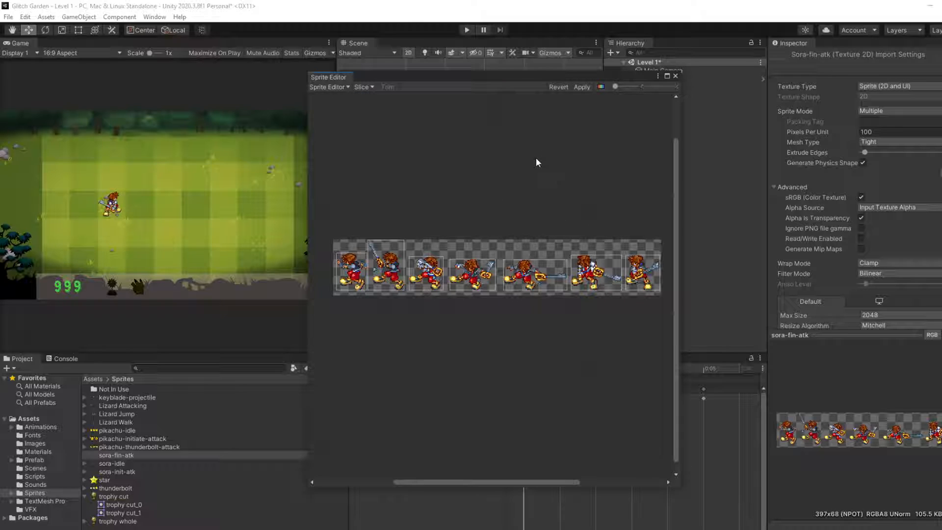
pyautogui.click(580, 87)
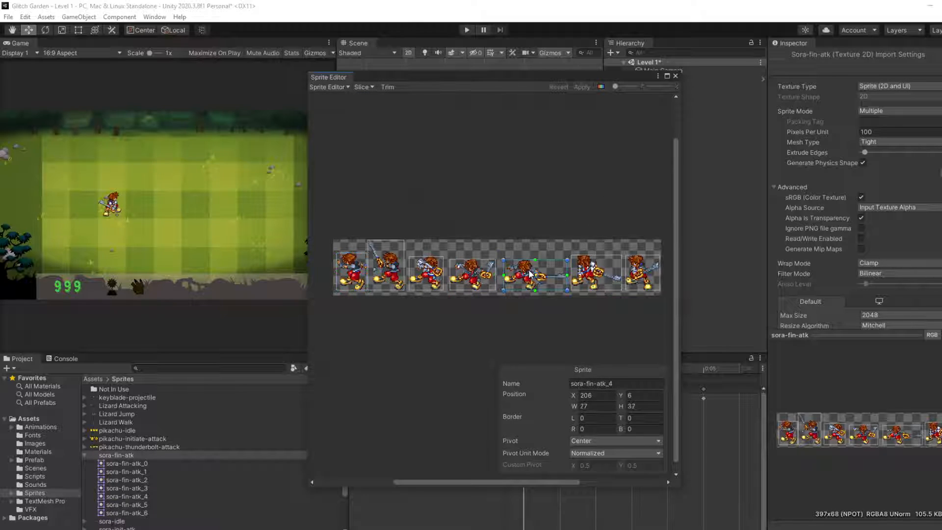
pyautogui.click(622, 276)
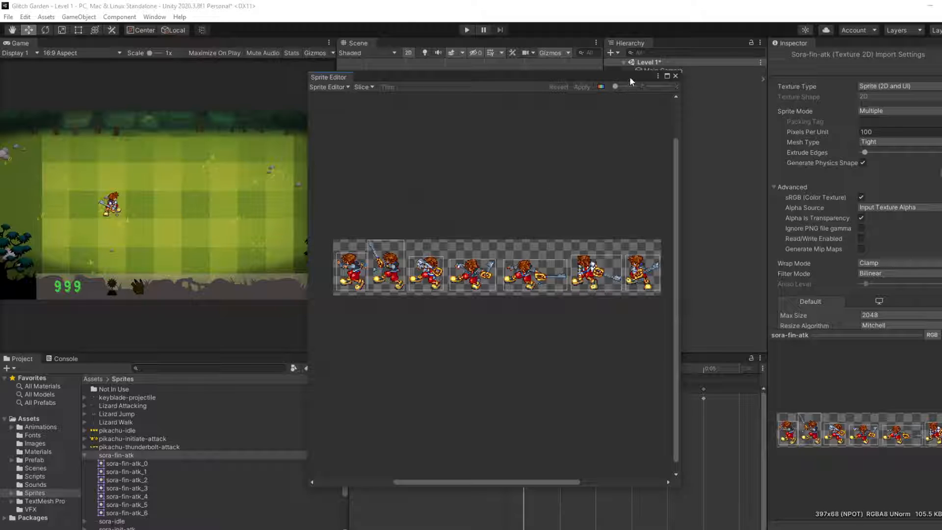
pyautogui.click(676, 76)
pyautogui.scroll(-1, 172, 426)
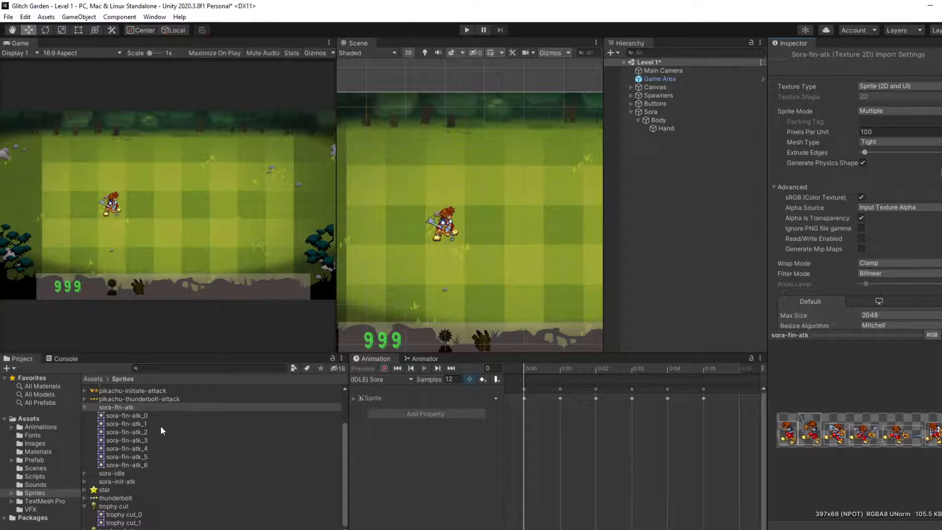
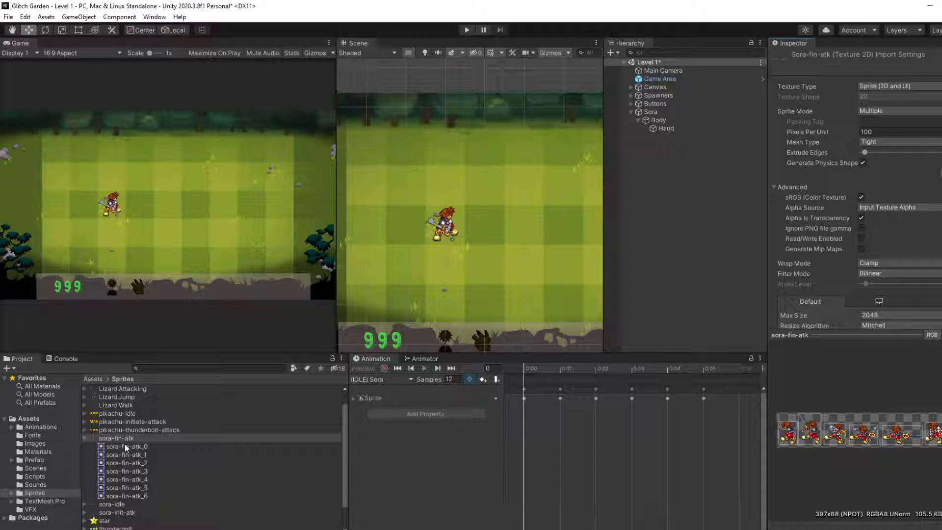
# Step: Create an animation clip named (FIN-ATK) Sora from the seven sora-fin-atk frames and move it into the Animations folder
pyautogui.click(125, 446)
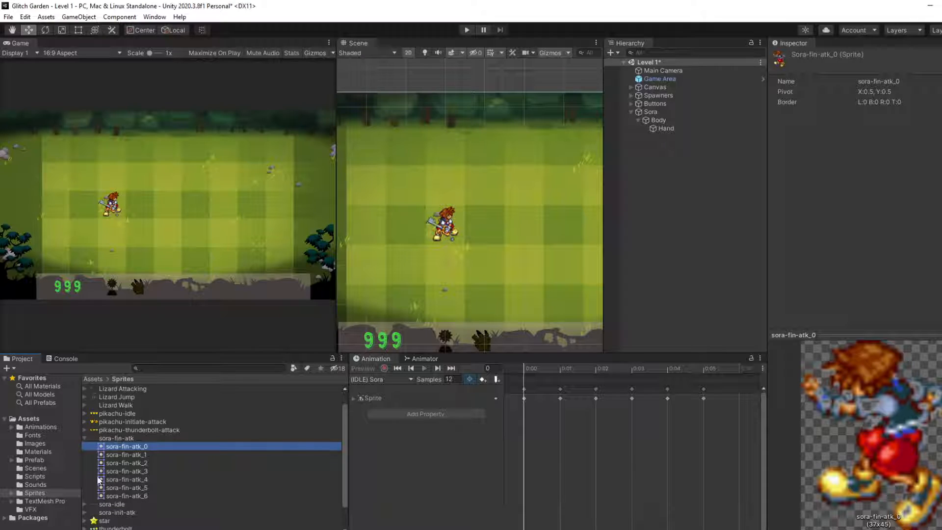
pyautogui.keyDown('shift'); pyautogui.click(110, 495); pyautogui.keyUp('shift')
pyautogui.rightClick(126, 482)
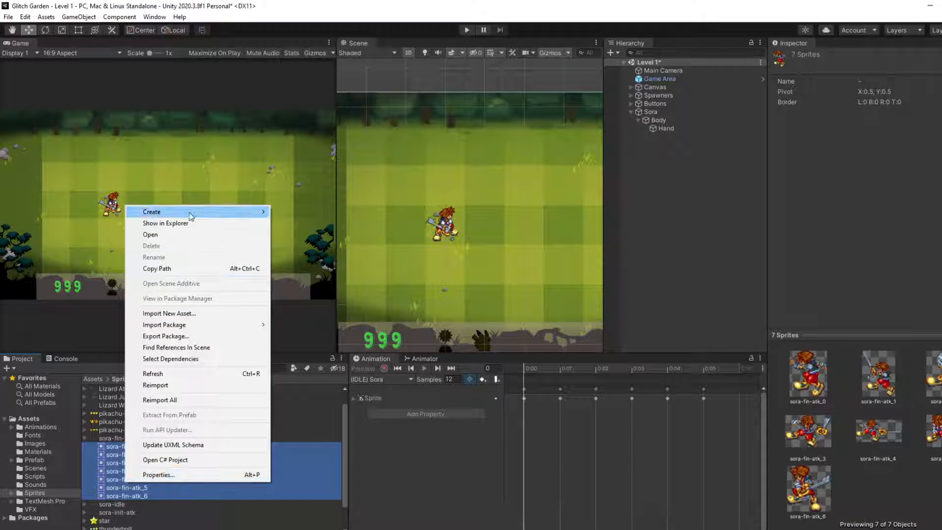
pyautogui.moveTo(191, 210)
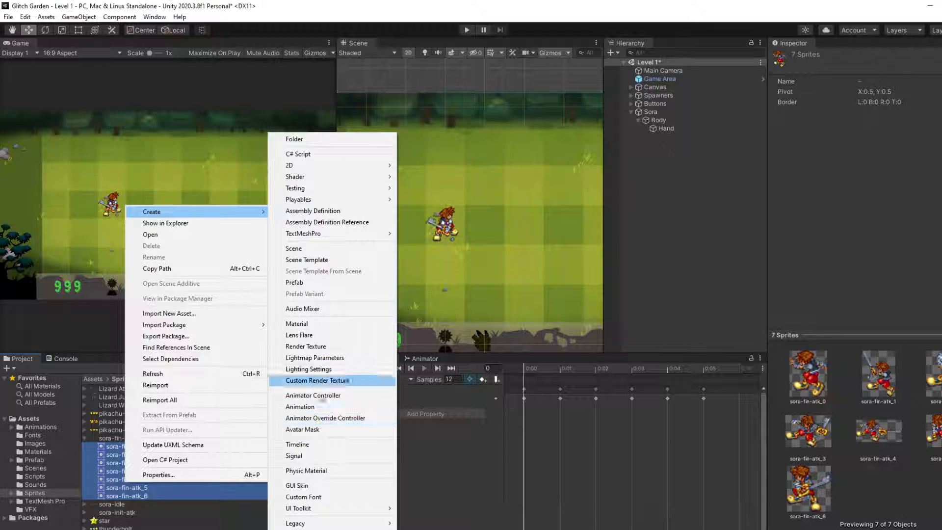
pyautogui.click(333, 407)
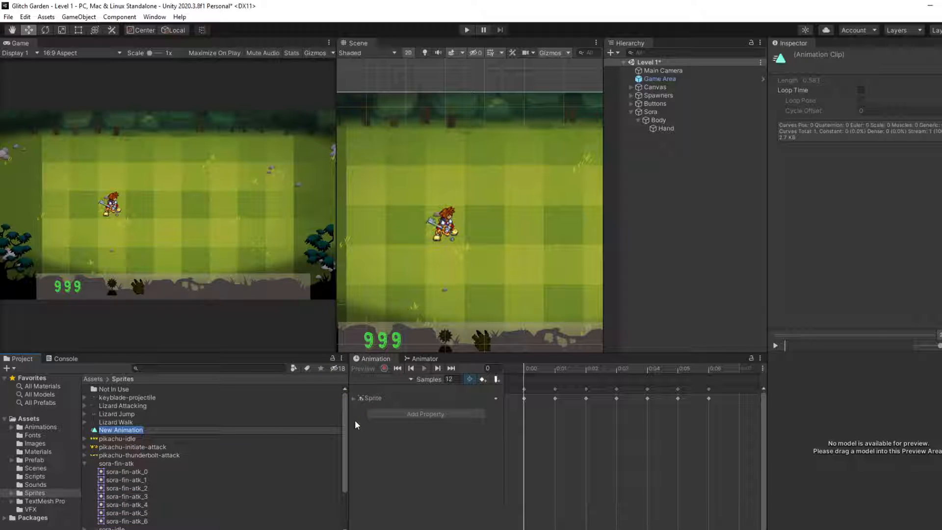
pyautogui.write('FIN-AT')
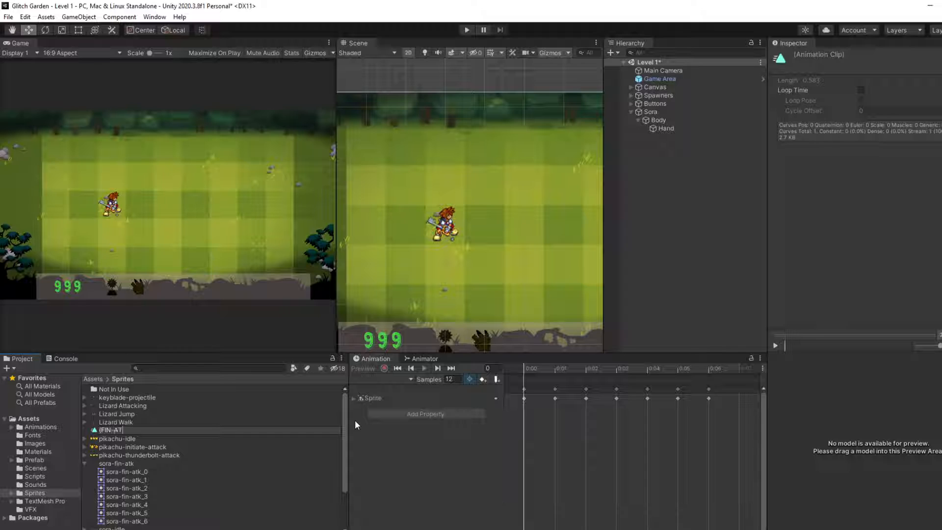
pyautogui.write('K) Sora')
pyautogui.press('Return')
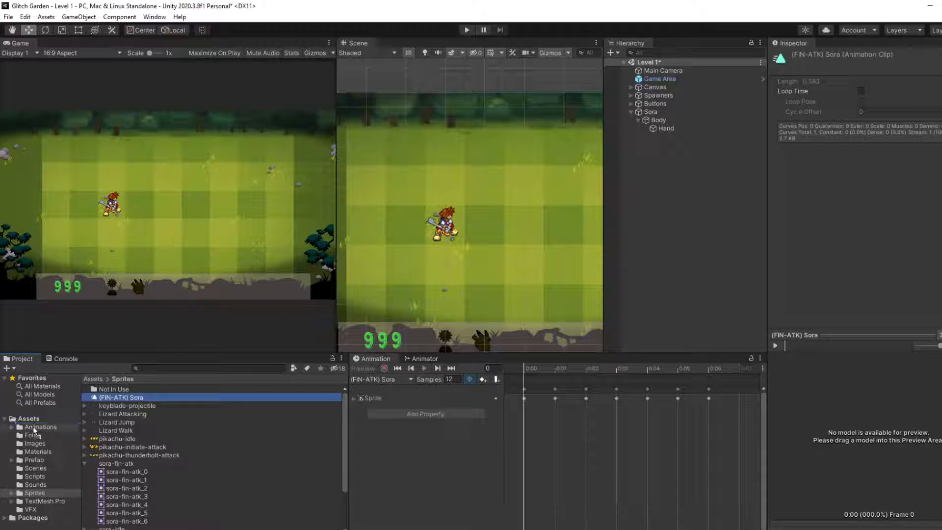
pyautogui.moveTo(33, 428); pyautogui.dragTo(35, 427)
pyautogui.click(84, 456)
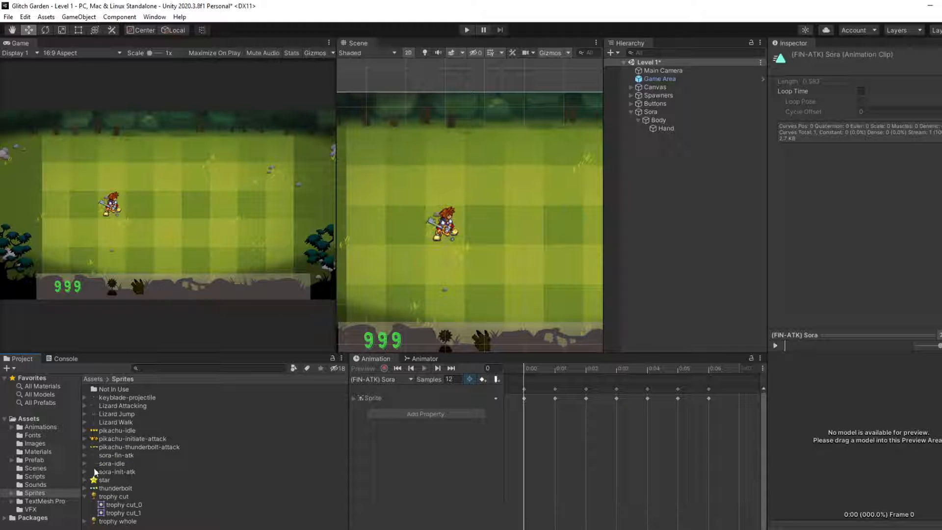
# Step: Set the Pixels Per Unit of the sora-fin-atk sheet to 50 and apply the import settings
pyautogui.click(85, 472)
pyautogui.click(122, 479)
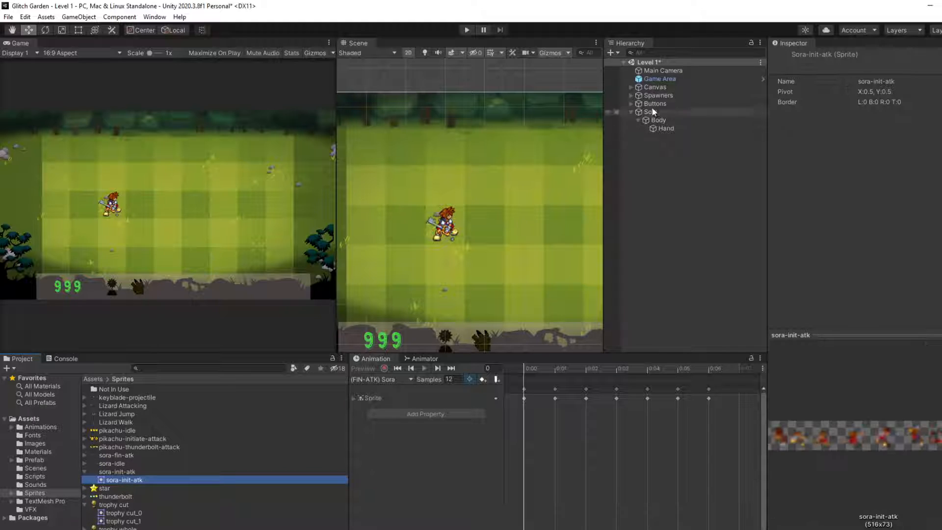
pyautogui.click(128, 471)
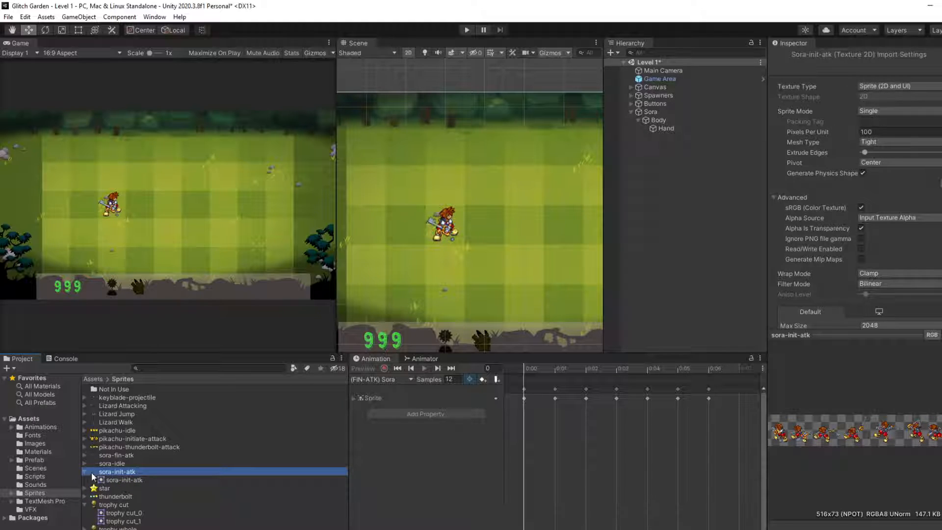
pyautogui.click(118, 456)
pyautogui.click(926, 133)
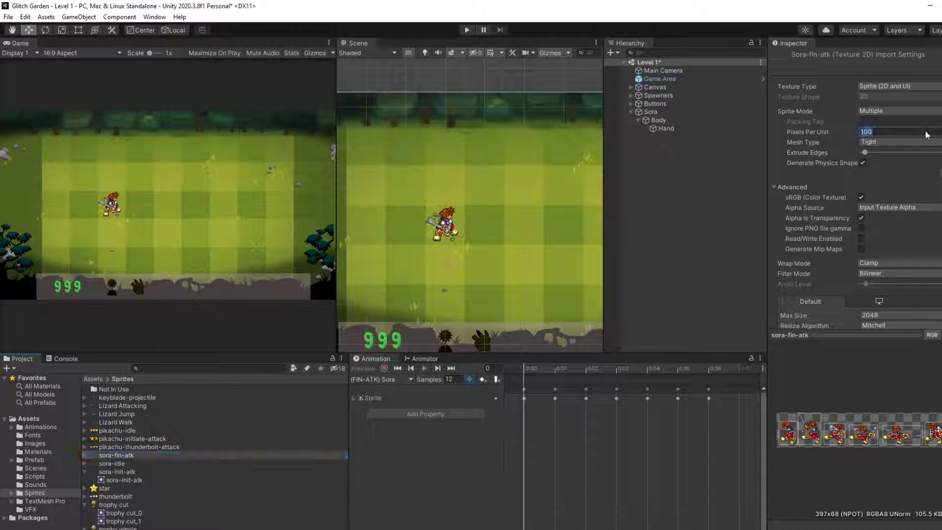
pyautogui.write('50')
pyautogui.scroll(-3, 883, 196)
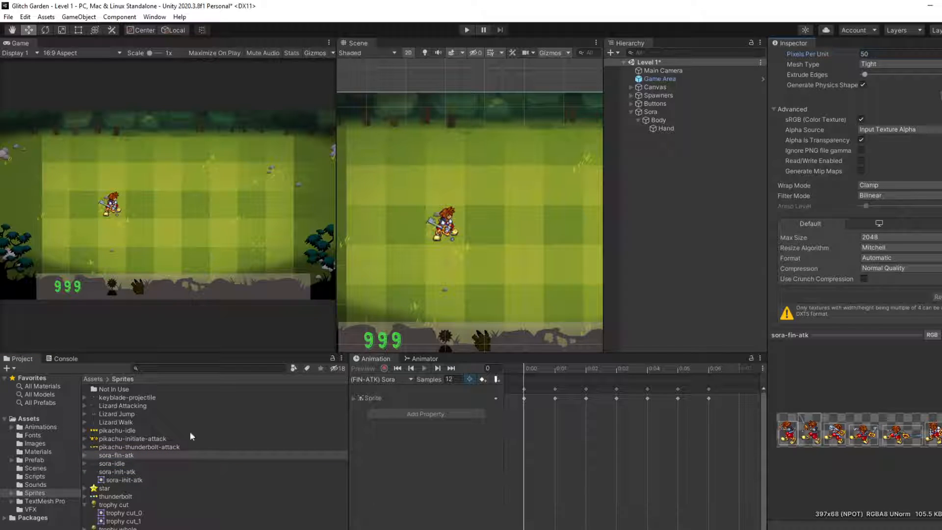
# Step: Set the sora-init-atk sheet's Pixels Per Unit to 50 and Sprite Mode to Multiple, and apply the import settings
pyautogui.click(122, 477)
pyautogui.click(128, 472)
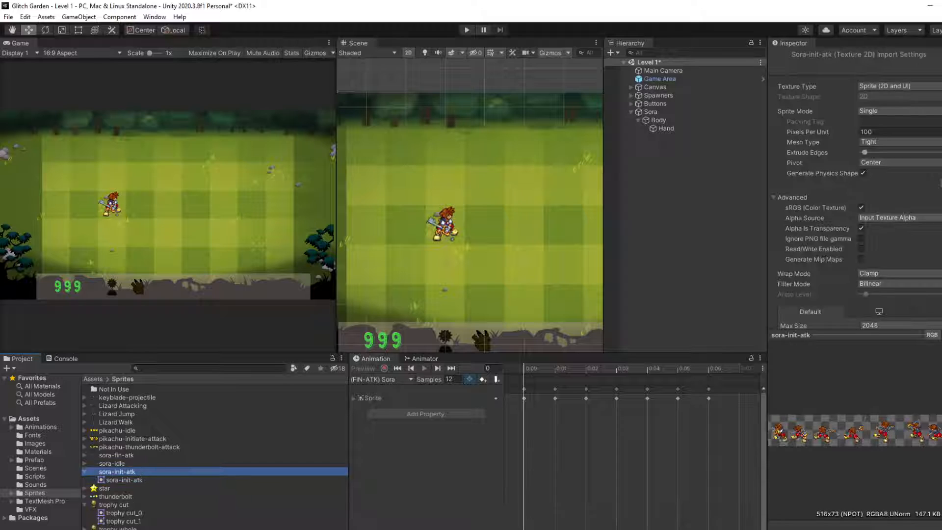
pyautogui.click(880, 131)
pyautogui.scroll(-3, 881, 131)
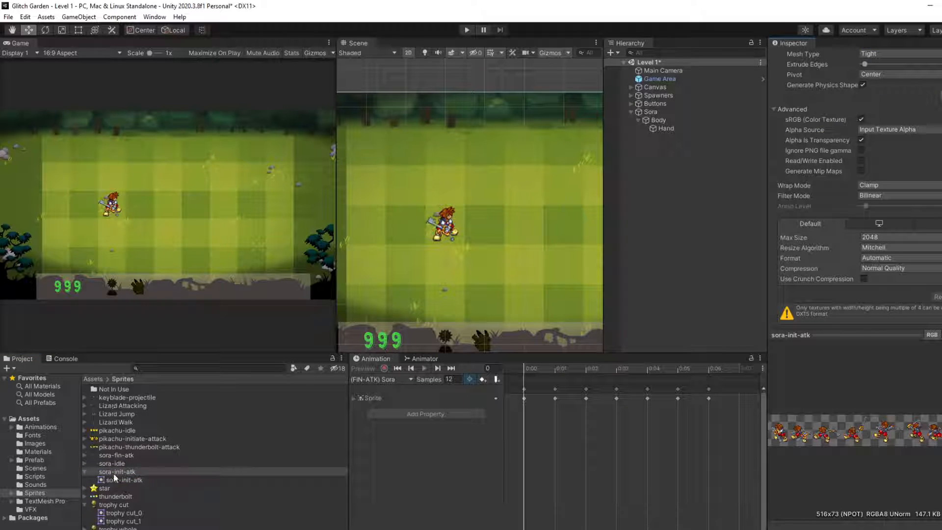
pyautogui.scroll(3, 933, 178)
pyautogui.click(920, 114)
pyautogui.click(904, 136)
pyautogui.scroll(-3, 908, 142)
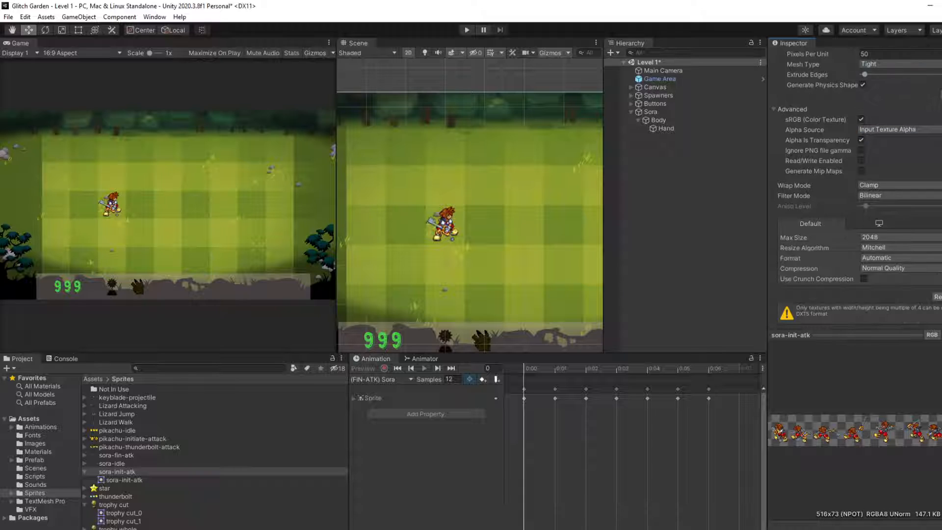
pyautogui.scroll(3, 907, 172)
# Step: Slice the sora-init-atk sheet in the Sprite Editor with Automatic type, Center pivot and Delete Existing method, apply the slices and close the editor
pyautogui.click(933, 173)
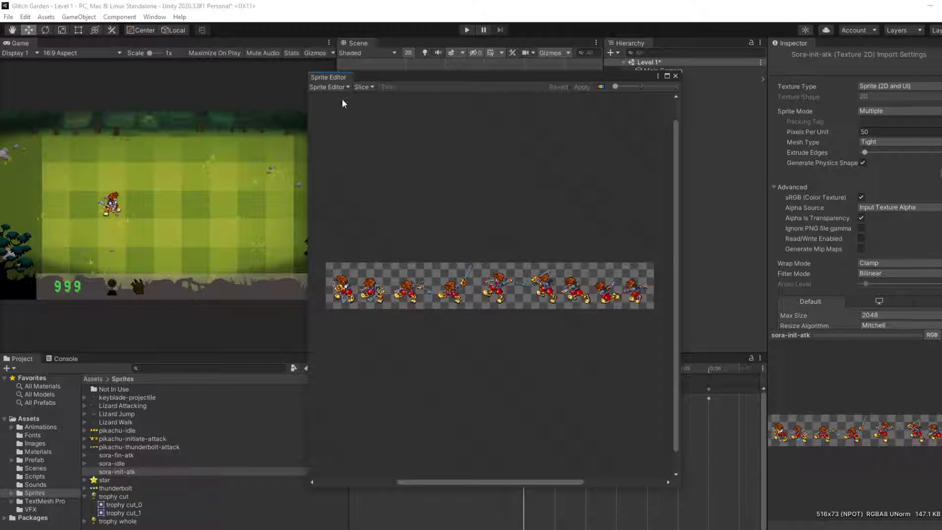
pyautogui.click(358, 87)
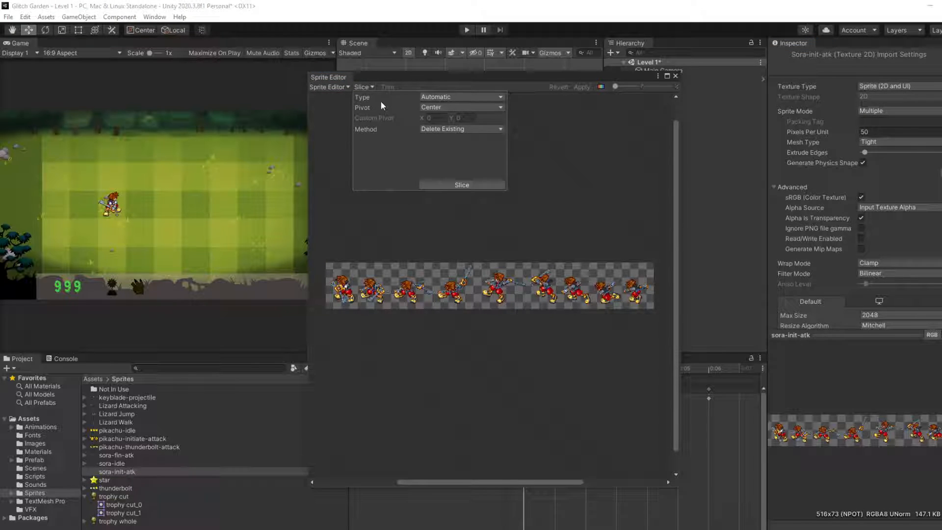
pyautogui.click(447, 186)
pyautogui.scroll(1, 413, 269)
pyautogui.scroll(-1, 564, 241)
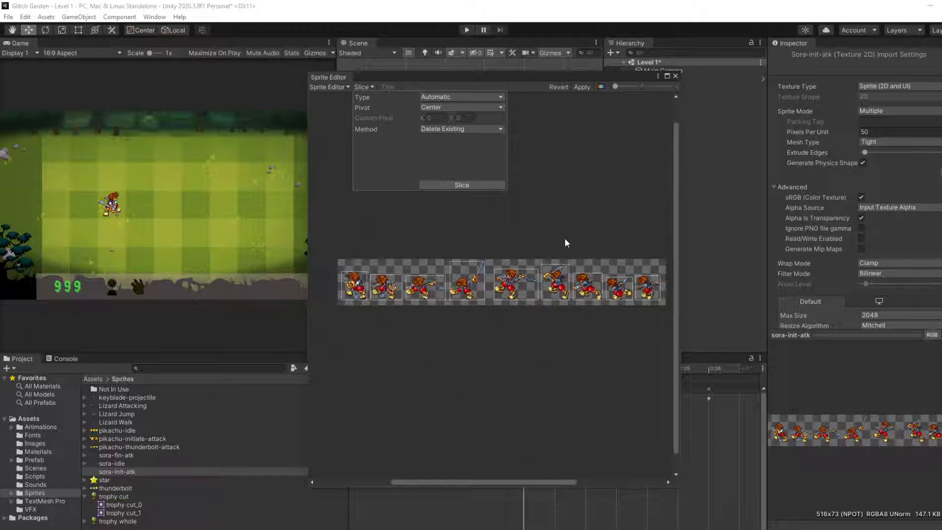
pyautogui.click(604, 146)
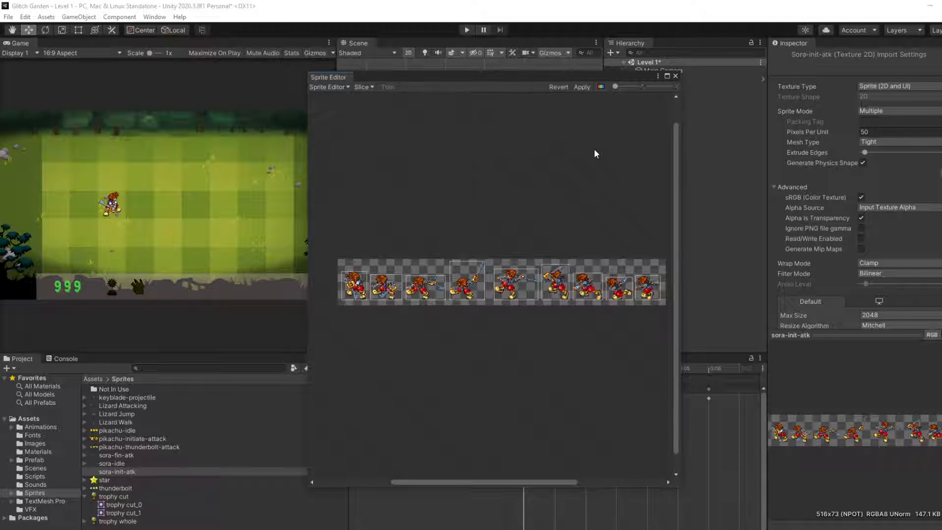
pyautogui.click(582, 87)
pyautogui.click(367, 88)
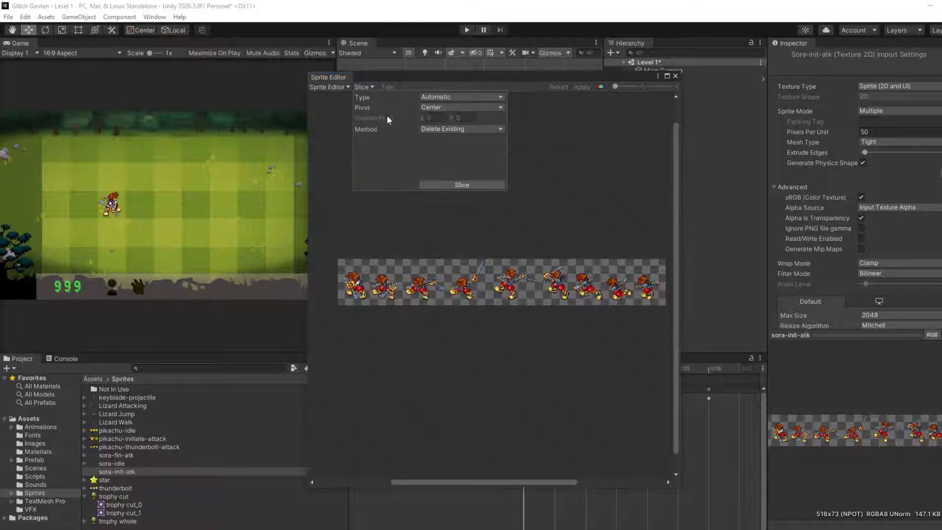
pyautogui.click(466, 184)
pyautogui.click(581, 87)
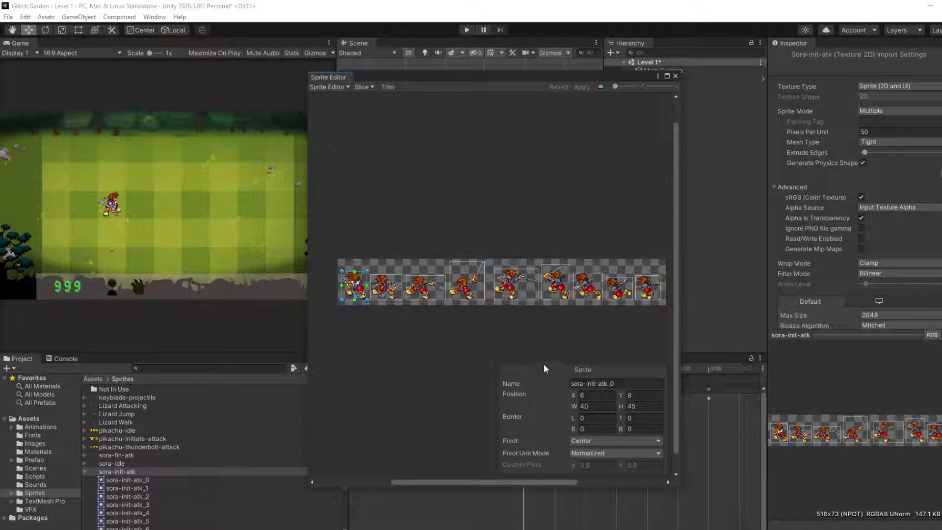
pyautogui.click(675, 75)
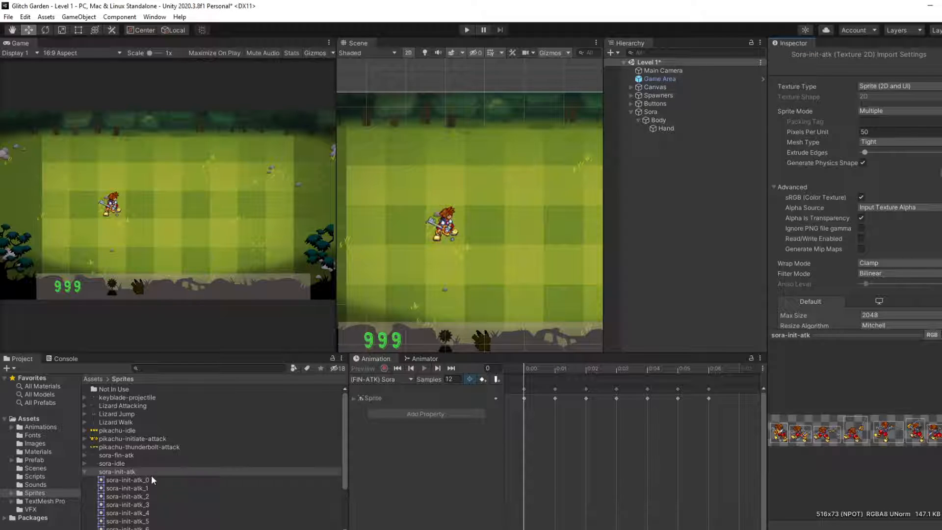
# Step: Create an animation clip named (INIT-ATK) Sora from the nine sora-init-atk frames and move it into the Animations folder
pyautogui.scroll(-2, 151, 475)
pyautogui.click(130, 448)
pyautogui.keyDown('shift'); pyautogui.click(130, 515); pyautogui.keyUp('shift')
pyautogui.rightClick(139, 497)
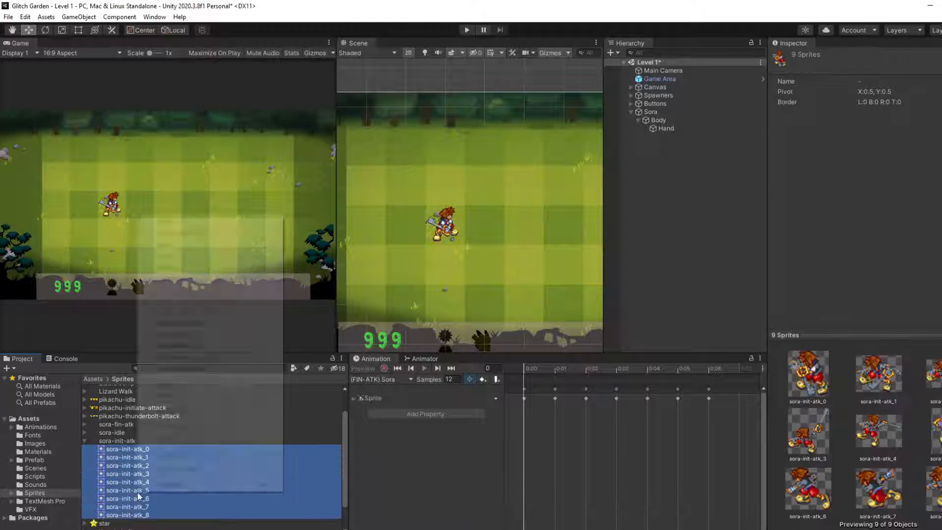
pyautogui.click(177, 233)
pyautogui.rightClick(149, 472)
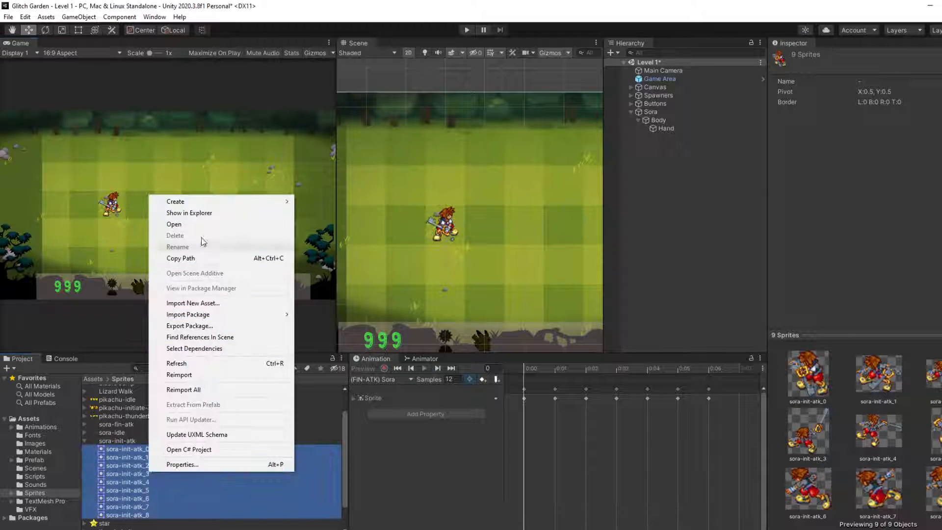
pyautogui.moveTo(268, 202)
pyautogui.click(367, 409)
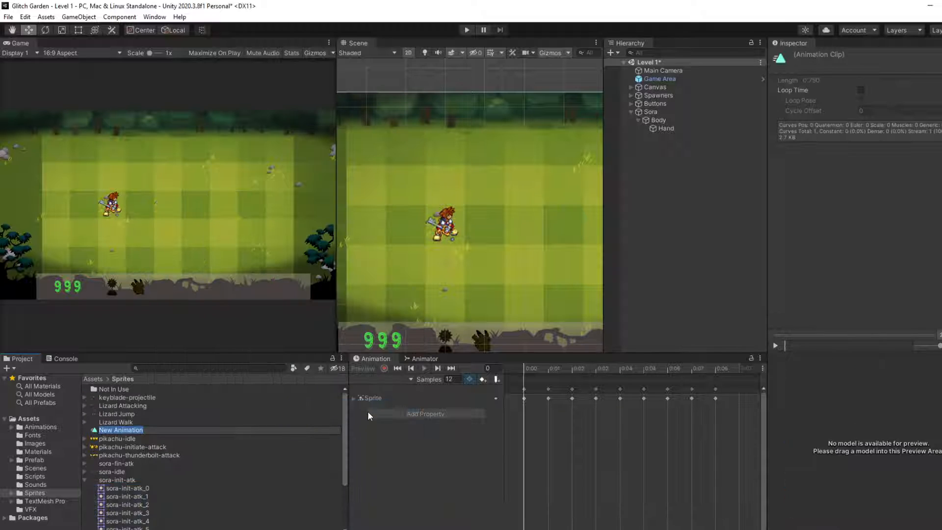
pyautogui.write('Ini')
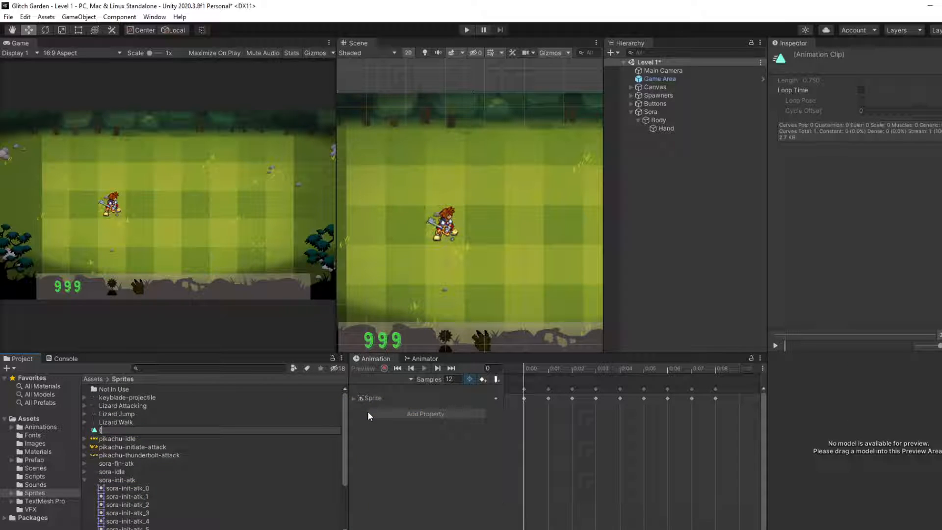
pyautogui.write('T-ATK) Sora')
pyautogui.press('Return')
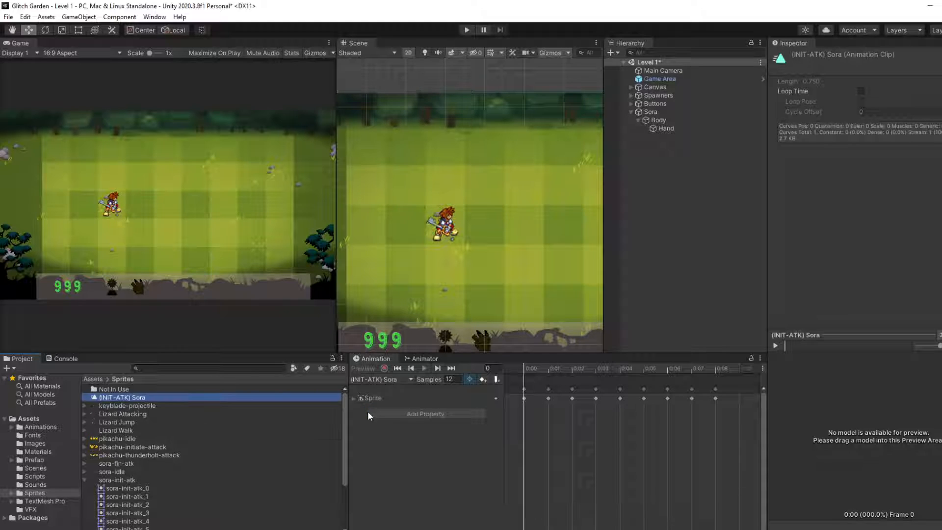
pyautogui.scroll(-3, 223, 459)
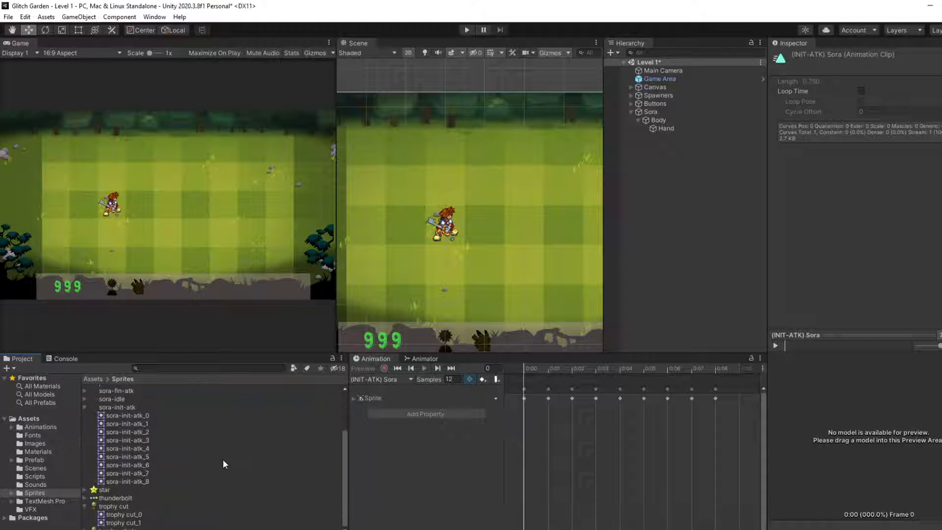
pyautogui.click(86, 408)
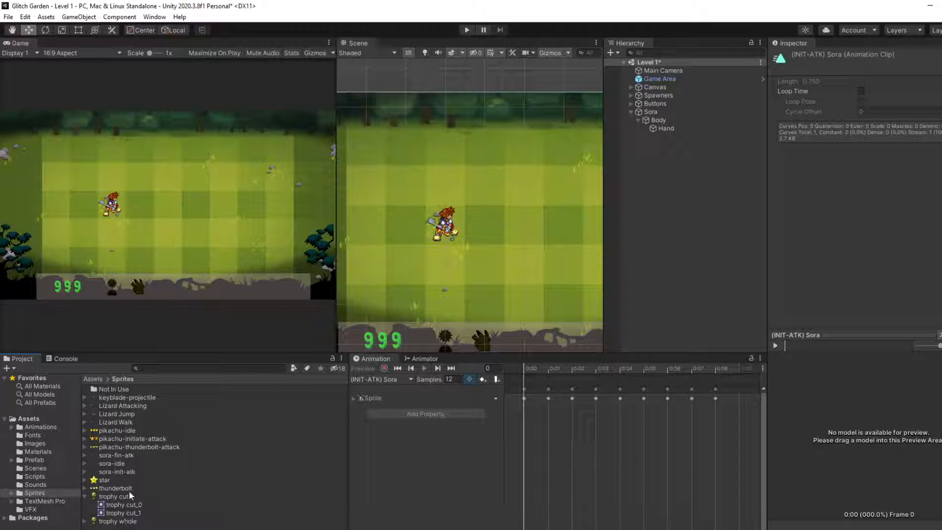
# Step: Set the keyblade-projectile sheet's Sprite Mode to Multiple and Pixels Per Unit to 50, and apply the import settings
pyautogui.click(100, 398)
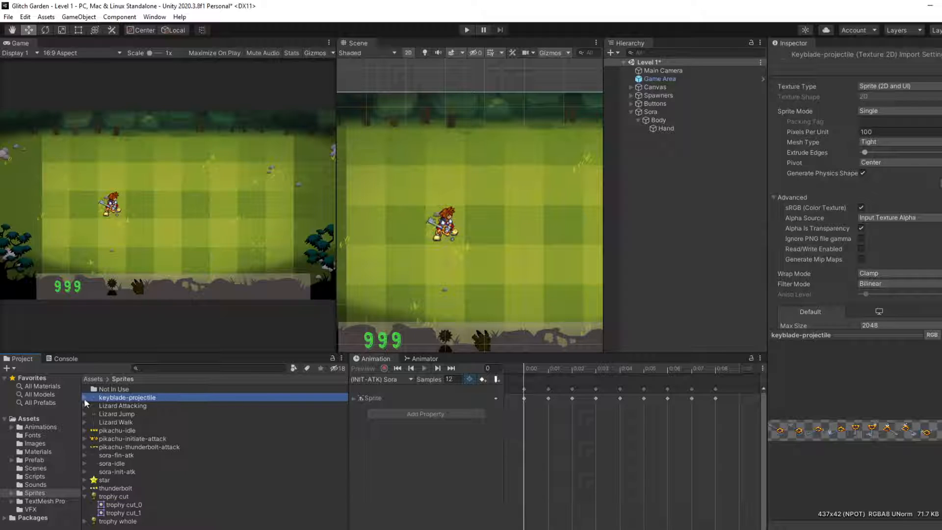
pyautogui.click(878, 111)
pyautogui.click(884, 133)
pyautogui.scroll(-3, 884, 134)
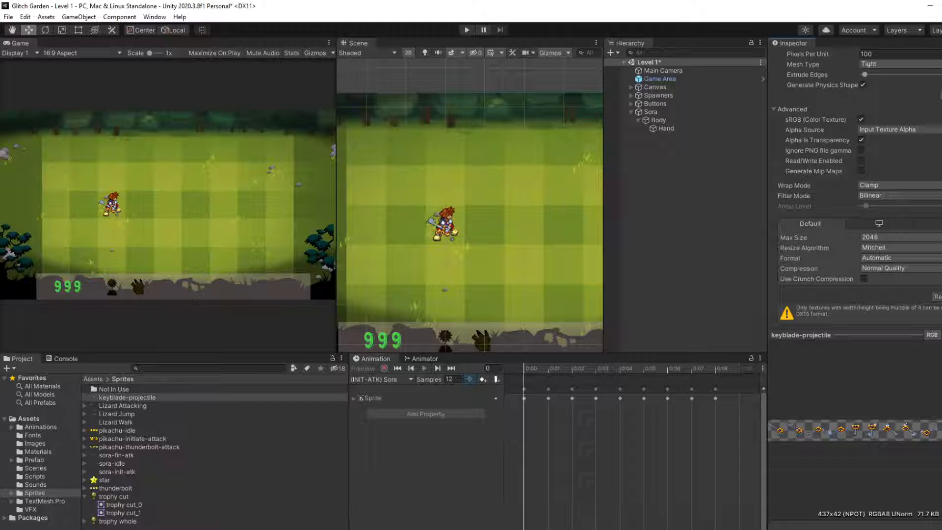
pyautogui.scroll(3, 883, 147)
pyautogui.click(879, 132)
pyautogui.write('50')
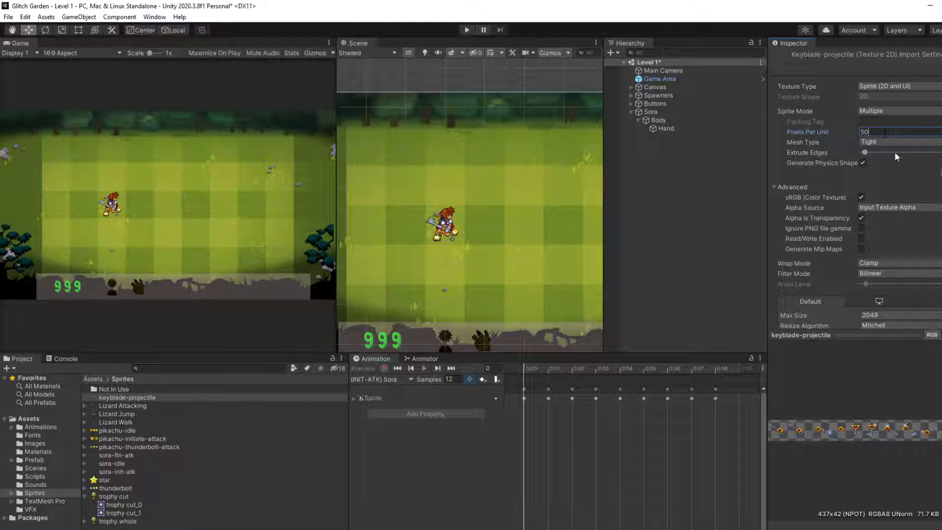
pyautogui.scroll(-3, 932, 266)
pyautogui.click(941, 297)
pyautogui.scroll(3, 941, 294)
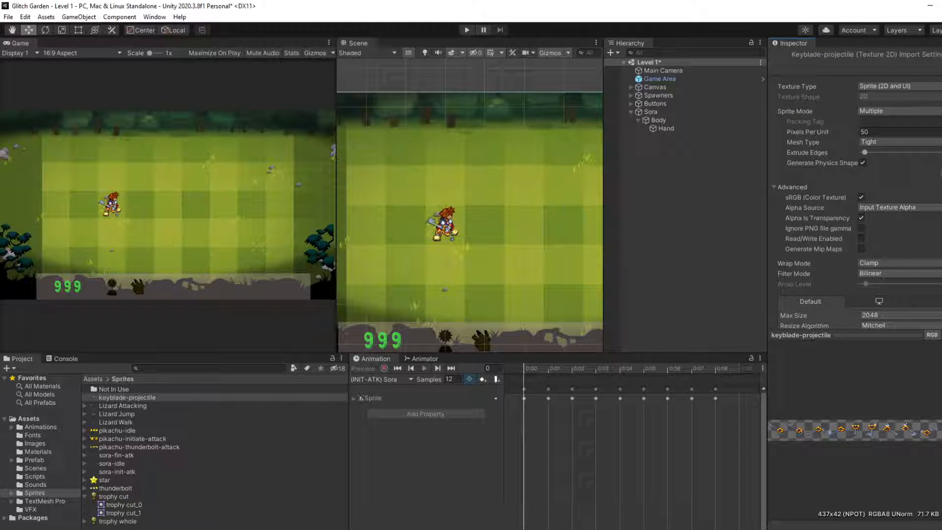
# Step: Slice the keyblade-projectile sheet in the Sprite Editor with Automatic type, Center pivot and Delete Existing method, apply the slices and close the editor
pyautogui.click(941, 173)
pyautogui.scroll(1, 430, 277)
pyautogui.scroll(-1, 412, 263)
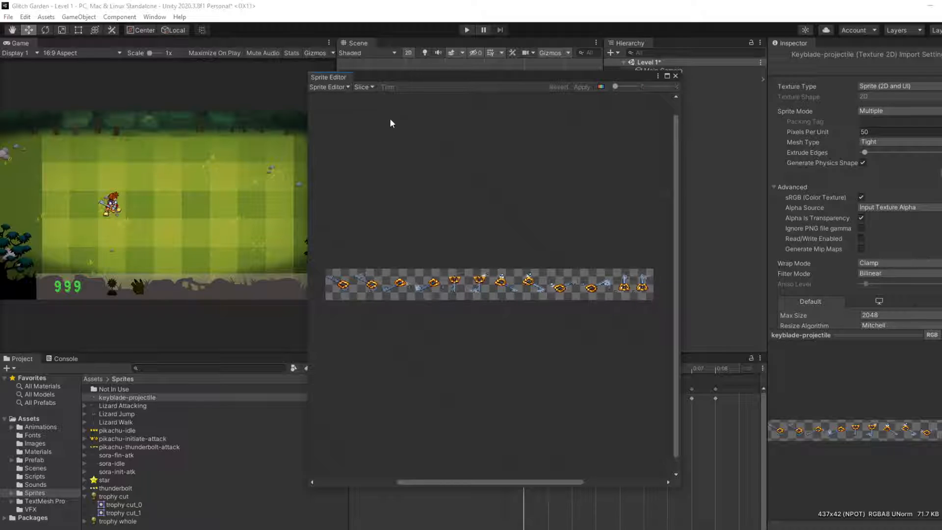
pyautogui.click(363, 87)
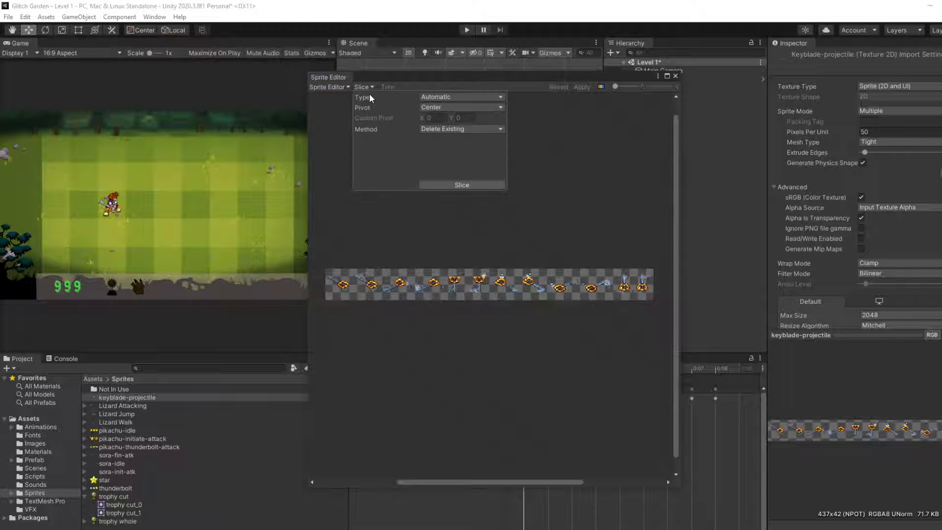
pyautogui.click(466, 185)
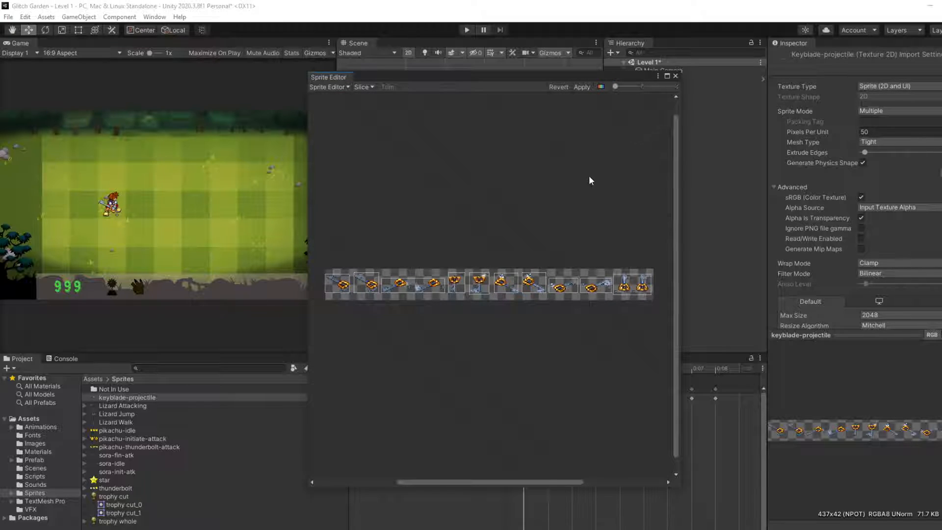
pyautogui.click(581, 87)
pyautogui.click(667, 75)
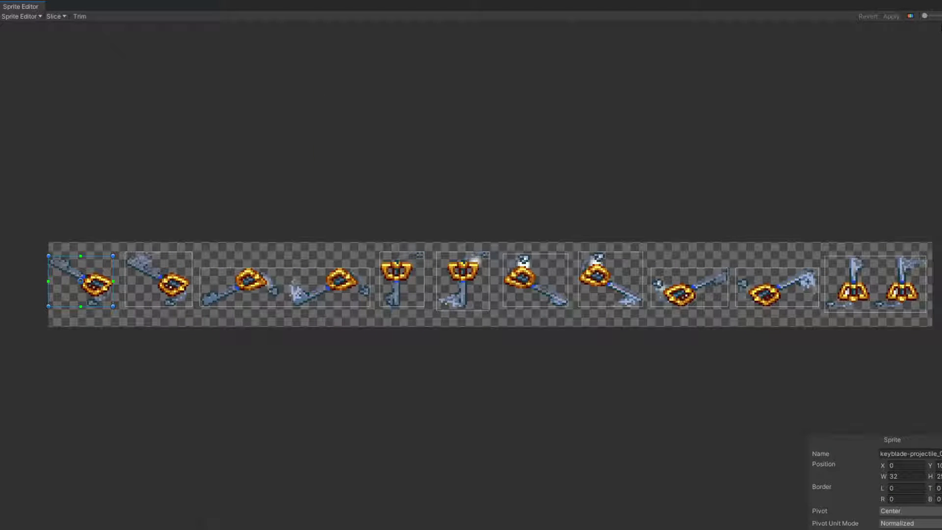
pyautogui.click(941, 6)
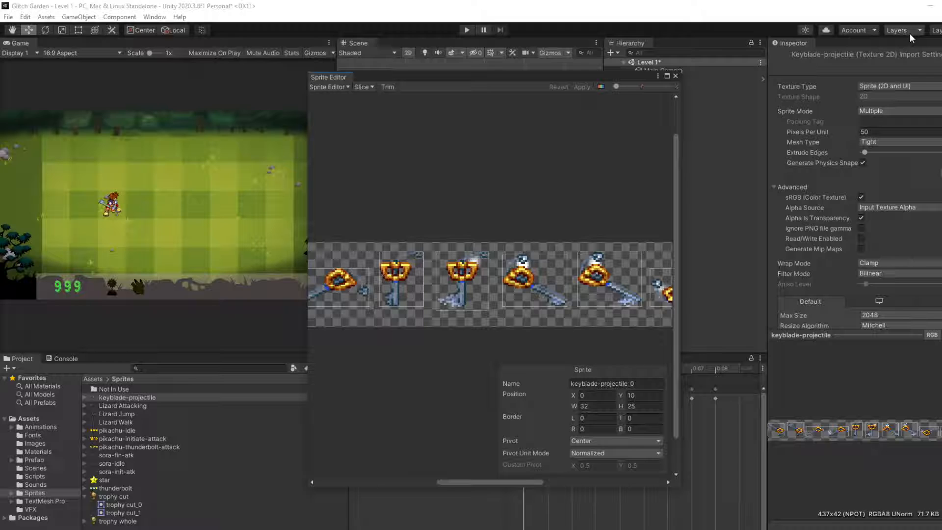
pyautogui.click(679, 77)
# Step: Expand the keyblade-projectile sheet and examine its sliced frames one by one
pyautogui.click(84, 398)
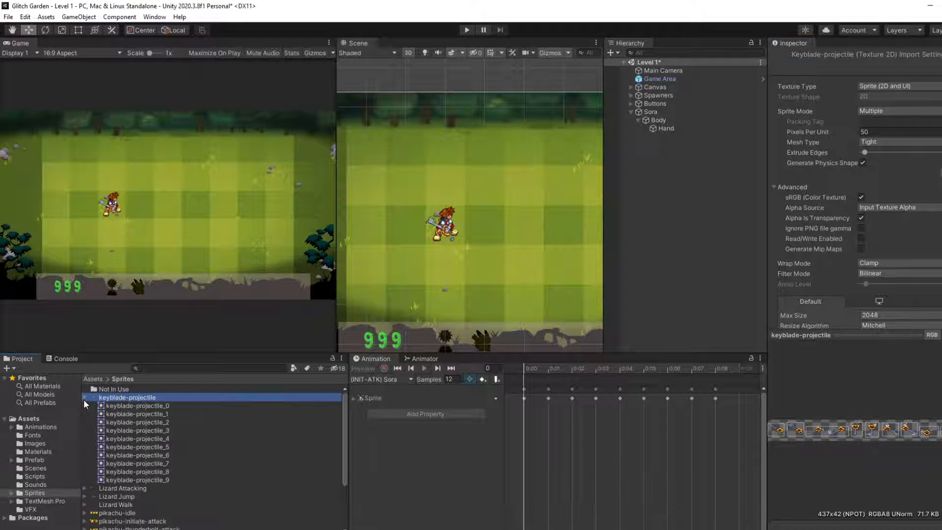
pyautogui.click(119, 406)
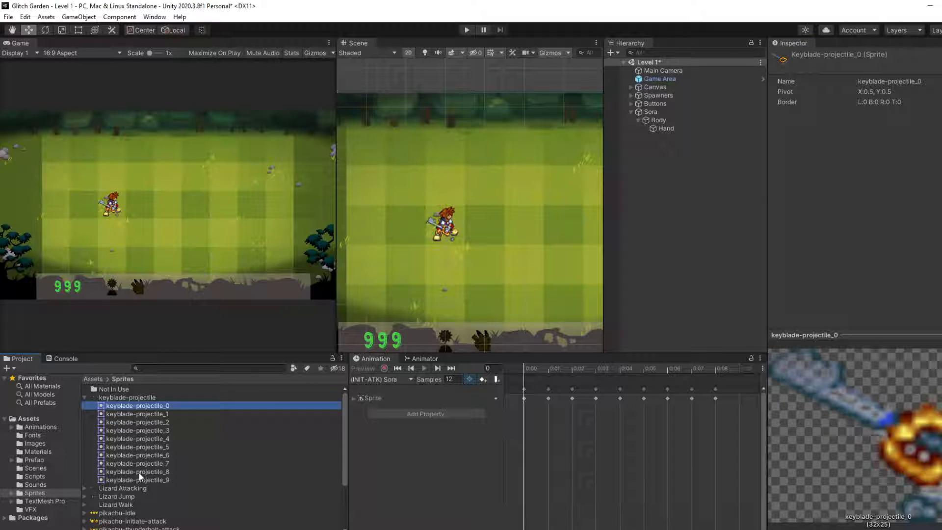
pyautogui.press('Down')
pyautogui.press('Down')
pyautogui.press('Down')
pyautogui.press('Down')
pyautogui.press('Down')
pyautogui.press('Down')
pyautogui.press('Down')
pyautogui.press('Up')
pyautogui.press('Up')
pyautogui.press('Up')
pyautogui.press('Up')
pyautogui.press('Up')
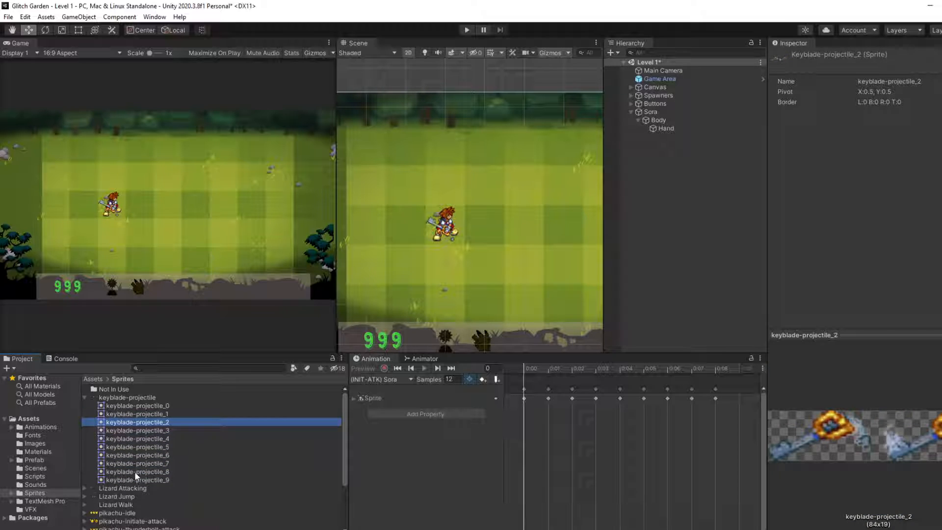
# Step: Reopen the keyblade-projectile sheet in the Sprite Editor and try to narrow the keyblade-projectile_2 slice to a single keyblade
pyautogui.rightClick(123, 398)
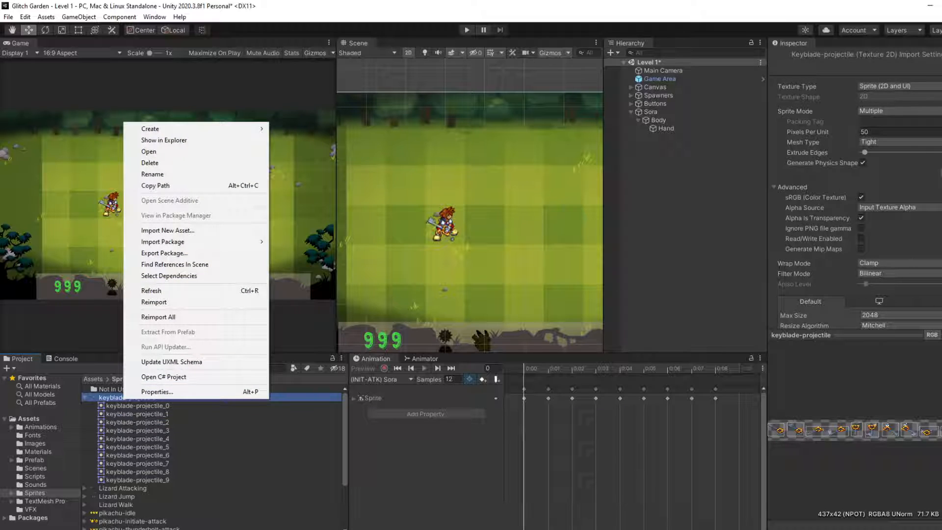
pyautogui.click(941, 173)
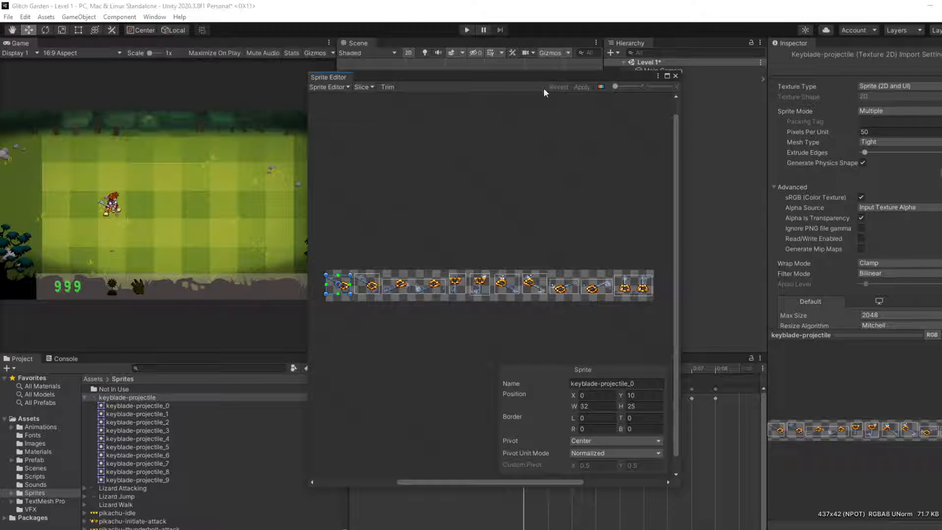
pyautogui.click(363, 87)
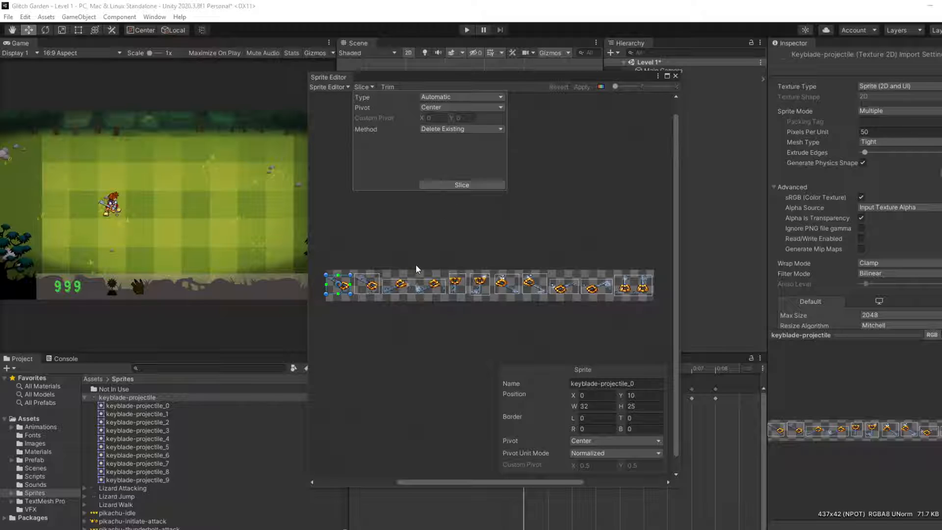
pyautogui.click(434, 289)
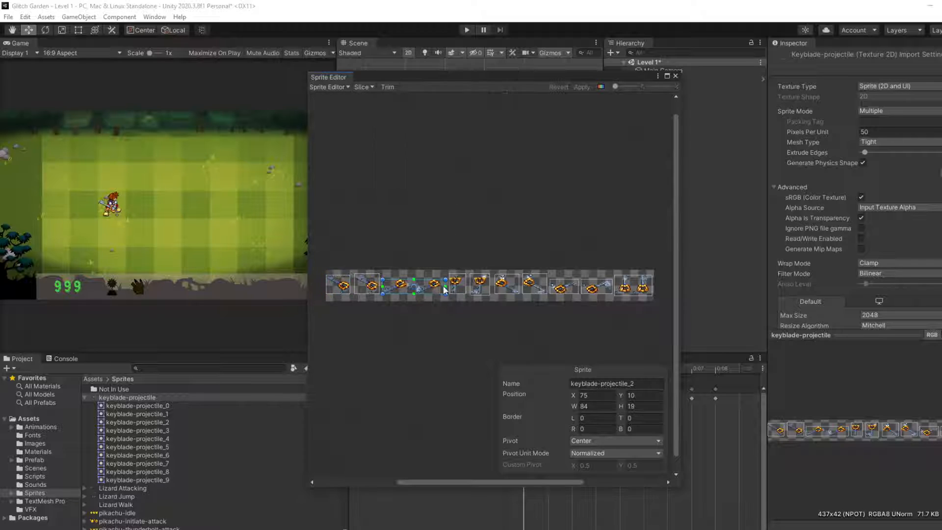
pyautogui.moveTo(443, 287); pyautogui.dragTo(408, 287)
pyautogui.click(428, 304)
pyautogui.click(425, 292)
# Step: Undo the edits made to the keyblade-projectile_2 slice
pyautogui.hotkey('ctrl', 'z')
pyautogui.hotkey('ctrl', 'z')
pyautogui.hotkey('ctrl', 'z')
pyautogui.hotkey('ctrl', 'z')
pyautogui.hotkey('ctrl', 'z')
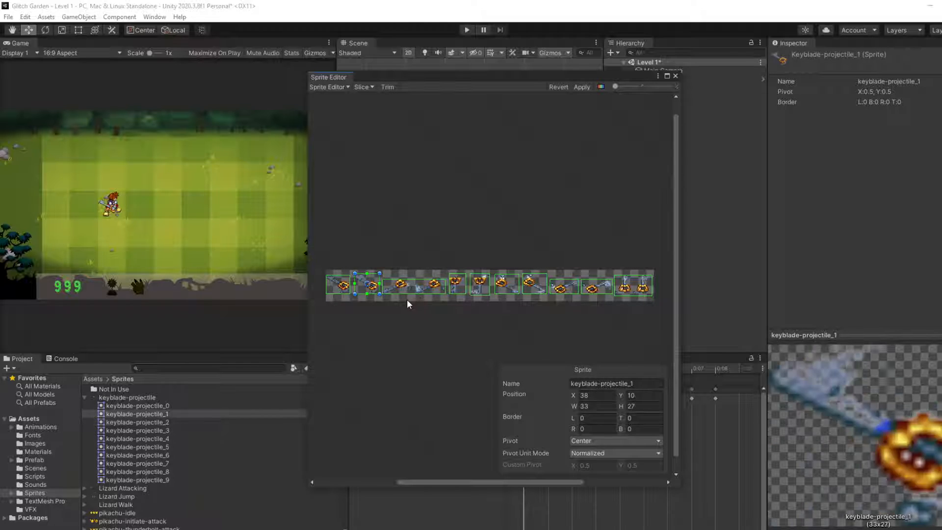
pyautogui.hotkey('ctrl', 'z')
pyautogui.hotkey('ctrl', 'z')
pyautogui.hotkey('ctrl', 'z')
pyautogui.hotkey('ctrl', 'z')
pyautogui.hotkey('ctrl', 'z')
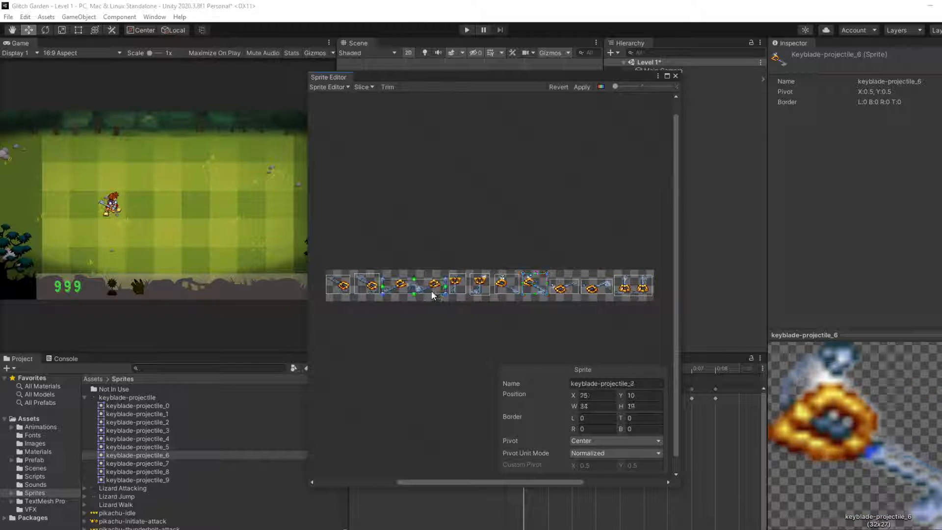
# Step: Re-slice the keyblade-projectile sheet with Automatic type, Center pivot and the Safe method
pyautogui.click(362, 87)
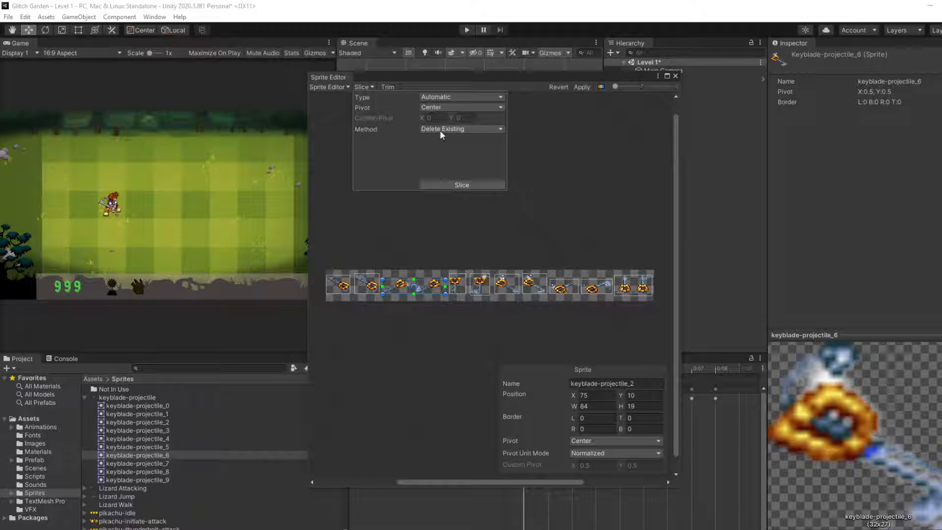
pyautogui.click(336, 87)
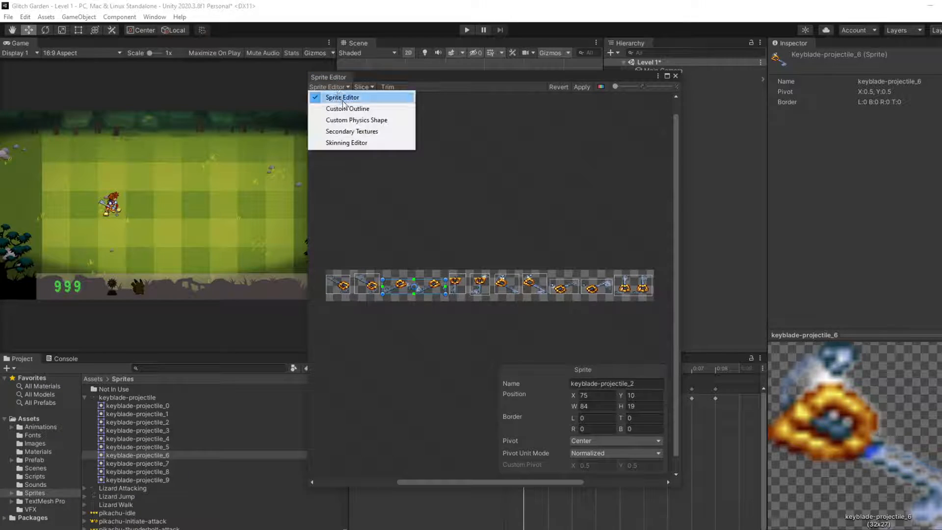
pyautogui.click(522, 217)
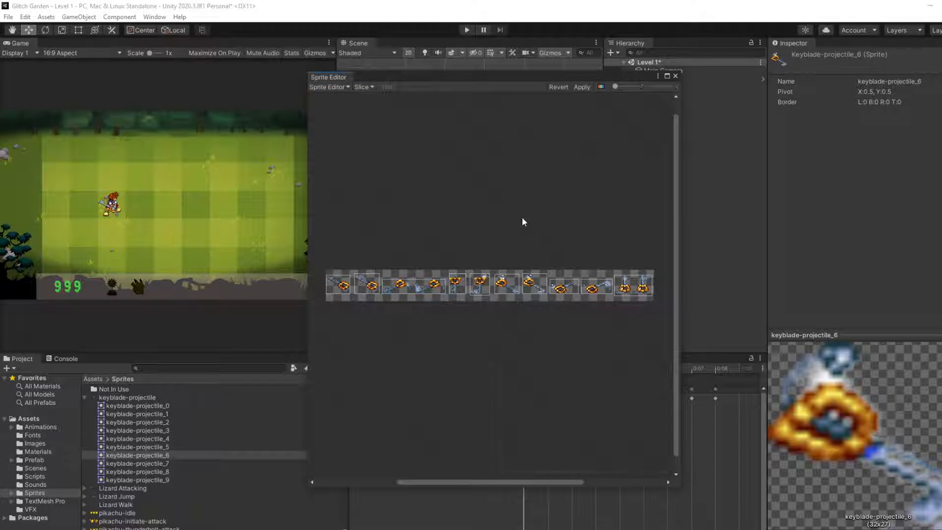
pyautogui.click(362, 87)
pyautogui.click(444, 98)
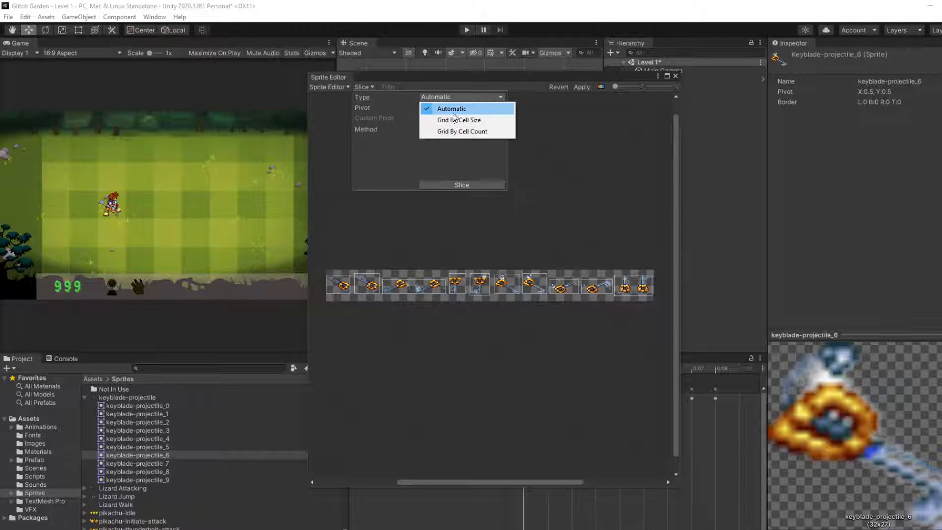
pyautogui.click(454, 130)
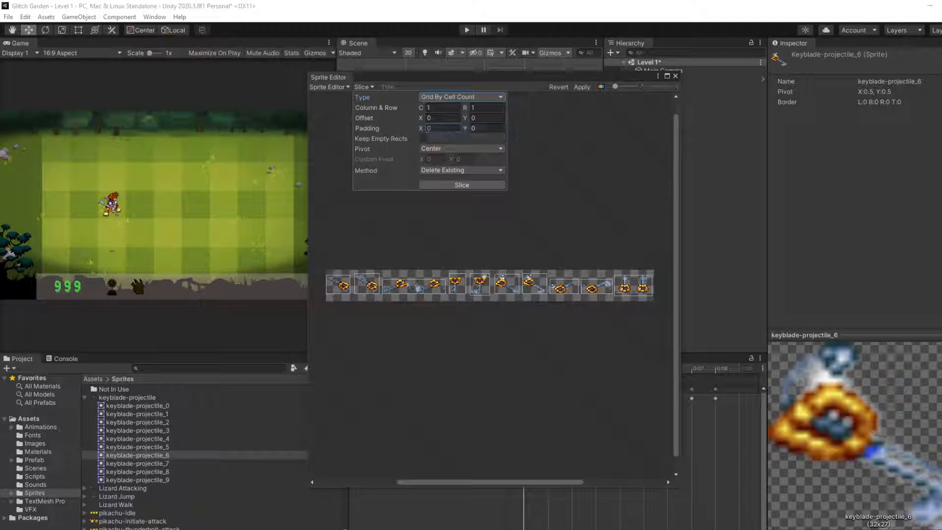
pyautogui.click(454, 97)
pyautogui.click(452, 107)
pyautogui.click(456, 128)
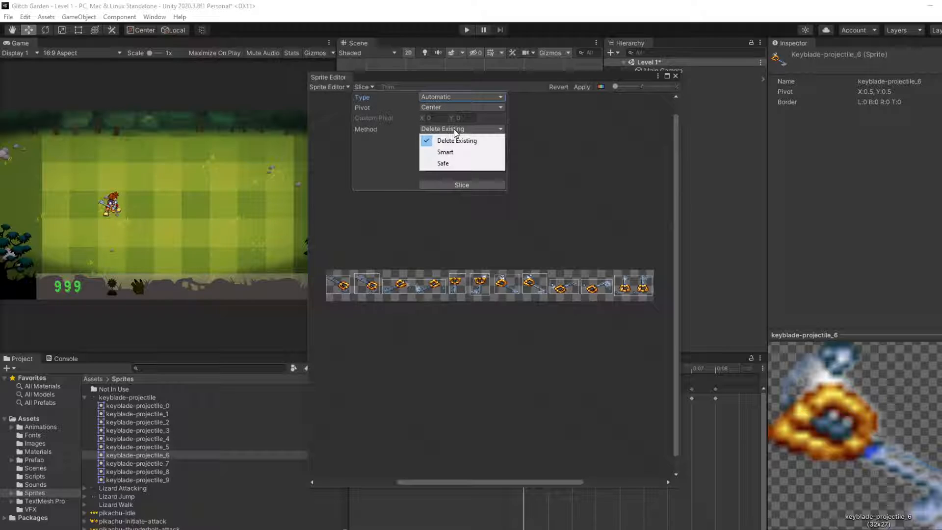
pyautogui.click(461, 164)
pyautogui.click(457, 185)
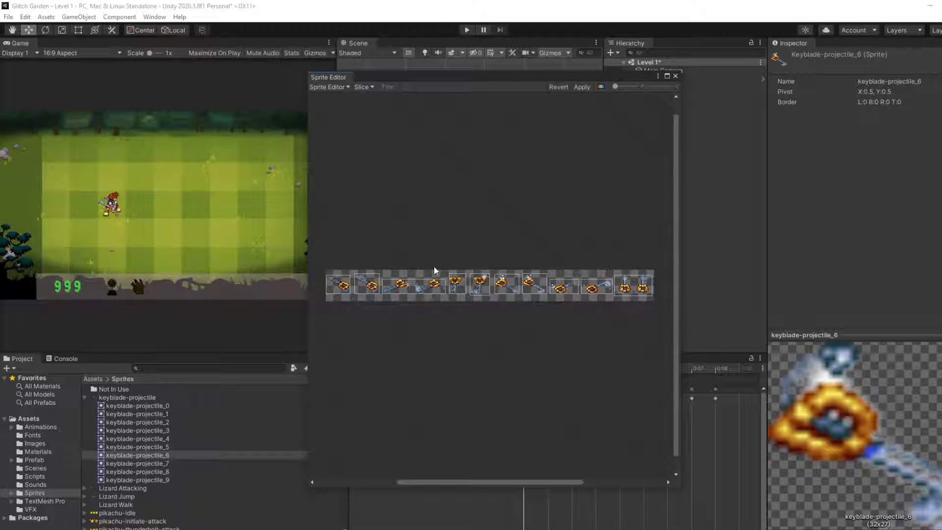
# Step: Try to shift the keyblade-projectile_2 pivot onto its first keyblade and narrow the slice around it, then undo both edits
pyautogui.click(430, 291)
pyautogui.scroll(3, 429, 291)
pyautogui.scroll(3, 388, 300)
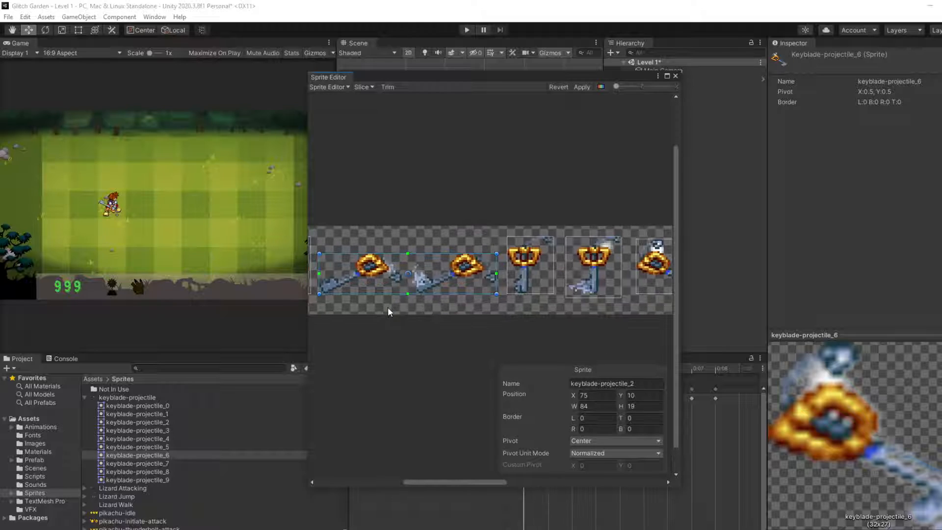
pyautogui.moveTo(417, 273); pyautogui.dragTo(367, 270)
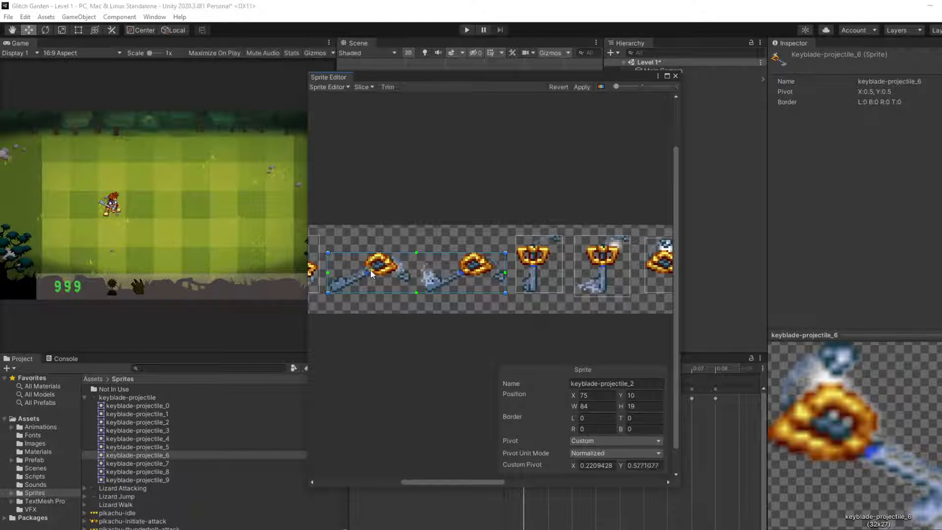
pyautogui.moveTo(505, 274); pyautogui.dragTo(409, 273)
pyautogui.hotkey('ctrl', 'z')
pyautogui.hotkey('ctrl', 'z')
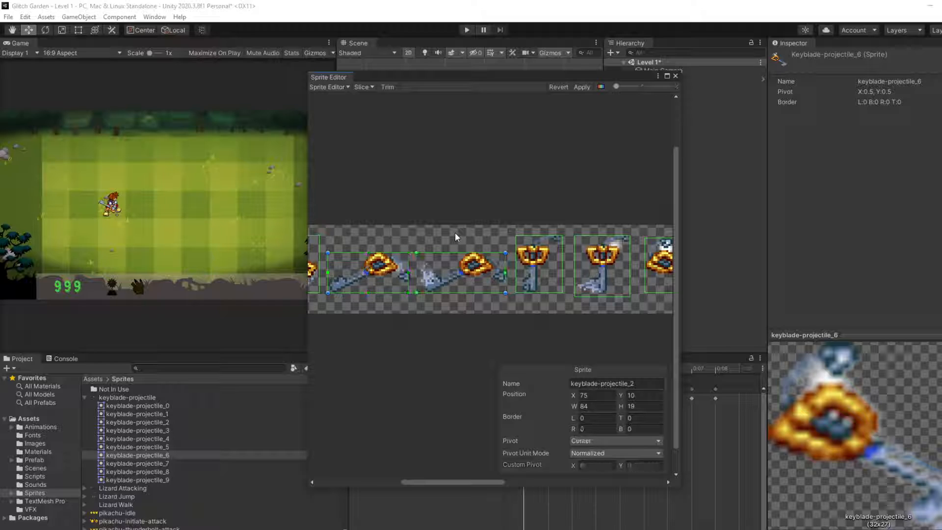
# Step: Revert the unapplied slice edits on the keyblade-projectile sheet and close the Sprite Editor
pyautogui.scroll(-8, 456, 233)
pyautogui.scroll(-5, 454, 237)
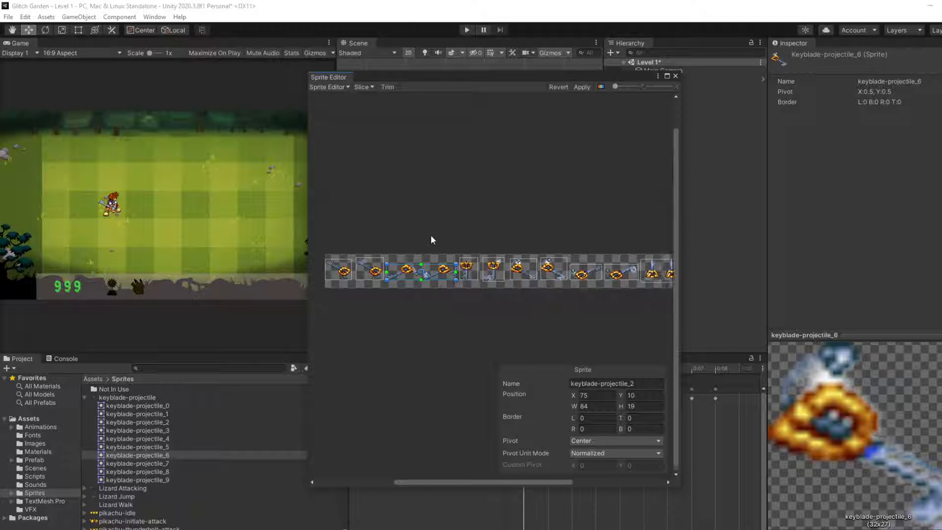
pyautogui.click(363, 87)
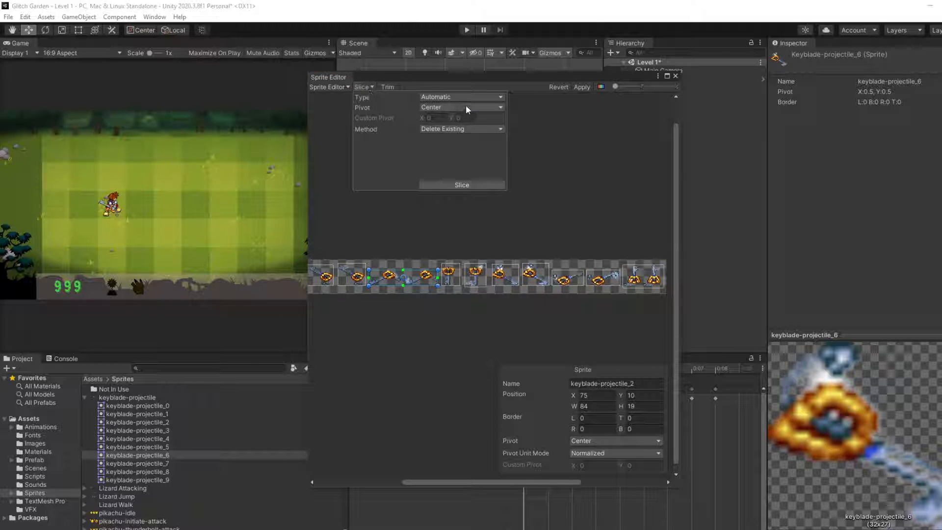
pyautogui.click(545, 98)
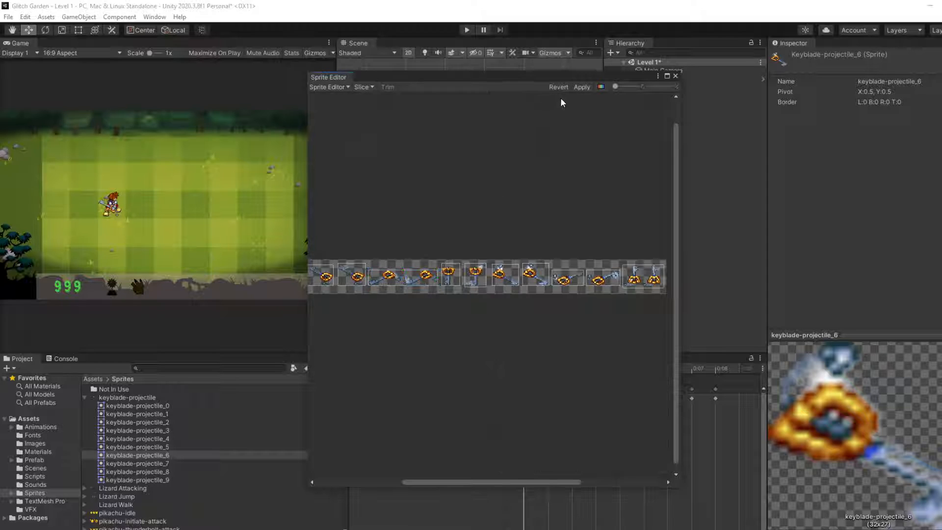
pyautogui.click(559, 88)
pyautogui.scroll(-2, 384, 253)
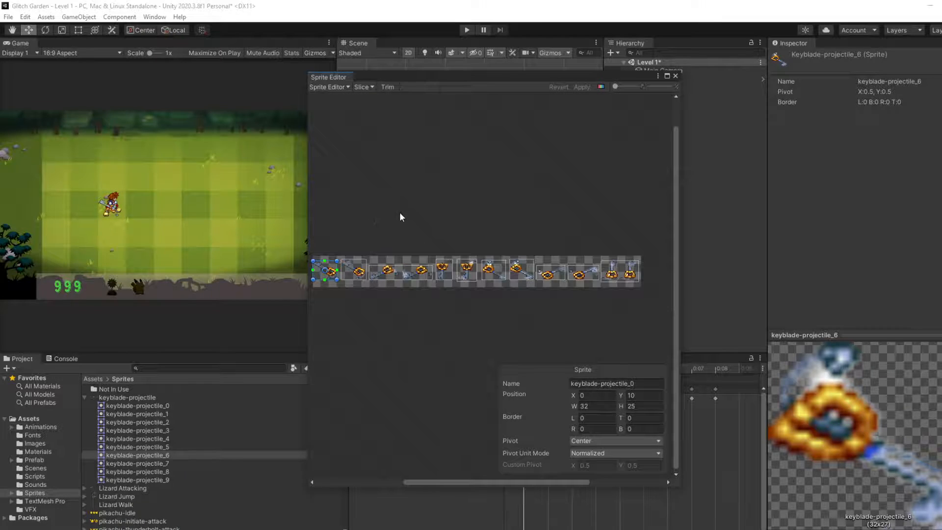
pyautogui.moveTo(400, 216); pyautogui.dragTo(435, 213, button='middle')
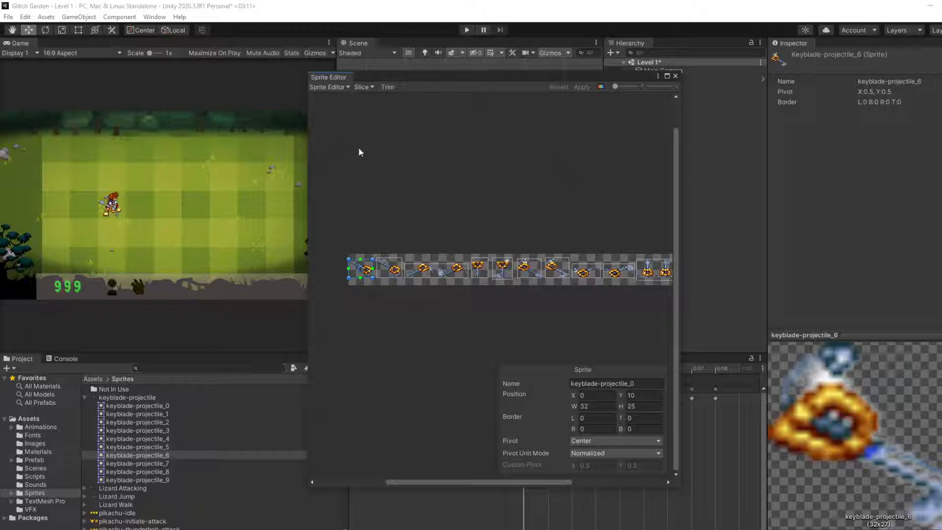
pyautogui.click(667, 76)
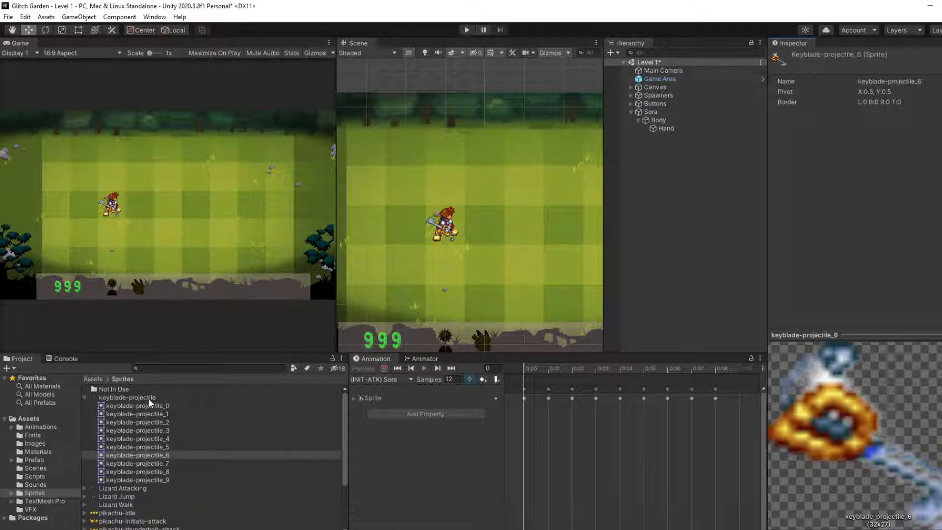
# Step: Set the keyblade-projectile sheet's Sprite Mode to Single and apply the import settings
pyautogui.click(127, 397)
pyautogui.click(870, 112)
pyautogui.click(885, 123)
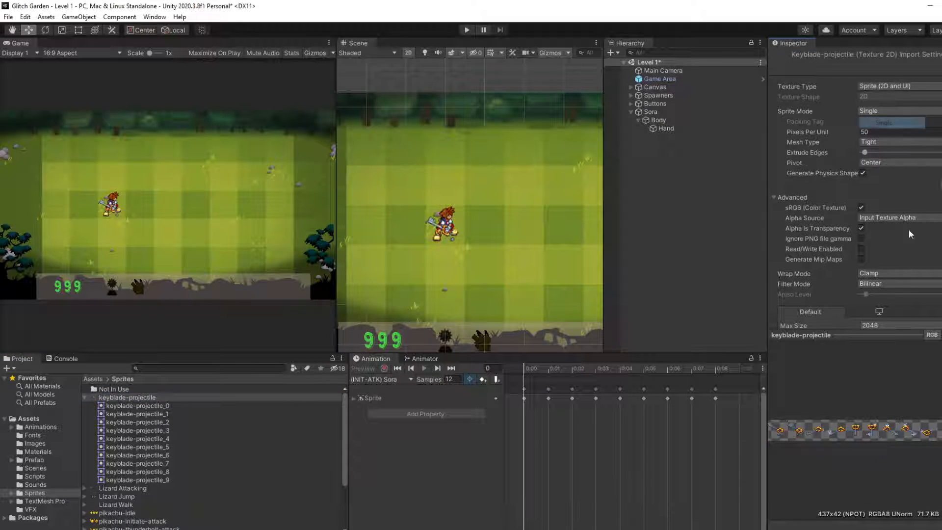
pyautogui.scroll(-5, 909, 230)
pyautogui.click(941, 296)
pyautogui.click(128, 398)
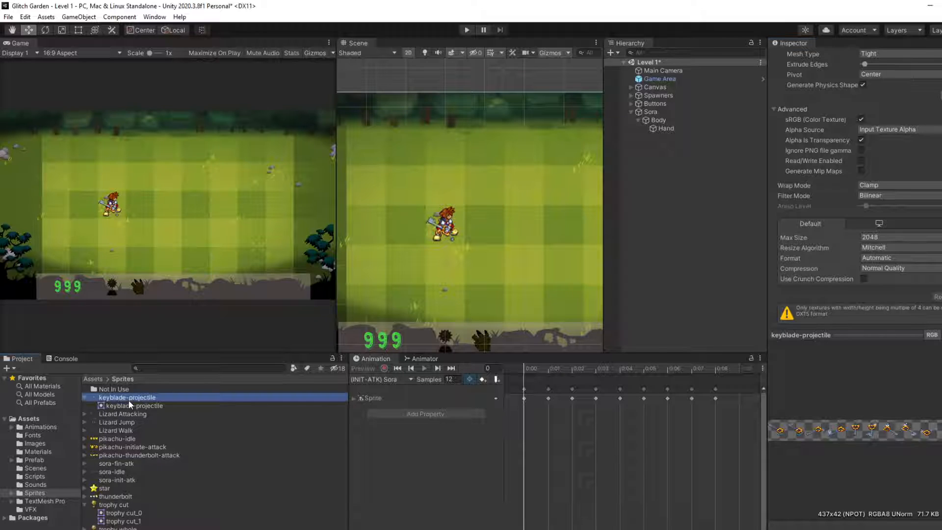
# Step: Set the keyblade-projectile sheet's Sprite Mode back to Multiple, apply the change and reopen the sheet in the Sprite Editor
pyautogui.click(897, 112)
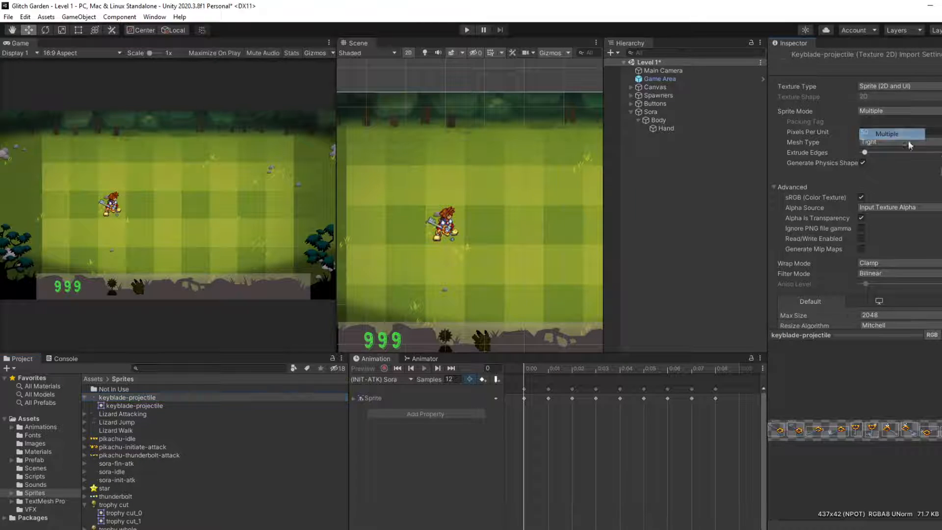
pyautogui.click(883, 131)
pyautogui.click(939, 173)
pyautogui.click(523, 304)
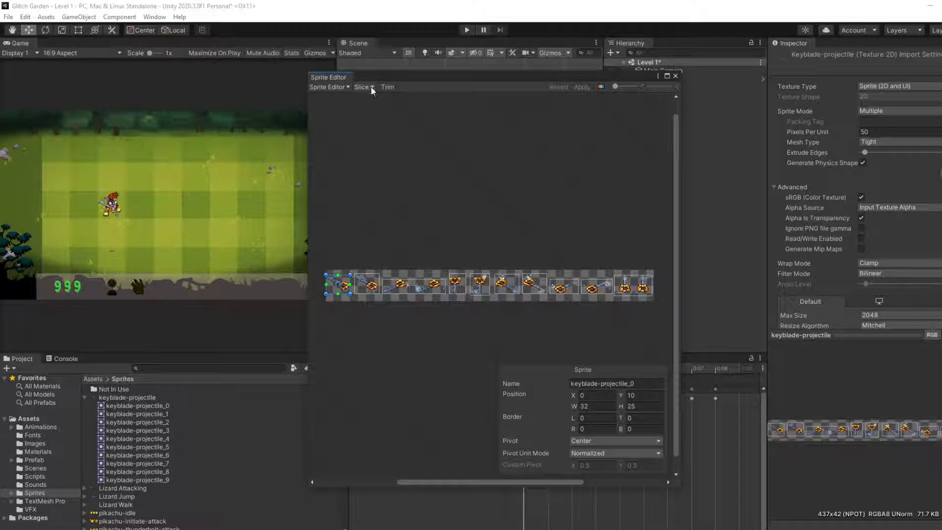
# Step: Slice the keyblade-projectile sheet by grid cell size using cells 56 by 42 pixels, deleting the existing slices
pyautogui.click(371, 87)
pyautogui.click(463, 97)
pyautogui.click(449, 119)
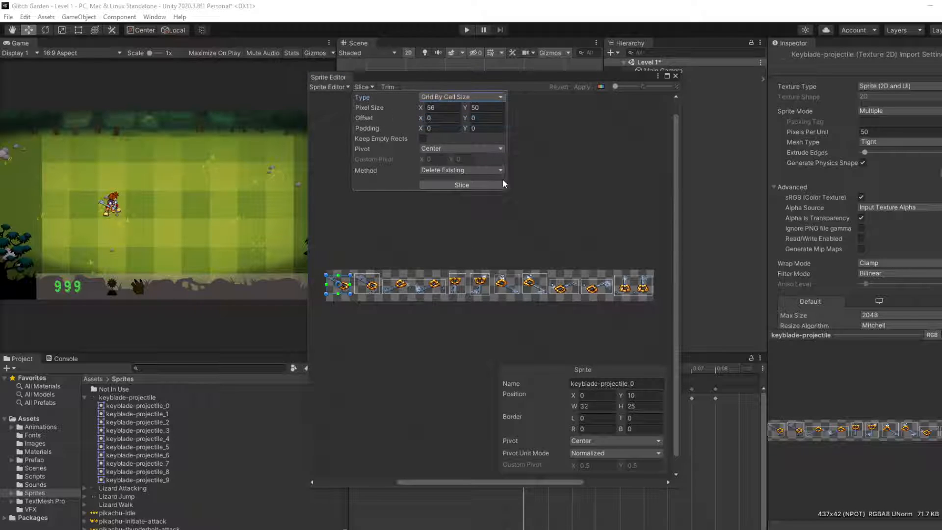
pyautogui.click(461, 186)
pyautogui.click(461, 185)
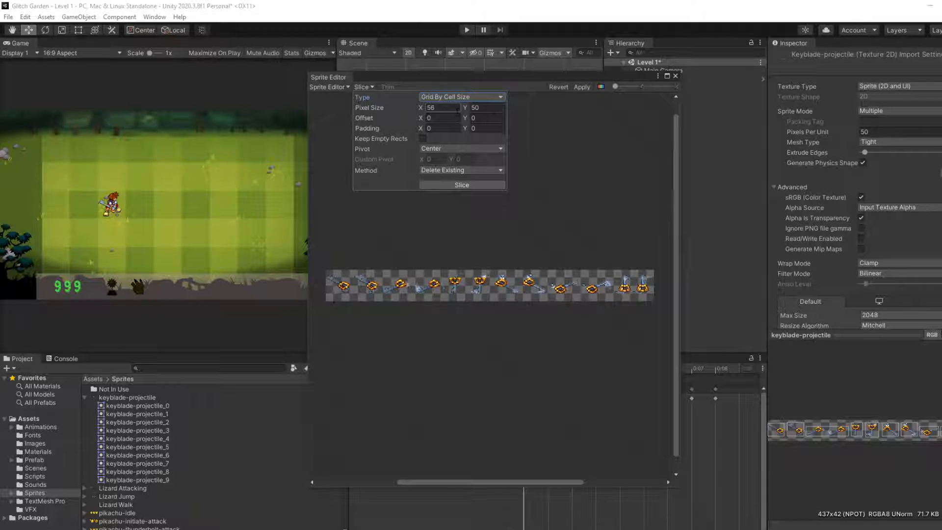
pyautogui.click(486, 107)
pyautogui.write('42')
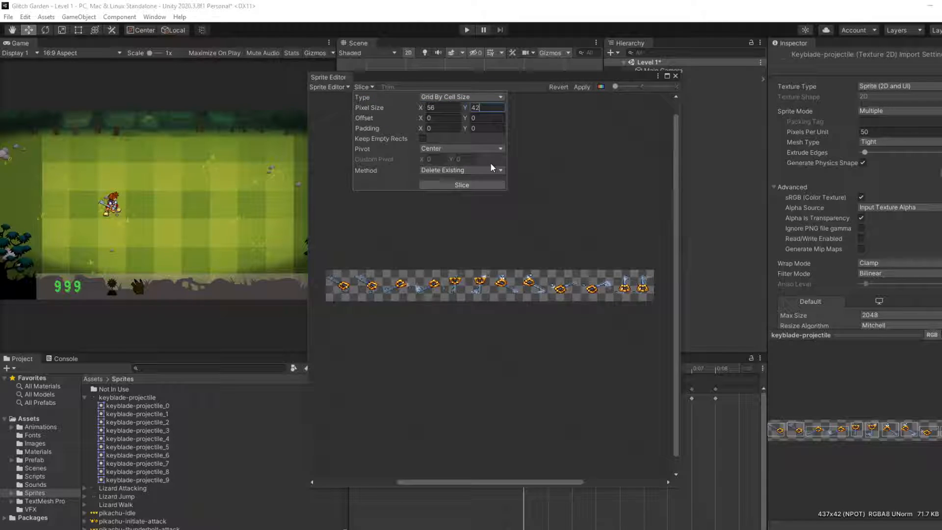
pyautogui.click(462, 185)
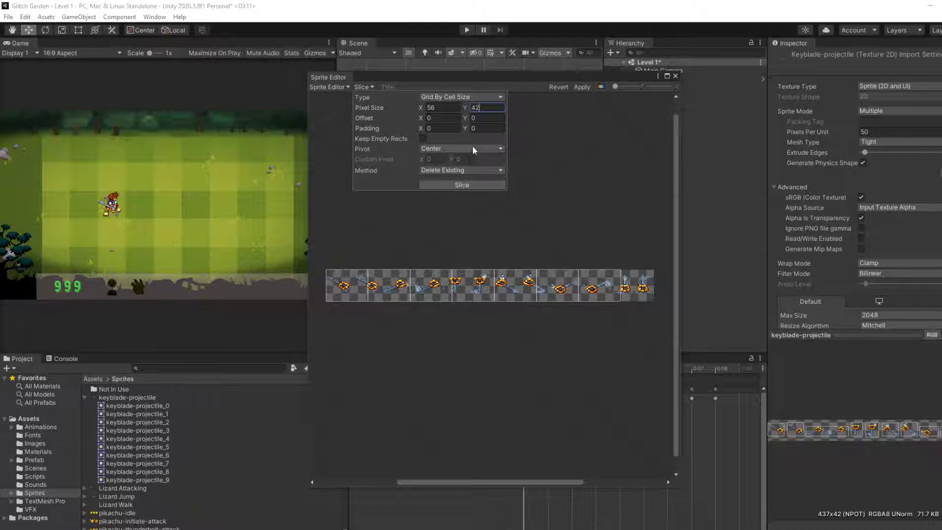
pyautogui.click(564, 128)
pyautogui.click(364, 88)
pyautogui.click(466, 98)
pyautogui.click(449, 131)
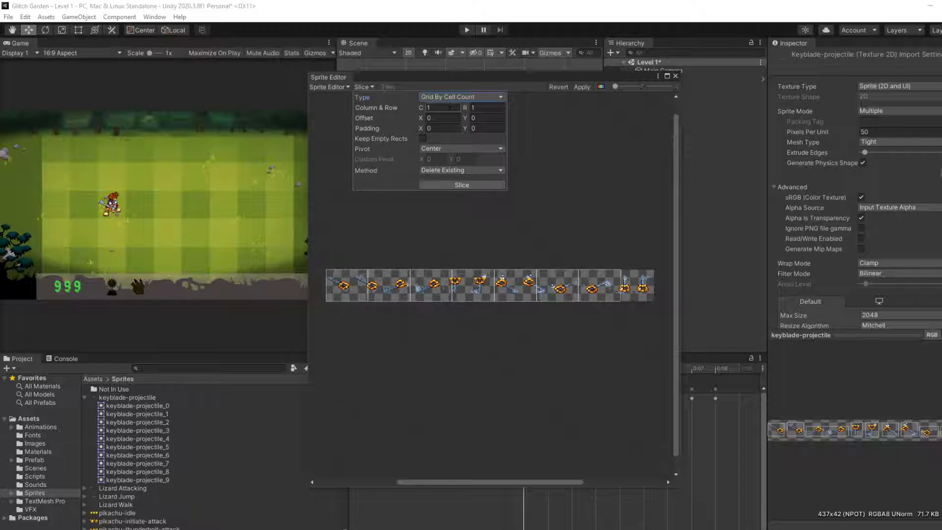
# Step: Slice the keyblade-projectile sheet with Automatic type, Center pivot and Smart method, and set the method back to Delete Existing
pyautogui.click(462, 97)
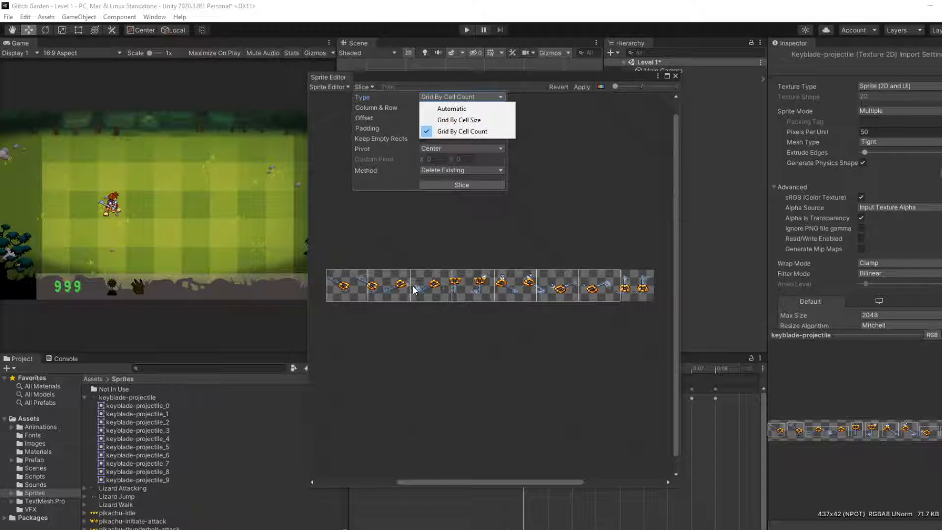
pyautogui.click(460, 111)
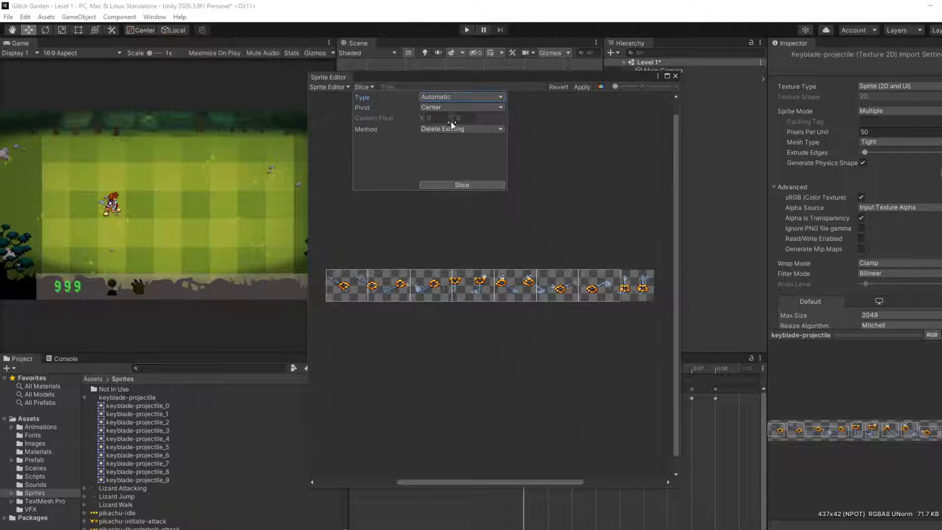
pyautogui.click(452, 108)
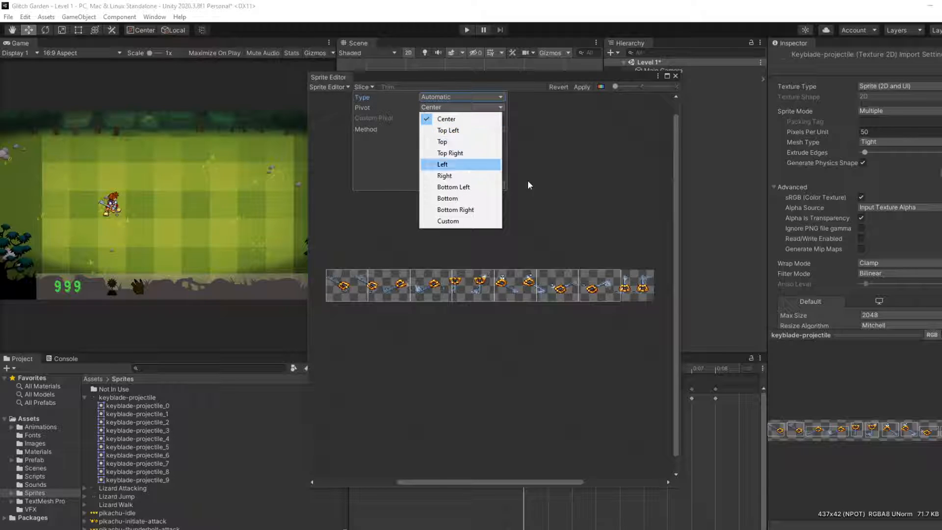
pyautogui.click(587, 197)
pyautogui.click(368, 88)
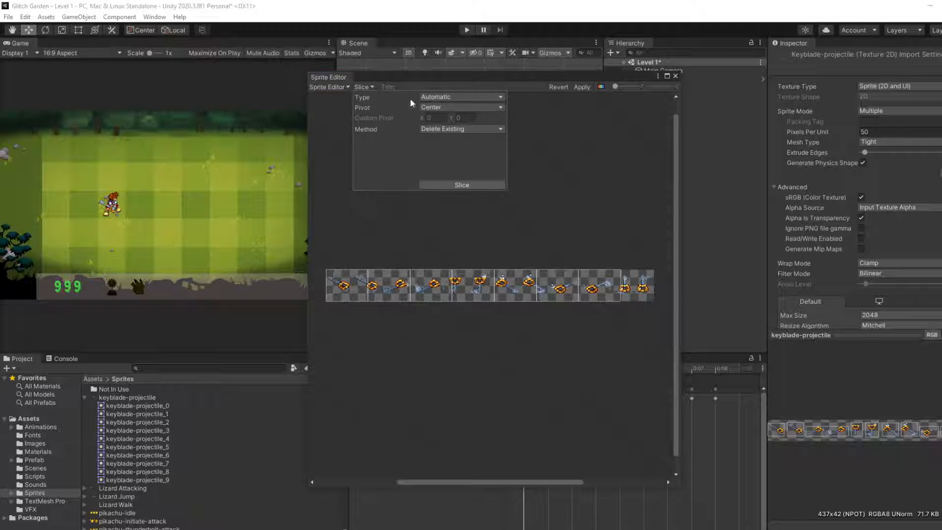
pyautogui.click(452, 129)
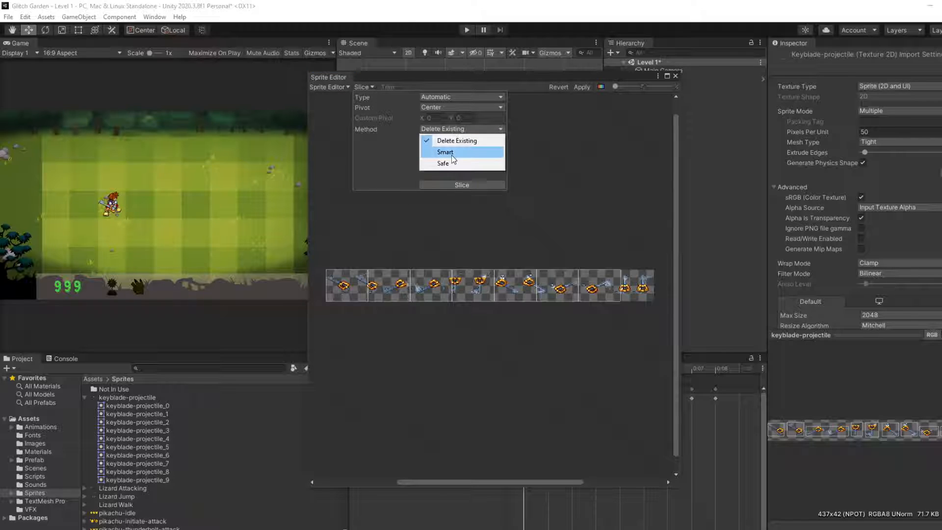
pyautogui.click(444, 164)
pyautogui.click(455, 129)
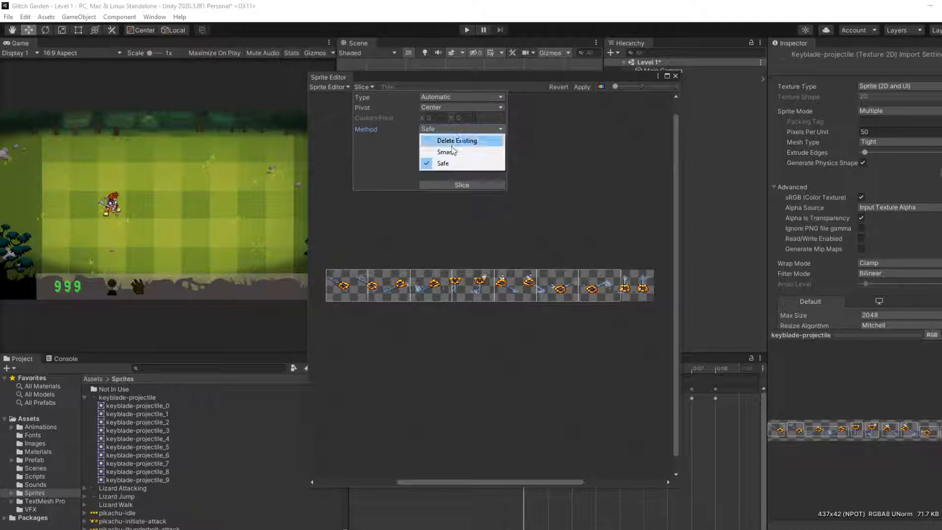
pyautogui.click(447, 152)
pyautogui.click(453, 185)
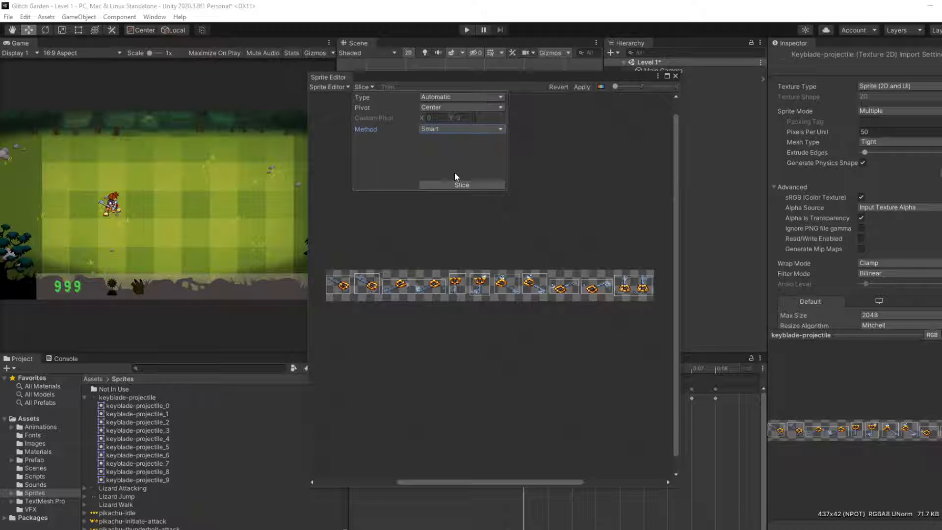
pyautogui.click(456, 129)
pyautogui.click(449, 137)
# Step: Select the keyblade-projectile_9 slice around the last two keyblades and narrow it from its outer edge to a width of 48
pyautogui.scroll(1, 403, 300)
pyautogui.scroll(2, 409, 281)
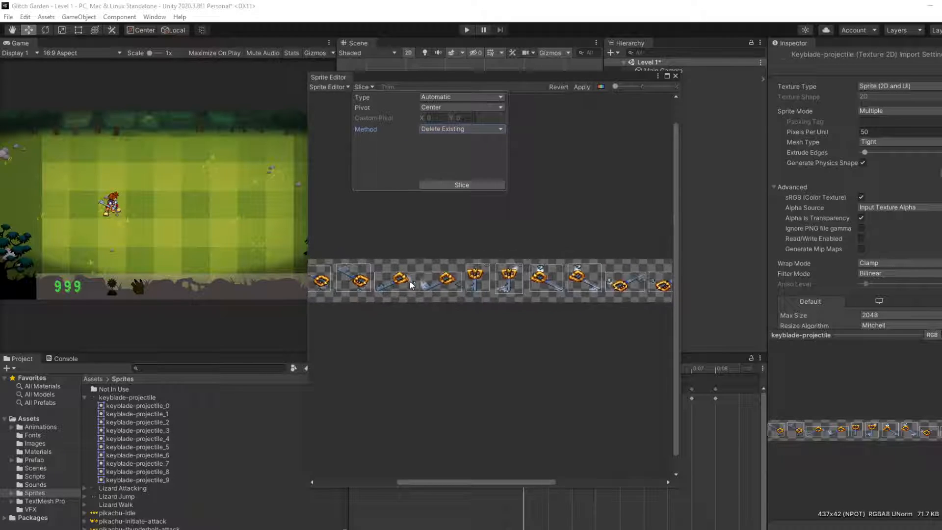
pyautogui.moveTo(473, 282); pyautogui.dragTo(492, 288, button='middle')
pyautogui.scroll(-1, 408, 296)
pyautogui.scroll(3, 551, 303)
pyautogui.scroll(-2, 465, 296)
pyautogui.scroll(-3, 514, 288)
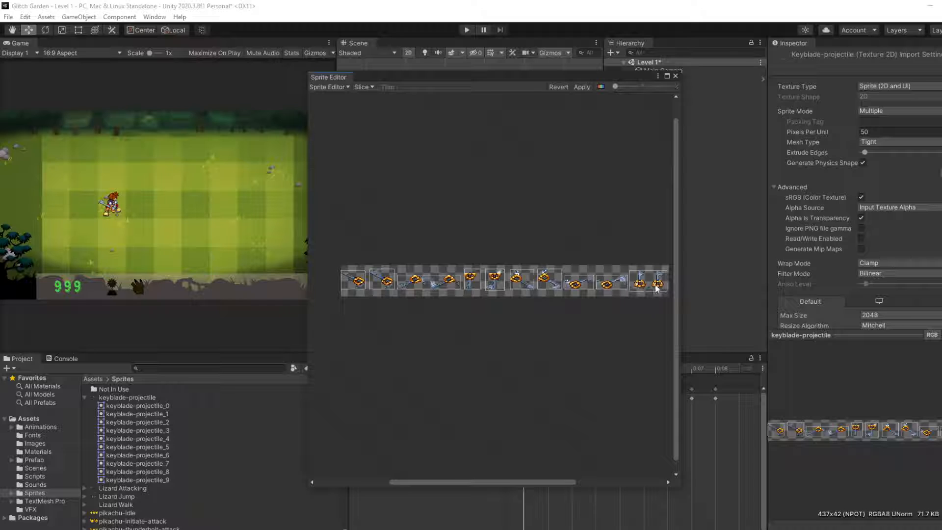
pyautogui.scroll(2, 657, 288)
pyautogui.moveTo(651, 285); pyautogui.dragTo(595, 296, button='middle')
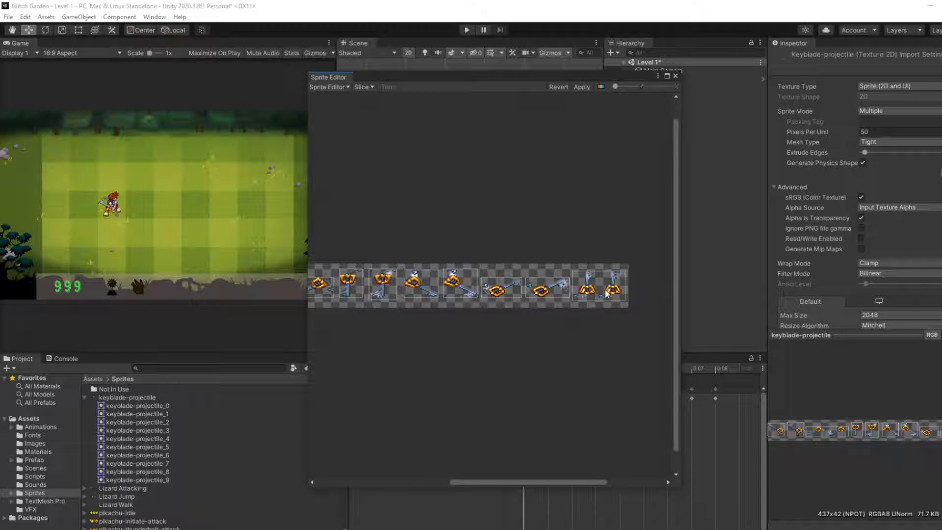
pyautogui.scroll(3, 607, 293)
pyautogui.click(608, 293)
pyautogui.moveTo(608, 293); pyautogui.dragTo(512, 297, button='middle')
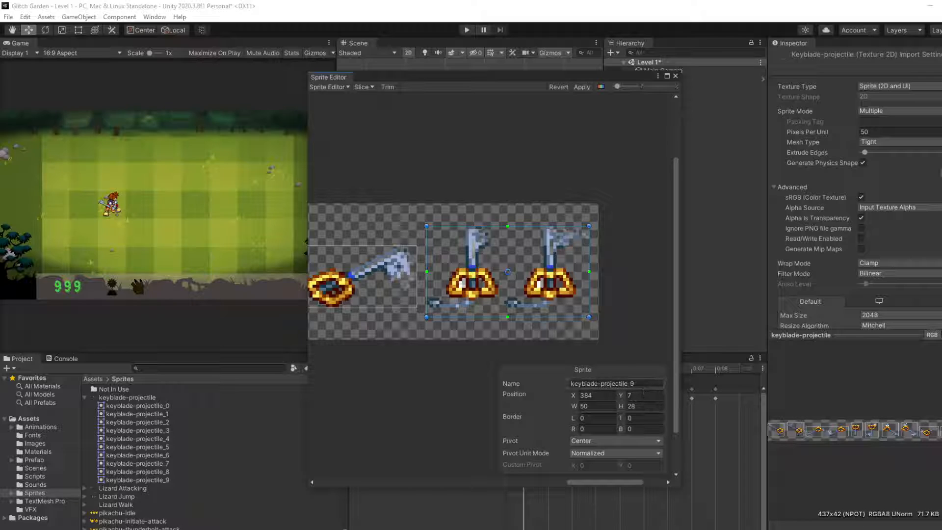
pyautogui.moveTo(589, 270)
pyautogui.mouseDown()
pyautogui.moveTo(505, 269)
pyautogui.moveTo(599, 274)
pyautogui.moveTo(583, 273)
pyautogui.mouseUp()
pyautogui.click(363, 87)
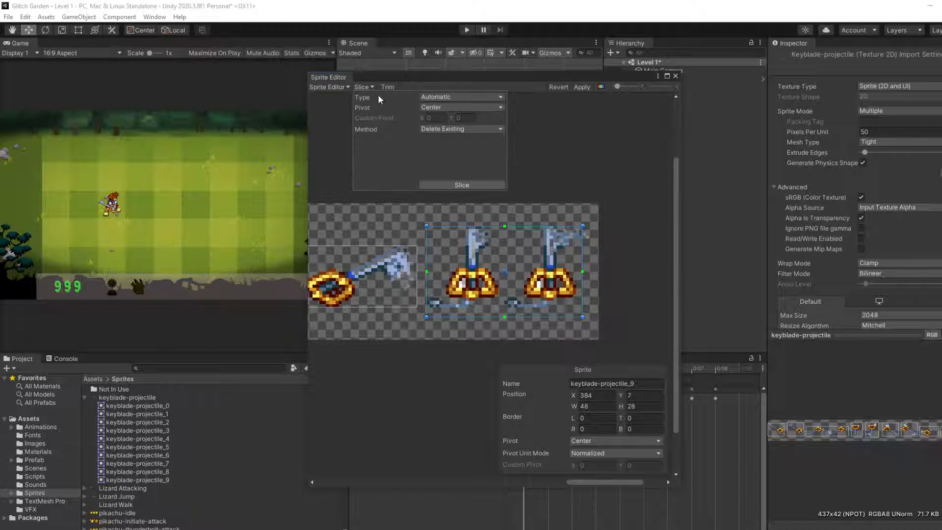
pyautogui.click(446, 97)
pyautogui.click(445, 101)
# Step: Switch the Sprite Editor to Custom Outline, applying the pending slice changes, and select the first two keyblade slices in turn
pyautogui.click(330, 88)
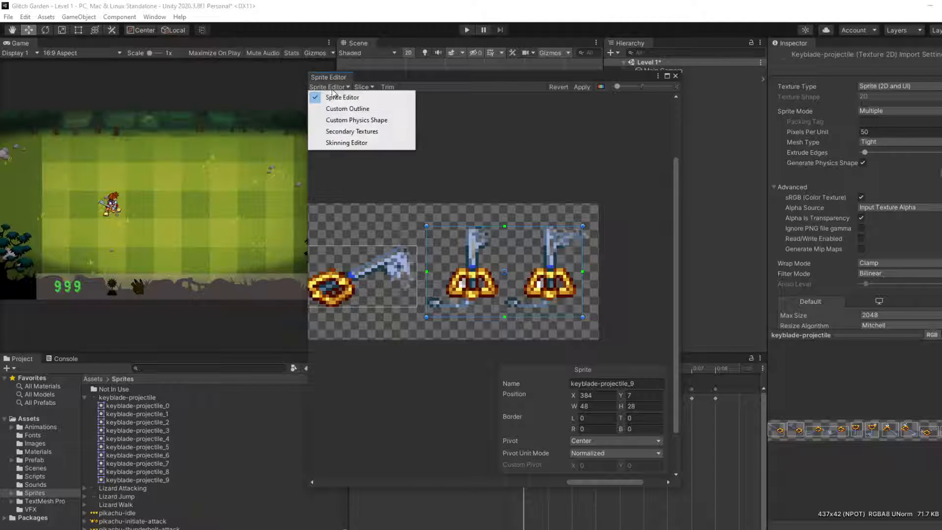
pyautogui.click(346, 109)
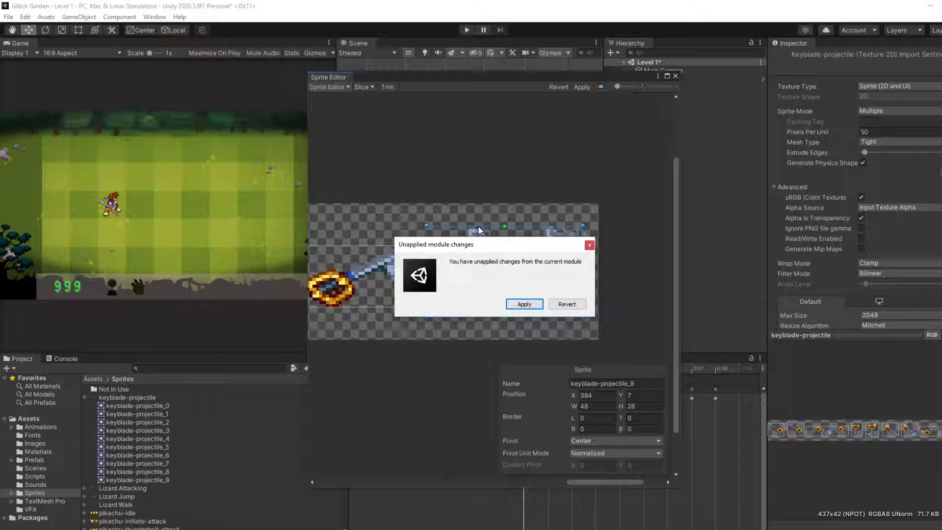
pyautogui.click(524, 304)
pyautogui.scroll(-4, 432, 272)
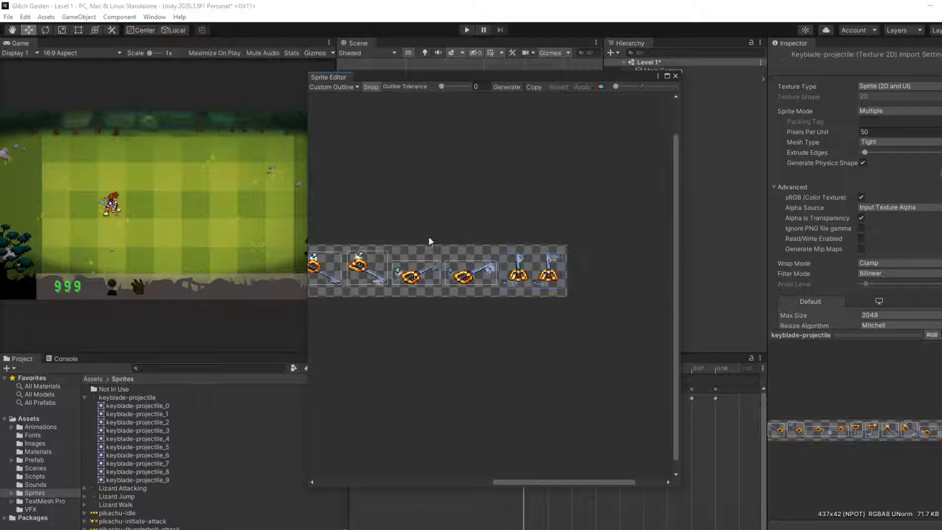
pyautogui.scroll(-5, 449, 210)
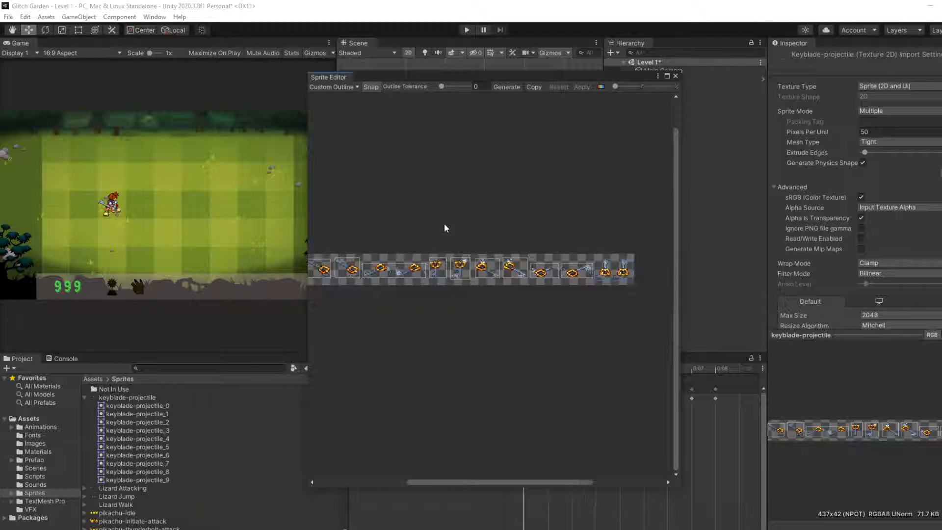
pyautogui.scroll(3, 456, 234)
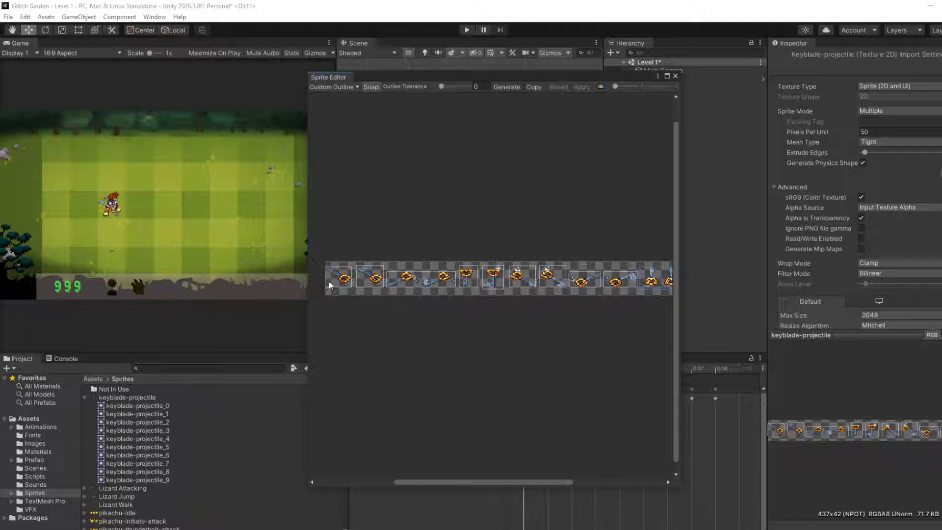
pyautogui.click(341, 278)
pyautogui.click(368, 275)
# Step: Try the Skinning Editor mode and return the Sprite Editor to its standard slicing mode
pyautogui.click(331, 87)
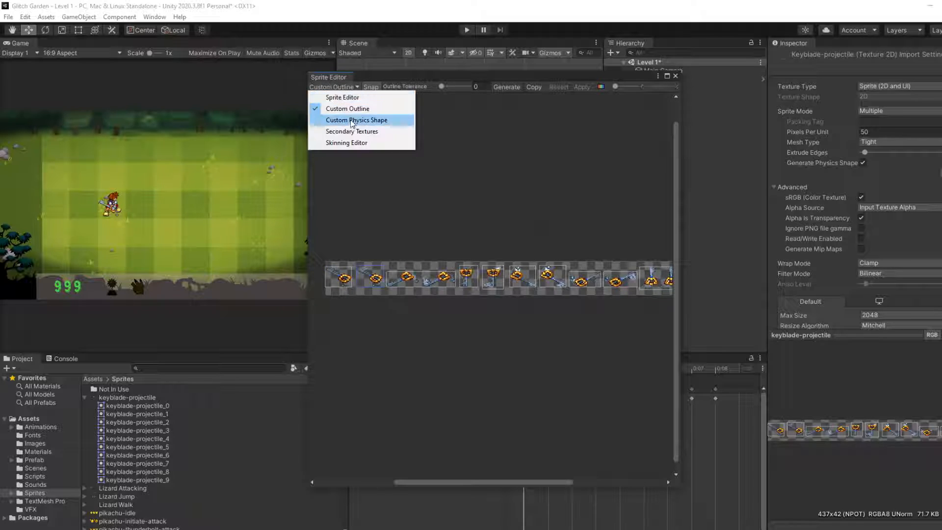
pyautogui.click(340, 143)
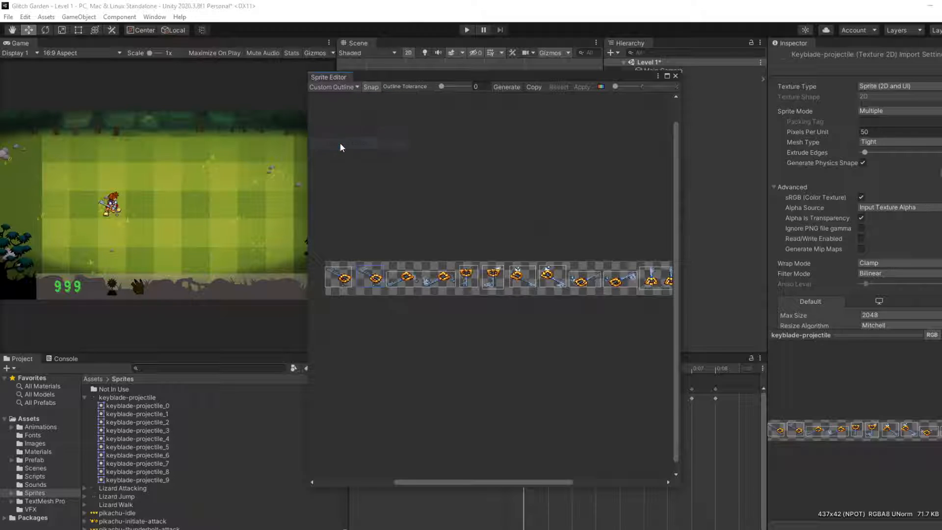
pyautogui.click(339, 87)
pyautogui.click(346, 97)
pyautogui.click(364, 87)
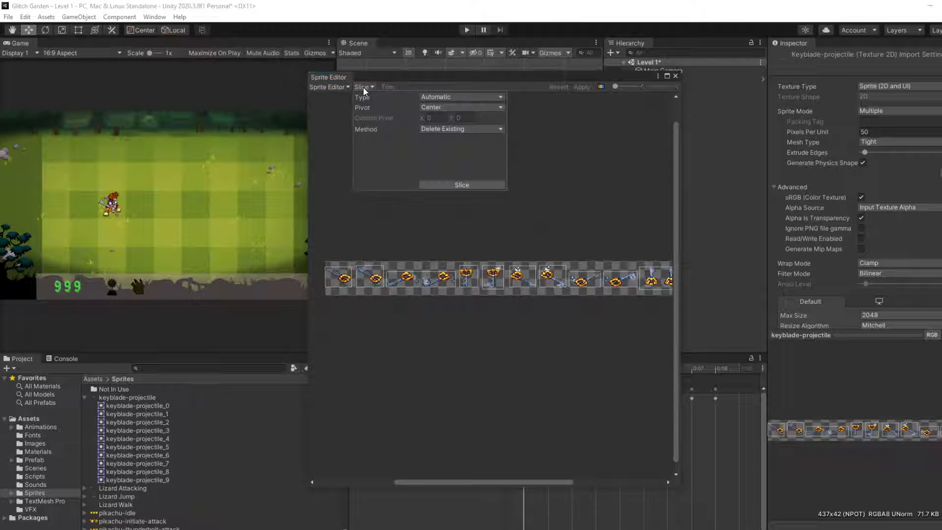
pyautogui.click(578, 167)
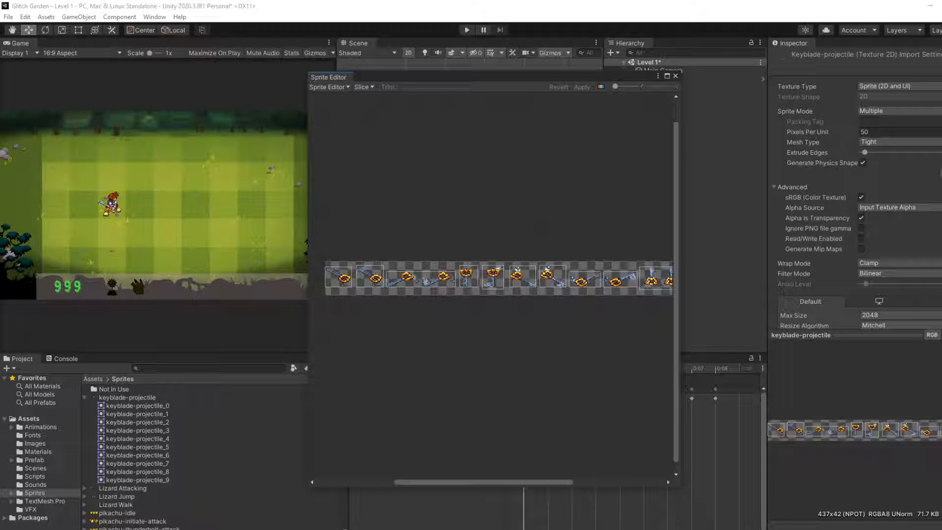
# Step: Switch to the web browser and search Google for "manual way to trim the spritesheet in unity"
pyautogui.hotkey('alt', 'Tab')
pyautogui.click(505, 12)
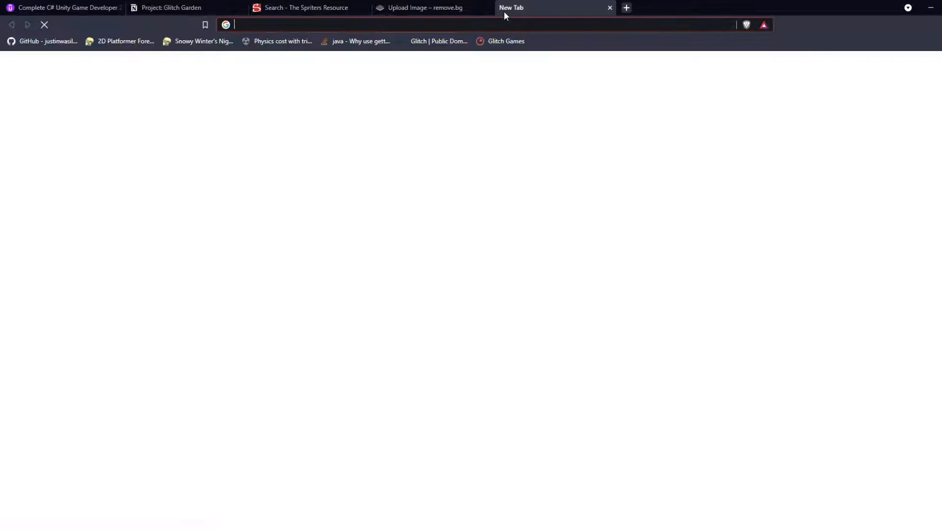
pyautogui.write('manual way to')
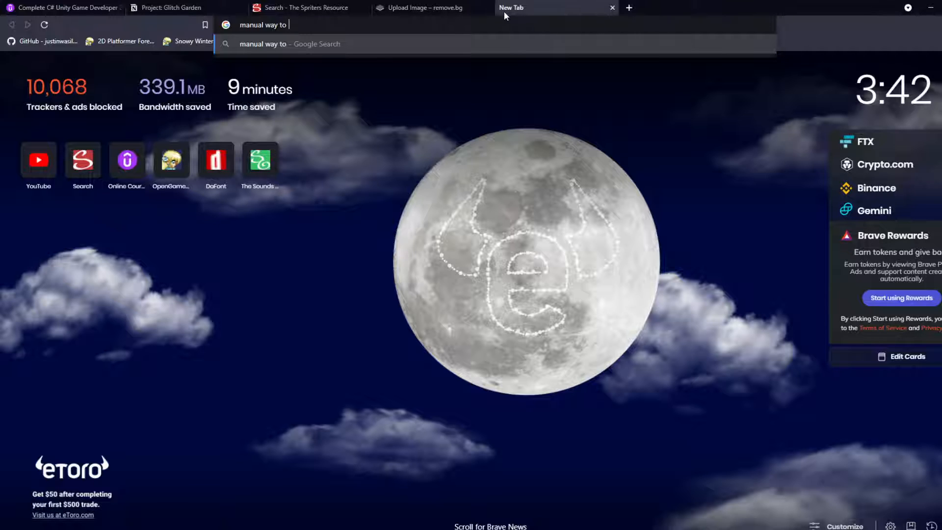
pyautogui.write('trim')
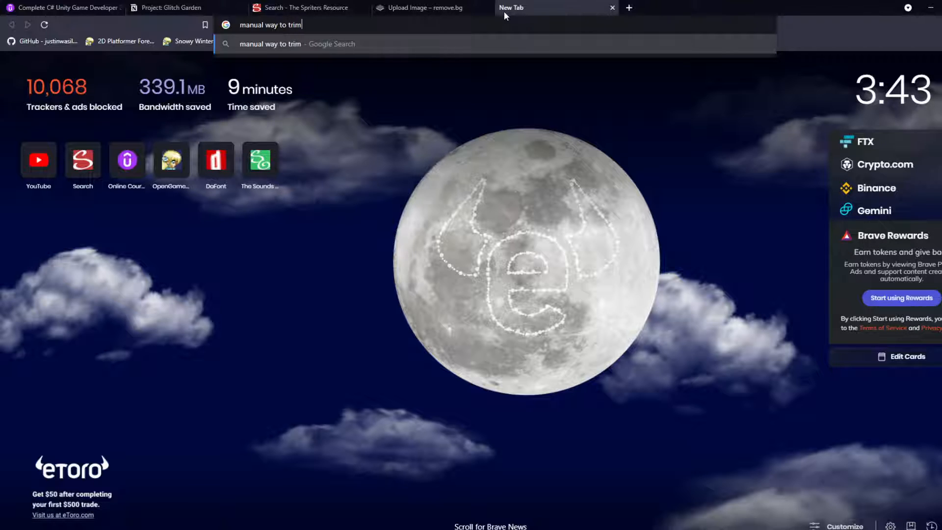
pyautogui.write(' the spriteshee')
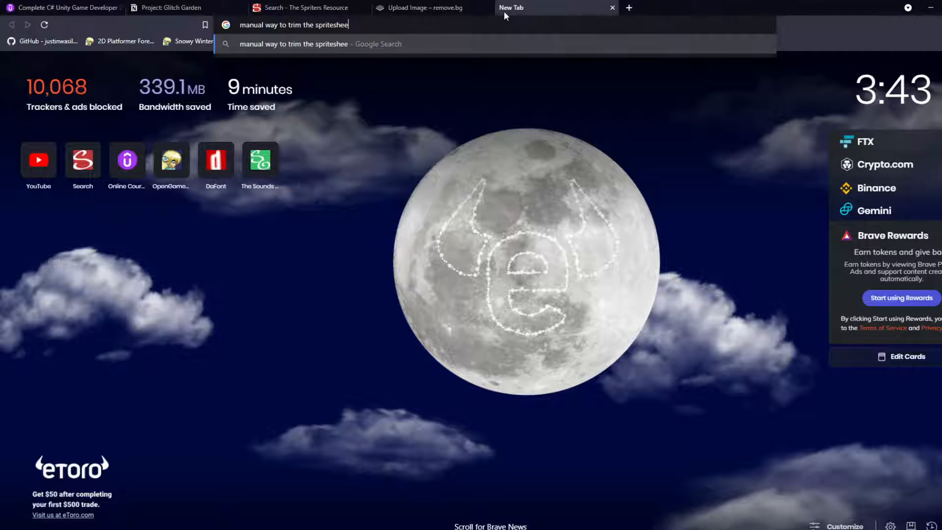
pyautogui.write('t in unity')
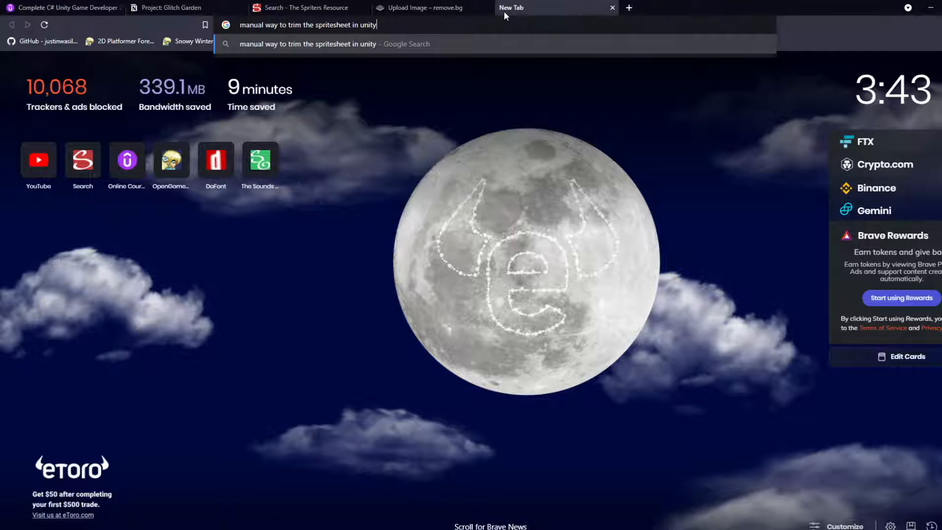
pyautogui.press('Return')
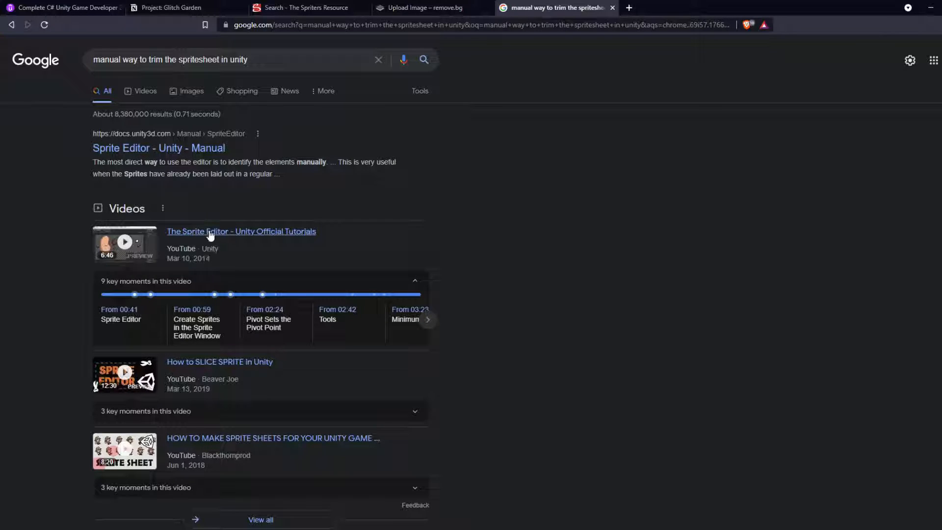
# Step: Open the Unity Manual's Sprite Editor page, read how the editor is used, and return to Unity
pyautogui.click(183, 149)
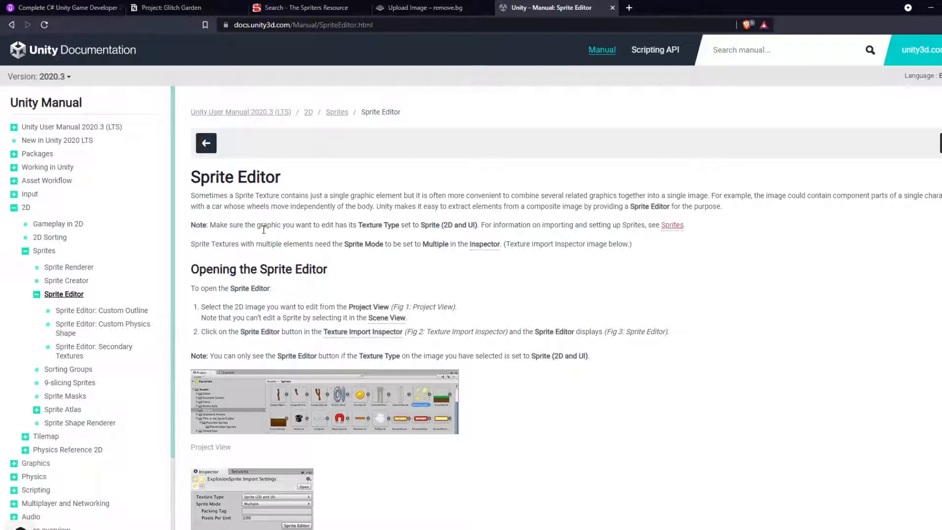
pyautogui.scroll(-3, 290, 228)
pyautogui.scroll(-4, 304, 255)
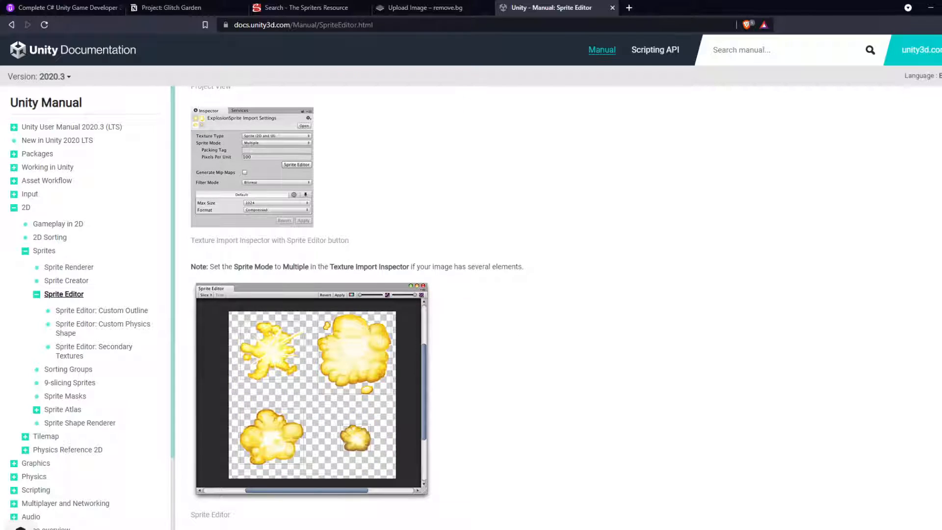
pyautogui.hotkey('alt', 'Tab')
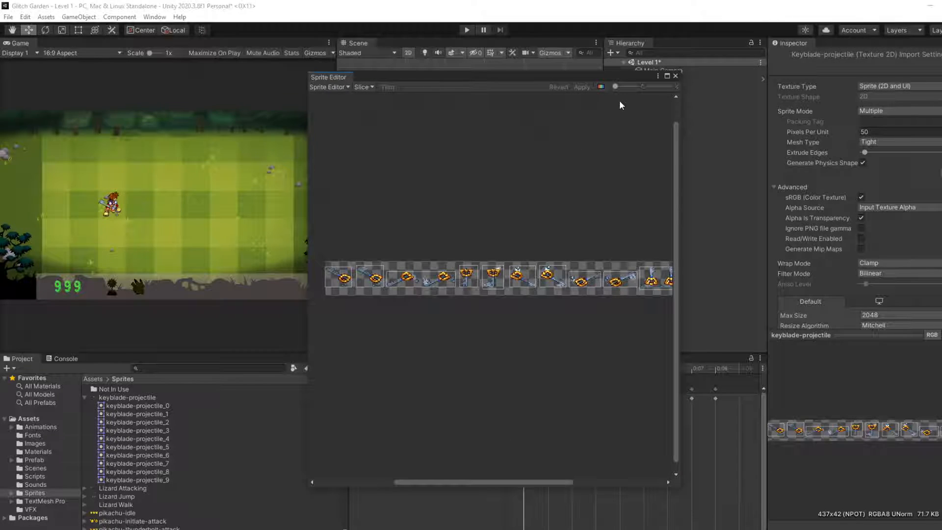
# Step: Slice the keyblade sheet automatically with a Top pivot, deleting the existing slices
pyautogui.moveTo(616, 86); pyautogui.dragTo(609, 88)
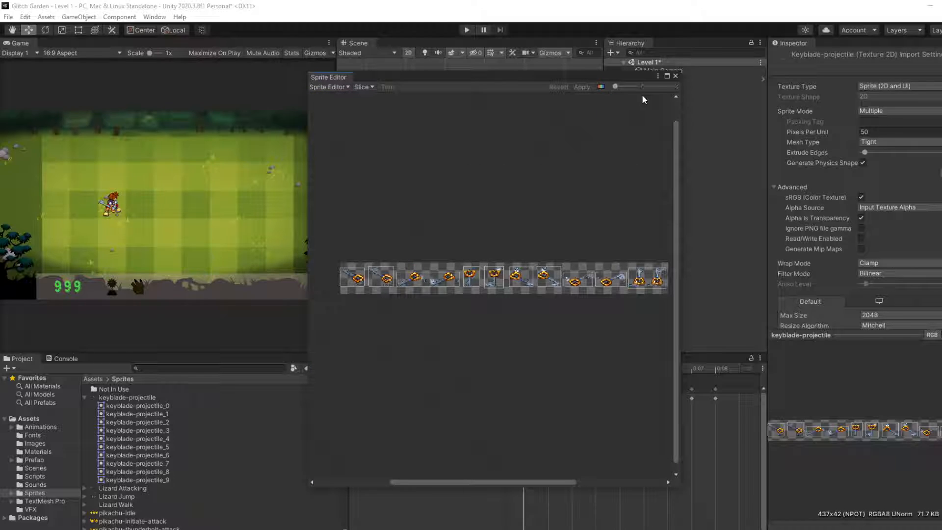
pyautogui.click(372, 87)
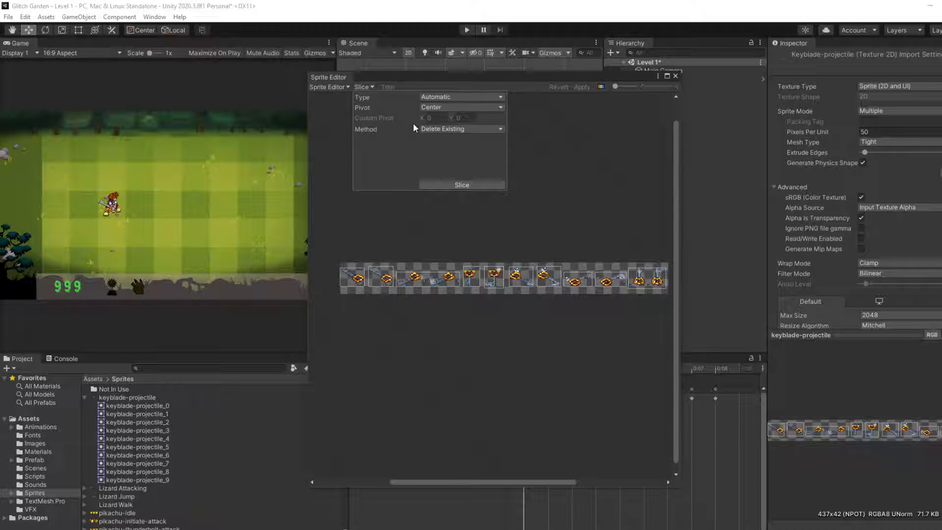
pyautogui.click(442, 97)
pyautogui.click(444, 105)
pyautogui.click(446, 107)
pyautogui.click(442, 142)
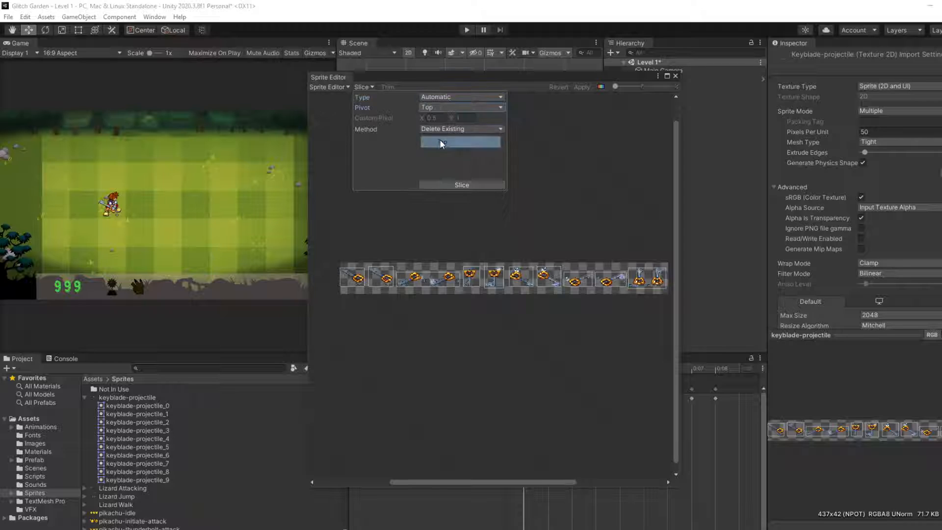
pyautogui.click(449, 185)
# Step: Re-slice the sheet automatically with a Left pivot, and return the slicing pivot option to Center
pyautogui.click(444, 107)
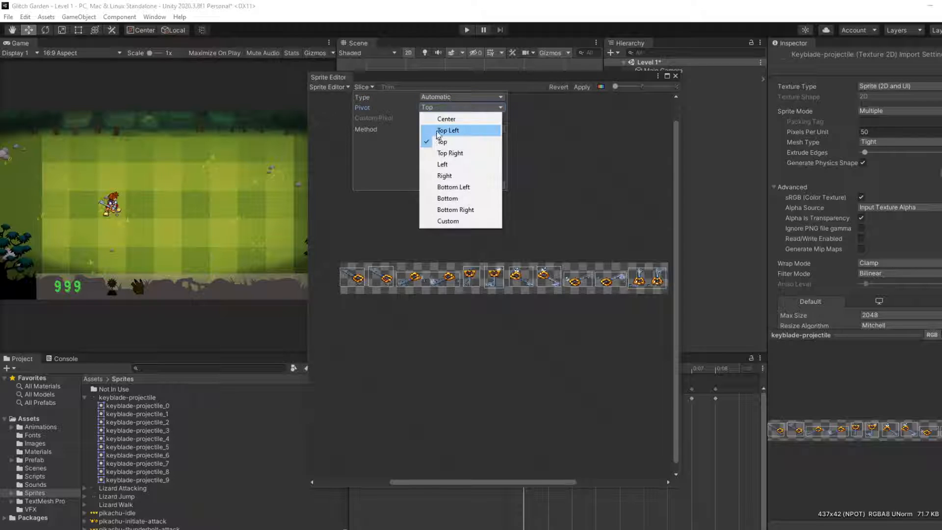
pyautogui.click(444, 165)
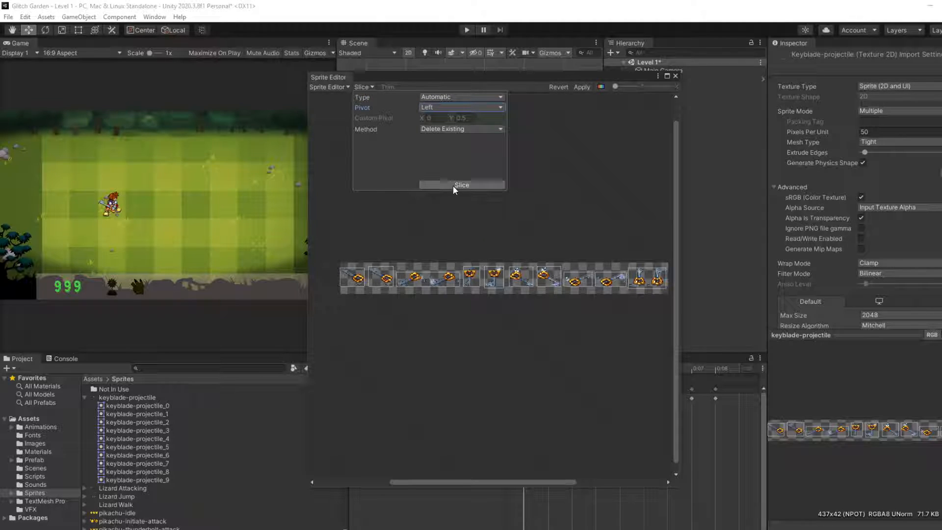
pyautogui.click(453, 185)
pyautogui.click(447, 106)
pyautogui.click(445, 98)
pyautogui.click(445, 99)
pyautogui.click(402, 145)
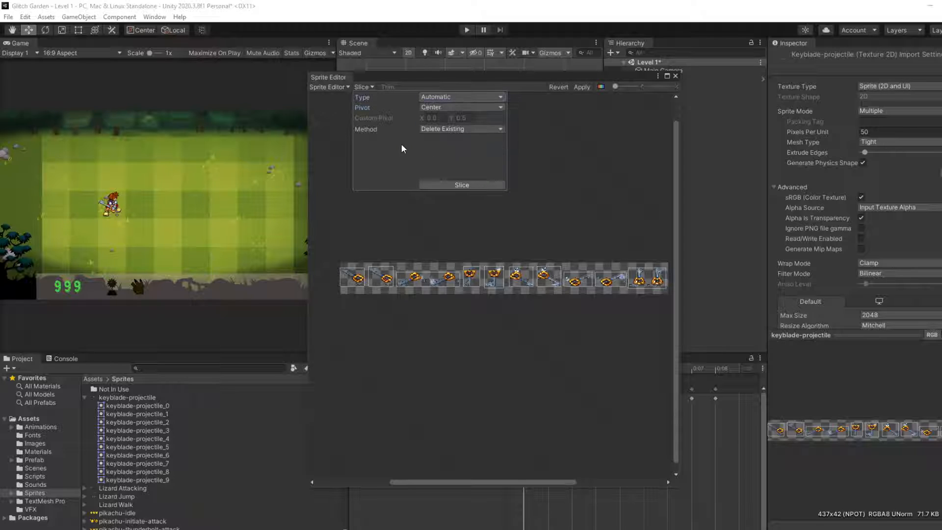
# Step: Apply the pending slices, try generating a Custom Outline with tolerance 0 for the first keyblade, and return to the standard slicing mode
pyautogui.click(346, 87)
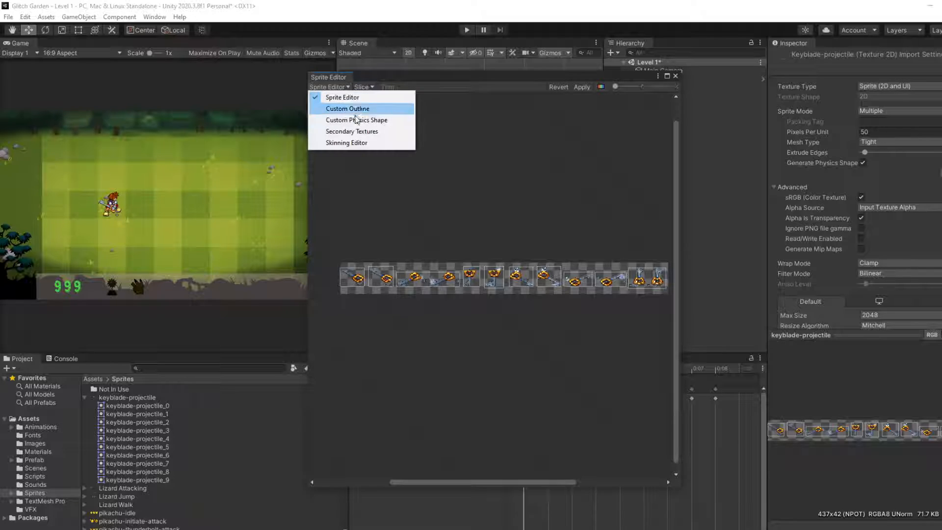
pyautogui.click(357, 118)
pyautogui.click(521, 303)
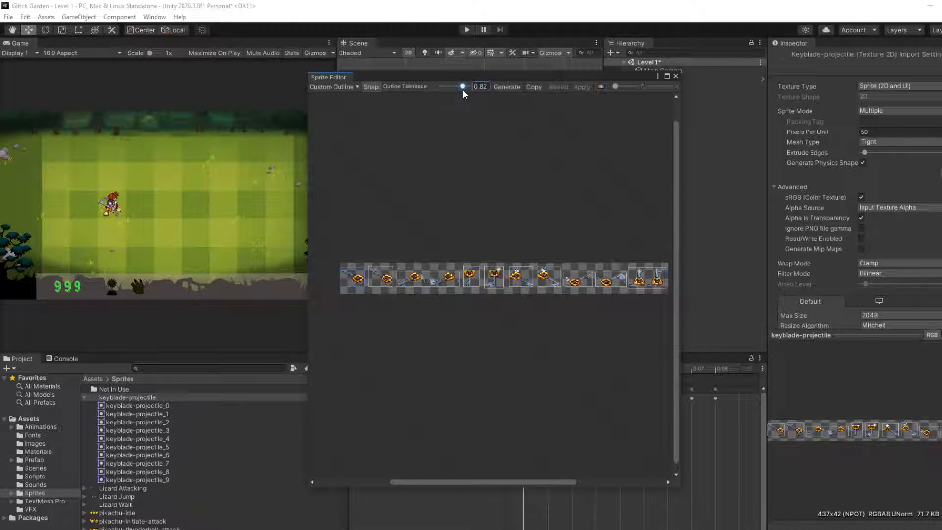
pyautogui.click(515, 87)
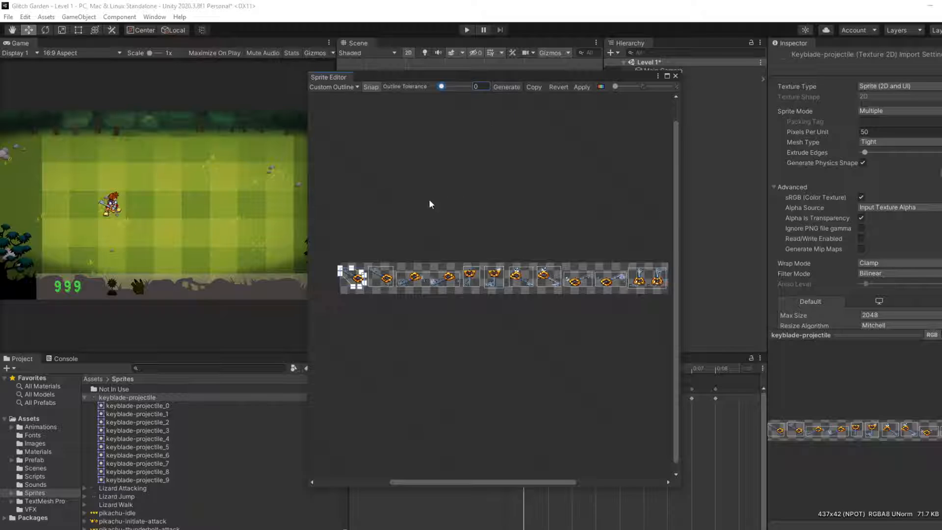
pyautogui.click(559, 88)
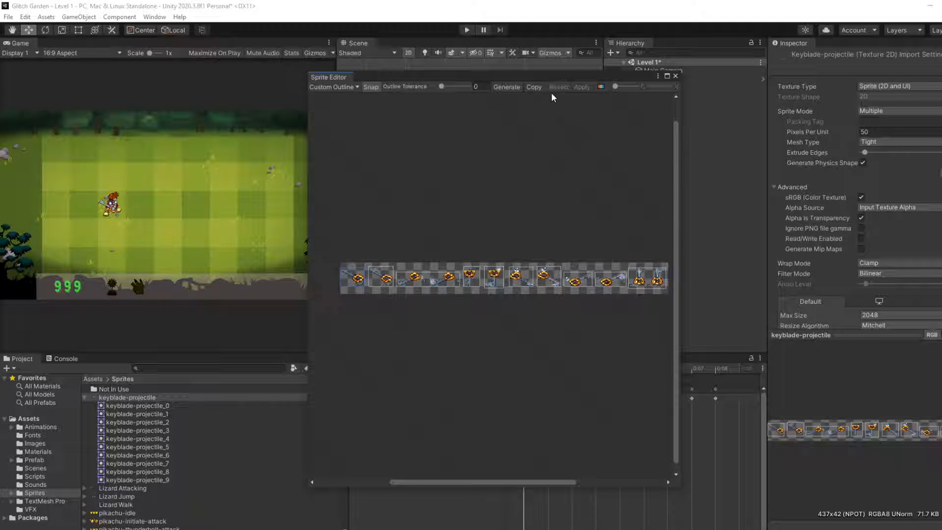
pyautogui.click(356, 87)
pyautogui.click(361, 94)
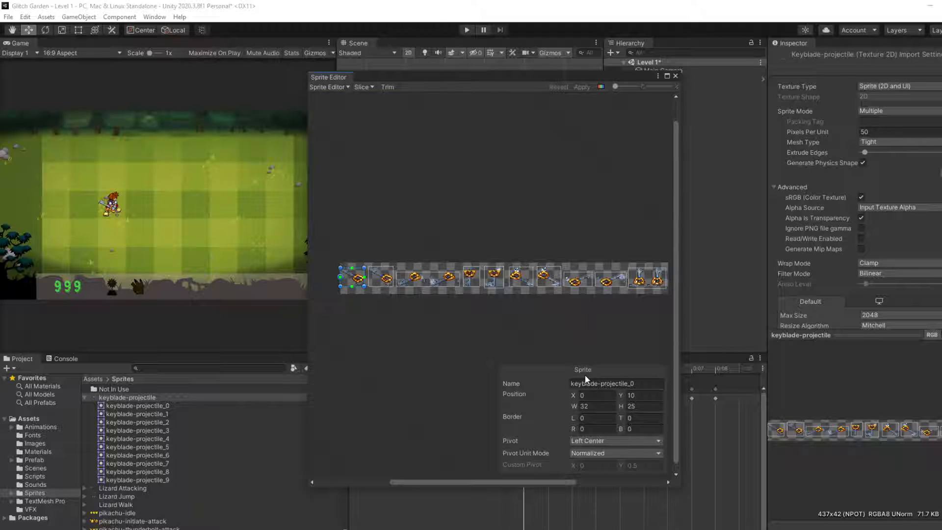
# Step: Try an X position of 50 for the keyblade-projectile_2 slice that spans two keyblades, and undo it
pyautogui.click(421, 272)
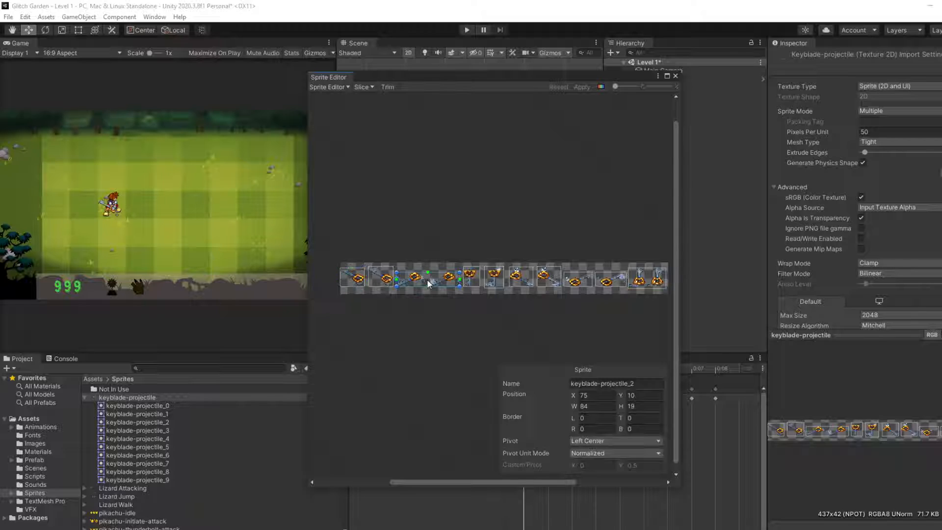
pyautogui.click(602, 454)
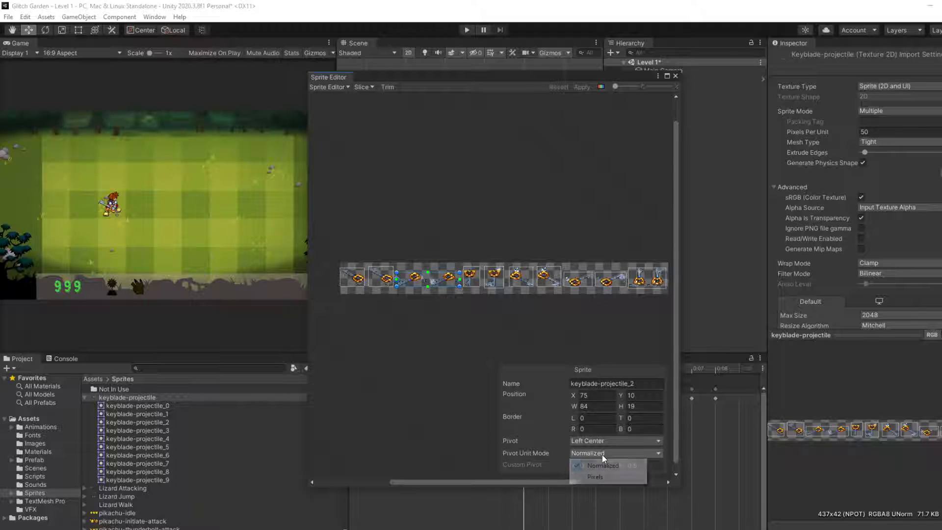
pyautogui.click(555, 401)
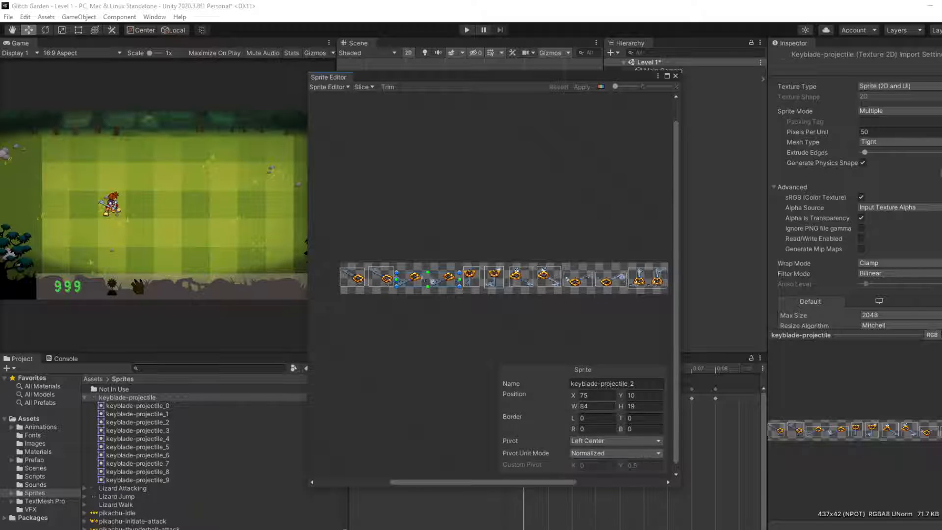
pyautogui.click(597, 395)
pyautogui.scroll(3, 405, 349)
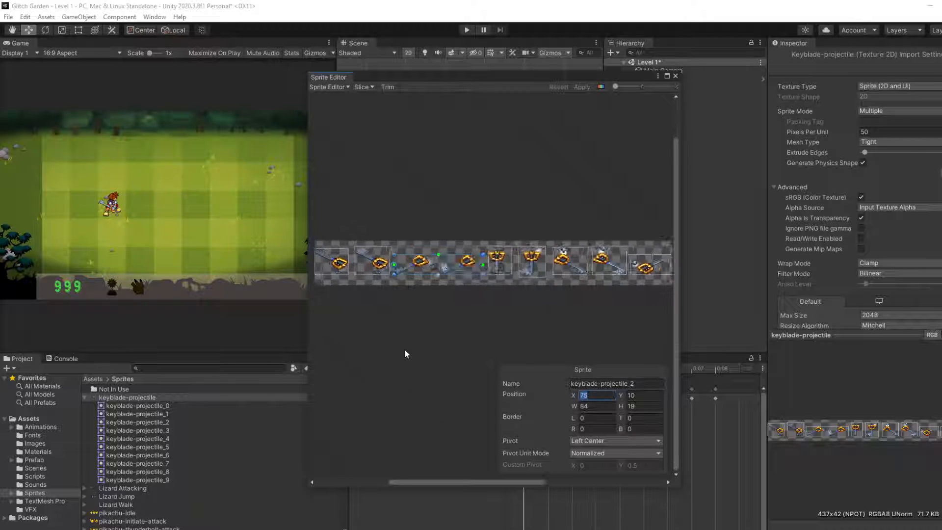
pyautogui.moveTo(460, 283); pyautogui.dragTo(440, 287, button='middle')
pyautogui.moveTo(476, 265)
pyautogui.mouseDown()
pyautogui.moveTo(426, 269)
pyautogui.moveTo(478, 270)
pyautogui.mouseUp()
pyautogui.click(600, 395)
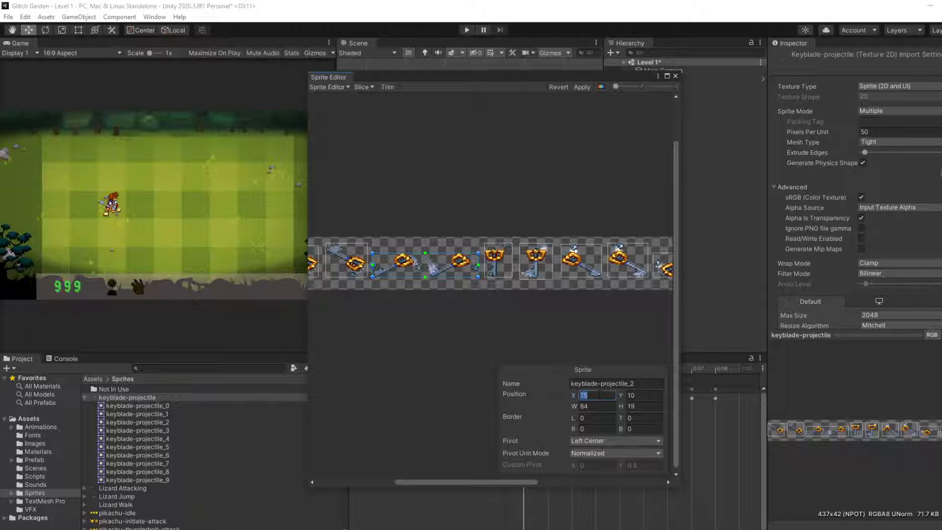
pyautogui.write('50')
pyautogui.hotkey('ctrl', 'Left')
pyautogui.hotkey('ctrl', 'z')
# Step: Try widths of 50, 30, 20 and 45 for the keyblade-projectile_2 slice, and settle on 40 to enclose a single keyblade
pyautogui.click(606, 409)
pyautogui.write('50')
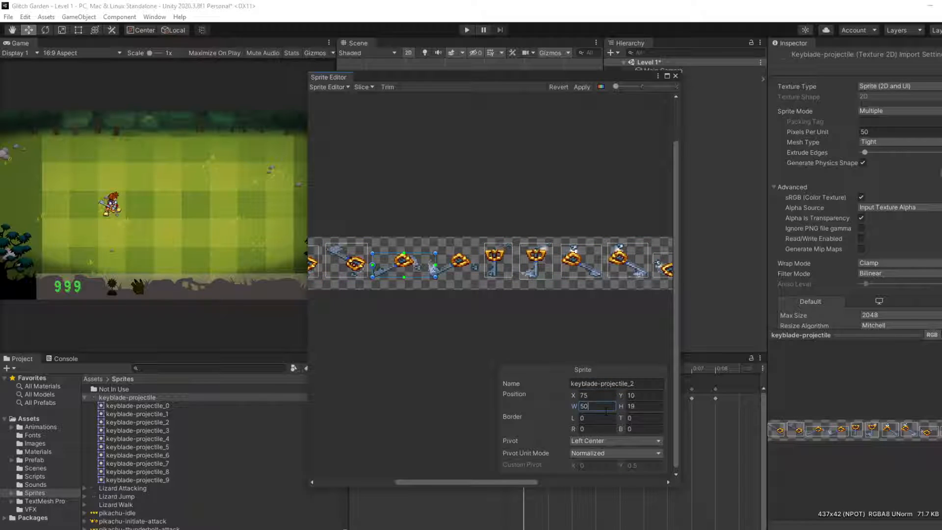
pyautogui.press('BackSpace')
pyautogui.press('BackSpace')
pyautogui.write('30')
pyautogui.press('BackSpace')
pyautogui.press('BackSpace')
pyautogui.write('20')
pyautogui.press('BackSpace')
pyautogui.press('BackSpace')
pyautogui.write('45')
pyautogui.press('BackSpace')
pyautogui.write('0')
pyautogui.click(451, 195)
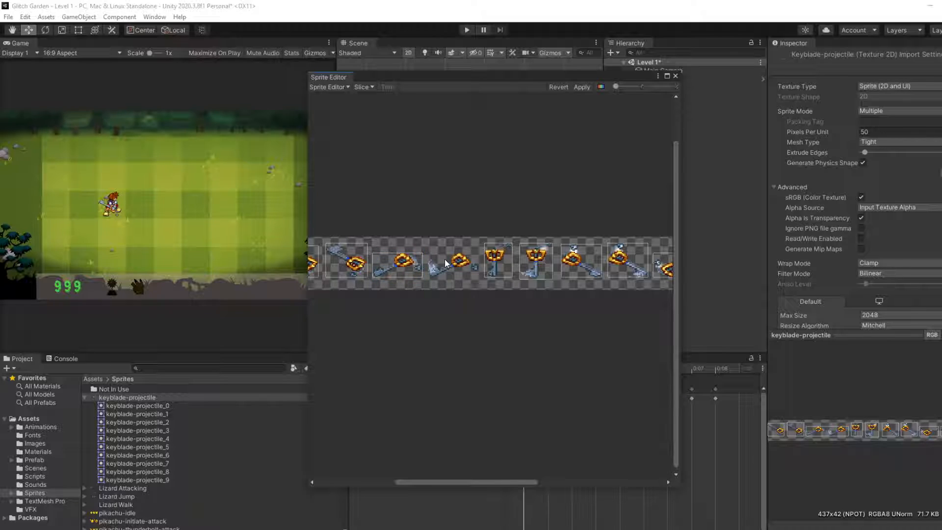
pyautogui.click(408, 265)
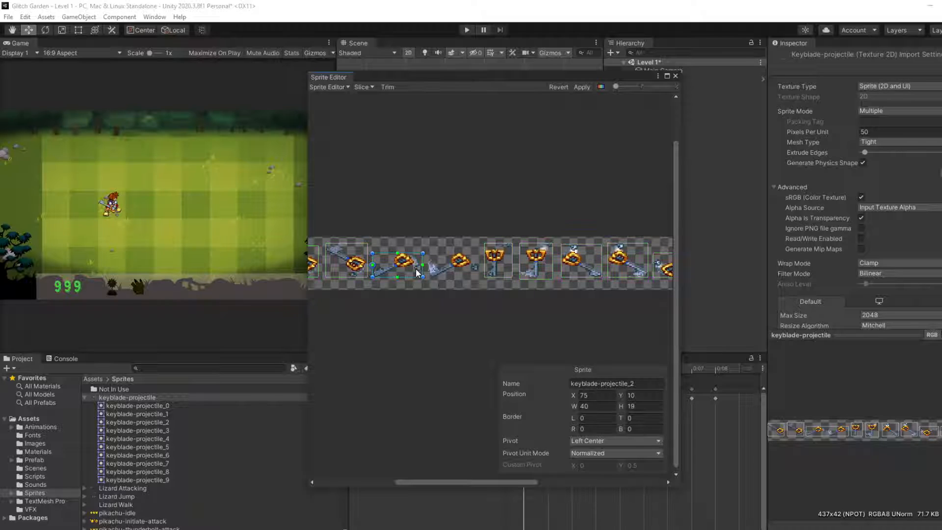
pyautogui.click(461, 225)
# Step: Set the width of keyblade-projectile_9, the last slice spanning two keyblades, to 25
pyautogui.scroll(-5, 450, 261)
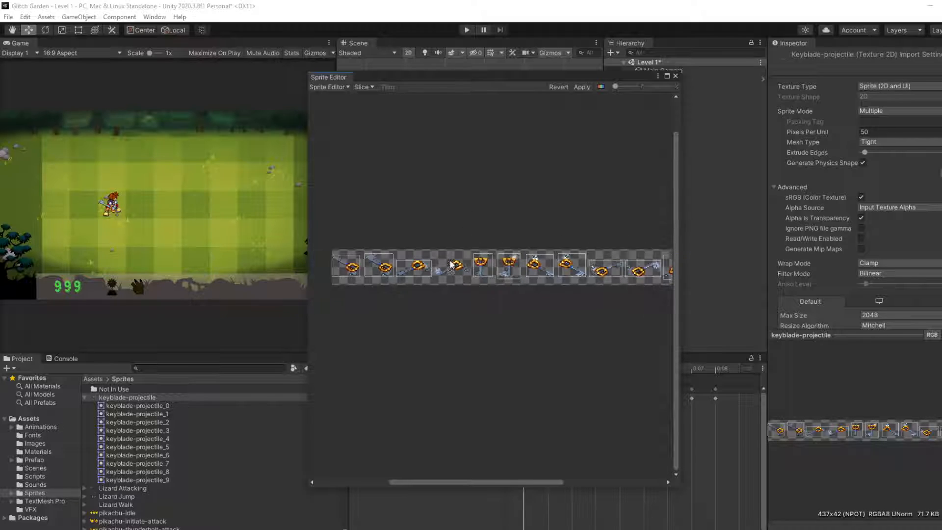
pyautogui.scroll(1, 525, 295)
pyautogui.moveTo(608, 312); pyautogui.dragTo(549, 323, button='middle')
pyautogui.scroll(2, 629, 296)
pyautogui.scroll(1, 631, 300)
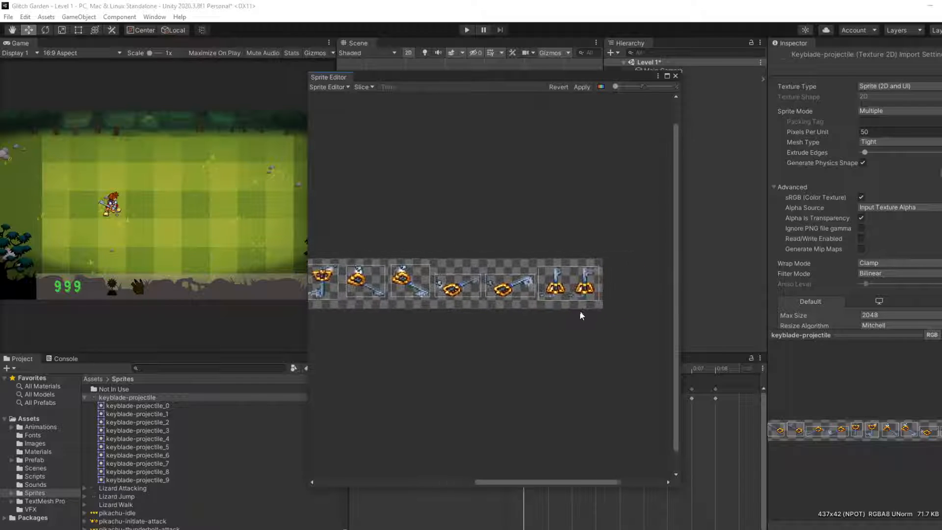
pyautogui.click(569, 288)
pyautogui.click(599, 407)
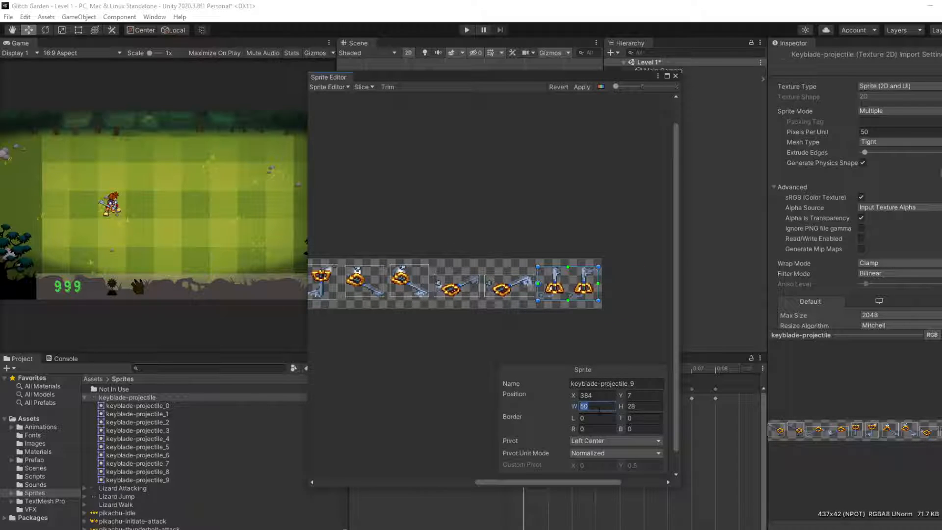
pyautogui.write('25')
pyautogui.click(629, 258)
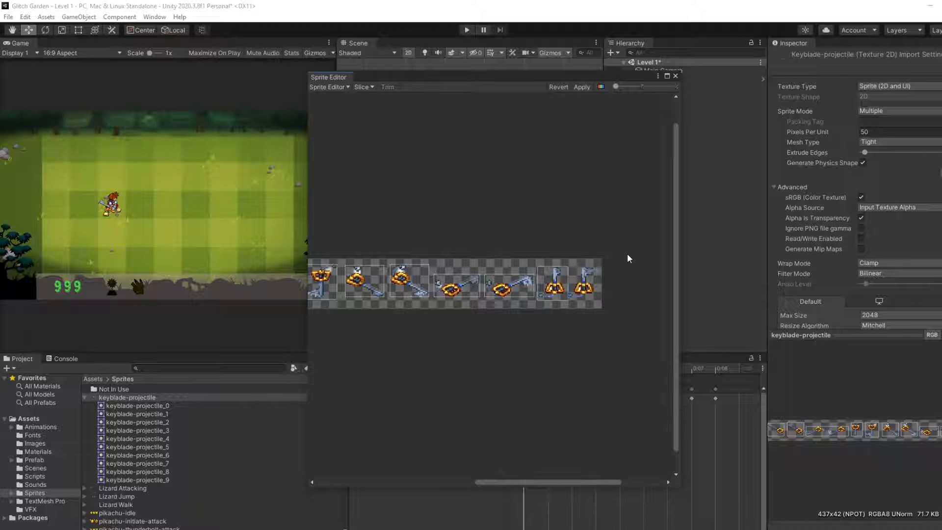
# Step: Narrow the keyblade-projectile_9 slice to a width of 22 and apply the slice changes
pyautogui.scroll(4, 568, 315)
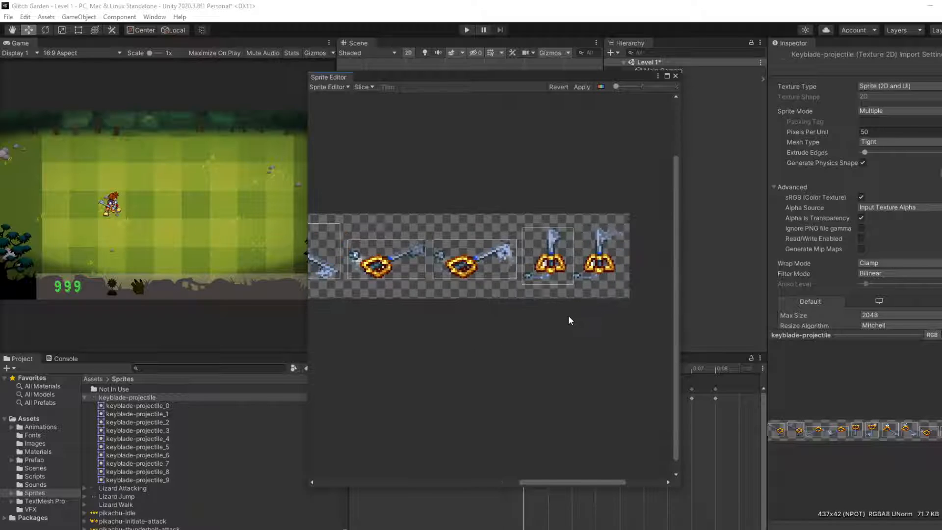
pyautogui.click(534, 234)
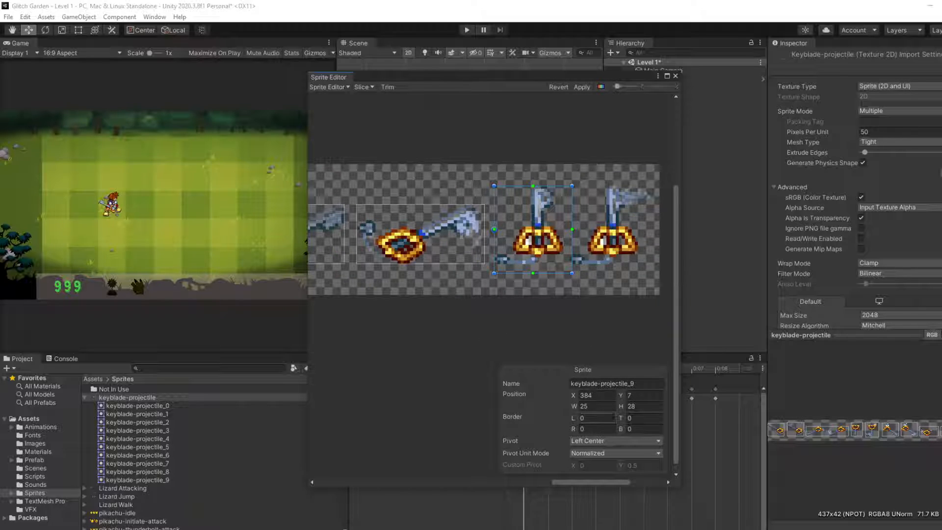
pyautogui.click(604, 406)
pyautogui.write('22')
pyautogui.click(658, 301)
pyautogui.scroll(-2, 547, 341)
pyautogui.scroll(-6, 497, 363)
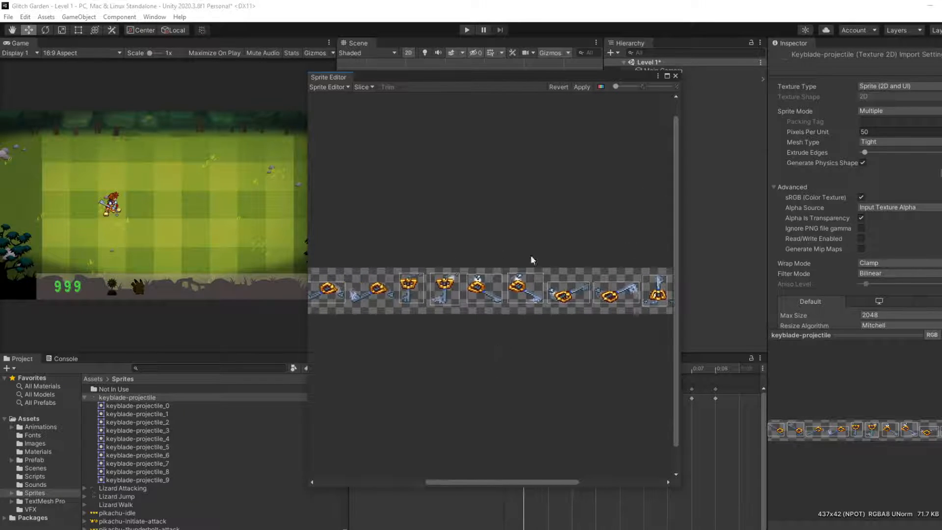
pyautogui.click(582, 87)
# Step: Browse the keyblade-projectile slices in the project's Sprites folder, checking each preview and its bounds on the sheet
pyautogui.moveTo(448, 276); pyautogui.dragTo(498, 248, button='middle')
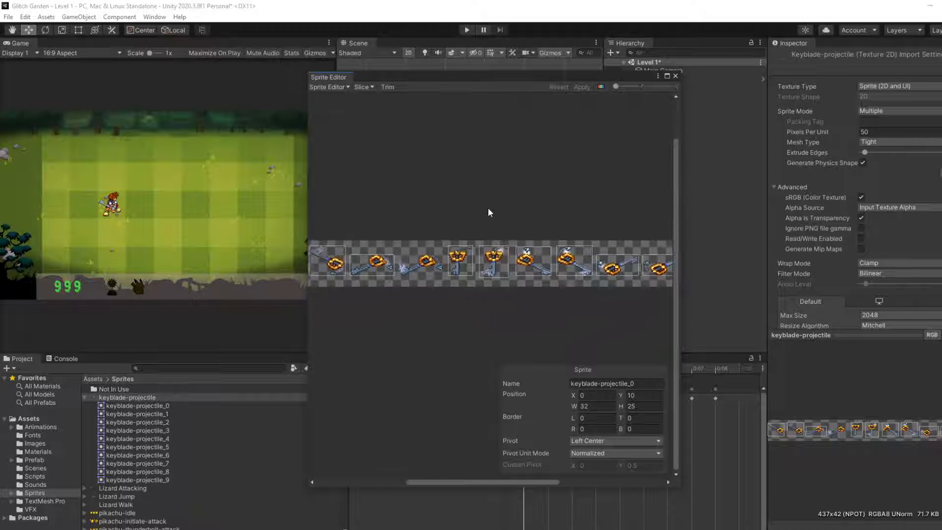
pyautogui.click(167, 406)
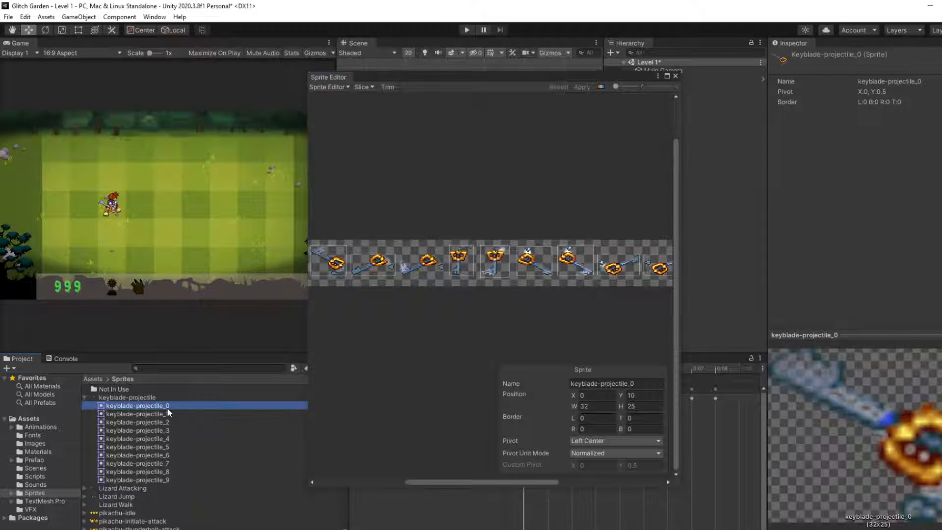
pyautogui.press('Down')
pyautogui.press('Down')
pyautogui.press('Down')
pyautogui.press('Down')
pyautogui.press('Down')
pyautogui.press('Down')
pyautogui.press('Down')
pyautogui.press('Down')
pyautogui.press('Down')
pyautogui.press('Down')
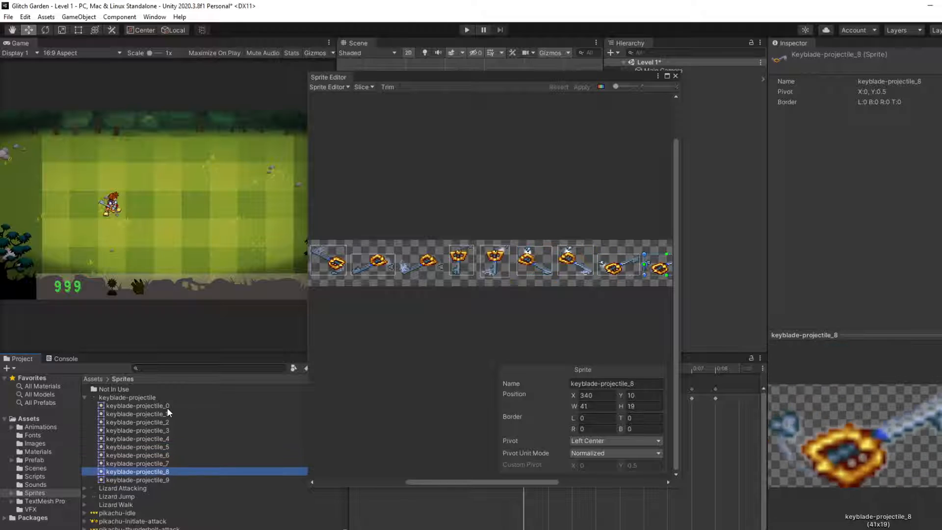
pyautogui.press('Up')
pyautogui.press('Up')
pyautogui.press('Up')
pyautogui.press('Up')
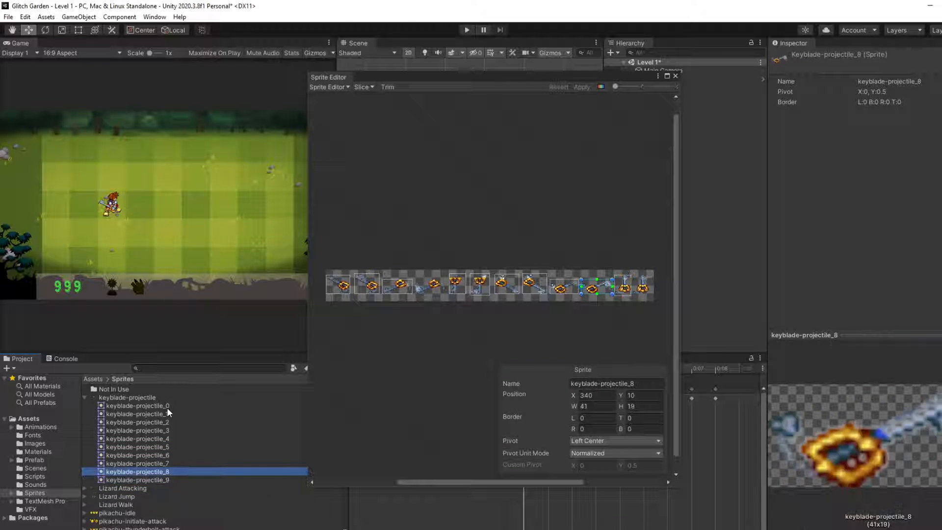
pyautogui.press('Up')
pyautogui.press('Up')
pyautogui.press('Up')
pyautogui.press('Up')
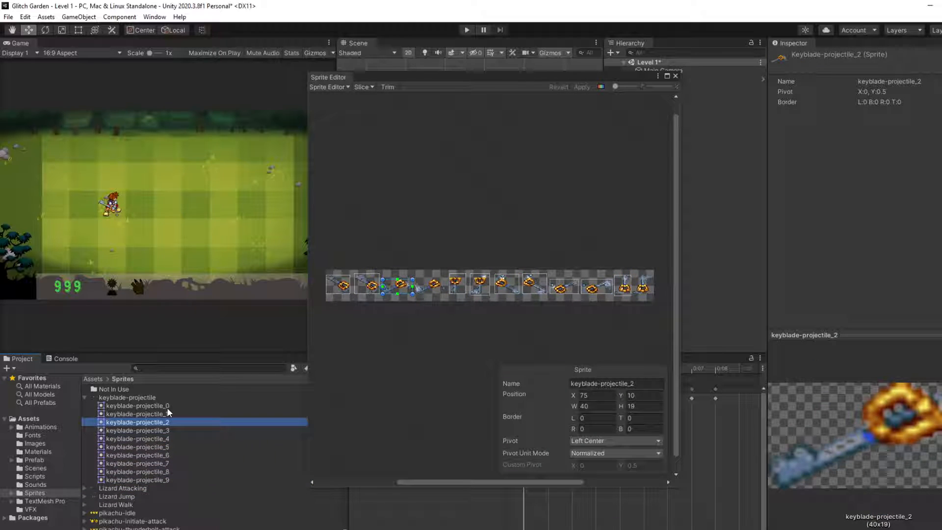
pyautogui.press('Up')
pyautogui.press('Up')
pyautogui.press('Down')
pyautogui.press('Down')
pyautogui.press('Down')
pyautogui.press('Down')
pyautogui.press('Down')
pyautogui.press('Down')
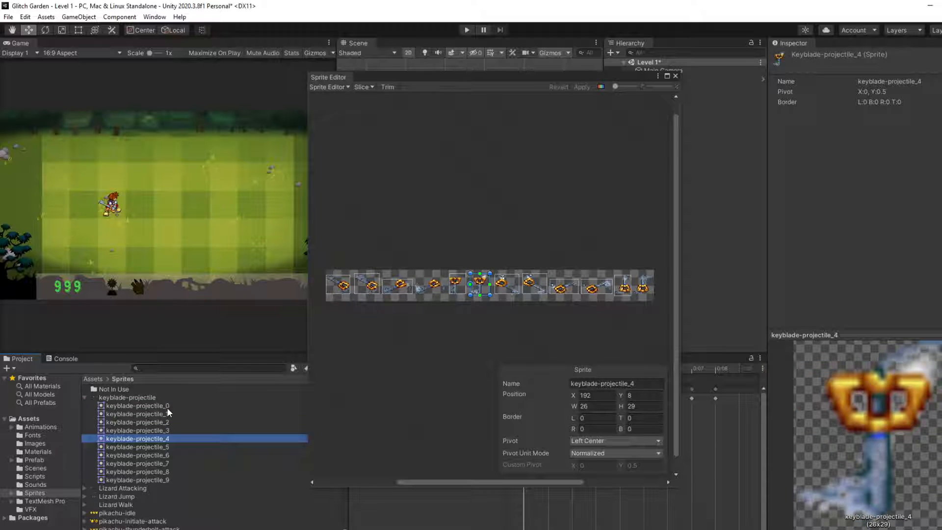
pyautogui.press('Down')
pyautogui.press('Down')
pyautogui.press('Down')
pyautogui.press('Down')
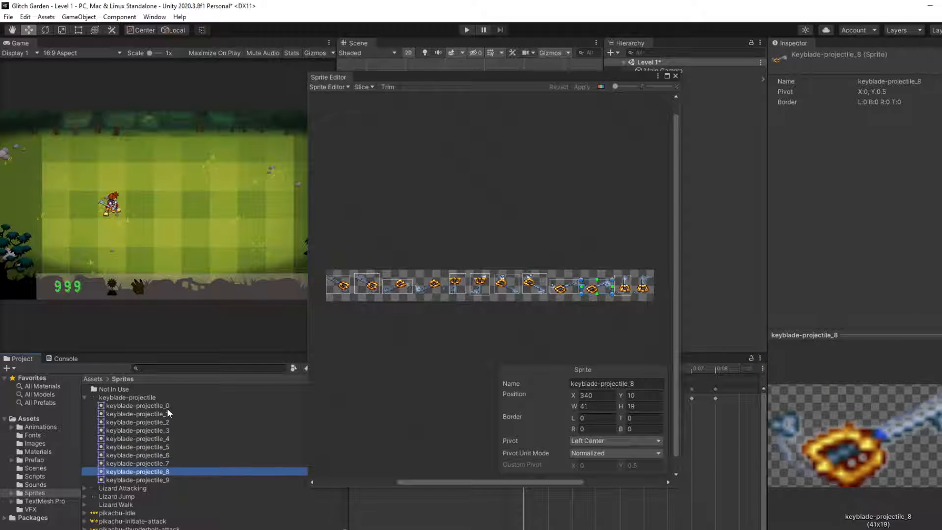
pyautogui.press('Up')
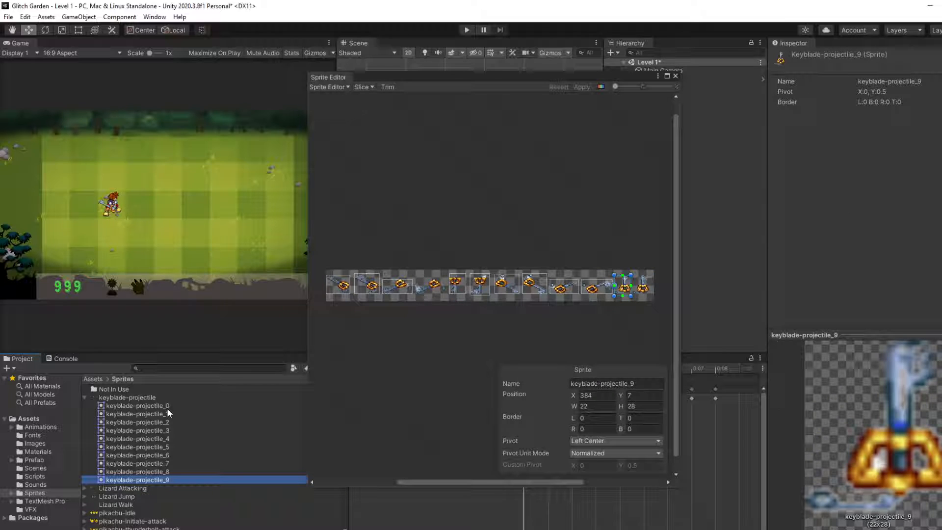
pyautogui.scroll(10, 614, 313)
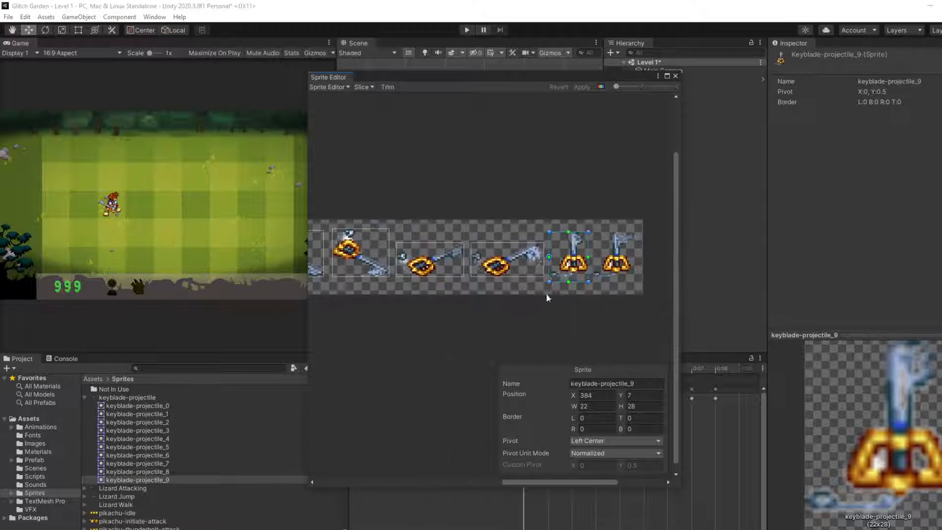
# Step: Examine the slice boundaries along the whole keyblade-projectile sheet, from the last keyblade back to the first
pyautogui.moveTo(536, 305); pyautogui.dragTo(572, 302, button='middle')
pyautogui.scroll(-1, 445, 304)
pyautogui.moveTo(442, 304); pyautogui.dragTo(549, 284, button='middle')
pyautogui.scroll(-5, 548, 285)
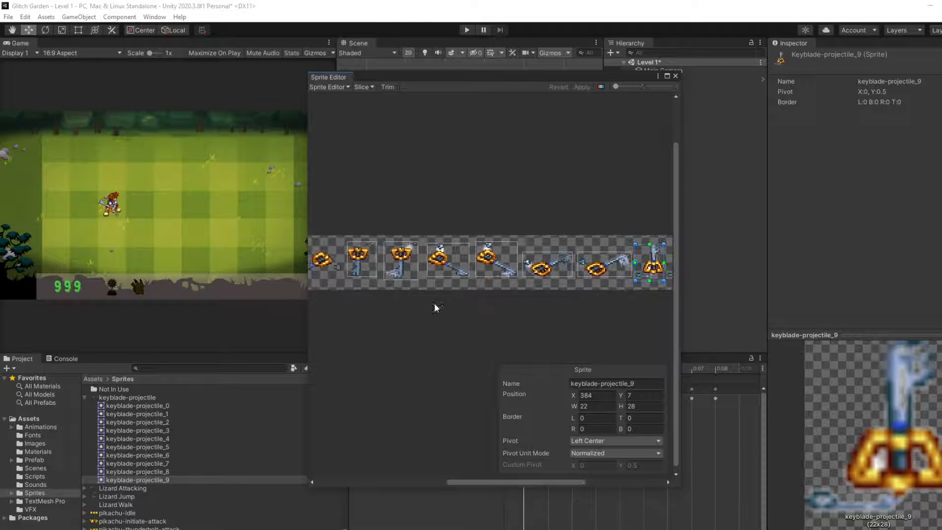
pyautogui.moveTo(434, 302); pyautogui.dragTo(531, 284, button='middle')
pyautogui.moveTo(418, 292); pyautogui.dragTo(461, 285, button='middle')
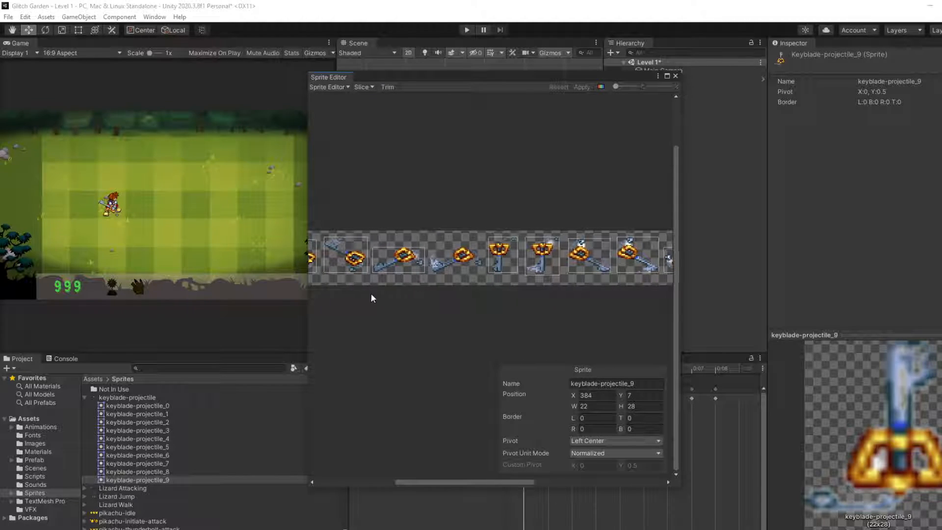
pyautogui.moveTo(366, 295); pyautogui.dragTo(447, 267, button='middle')
pyautogui.moveTo(516, 310); pyautogui.dragTo(475, 315, button='middle')
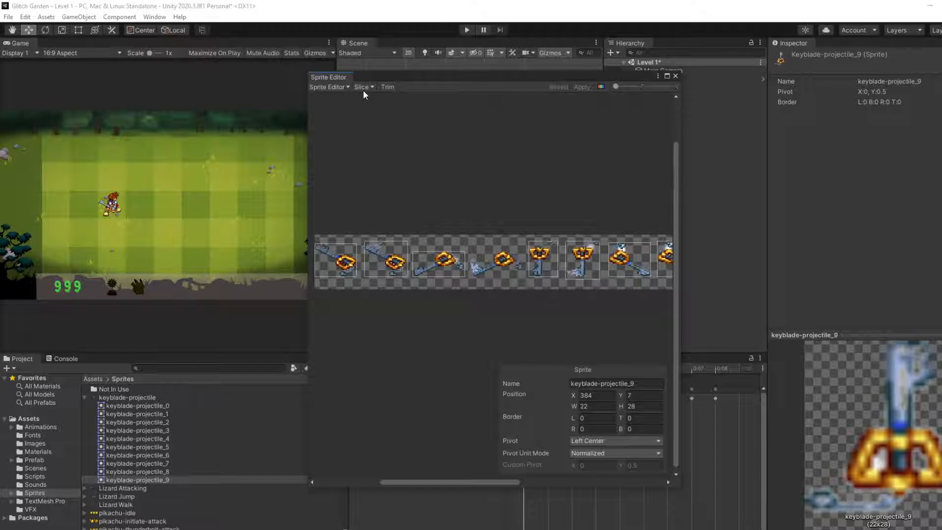
pyautogui.scroll(-4, 475, 184)
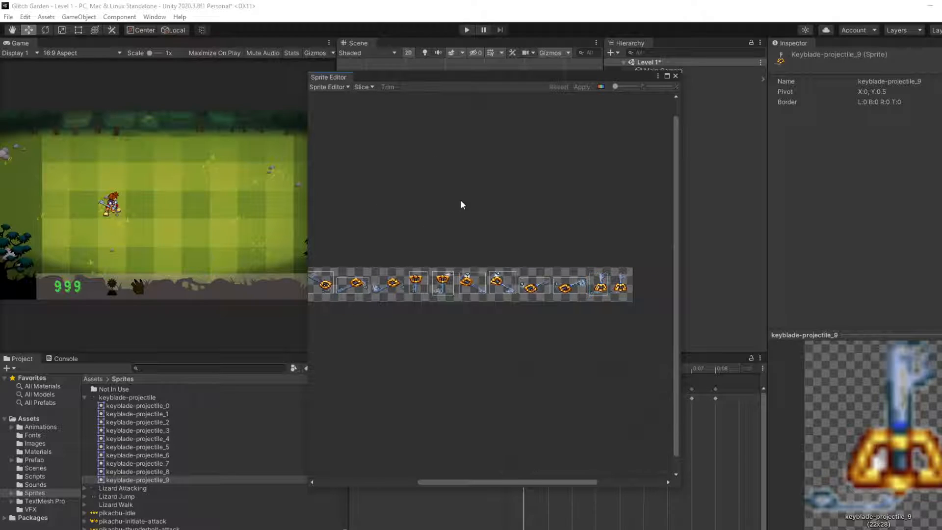
pyautogui.moveTo(461, 201); pyautogui.dragTo(523, 170, button='middle')
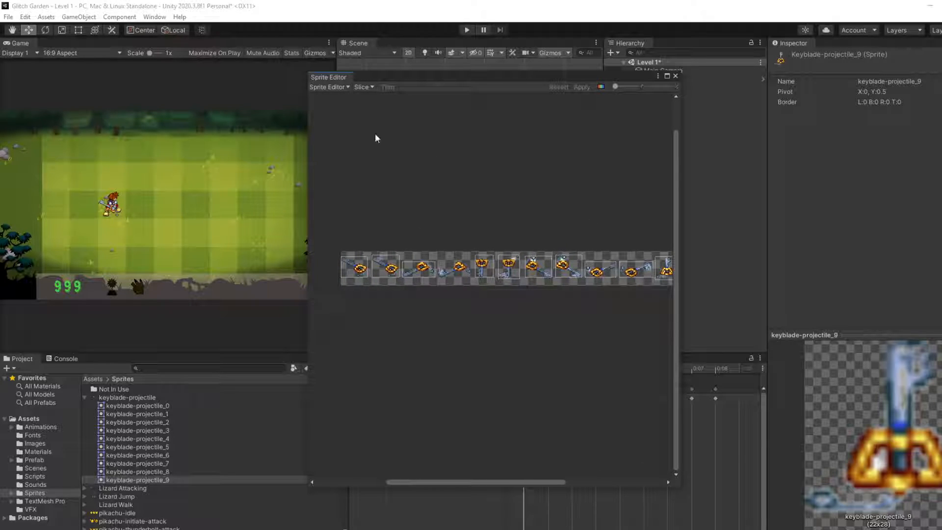
# Step: Try an automatic slice of the keyblade sheet with the Delete Existing method, and revert the slice changes
pyautogui.click(364, 87)
pyautogui.click(445, 184)
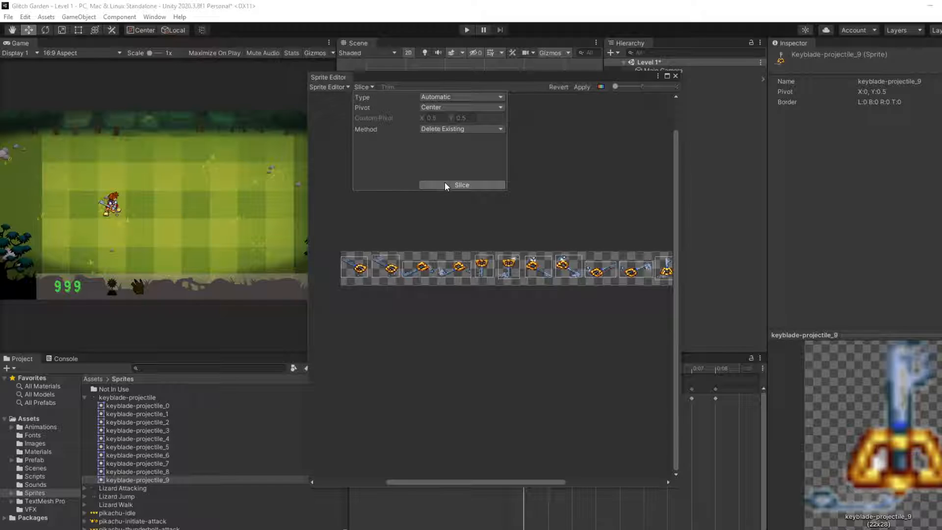
pyautogui.click(547, 144)
pyautogui.click(563, 86)
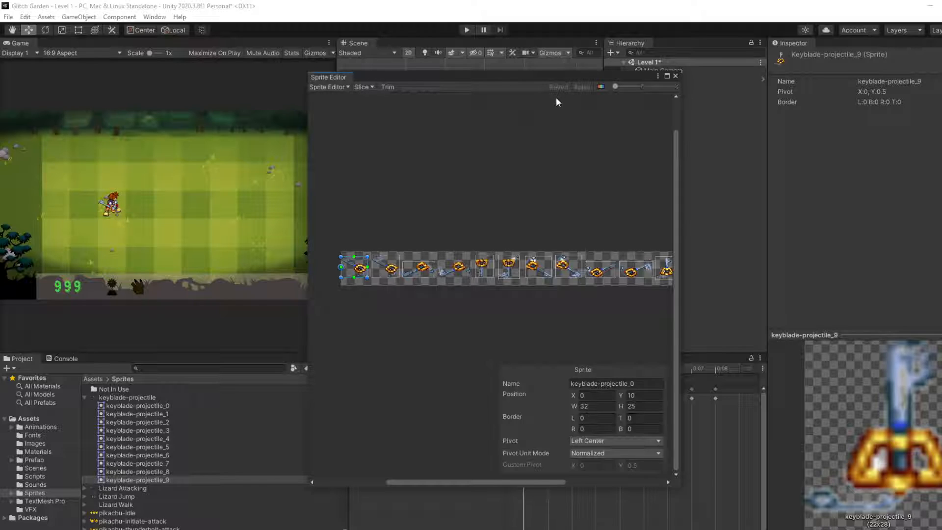
pyautogui.click(533, 141)
pyautogui.click(355, 87)
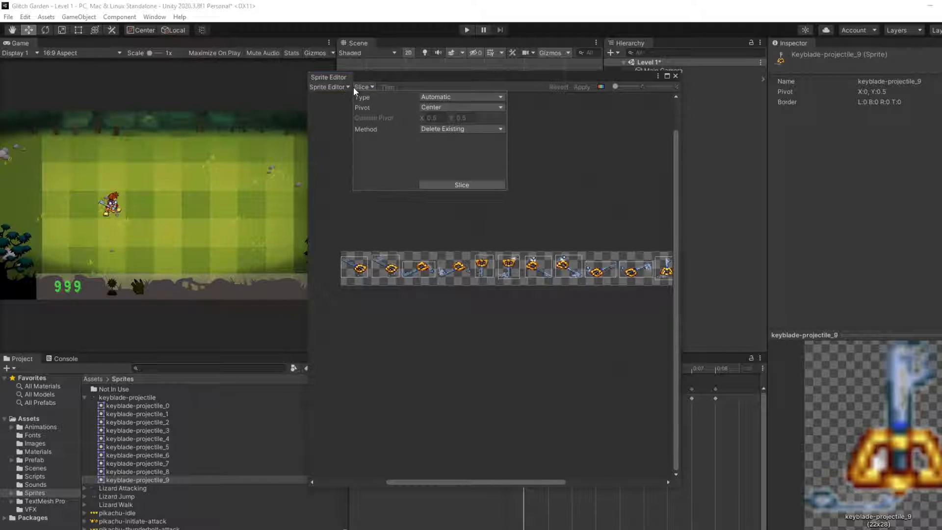
pyautogui.click(335, 86)
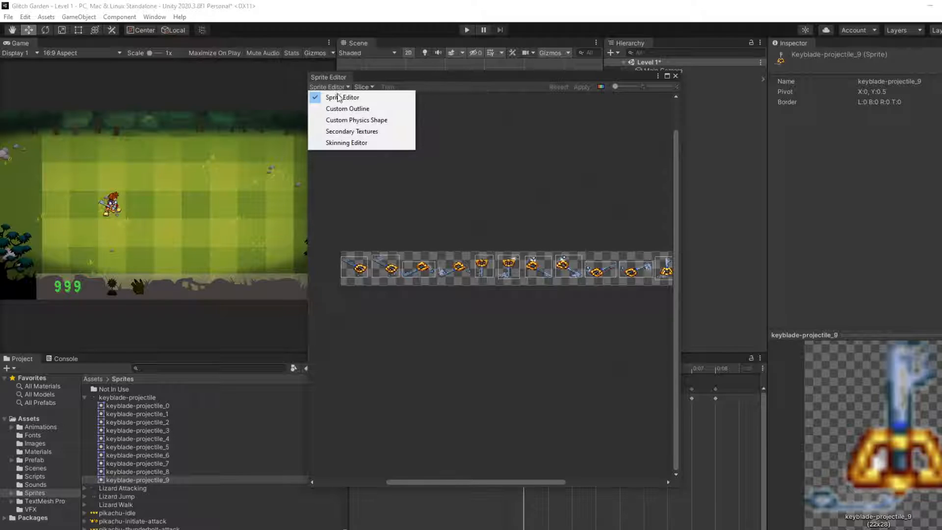
pyautogui.click(508, 146)
# Step: Switch to the browser and read the Unity Manual's Sprite Editor page on manual editing, automatic slicing and polygon resizing
pyautogui.hotkey('alt', 'Tab')
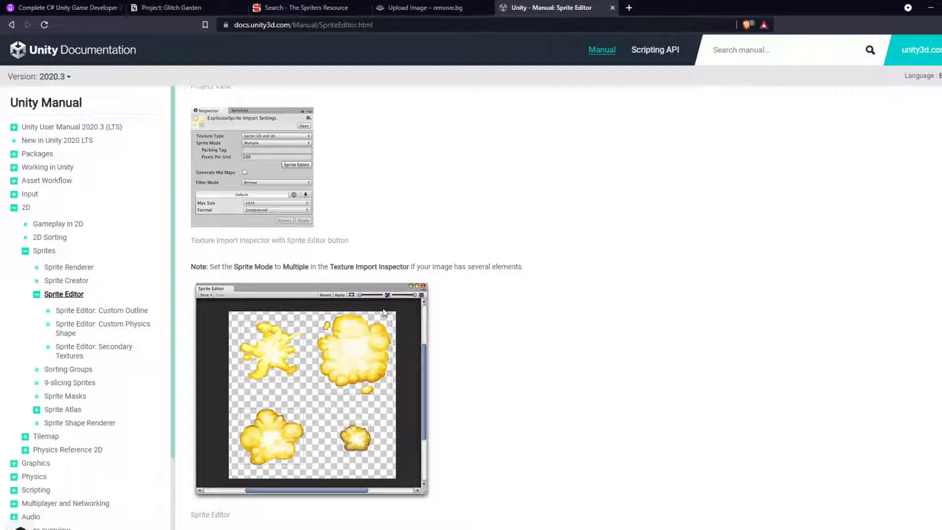
pyautogui.scroll(-7, 383, 311)
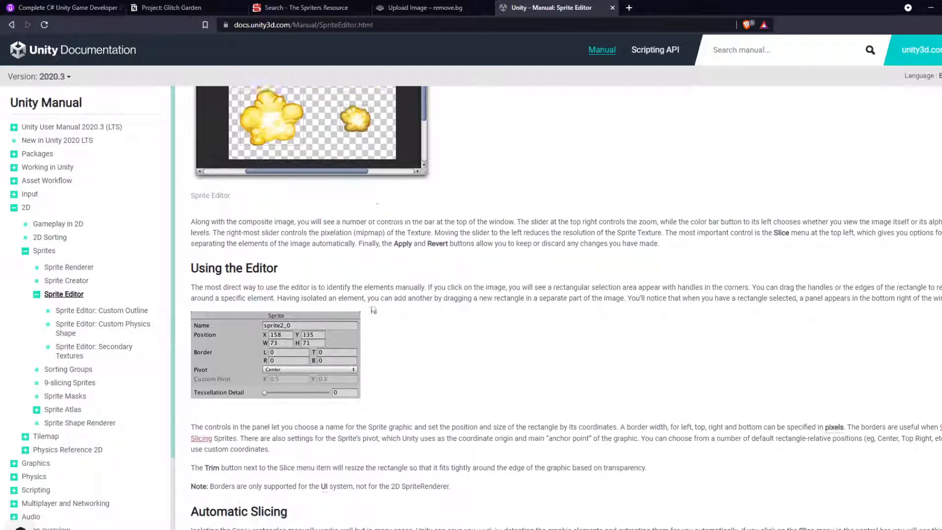
pyautogui.moveTo(221, 179); pyautogui.dragTo(360, 206)
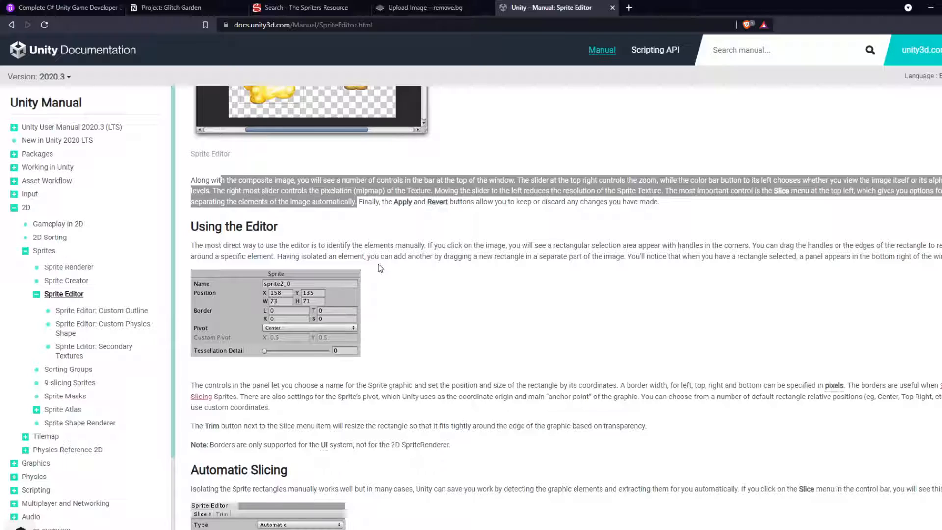
pyautogui.moveTo(235, 245); pyautogui.dragTo(761, 254)
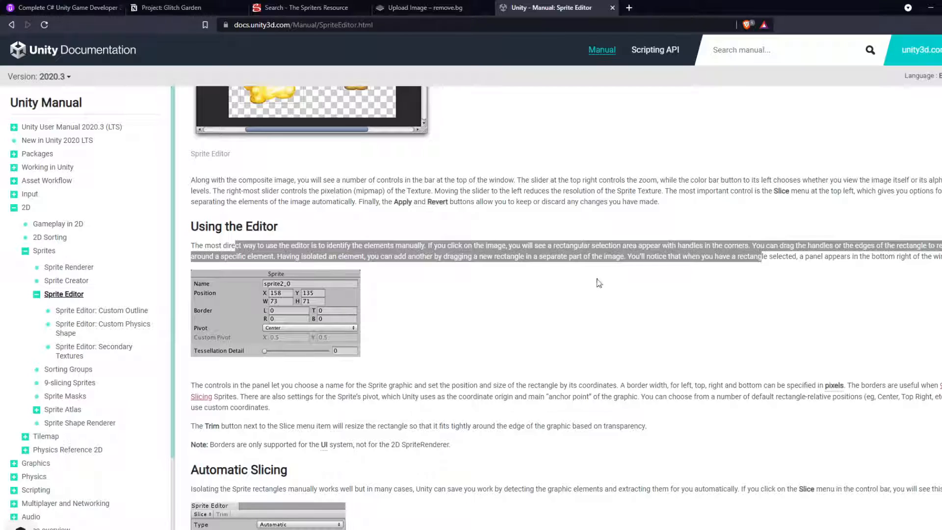
pyautogui.scroll(-3, 599, 283)
pyautogui.scroll(-12, 517, 274)
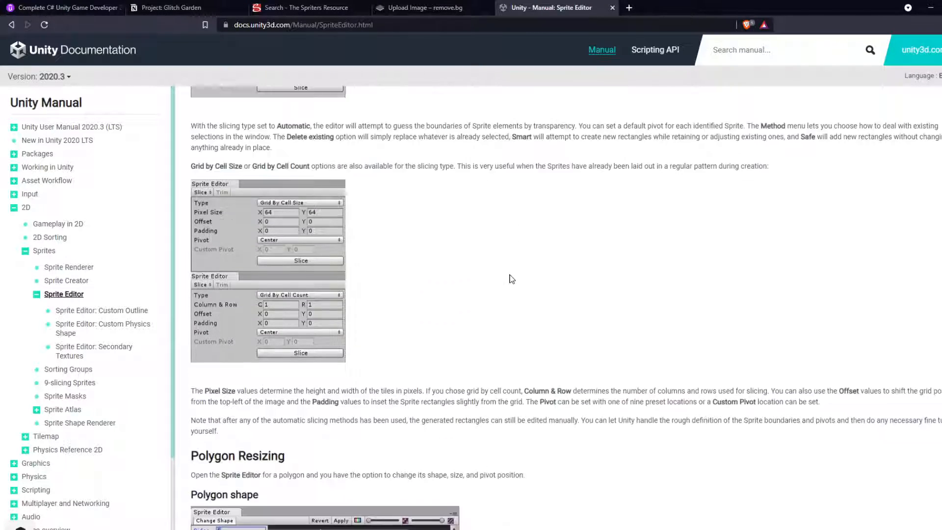
pyautogui.scroll(-3, 506, 275)
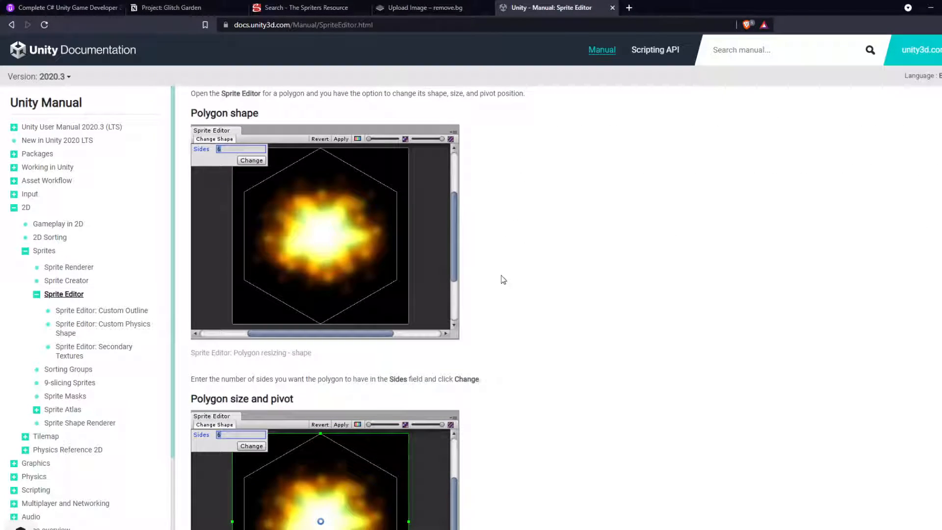
pyautogui.scroll(-6, 503, 279)
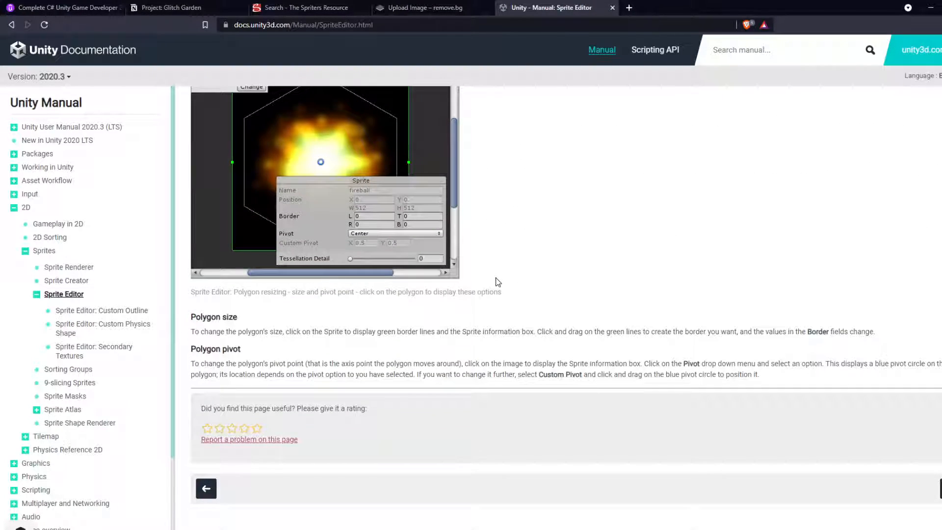
pyautogui.scroll(9, 497, 282)
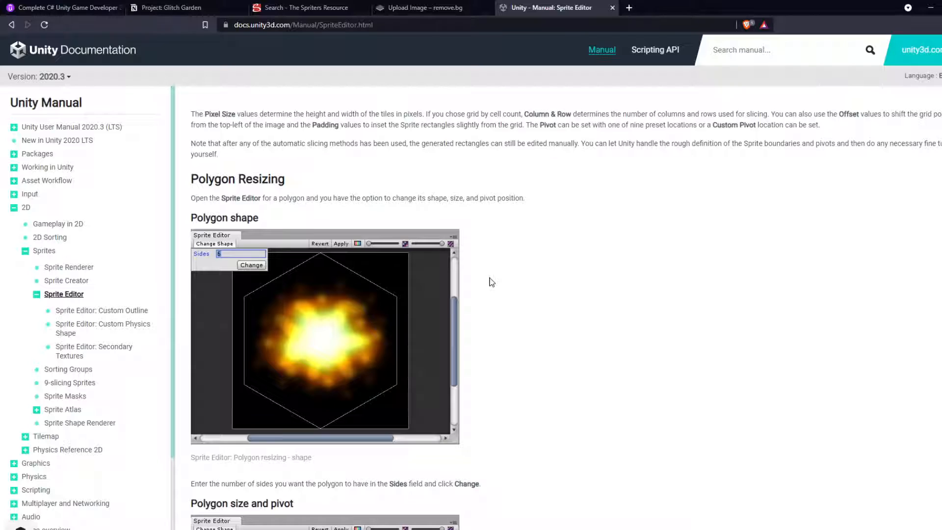
# Step: Return to the search results on trimming spritesheets and read the Unity forum thread about using the Trim command from code
pyautogui.hotkey('alt', 'Left')
pyautogui.scroll(-4, 324, 270)
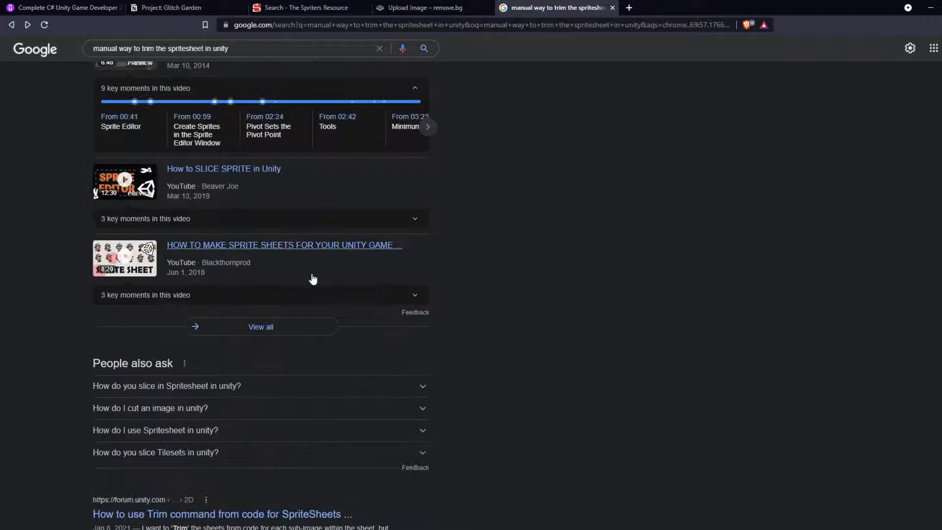
pyautogui.scroll(-2, 312, 277)
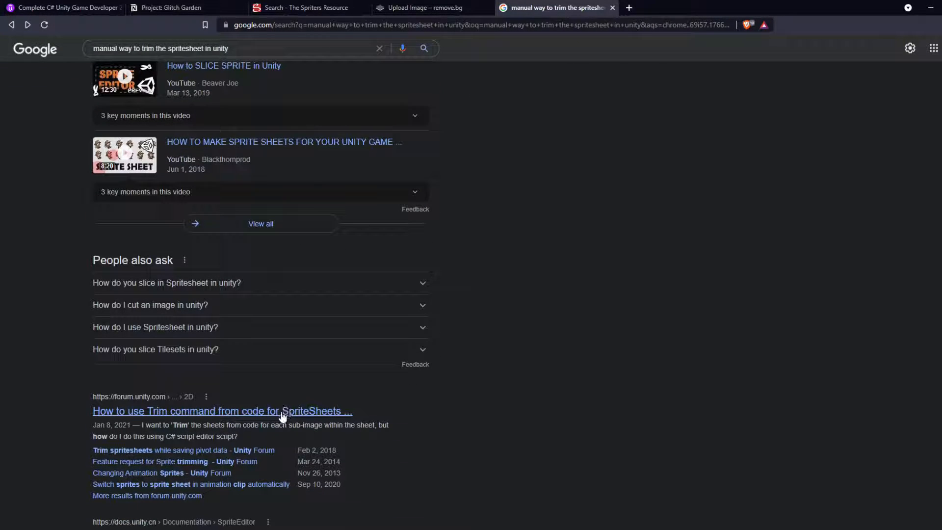
pyautogui.click(283, 416)
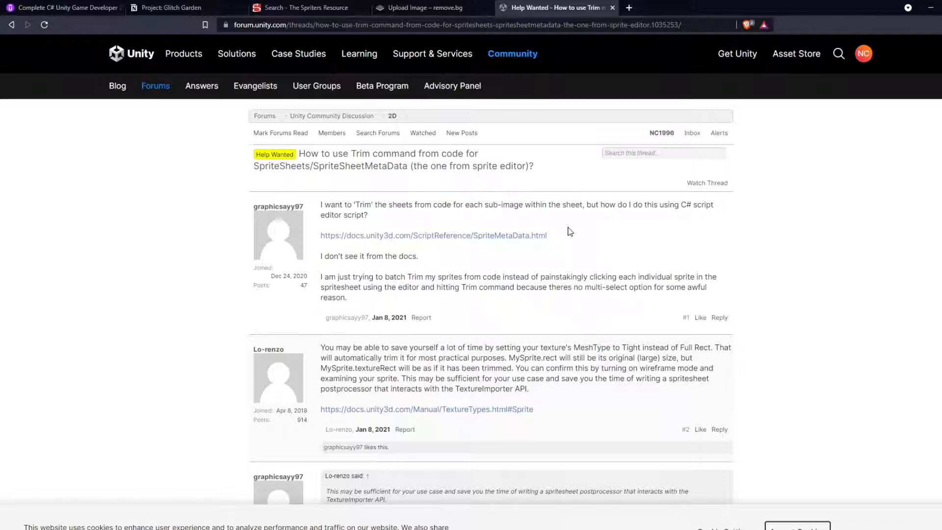
pyautogui.scroll(-2, 569, 231)
pyautogui.hotkey('alt', 'Left')
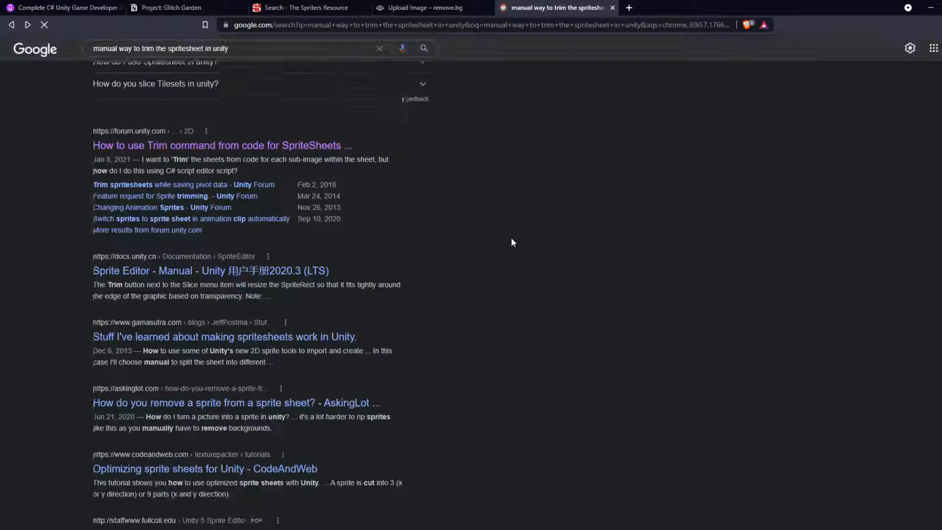
# Step: Open the article "Stuff I've learned about making spritesheets work in Unity", return to the search results and scan the remaining entries
pyautogui.click(259, 337)
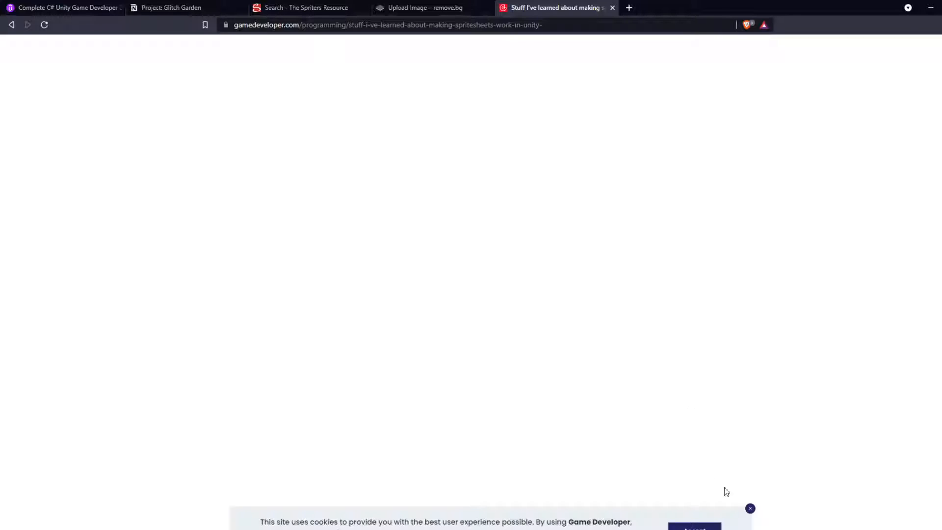
pyautogui.click(751, 508)
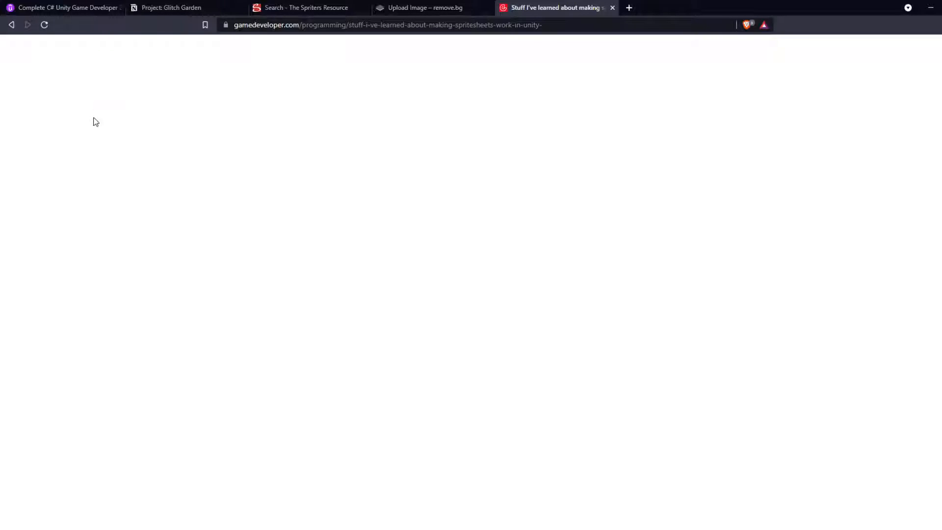
pyautogui.hotkey('alt', 'Left')
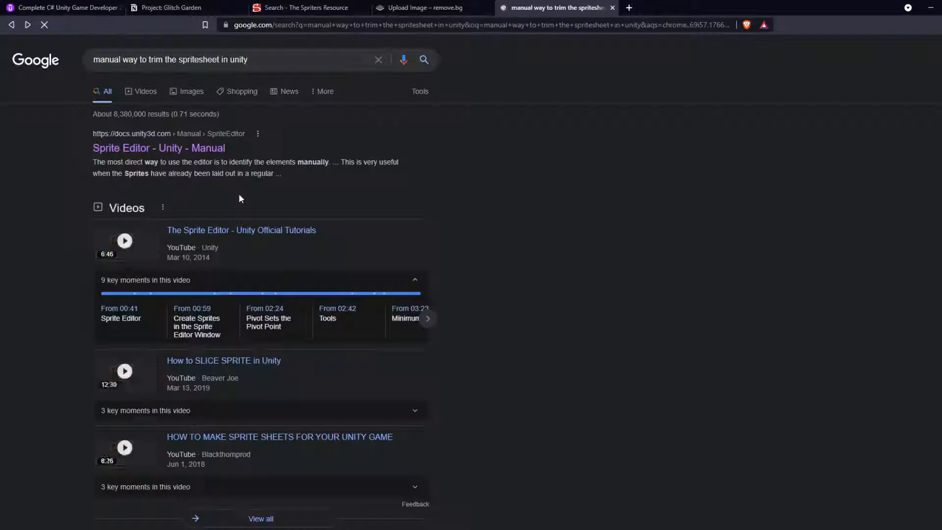
pyautogui.scroll(-10, 243, 195)
pyautogui.scroll(-5, 253, 199)
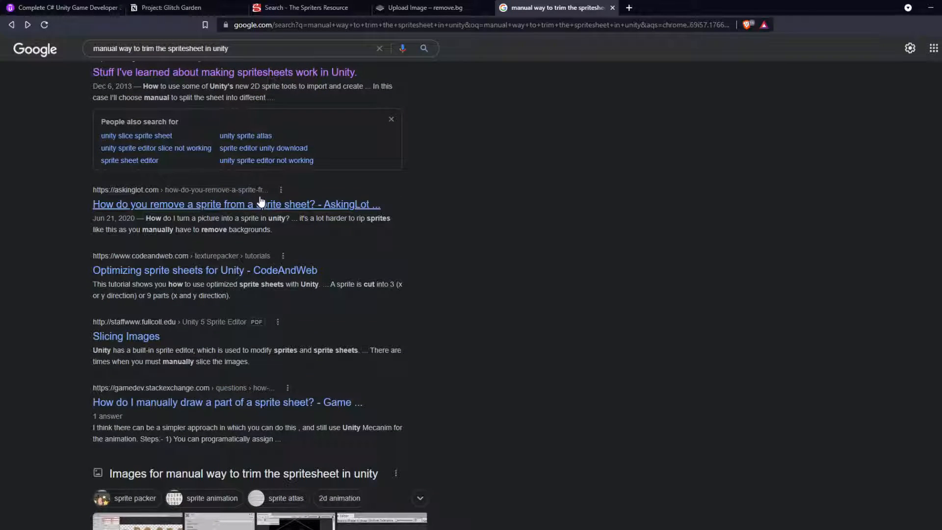
pyautogui.scroll(-4, 260, 201)
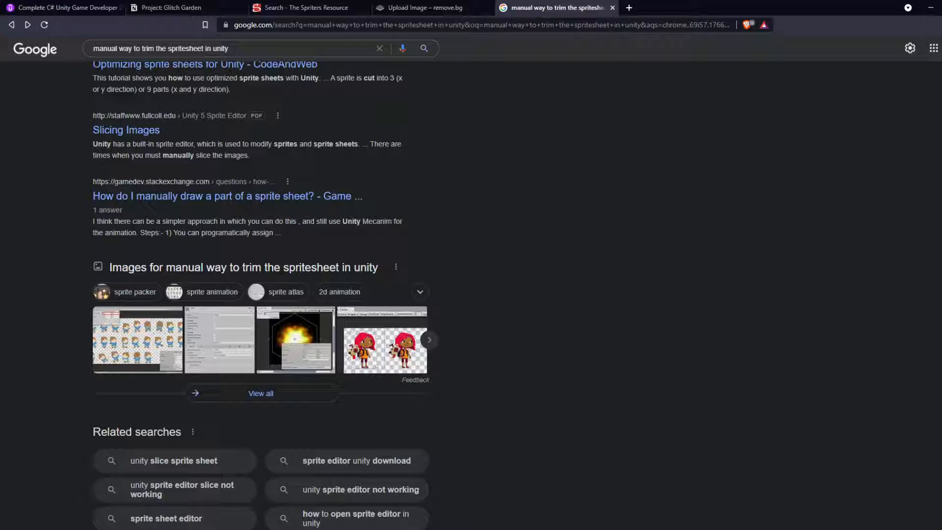
# Step: Switch back to Unity's Sprite Editor and check the keyblade sheet in the alpha view, returning to the colour view
pyautogui.hotkey('alt', 'Tab')
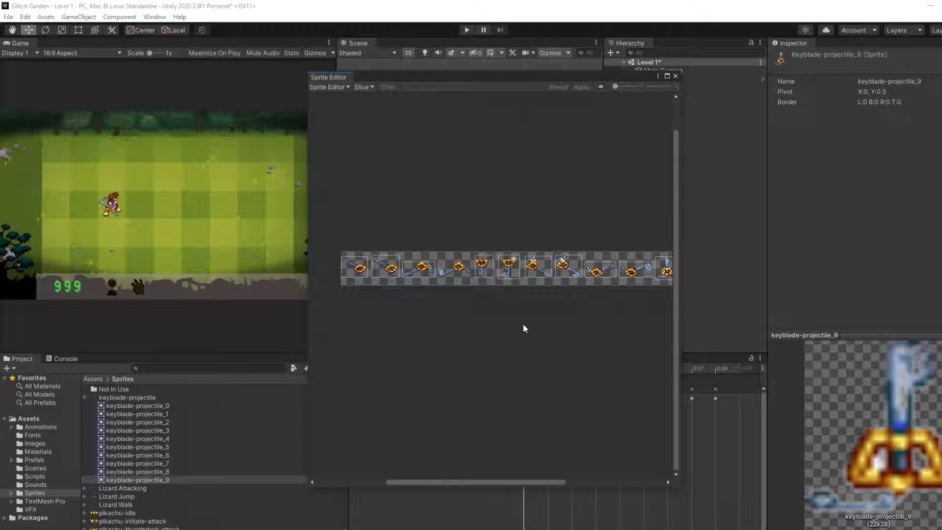
pyautogui.scroll(-2, 523, 319)
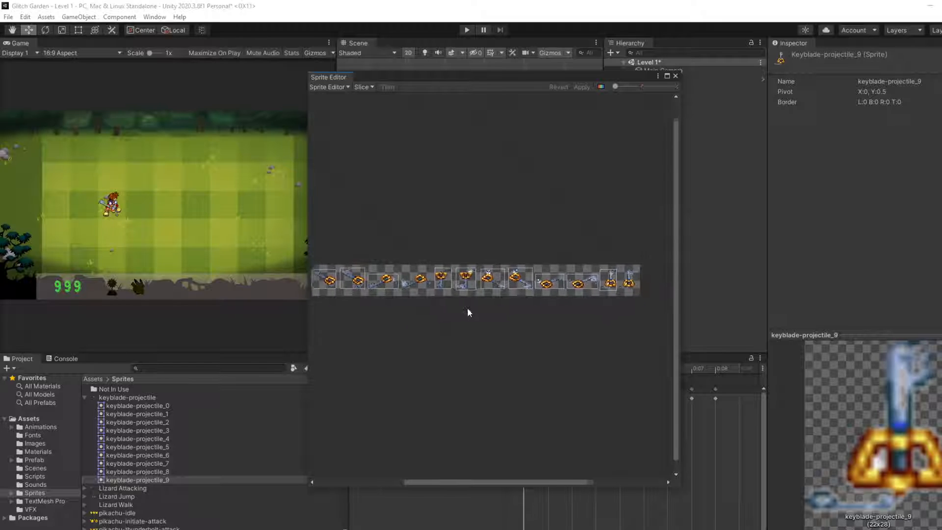
pyautogui.moveTo(467, 309); pyautogui.dragTo(483, 303, button='middle')
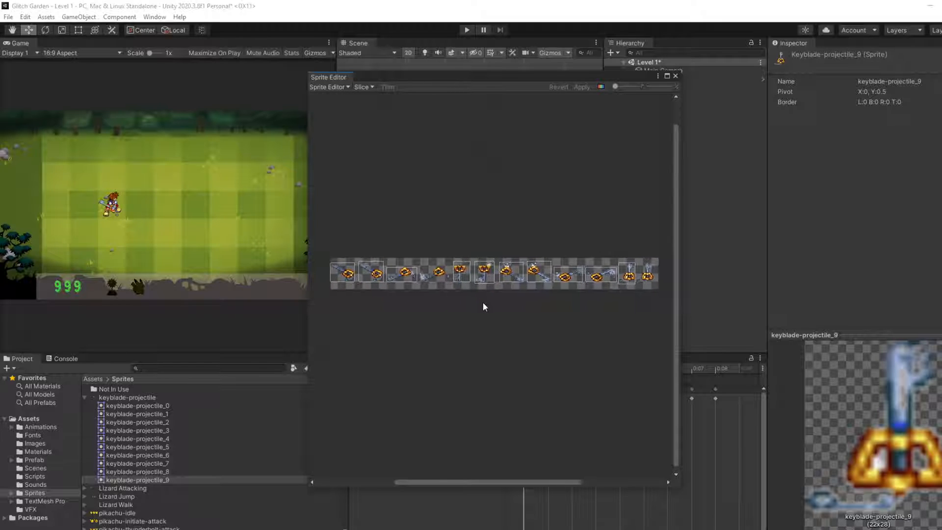
pyautogui.click(601, 87)
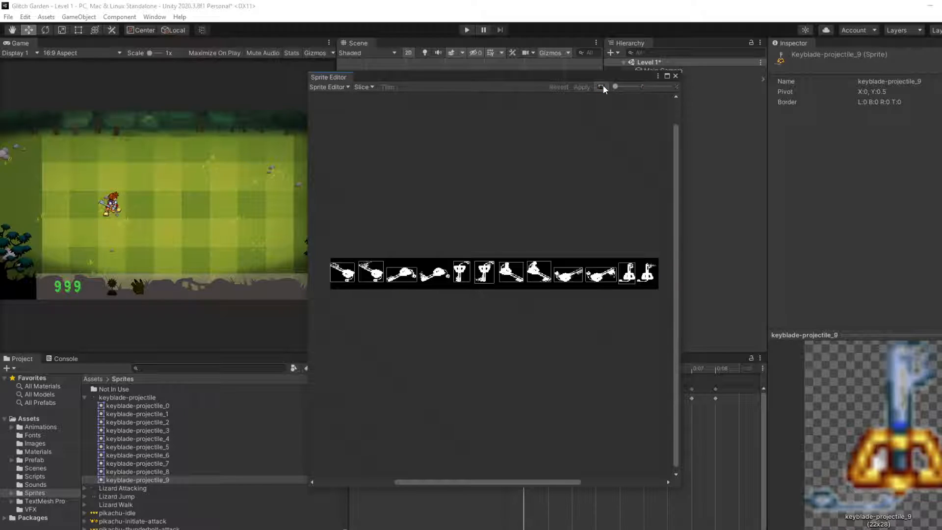
pyautogui.click(601, 87)
# Step: Try the Safe method for automatic slicing, and re-slice the keyblade sheet with the Smart method
pyautogui.click(362, 87)
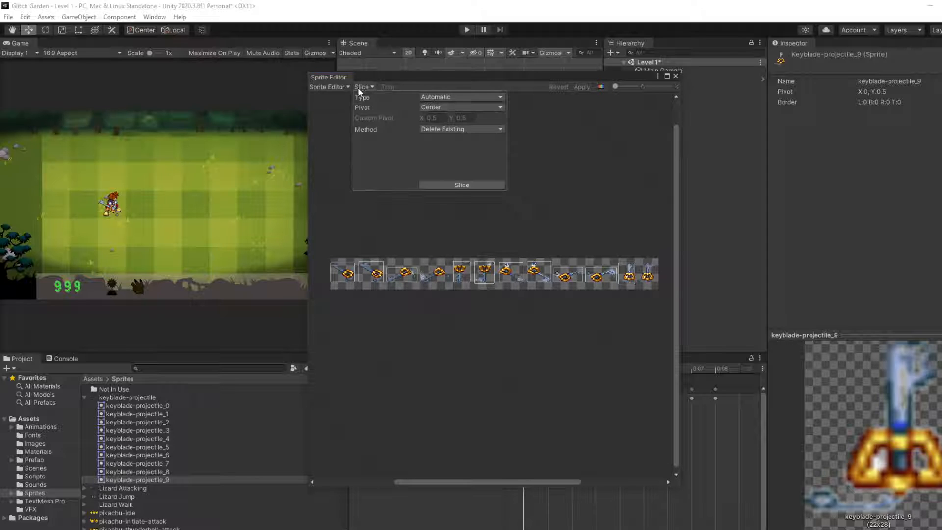
pyautogui.click(361, 87)
pyautogui.click(367, 87)
pyautogui.click(418, 128)
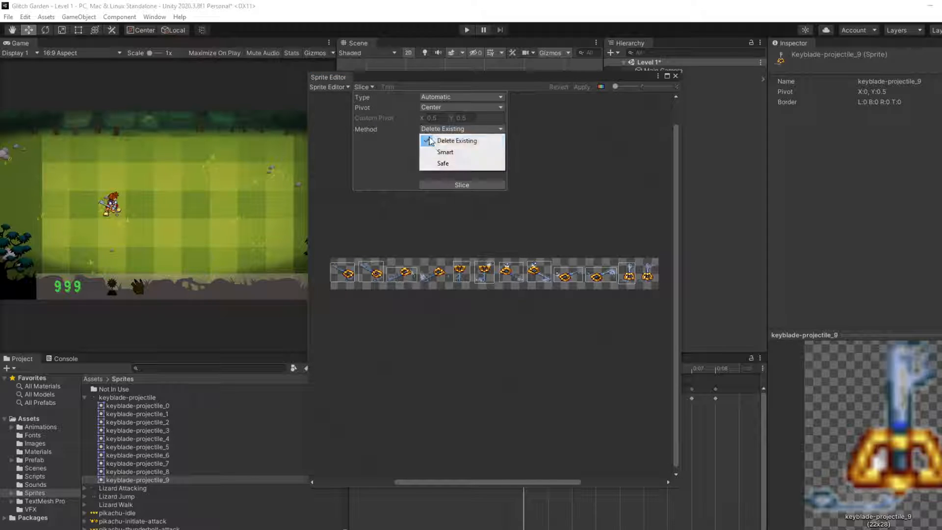
pyautogui.click(434, 152)
pyautogui.click(442, 130)
pyautogui.click(445, 165)
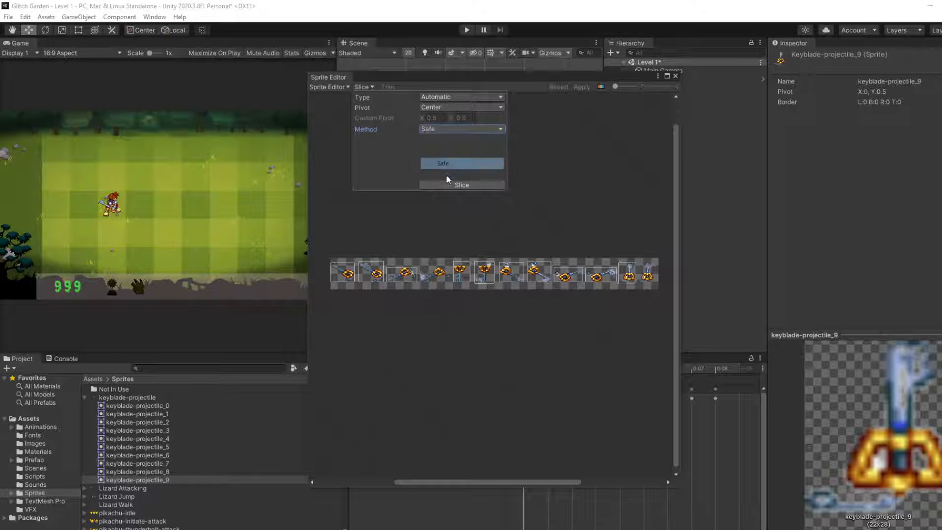
pyautogui.click(451, 129)
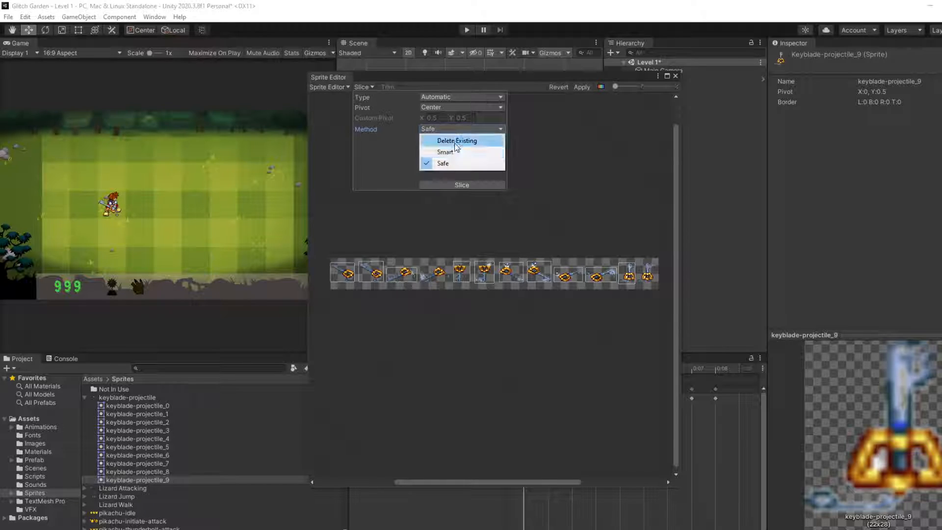
pyautogui.click(442, 150)
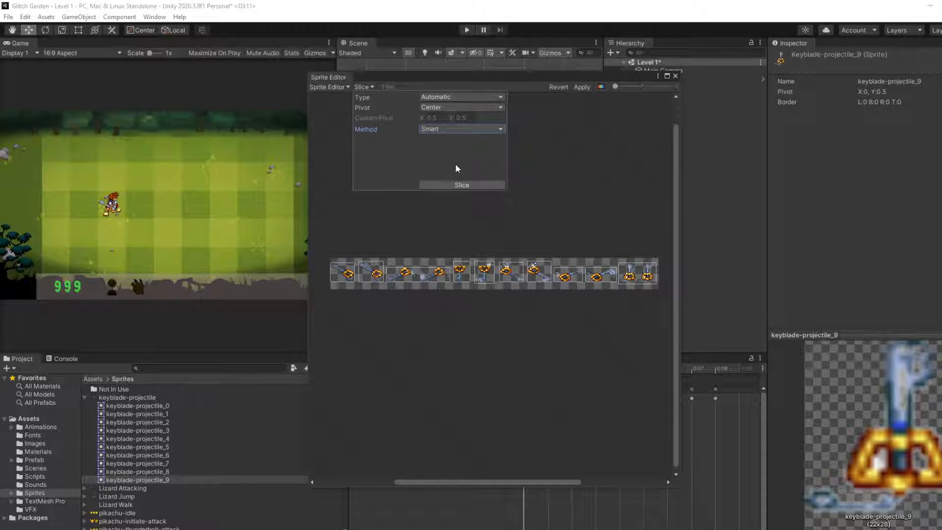
# Step: Try re-slicing the keyblade sheet automatically with the Delete Existing method and look over the pivot options
pyautogui.click(471, 129)
pyautogui.click(469, 140)
pyautogui.click(456, 189)
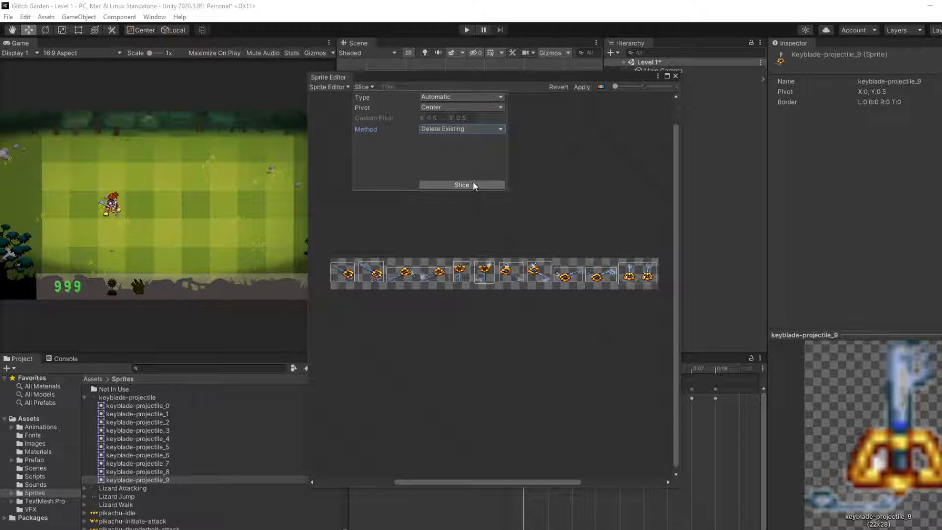
pyautogui.click(492, 108)
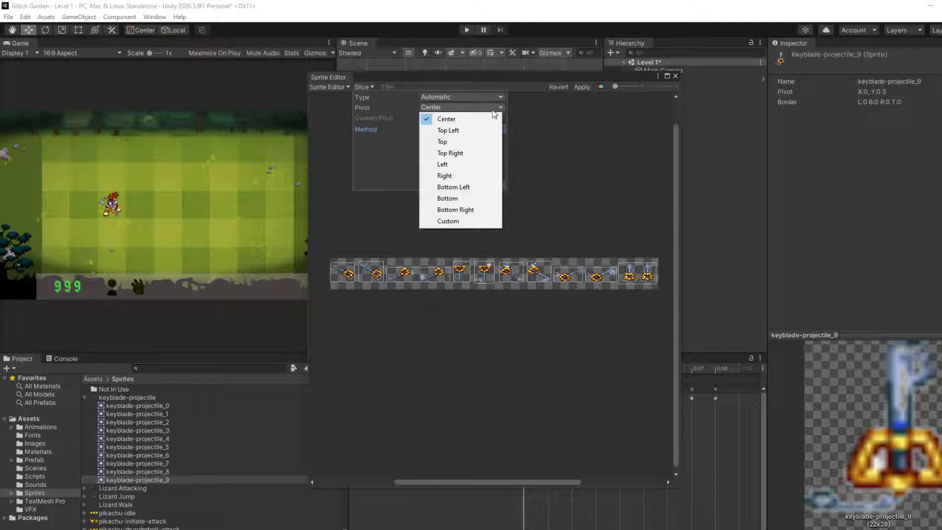
pyautogui.click(586, 126)
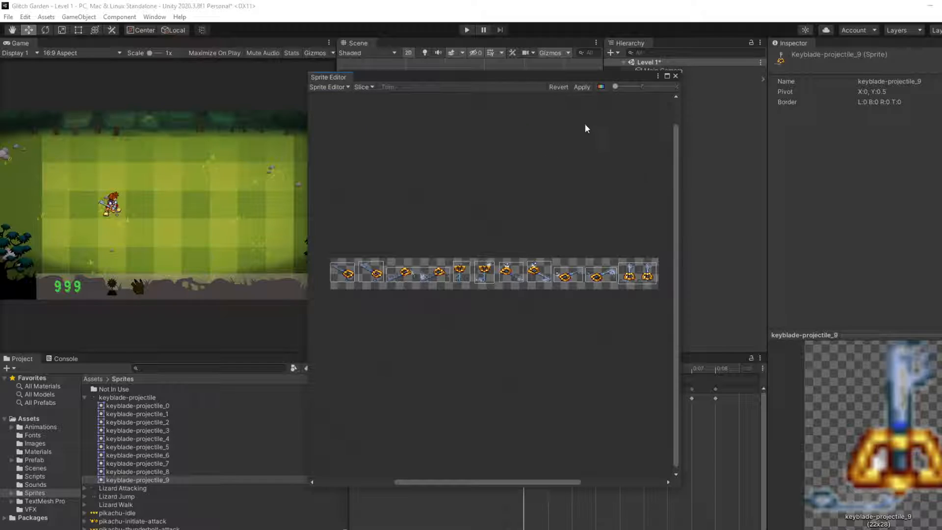
# Step: Revert the pending slicing changes on the keyblade sheet and close the Sprite Editor
pyautogui.click(566, 90)
pyautogui.click(531, 222)
pyautogui.moveTo(441, 483)
pyautogui.mouseDown()
pyautogui.moveTo(542, 480)
pyautogui.moveTo(444, 473)
pyautogui.mouseUp()
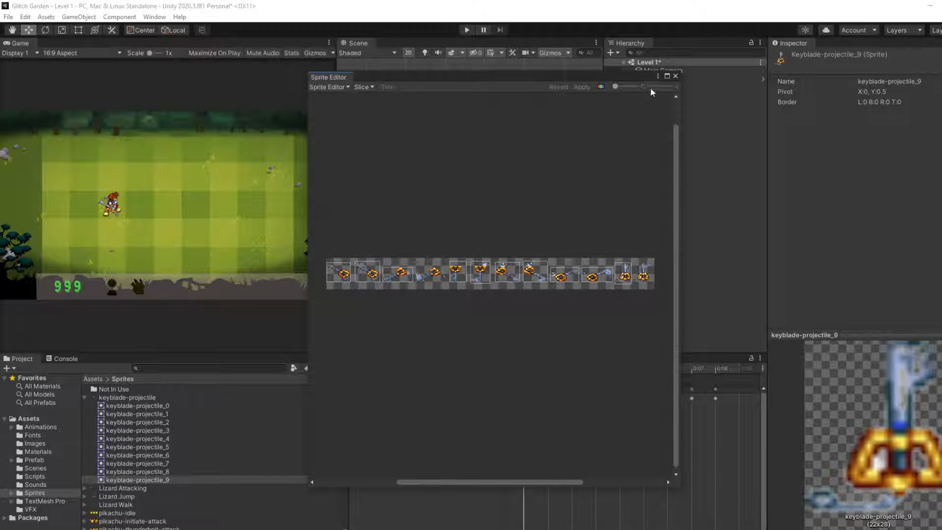
pyautogui.click(675, 76)
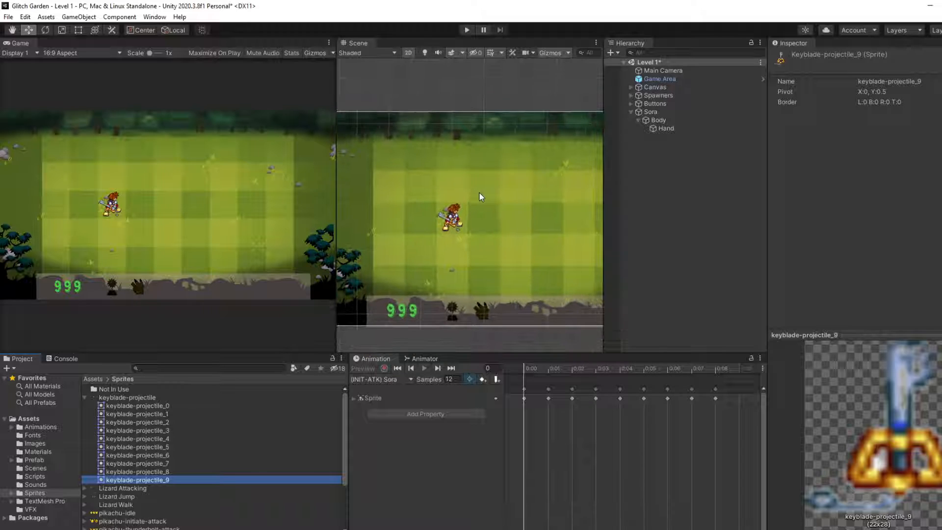
# Step: Review the sliced keyblade sprites one after another from keyblade-projectile_0 to keyblade-projectile_9
pyautogui.click(181, 405)
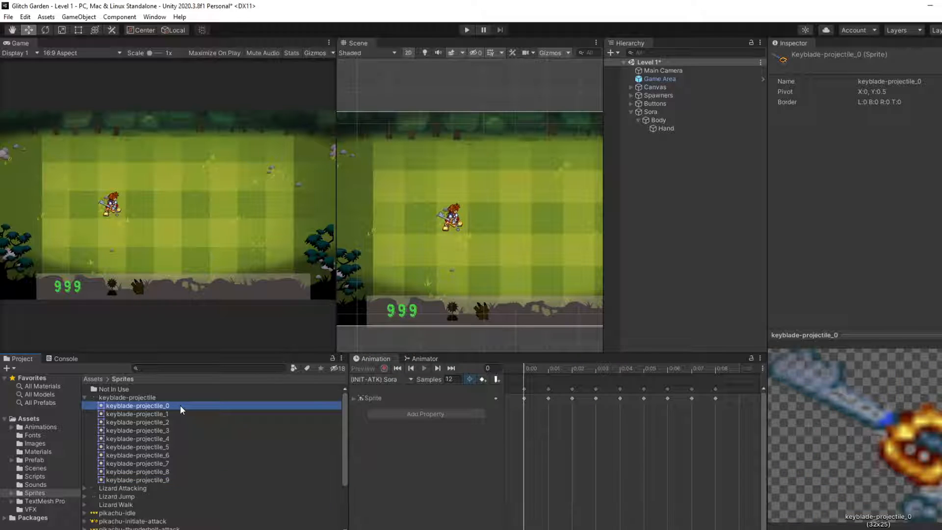
pyautogui.press('Down')
pyautogui.press('Down')
pyautogui.press('Down')
pyautogui.press('Down')
pyautogui.press('Down')
pyautogui.press('Down')
pyautogui.press('Down')
pyautogui.press('Down')
pyautogui.press('Down')
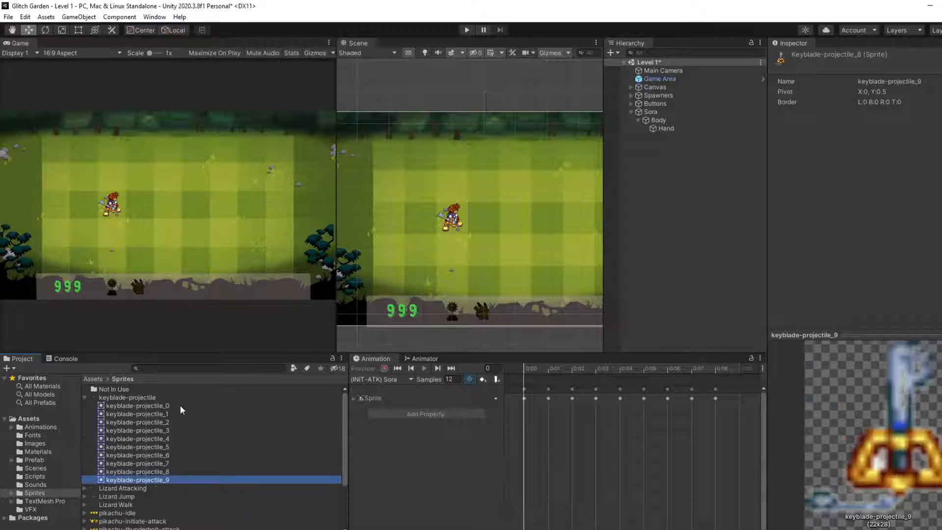
pyautogui.click(177, 406)
pyautogui.keyDown('shift'); pyautogui.click(154, 479); pyautogui.keyUp('shift')
pyautogui.rightClick(142, 439)
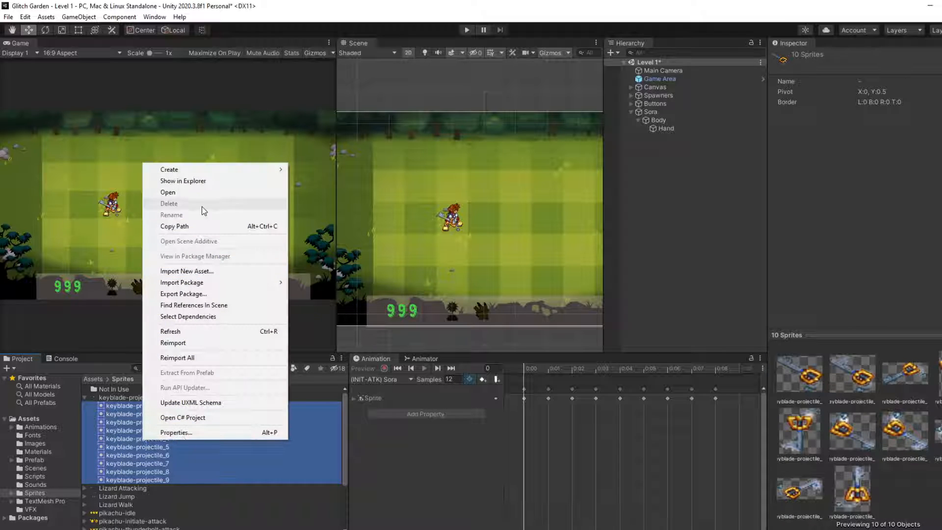
pyautogui.moveTo(210, 169)
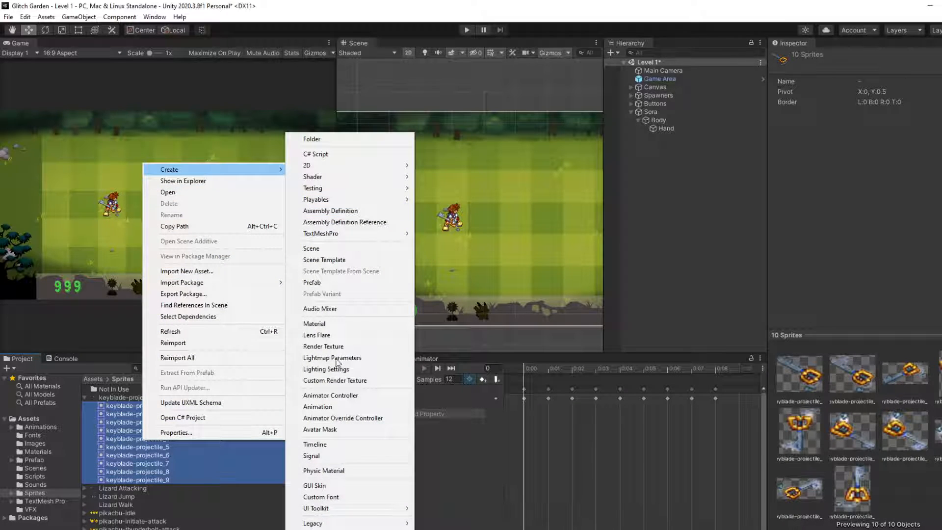
pyautogui.click(322, 407)
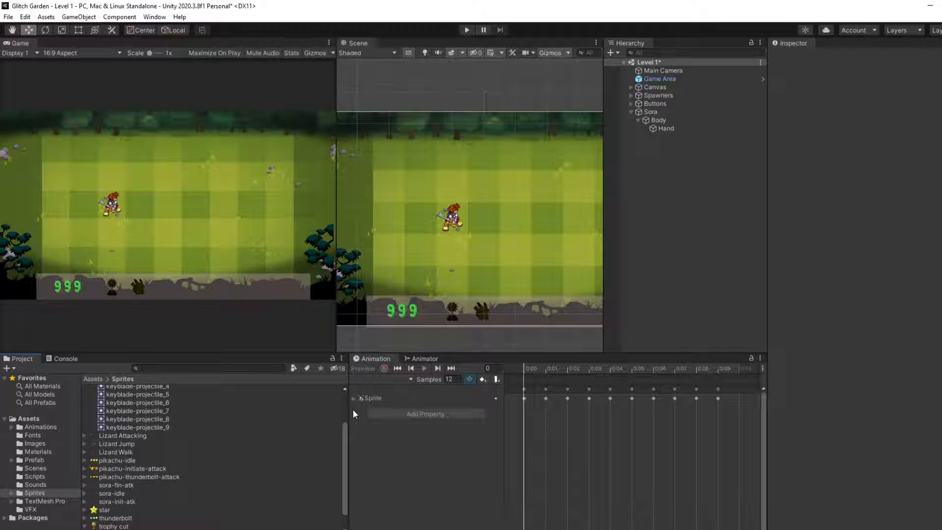
pyautogui.scroll(3, 229, 484)
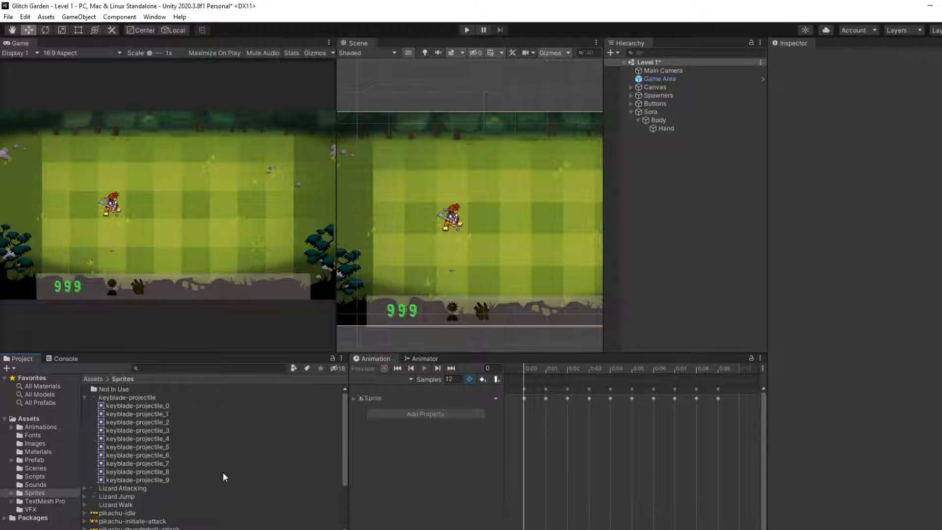
pyautogui.scroll(-3, 168, 434)
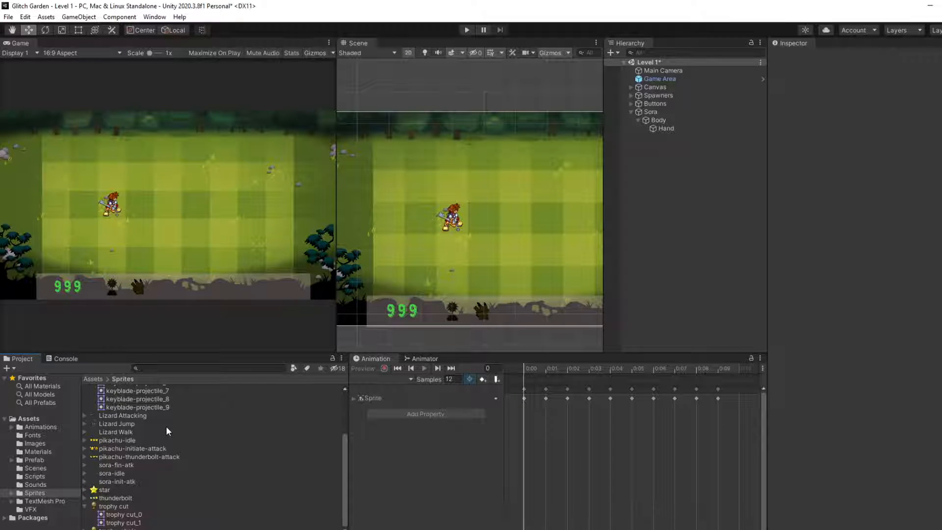
pyautogui.scroll(3, 165, 426)
# Step: Create an animation clip from sprites keyblade-projectile_0 to keyblade-projectile_9 and name it (Projectile) Keyblade
pyautogui.click(139, 406)
pyautogui.keyDown('shift'); pyautogui.click(123, 480); pyautogui.keyUp('shift')
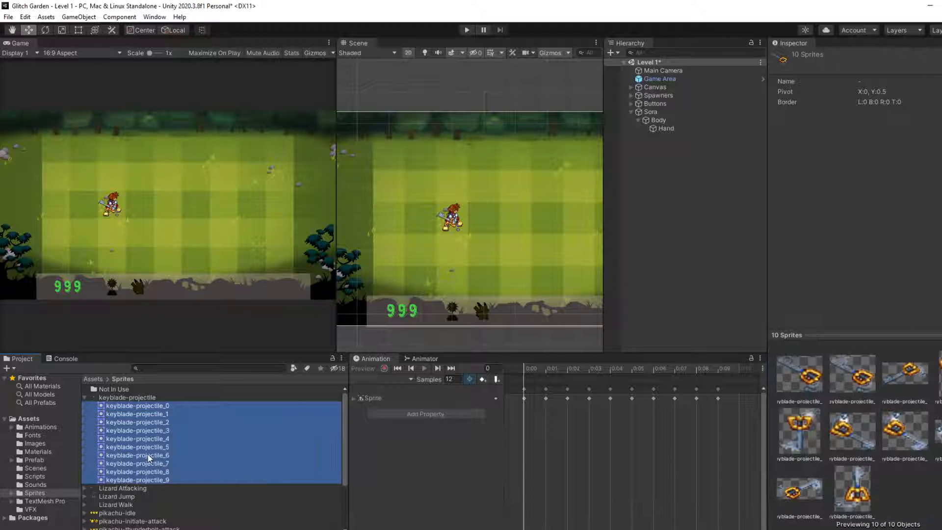
pyautogui.rightClick(148, 454)
pyautogui.moveTo(245, 184)
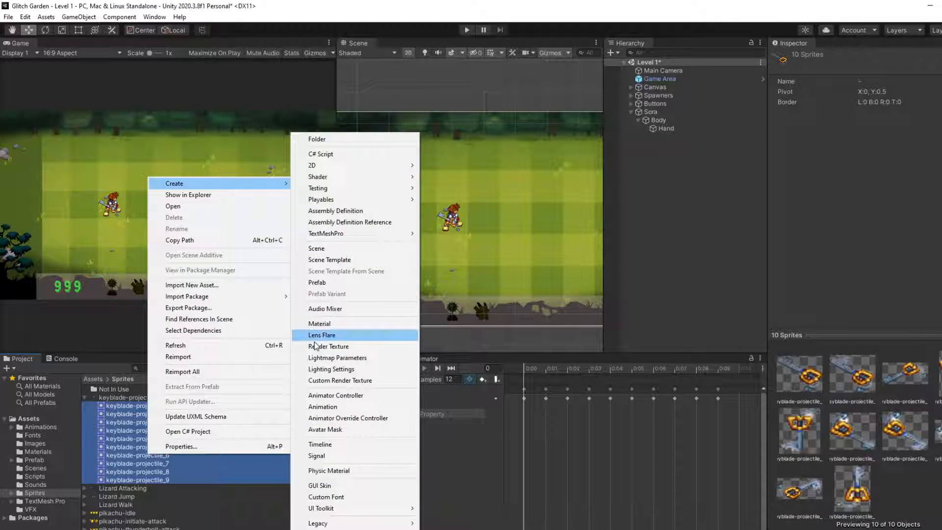
pyautogui.click(330, 407)
pyautogui.press('BackSpace')
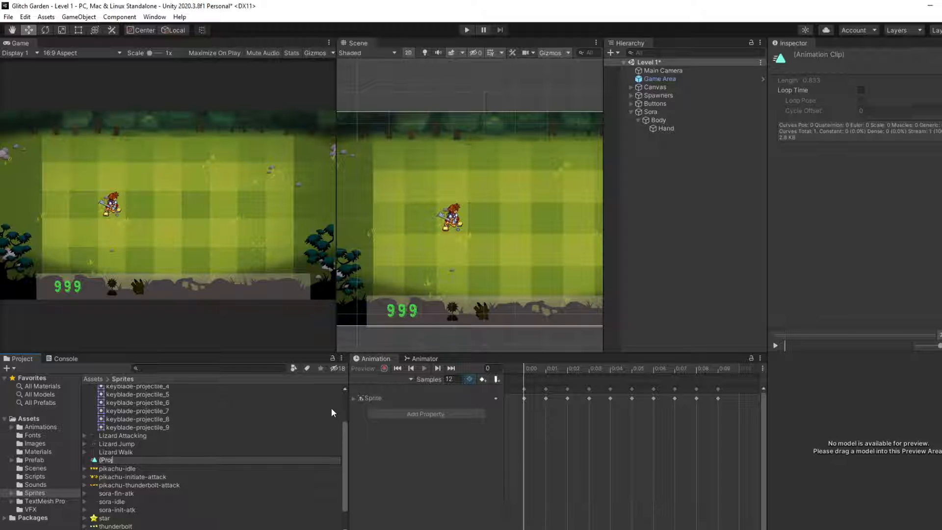
pyautogui.write('(Projecti')
pyautogui.write('de')
pyautogui.press('Return')
# Step: Move the (Projectile) Keyblade clip and the three Sora clips into the Animations subfolder of the Defenders animation folder
pyautogui.moveTo(208, 398); pyautogui.dragTo(50, 426)
pyautogui.moveTo(134, 406); pyautogui.dragTo(122, 395)
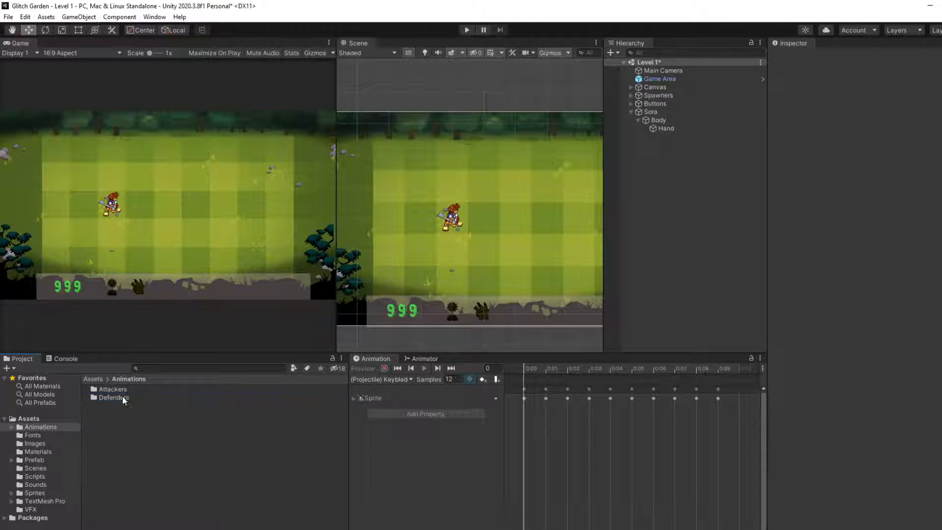
pyautogui.doubleClick(122, 396)
pyautogui.click(130, 399)
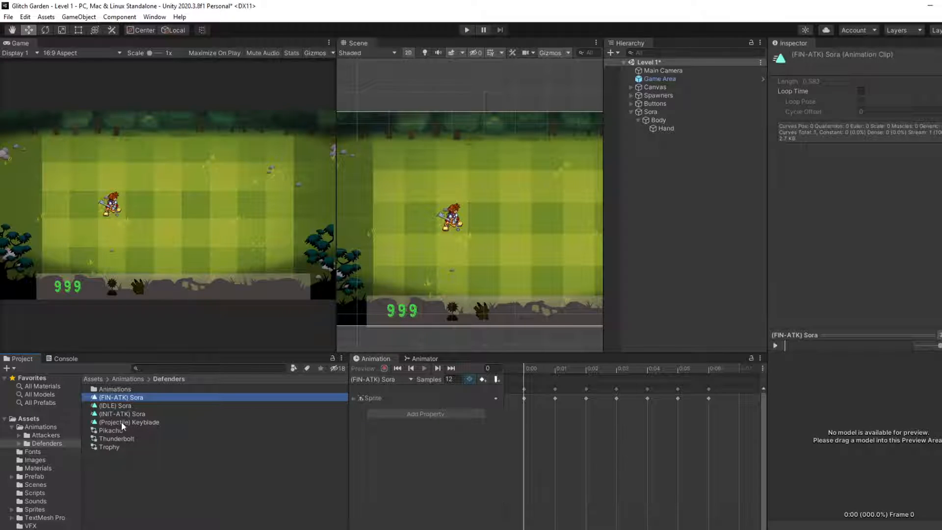
pyautogui.keyDown('shift'); pyautogui.click(122, 422); pyautogui.keyUp('shift')
pyautogui.moveTo(121, 422); pyautogui.dragTo(116, 389)
pyautogui.click(130, 432)
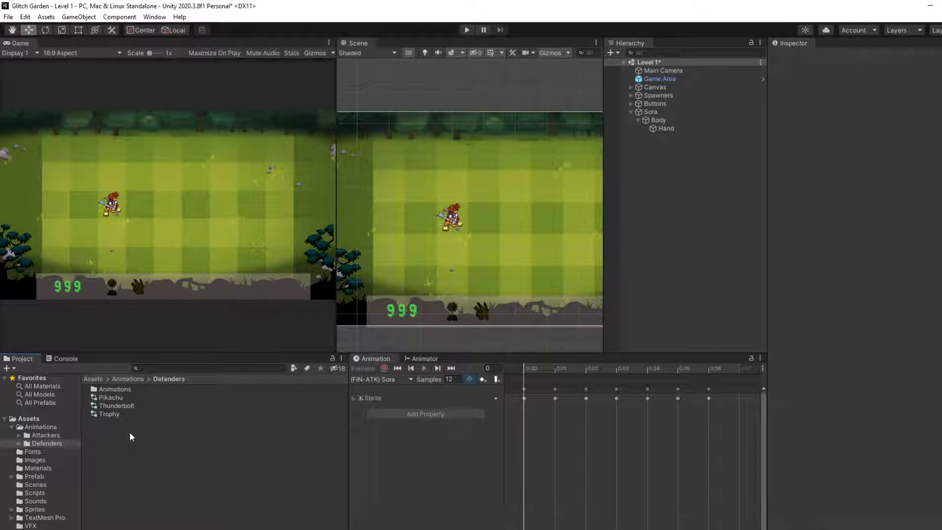
# Step: Create an Animator Controller named Sora in the Defenders animation folder
pyautogui.rightClick(129, 432)
pyautogui.click(171, 172)
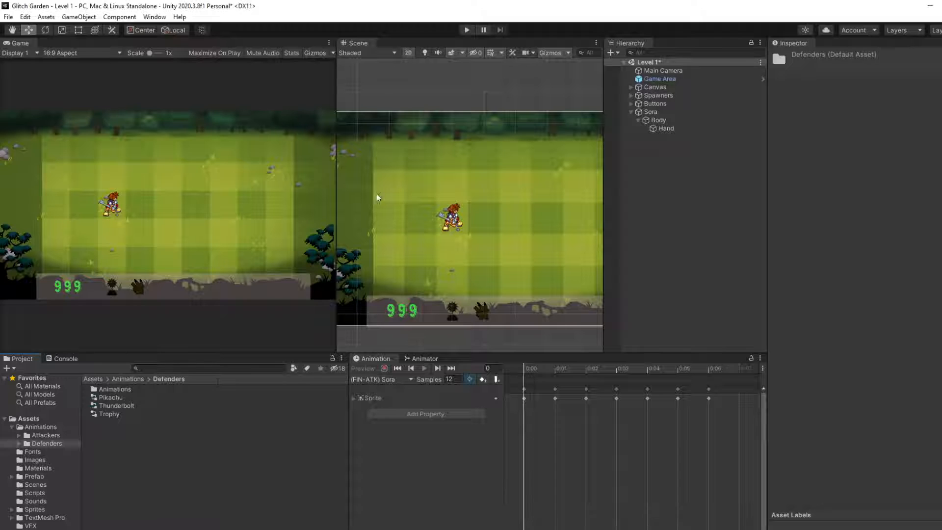
pyautogui.rightClick(142, 446)
pyautogui.moveTo(172, 176)
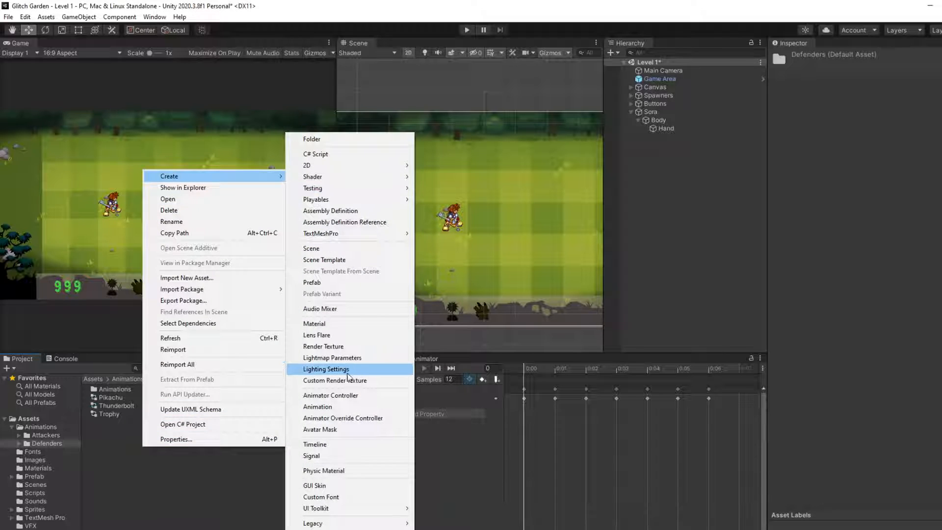
pyautogui.click(343, 392)
pyautogui.write('Sora')
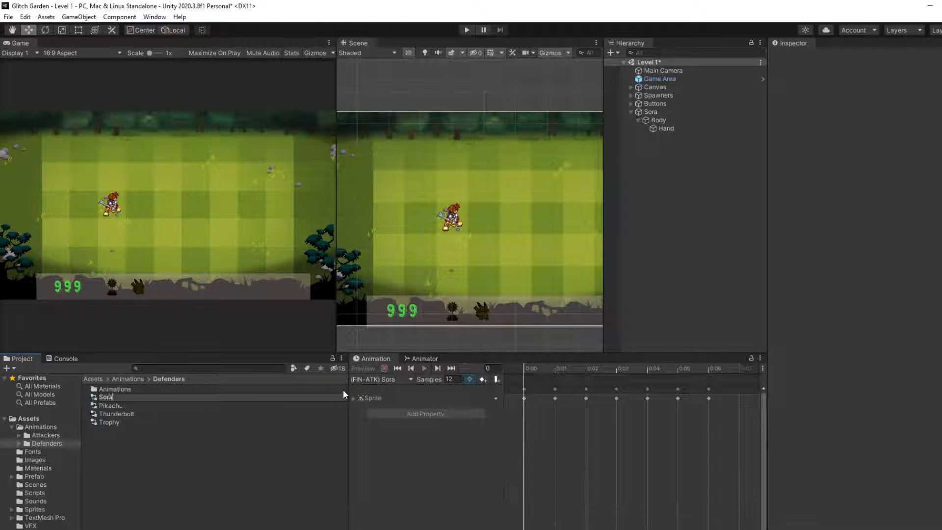
pyautogui.press('Return')
# Step: Check which components are attached to Sora's Body child and to the parent Sora object
pyautogui.click(673, 133)
pyautogui.click(669, 119)
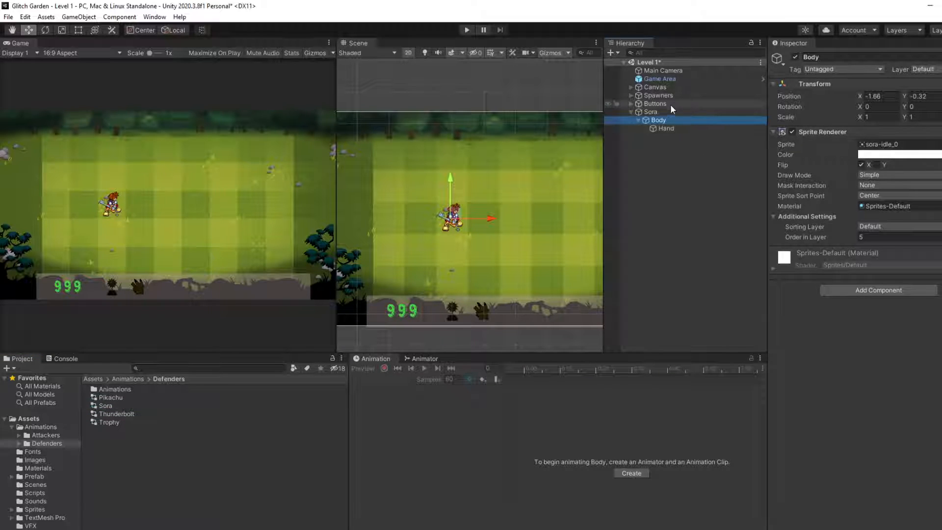
pyautogui.click(655, 111)
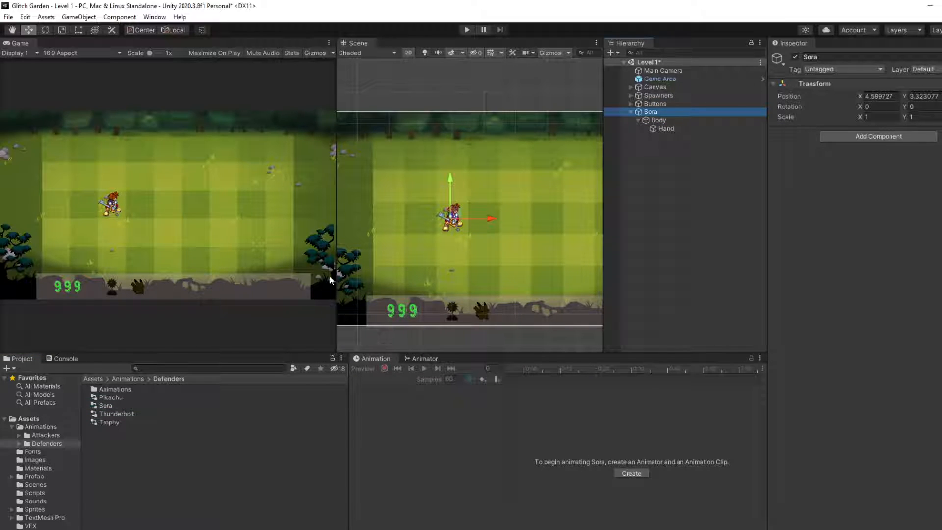
pyautogui.click(889, 244)
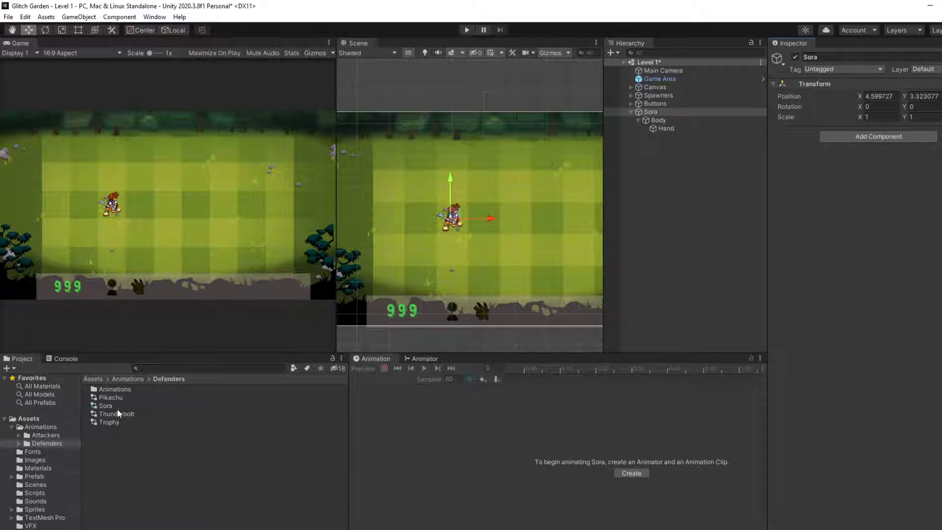
# Step: Place the Pikachu prefab from the Defenders prefab folder in the scene near Sora and compare the two characters up close
pyautogui.click(43, 476)
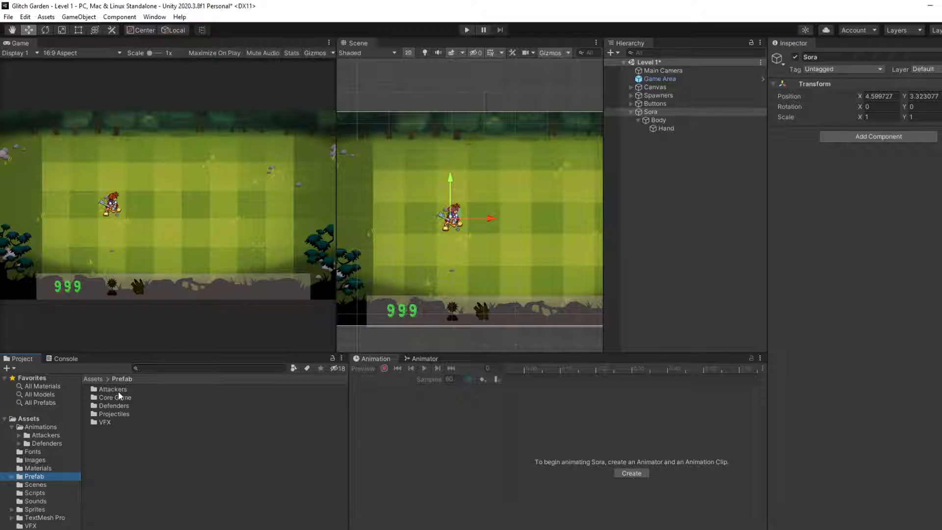
pyautogui.doubleClick(112, 405)
pyautogui.moveTo(110, 389); pyautogui.dragTo(421, 251)
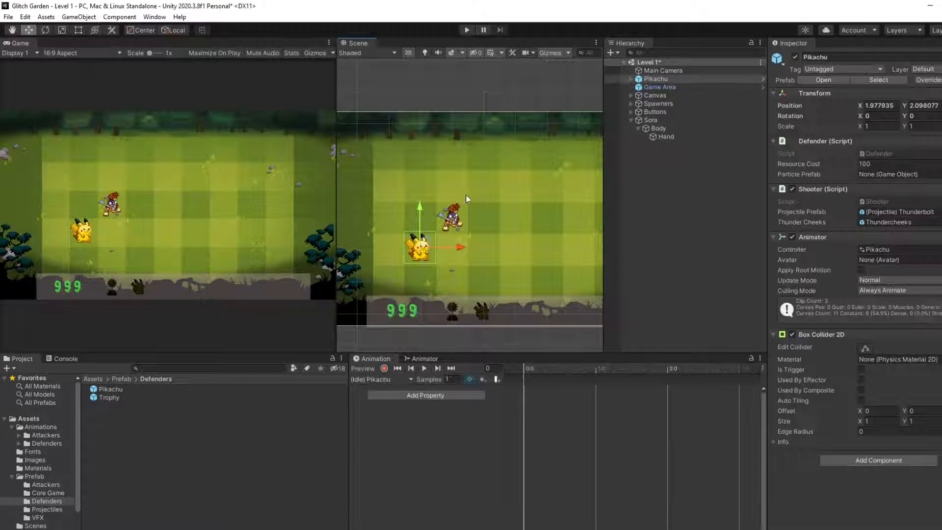
pyautogui.scroll(5, 434, 241)
pyautogui.scroll(3, 446, 232)
pyautogui.moveTo(446, 232)
pyautogui.mouseDown(button='middle')
pyautogui.moveTo(474, 217)
pyautogui.moveTo(479, 195)
pyautogui.moveTo(450, 240)
pyautogui.mouseUp(button='middle')
pyautogui.scroll(-3, 472, 225)
pyautogui.scroll(-1, 472, 229)
pyautogui.moveTo(514, 208); pyautogui.dragTo(533, 196, button='middle')
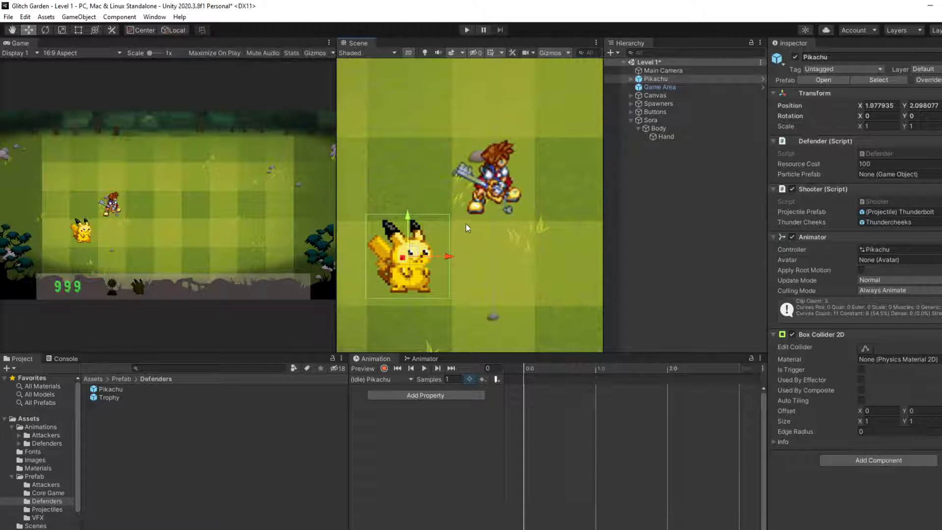
# Step: Move Pikachu's Body child slightly within its tile, to about X -0.007, Y -0.042
pyautogui.click(487, 268)
pyautogui.scroll(-1, 467, 254)
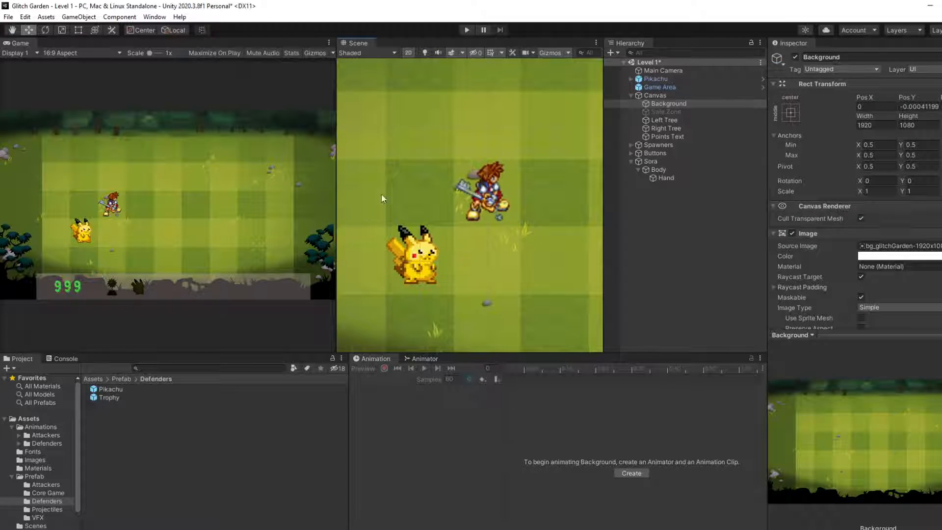
pyautogui.scroll(-2, 446, 250)
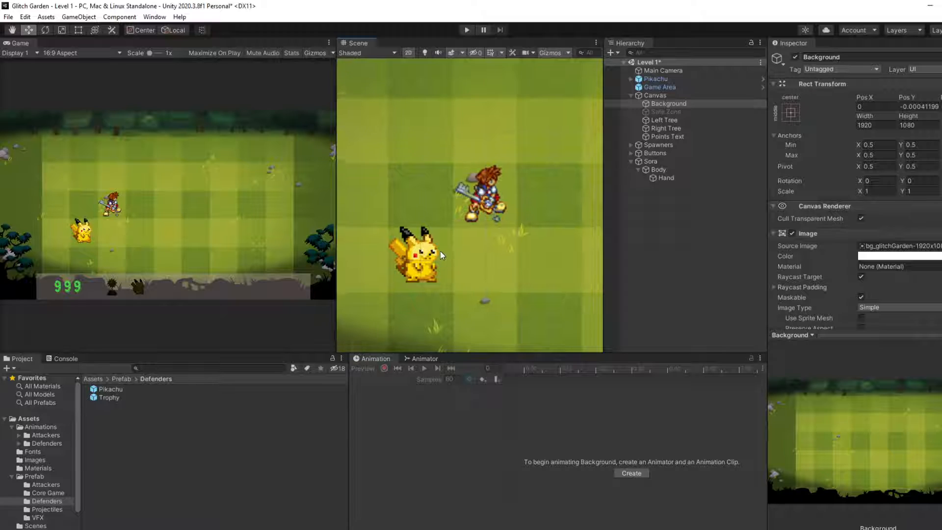
pyautogui.scroll(1, 448, 251)
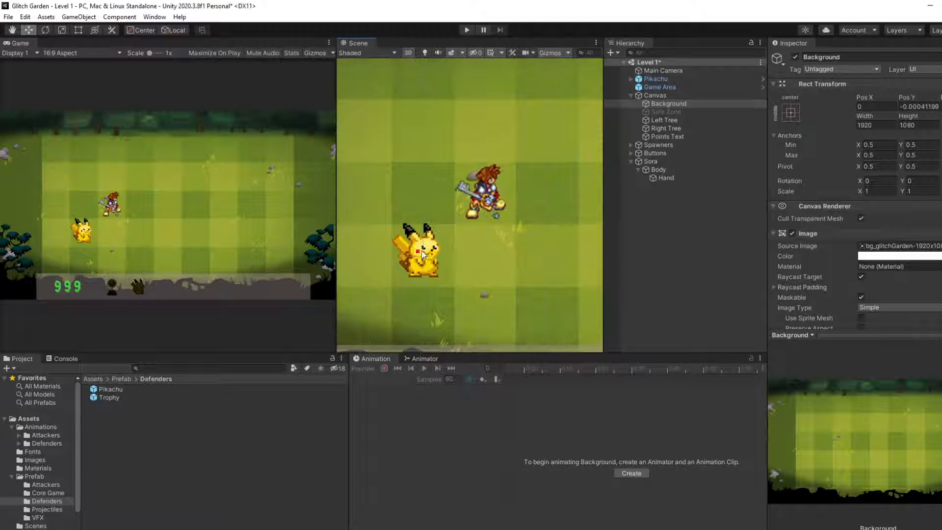
pyautogui.click(432, 249)
pyautogui.moveTo(432, 248); pyautogui.dragTo(432, 252)
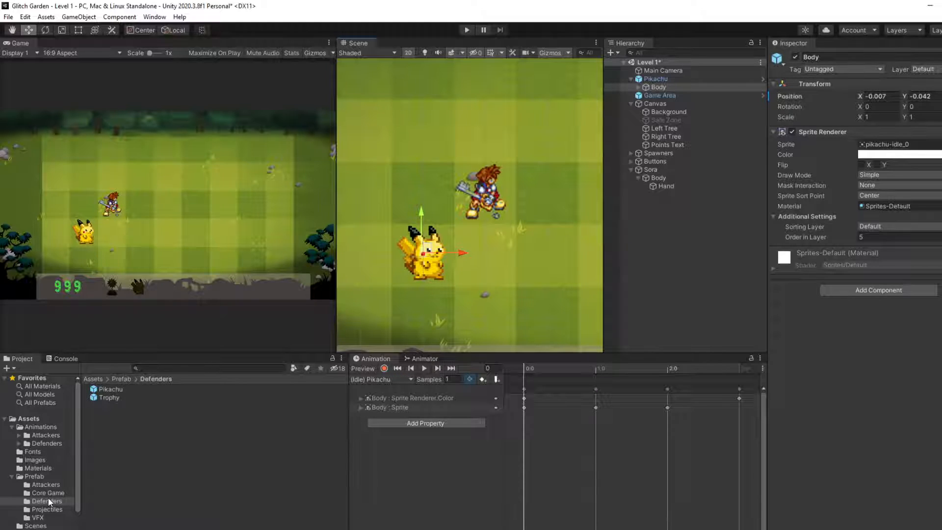
# Step: Set Pixels Per Unit of the pikachu-idle sprite sheet to 125 and apply the import change
pyautogui.scroll(-2, 42, 438)
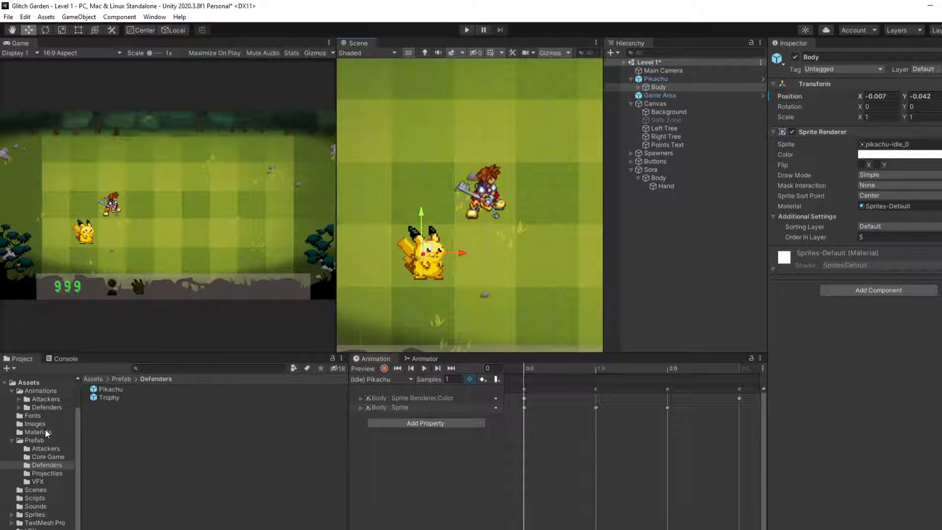
pyautogui.click(43, 514)
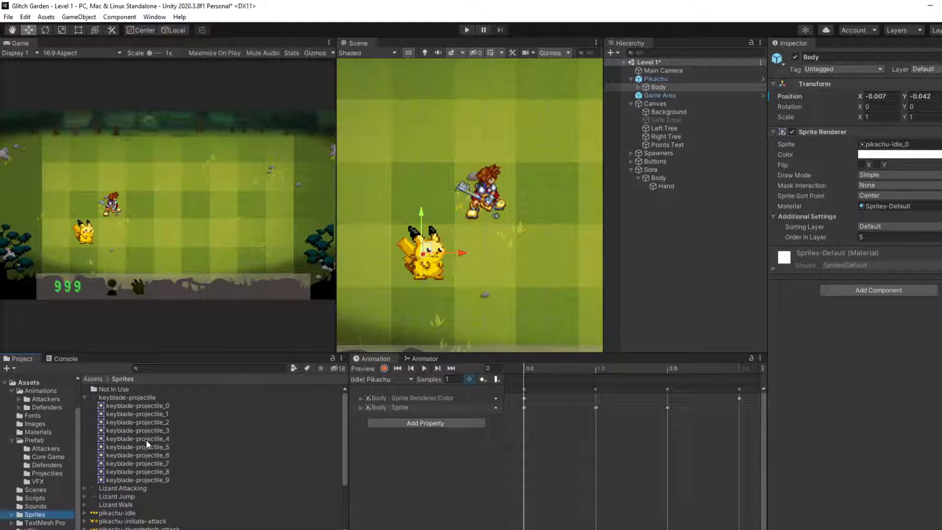
pyautogui.click(117, 513)
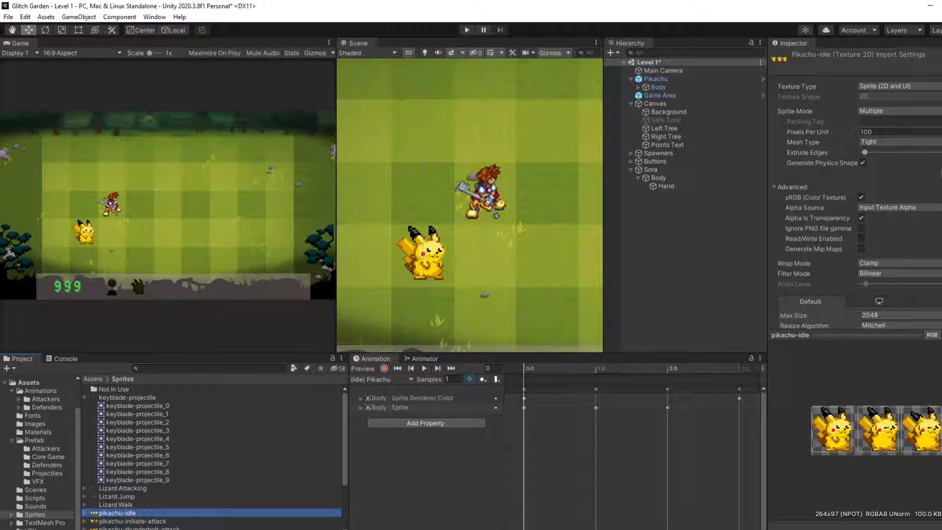
pyautogui.click(880, 133)
pyautogui.write('125')
pyautogui.scroll(-3, 922, 236)
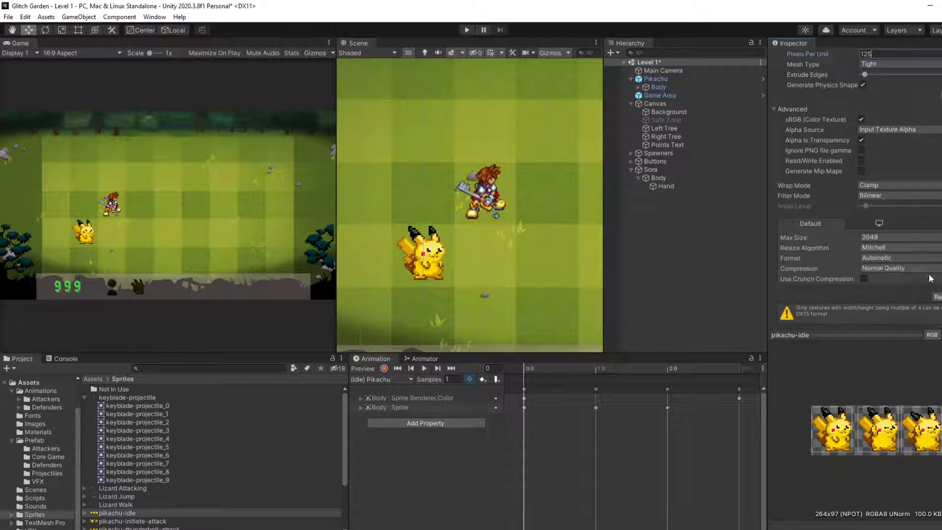
pyautogui.click(941, 297)
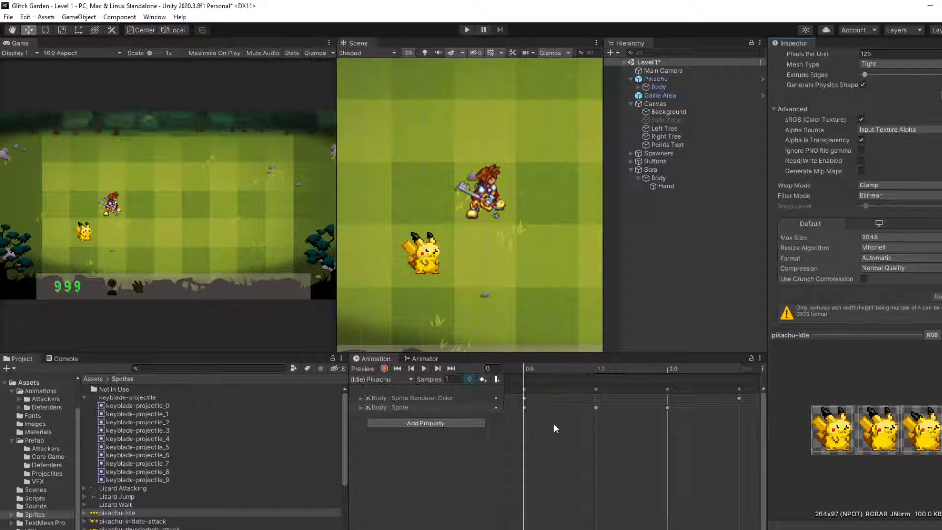
# Step: Set Pixels Per Unit of the pikachu-initiate-attack sprite sheet to 125
pyautogui.scroll(-3, 173, 473)
pyautogui.click(135, 459)
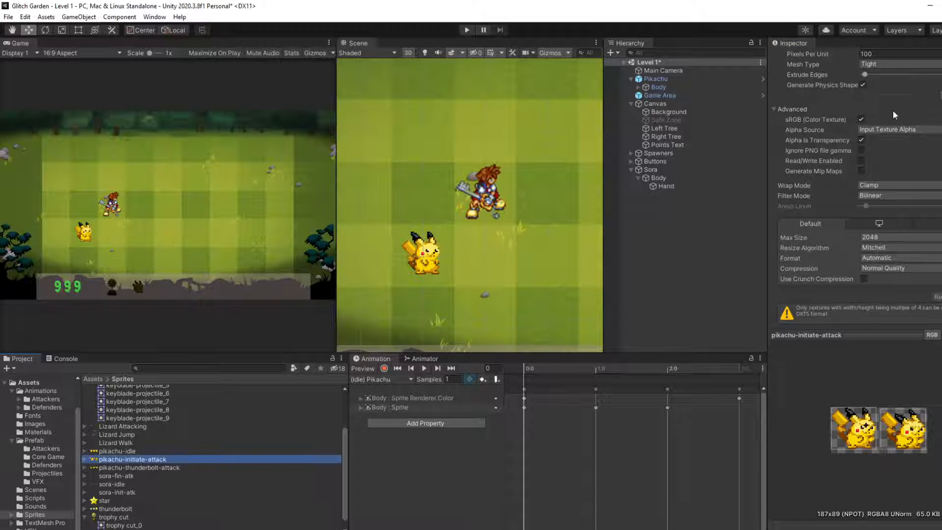
pyautogui.click(889, 59)
pyautogui.write('25')
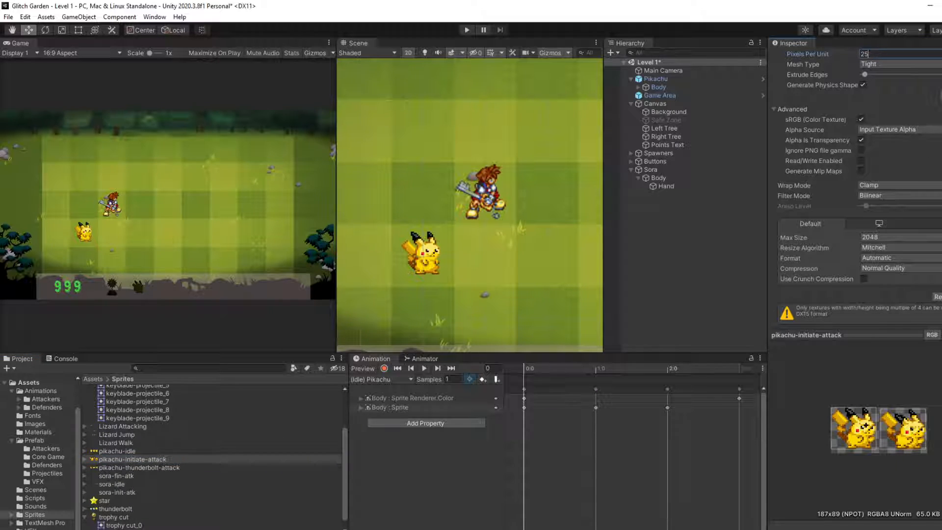
pyautogui.press('BackSpace')
pyautogui.press('BackSpace')
pyautogui.write('125')
# Step: Set Pixels Per Unit of the pikachu-thunderbolt-attack sprite sheet to 125 and commit the value
pyautogui.click(165, 468)
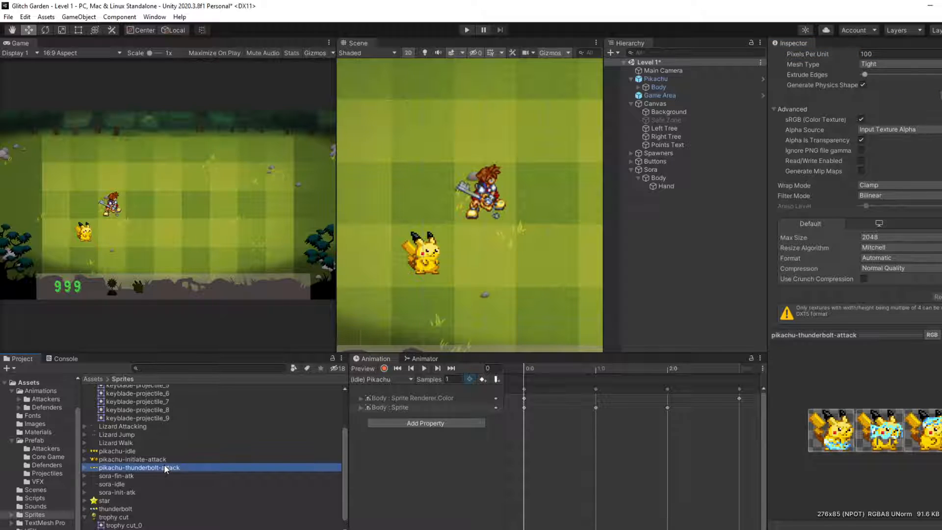
pyautogui.click(884, 55)
pyautogui.write('125')
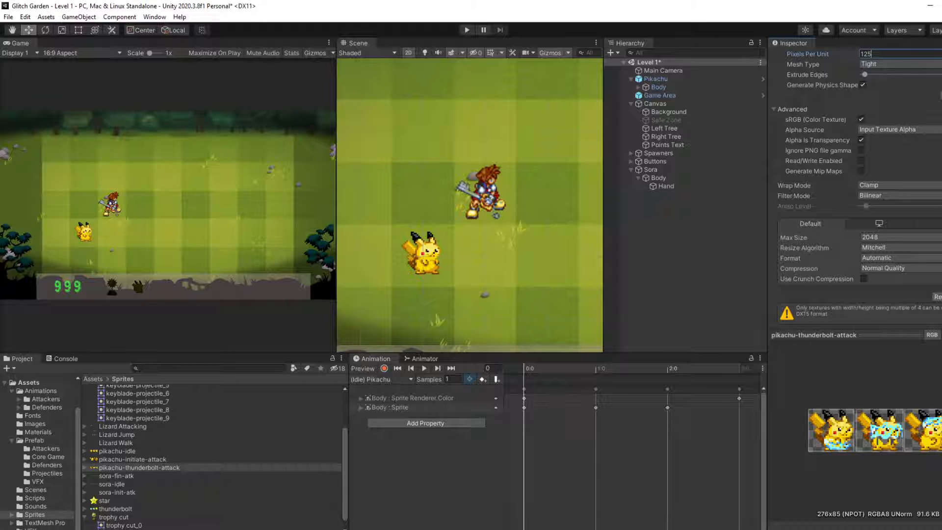
pyautogui.press('Return')
# Step: Collapse the keyblade-projectile and trophy cut sprite sheets in the Sprites folder
pyautogui.scroll(-1, 149, 484)
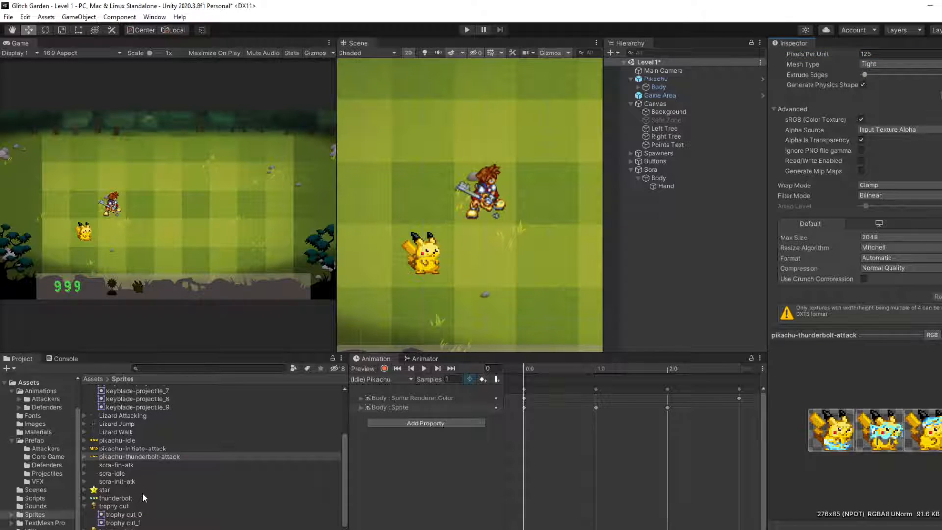
pyautogui.scroll(5, 134, 484)
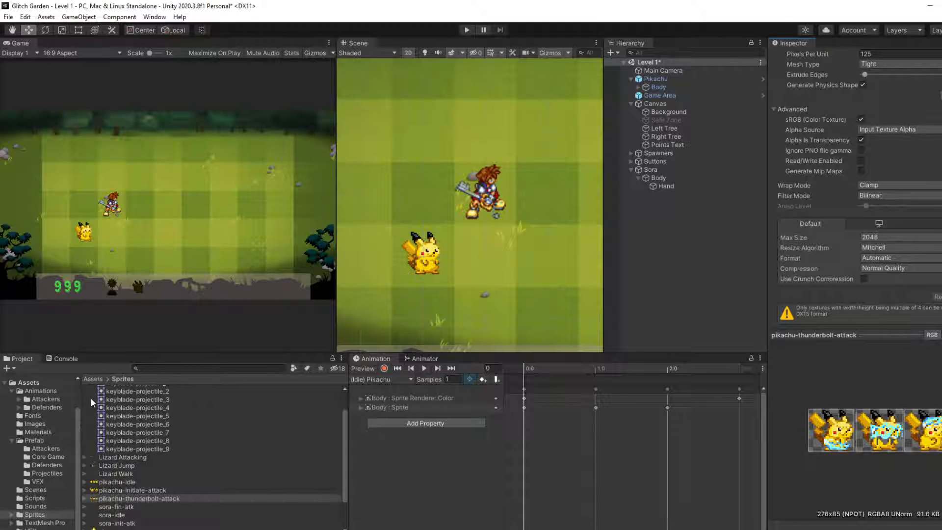
pyautogui.click(84, 397)
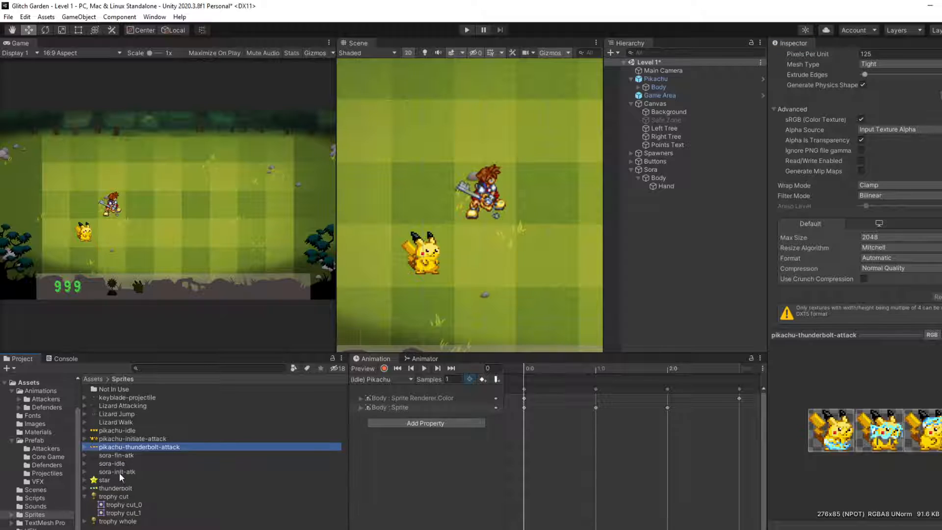
pyautogui.click(85, 496)
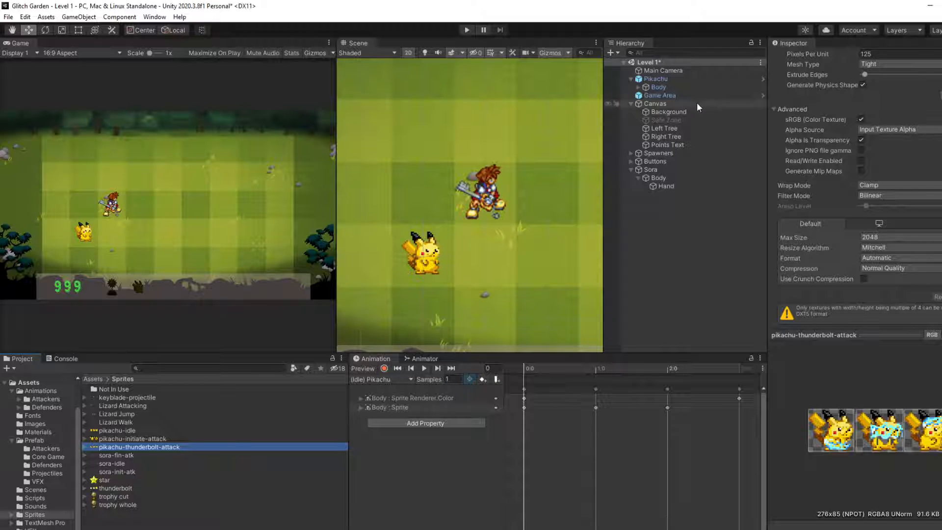
# Step: Check which components Pikachu's parent object carries, collapse its hierarchy, and inspect Sora's Body child for comparison
pyautogui.click(657, 79)
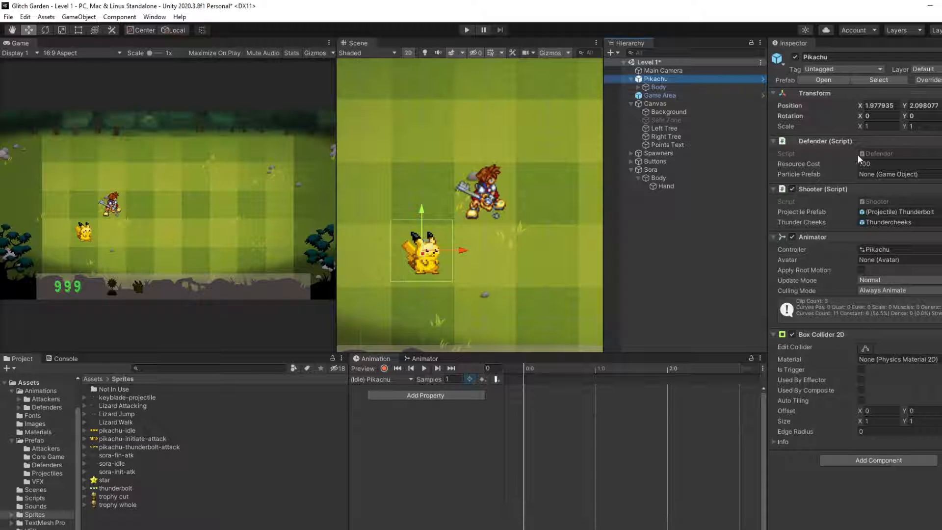
pyautogui.click(631, 79)
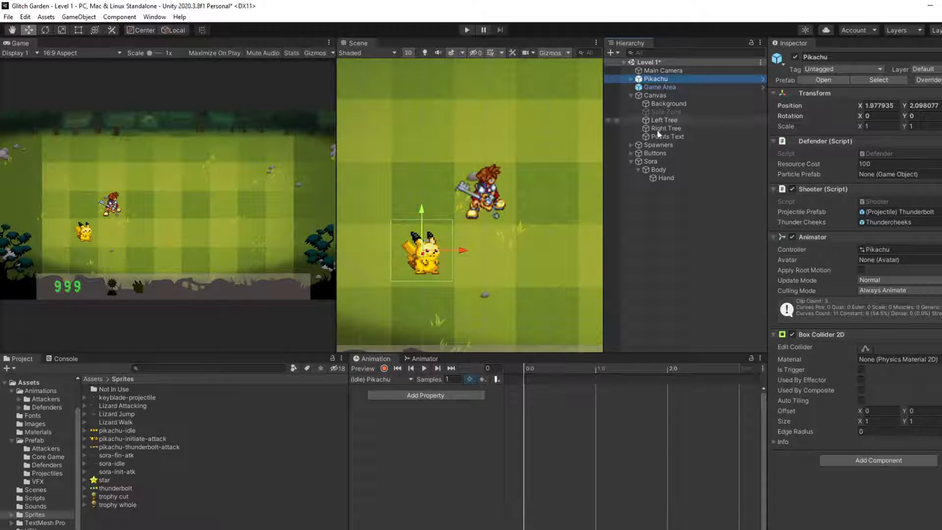
pyautogui.click(660, 170)
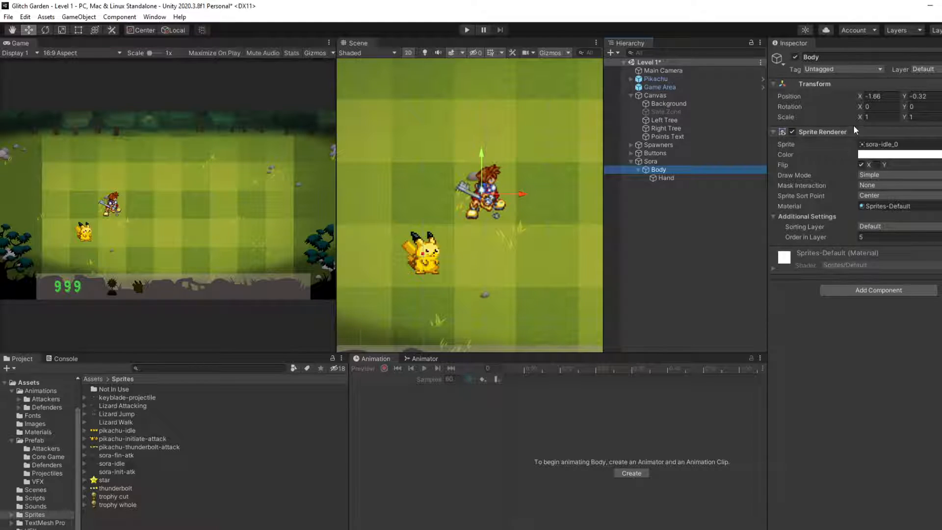
# Step: Add an Animator component to the parent Sora object
pyautogui.click(657, 160)
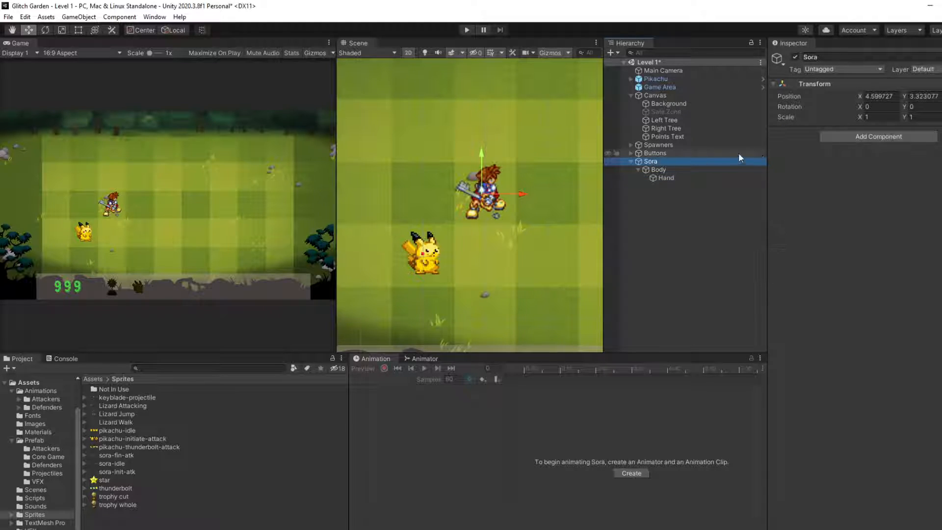
pyautogui.click(835, 140)
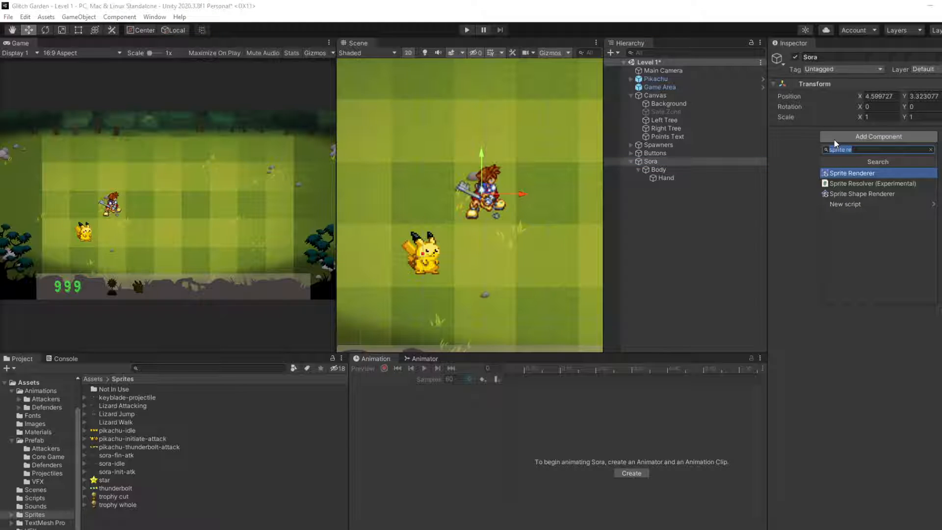
pyautogui.write('Ani')
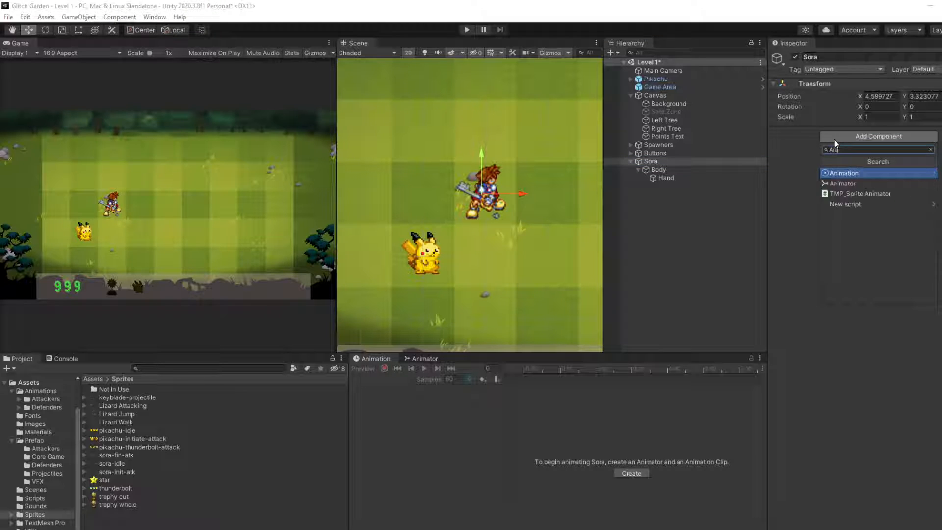
pyautogui.press('Down')
pyautogui.press('Return')
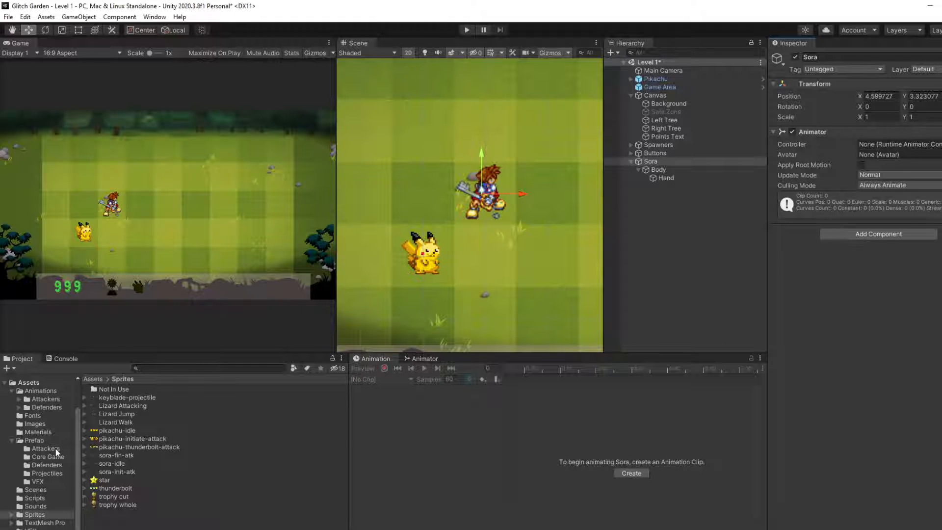
# Step: Attach the Defender, Shooter and Health scripts from the Scripts folder to the parent Sora object
pyautogui.click(30, 498)
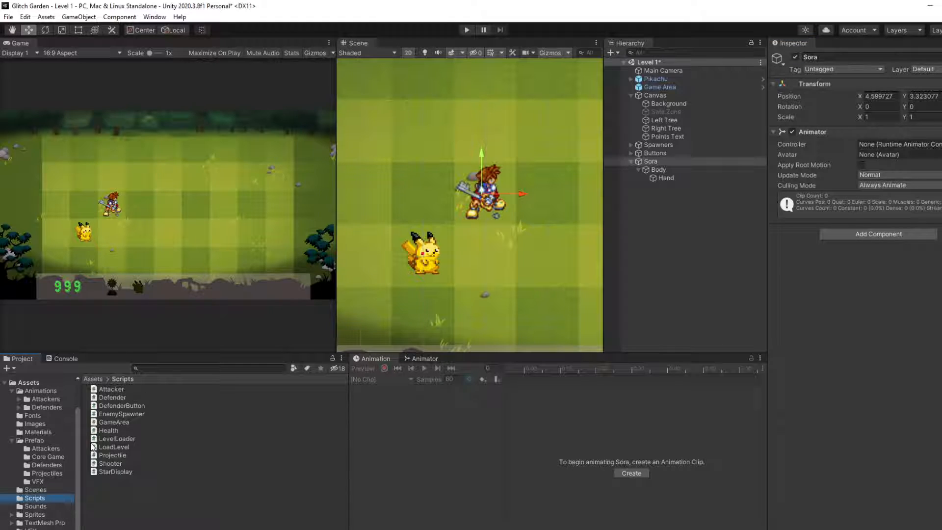
pyautogui.click(120, 400)
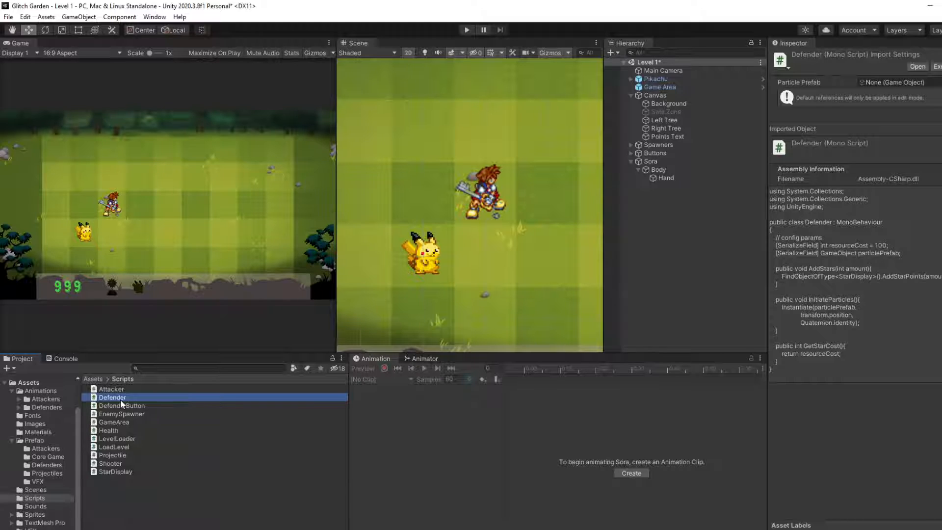
pyautogui.moveTo(120, 399)
pyautogui.mouseDown()
pyautogui.moveTo(324, 332)
pyautogui.moveTo(670, 172)
pyautogui.moveTo(597, 185)
pyautogui.moveTo(119, 397)
pyautogui.mouseUp()
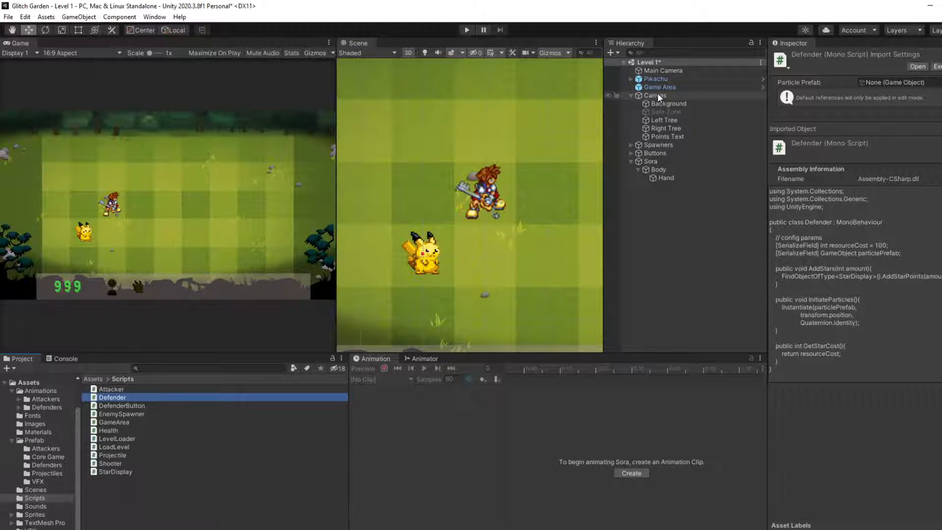
pyautogui.click(651, 161)
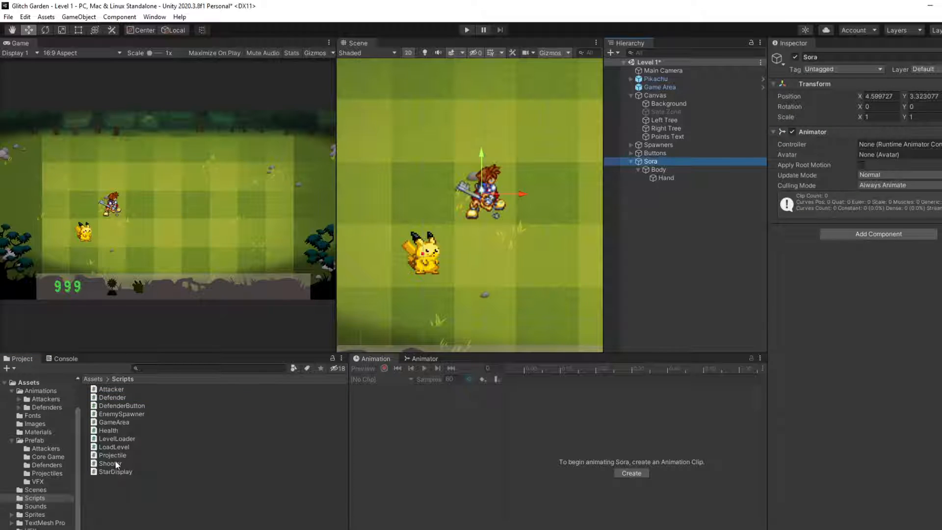
pyautogui.moveTo(116, 400); pyautogui.dragTo(878, 295)
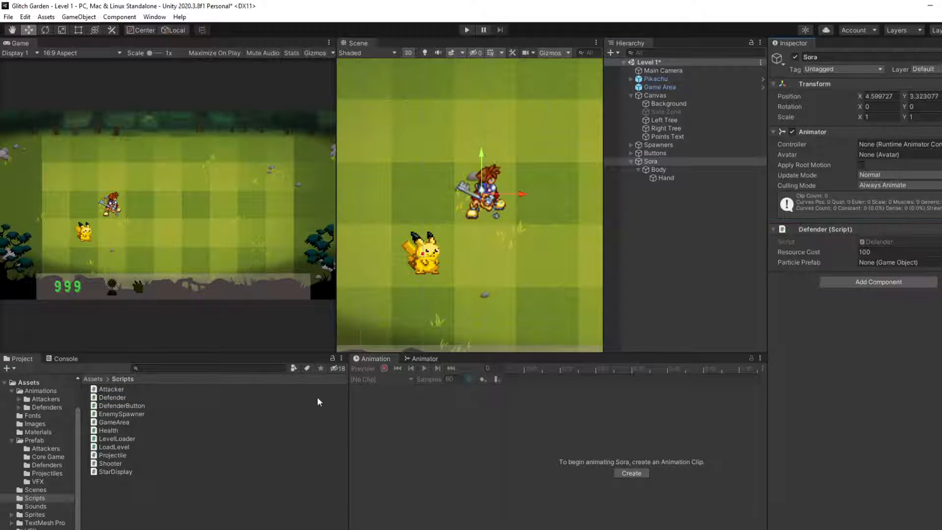
pyautogui.moveTo(113, 463); pyautogui.dragTo(870, 294)
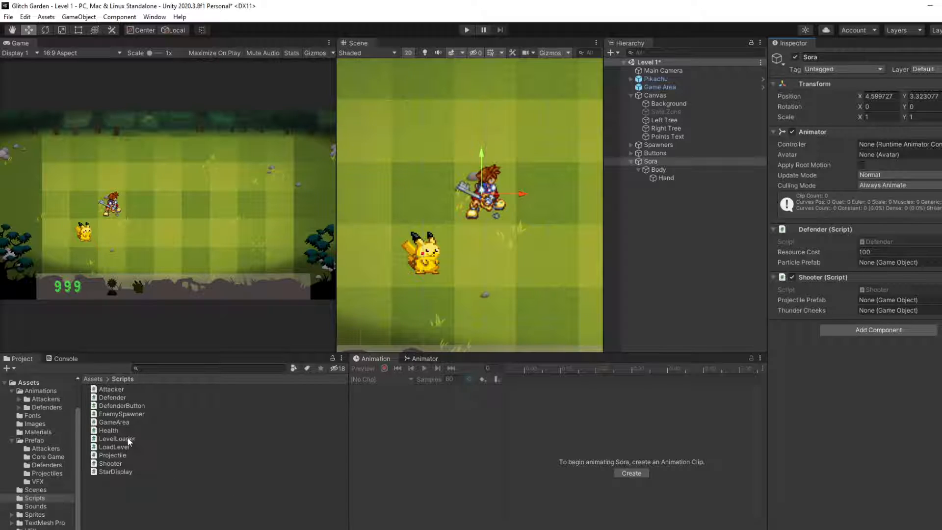
pyautogui.moveTo(111, 429)
pyautogui.mouseDown()
pyautogui.moveTo(206, 428)
pyautogui.moveTo(854, 319)
pyautogui.mouseUp()
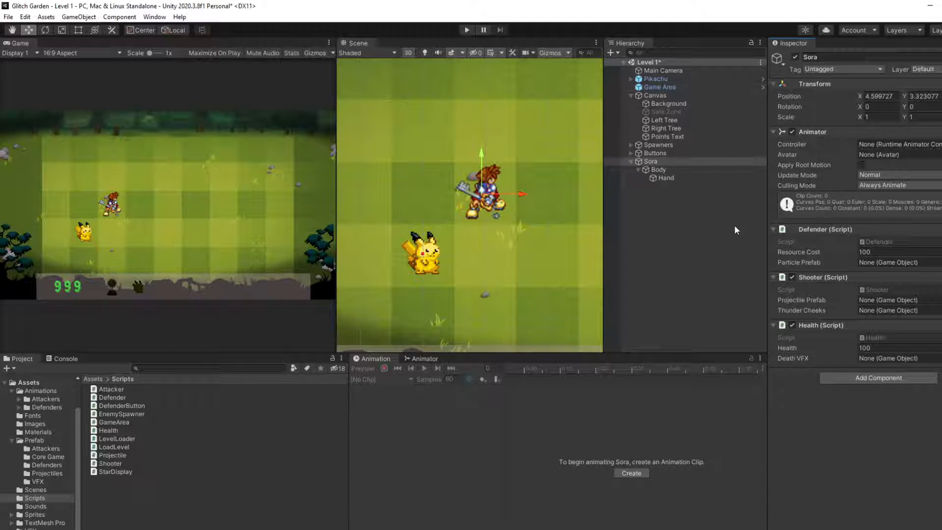
# Step: Compare with Pikachu's components and add a Box Collider 2D to the parent Sora object
pyautogui.click(666, 78)
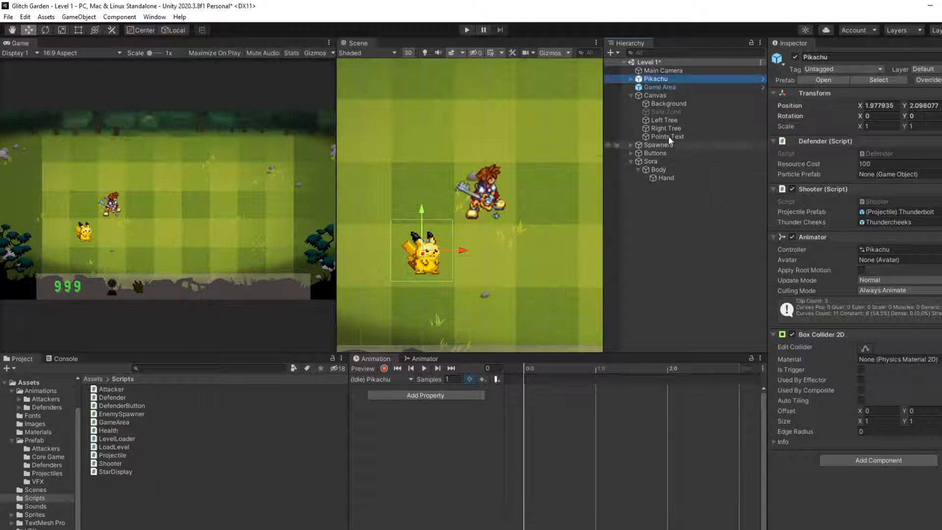
pyautogui.click(659, 162)
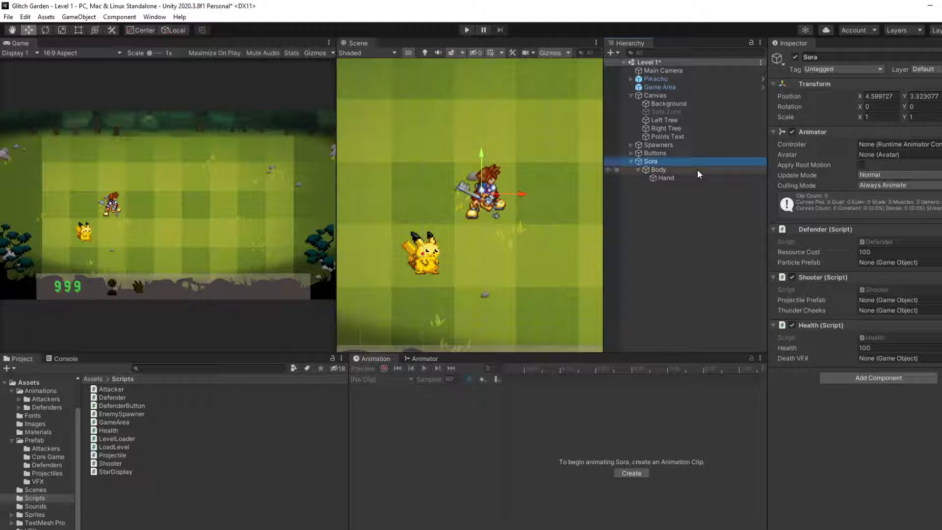
pyautogui.click(837, 383)
pyautogui.write('box')
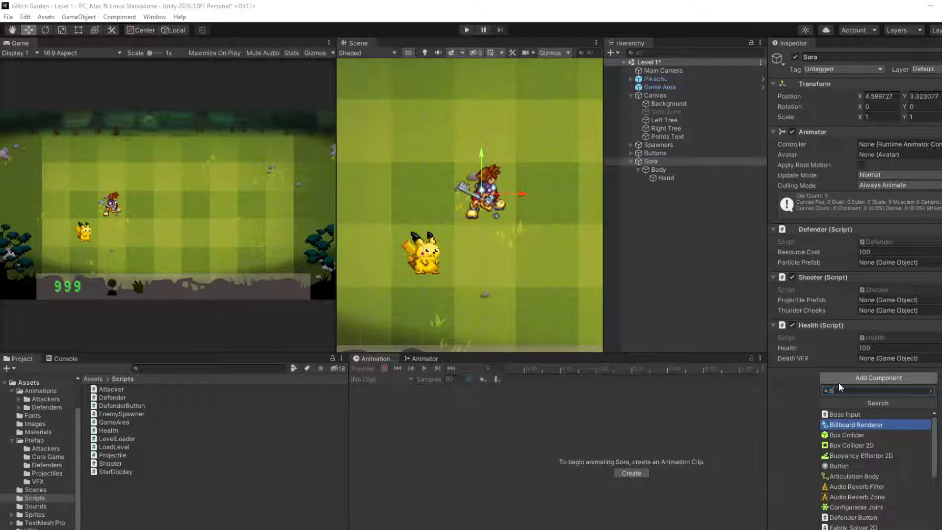
pyautogui.press('Return')
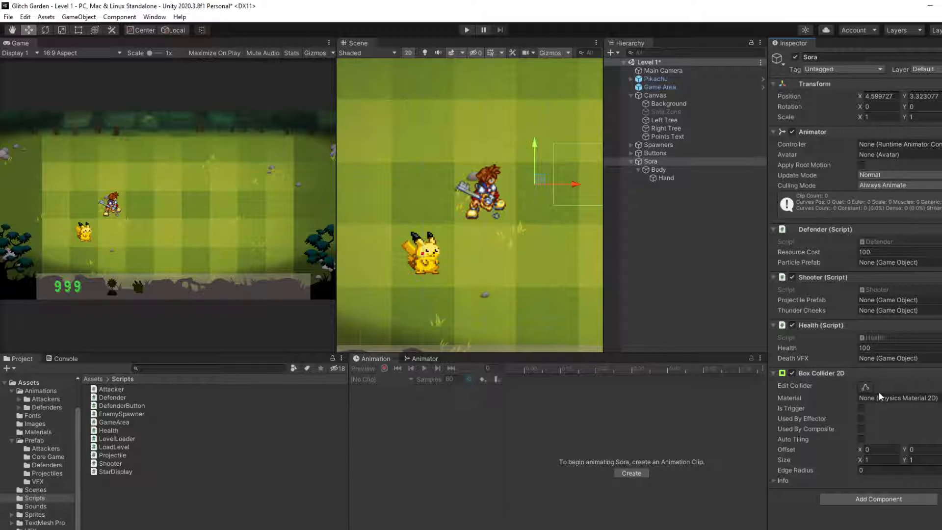
# Step: Reset the parent Sora object's Transform and move it back onto the lawn at about X 4.55, Y 3.34
pyautogui.rightClick(821, 81)
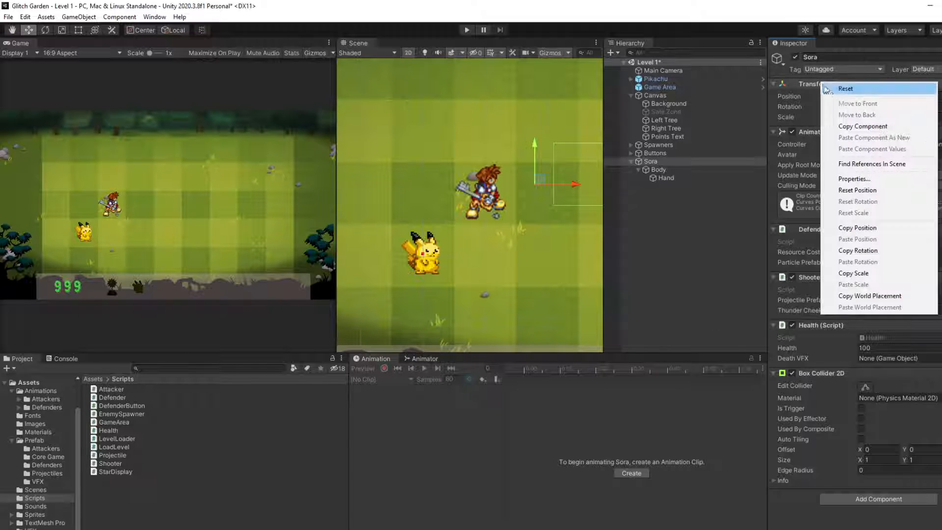
pyautogui.click(843, 89)
pyautogui.scroll(-5, 472, 241)
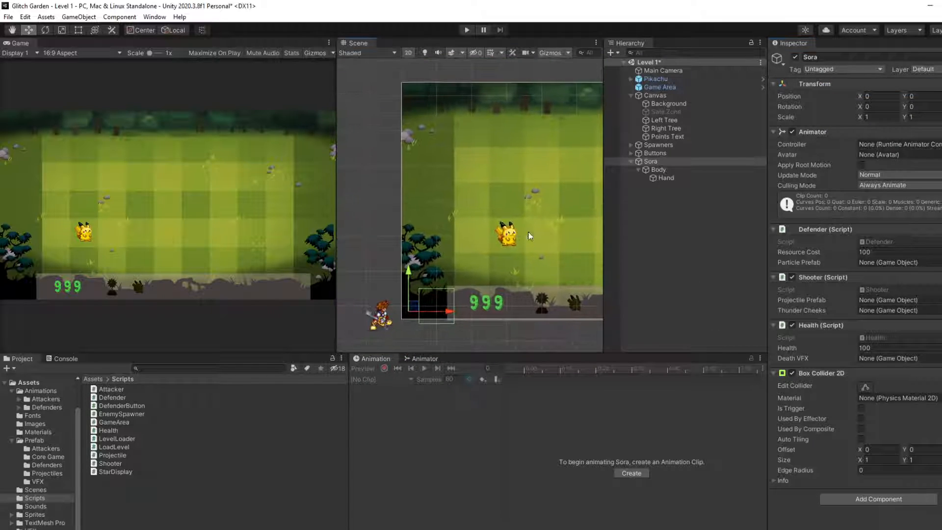
pyautogui.moveTo(415, 315); pyautogui.dragTo(564, 200)
pyautogui.scroll(2, 564, 200)
pyautogui.moveTo(551, 213); pyautogui.dragTo(480, 238, button='middle')
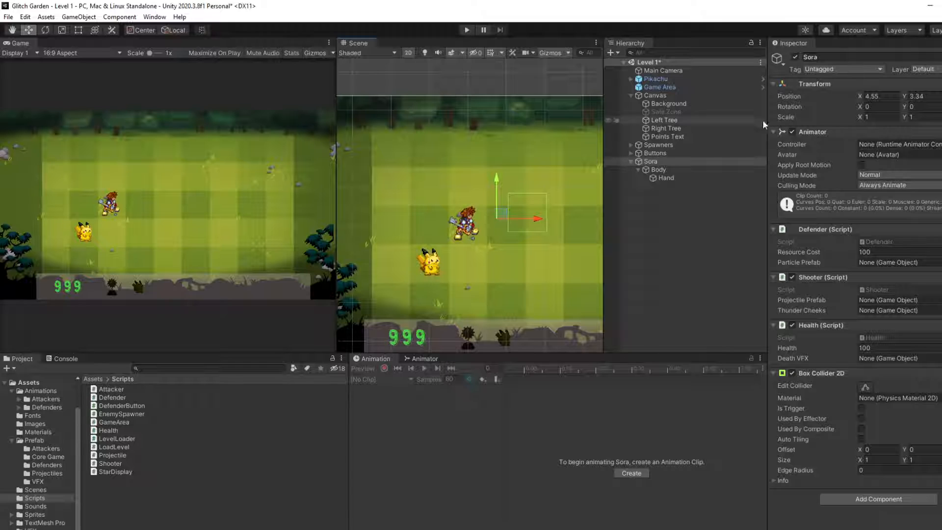
# Step: Reset the Transform of Sora's Body child so it is centred on the parent object
pyautogui.doubleClick(661, 160)
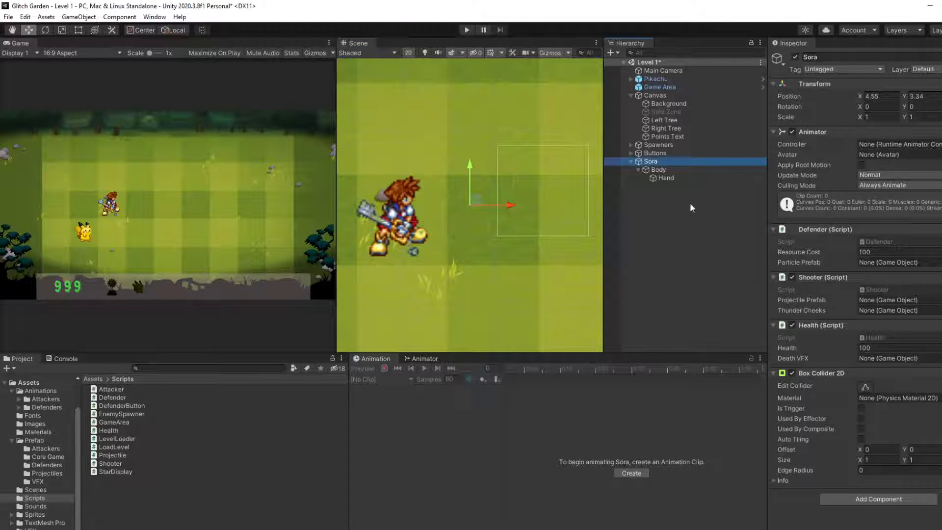
pyautogui.click(657, 169)
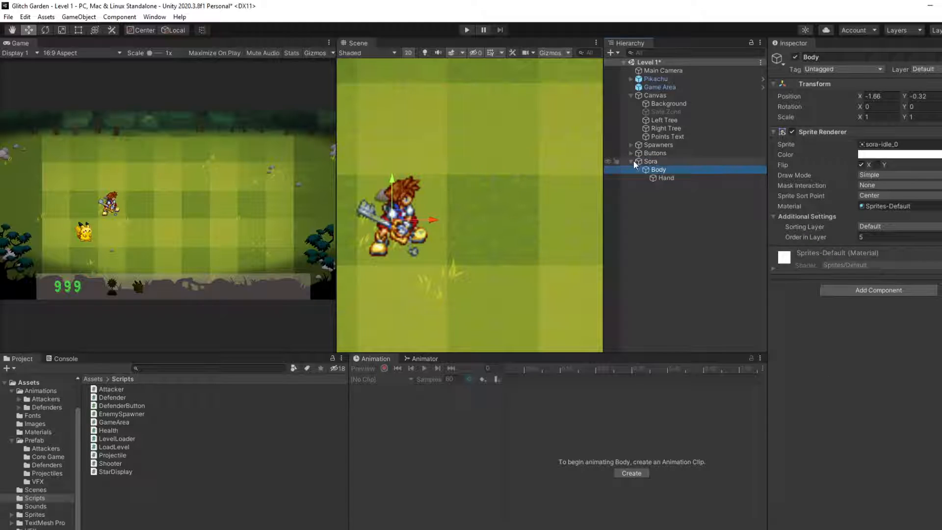
pyautogui.click(673, 158)
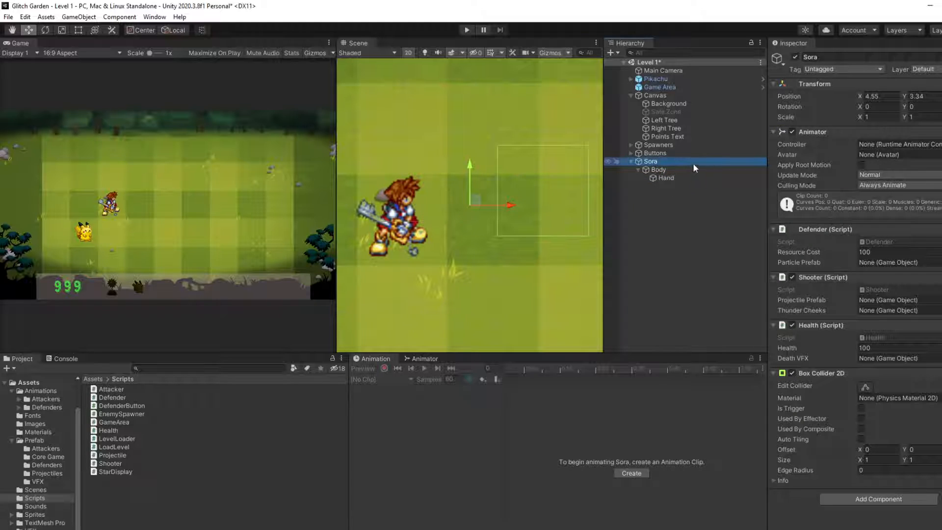
pyautogui.click(679, 169)
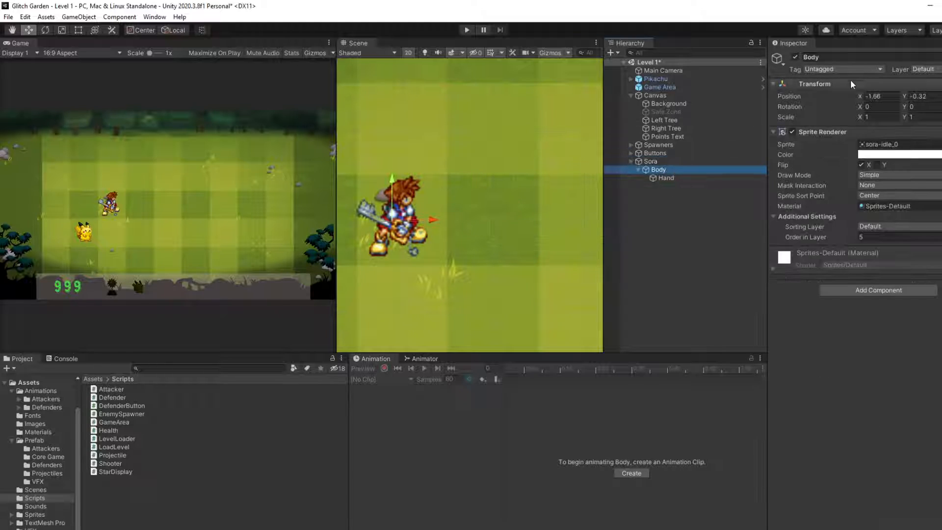
pyautogui.rightClick(853, 83)
pyautogui.click(878, 90)
# Step: Move the parent Sora object onto the grass tile diagonally above Pikachu, at about X 2.985, Y 3.01, and compare both characters' sizes
pyautogui.click(660, 161)
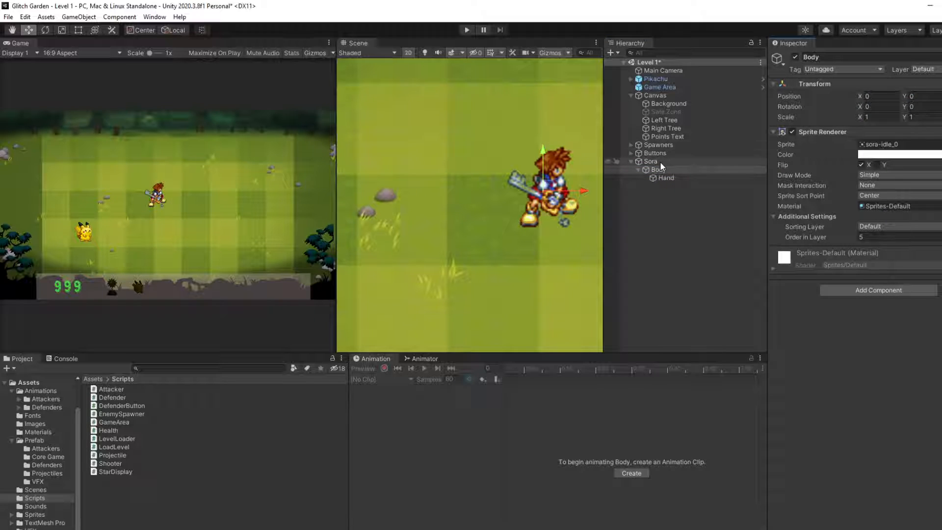
pyautogui.click(659, 170)
pyautogui.click(665, 177)
pyautogui.click(660, 169)
pyautogui.click(658, 161)
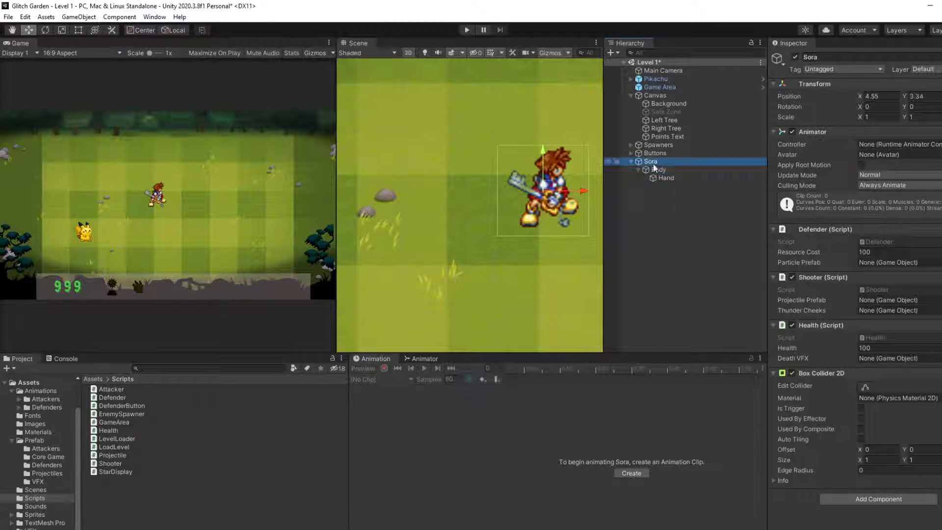
pyautogui.moveTo(550, 195); pyautogui.dragTo(411, 213)
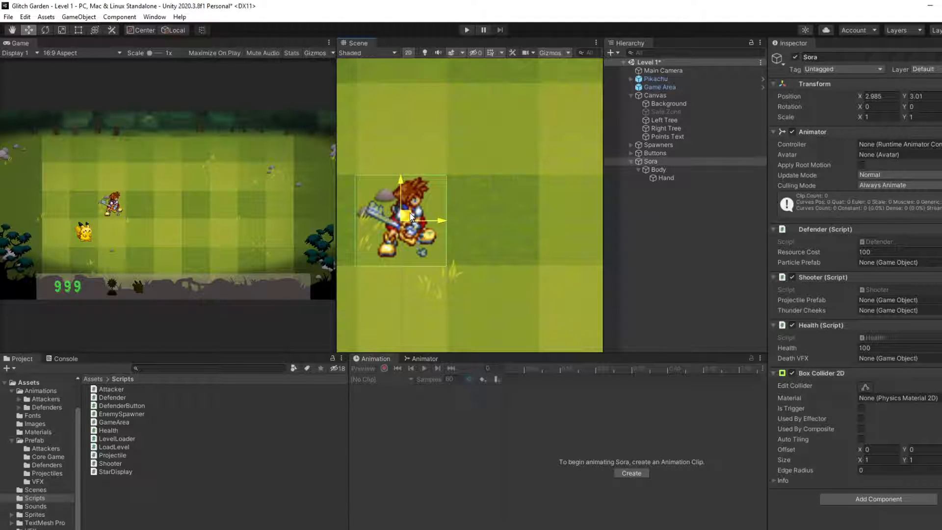
pyautogui.scroll(5, 114, 208)
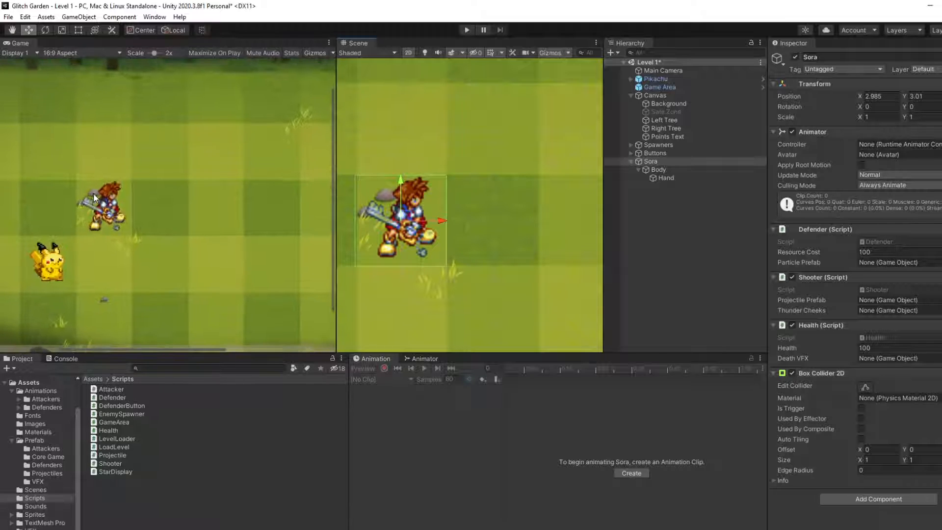
pyautogui.scroll(-2, 93, 195)
pyautogui.scroll(-6, 120, 201)
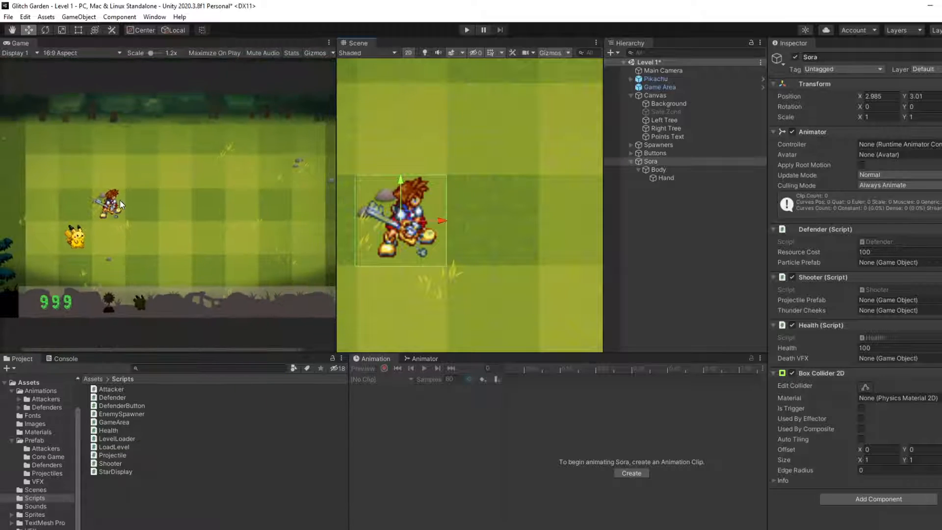
pyautogui.scroll(-5, 490, 274)
pyautogui.moveTo(500, 266); pyautogui.dragTo(525, 244, button='middle')
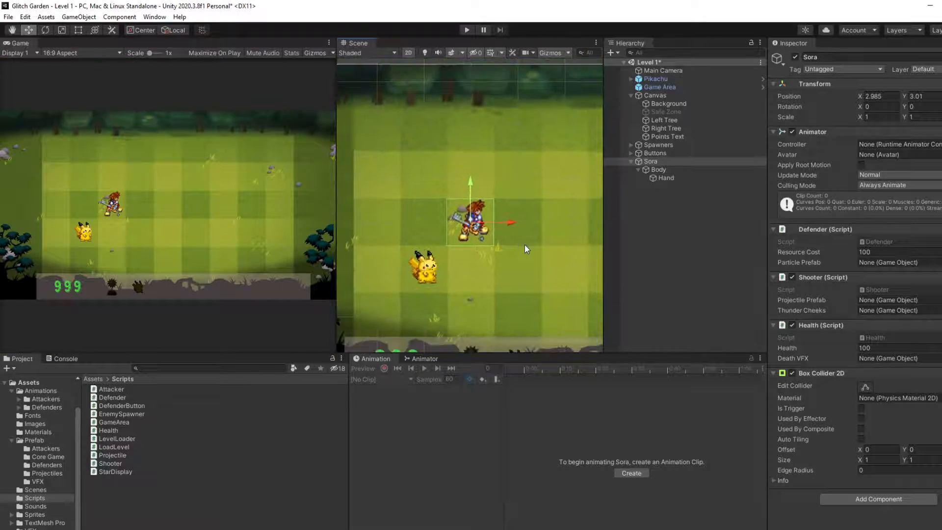
pyautogui.scroll(-5, 499, 215)
pyautogui.scroll(-5, 499, 214)
pyautogui.moveTo(499, 214); pyautogui.dragTo(454, 206, button='middle')
# Step: Remove the Health script from the parent Sora object
pyautogui.click(638, 202)
pyautogui.click(658, 170)
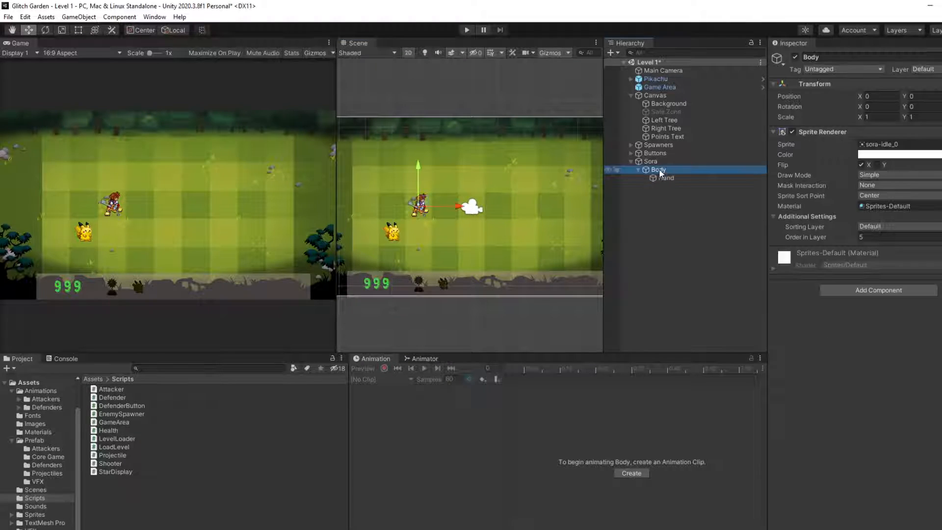
pyautogui.click(660, 162)
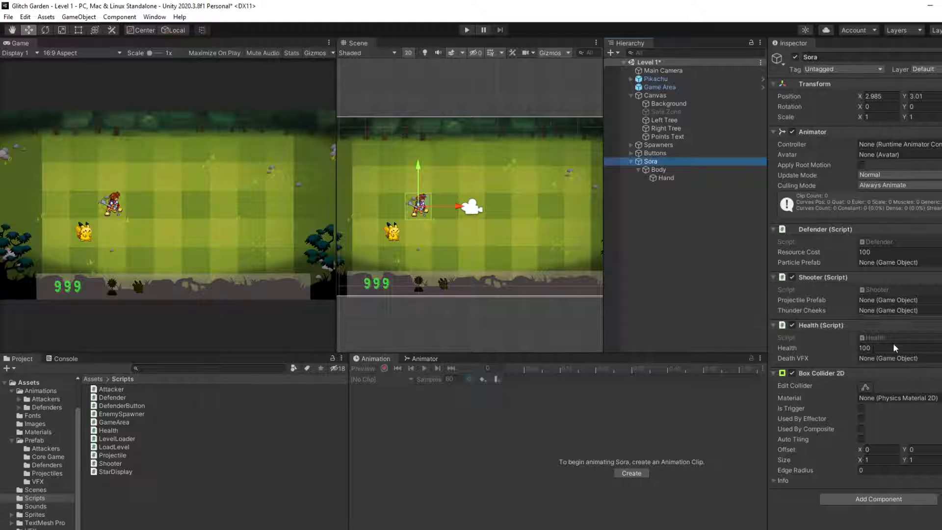
pyautogui.rightClick(873, 327)
pyautogui.click(914, 375)
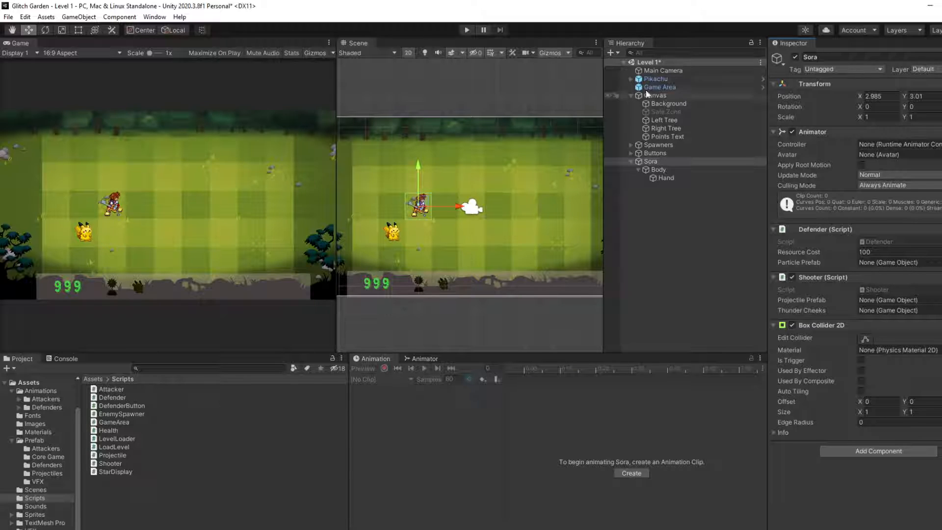
# Step: Check Sora's components against Pikachu's and save Sora as a prefab in the Prefab/Defenders folder
pyautogui.click(657, 79)
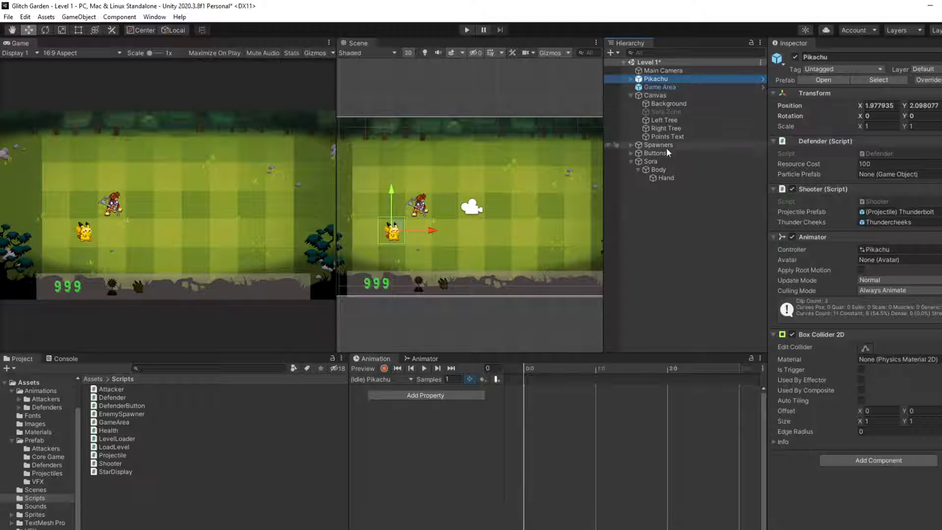
pyautogui.click(659, 164)
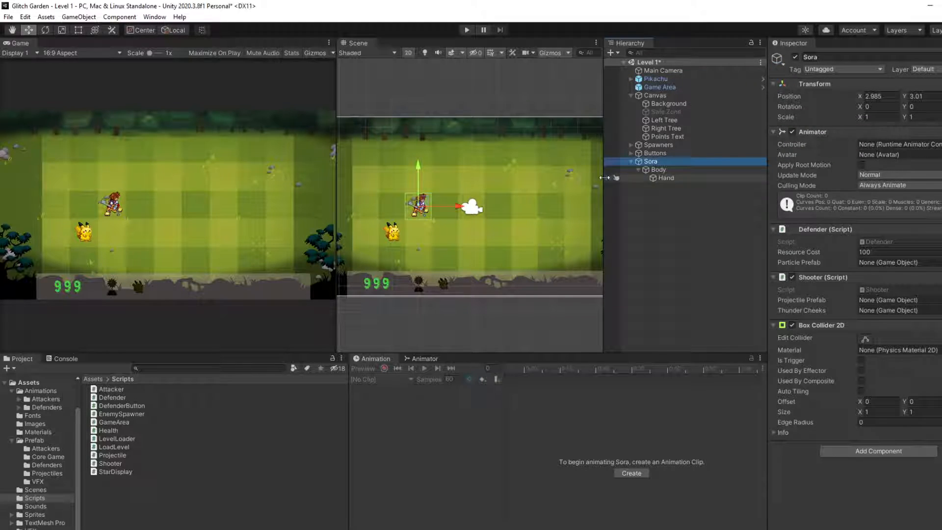
pyautogui.click(32, 440)
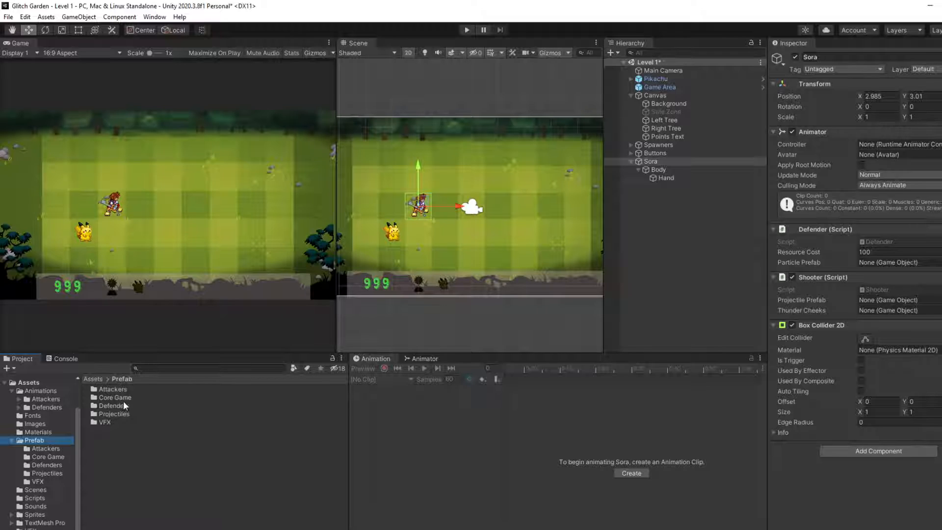
pyautogui.doubleClick(118, 406)
pyautogui.moveTo(656, 158); pyautogui.dragTo(304, 402)
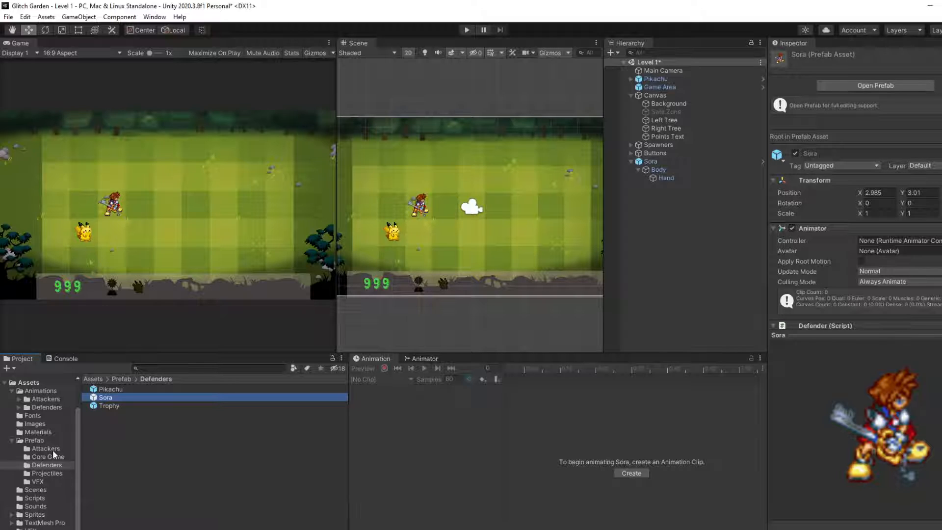
# Step: Assign the Sora animator controller from Animations/Defenders to the Controller of Sora's Animator
pyautogui.click(650, 161)
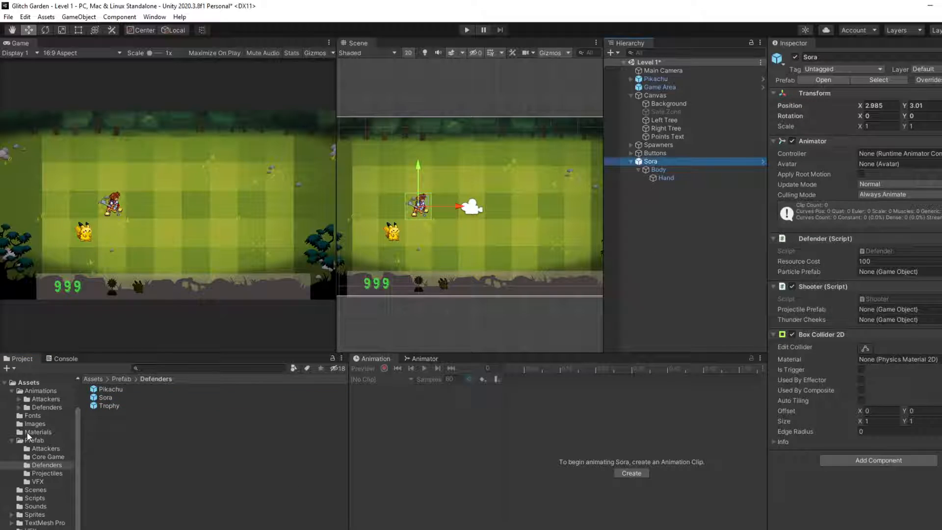
pyautogui.click(37, 407)
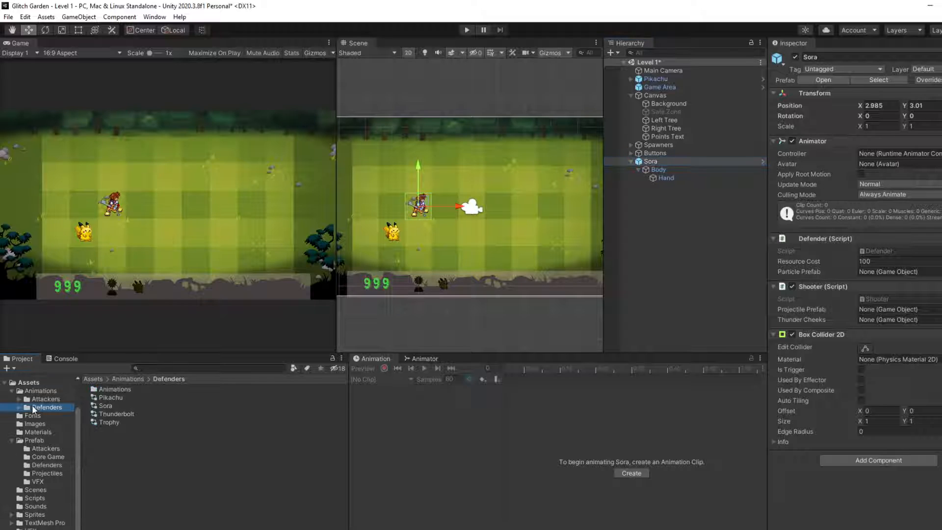
pyautogui.doubleClick(119, 391)
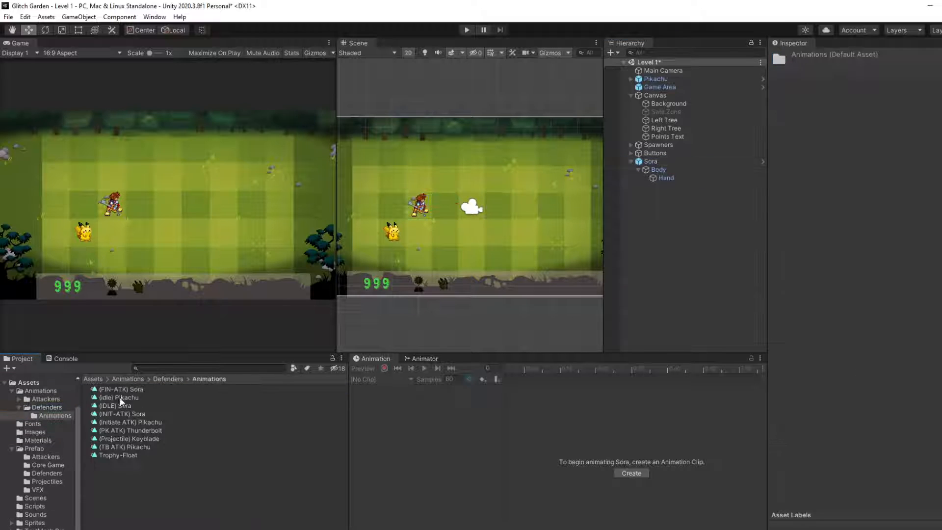
pyautogui.click(171, 376)
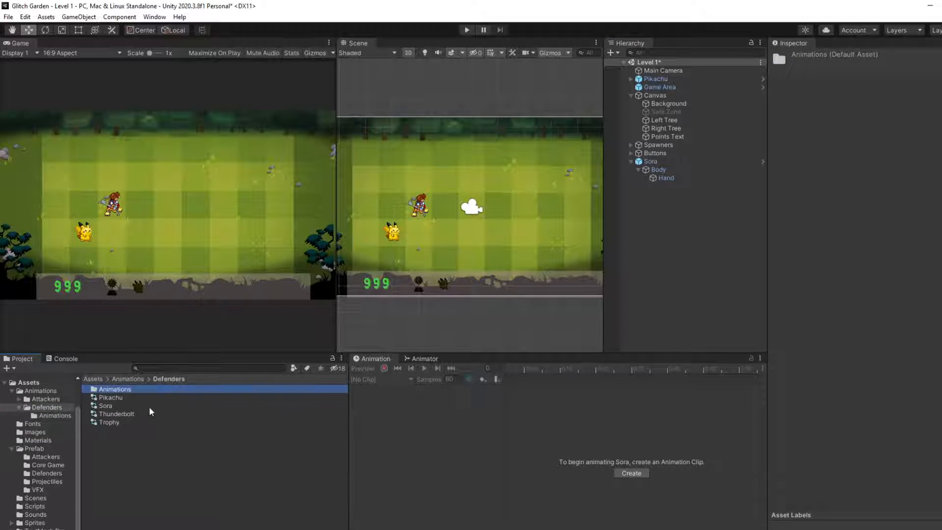
pyautogui.click(675, 161)
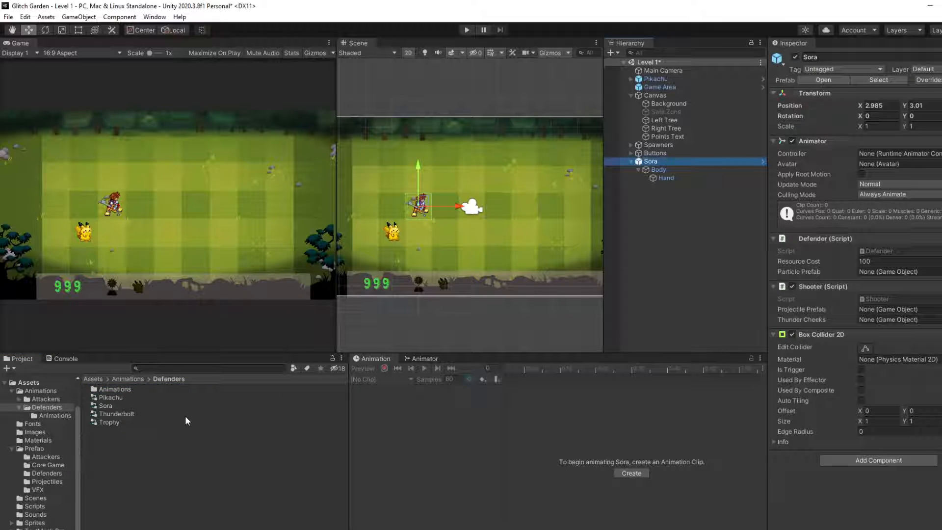
pyautogui.moveTo(107, 404); pyautogui.dragTo(886, 156)
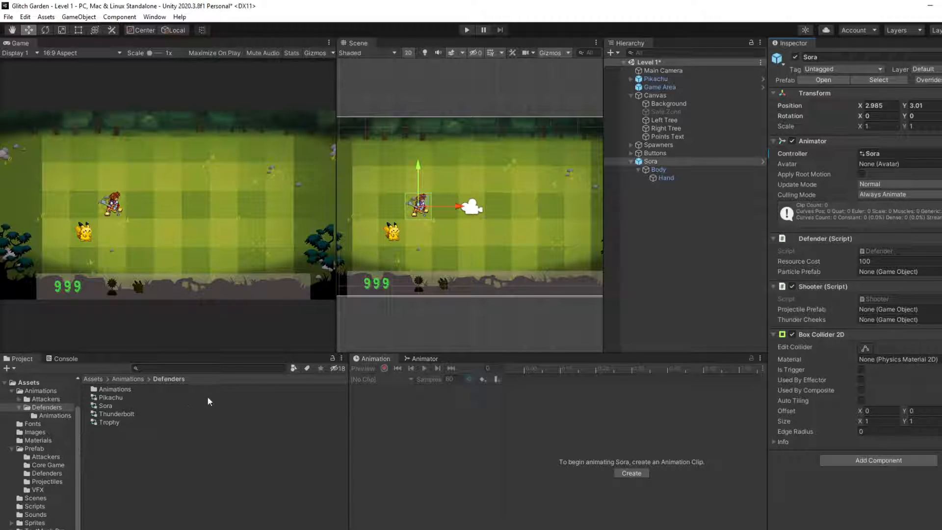
# Step: Open the Sora controller's state graph and add the (IDLE) Sora clip as its first state
pyautogui.click(111, 407)
pyautogui.click(422, 359)
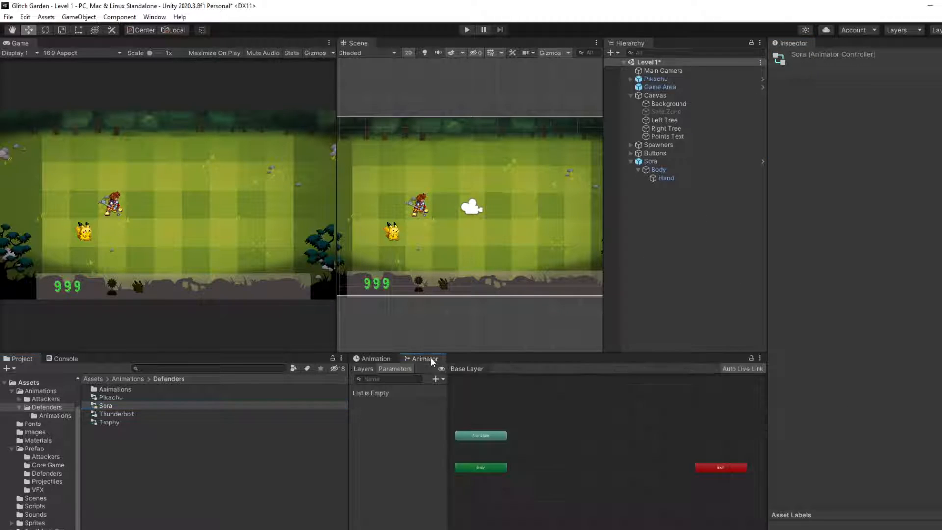
pyautogui.click(578, 450)
pyautogui.click(375, 358)
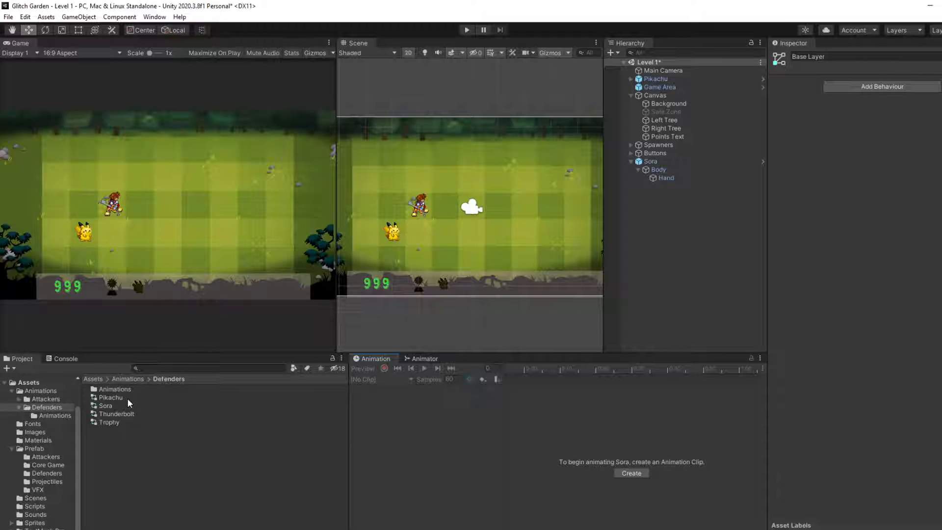
pyautogui.scroll(1, 419, 270)
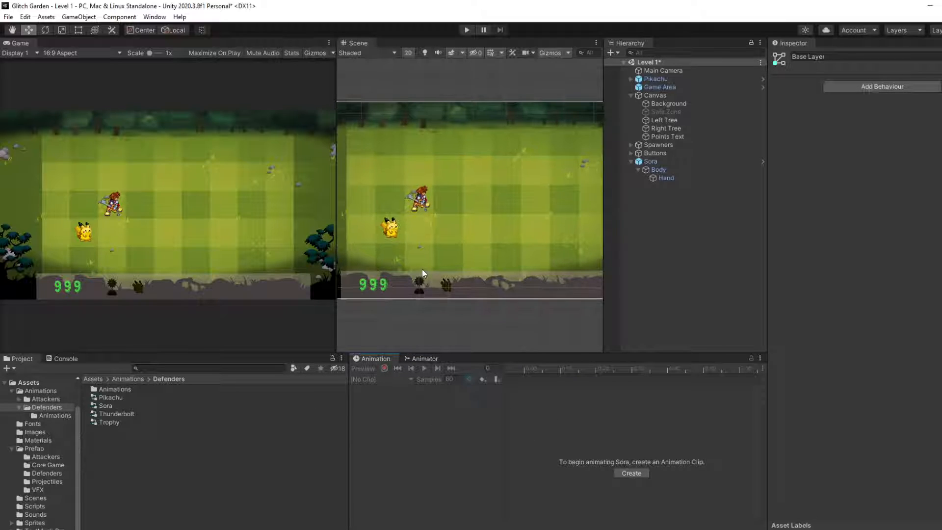
pyautogui.click(425, 359)
pyautogui.doubleClick(111, 390)
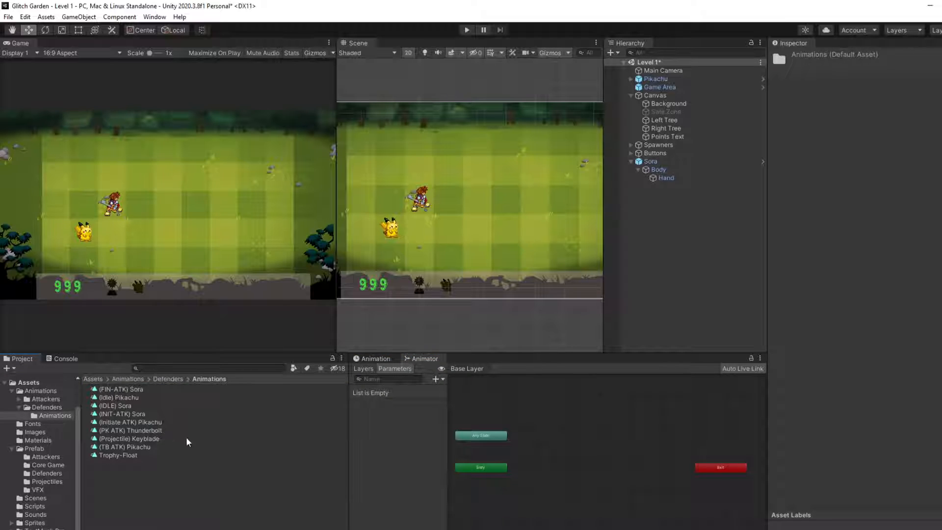
pyautogui.moveTo(109, 405); pyautogui.dragTo(531, 498)
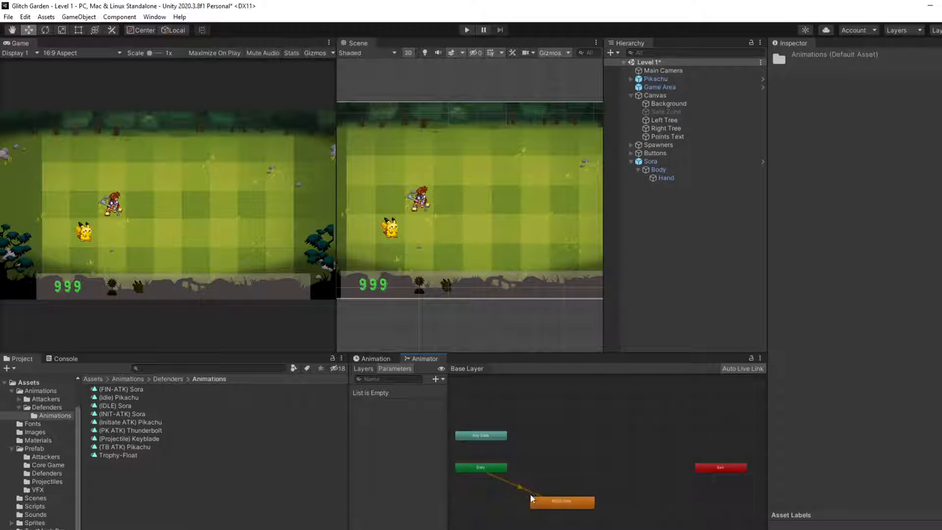
# Step: Move the (IDLE) Sora state closer to the Entry node in the state graph
pyautogui.scroll(2, 509, 285)
pyautogui.moveTo(508, 285); pyautogui.dragTo(513, 258, button='middle')
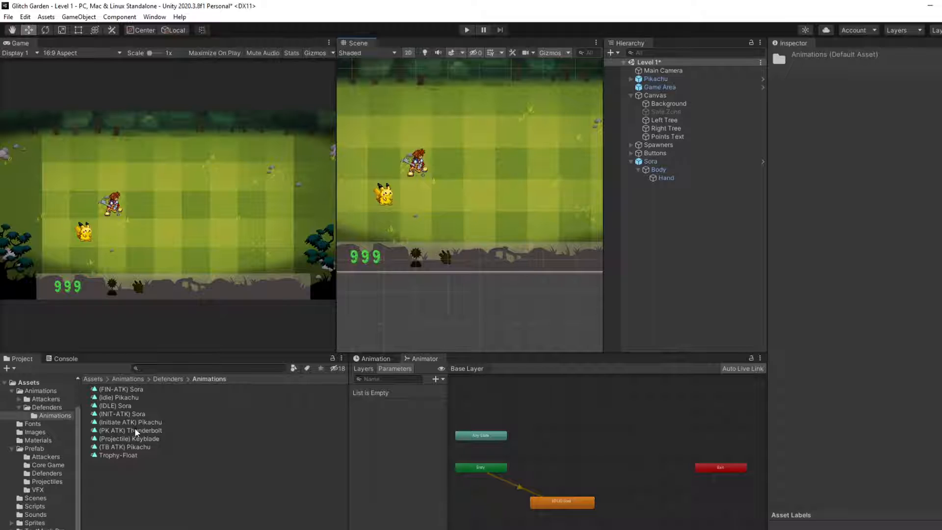
pyautogui.moveTo(558, 502); pyautogui.dragTo(537, 495)
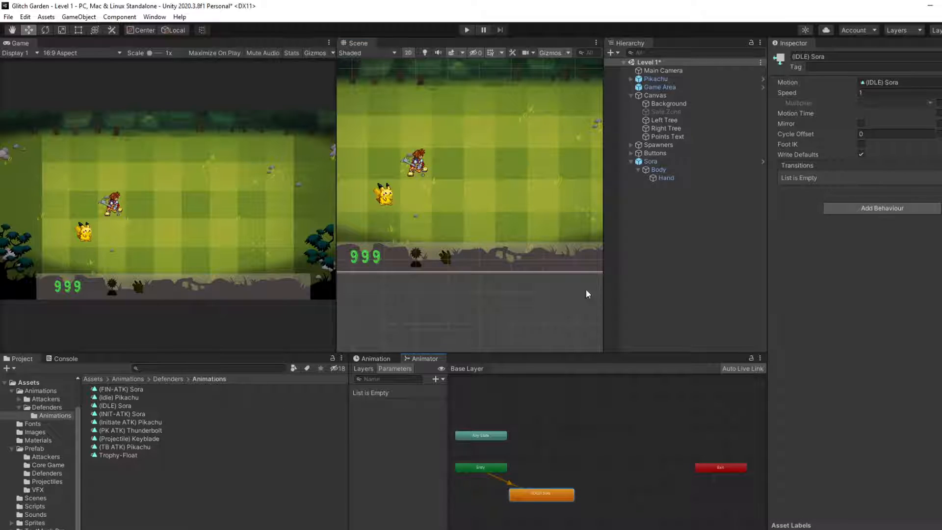
# Step: Enable Loop Time on the (IDLE) Sora clip and preview its playback using the Sora object as the model
pyautogui.click(128, 406)
pyautogui.click(860, 91)
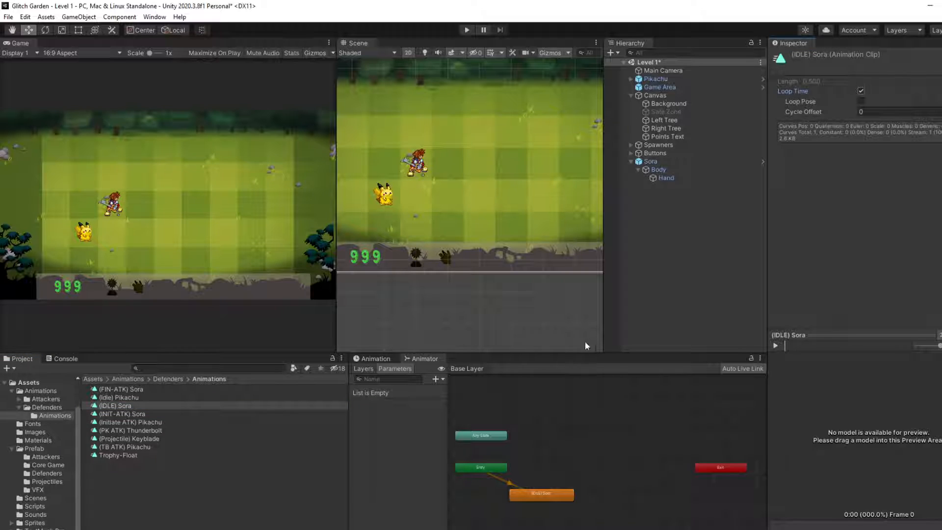
pyautogui.moveTo(651, 161); pyautogui.dragTo(893, 443)
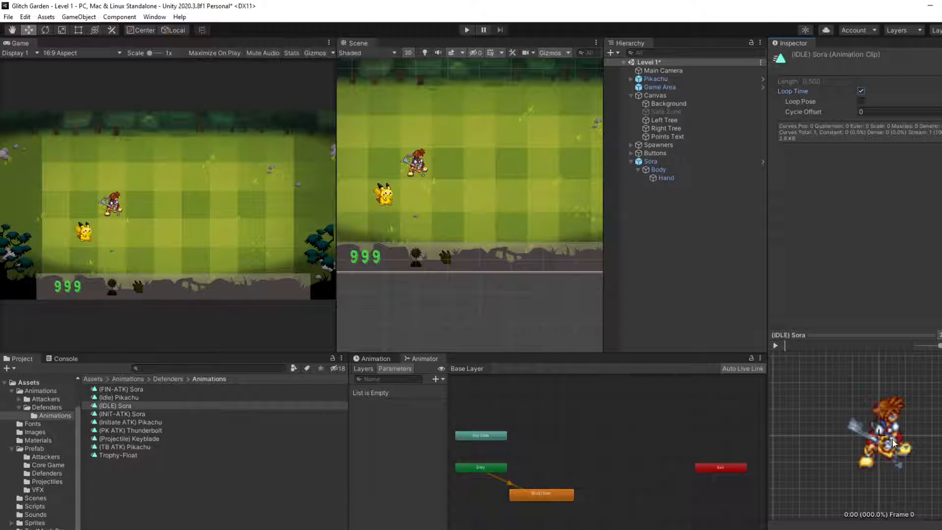
pyautogui.click(776, 346)
pyautogui.click(776, 346)
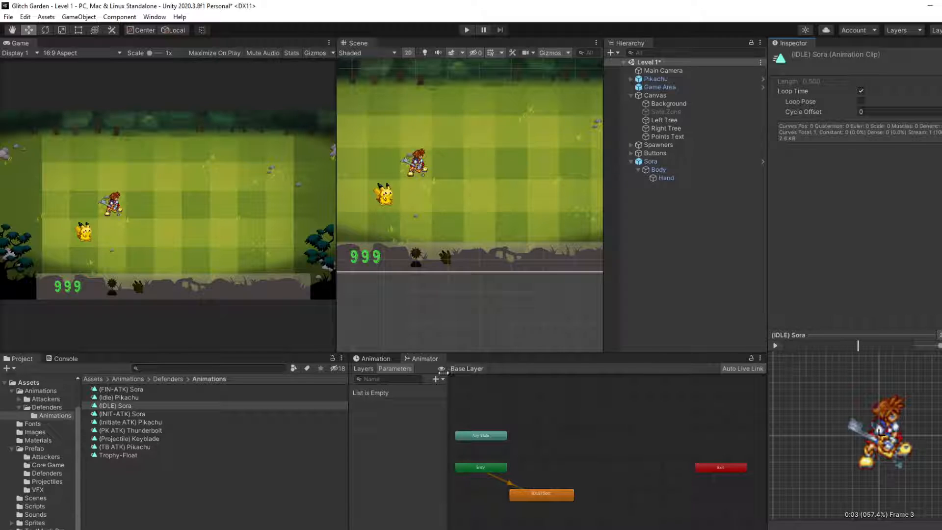
# Step: Play the (IDLE) Sora clip on the parent Sora object and expand its Sprite track to examine the keyframes
pyautogui.click(675, 169)
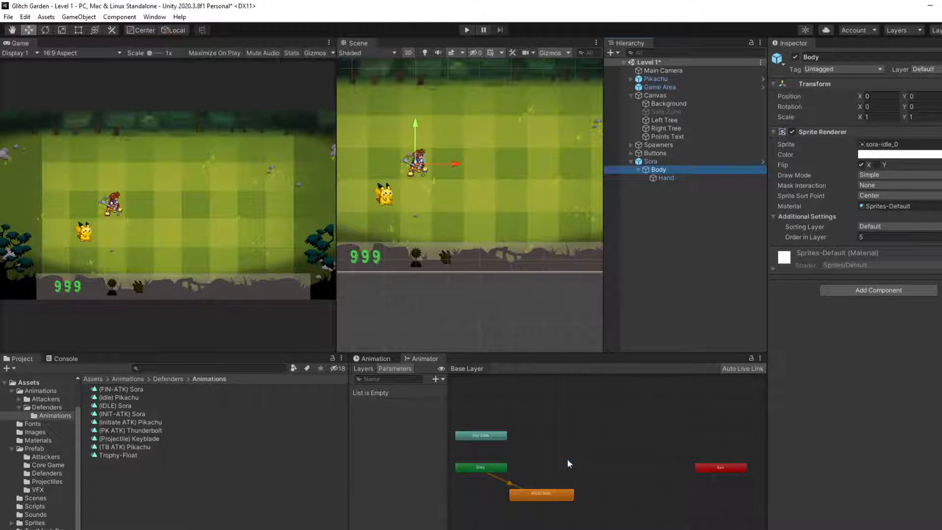
pyautogui.click(667, 163)
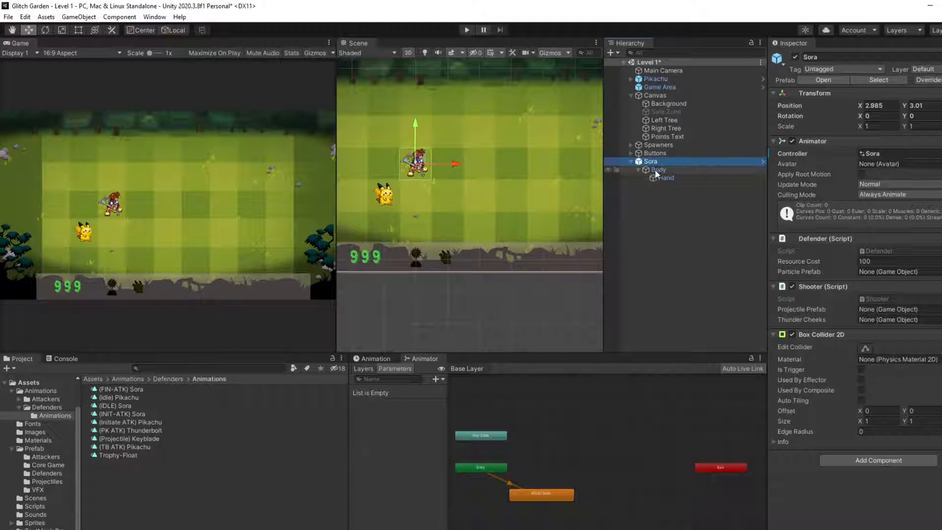
pyautogui.click(373, 358)
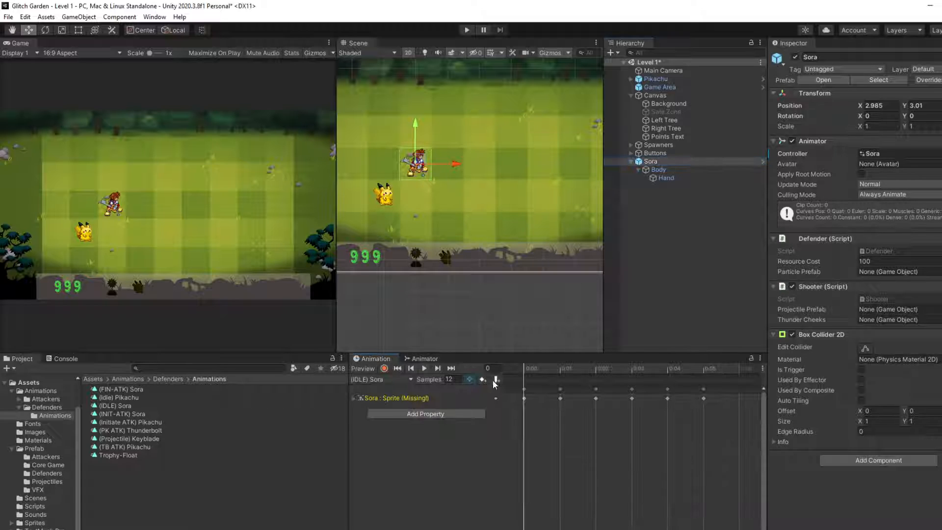
pyautogui.click(425, 369)
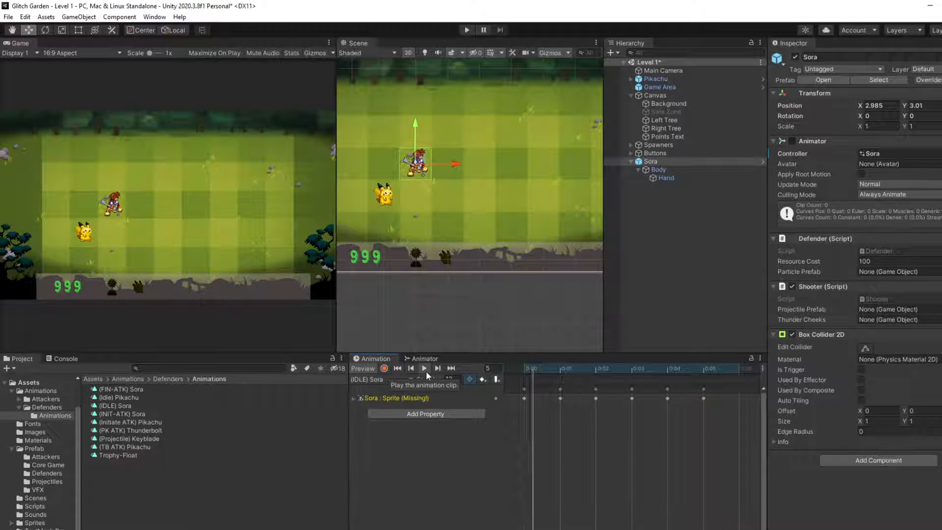
pyautogui.scroll(4, 395, 159)
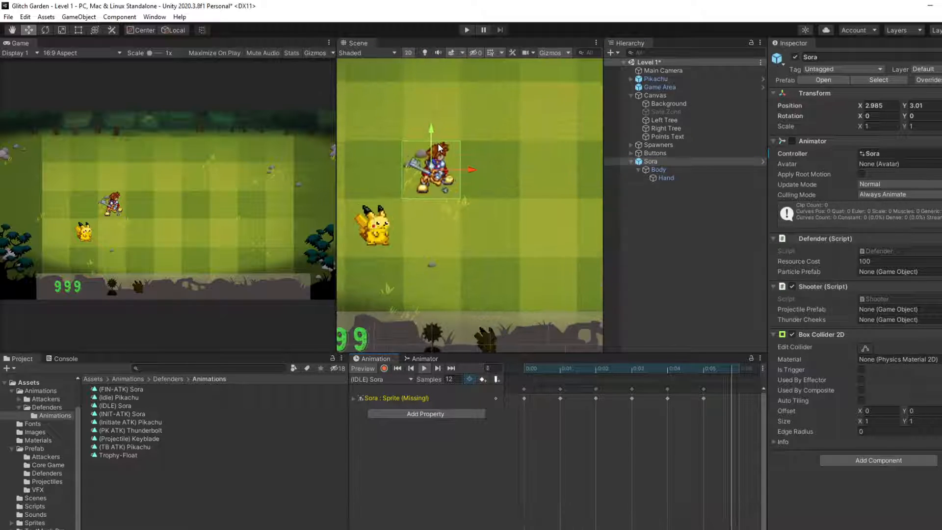
pyautogui.click(353, 398)
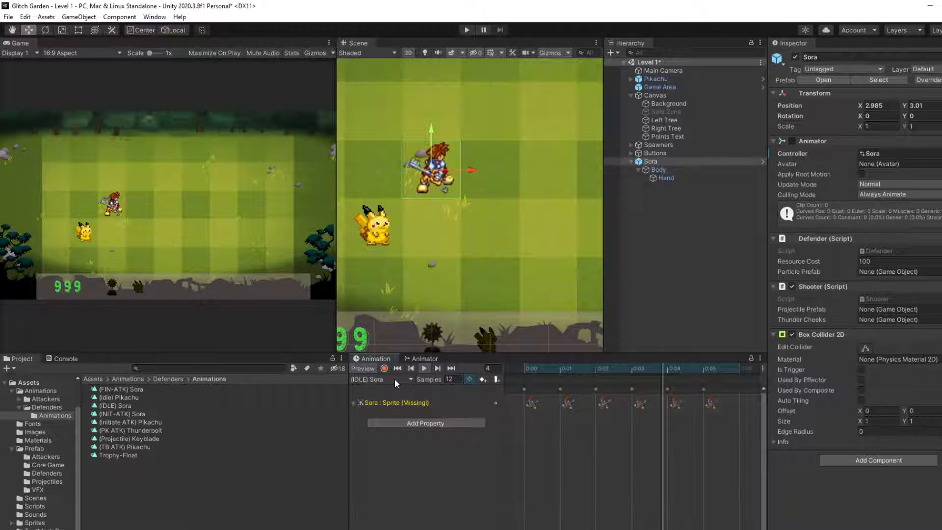
# Step: Delete the (IDLE) Sora state from Sora's animator state graph
pyautogui.click(413, 358)
pyautogui.click(529, 493)
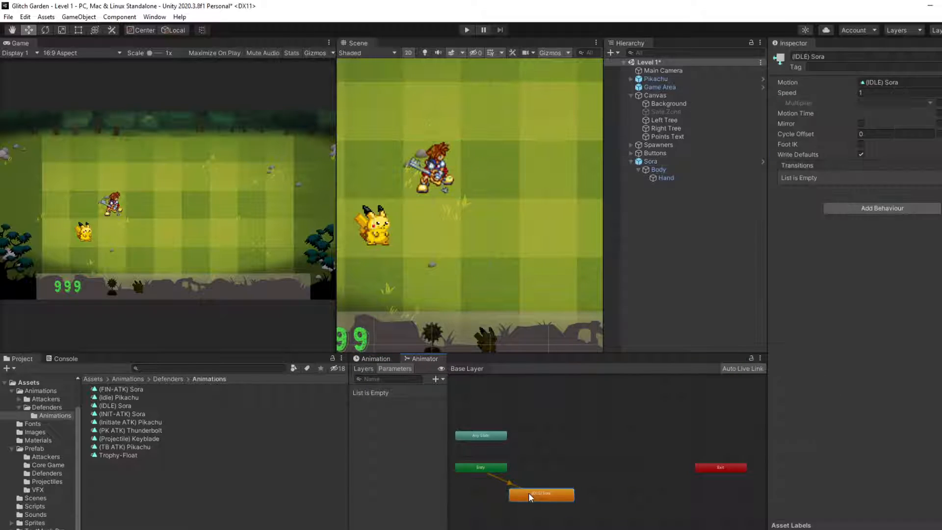
pyautogui.press('Delete')
pyautogui.click(377, 360)
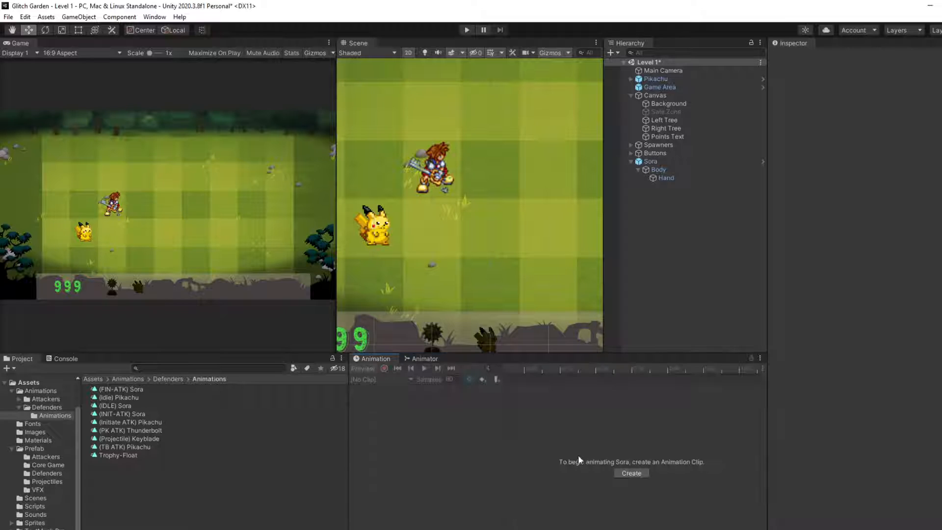
pyautogui.click(631, 473)
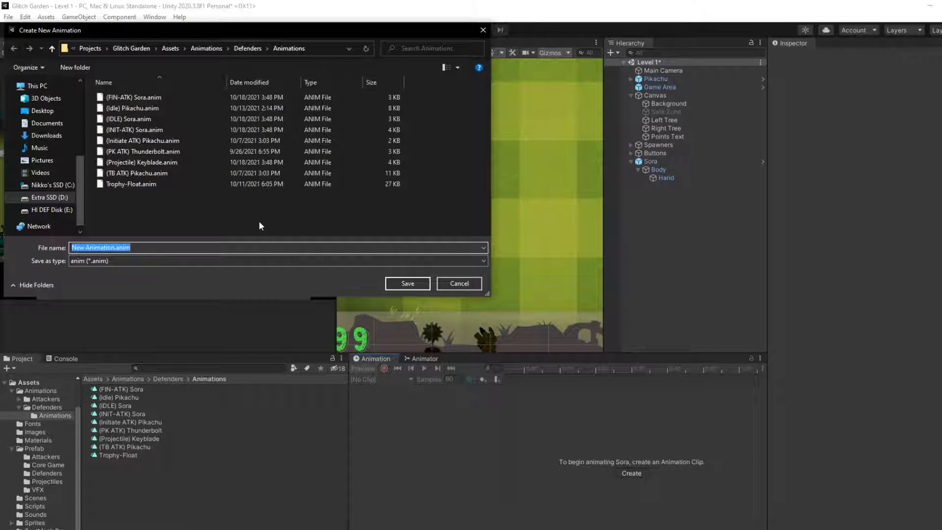
pyautogui.click(443, 285)
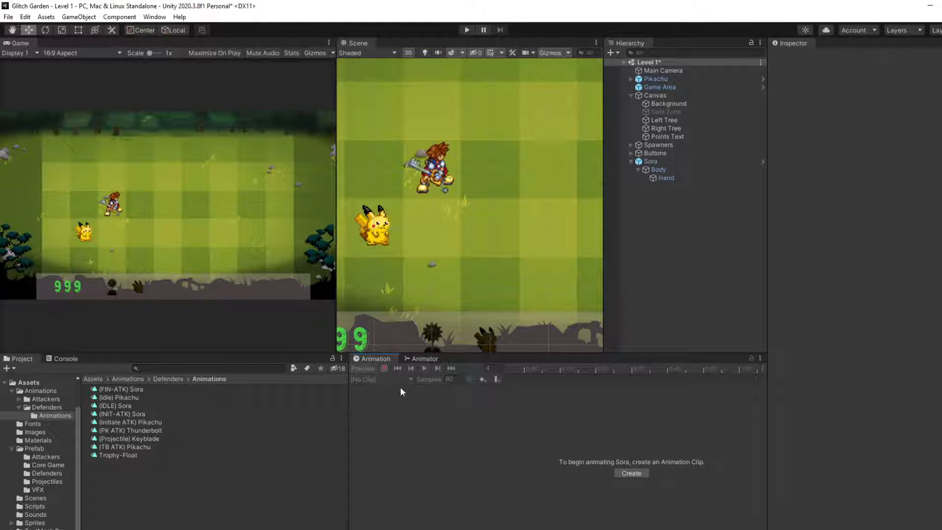
# Step: Inspect Sora's Body child, checking its Sprite Renderer and whether it has an animation clip
pyautogui.click(425, 359)
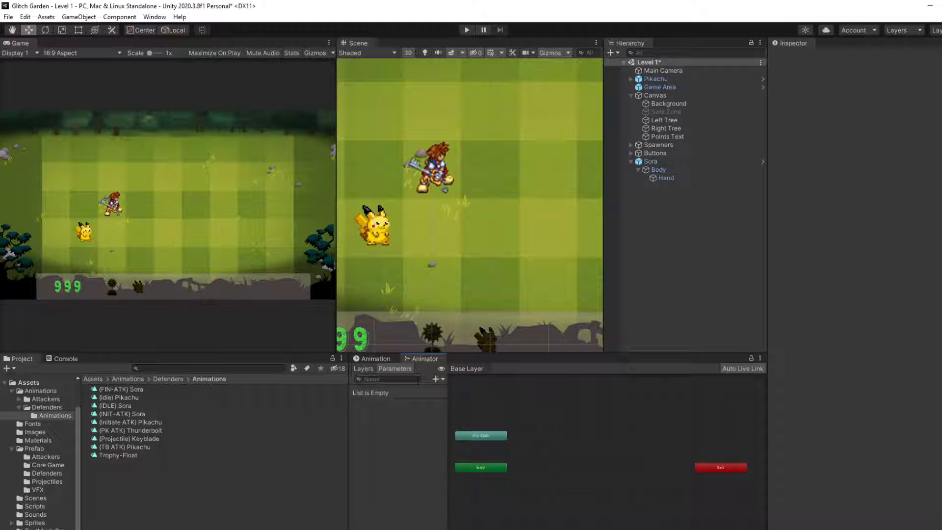
pyautogui.click(673, 171)
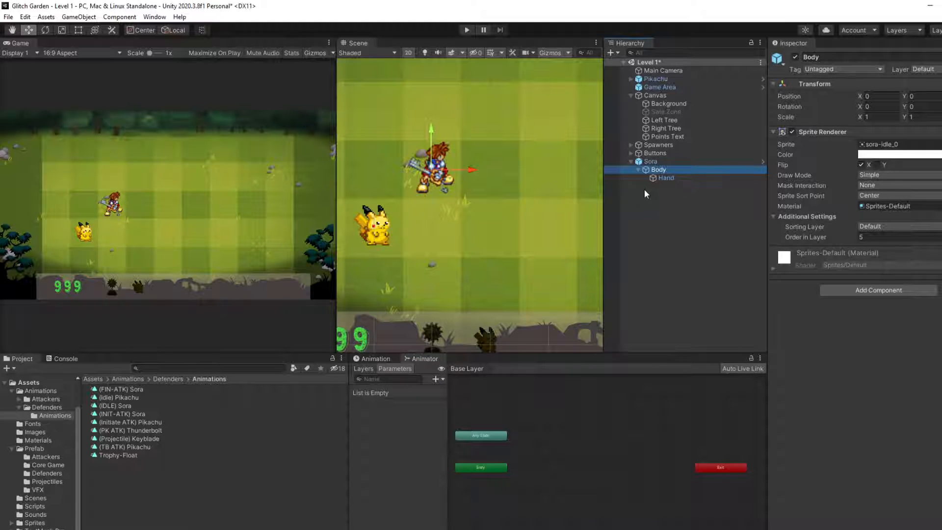
pyautogui.click(375, 359)
pyautogui.click(705, 170)
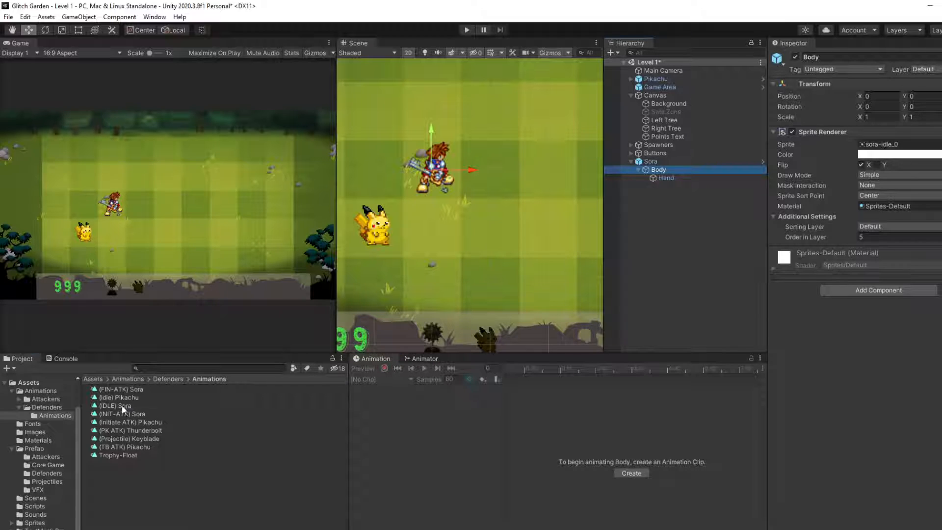
pyautogui.moveTo(122, 408); pyautogui.dragTo(214, 378)
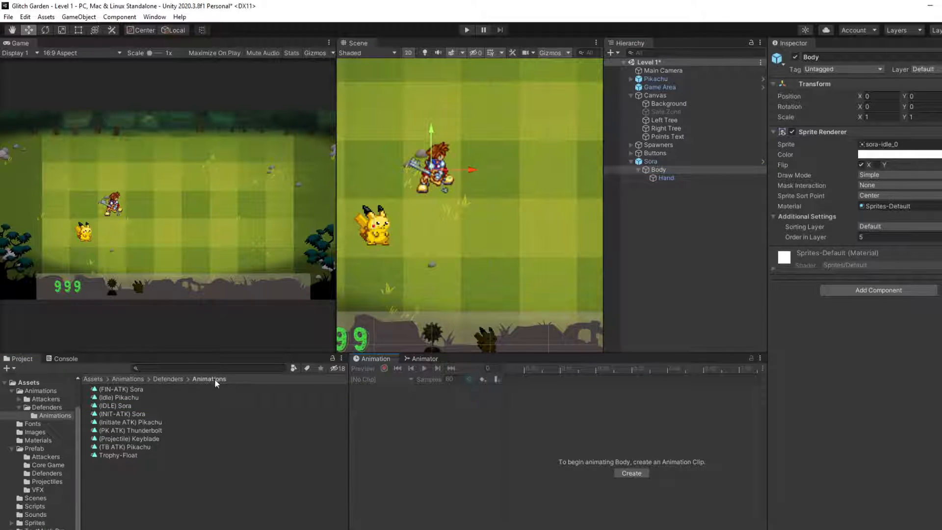
pyautogui.rightClick(656, 169)
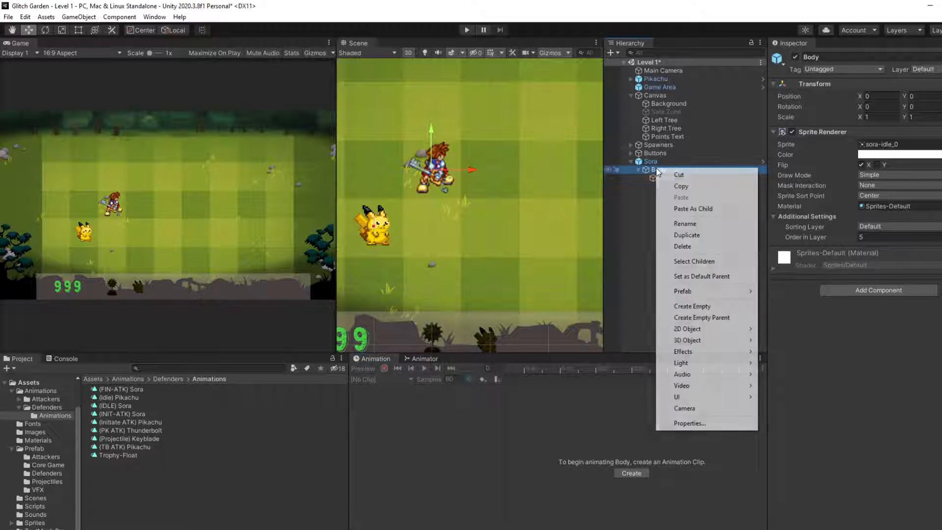
pyautogui.click(626, 209)
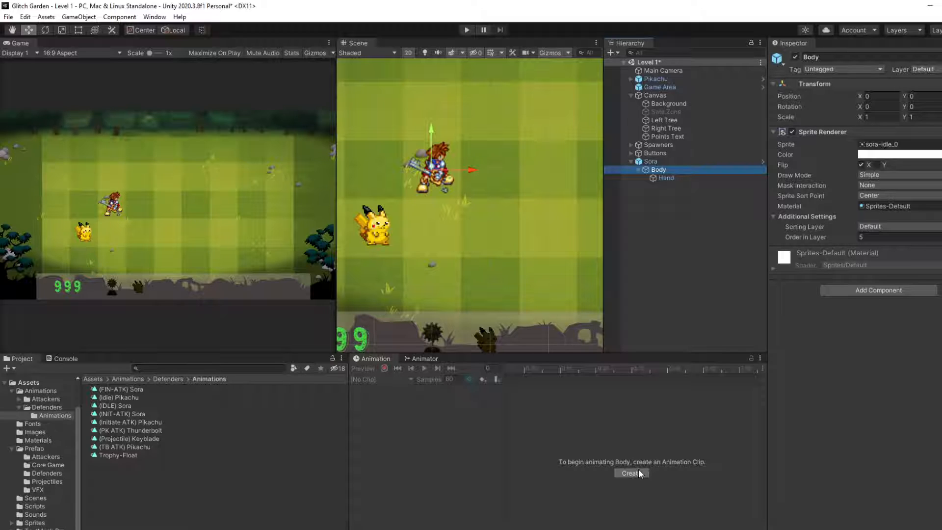
# Step: Open the (IDLE) Sora clip on its own and examine the keyframes of its Sprite track
pyautogui.click(120, 406)
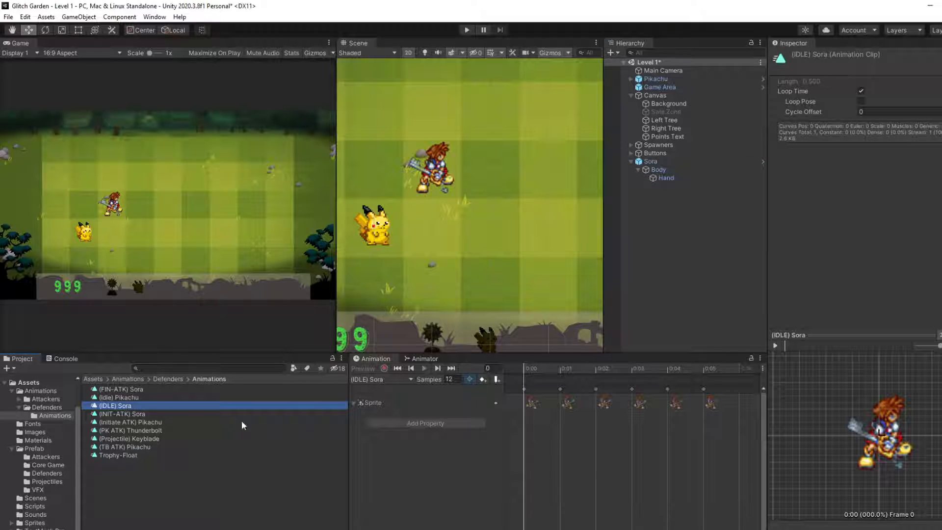
pyautogui.click(371, 381)
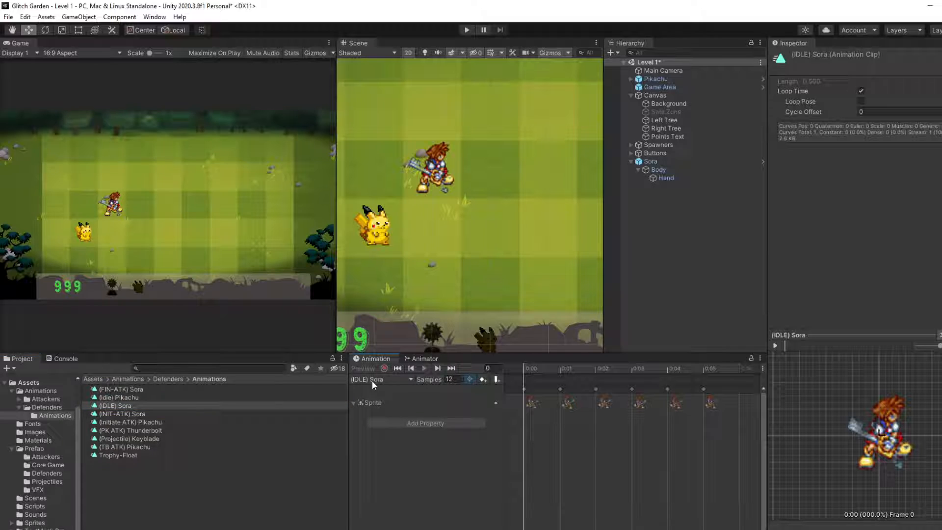
pyautogui.click(360, 403)
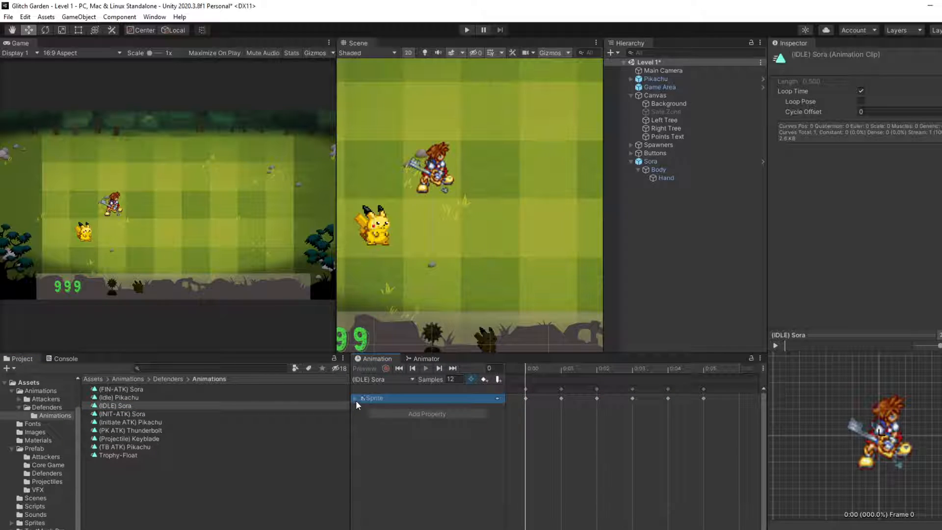
pyautogui.click(355, 401)
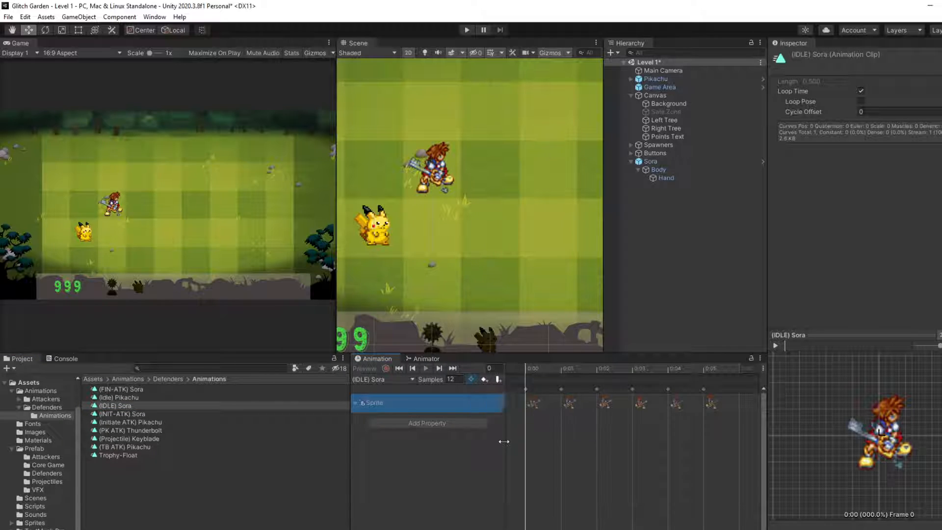
pyautogui.rightClick(538, 405)
pyautogui.click(524, 425)
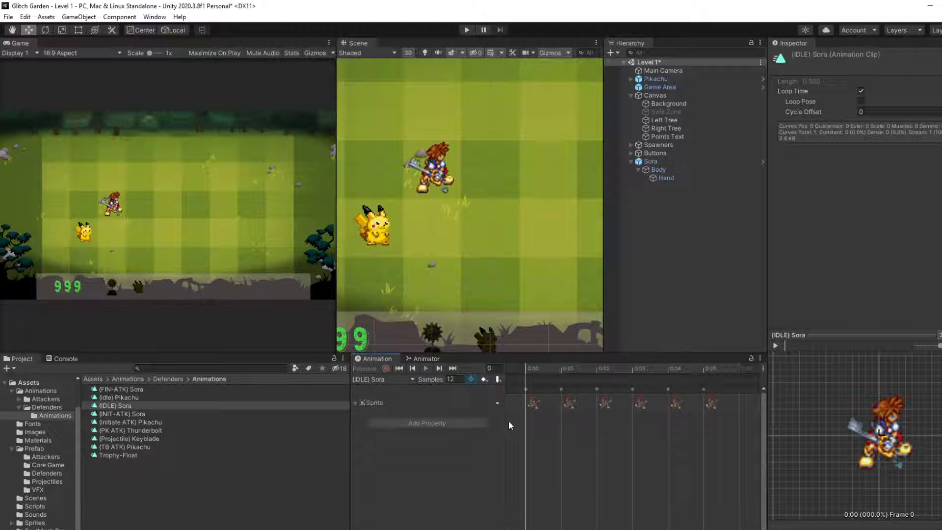
# Step: Preview the playback of the (IDLE) Sora clip and the (INIT-ATK) Sora clip
pyautogui.click(776, 344)
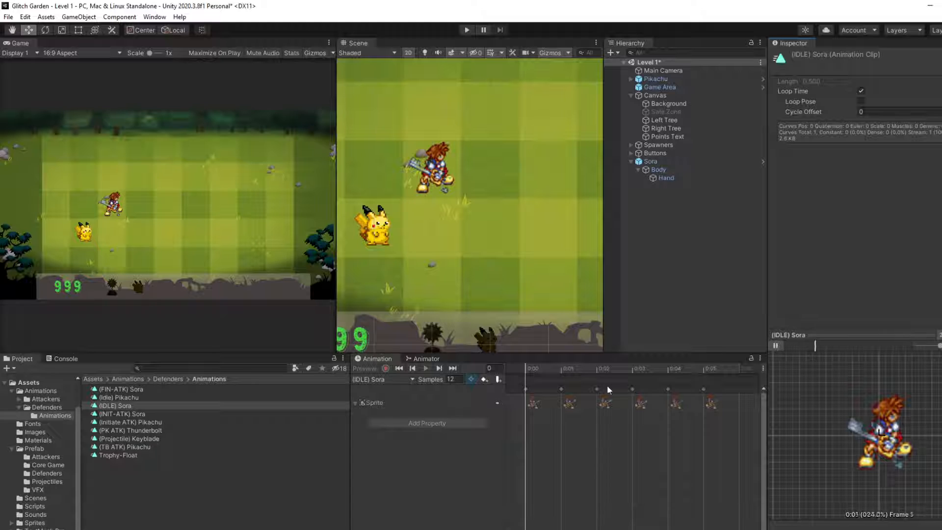
pyautogui.scroll(-2, 586, 390)
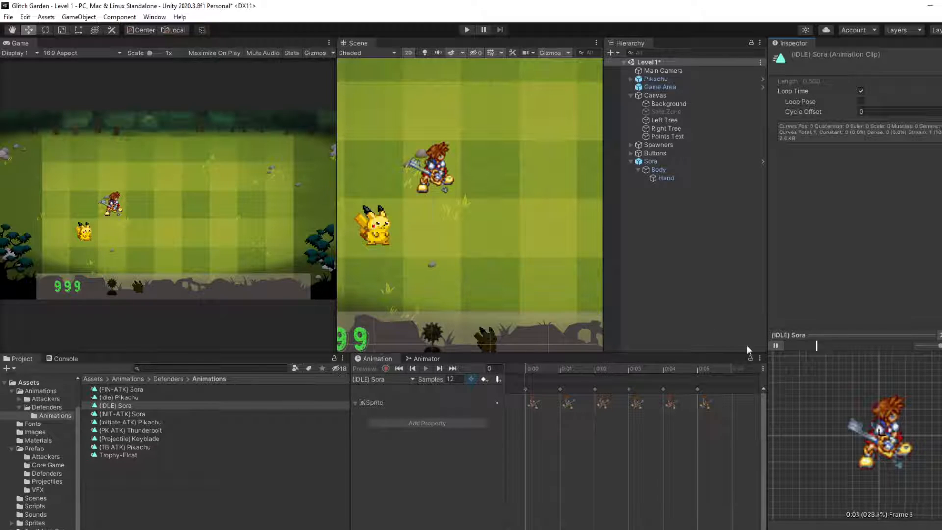
pyautogui.click(775, 345)
pyautogui.scroll(2, 526, 444)
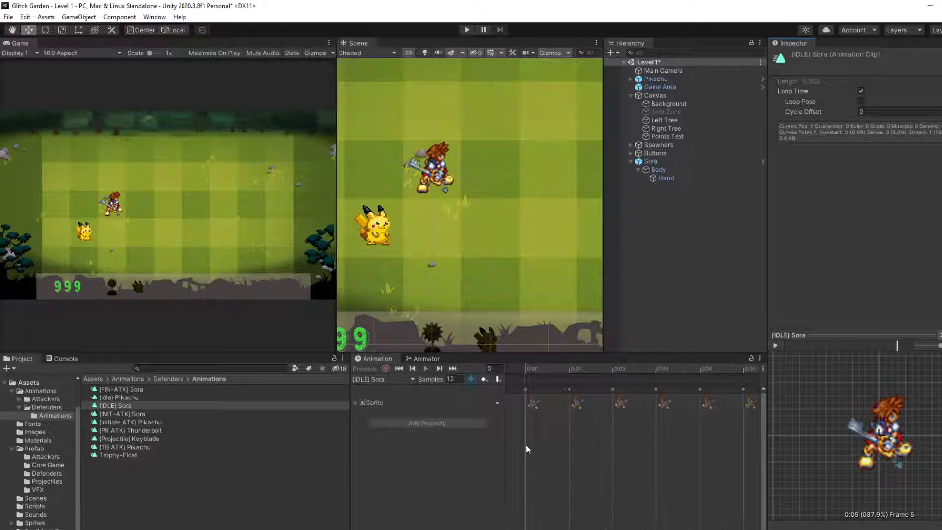
pyautogui.scroll(1, 528, 429)
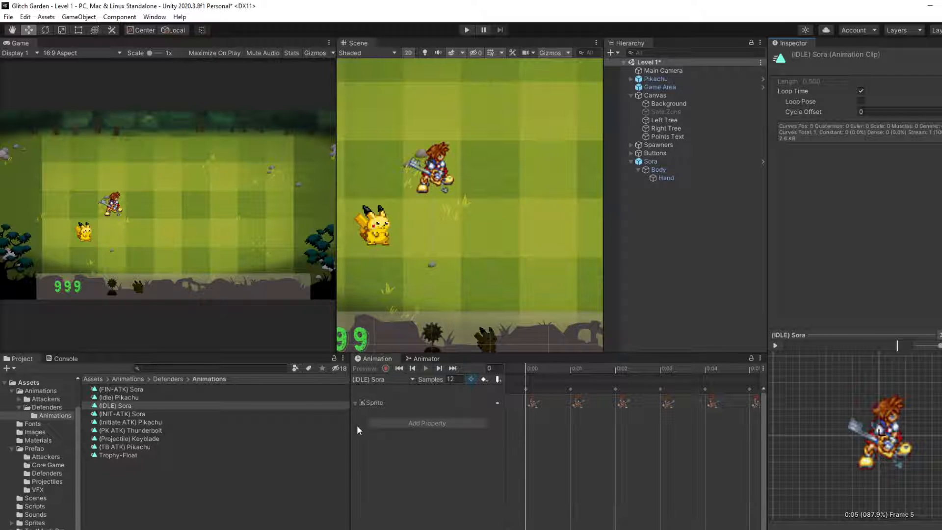
pyautogui.click(123, 414)
pyautogui.click(778, 347)
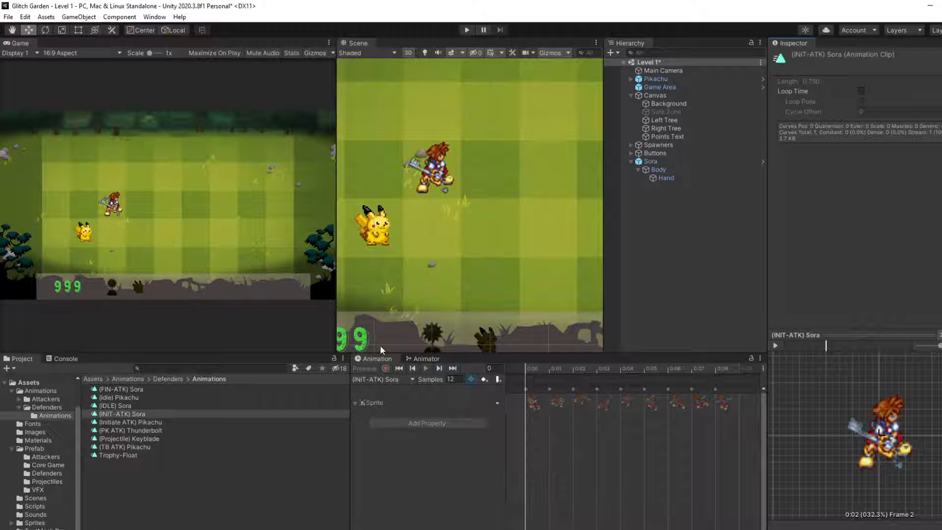
# Step: Add the (IDLE) Sora clip as the first state in Sora's animator graph, near the Entry node
pyautogui.click(423, 359)
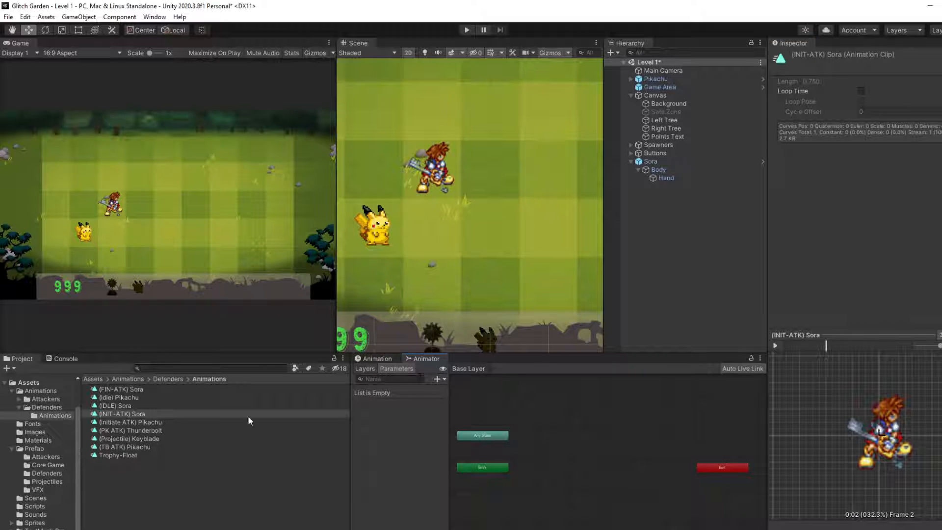
pyautogui.click(118, 406)
pyautogui.moveTo(378, 449); pyautogui.dragTo(531, 482)
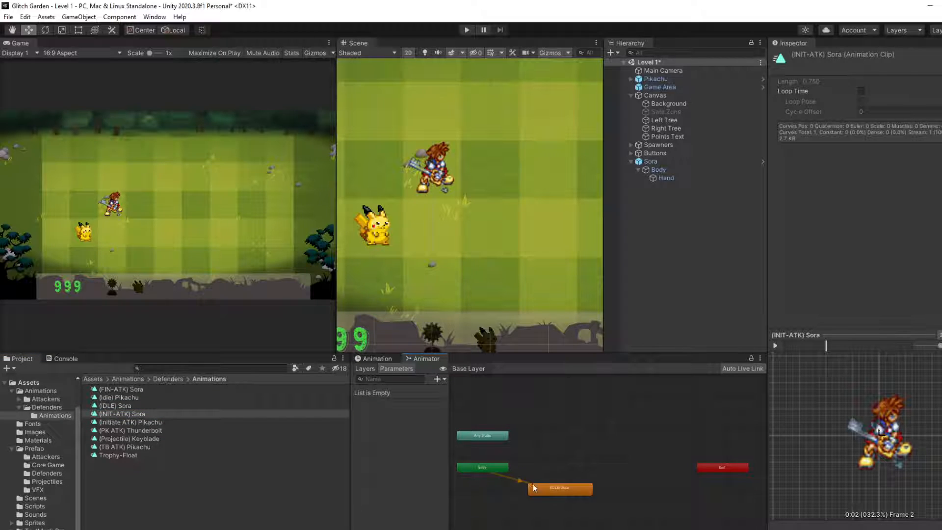
# Step: Open the (IDLE) Sora clip in the context of the Sora object and play it
pyautogui.click(375, 358)
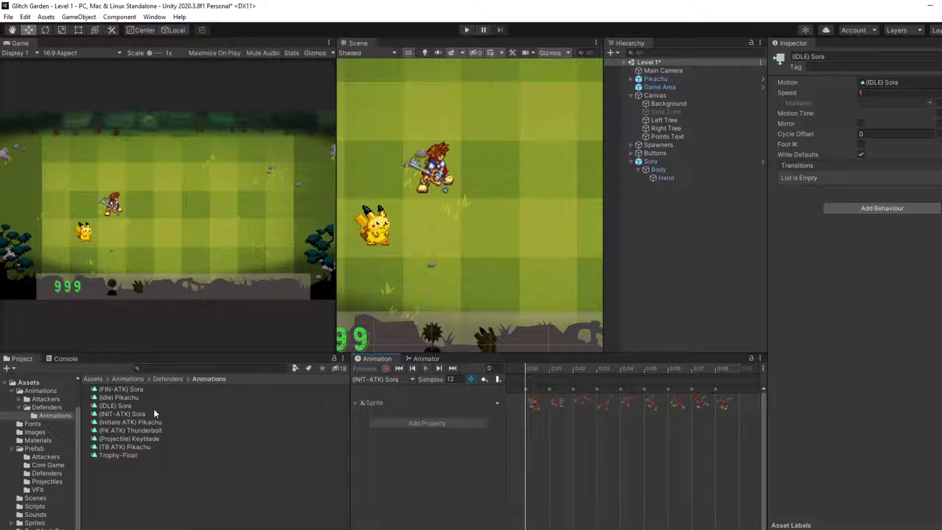
pyautogui.click(126, 406)
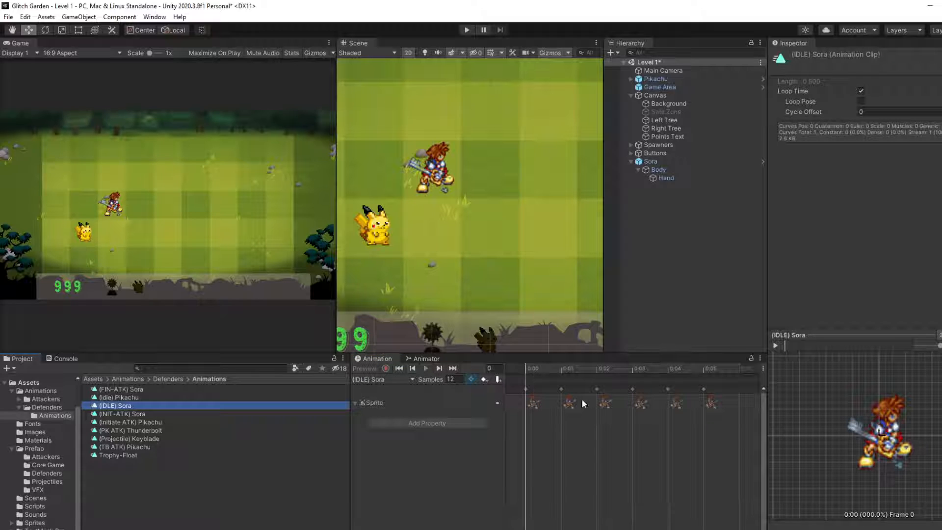
pyautogui.click(667, 161)
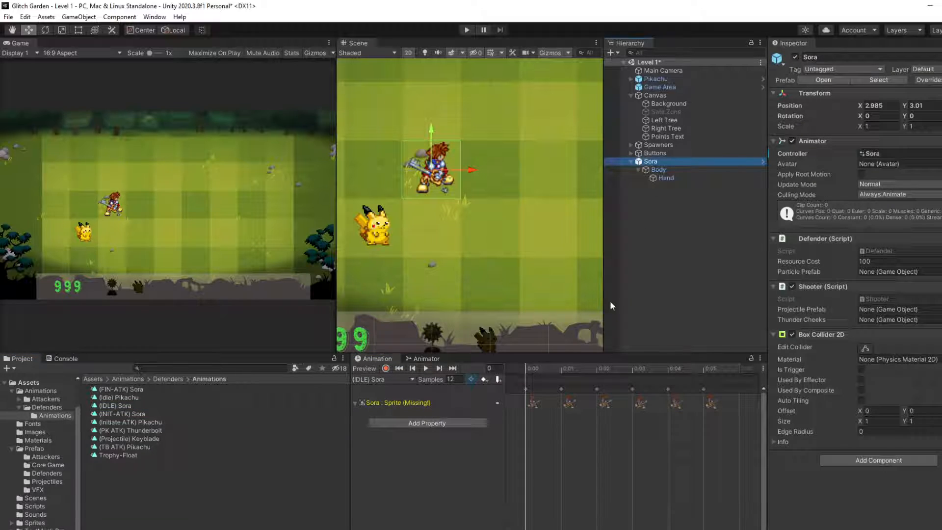
pyautogui.click(428, 368)
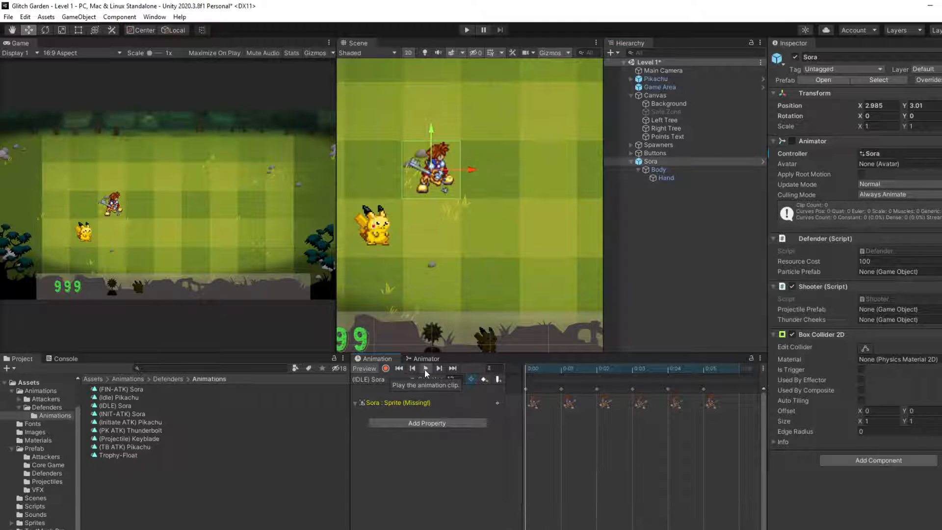
# Step: Check Sora's animator graph and examine the keyframes of the clip's existing Sora Sprite track
pyautogui.click(426, 358)
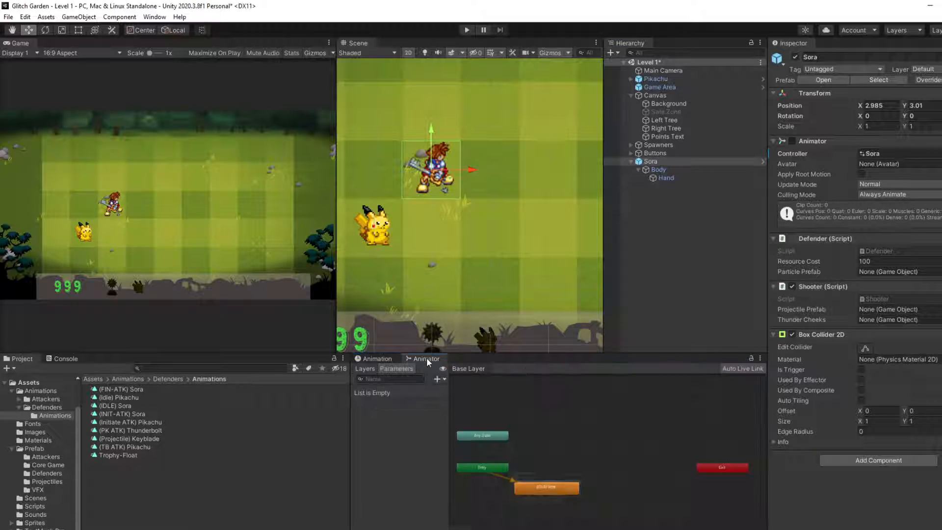
pyautogui.click(372, 359)
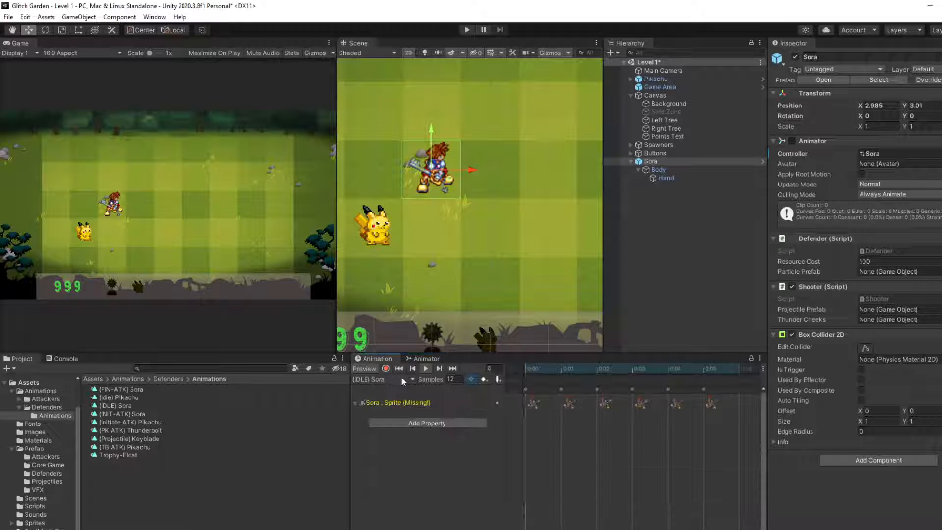
pyautogui.scroll(-3, 542, 432)
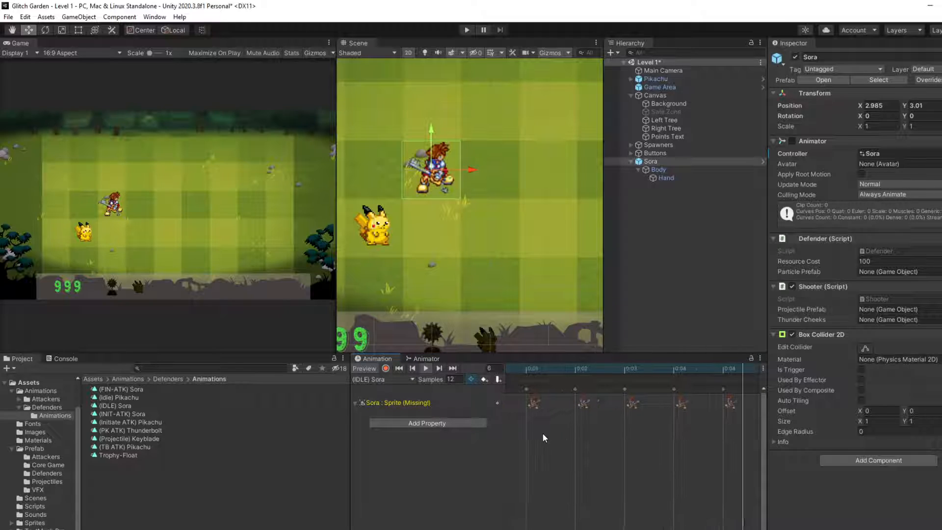
pyautogui.scroll(5, 581, 417)
pyautogui.scroll(-7, 564, 420)
pyautogui.click(355, 405)
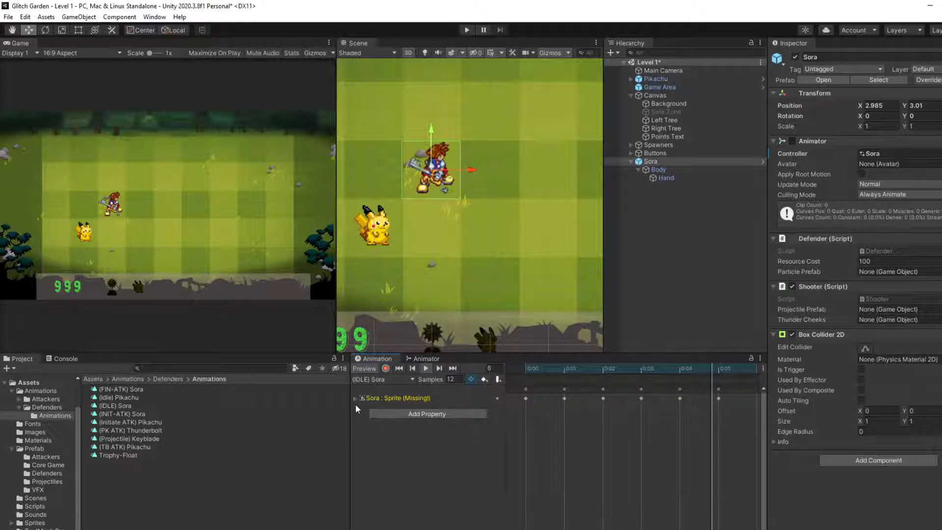
pyautogui.click(355, 398)
# Step: Add the Sprite property of Body's Sprite Renderer as a new track in the (IDLE) Sora clip
pyautogui.click(402, 422)
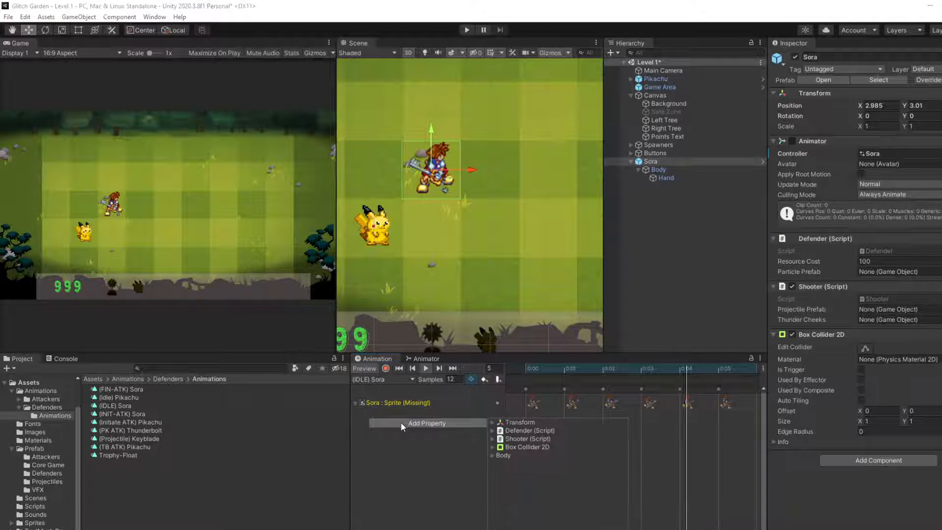
pyautogui.click(492, 455)
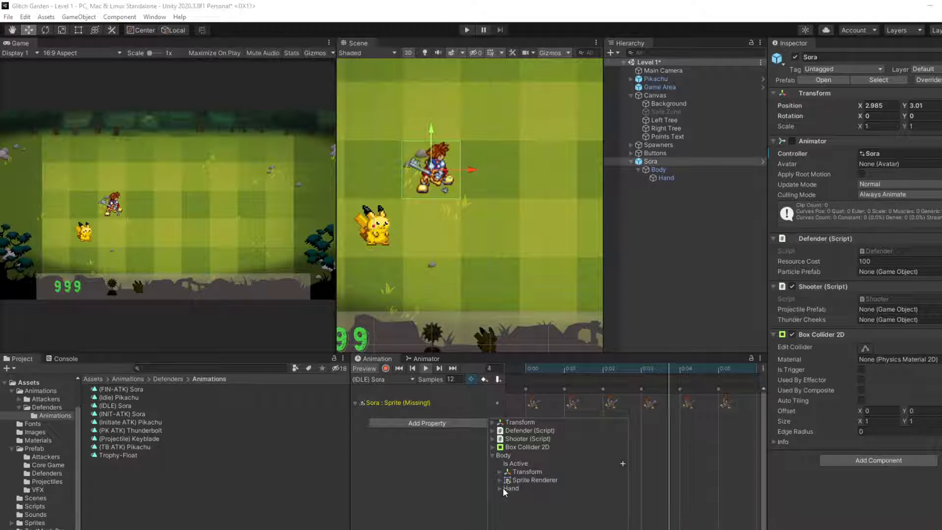
pyautogui.click(499, 480)
pyautogui.scroll(-5, 526, 481)
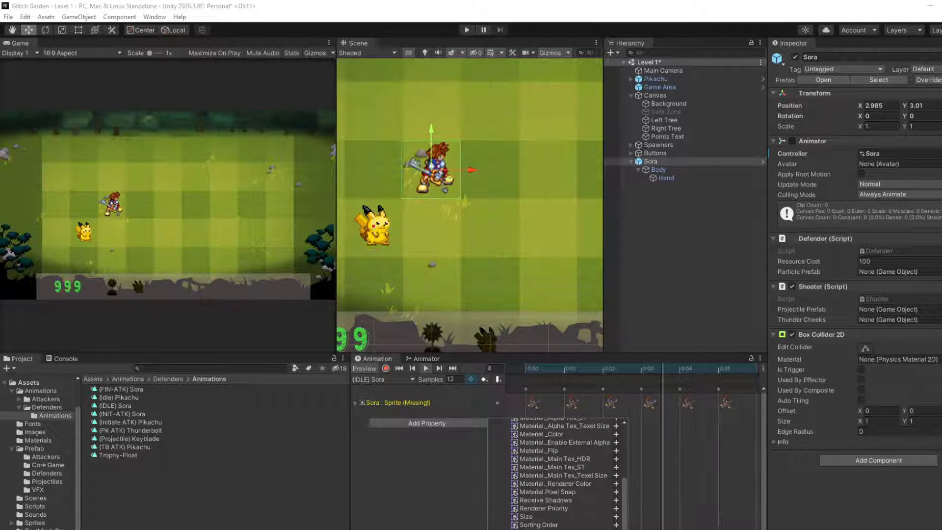
pyautogui.click(448, 433)
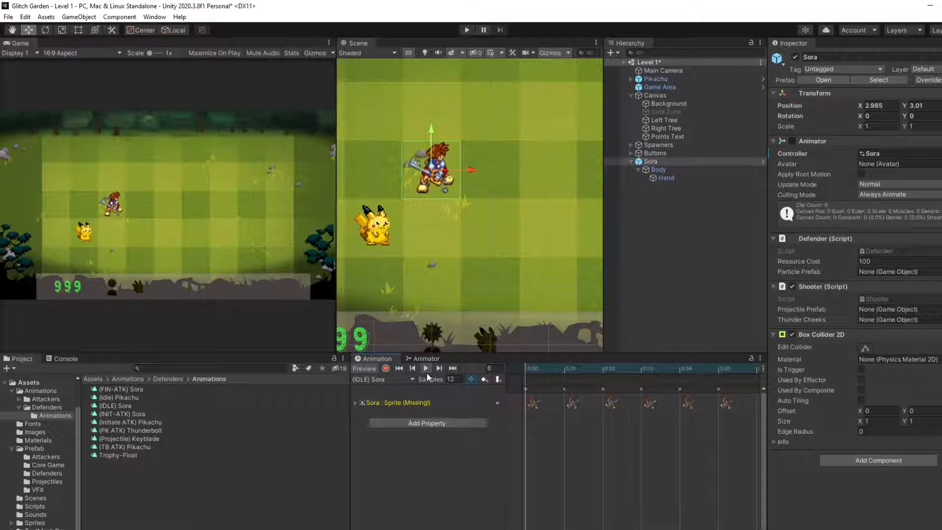
pyautogui.click(425, 369)
# Step: Compare Body's Sprite track with Sora's own Sprite track and copy all keyframes of the latter, from 0:00 to 0:05
pyautogui.click(671, 170)
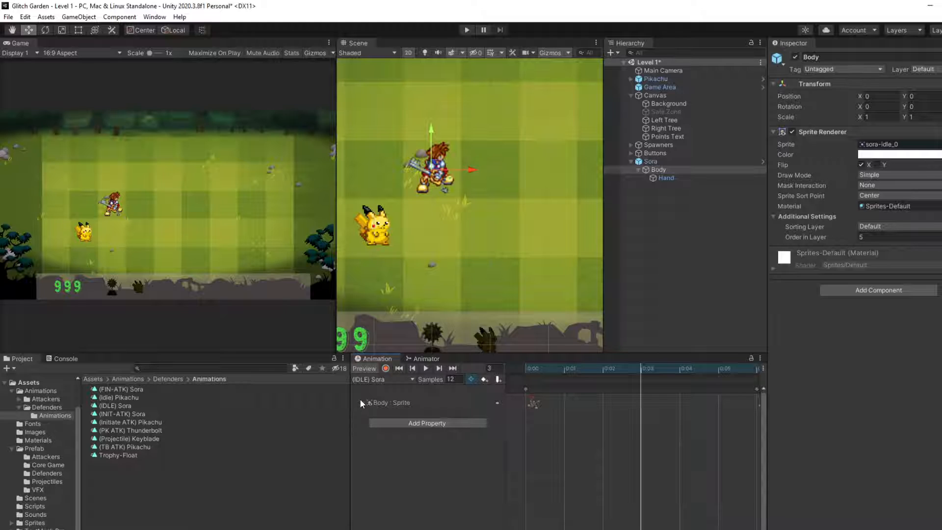
pyautogui.scroll(-2, 610, 418)
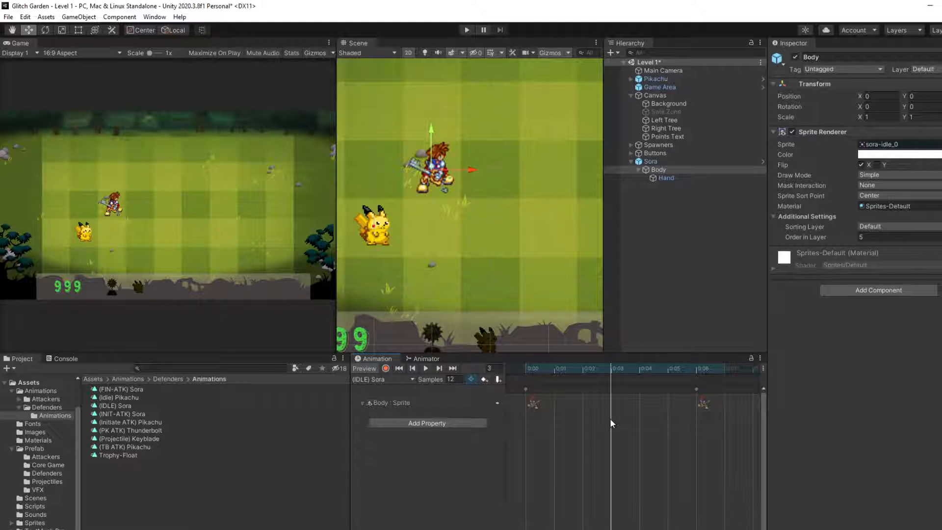
pyautogui.click(675, 163)
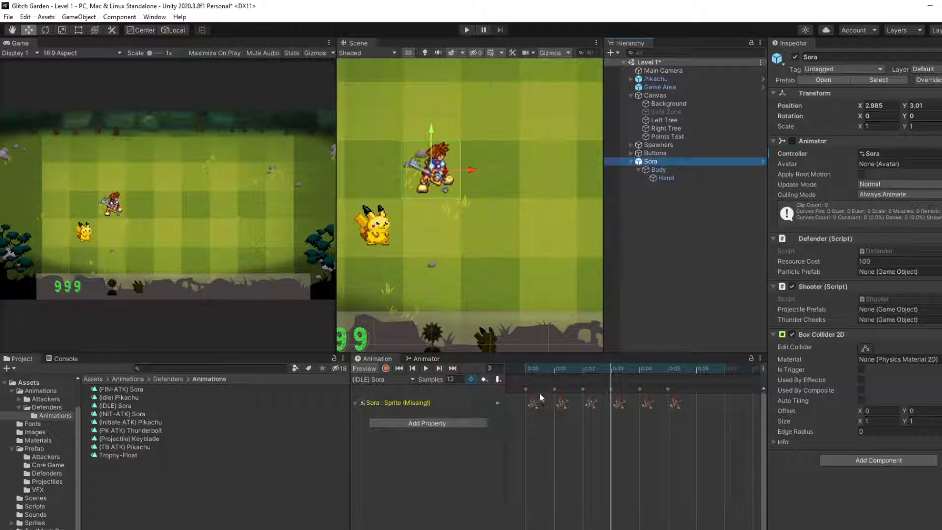
pyautogui.click(525, 389)
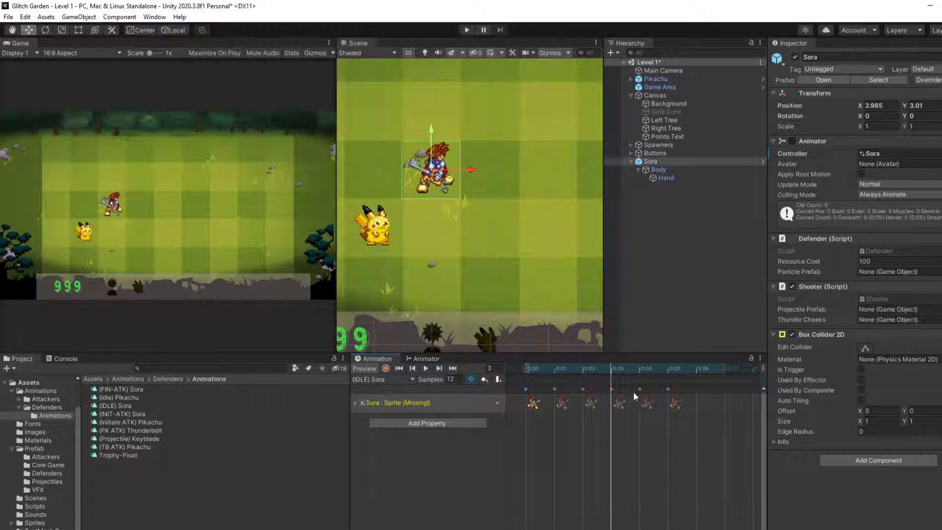
pyautogui.keyDown('shift'); pyautogui.click(668, 389); pyautogui.keyUp('shift')
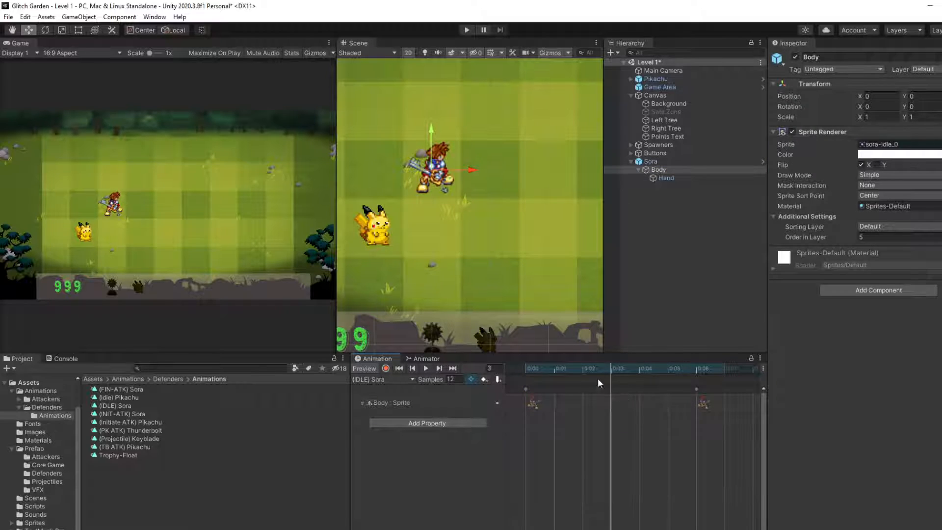
pyautogui.click(526, 391)
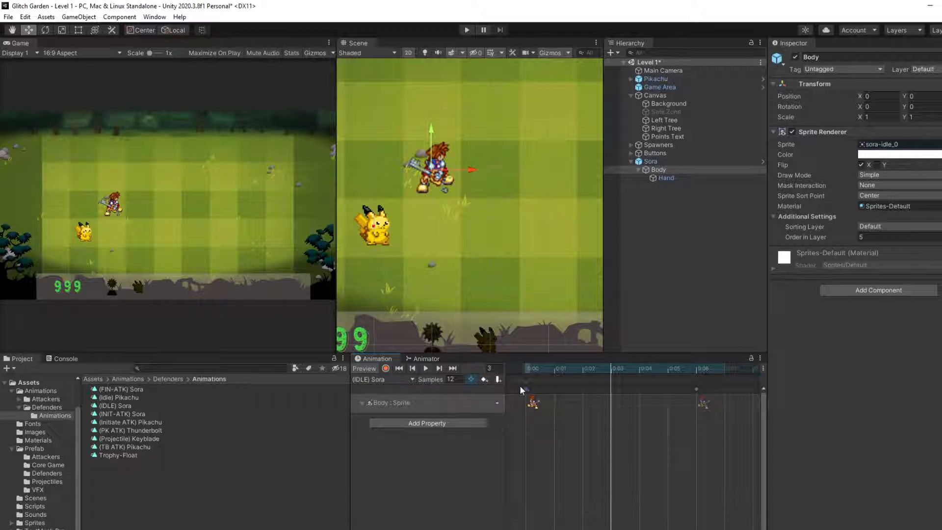
pyautogui.click(651, 162)
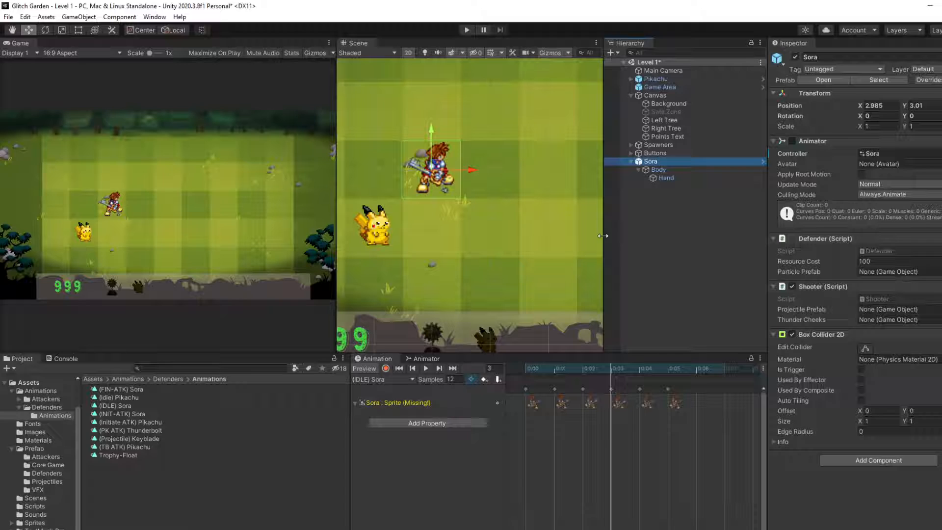
pyautogui.click(528, 391)
pyautogui.click(671, 388)
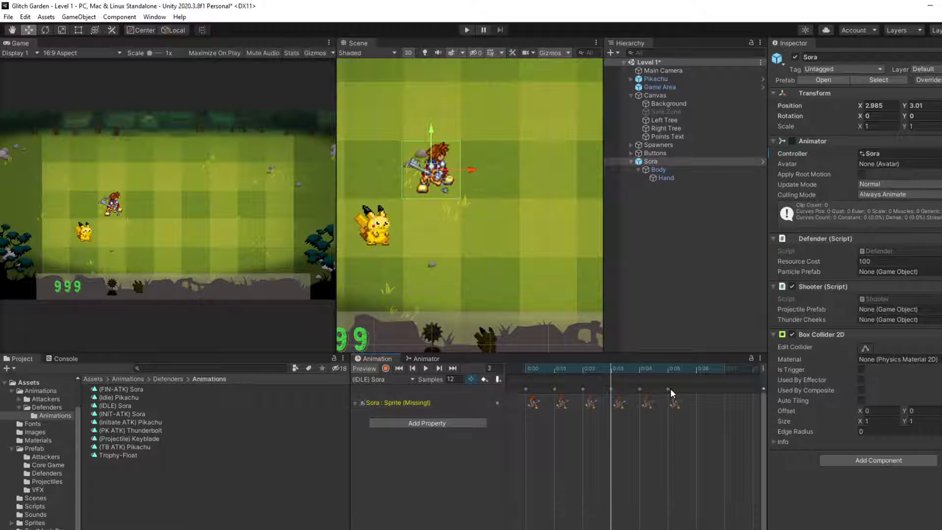
pyautogui.moveTo(521, 390); pyautogui.dragTo(661, 390)
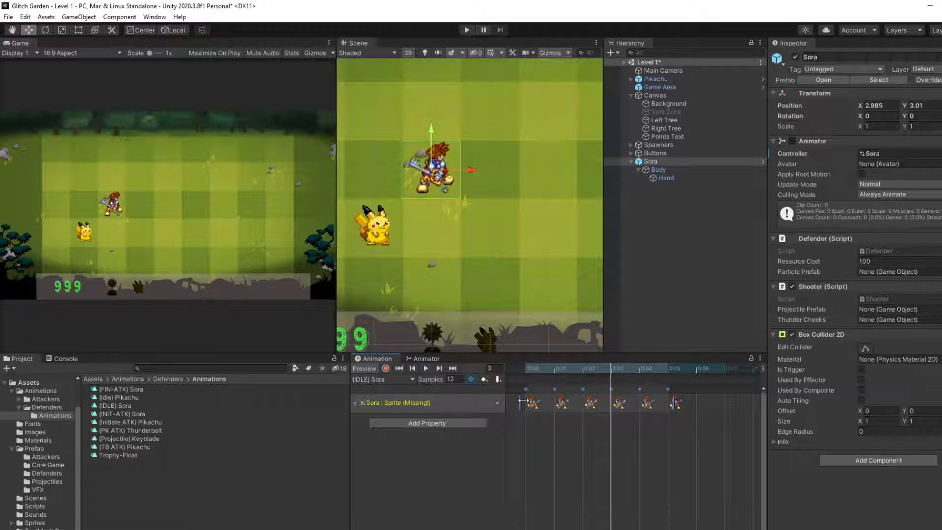
# Step: Paste the copied keyframes into Body's Sprite track in place of its default keyframes, starting at 0:00
pyautogui.click(654, 171)
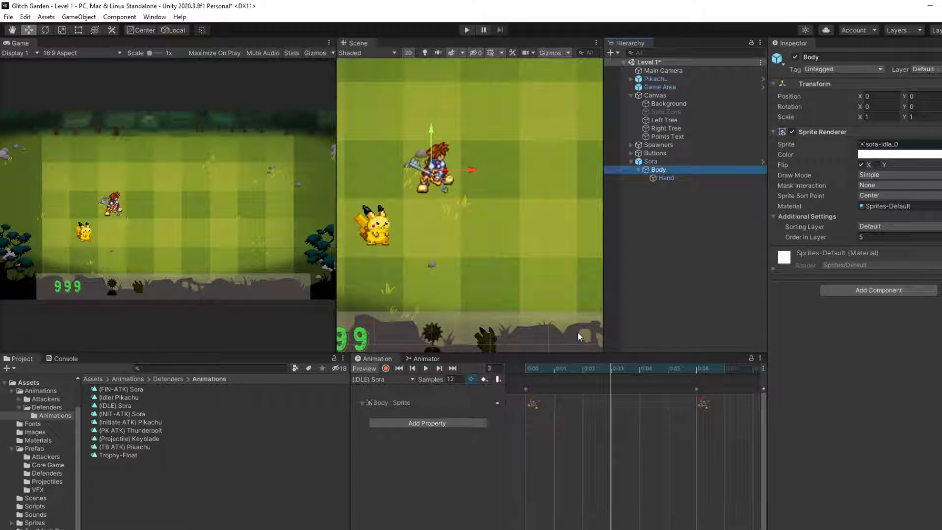
pyautogui.click(552, 396)
pyautogui.scroll(-3, 645, 432)
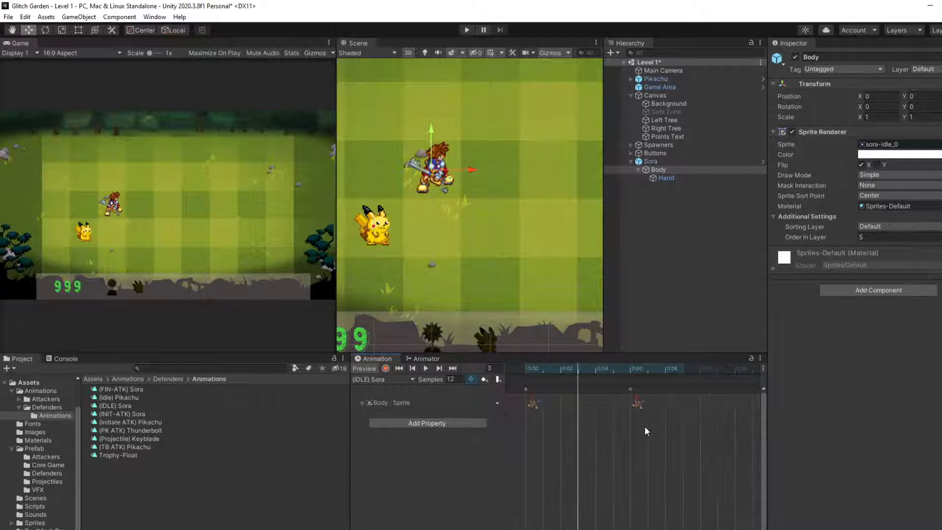
pyautogui.scroll(-1, 645, 426)
pyautogui.click(526, 389)
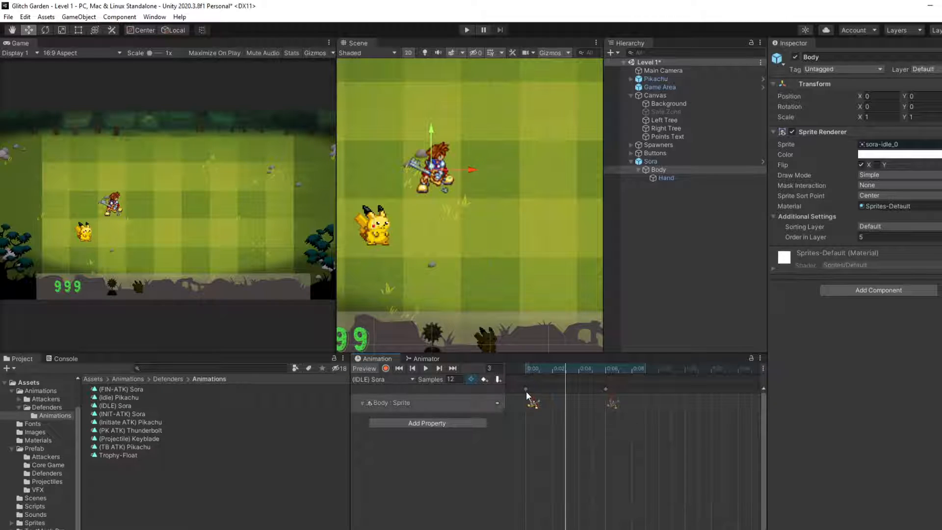
pyautogui.hotkey('ctrl', 'v')
pyautogui.moveTo(567, 389); pyautogui.dragTo(527, 388)
pyautogui.click(580, 414)
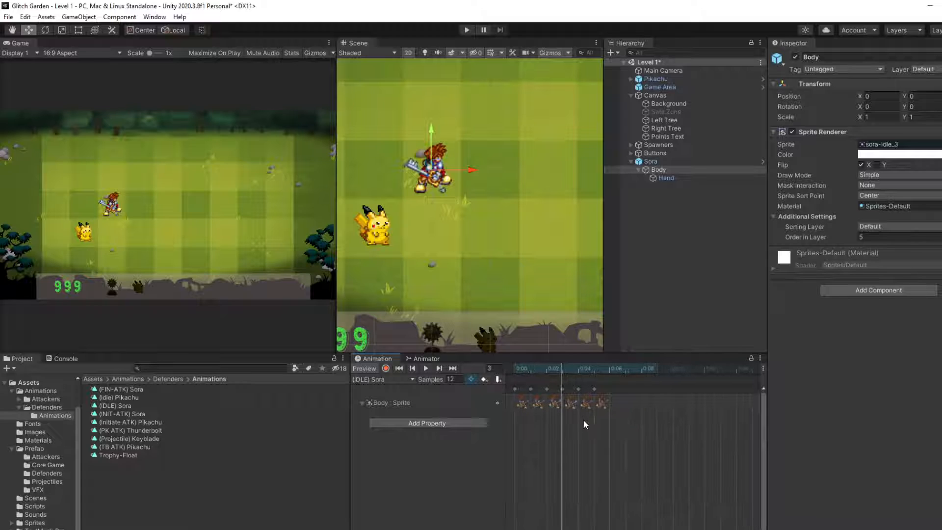
# Step: Play the (IDLE) Sora clip from frame 0 to preview Body's idle animation
pyautogui.scroll(2, 583, 422)
pyautogui.moveTo(584, 368); pyautogui.dragTo(520, 388)
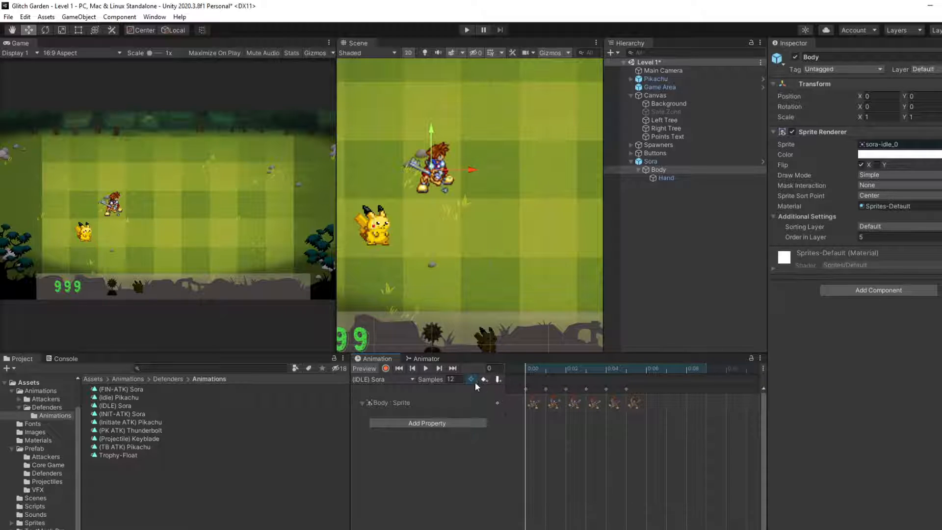
pyautogui.click(426, 369)
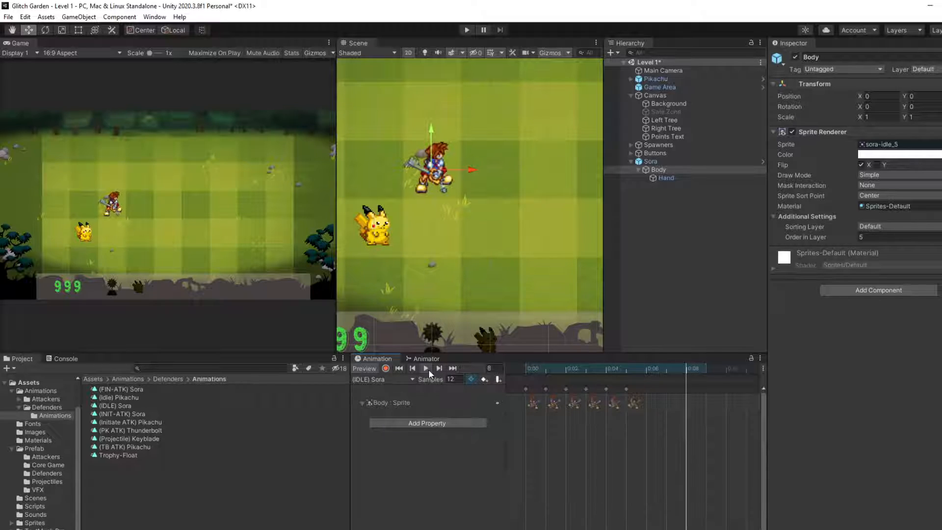
# Step: Copy the first keyframe of Body's Sprite track to frame 6 and check the clip's playback
pyautogui.click(526, 390)
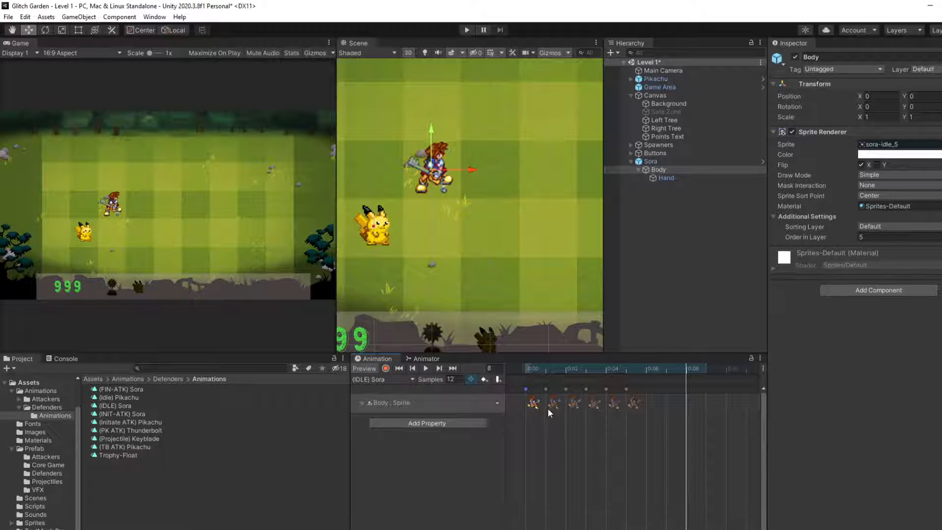
pyautogui.hotkey('ctrl', 'v')
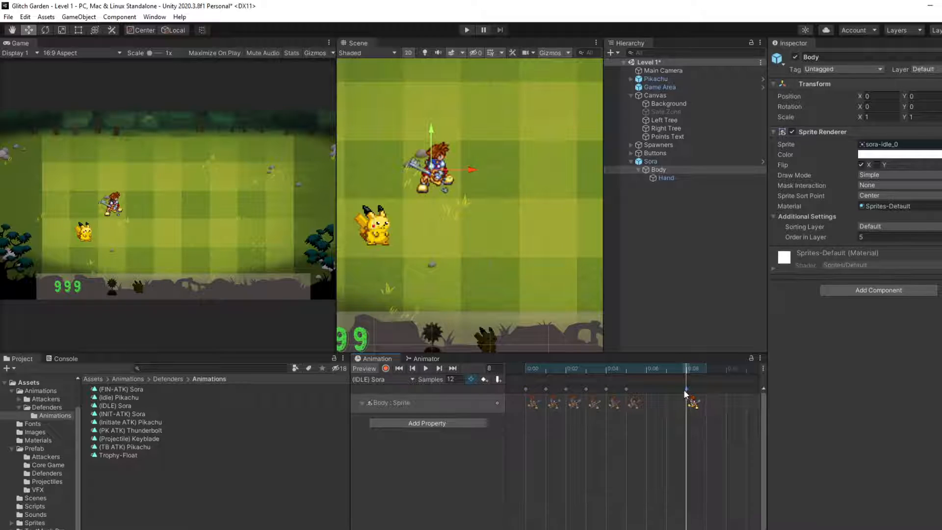
pyautogui.moveTo(686, 391); pyautogui.dragTo(649, 396)
pyautogui.click(425, 369)
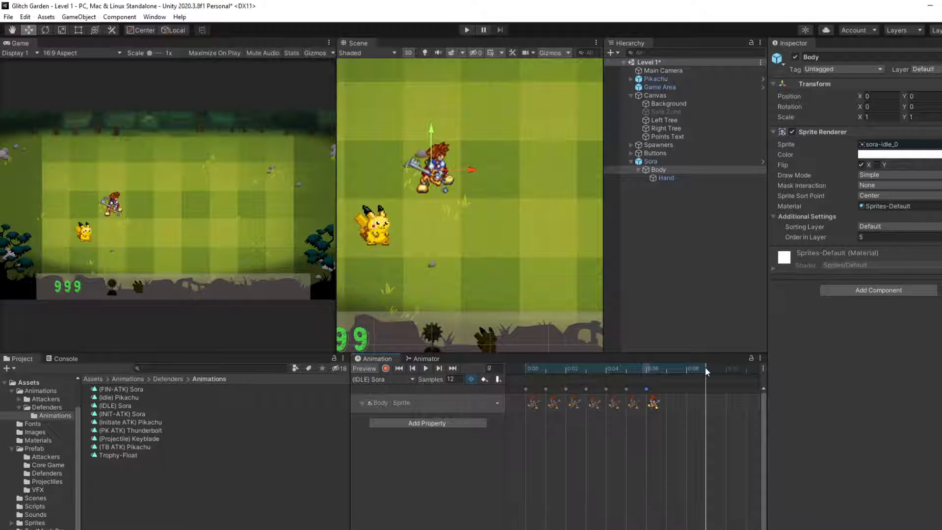
pyautogui.moveTo(705, 367); pyautogui.dragTo(637, 395)
pyautogui.click(708, 370)
# Step: Try a sample rate of 24 on the (IDLE) Sora clip and preview its playback
pyautogui.click(456, 380)
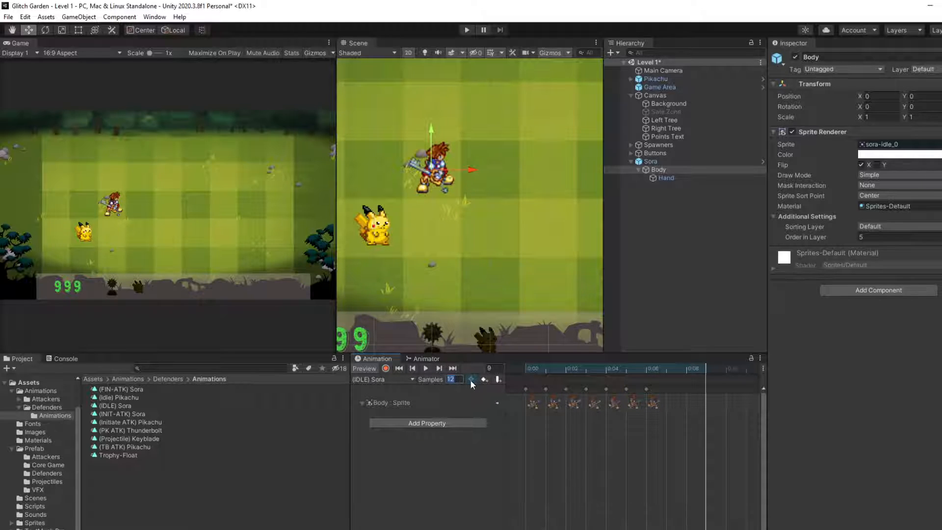
pyautogui.write('24')
pyautogui.press('Return')
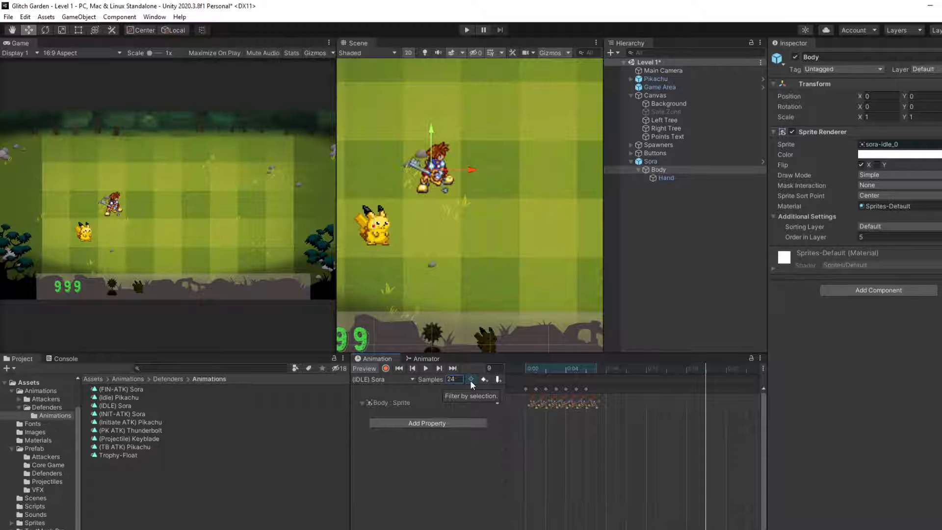
pyautogui.click(472, 381)
pyautogui.scroll(4, 596, 449)
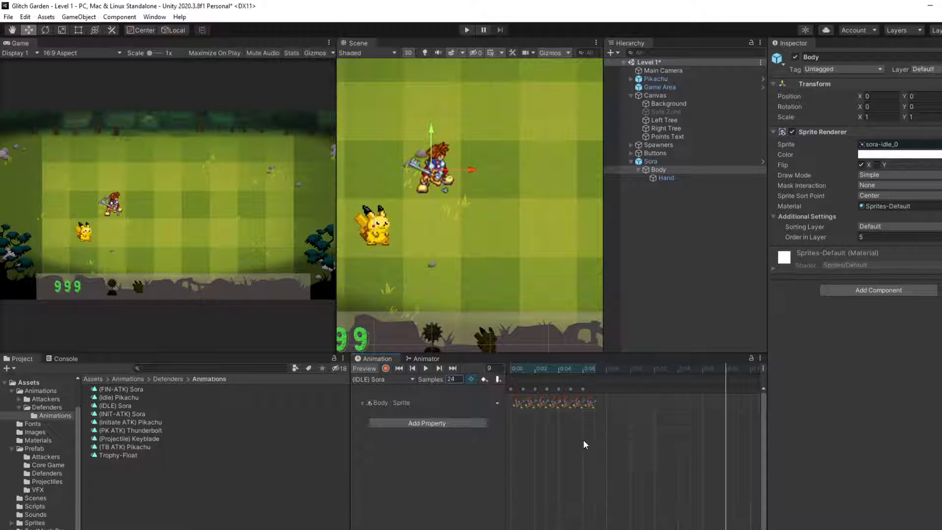
pyautogui.click(425, 369)
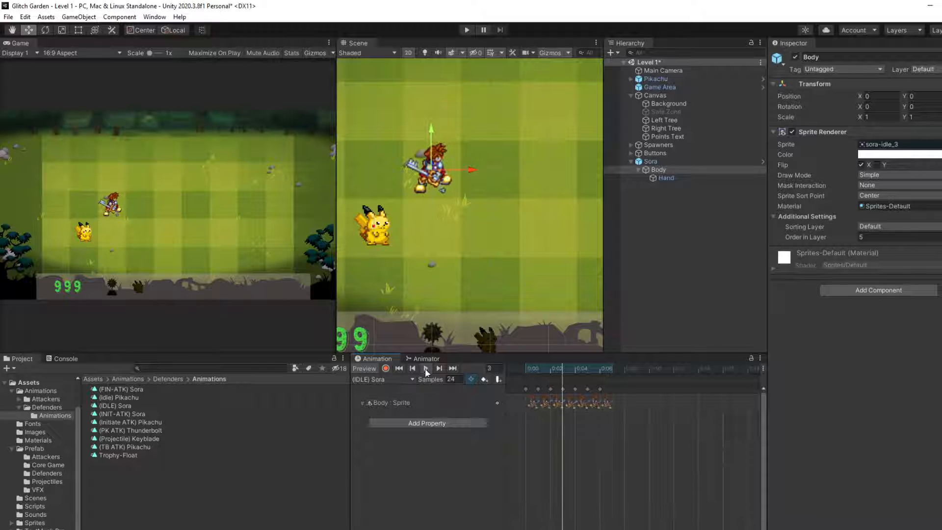
pyautogui.click(425, 369)
# Step: Restore the (IDLE) Sora clip's sample rate to 12
pyautogui.click(454, 381)
pyautogui.write('12')
pyautogui.press('Return')
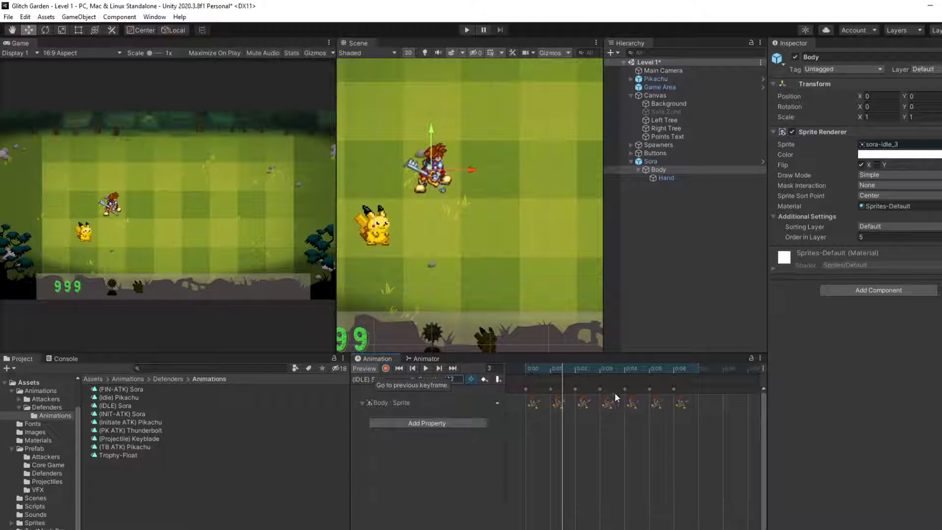
# Step: Try to place an extra keyframe at frame 7 of Body's Sprite track in the (IDLE) Sora clip, and undo it
pyautogui.click(424, 369)
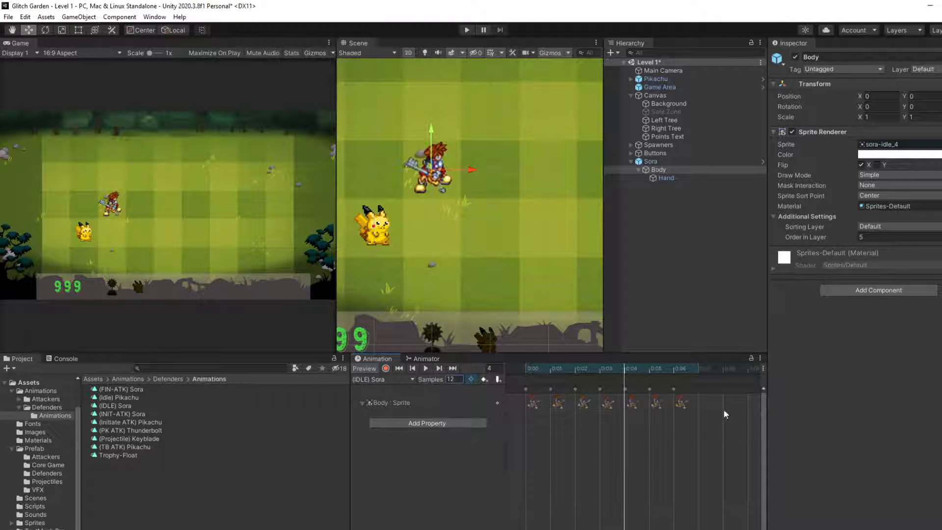
pyautogui.click(555, 397)
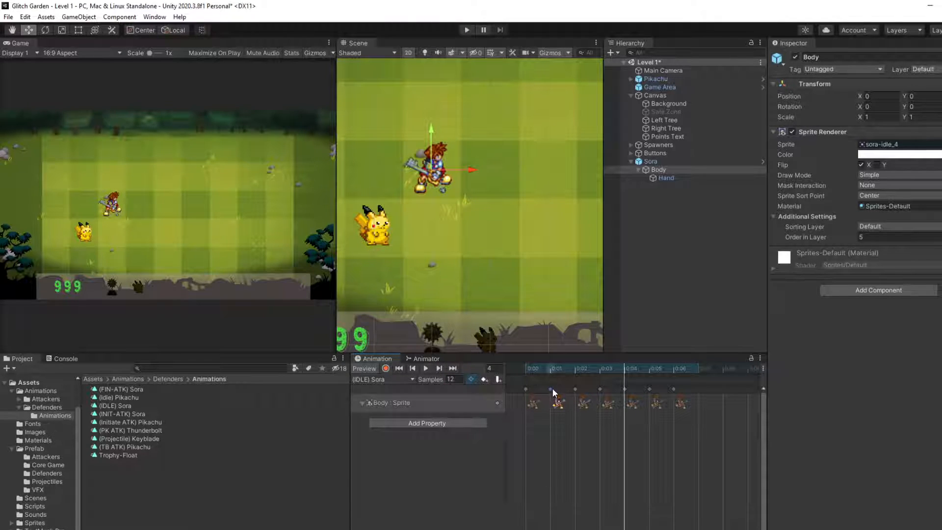
pyautogui.moveTo(554, 397); pyautogui.dragTo(698, 392)
pyautogui.hotkey('ctrl', 'v')
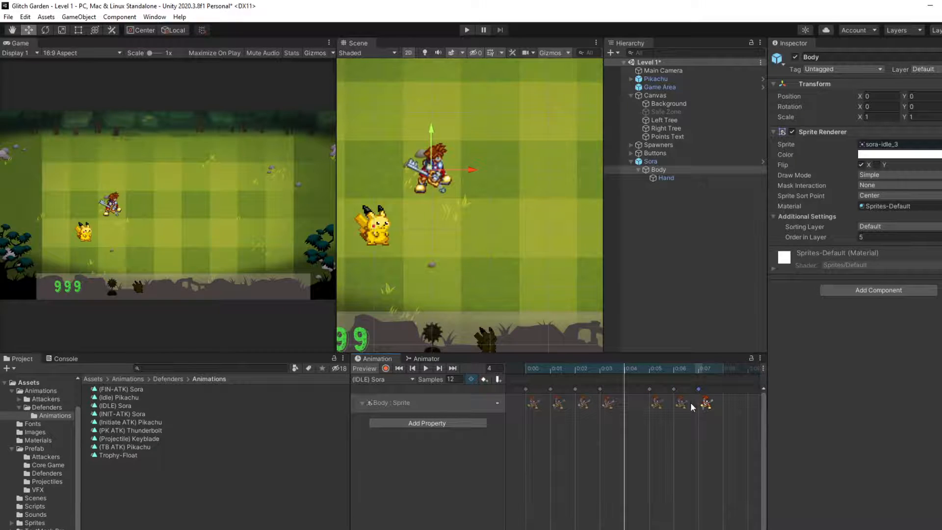
pyautogui.hotkey('ctrl', 'z')
pyautogui.click(657, 437)
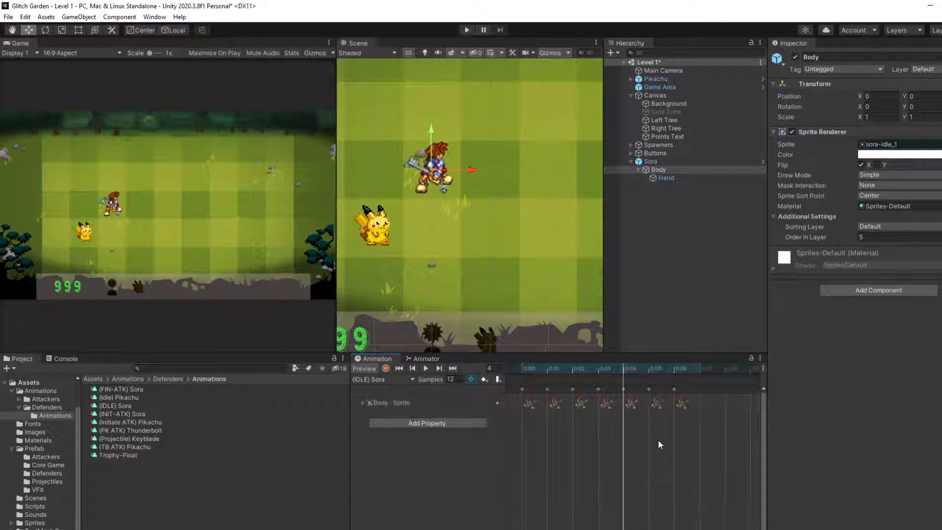
# Step: Try the last Body Sprite keyframe at frame 7, restore it to frame 6, and return the playhead to frame 0
pyautogui.moveTo(616, 376); pyautogui.dragTo(701, 396)
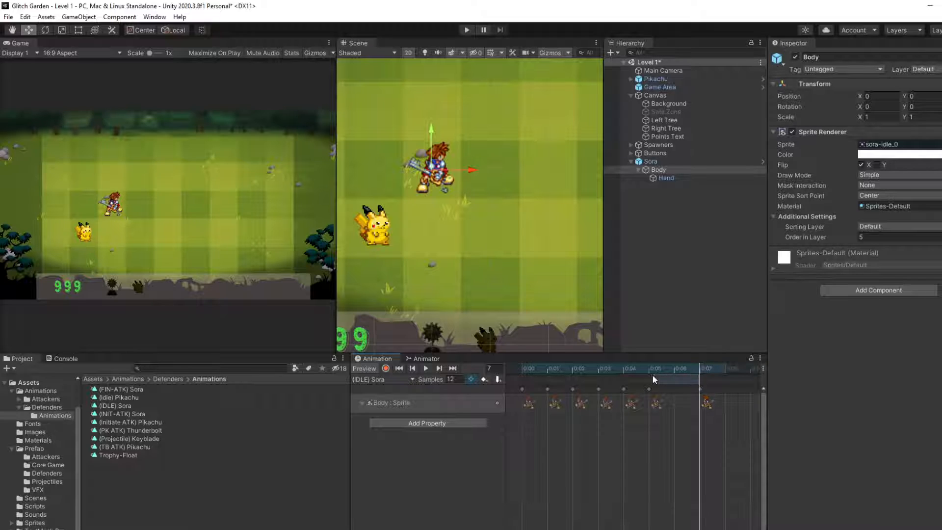
pyautogui.click(669, 373)
pyautogui.moveTo(669, 373); pyautogui.dragTo(705, 390)
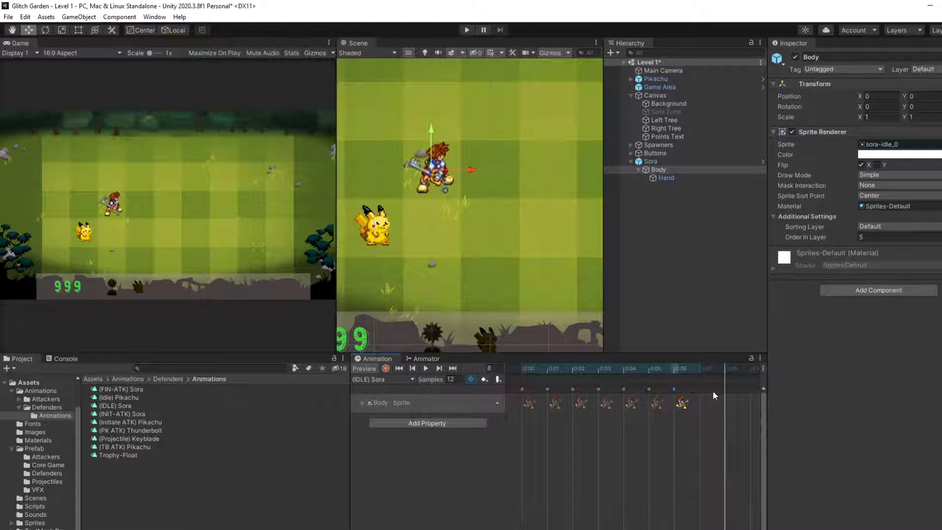
pyautogui.click(725, 376)
pyautogui.moveTo(651, 382); pyautogui.dragTo(723, 376)
pyautogui.click(642, 372)
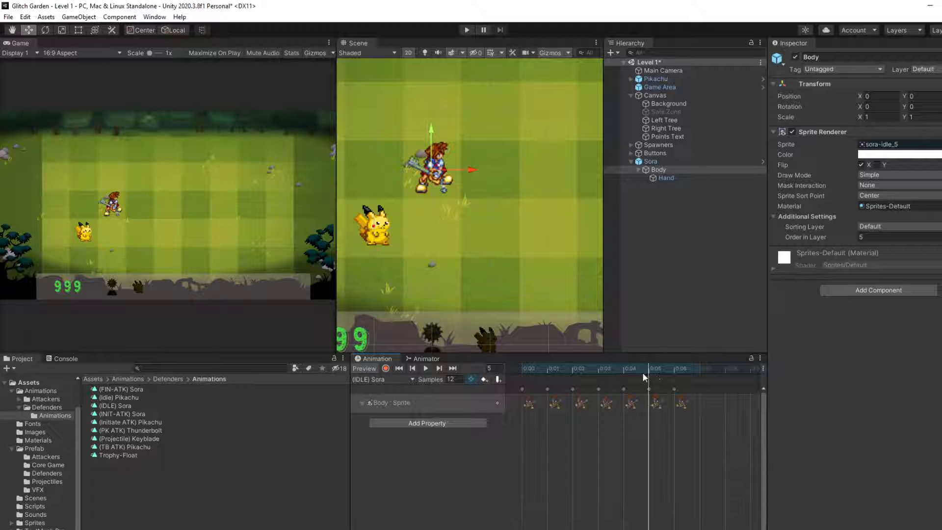
# Step: Preview the (IDLE) Sora clip and inspect the settings of its Animator state
pyautogui.click(430, 367)
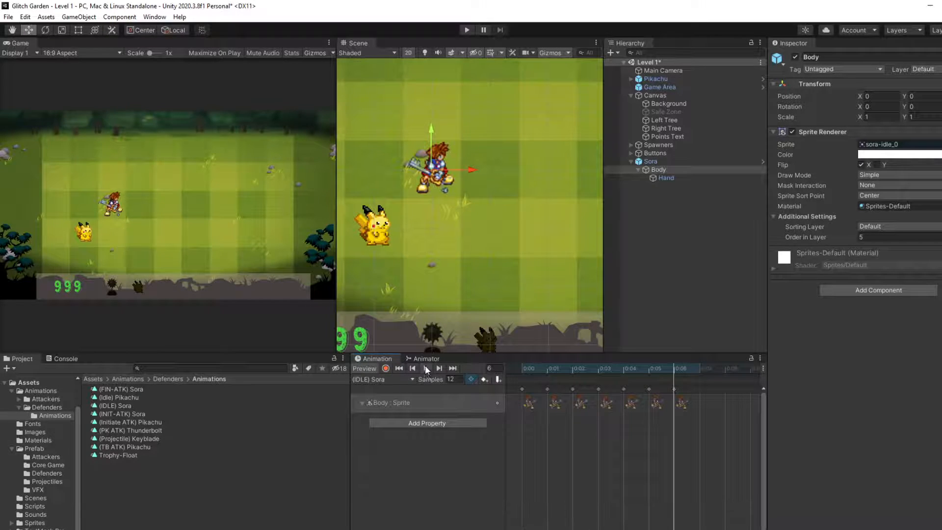
pyautogui.click(425, 359)
pyautogui.click(535, 488)
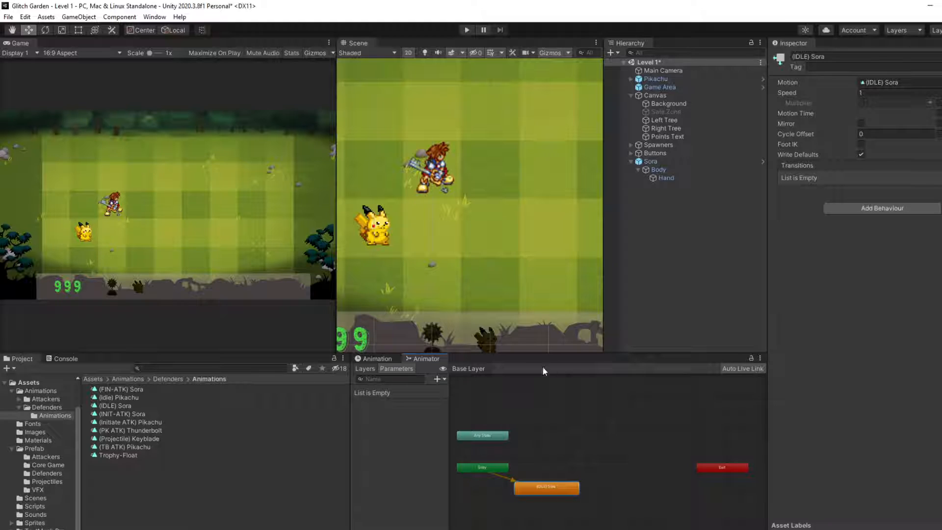
pyautogui.click(377, 358)
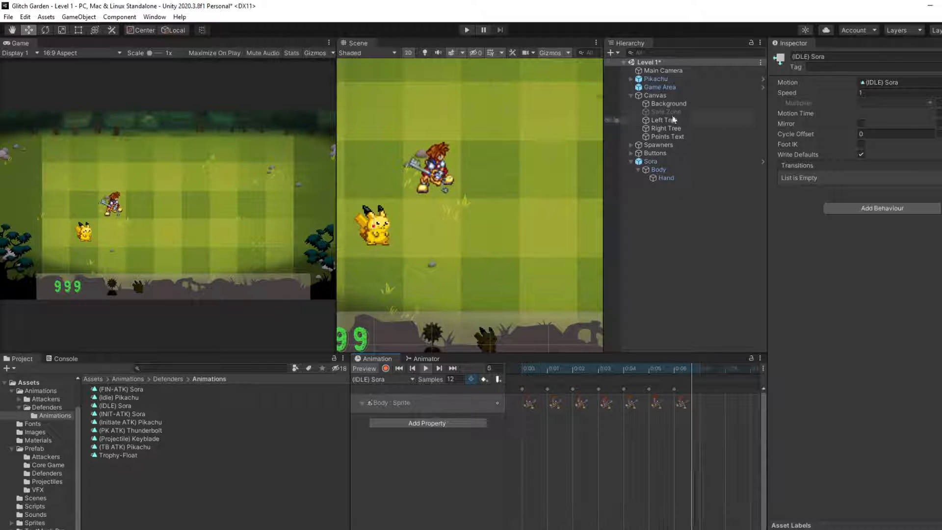
# Step: Inspect Pikachu's (Idle) Pikachu state in the Animator and its list of animation clips
pyautogui.click(671, 80)
pyautogui.click(423, 359)
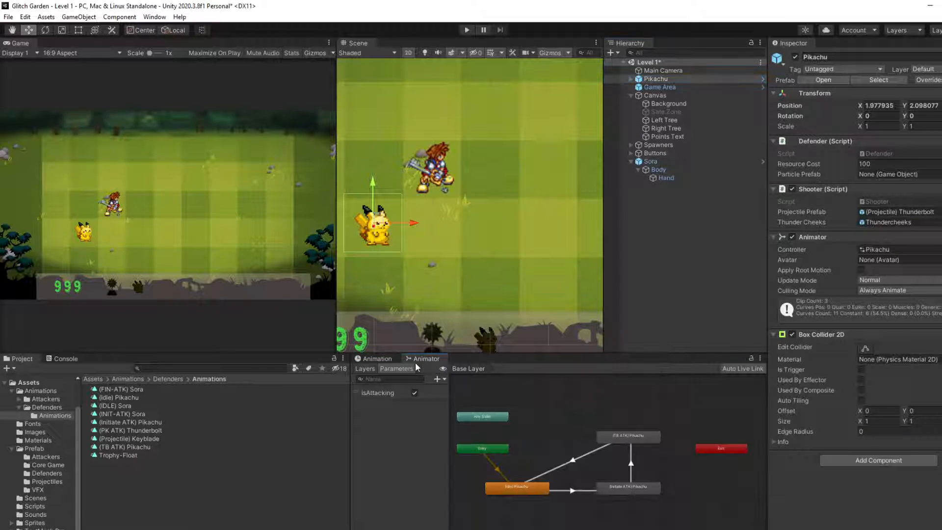
pyautogui.click(507, 488)
pyautogui.click(393, 369)
pyautogui.click(388, 360)
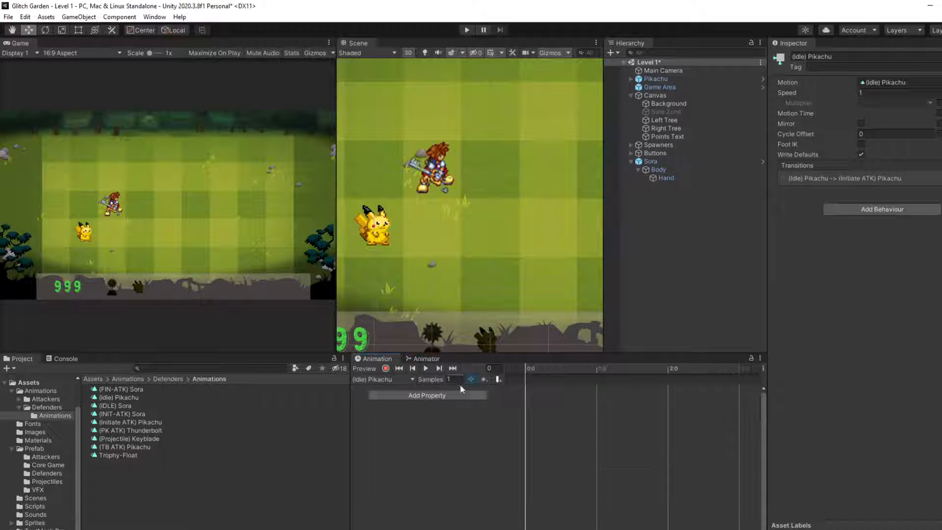
pyautogui.click(391, 381)
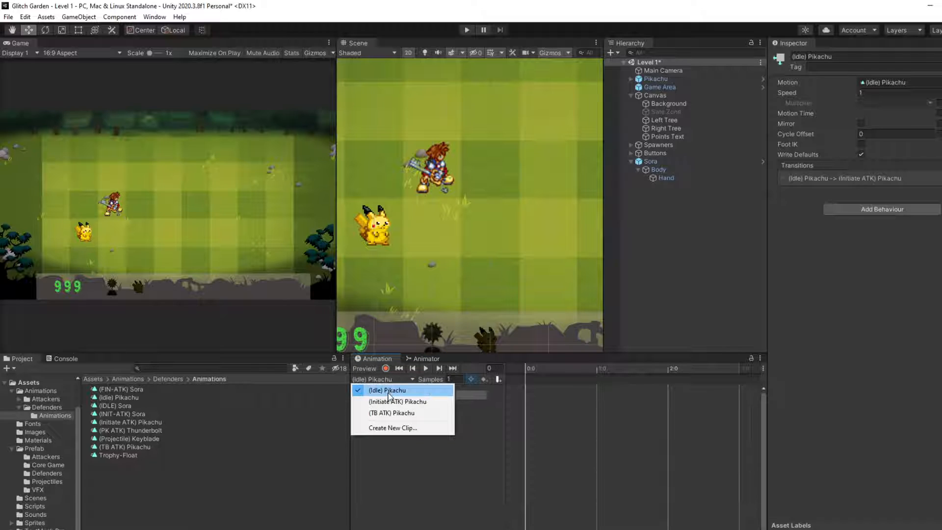
# Step: Examine the (Idle) Pikachu clip's keyframes on Pikachu's Body and play the clip for comparison
pyautogui.click(631, 79)
pyautogui.click(658, 87)
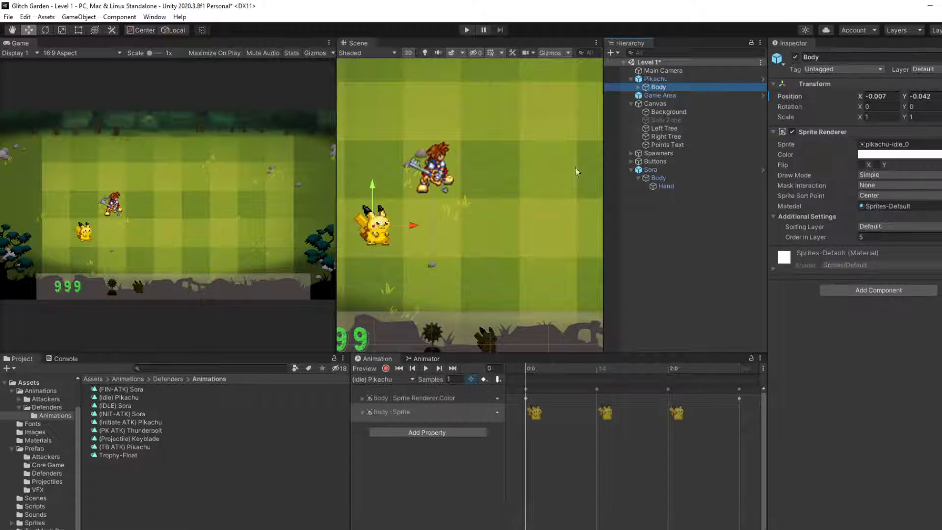
pyautogui.scroll(-3, 584, 460)
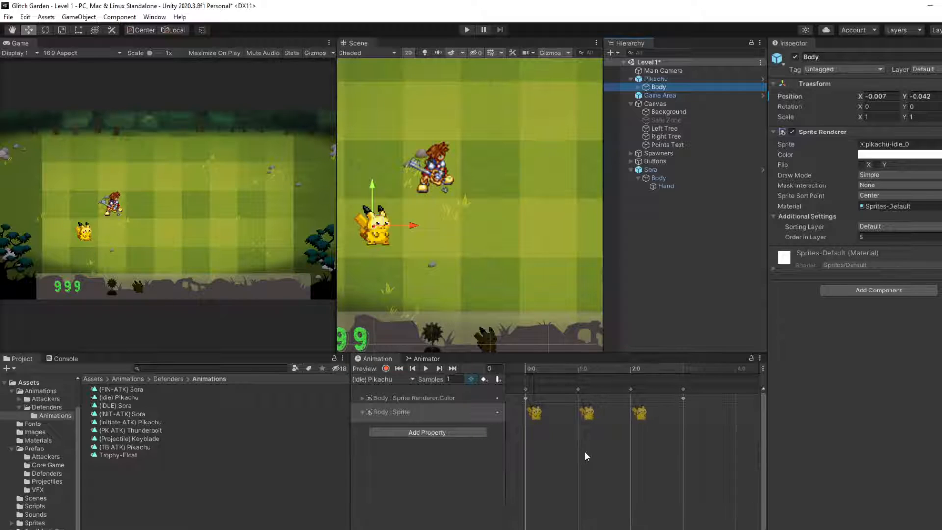
pyautogui.moveTo(525, 364); pyautogui.dragTo(663, 393)
pyautogui.click(427, 369)
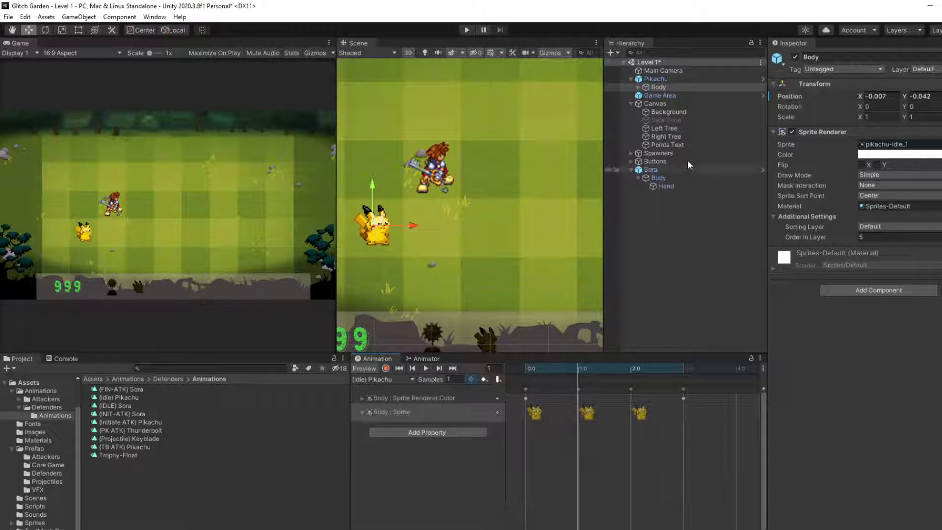
# Step: Play the (IDLE) Sora clip from frame 0 with the parent Sora object selected
pyautogui.click(650, 171)
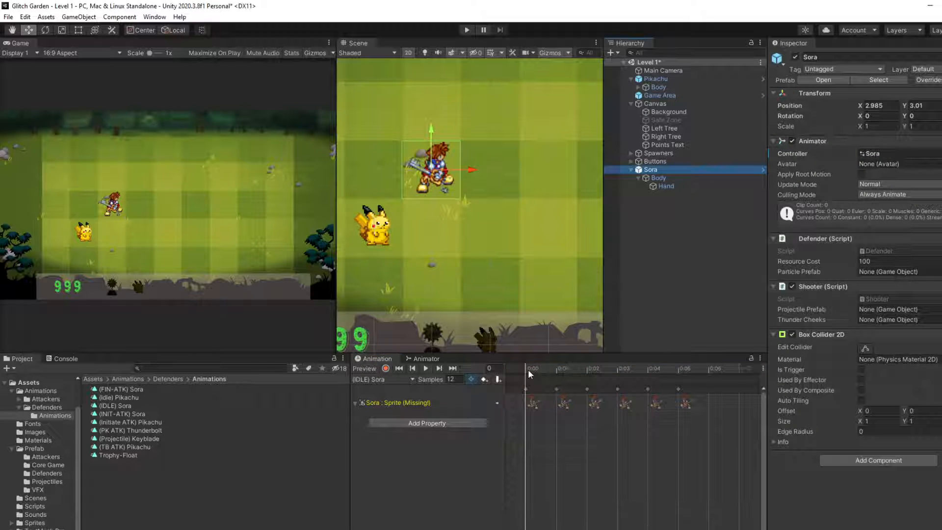
pyautogui.moveTo(528, 374); pyautogui.dragTo(479, 395)
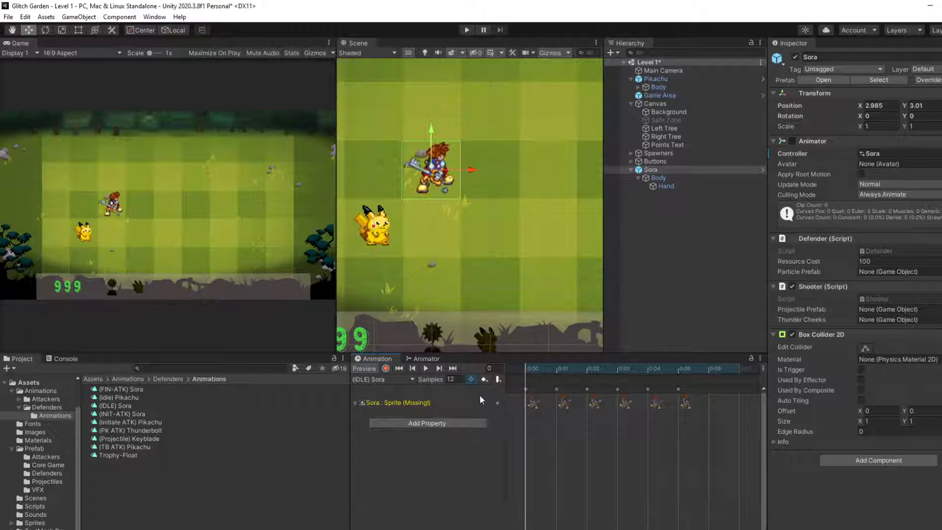
pyautogui.click(426, 368)
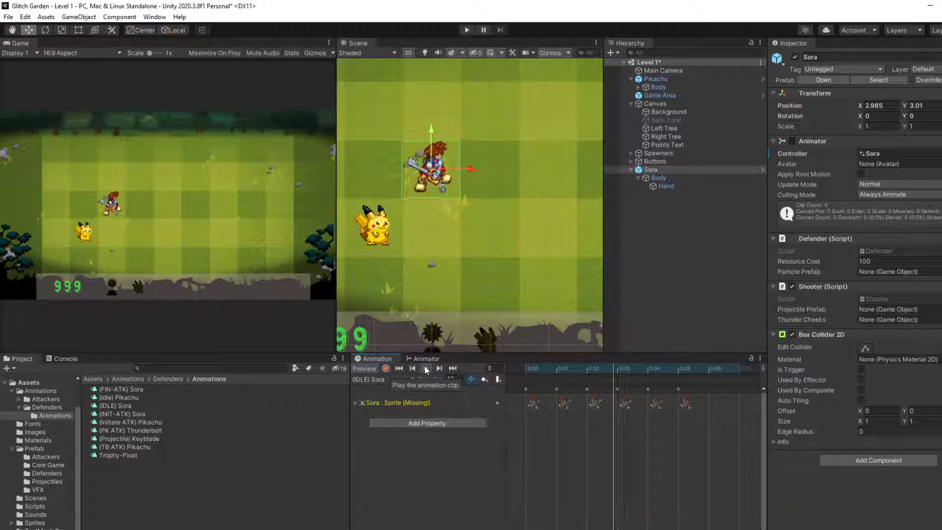
# Step: Try sample rates of 10 and 5 on the (IDLE) Sora clip while it plays
pyautogui.click(463, 379)
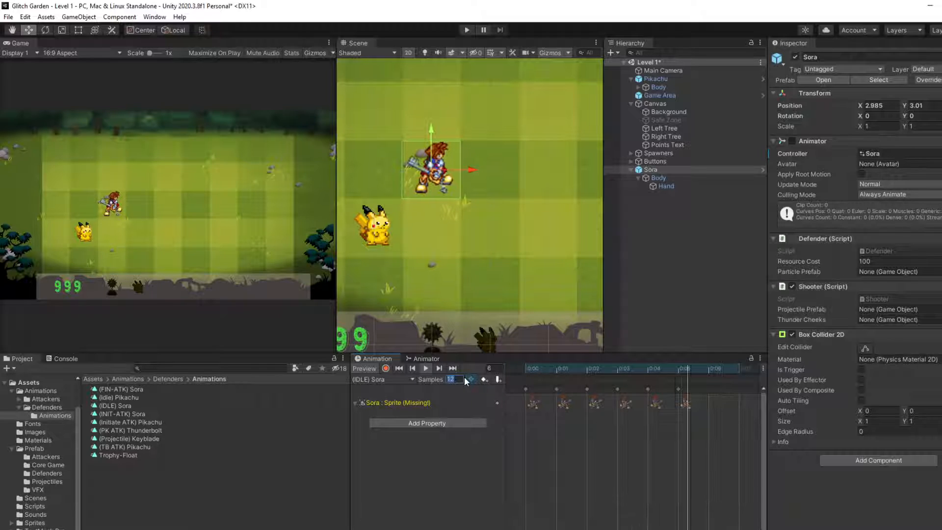
pyautogui.write('10')
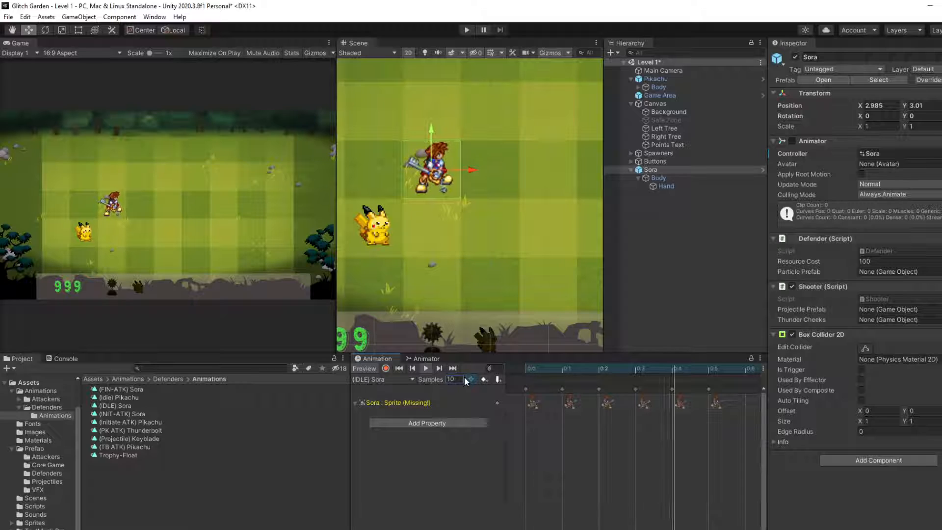
pyautogui.click(452, 379)
pyautogui.write('5')
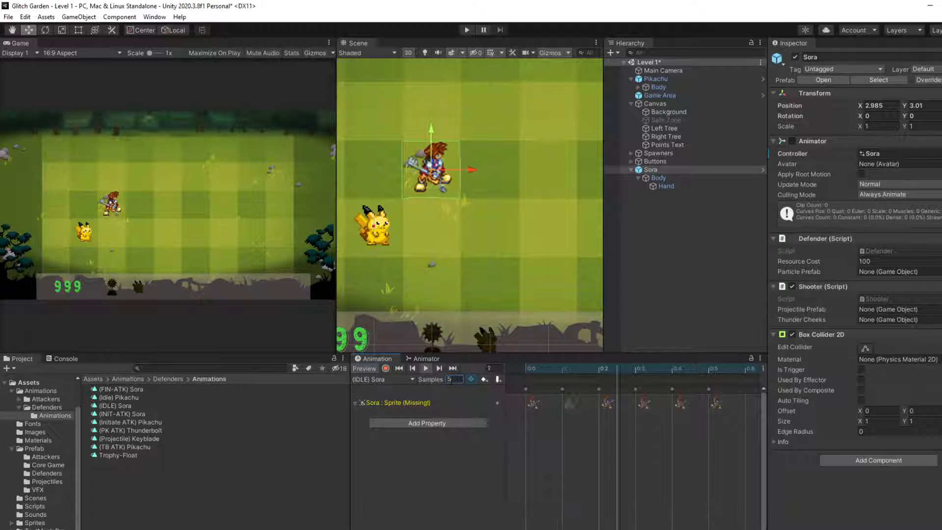
pyautogui.press('Return')
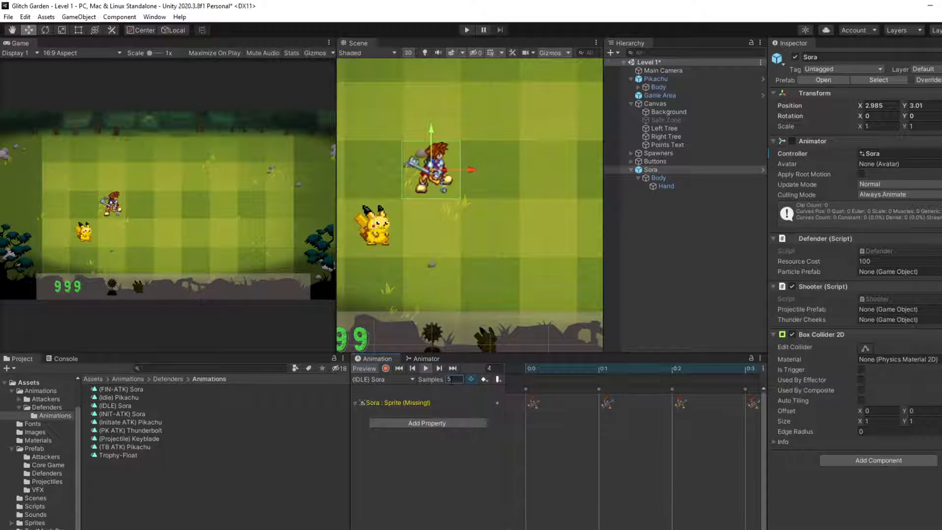
# Step: Set the (IDLE) Sora clip's sample rate to 8 and preview its playback from frame 0
pyautogui.write('8')
pyautogui.press('Return')
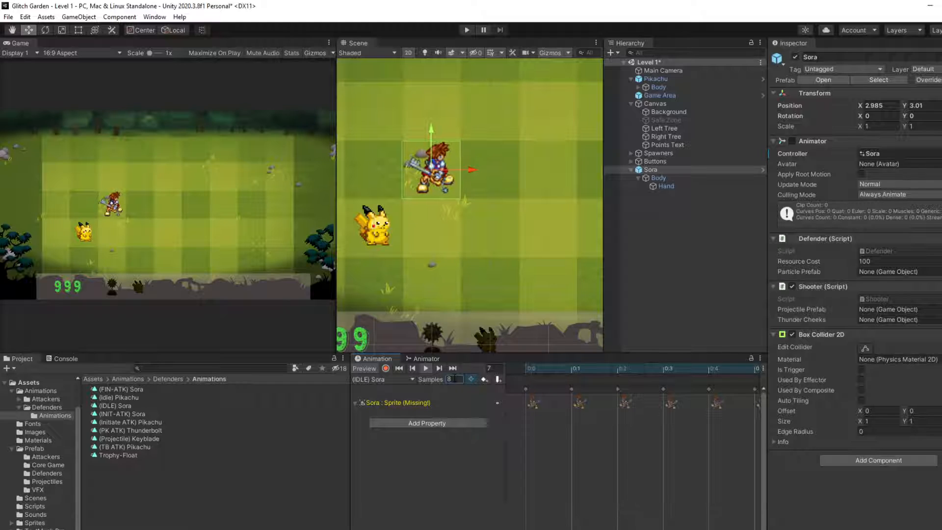
pyautogui.click(484, 380)
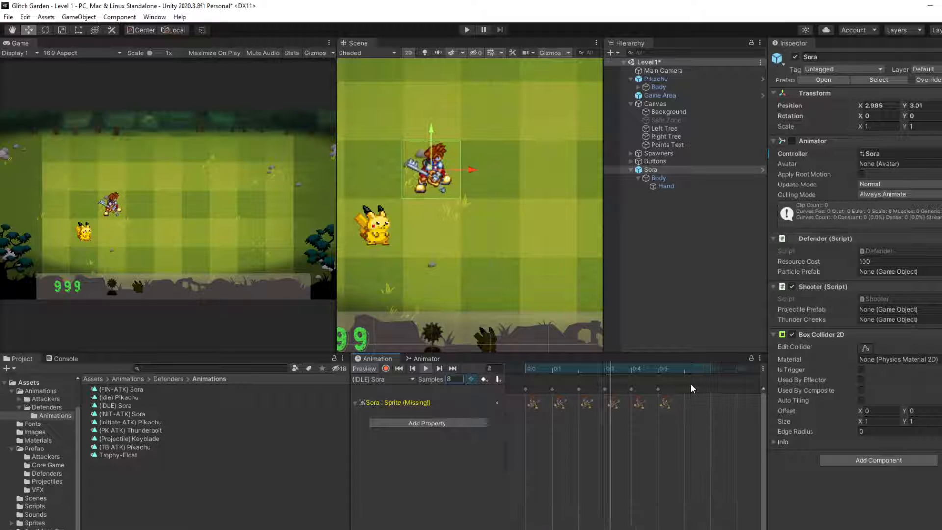
pyautogui.moveTo(711, 369); pyautogui.dragTo(497, 392)
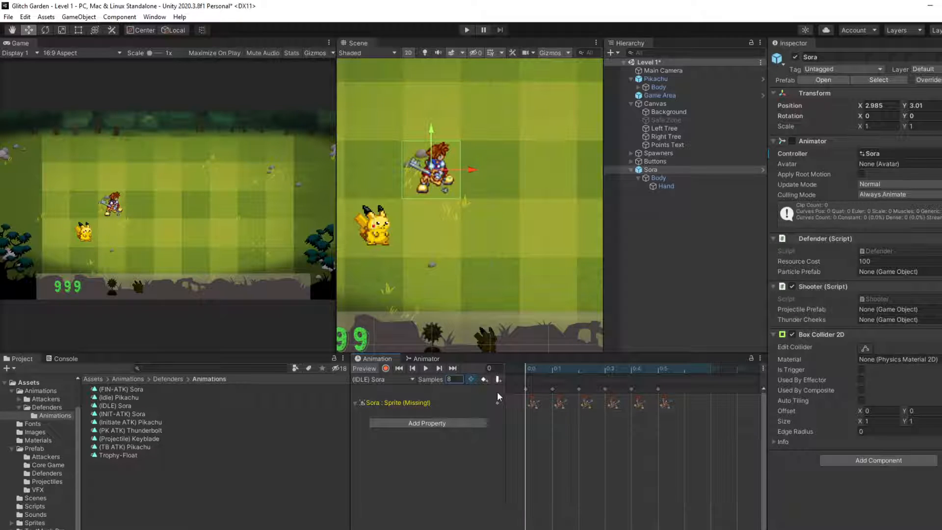
pyautogui.click(425, 369)
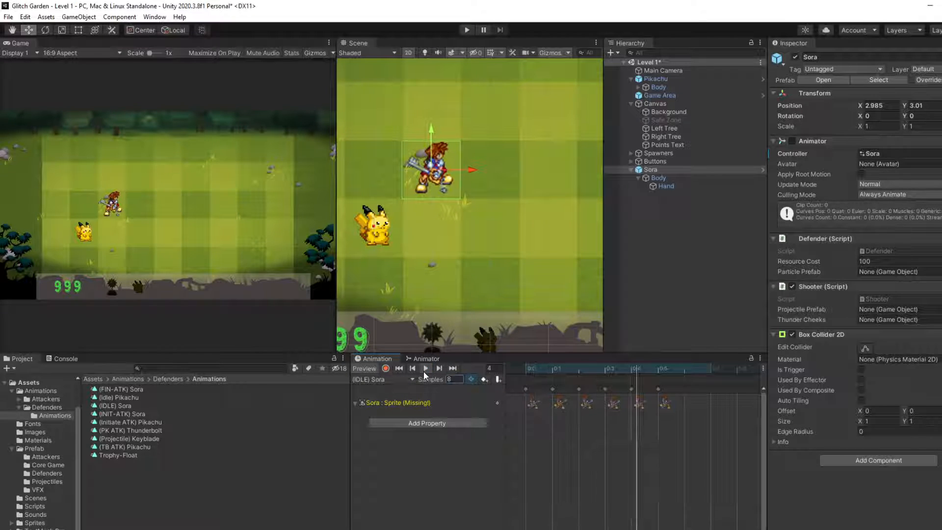
pyautogui.click(425, 371)
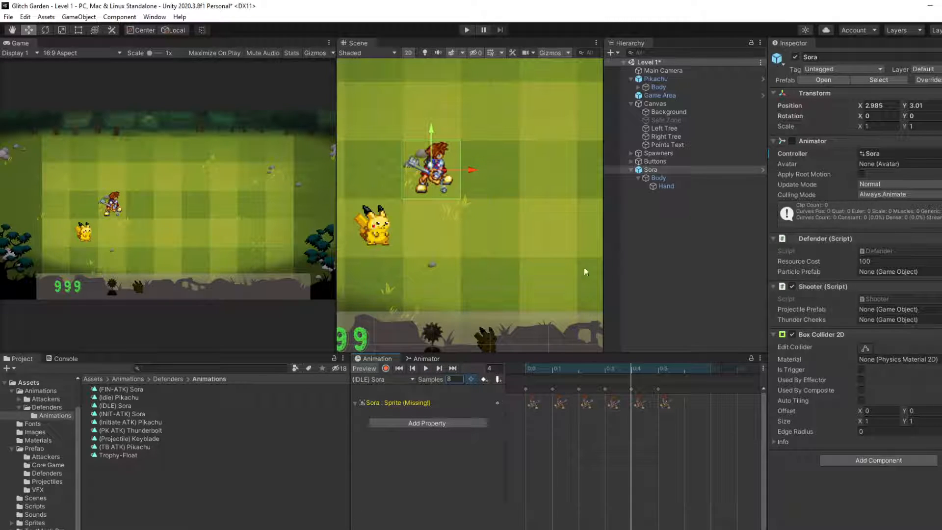
# Step: Reposition the (IDLE) Sora state in Sora's Animator and add the (INIT-ATK) Sora clip as a state
pyautogui.click(424, 359)
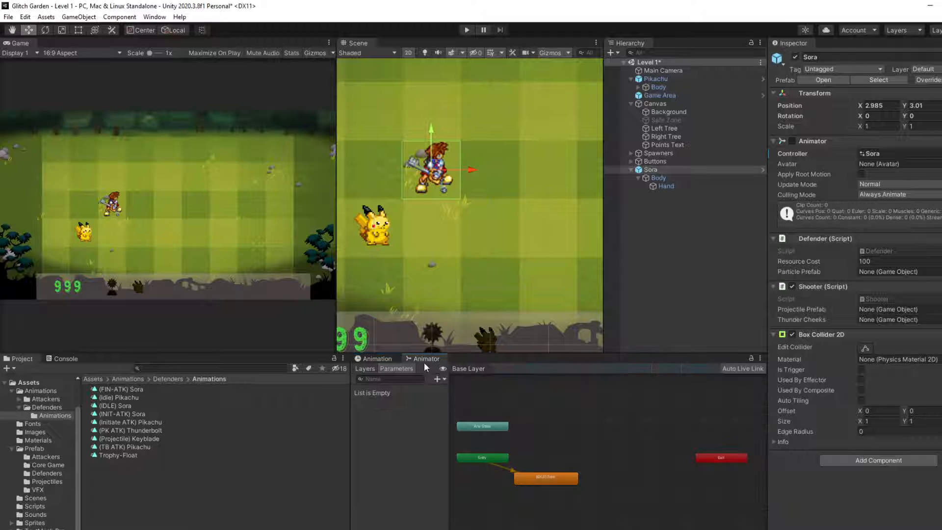
pyautogui.moveTo(533, 483); pyautogui.dragTo(549, 495)
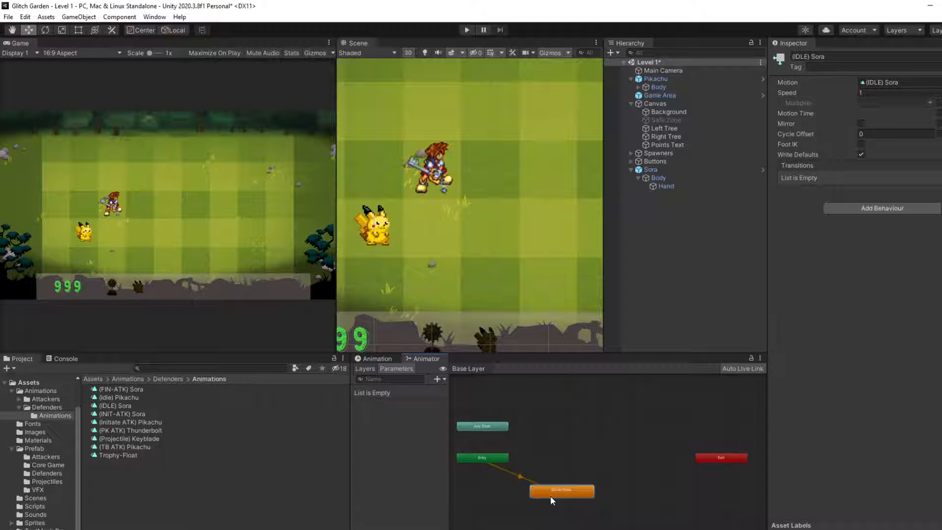
pyautogui.moveTo(115, 415); pyautogui.dragTo(564, 489)
# Step: Make a transition from (IDLE) Sora to (INIT-ATK) Sora and slightly reposition the attack state
pyautogui.rightClick(564, 489)
pyautogui.click(610, 496)
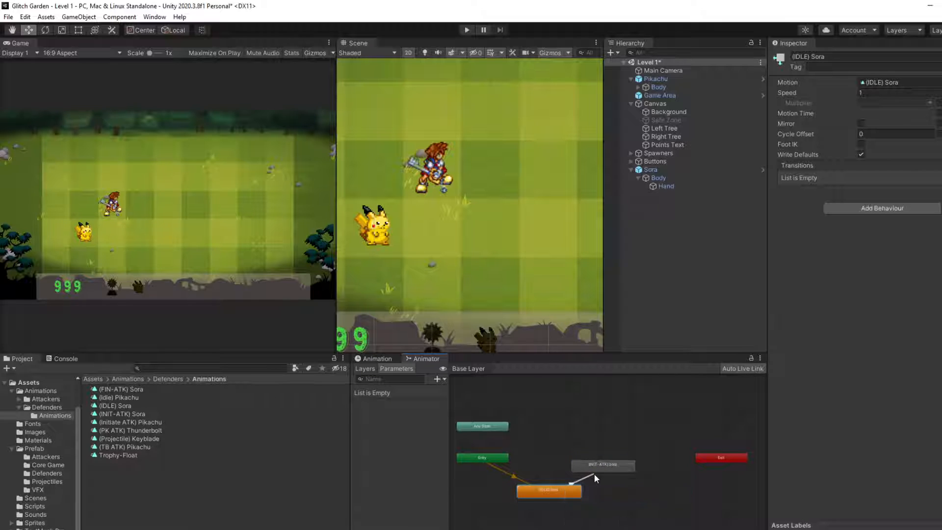
pyautogui.moveTo(596, 466); pyautogui.dragTo(600, 459)
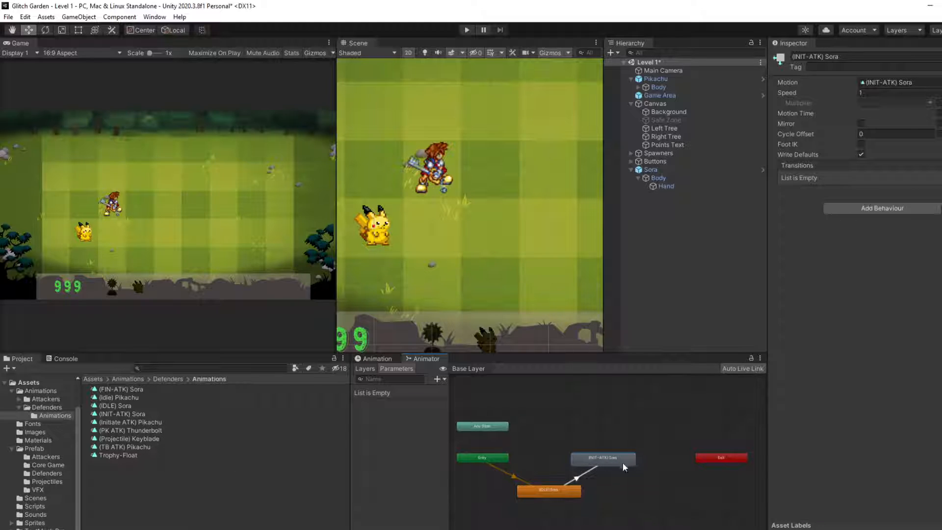
pyautogui.moveTo(617, 455); pyautogui.dragTo(621, 455)
pyautogui.rightClick(620, 455)
pyautogui.click(599, 459)
pyautogui.moveTo(586, 463); pyautogui.dragTo(579, 457)
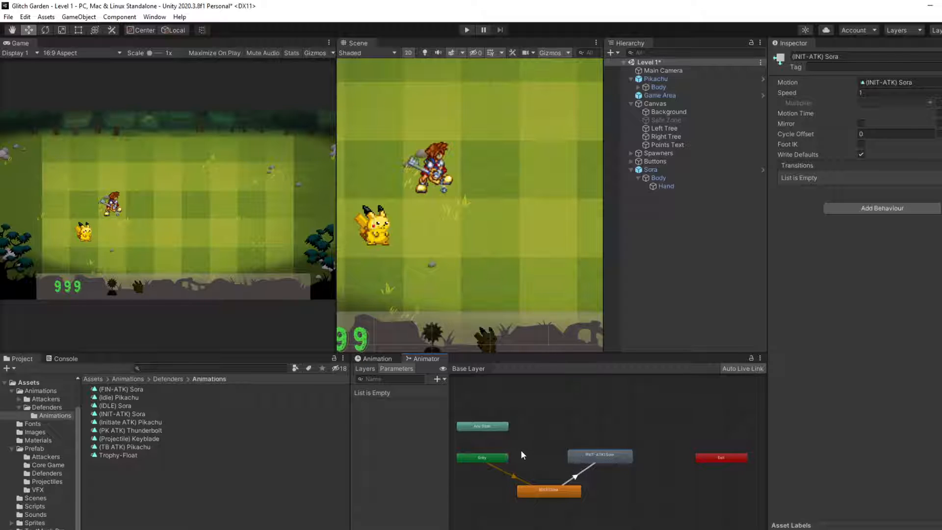
pyautogui.click(585, 448)
# Step: Bring up the (INIT-ATK) Sora clip's timeline for editing
pyautogui.click(388, 360)
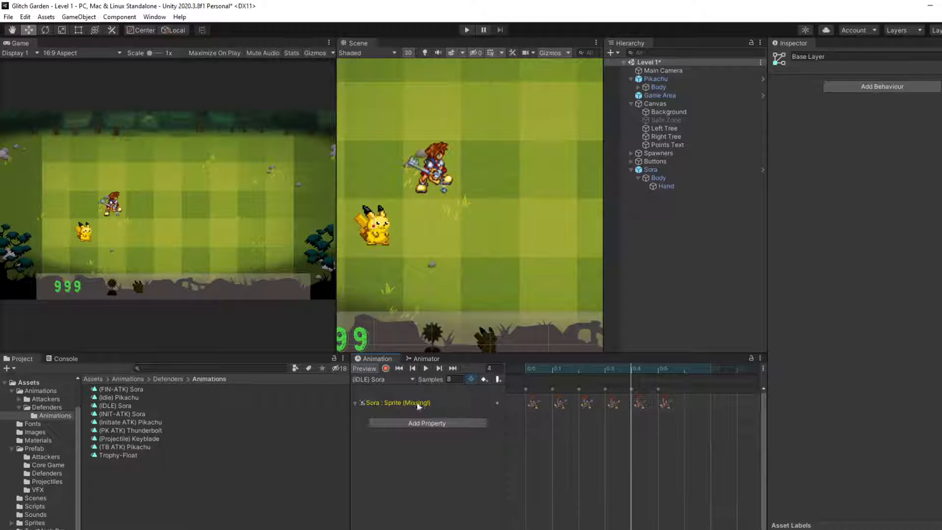
pyautogui.click(393, 379)
pyautogui.click(398, 400)
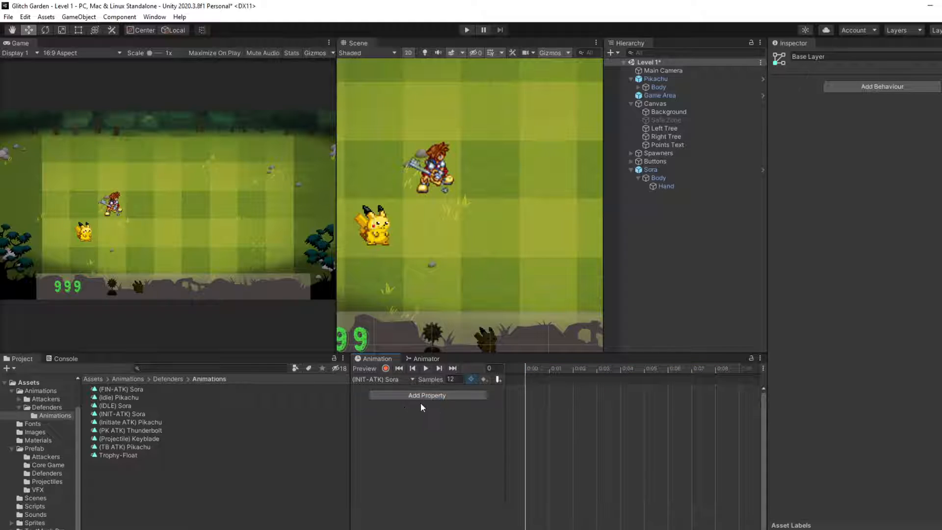
# Step: Add the Body object's Sprite Renderer Sprite property to the (INIT-ATK) Sora clip
pyautogui.click(662, 179)
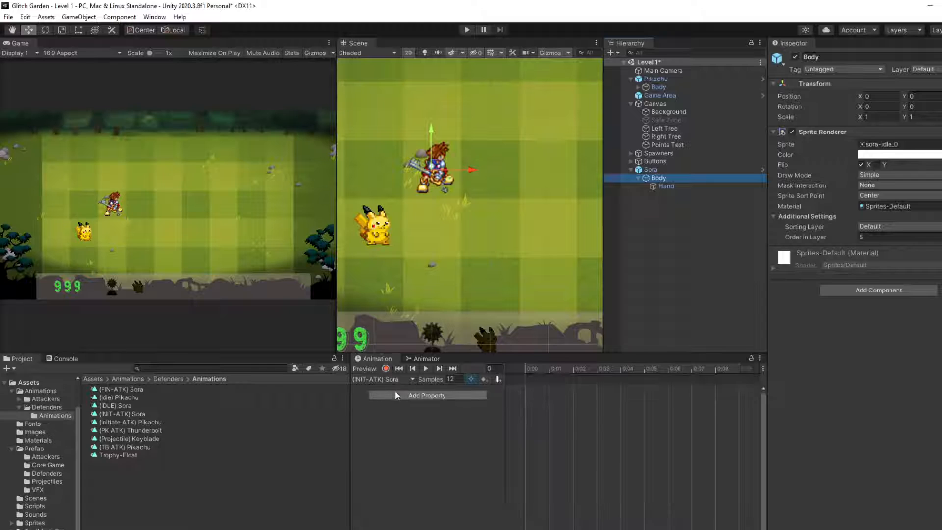
pyautogui.click(397, 394)
pyautogui.click(493, 427)
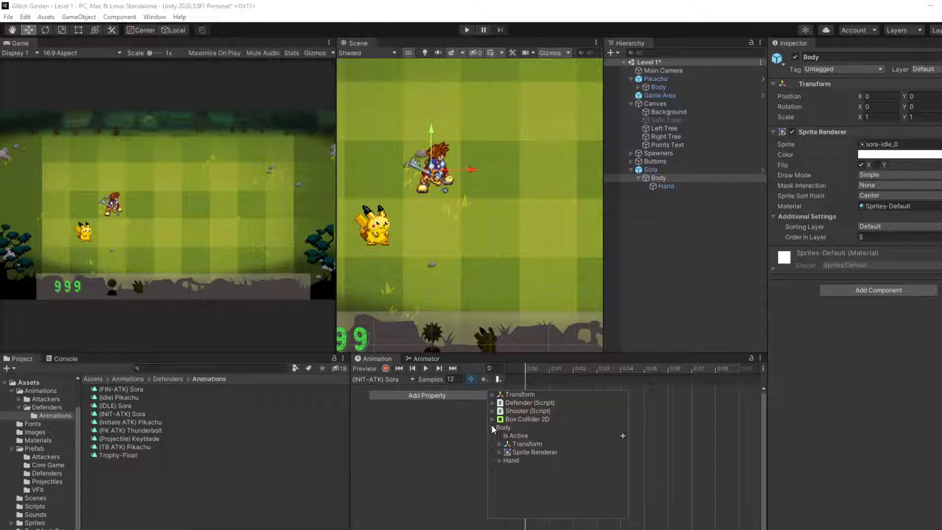
pyautogui.click(499, 452)
pyautogui.scroll(-5, 595, 475)
pyautogui.click(616, 505)
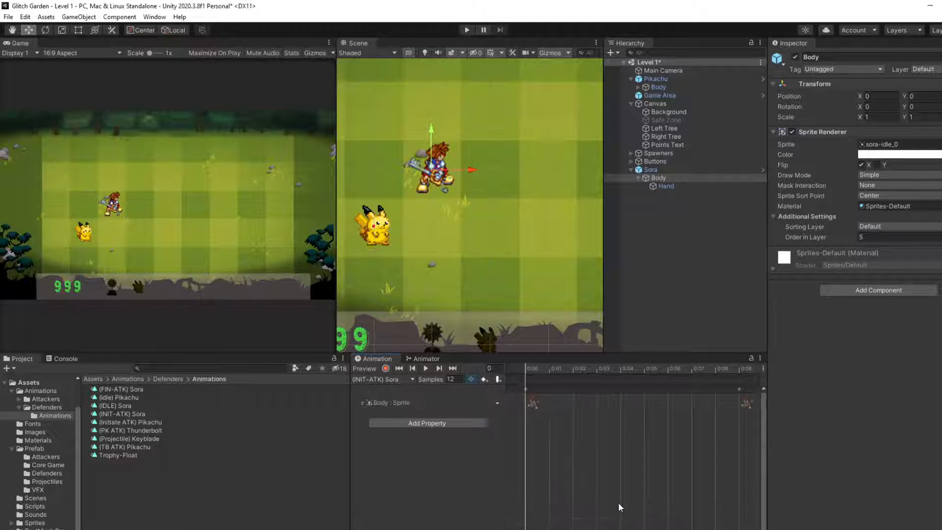
# Step: Copy all sprite keyframes from the missing Sora track into the Body Sprite track from frame 0, and delete the leftover end keyframe
pyautogui.click(687, 169)
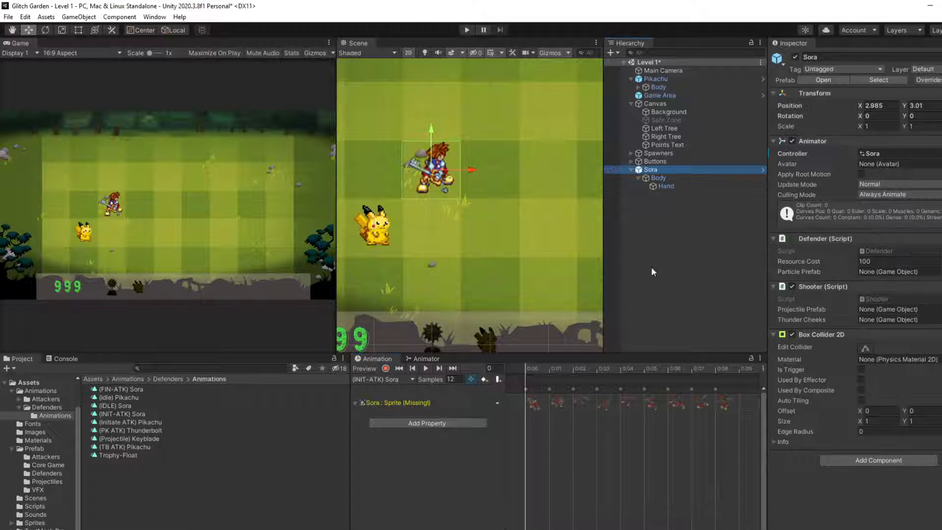
pyautogui.moveTo(526, 388); pyautogui.dragTo(717, 390)
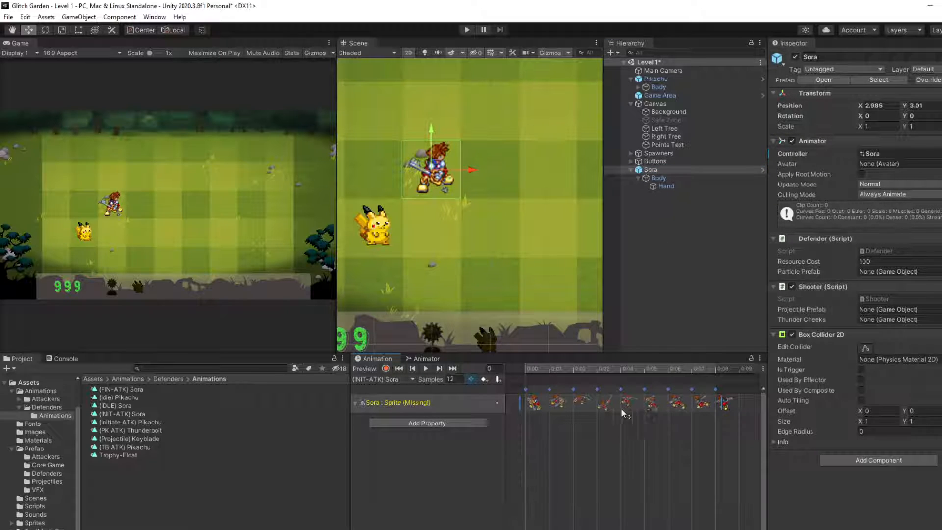
pyautogui.click(681, 179)
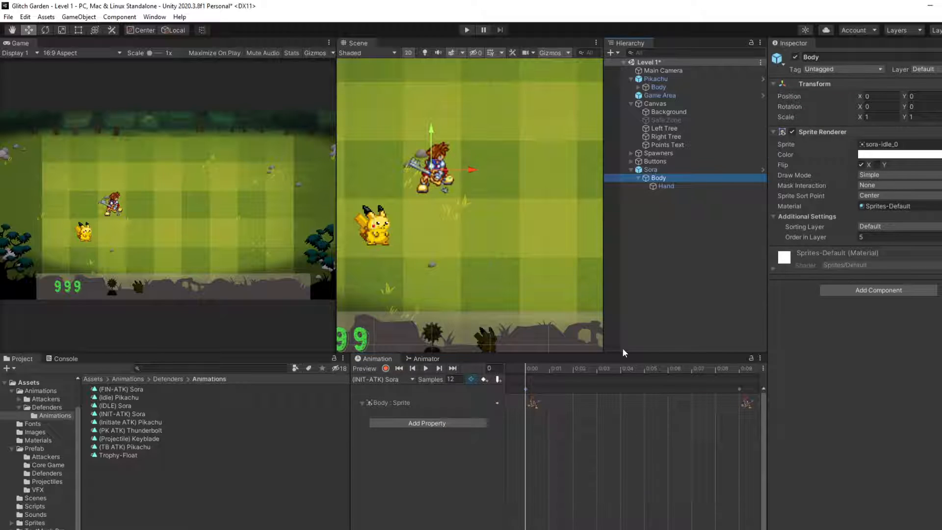
pyautogui.click(526, 388)
pyautogui.hotkey('ctrl', 'v')
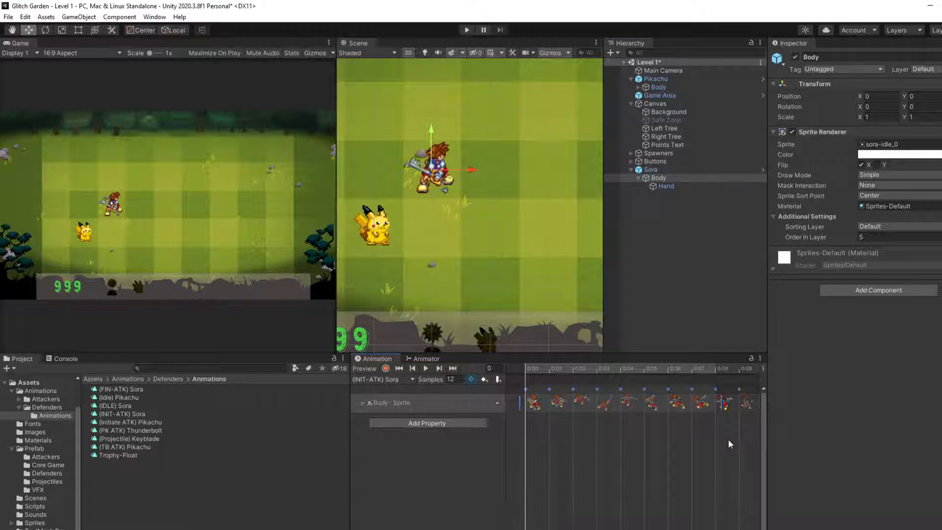
pyautogui.scroll(-1, 726, 439)
pyautogui.click(720, 388)
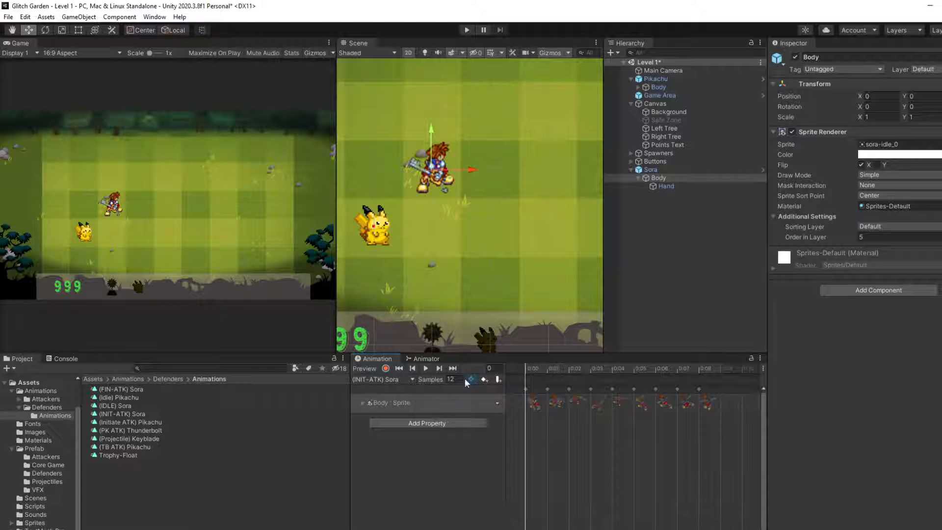
# Step: Preview the (INIT-ATK) Sora clip's playback with a close view of Sora in the Game view, and stop it
pyautogui.click(426, 368)
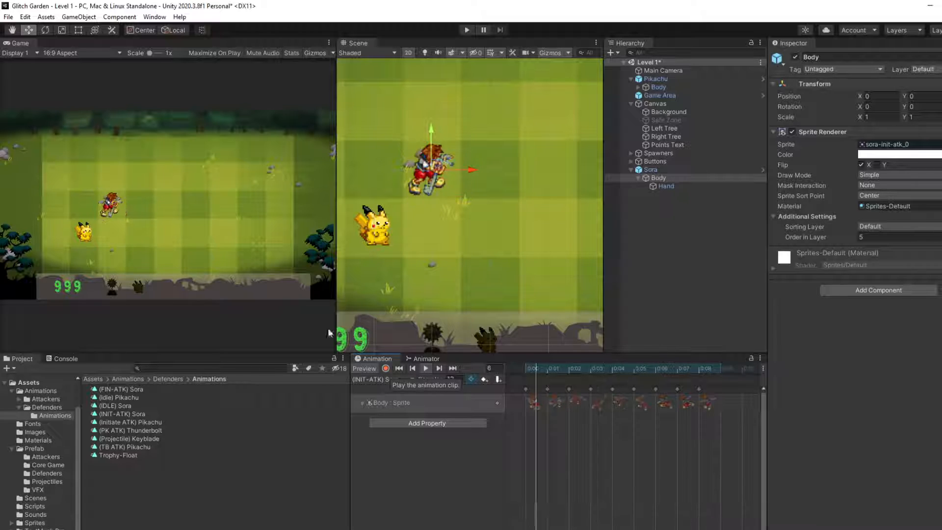
pyautogui.scroll(6, 102, 179)
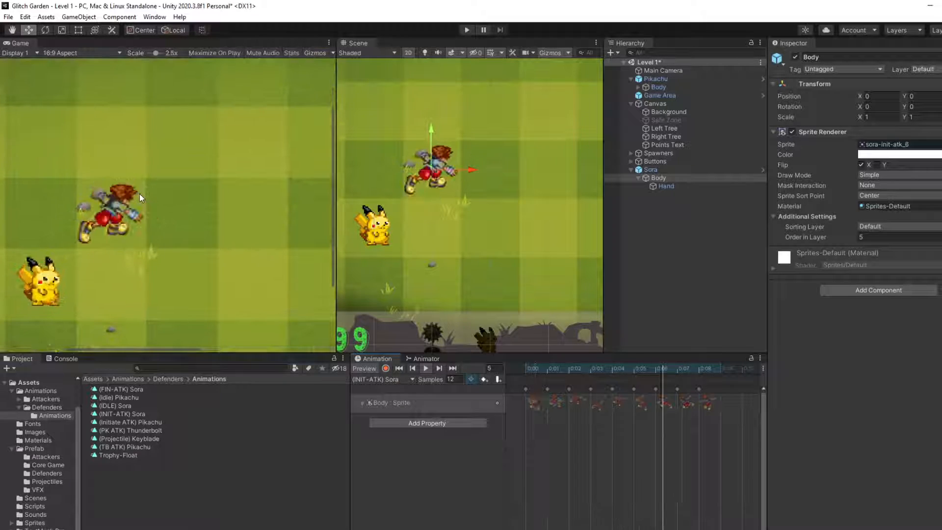
pyautogui.scroll(1, 139, 193)
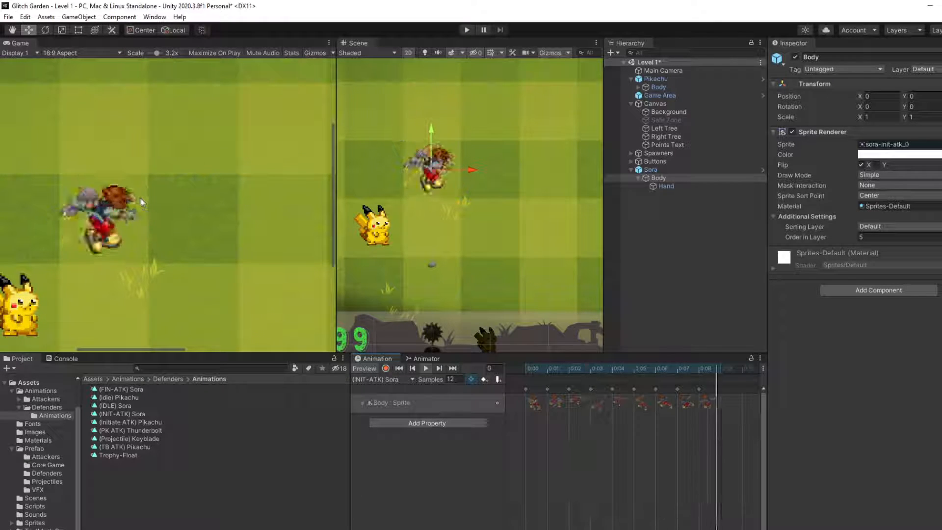
pyautogui.scroll(-1, 185, 268)
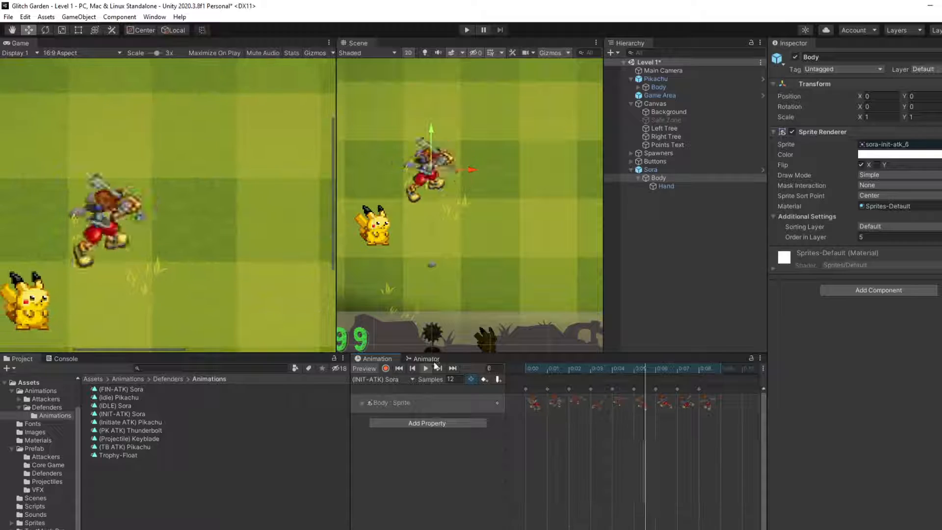
pyautogui.click(426, 369)
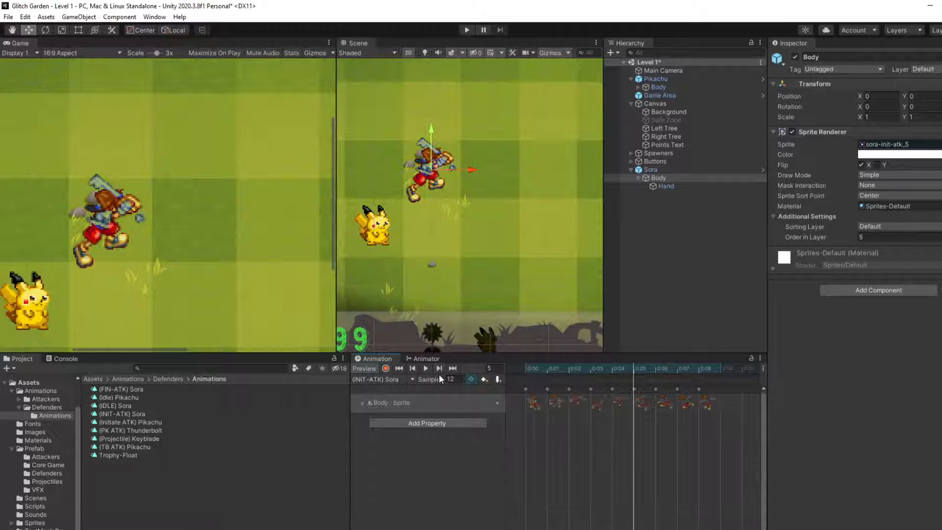
# Step: Step back and forth through the clip's keyframes between frames 5 and 8, ending on frame 6
pyautogui.click(443, 368)
pyautogui.click(443, 368)
pyautogui.click(443, 368)
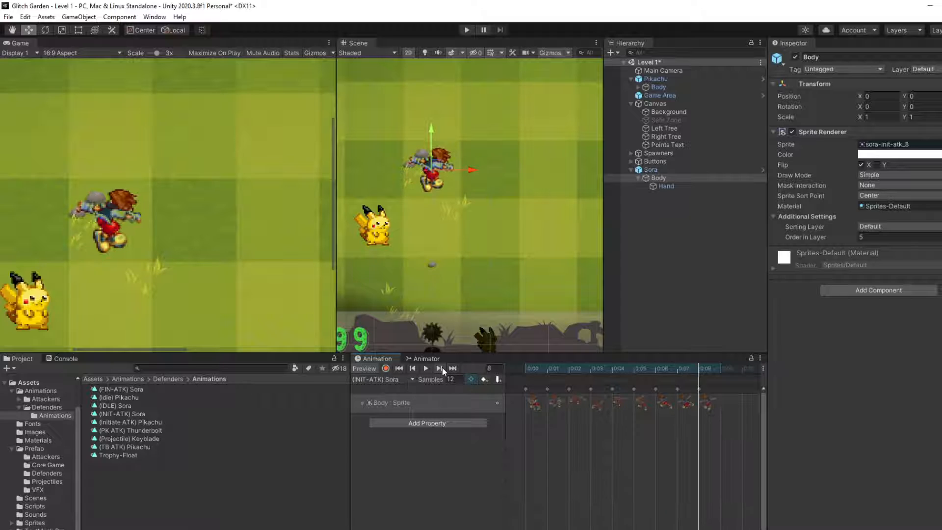
pyautogui.click(412, 369)
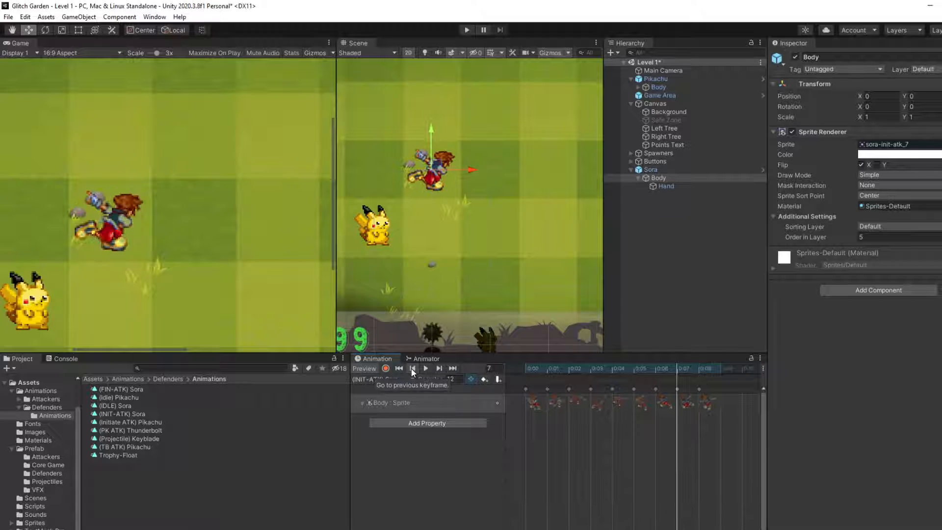
pyautogui.click(412, 368)
pyautogui.click(412, 369)
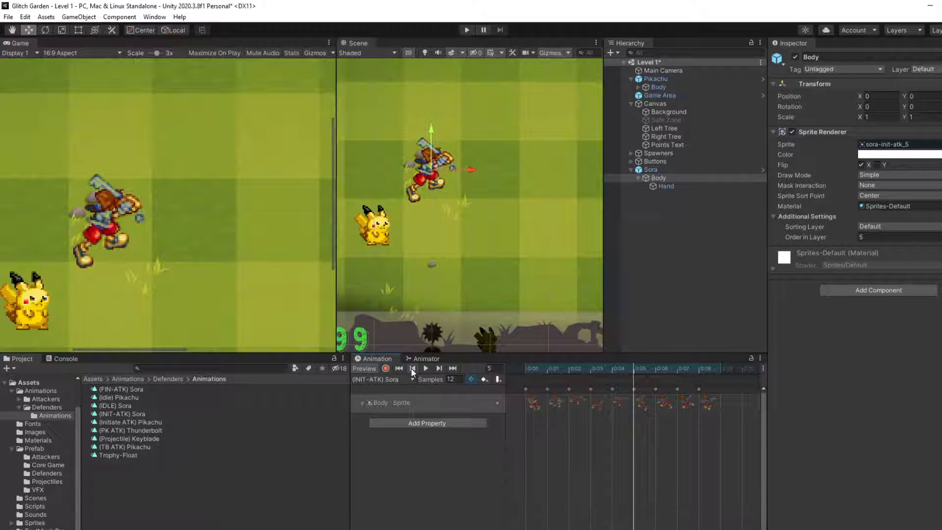
pyautogui.click(438, 370)
# Step: Examine Sora's frame 6 attack sprite up close and against the whole lawn in the Scene and Game views
pyautogui.moveTo(521, 241); pyautogui.dragTo(438, 261, button='middle')
pyautogui.scroll(-4, 437, 257)
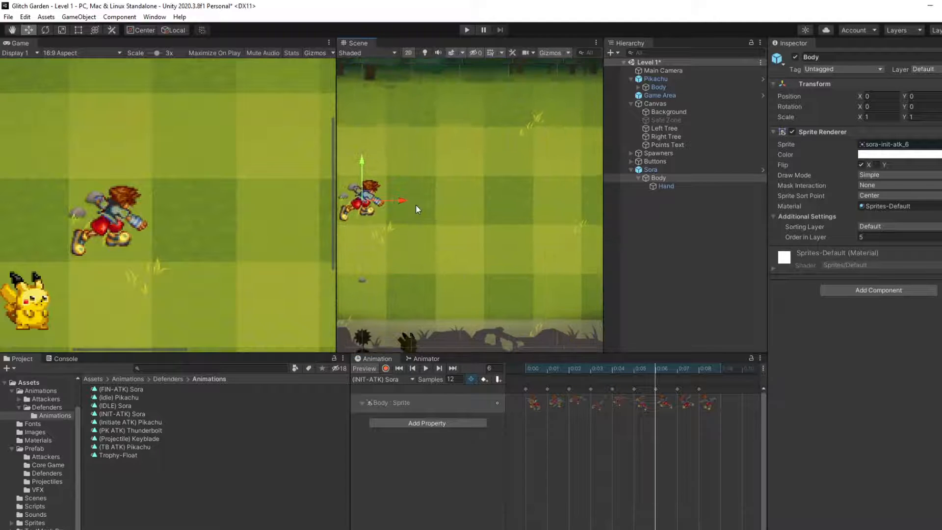
pyautogui.scroll(-3, 416, 209)
pyautogui.scroll(1, 145, 214)
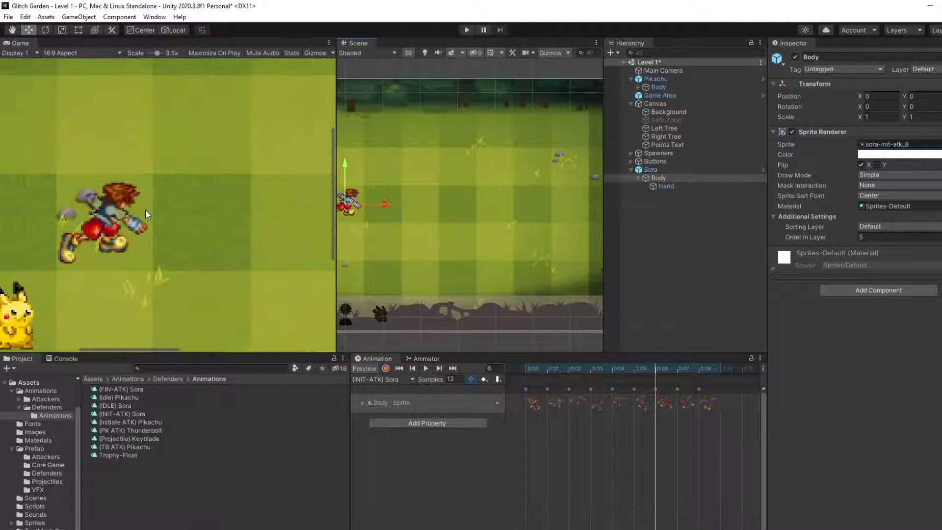
pyautogui.scroll(2, 120, 217)
pyautogui.scroll(2, 374, 248)
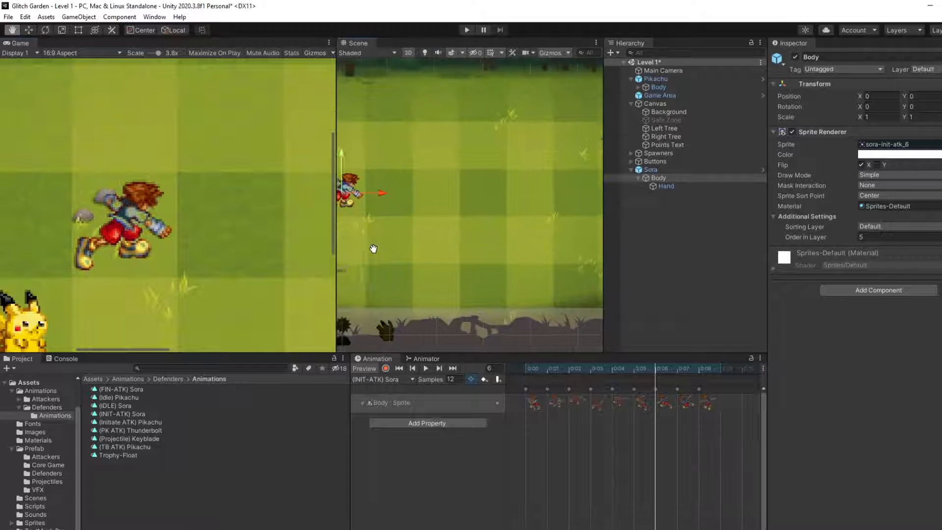
pyautogui.moveTo(373, 249); pyautogui.dragTo(470, 240, button='middle')
pyautogui.scroll(8, 442, 206)
pyautogui.moveTo(431, 169); pyautogui.dragTo(428, 235, button='middle')
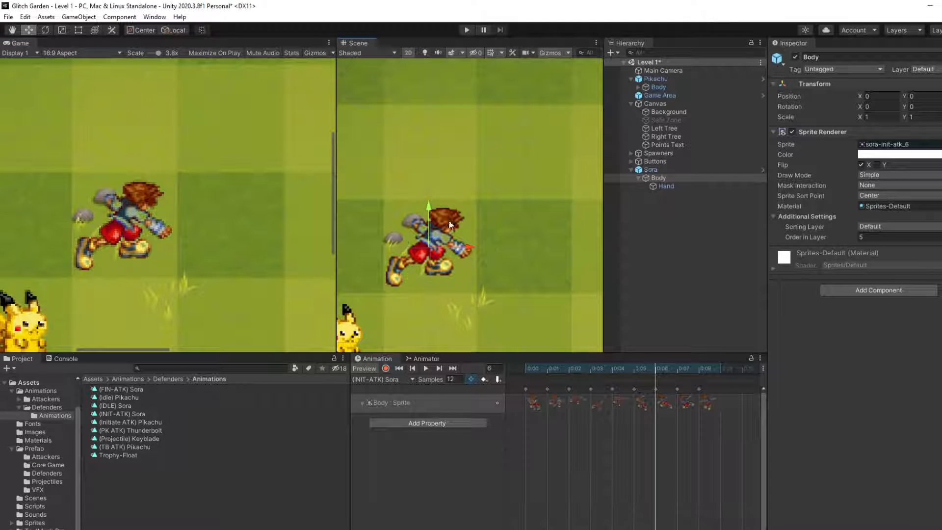
pyautogui.scroll(2, 432, 243)
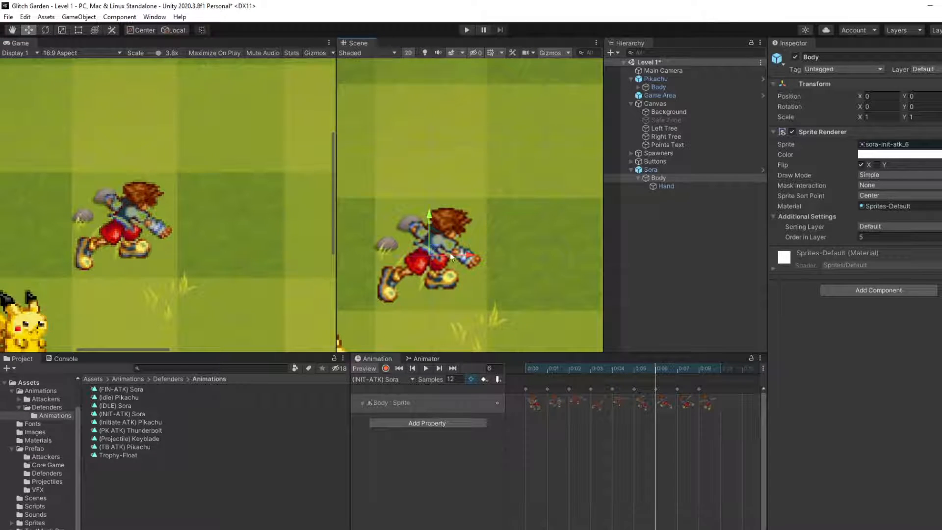
pyautogui.scroll(6, 452, 255)
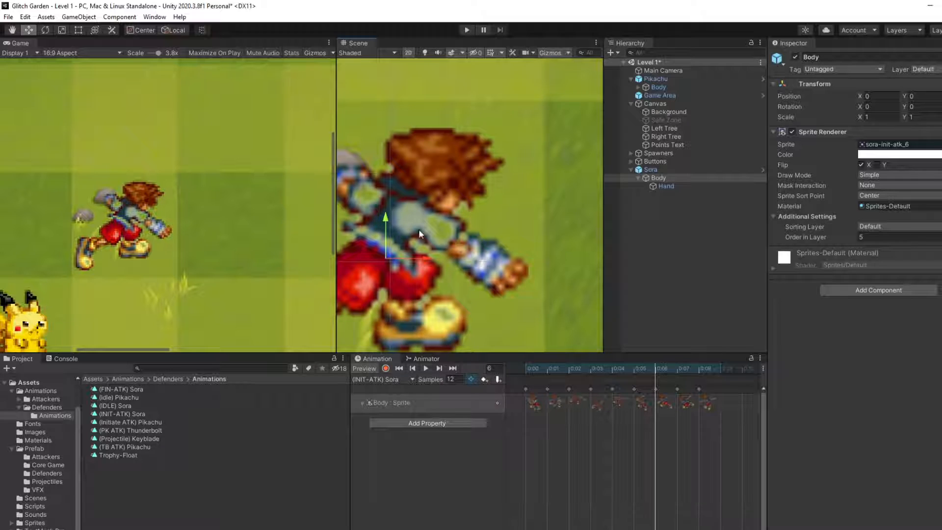
pyautogui.scroll(2, 432, 212)
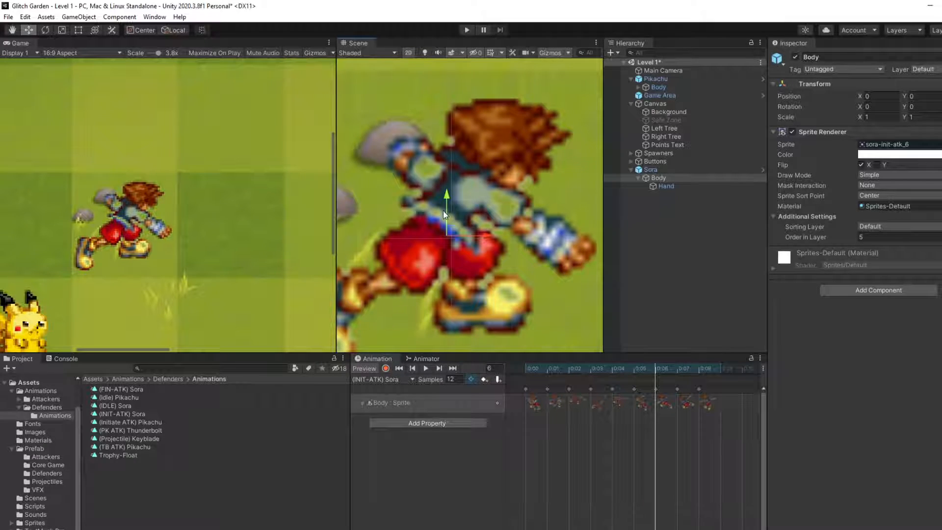
pyautogui.scroll(-10, 438, 217)
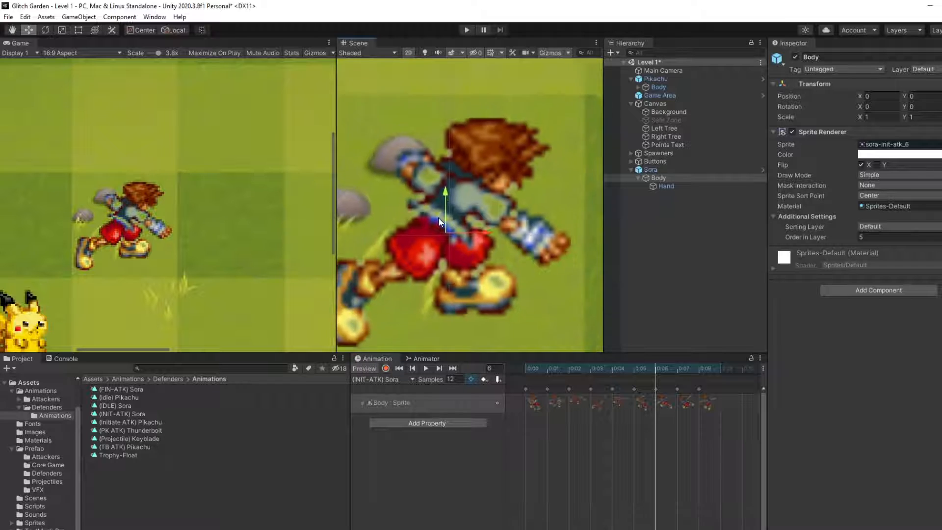
pyautogui.scroll(-1, 437, 219)
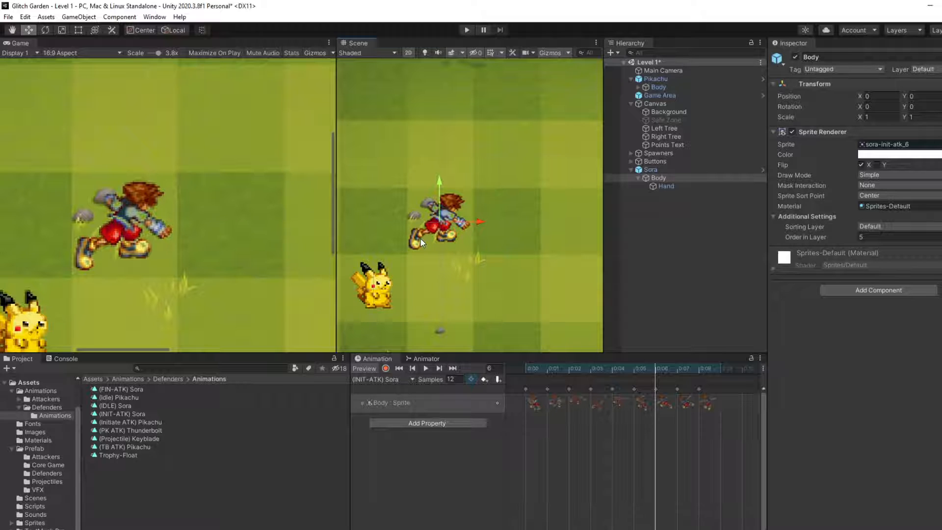
pyautogui.scroll(-6, 406, 232)
pyautogui.moveTo(405, 232); pyautogui.dragTo(421, 229, button='middle')
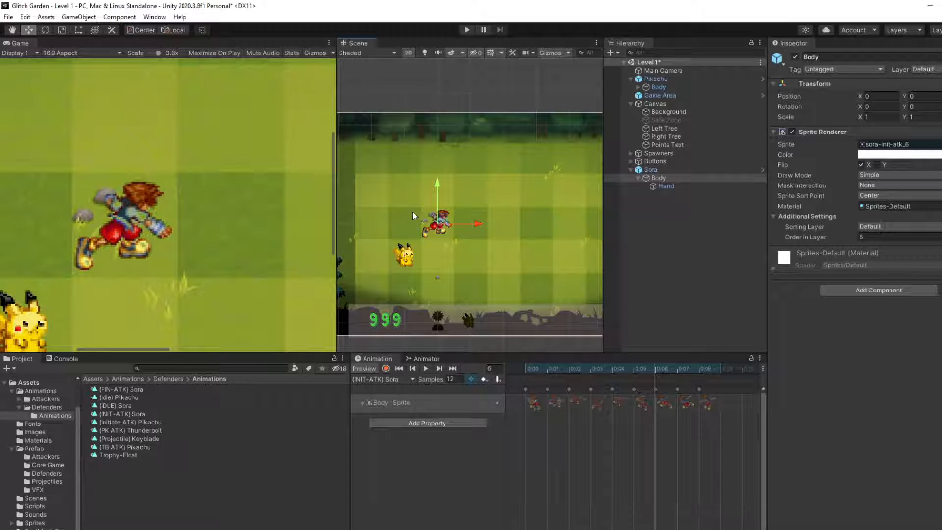
# Step: Switch to the Brave browser and search Google for "how to use sprite resources" in a new tab
pyautogui.hotkey('alt', 'Tab')
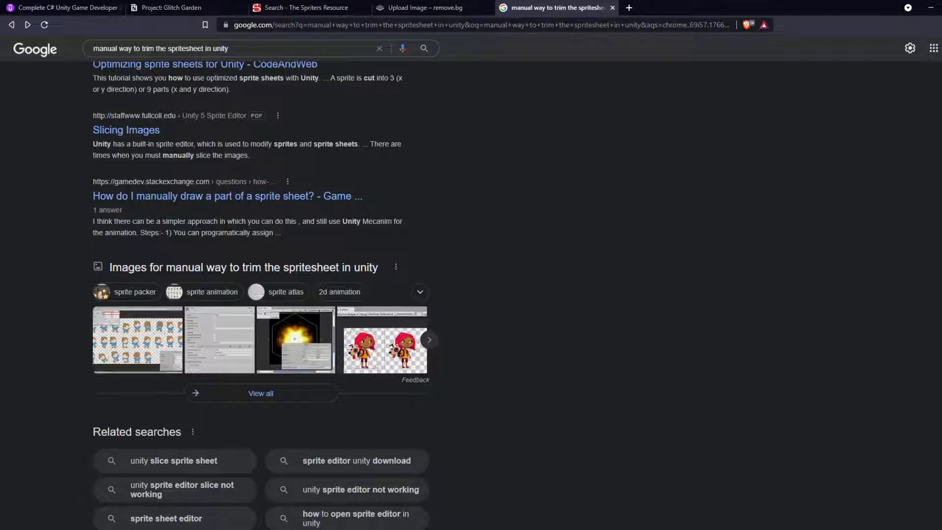
pyautogui.click(629, 8)
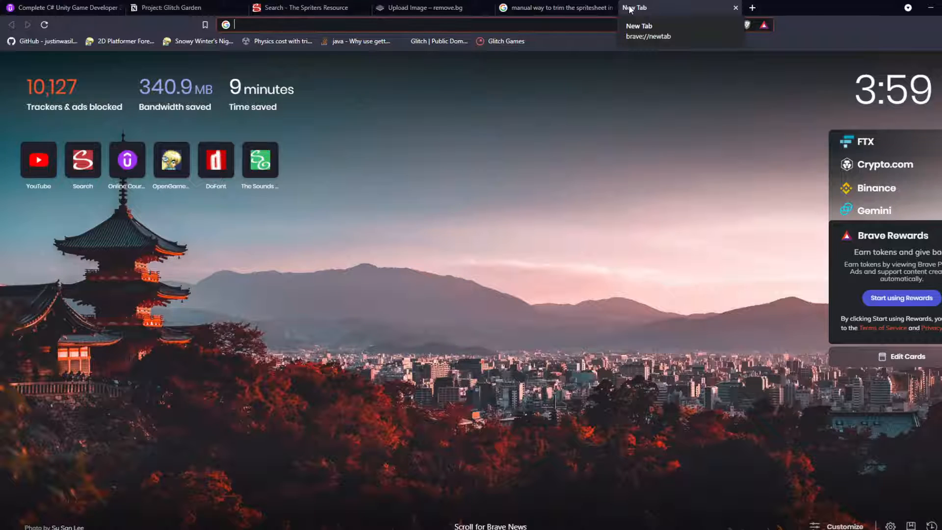
pyautogui.write('how to use sp')
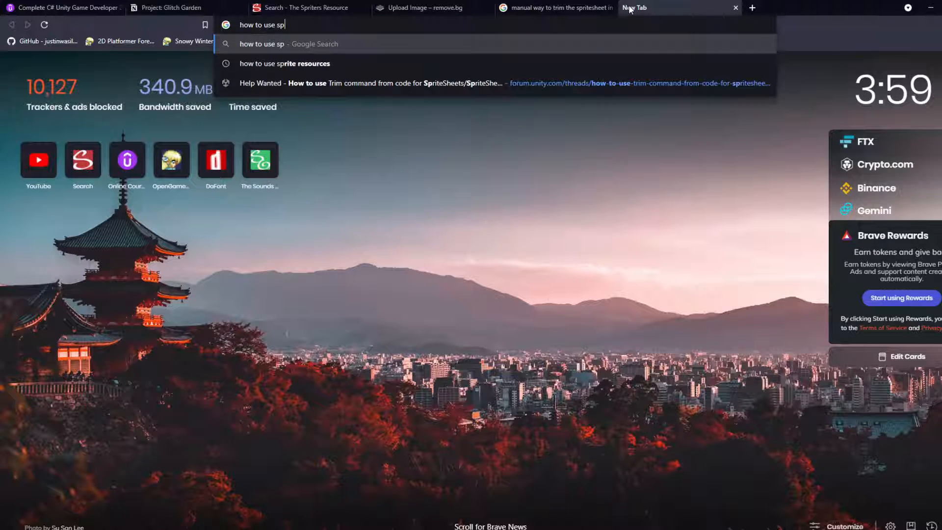
pyautogui.write('rite')
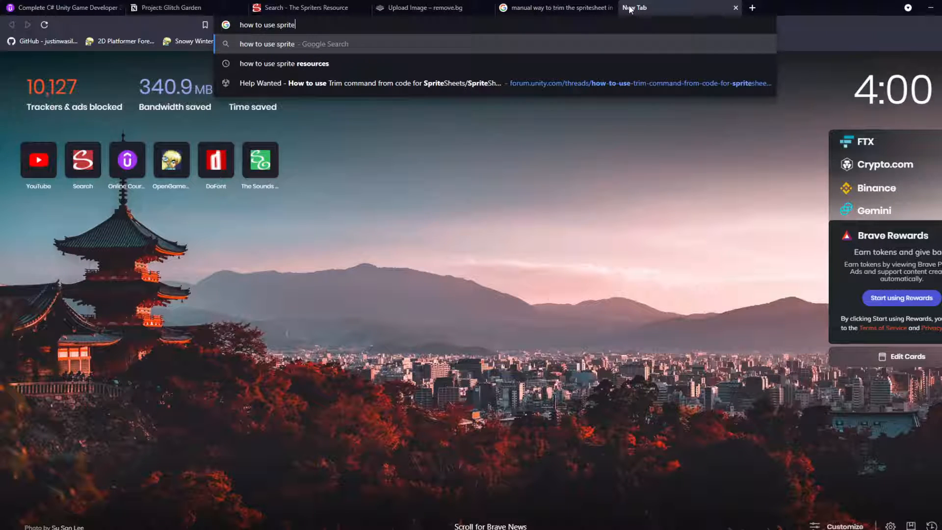
pyautogui.press('Down')
pyautogui.press('Return')
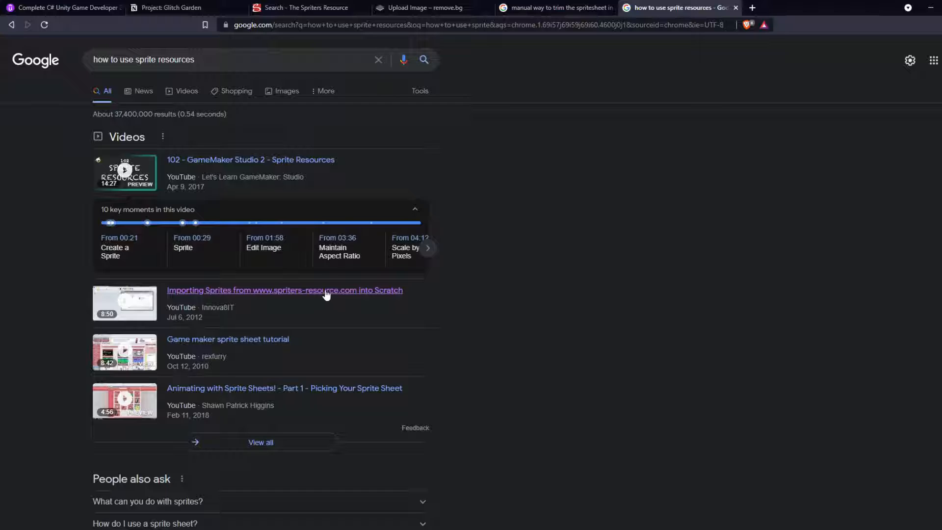
# Step: Search Google for "scratch sprite" and open the FREE Sprites - Scratch Studio result
pyautogui.tripleClick(296, 61)
pyautogui.write('sc')
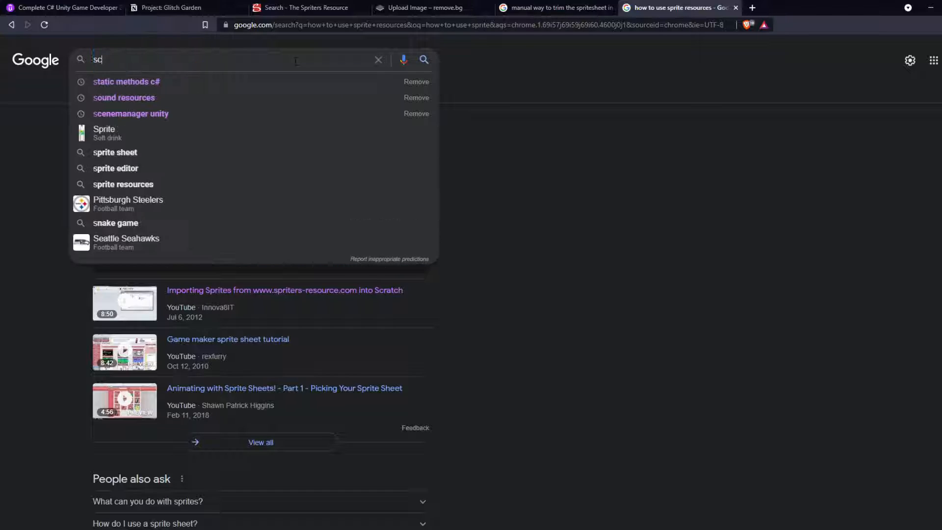
pyautogui.write('ratch sprite')
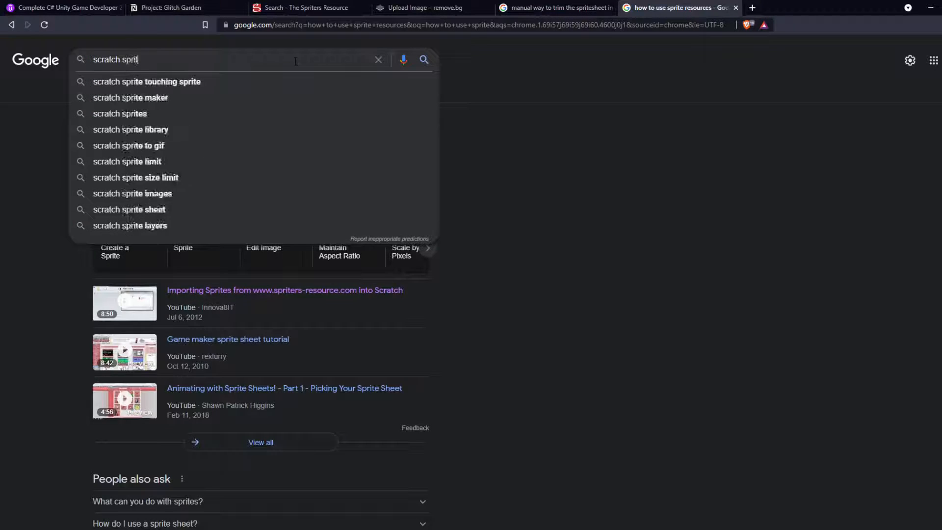
pyautogui.press('Return')
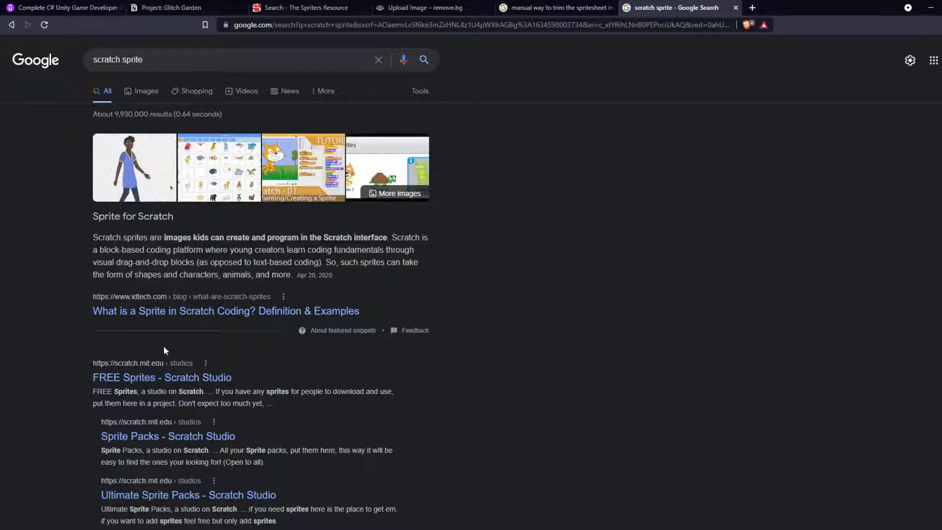
pyautogui.click(156, 378)
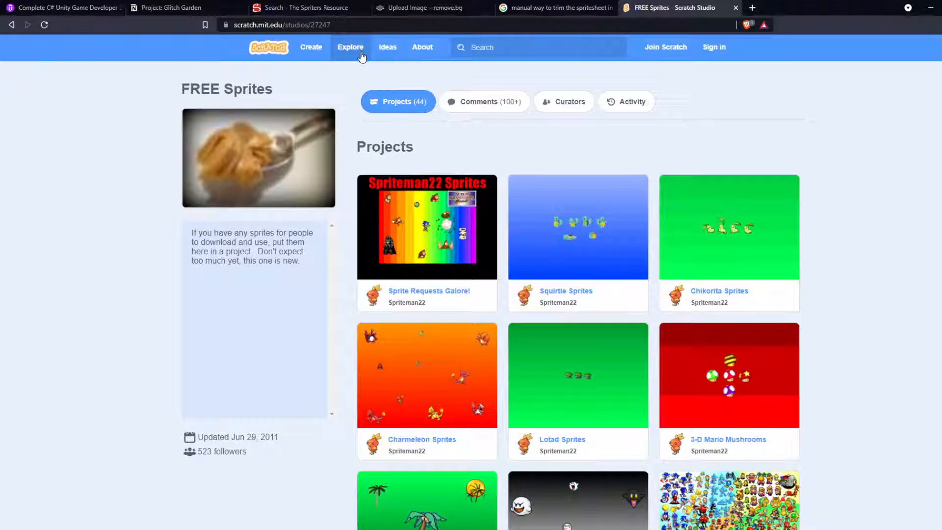
# Step: Return to the "how to use sprite resources" results and copy the link of the video about importing spriters-resource.com sprites into Scratch
pyautogui.hotkey('alt', 'Left')
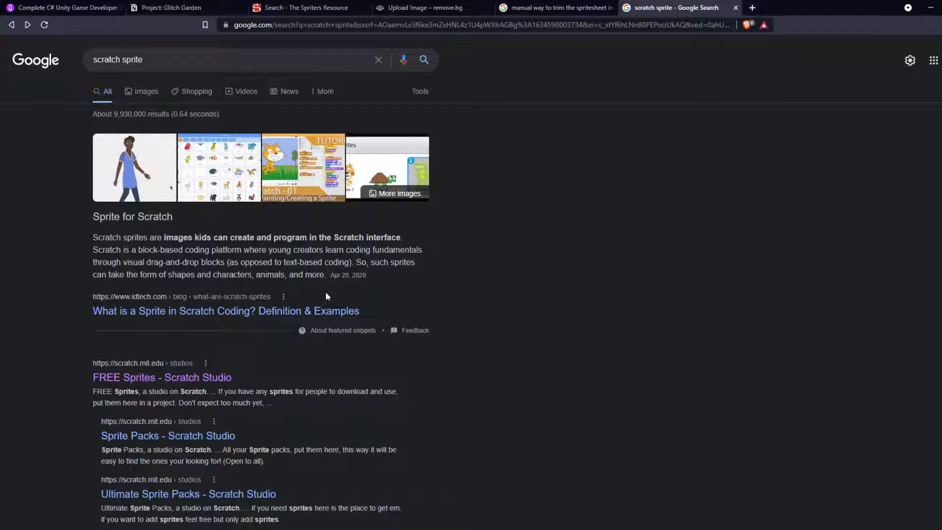
pyautogui.scroll(-4, 325, 301)
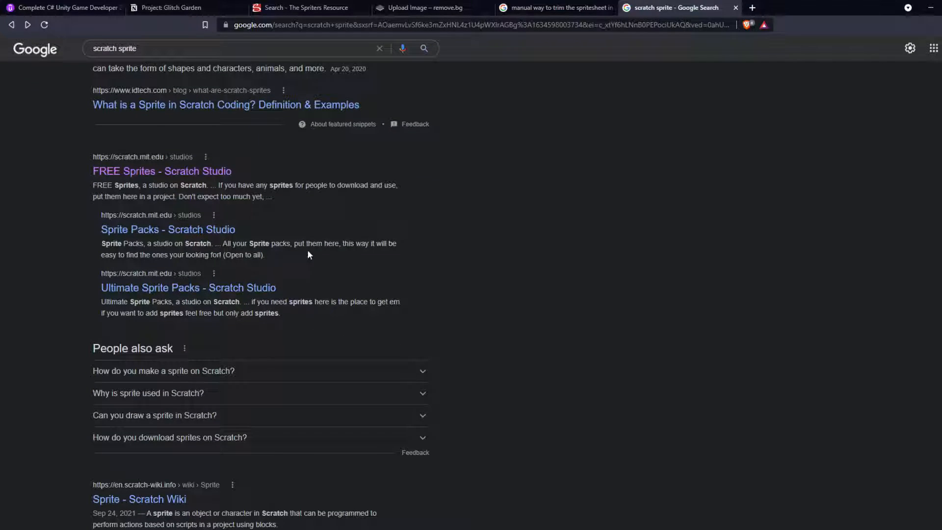
pyautogui.scroll(5, 308, 254)
pyautogui.hotkey('alt', 'Left')
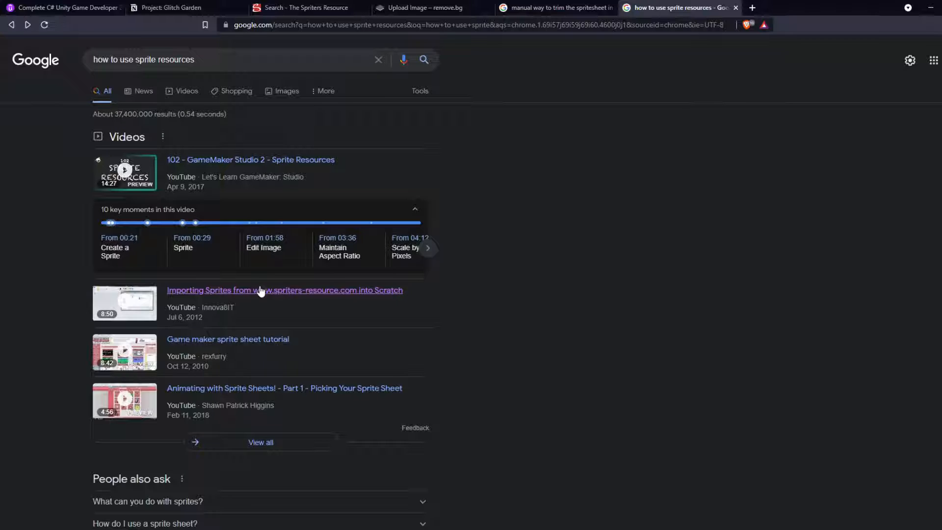
pyautogui.rightClick(260, 292)
pyautogui.click(293, 355)
# Step: In the Project: Glitch Garden notes, add a bullet under Enemy Ideas reading "Follow this →", the copied video link, and "to extract sprites better"
pyautogui.click(191, 8)
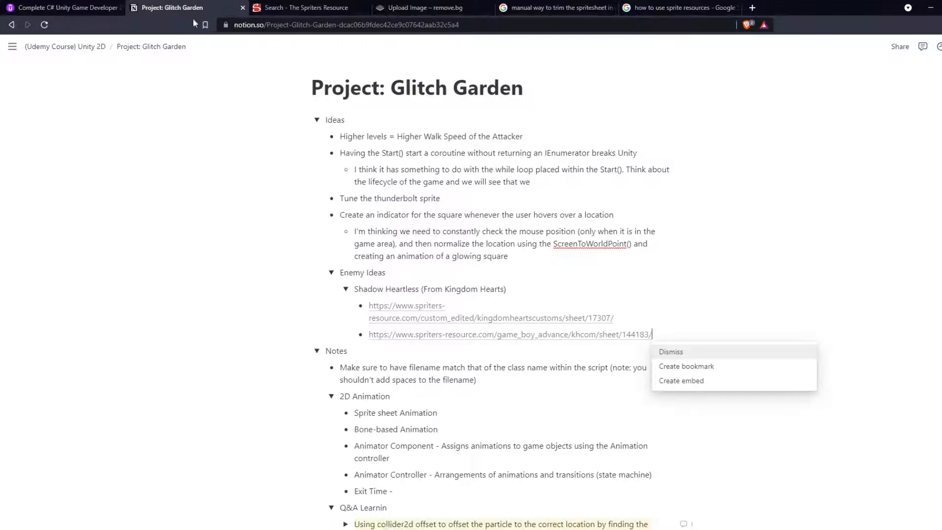
pyautogui.click(576, 292)
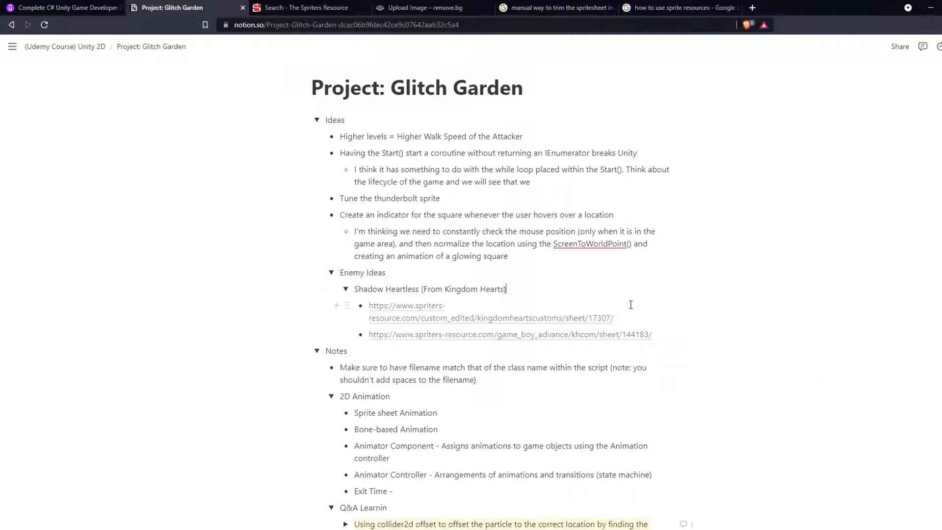
pyautogui.click(485, 272)
pyautogui.press('Return')
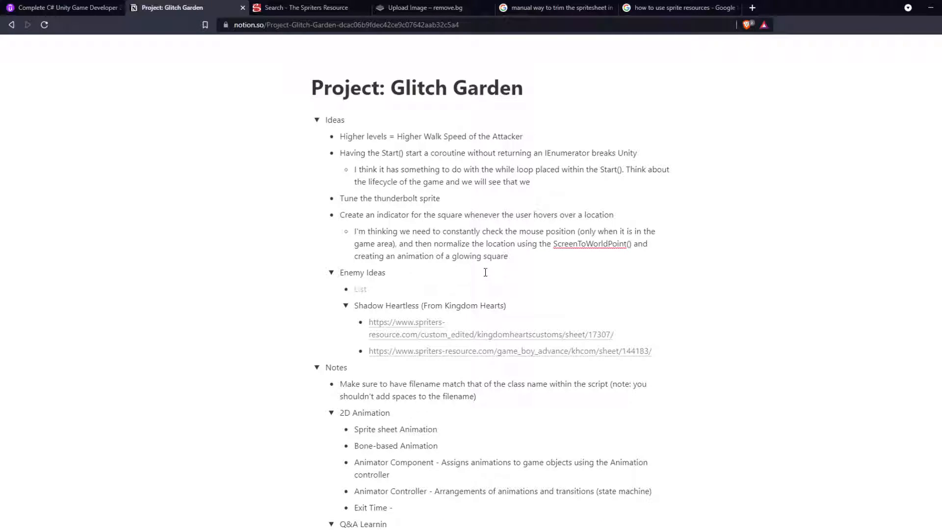
pyautogui.write('Follow this')
pyautogui.write(' ->')
pyautogui.hotkey('ctrl', 'v')
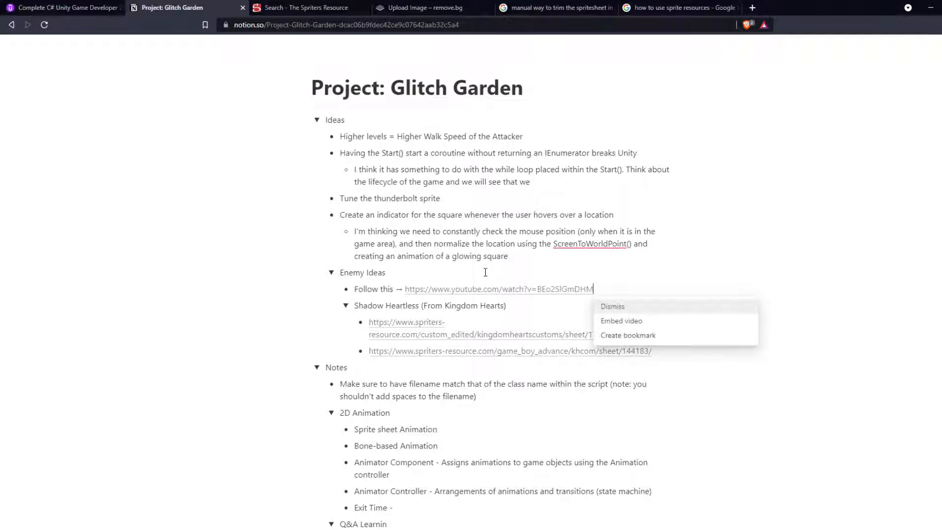
pyautogui.write('to')
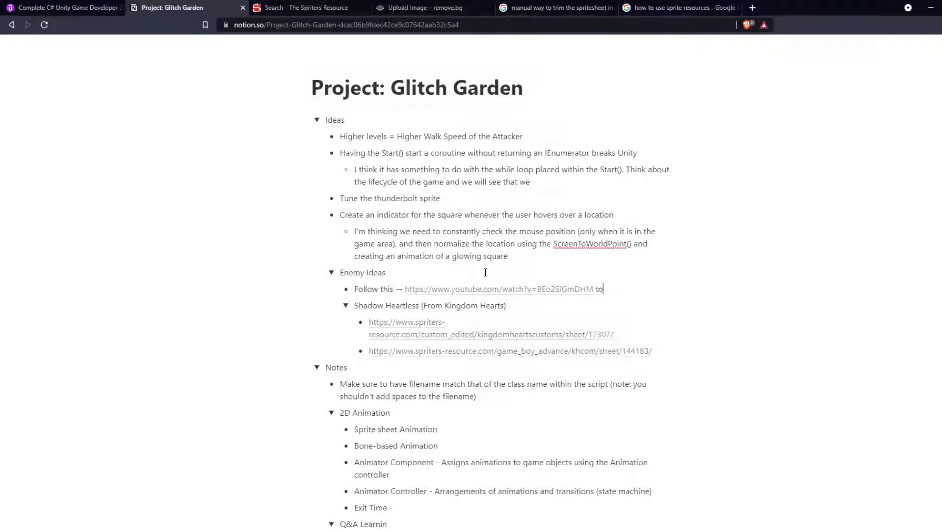
pyautogui.write(' extract sprites better')
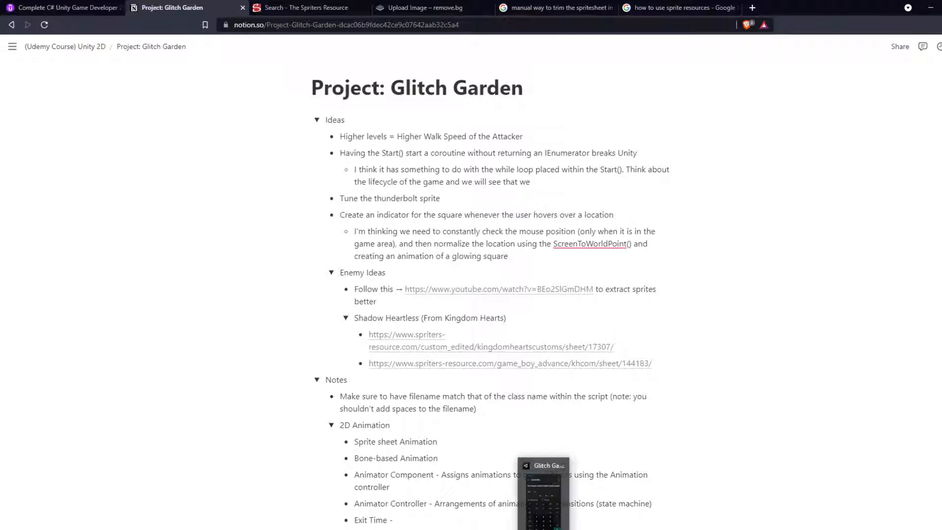
# Step: Examine Sora's poses up close in the Kingdom Hearts Chain of Memories sprite sheet image, and close the image viewer
pyautogui.click(545, 529)
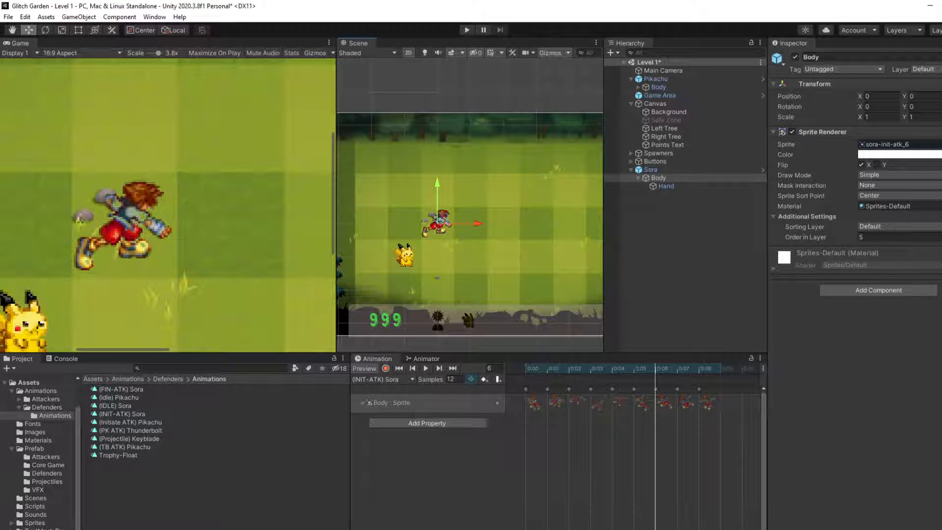
pyautogui.hotkey('alt', 'Tab')
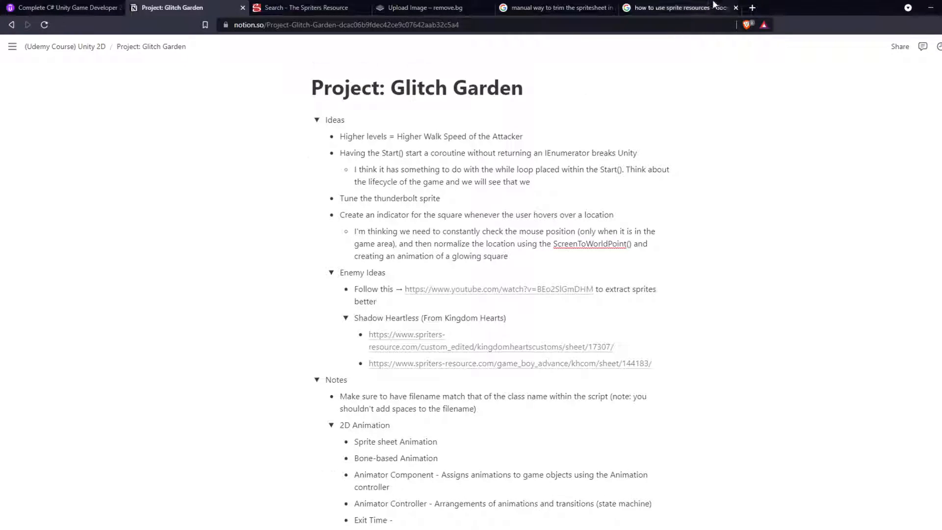
pyautogui.click(376, 300)
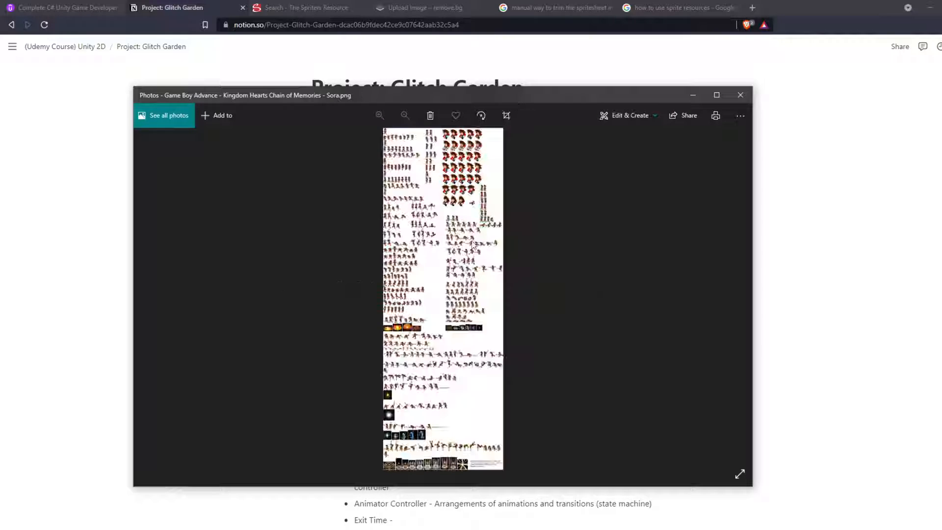
pyautogui.scroll(7, 385, 245)
pyautogui.scroll(2, 385, 245)
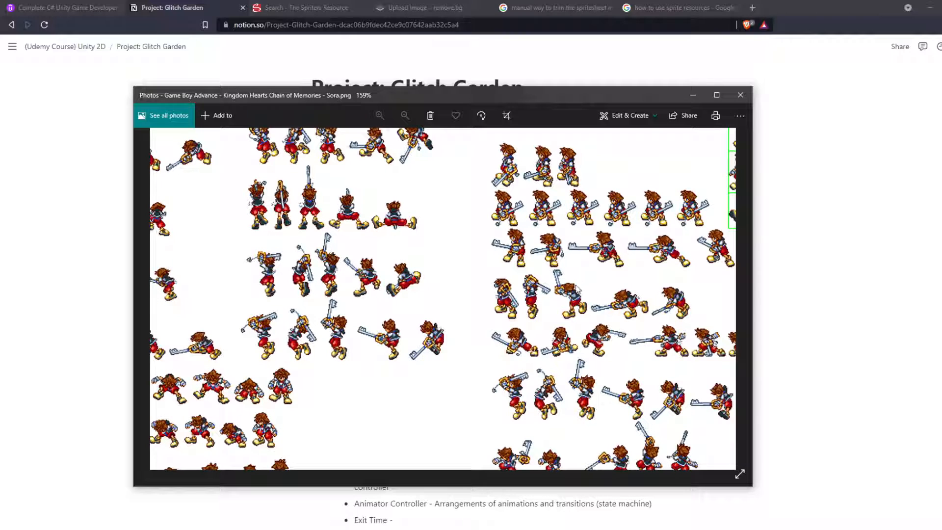
pyautogui.click(740, 95)
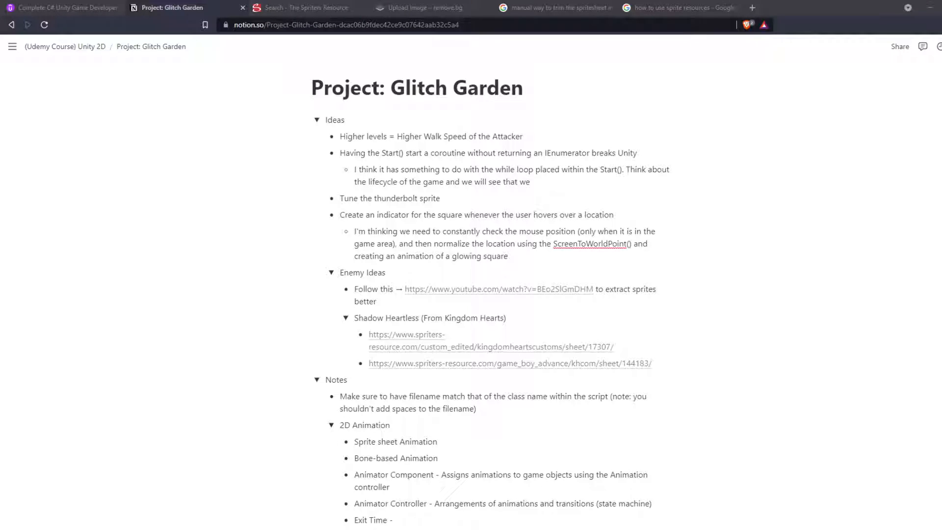
# Step: Switch to Unity, preview the (INIT-ATK) Sora clip and move Sora's Body to about X -0.14, Y 0.12
pyautogui.hotkey('alt', 'Tab')
pyautogui.scroll(-4, 453, 303)
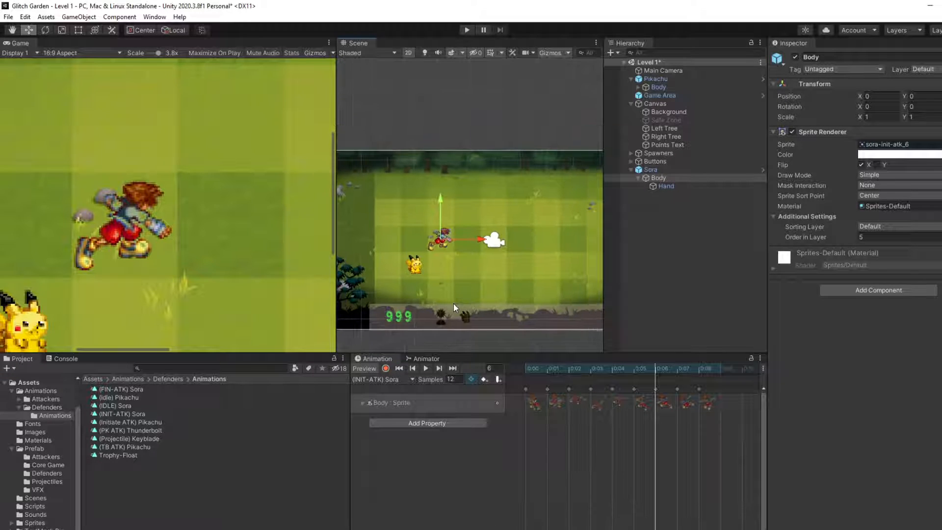
pyautogui.click(428, 371)
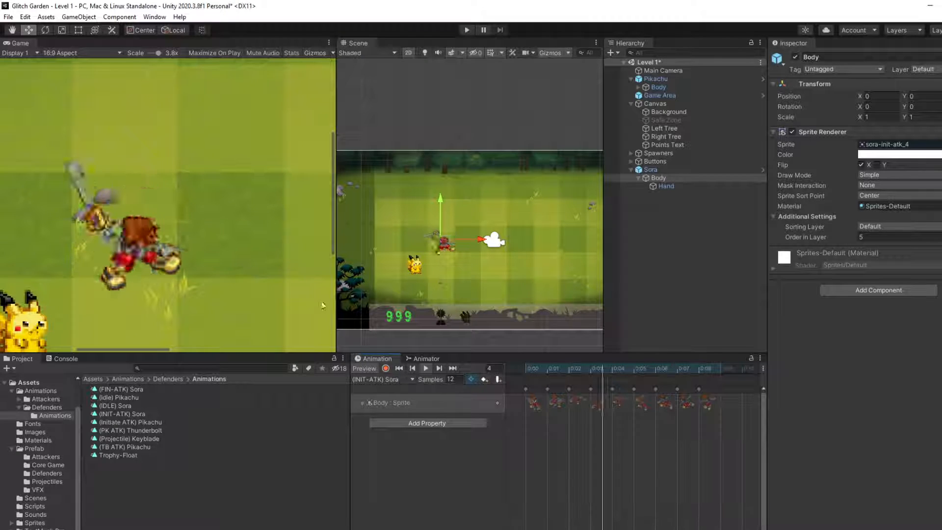
pyautogui.moveTo(442, 238)
pyautogui.mouseDown()
pyautogui.moveTo(440, 224)
pyautogui.moveTo(434, 238)
pyautogui.mouseUp()
pyautogui.moveTo(469, 231); pyautogui.dragTo(443, 234)
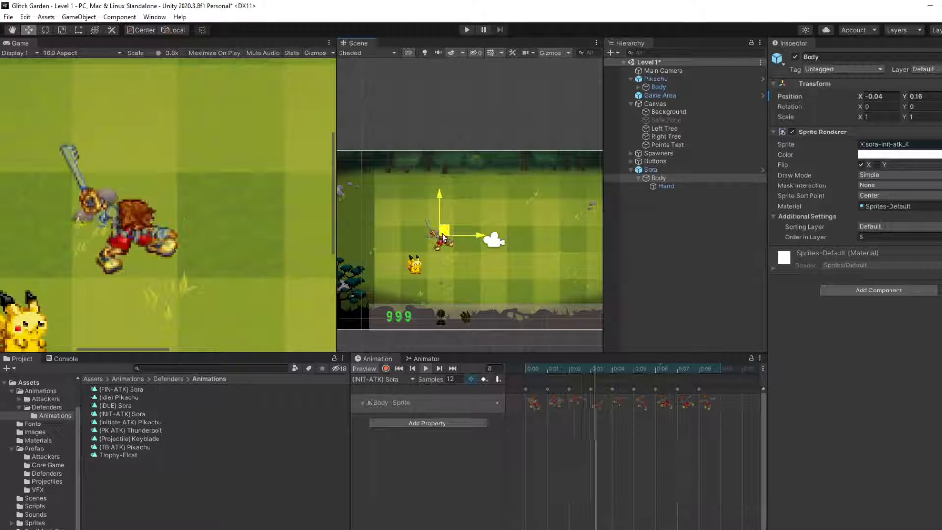
pyautogui.moveTo(443, 234); pyautogui.dragTo(436, 239)
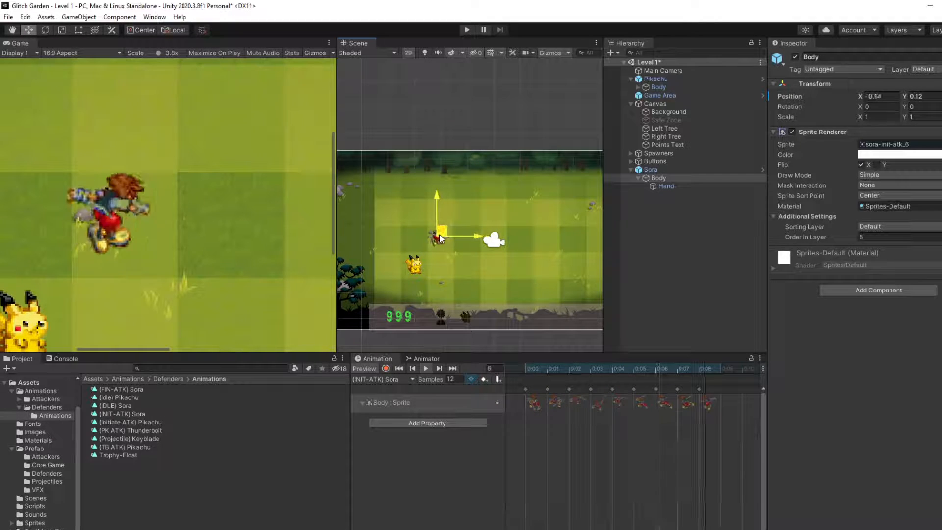
# Step: Replay the (INIT-ATK) Sora clip to check the body's placement, and stop the playback
pyautogui.click(429, 369)
pyautogui.click(425, 369)
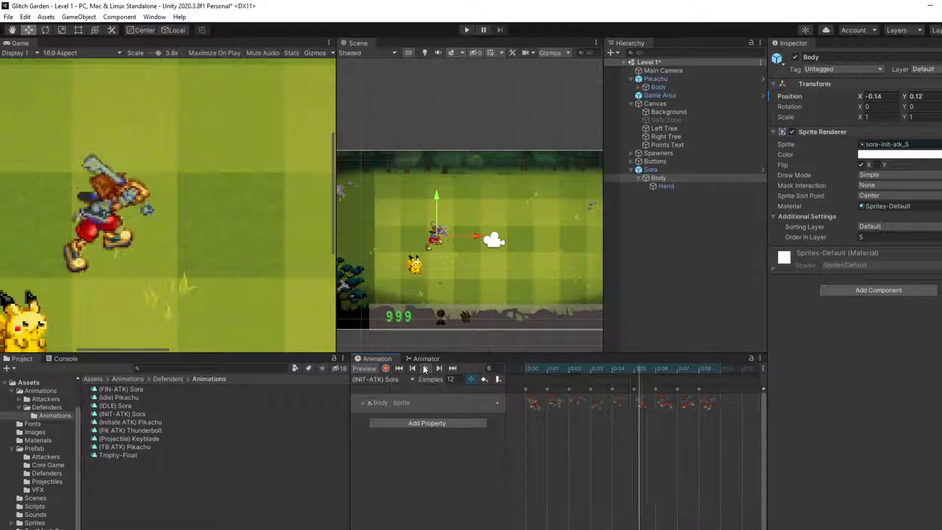
pyautogui.click(425, 368)
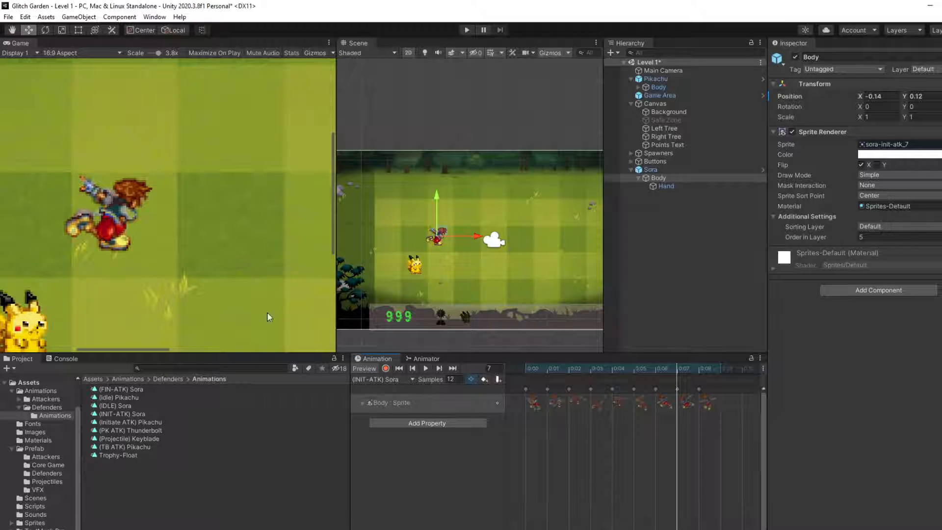
# Step: Inspect the (INIT-ATK) Sora and (FIN-ATK) Sora clips and the state graph of Sora's animator controller
pyautogui.click(122, 414)
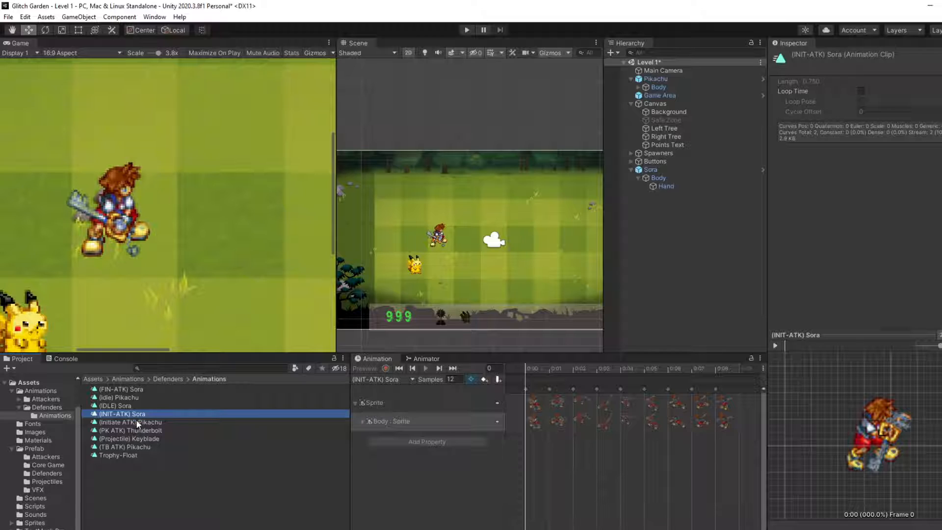
pyautogui.click(135, 389)
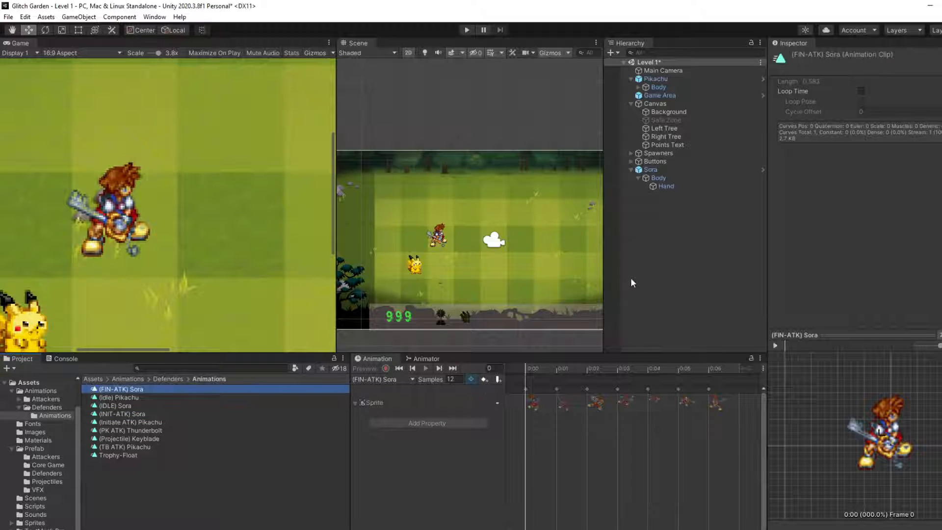
pyautogui.click(657, 169)
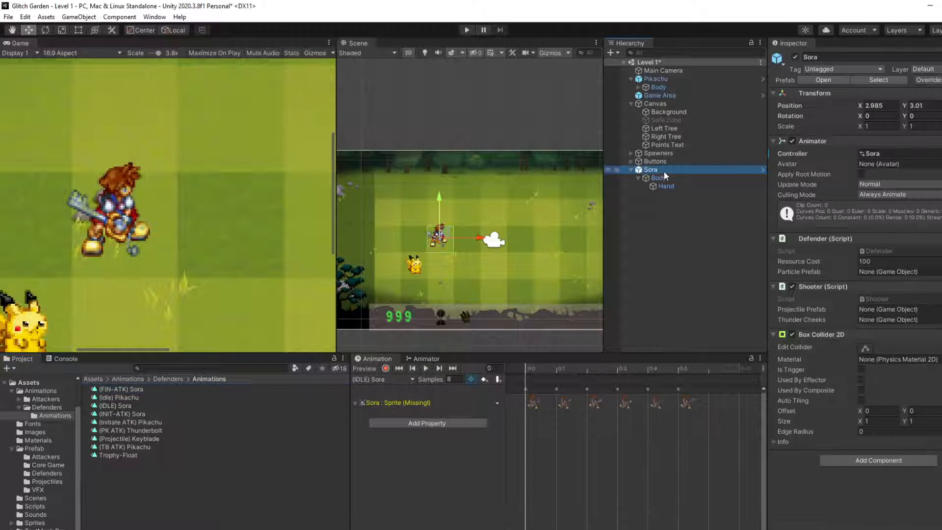
pyautogui.click(426, 358)
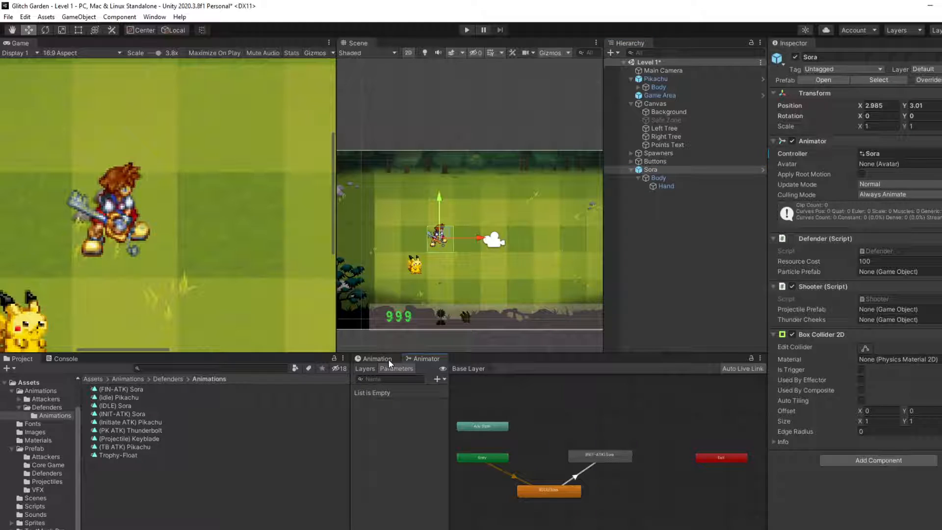
# Step: Check which animation clips are available on Sora's Body and inspect the (FIN-ATK) Sora clip
pyautogui.click(677, 176)
pyautogui.click(375, 358)
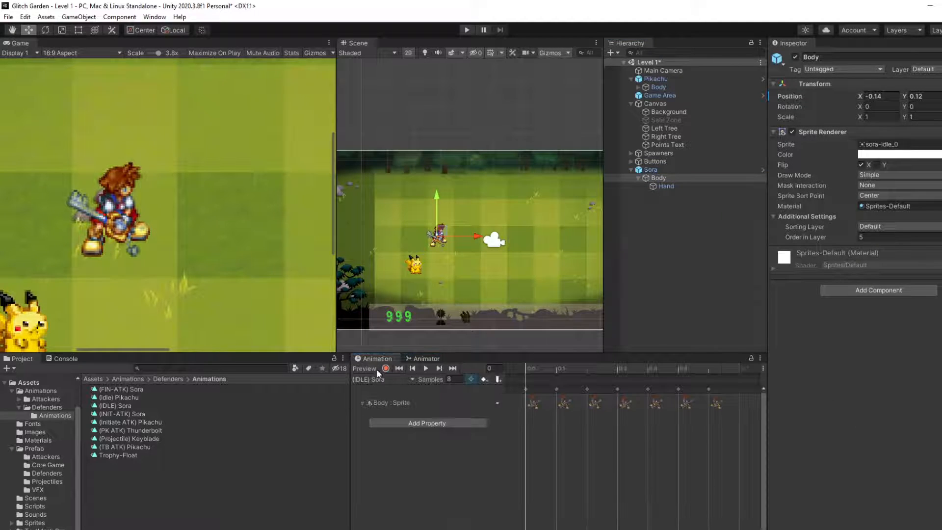
pyautogui.click(378, 379)
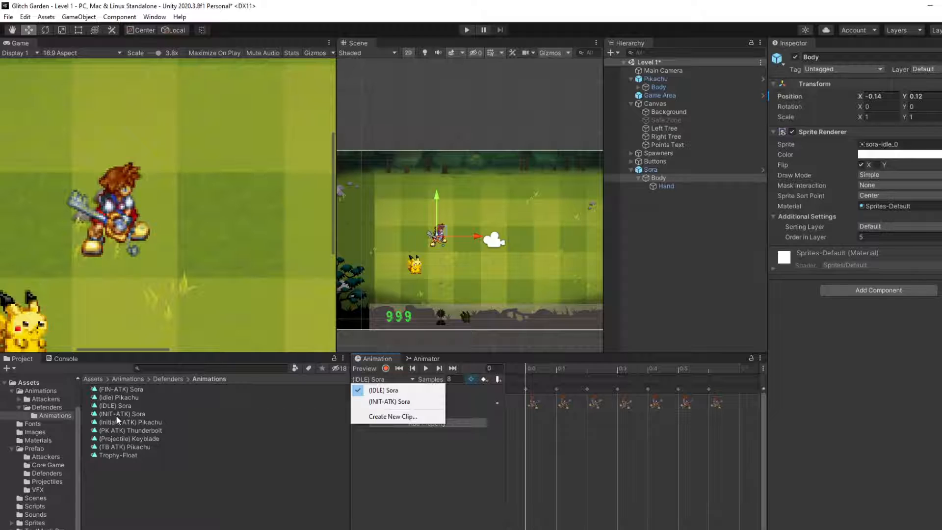
pyautogui.moveTo(122, 389)
pyautogui.mouseDown()
pyautogui.moveTo(353, 404)
pyautogui.moveTo(133, 395)
pyautogui.mouseUp()
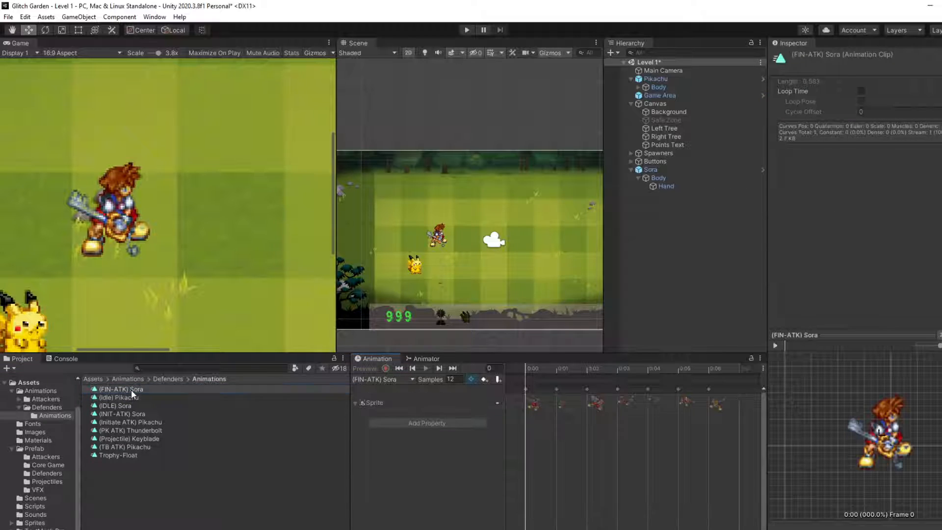
pyautogui.click(657, 177)
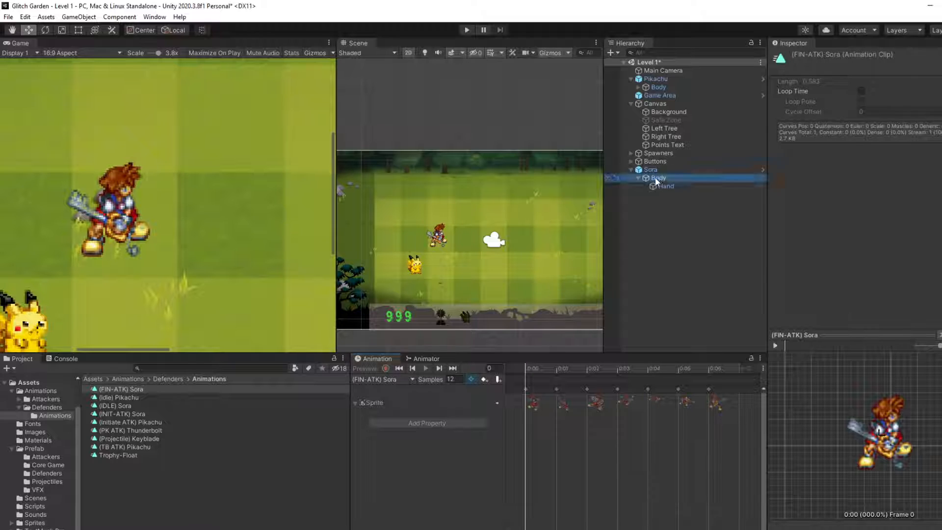
pyautogui.click(378, 379)
pyautogui.click(380, 417)
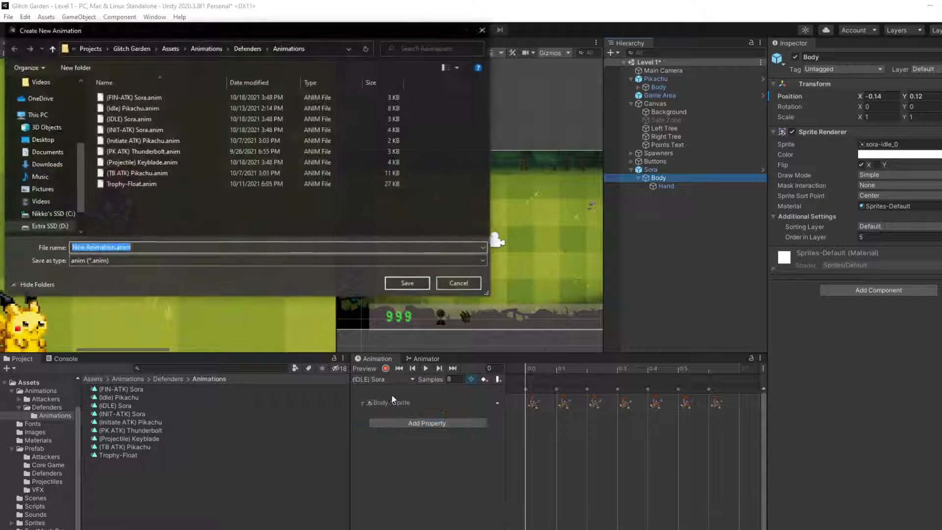
pyautogui.click(461, 283)
# Step: Shift the (INIT-ATK) Sora state slightly within the Base Layer of Sora's animator graph
pyautogui.moveTo(138, 392)
pyautogui.mouseDown()
pyautogui.moveTo(391, 398)
pyautogui.moveTo(386, 376)
pyautogui.moveTo(387, 403)
pyautogui.moveTo(423, 254)
pyautogui.moveTo(311, 392)
pyautogui.moveTo(142, 387)
pyautogui.mouseUp()
pyautogui.click(426, 358)
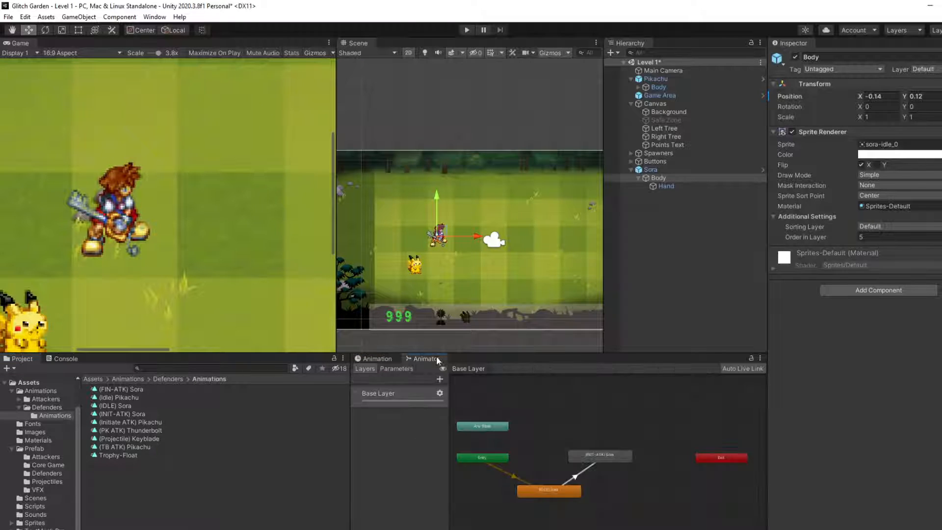
pyautogui.moveTo(584, 455); pyautogui.dragTo(581, 458)
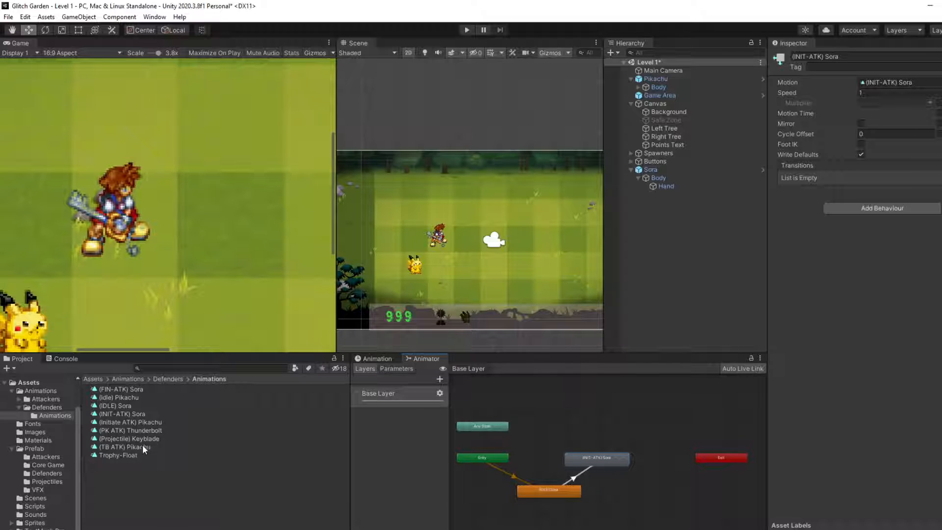
# Step: Create an empty GameObject at the root of the Level 1 scene and name it Keyblade
pyautogui.click(645, 253)
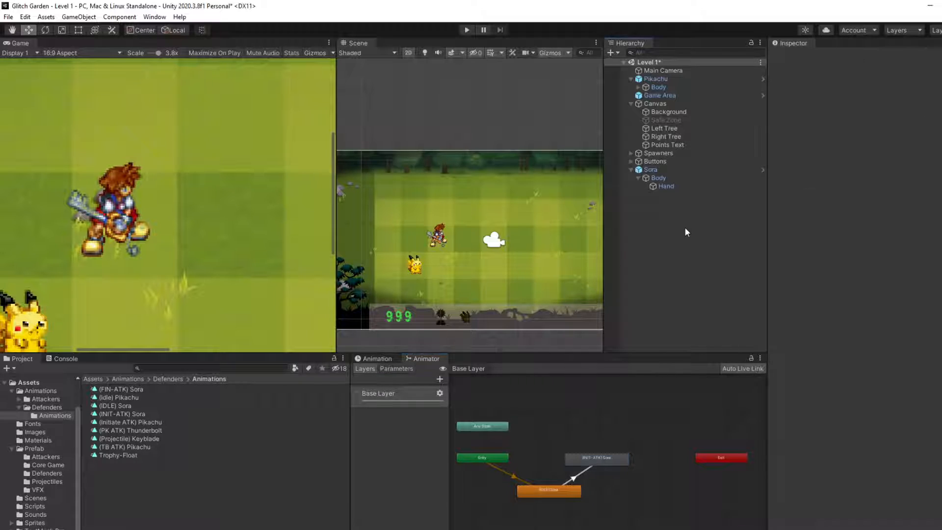
pyautogui.rightClick(684, 229)
pyautogui.click(715, 348)
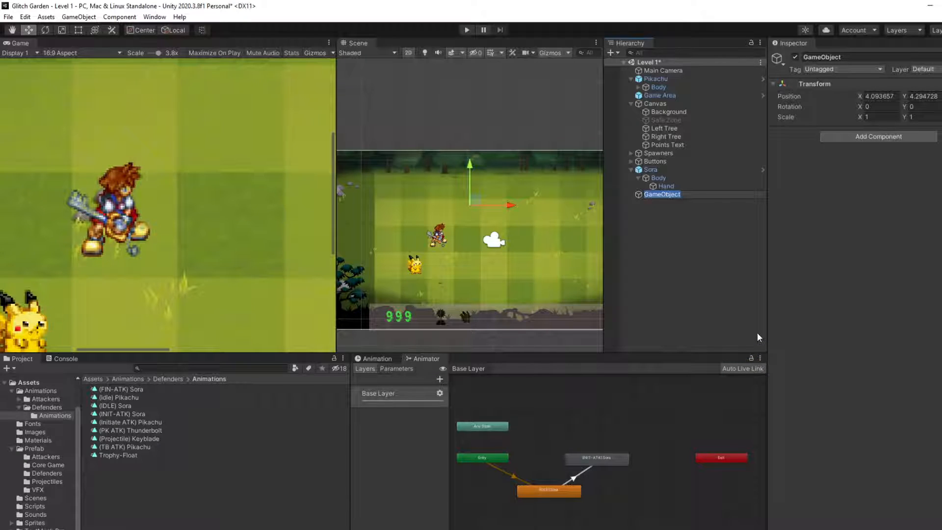
pyautogui.write('Keybalde')
pyautogui.press('Return')
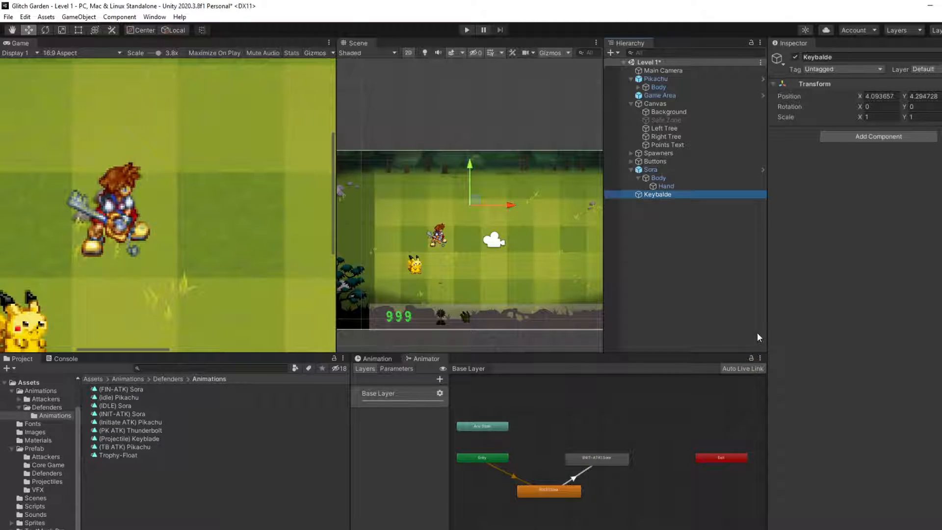
pyautogui.click(837, 55)
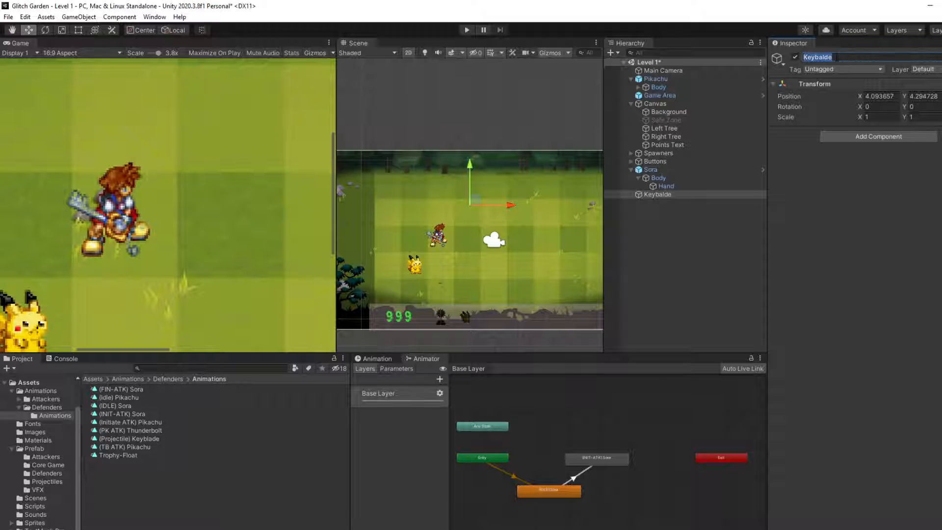
pyautogui.write('K')
# Step: Preview the (Projectile) Keyblade animation clip and return to the Keyblade object
pyautogui.click(108, 440)
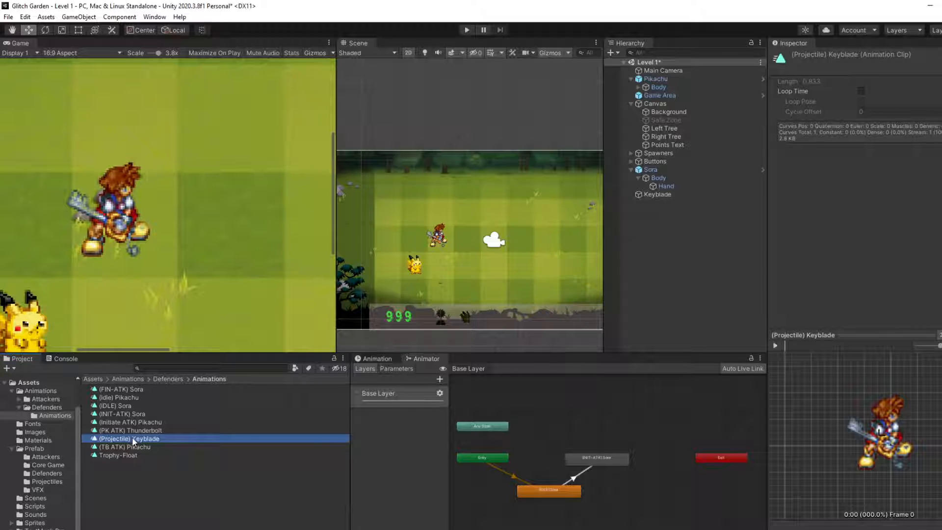
pyautogui.click(775, 345)
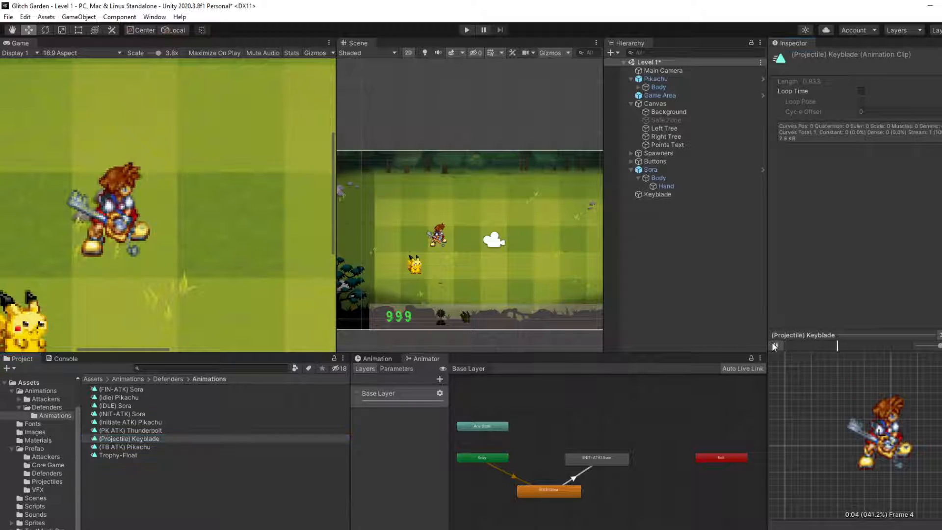
pyautogui.click(657, 194)
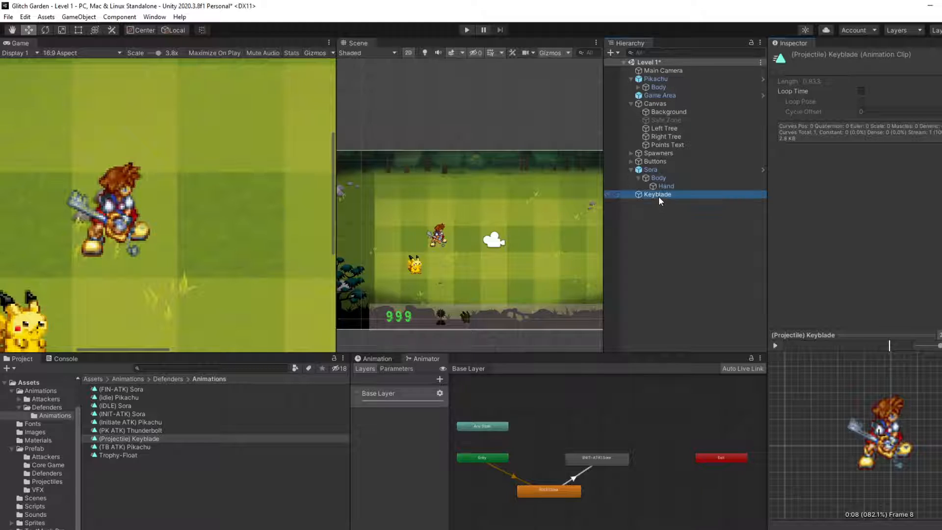
# Step: Examine the components of the (Projectile) Thunderbolt prefab and place an instance of it in the scene below Sora
pyautogui.click(45, 449)
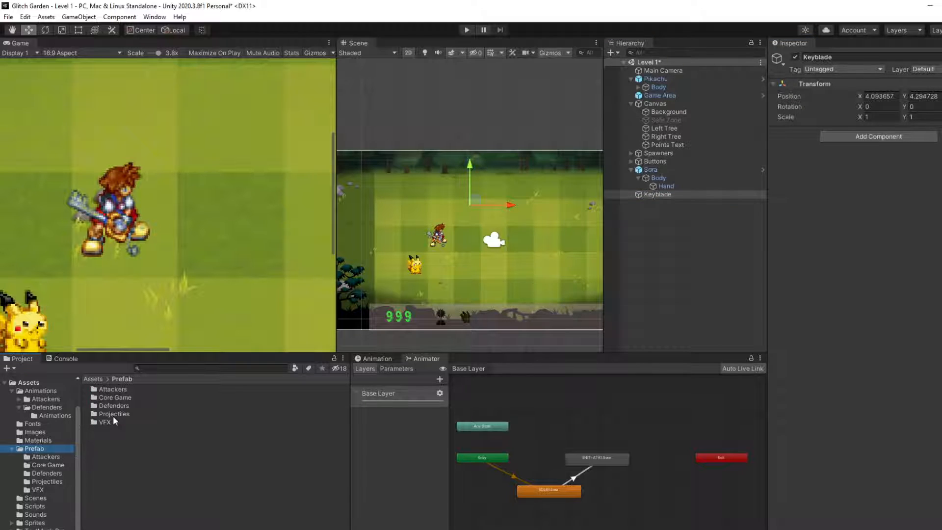
pyautogui.doubleClick(113, 415)
pyautogui.click(135, 390)
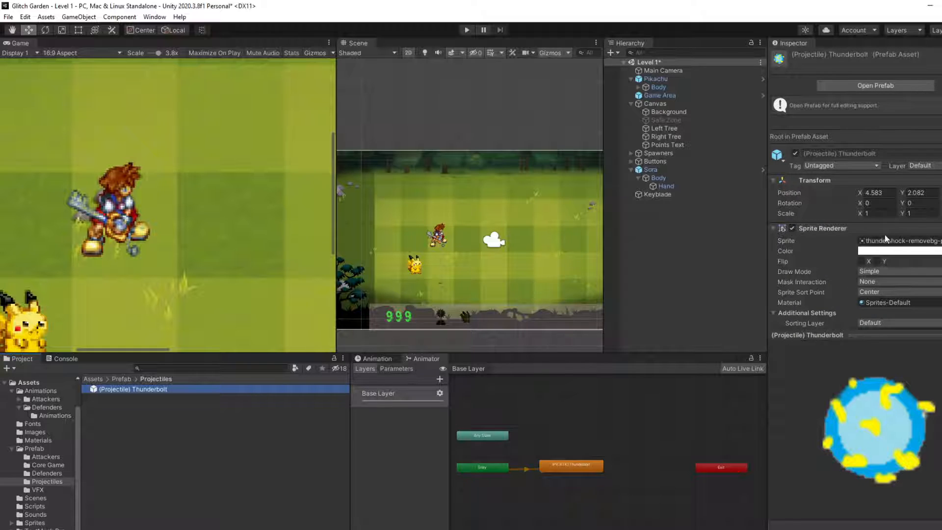
pyautogui.scroll(-5, 878, 260)
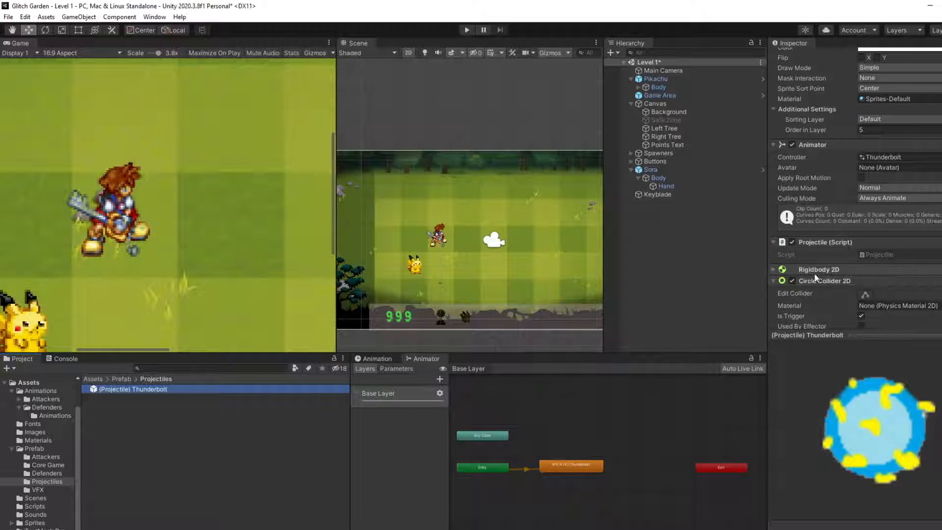
pyautogui.scroll(-3, 799, 263)
pyautogui.scroll(3, 799, 263)
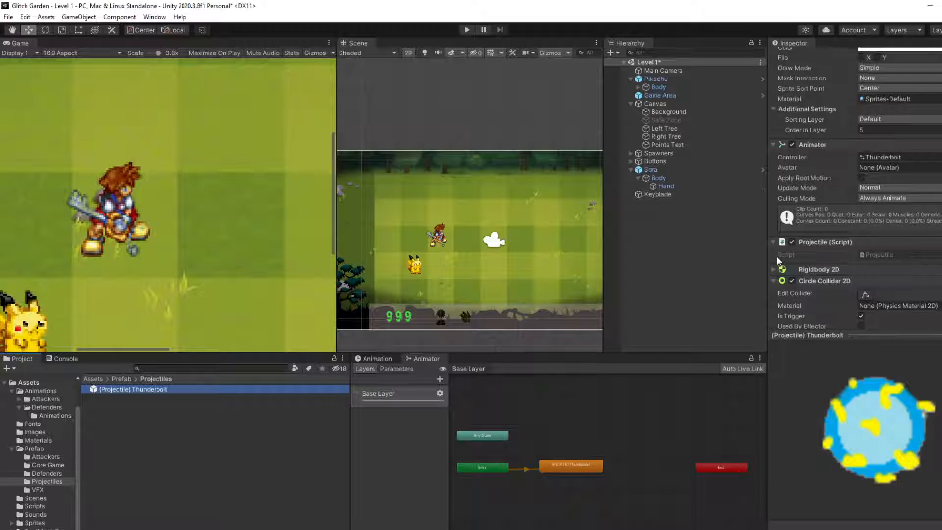
pyautogui.moveTo(135, 389); pyautogui.dragTo(438, 264)
pyautogui.scroll(2, 445, 273)
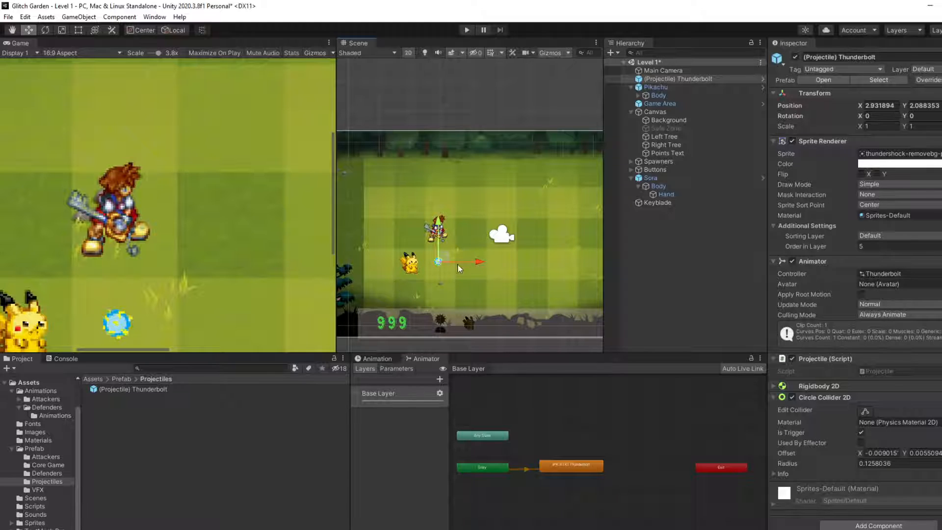
# Step: Add a Sprite Renderer component to the Keyblade object
pyautogui.click(668, 205)
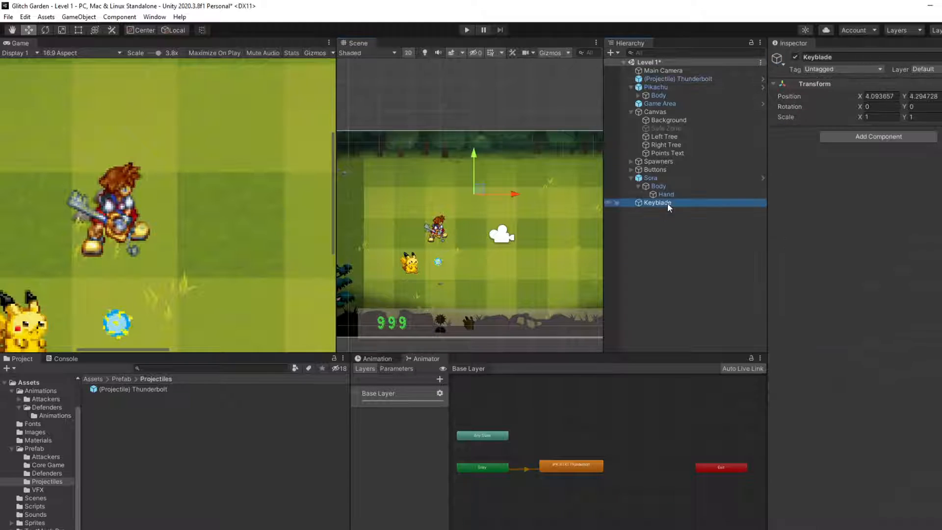
pyautogui.click(858, 136)
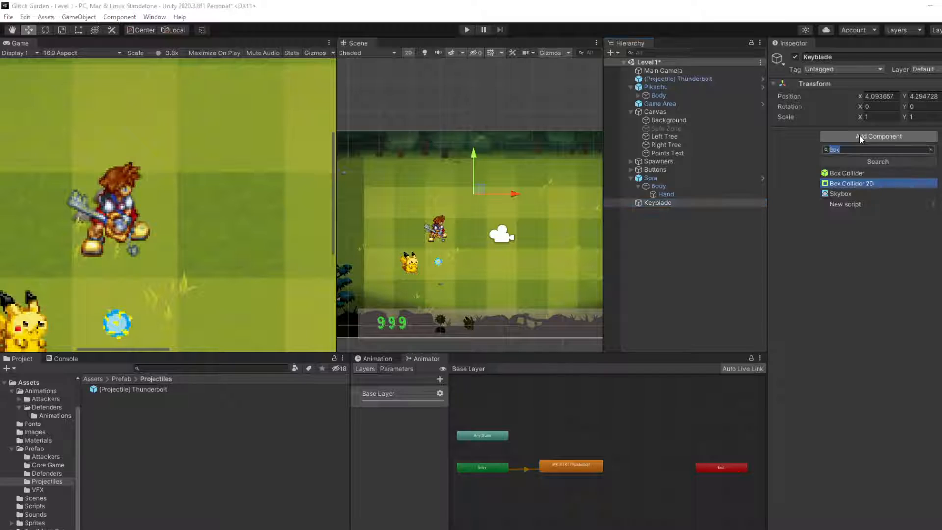
pyautogui.write('W')
pyautogui.press('BackSpace')
pyautogui.write('S')
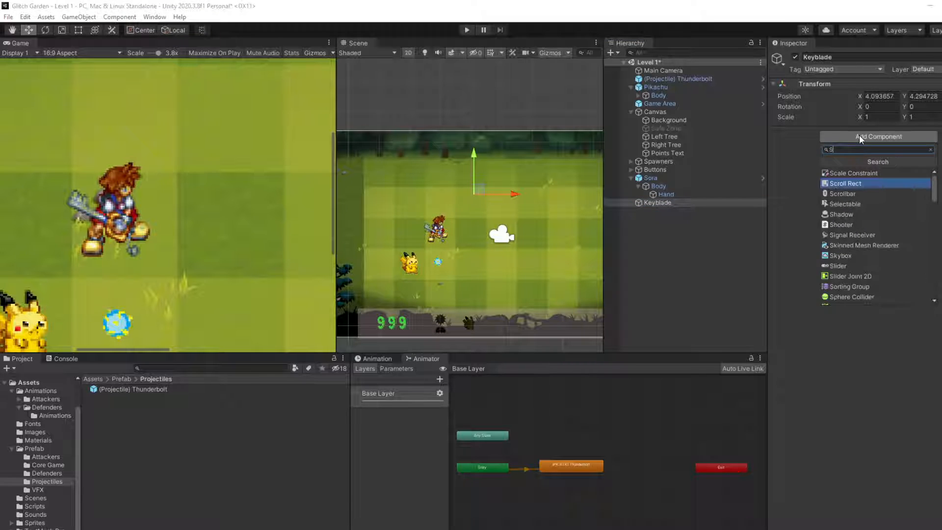
pyautogui.write('prite')
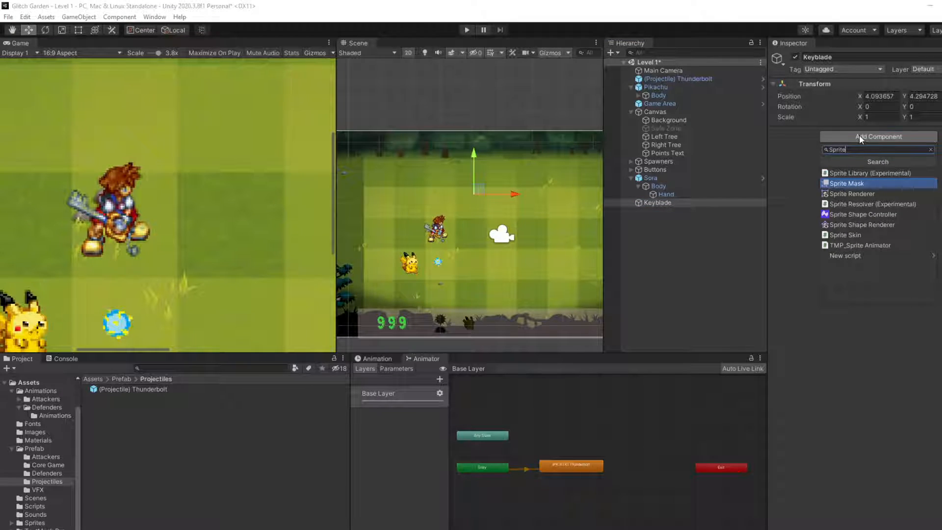
pyautogui.press('Down')
pyautogui.press('Down')
pyautogui.press('Down')
pyautogui.press('Down')
pyautogui.press('Down')
pyautogui.press('Up')
pyautogui.press('Up')
pyautogui.press('Up')
pyautogui.press('Up')
pyautogui.press('Down')
pyautogui.press('Return')
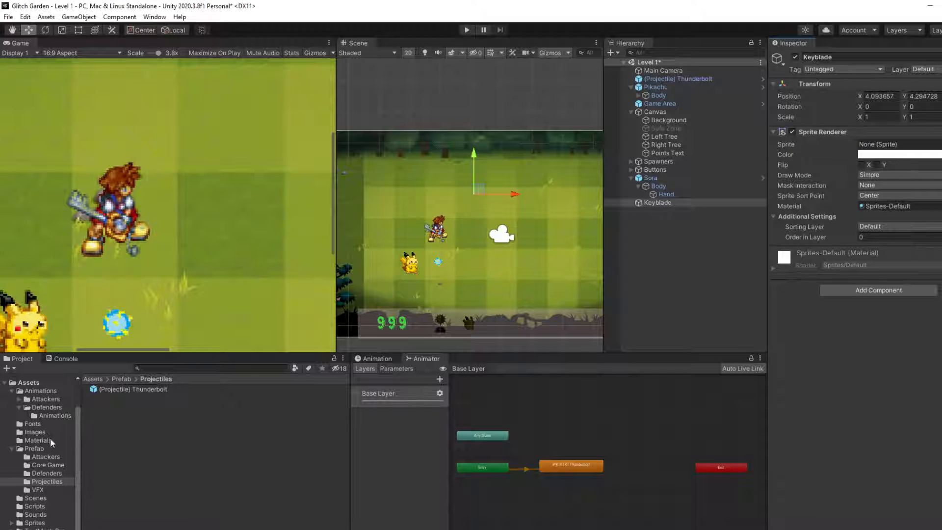
# Step: Assign the keyblade-projectile_0 sprite to the Keyblade's Sprite Renderer and set its Order in Layer to 5
pyautogui.scroll(-1, 37, 505)
pyautogui.click(34, 514)
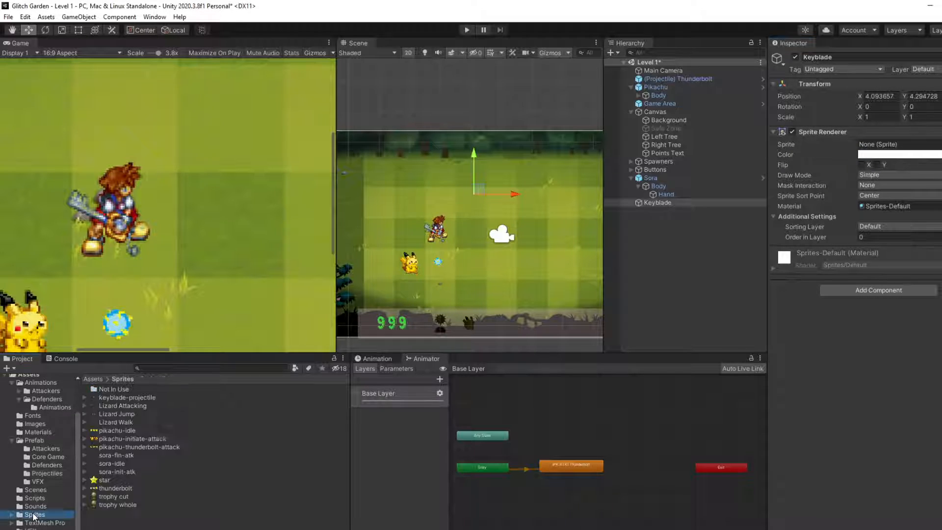
pyautogui.click(82, 395)
pyautogui.click(85, 399)
pyautogui.click(118, 407)
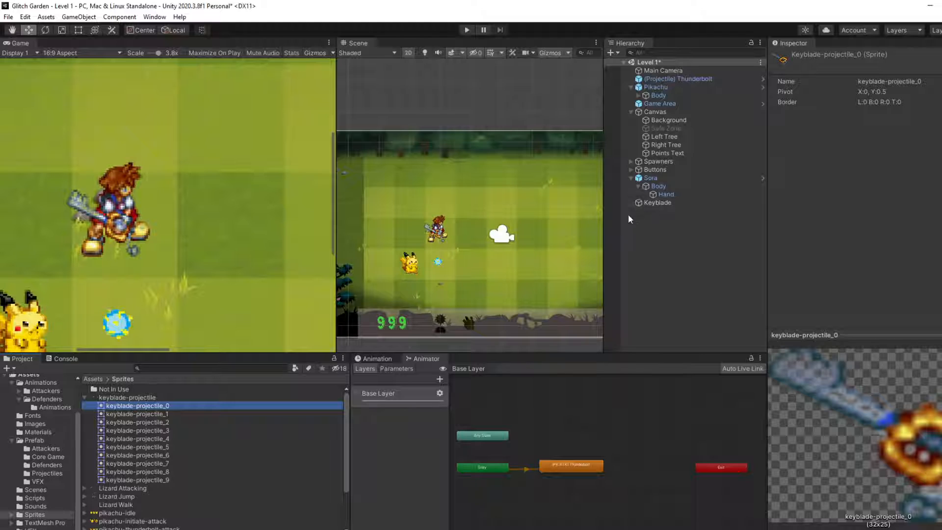
pyautogui.click(638, 205)
pyautogui.moveTo(149, 408); pyautogui.dragTo(927, 147)
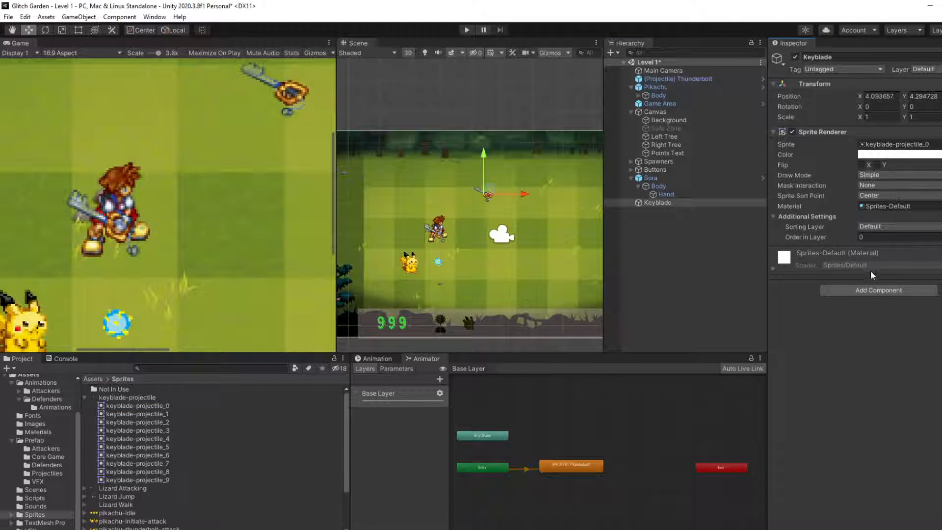
pyautogui.click(877, 238)
# Step: Reset the Keyblade's Transform and move it just in front of Sora, at about X 3.31, Y 3.09
pyautogui.rightClick(845, 83)
pyautogui.click(854, 90)
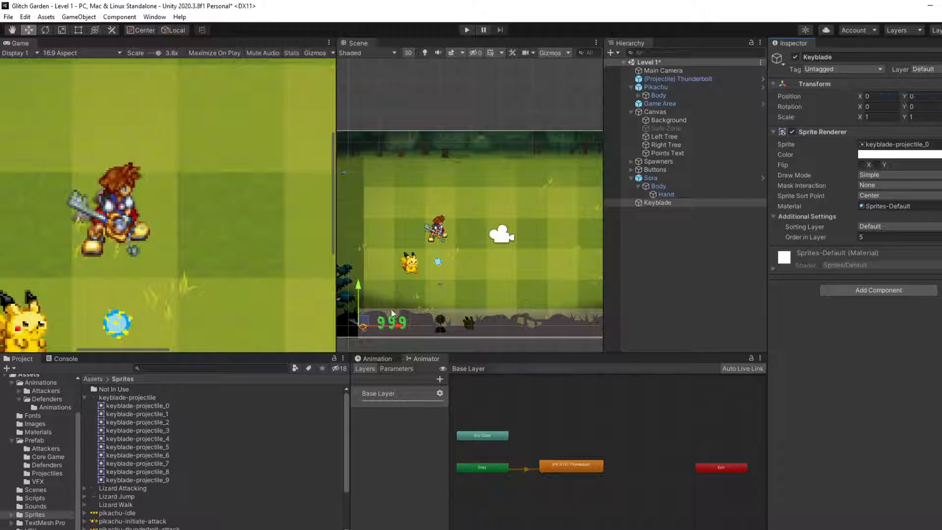
pyautogui.moveTo(363, 321); pyautogui.dragTo(461, 228)
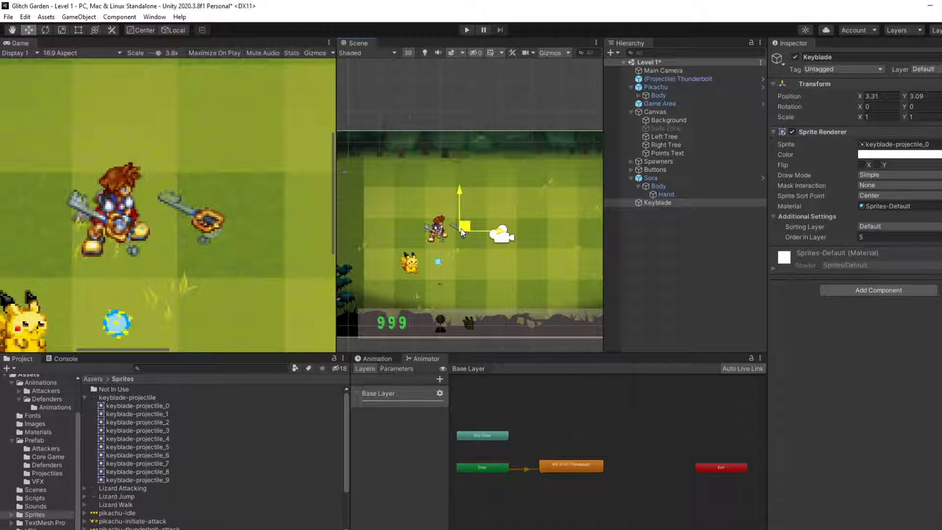
# Step: Look through the keyblade-projectile sprite frames from keyblade-projectile_0 to keyblade-projectile_8
pyautogui.click(142, 407)
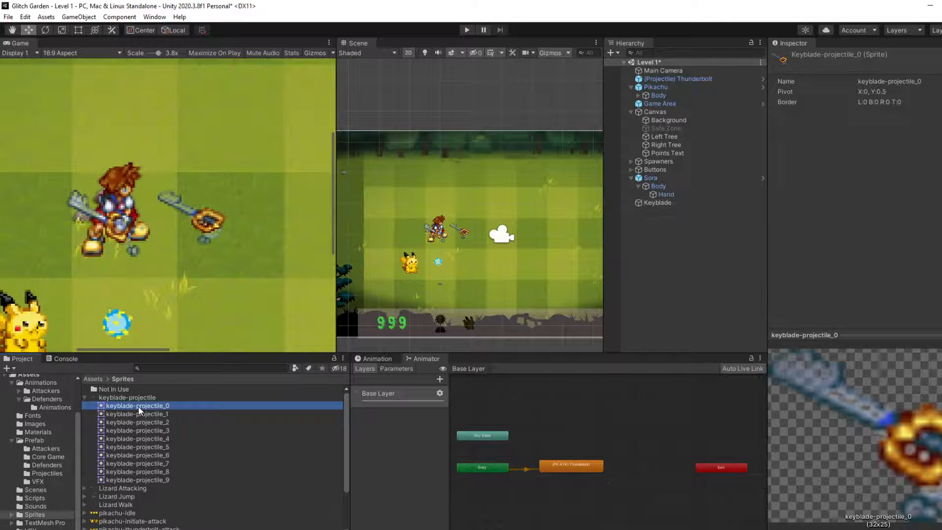
pyautogui.press('Down')
pyautogui.press('Down')
pyautogui.press('Down')
pyautogui.press('Down')
pyautogui.press('Down')
pyautogui.press('Down')
pyautogui.press('Down')
pyautogui.press('Down')
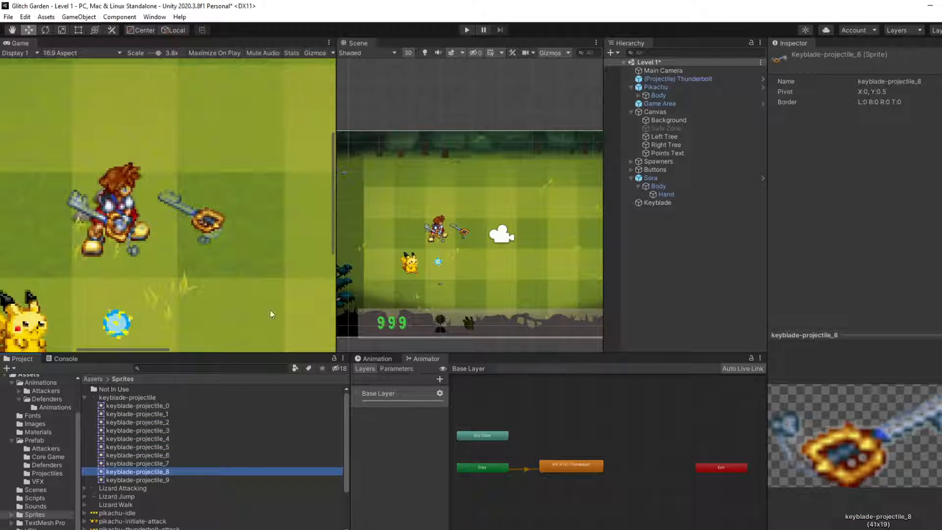
# Step: Move the Keyblade slightly farther from Sora, to about X 3.48, Y 3.16
pyautogui.click(446, 233)
pyautogui.click(688, 203)
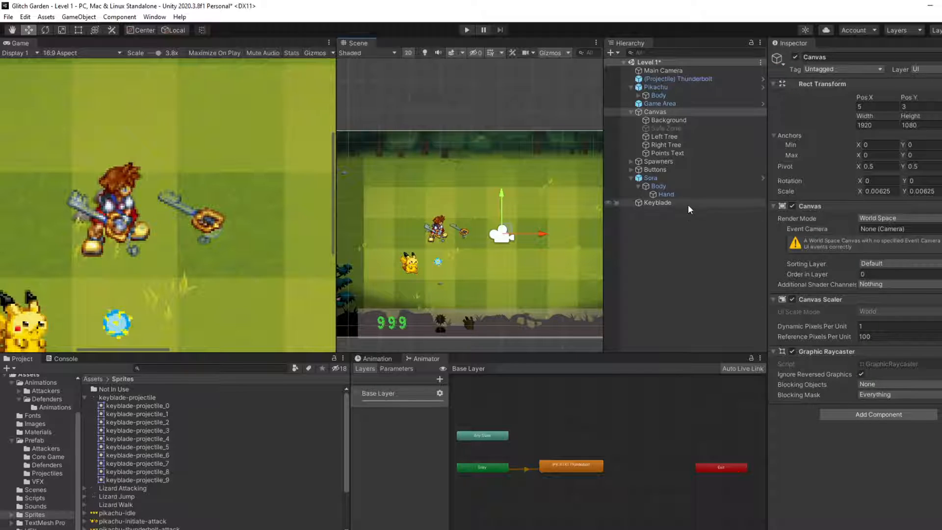
pyautogui.moveTo(465, 233)
pyautogui.mouseDown()
pyautogui.moveTo(479, 231)
pyautogui.moveTo(471, 231)
pyautogui.mouseUp()
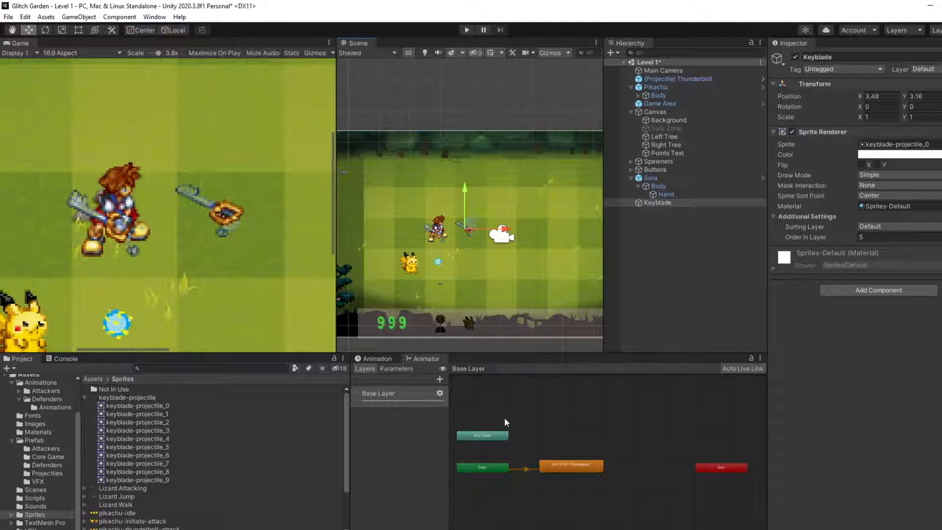
# Step: Add an Animator component and the Projectile script to the Keyblade object
pyautogui.click(678, 202)
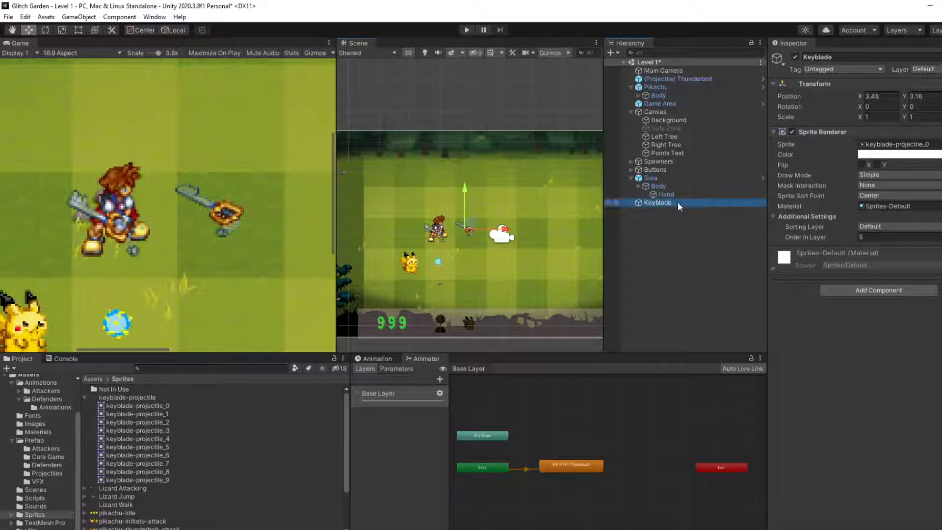
pyautogui.click(877, 293)
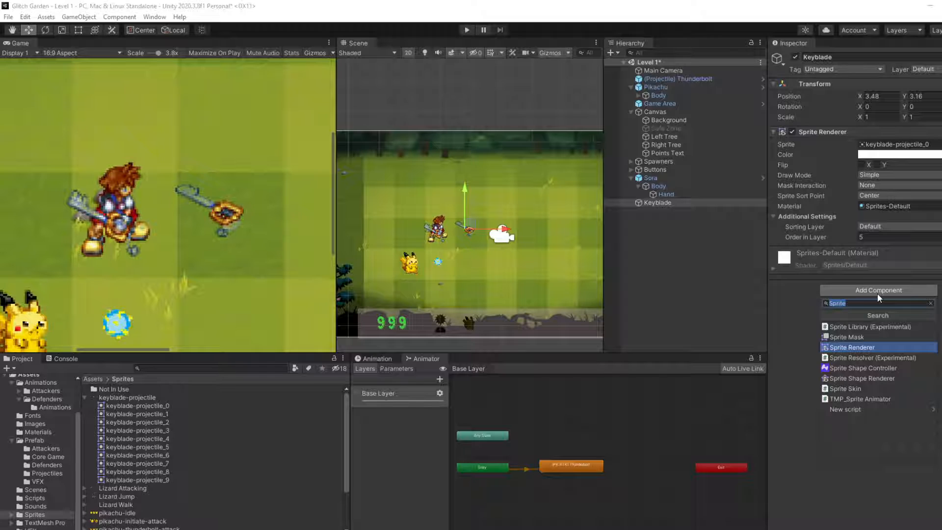
pyautogui.write('Animato')
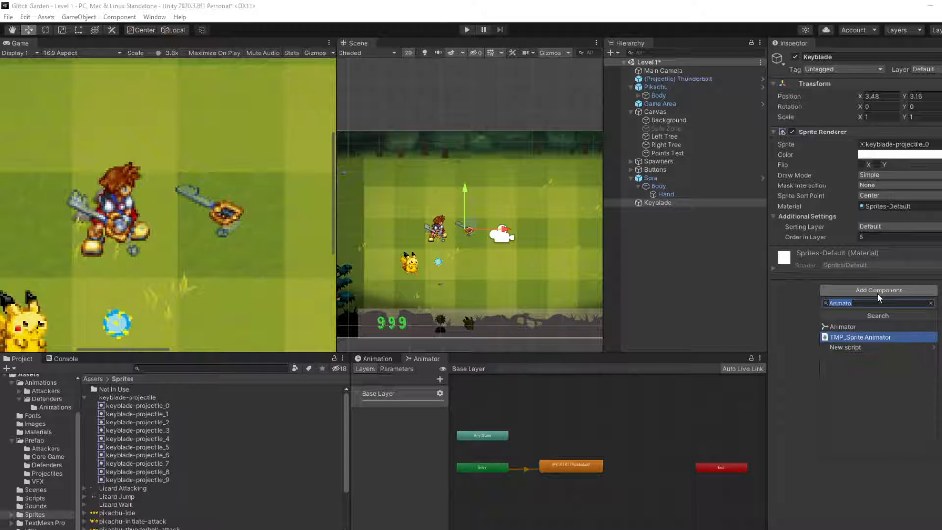
pyautogui.press('Up')
pyautogui.press('Return')
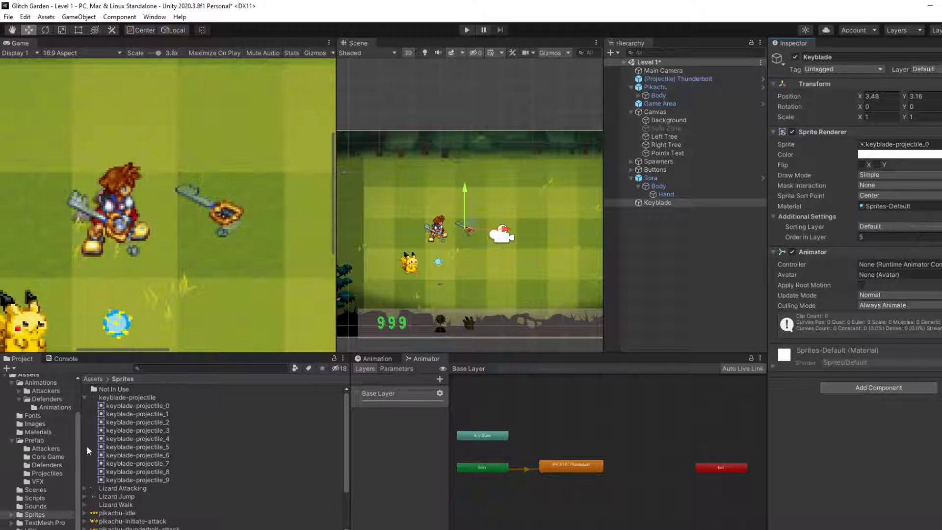
pyautogui.click(35, 499)
pyautogui.moveTo(113, 455); pyautogui.dragTo(812, 428)
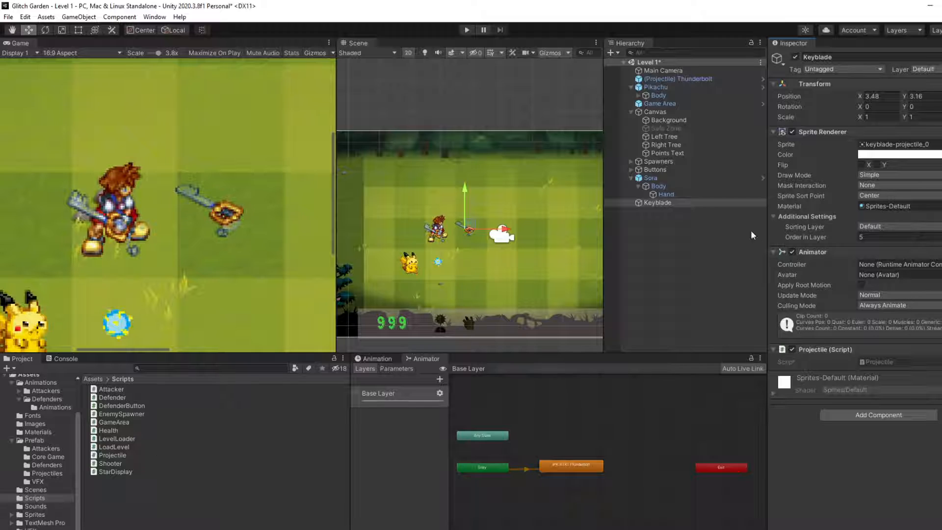
# Step: Check the Thunderbolt projectile's components for reference and add a Rigidbody 2D to the Keyblade
pyautogui.click(685, 79)
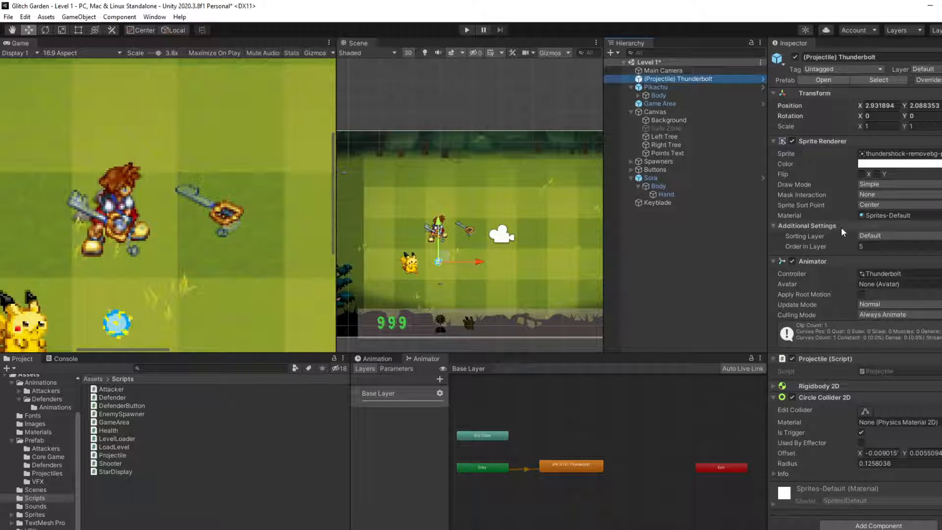
pyautogui.click(660, 202)
pyautogui.click(873, 414)
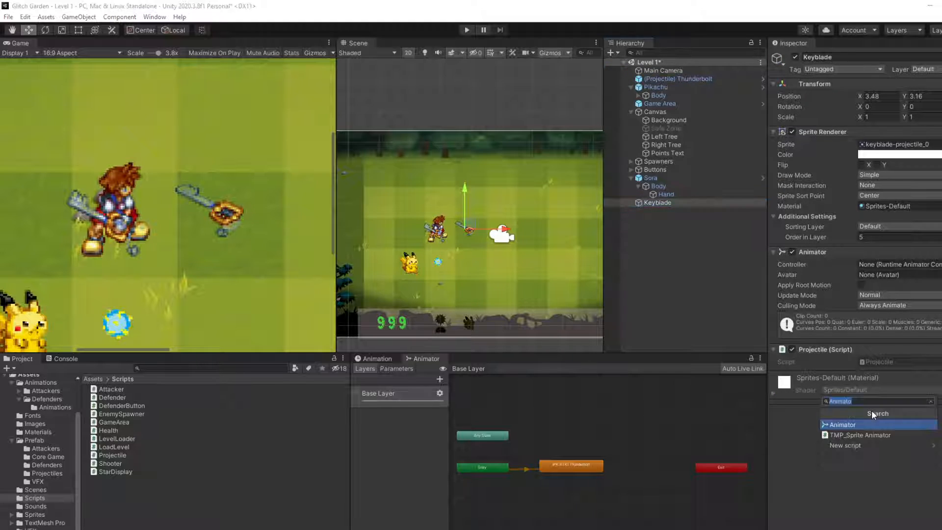
pyautogui.write('Rigi')
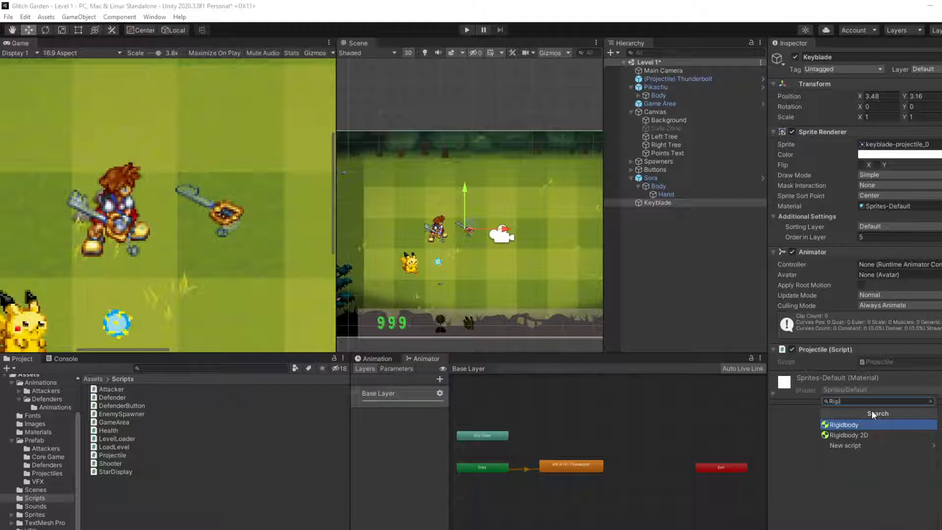
pyautogui.press('Down')
pyautogui.press('Return')
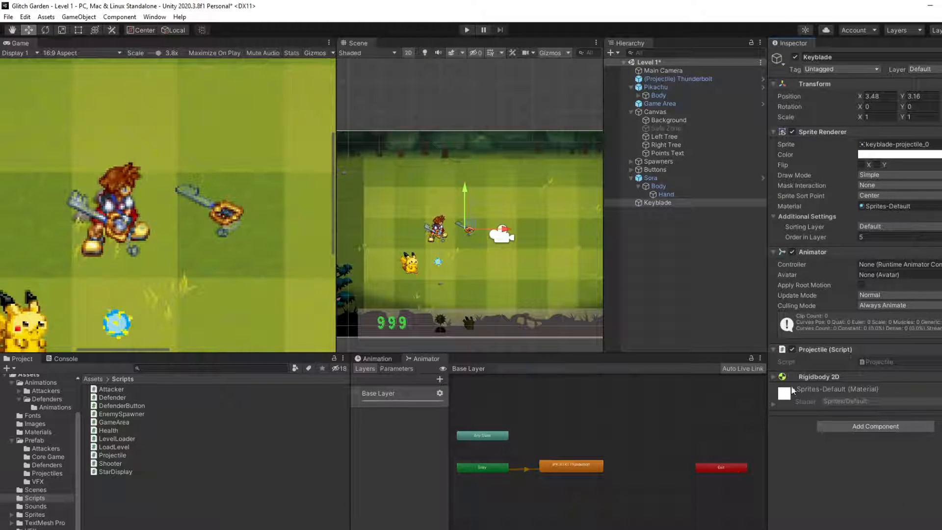
# Step: Set the Body Type of the Keyblade's Rigidbody 2D to Kinematic
pyautogui.click(773, 376)
pyautogui.scroll(-2, 858, 422)
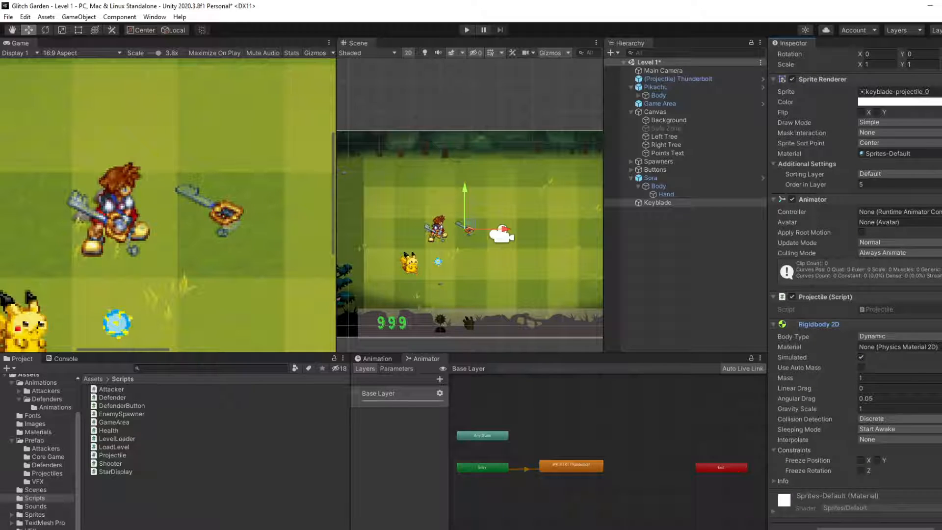
pyautogui.click(911, 338)
pyautogui.click(901, 358)
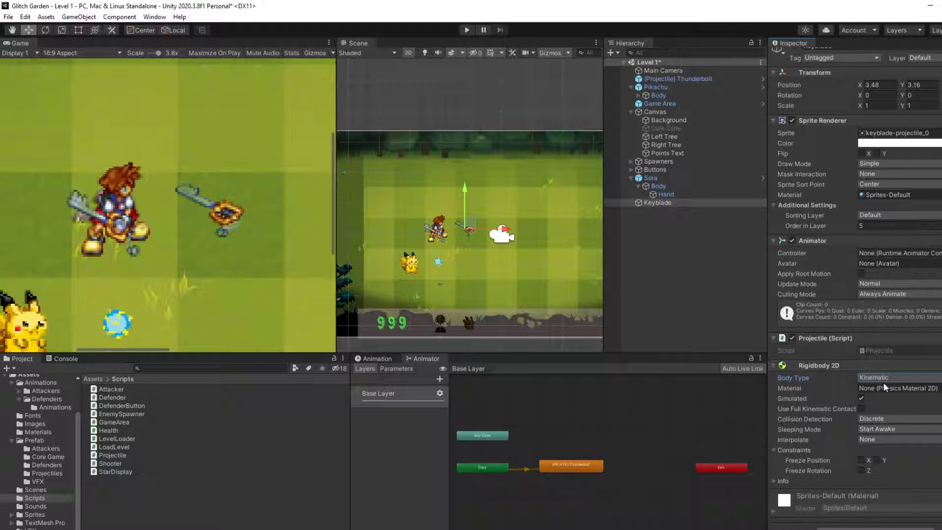
# Step: Add a Polygon Collider 2D component to the Keyblade object
pyautogui.click(871, 524)
pyautogui.write('Rigi')
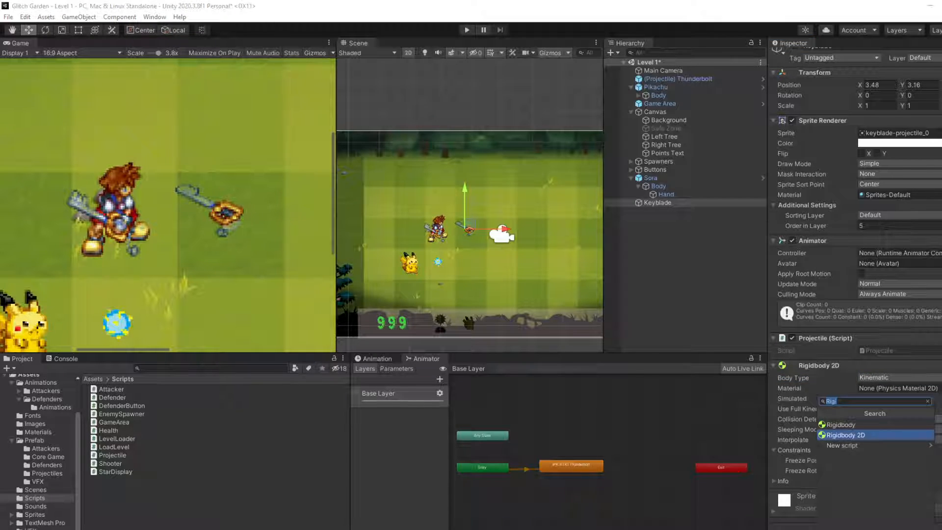
pyautogui.write('Colli')
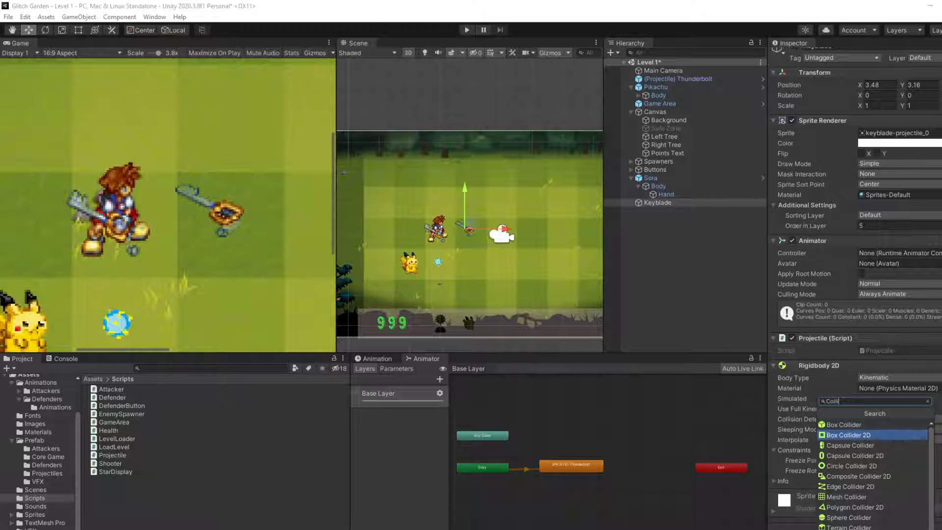
pyautogui.click(858, 509)
# Step: Edit the Keyblade's polygon collider points so the outline closely follows the blade and handle of the sprite
pyautogui.scroll(2, 481, 260)
pyautogui.scroll(4, 463, 245)
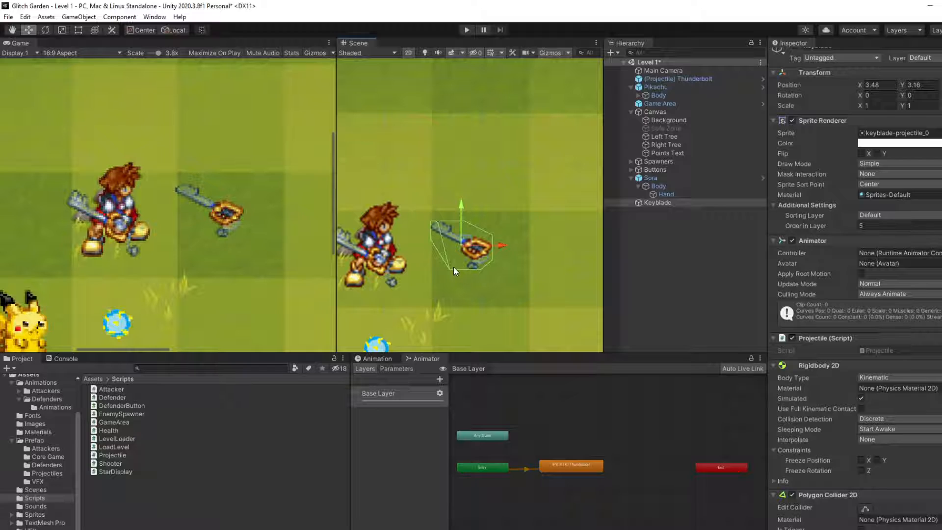
pyautogui.scroll(-4, 834, 393)
pyautogui.click(865, 396)
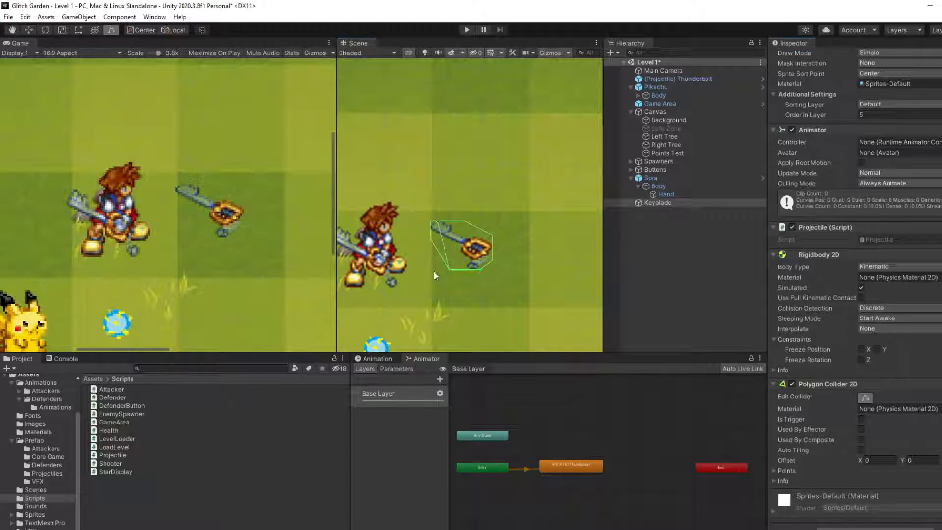
pyautogui.moveTo(449, 269); pyautogui.dragTo(459, 261)
pyautogui.moveTo(496, 258)
pyautogui.mouseDown()
pyautogui.moveTo(485, 254)
pyautogui.moveTo(489, 242)
pyautogui.mouseUp()
pyautogui.moveTo(435, 234); pyautogui.dragTo(437, 230)
pyautogui.moveTo(463, 257); pyautogui.dragTo(472, 270)
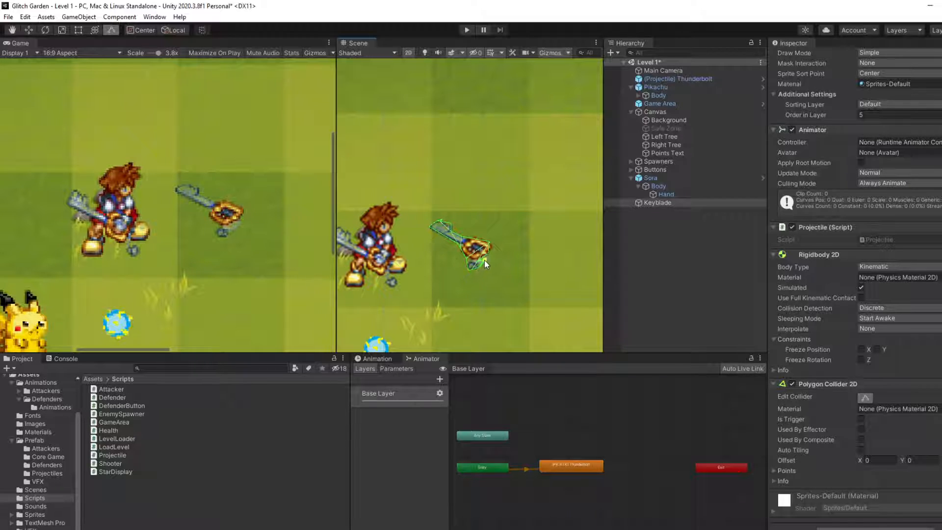
pyautogui.moveTo(484, 261); pyautogui.dragTo(486, 254)
pyautogui.click(475, 239)
pyautogui.click(701, 285)
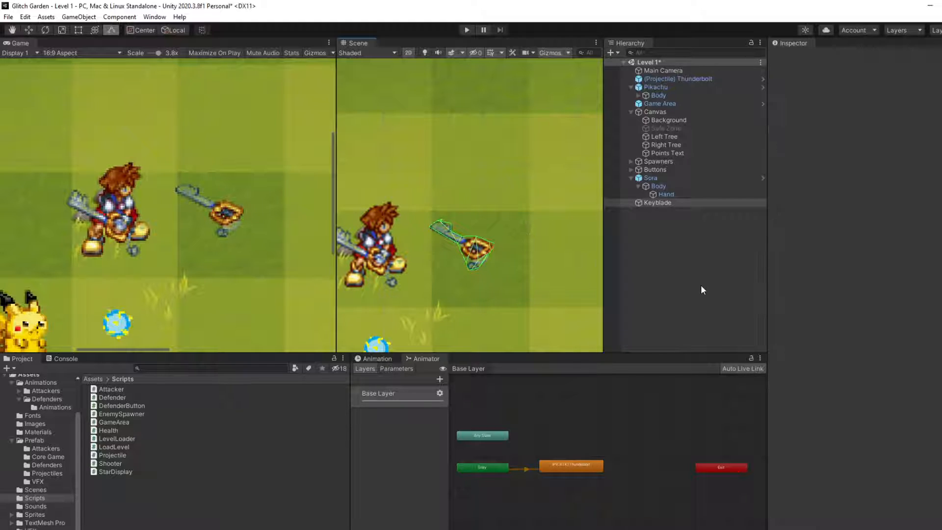
pyautogui.click(658, 203)
pyautogui.scroll(-5, 891, 376)
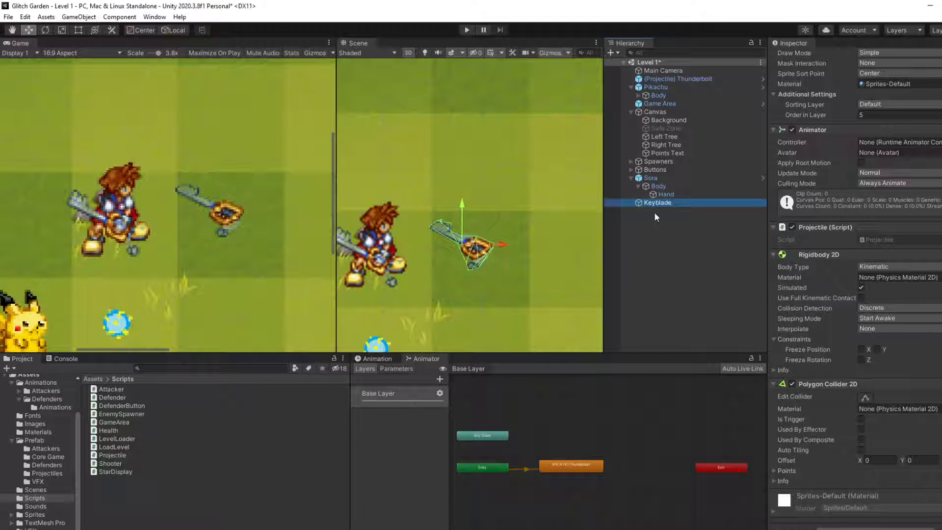
# Step: Open the Defenders folder inside the project's Animations assets
pyautogui.scroll(5, 870, 287)
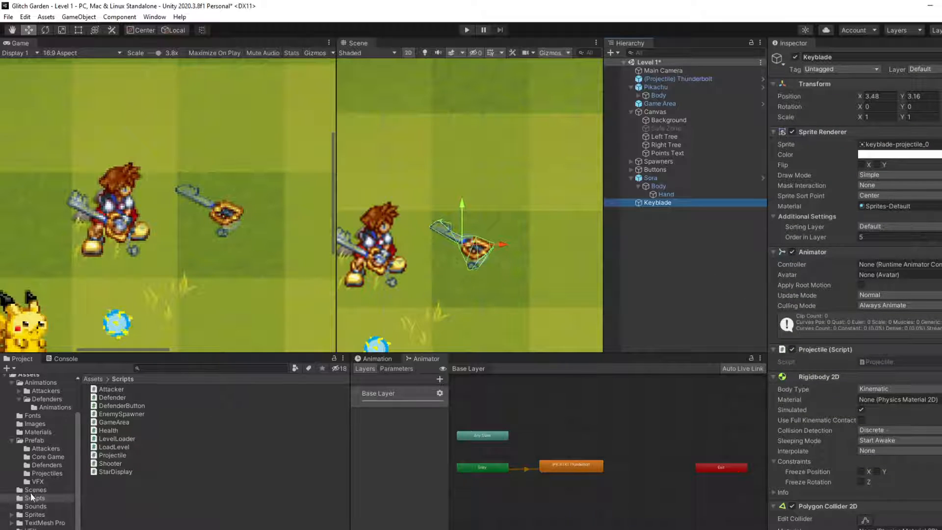
pyautogui.scroll(3, 34, 397)
pyautogui.click(45, 430)
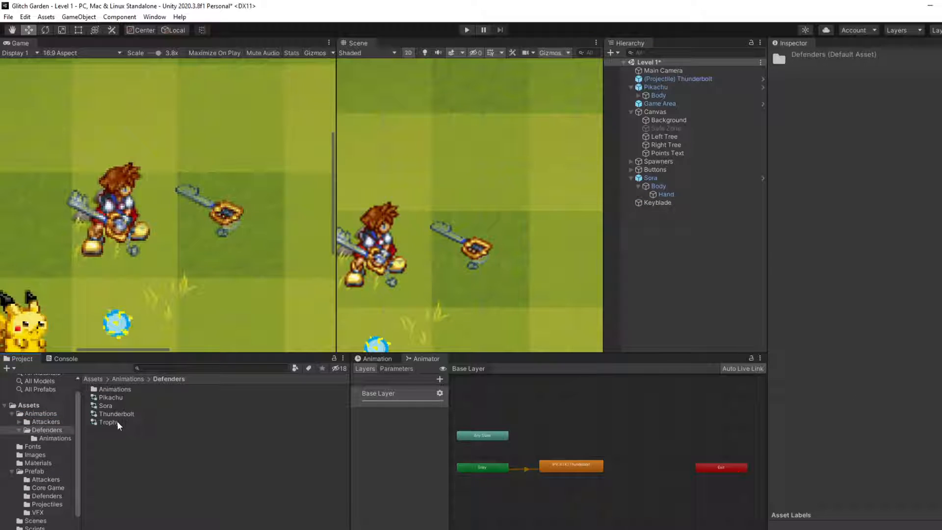
pyautogui.rightClick(111, 451)
pyautogui.moveTo(188, 183)
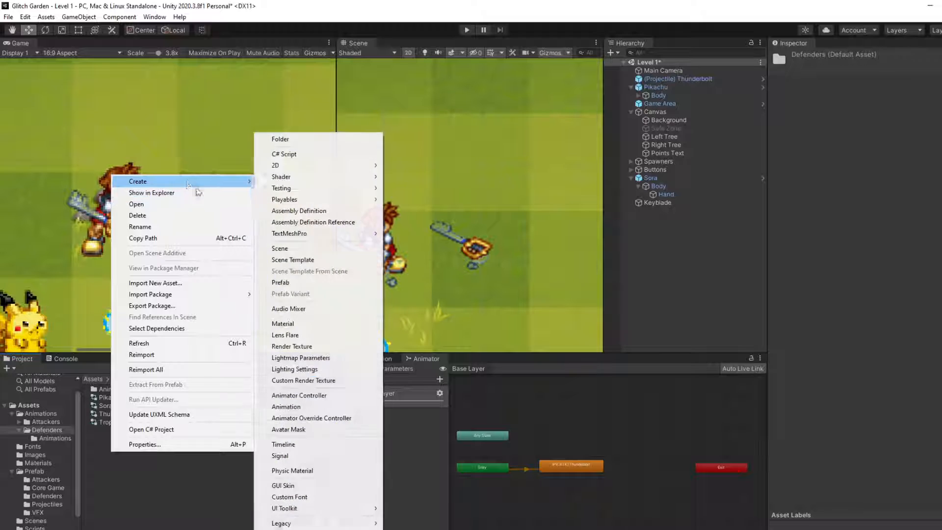
pyautogui.click(299, 407)
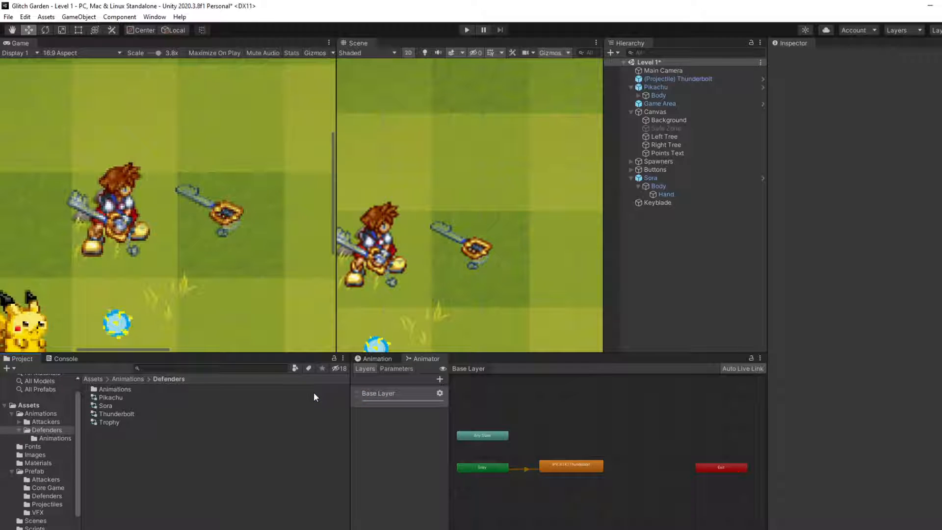
# Step: Create an Animator Controller named Keyblade in the Defenders animations folder
pyautogui.rightClick(219, 454)
pyautogui.moveTo(259, 183)
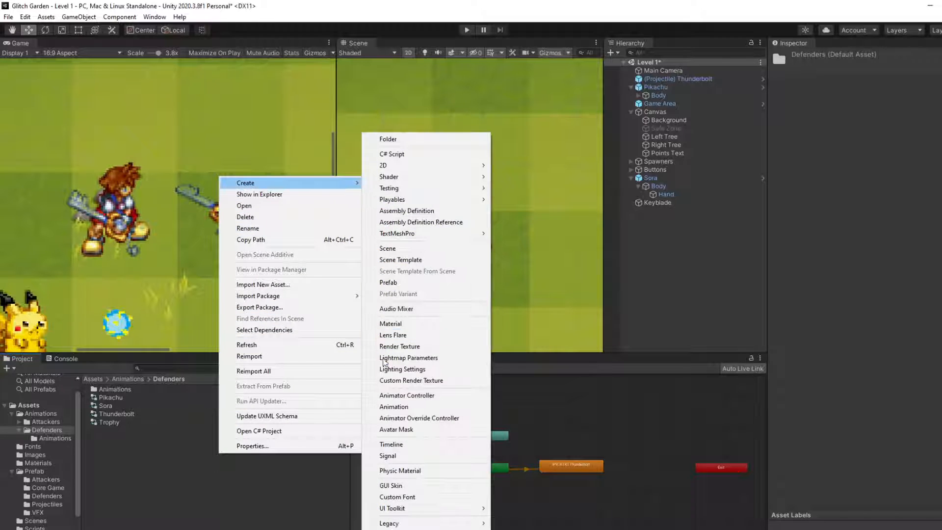
pyautogui.click(398, 396)
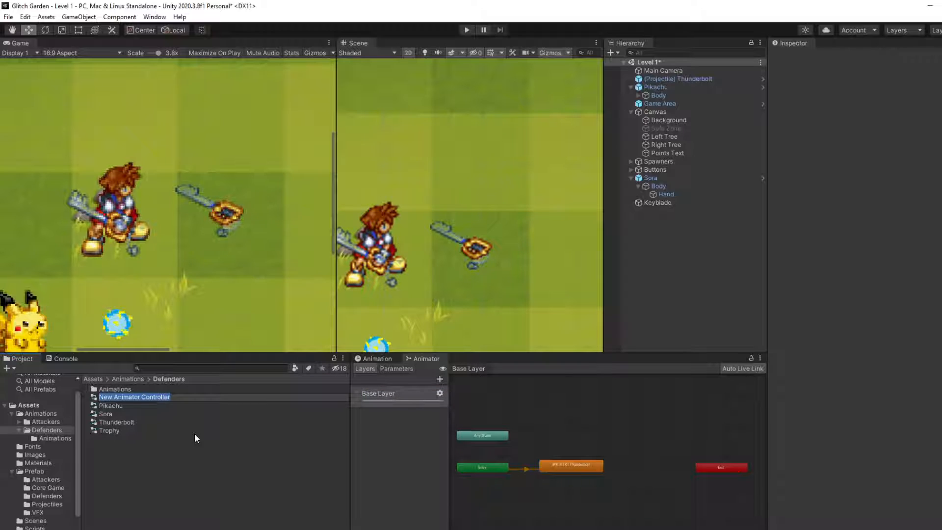
pyautogui.write('Keyblade')
pyautogui.press('Return')
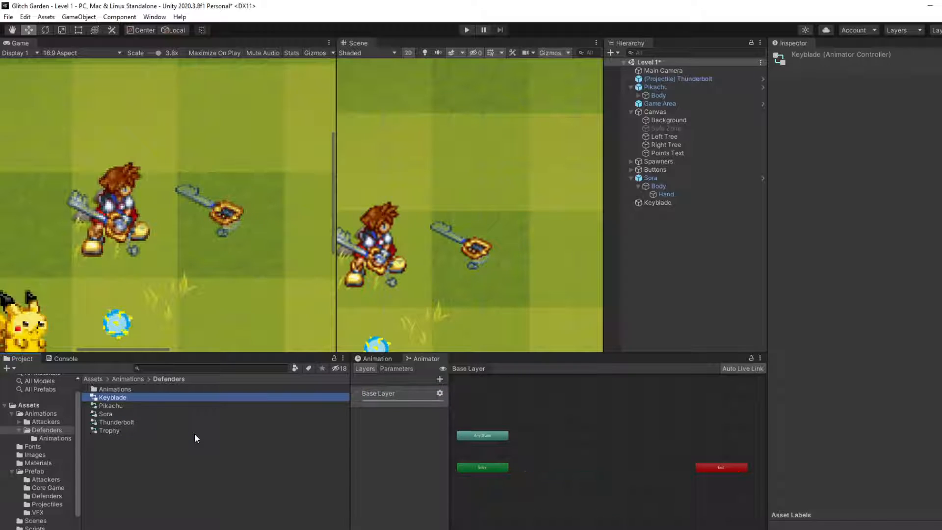
pyautogui.click(558, 457)
pyautogui.moveTo(559, 456); pyautogui.dragTo(567, 443, button='middle')
pyautogui.click(381, 359)
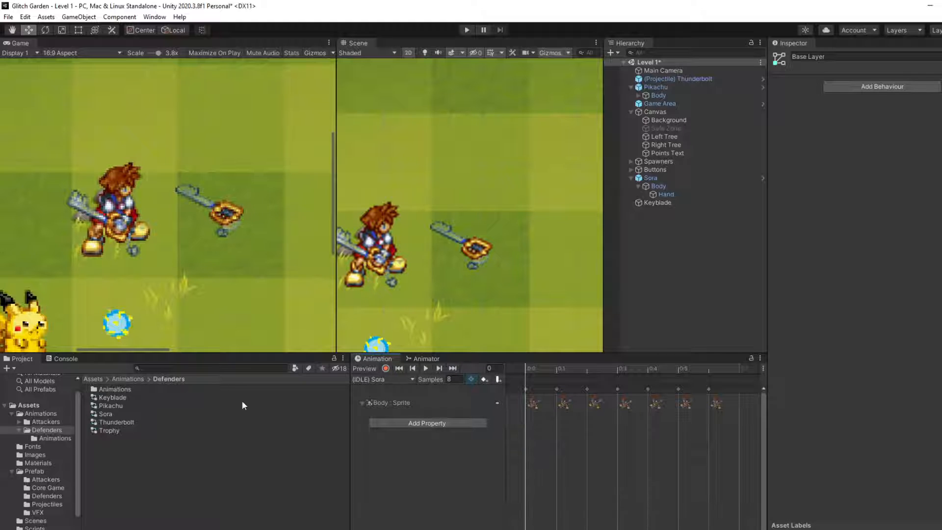
pyautogui.click(369, 379)
pyautogui.click(426, 358)
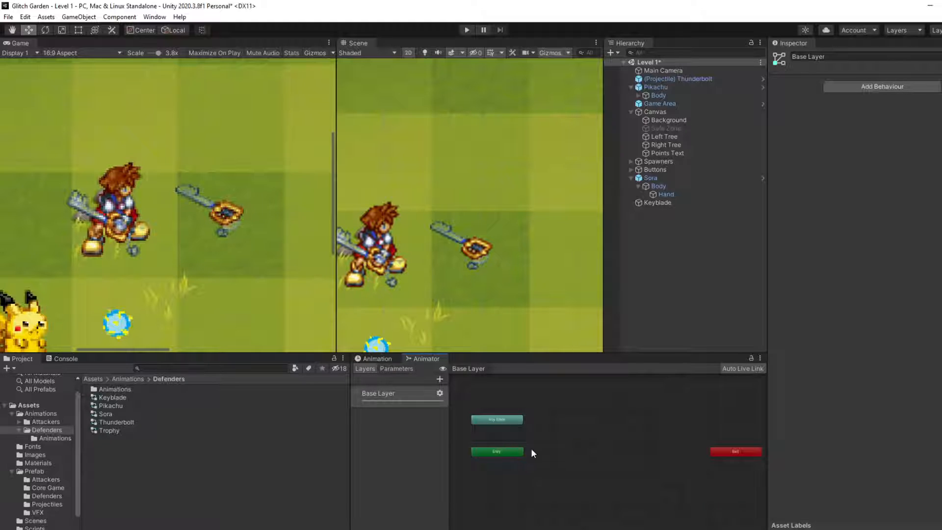
pyautogui.moveTo(532, 452); pyautogui.dragTo(518, 453, button='middle')
pyautogui.rightClick(518, 454)
pyautogui.click(192, 452)
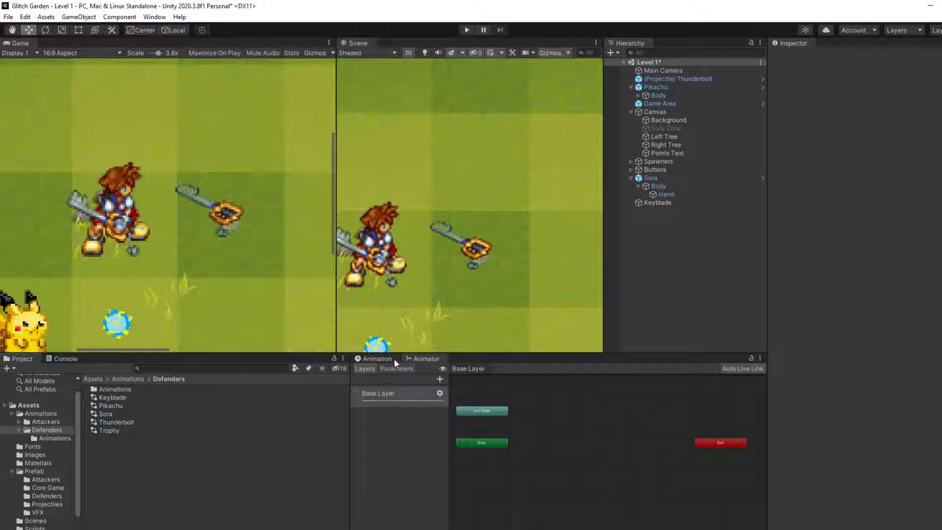
pyautogui.scroll(-5, 443, 275)
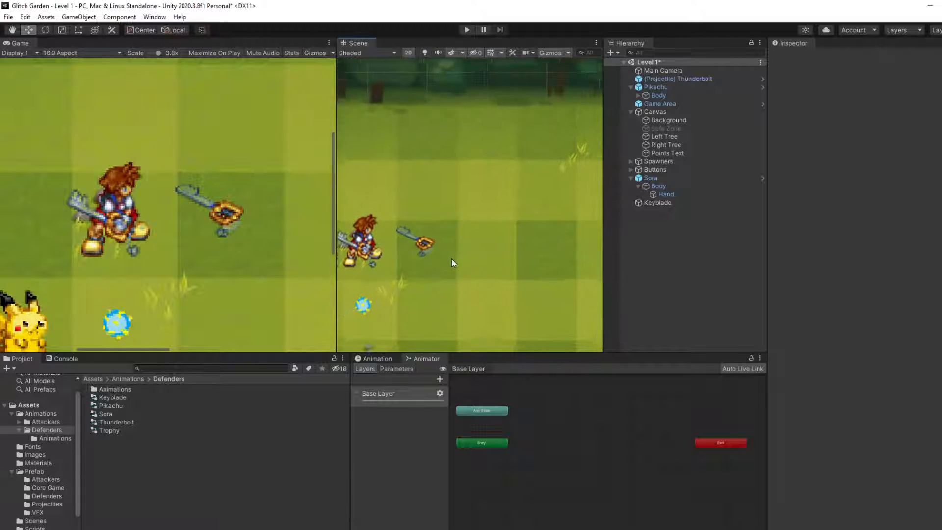
pyautogui.scroll(-3, 452, 259)
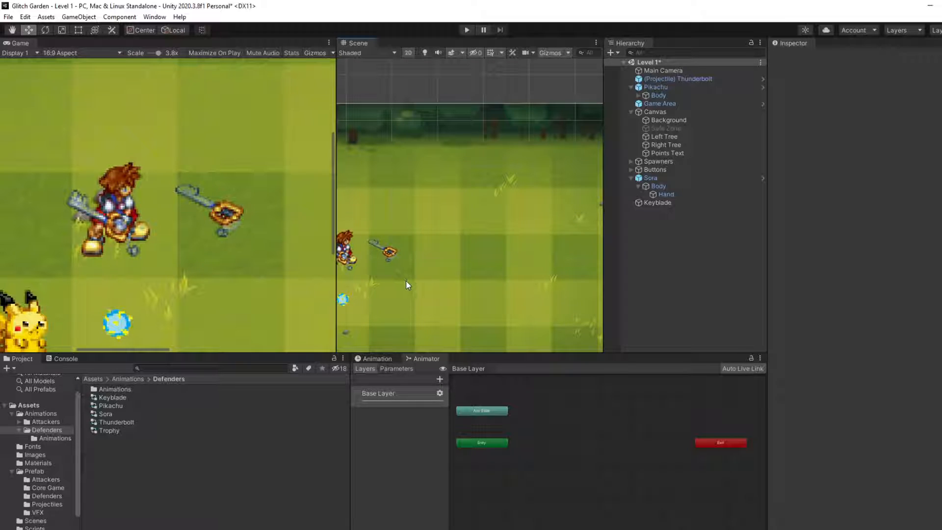
# Step: Create a new animation clip named keyblade in the Animations subfolder of Defenders
pyautogui.click(121, 428)
pyautogui.click(118, 397)
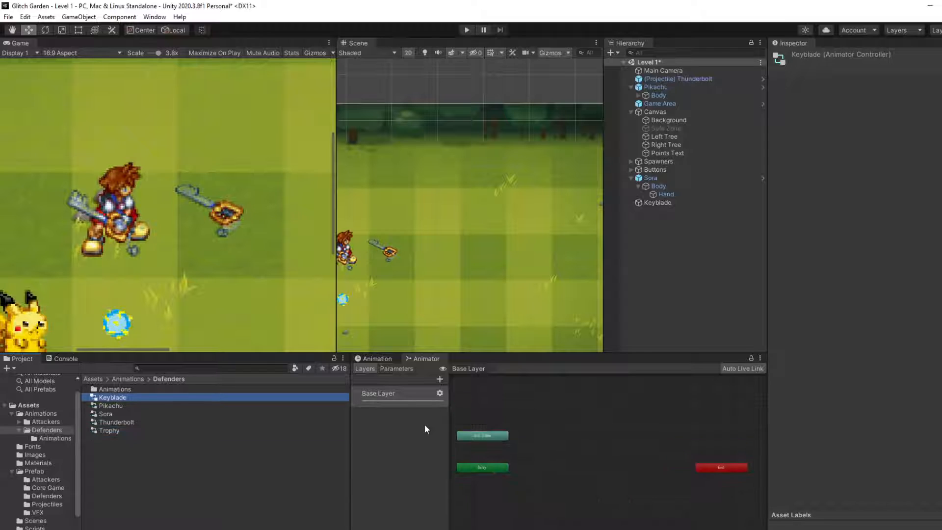
pyautogui.click(380, 360)
pyautogui.click(388, 379)
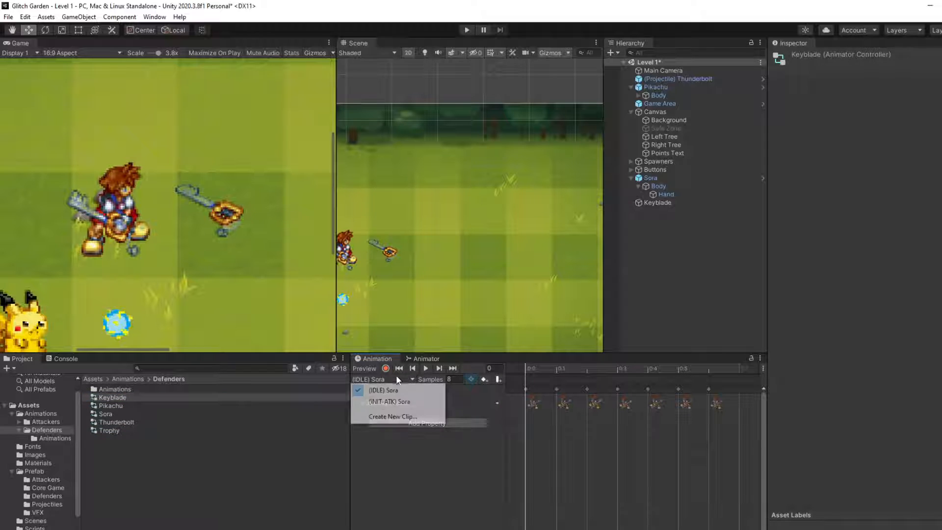
pyautogui.click(389, 417)
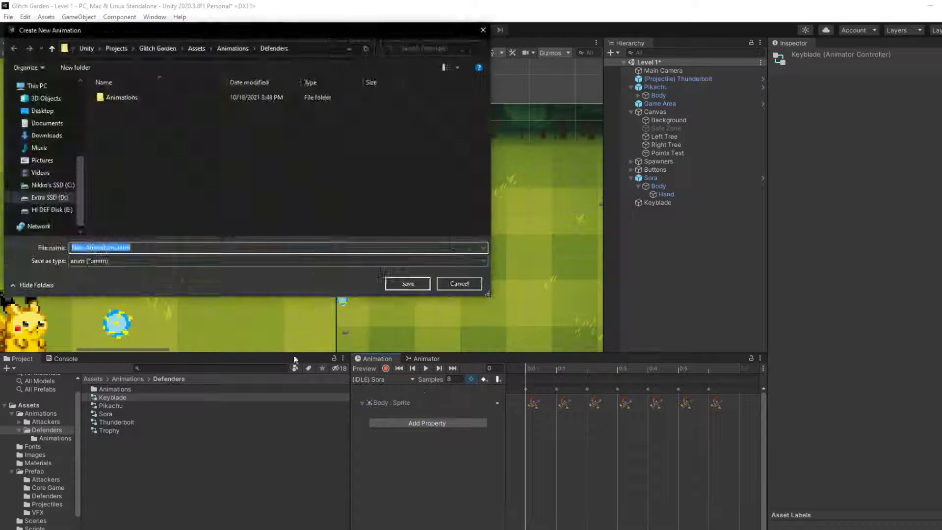
pyautogui.doubleClick(192, 99)
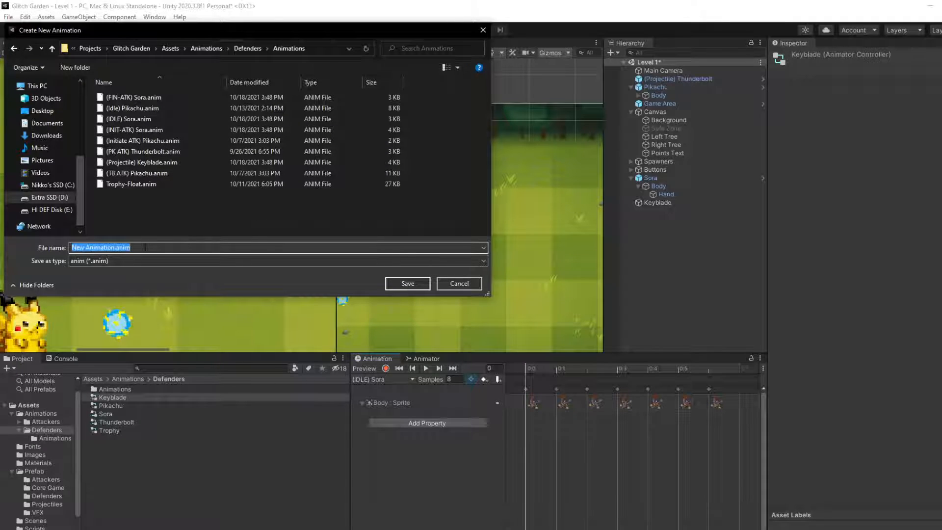
pyautogui.write('keybald')
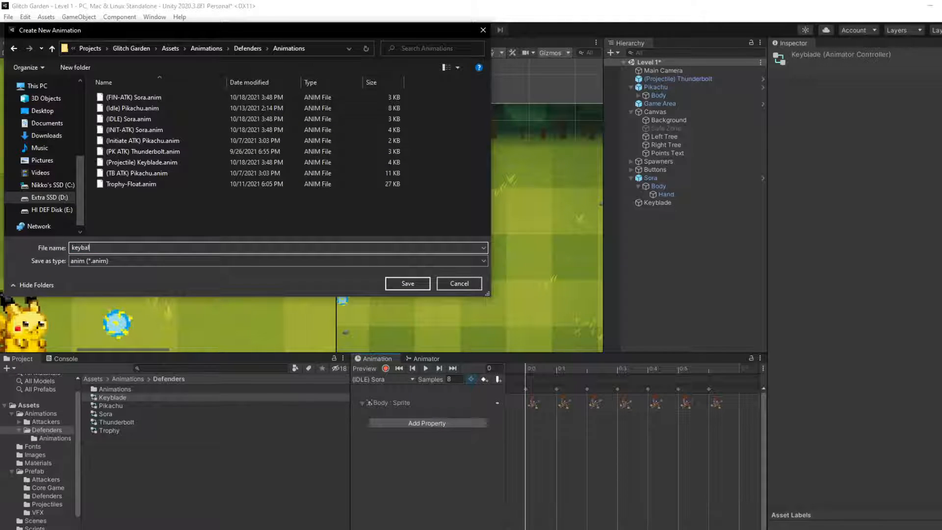
pyautogui.press('BackSpace')
pyautogui.press('BackSpace')
pyautogui.press('BackSpace')
pyautogui.write('lade')
pyautogui.press('Return')
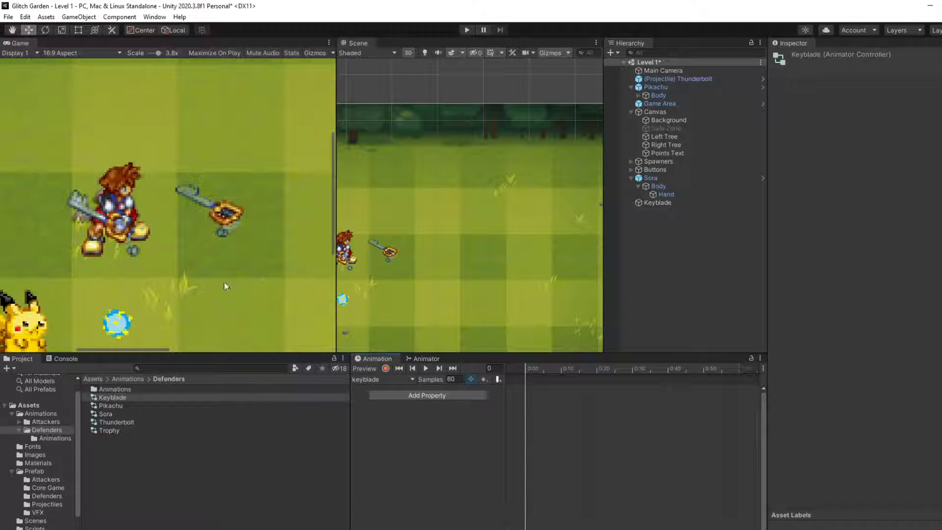
# Step: Set the keyblade clip's sample rate to 24 and look through its animatable properties, including those of Body
pyautogui.click(458, 380)
pyautogui.write('24')
pyautogui.click(441, 395)
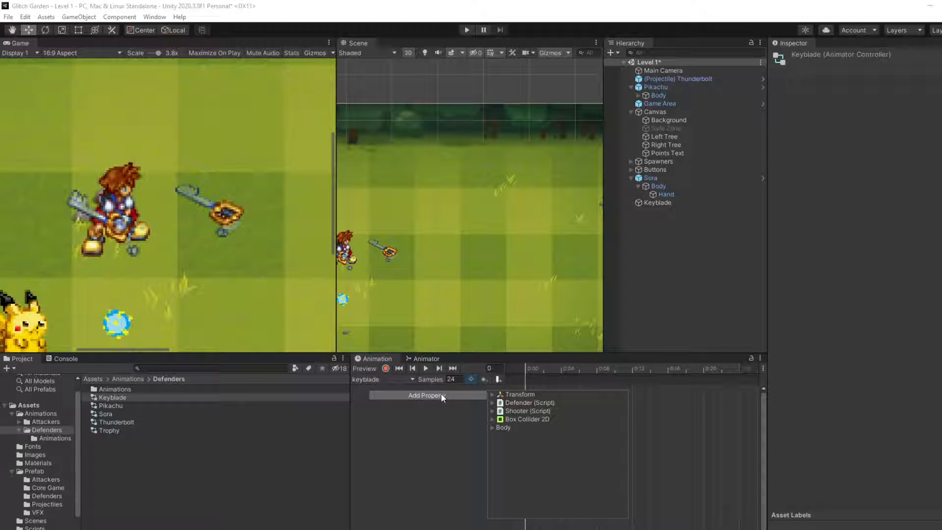
pyautogui.click(493, 428)
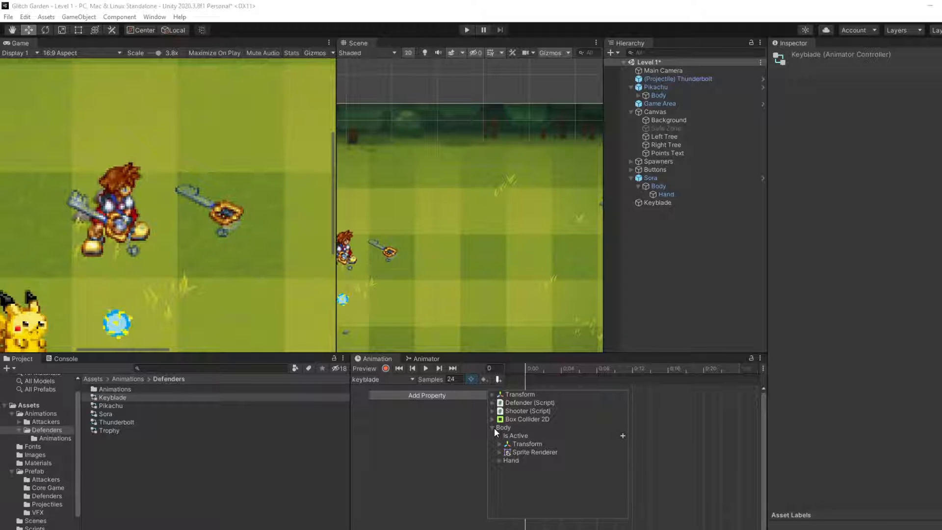
pyautogui.click(422, 437)
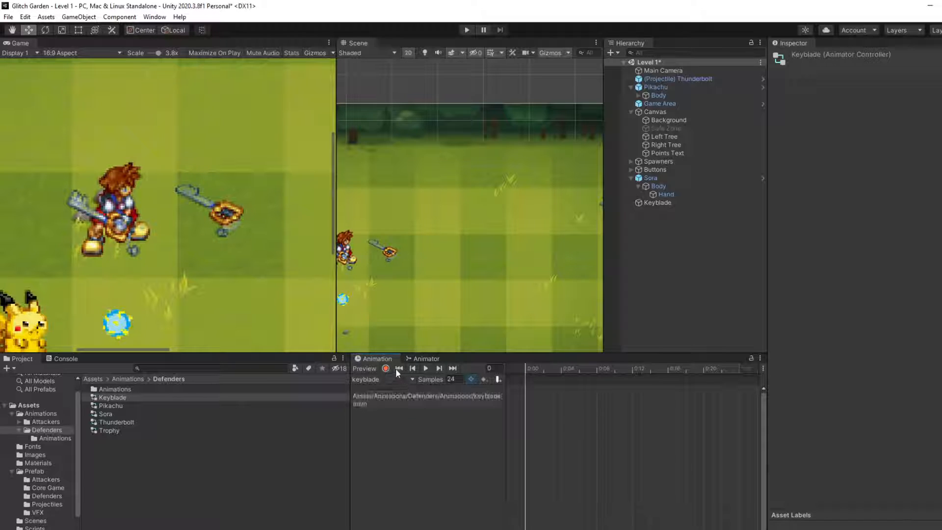
pyautogui.click(387, 380)
pyautogui.click(388, 413)
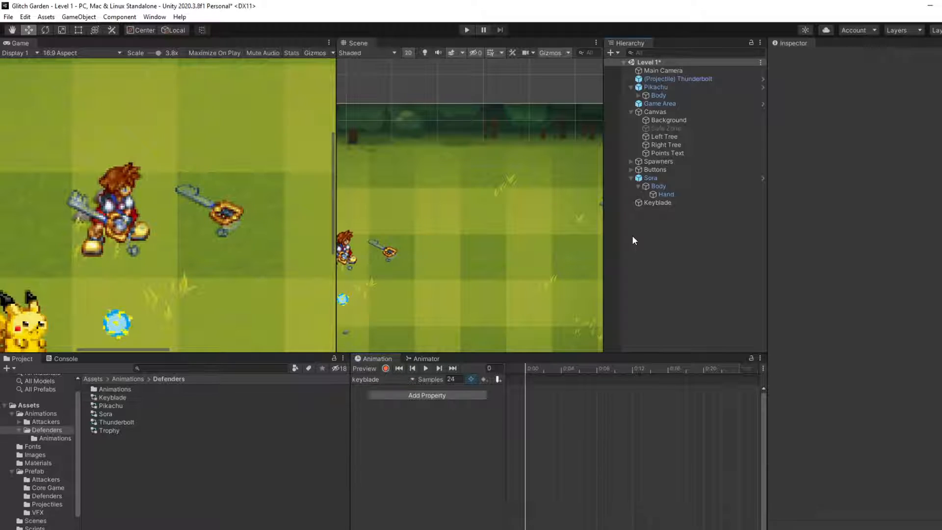
# Step: Create an animation clip for the Keyblade object, saving it over the existing keyblade.anim file
pyautogui.click(652, 203)
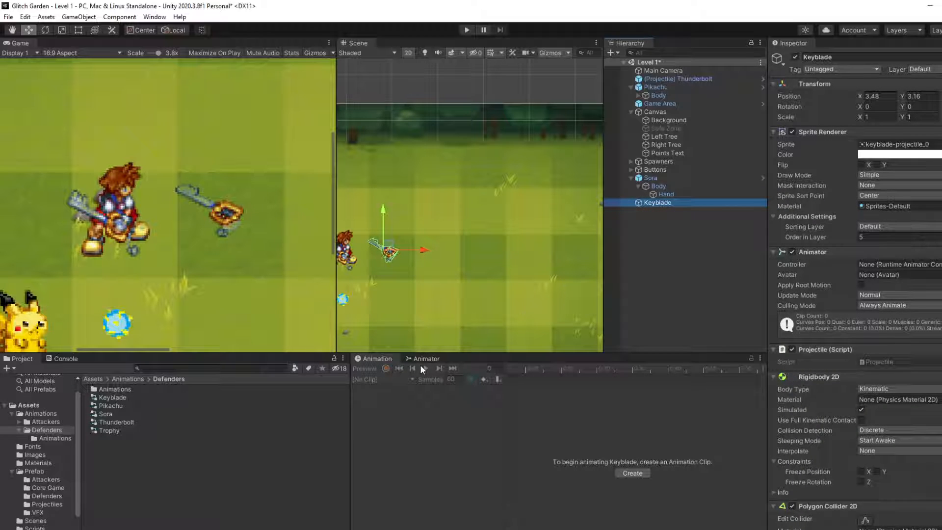
pyautogui.click(634, 475)
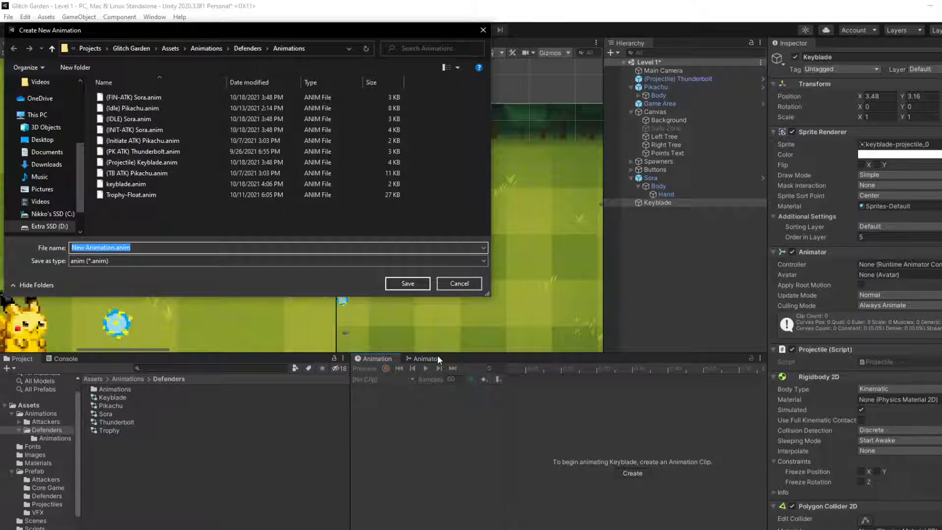
pyautogui.write('key')
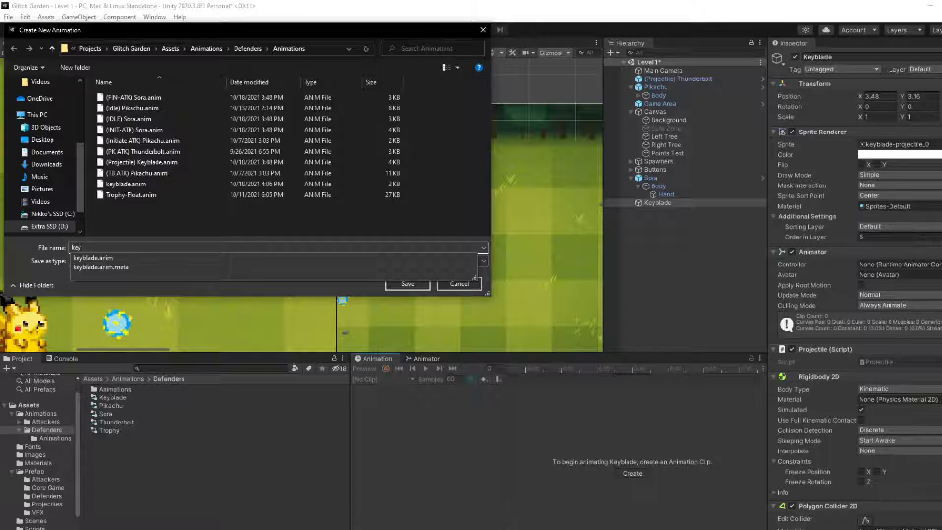
pyautogui.press('Down')
pyautogui.press('Return')
pyautogui.press('Left')
pyautogui.press('Return')
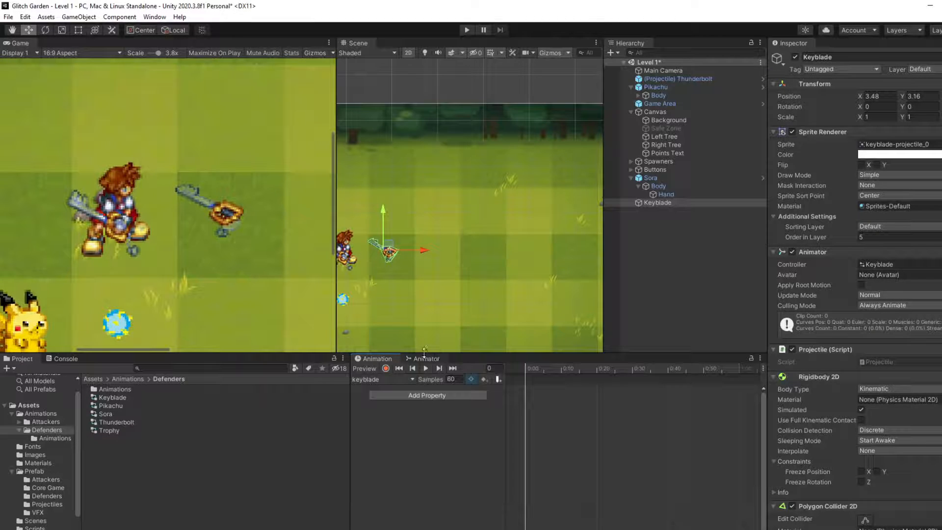
# Step: Add the Sprite Renderer's Sprite property to the keyblade clip
pyautogui.click(416, 395)
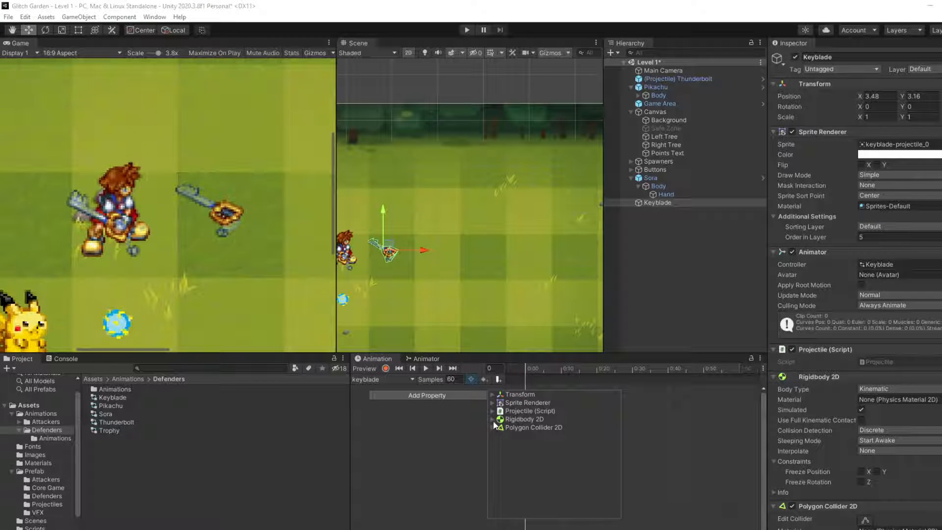
pyautogui.click(492, 402)
pyautogui.scroll(-4, 541, 462)
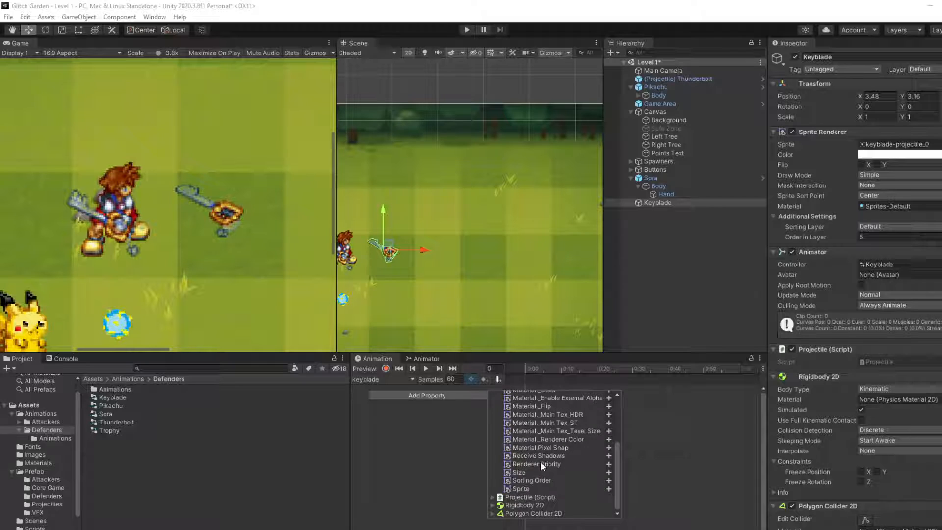
pyautogui.click(608, 489)
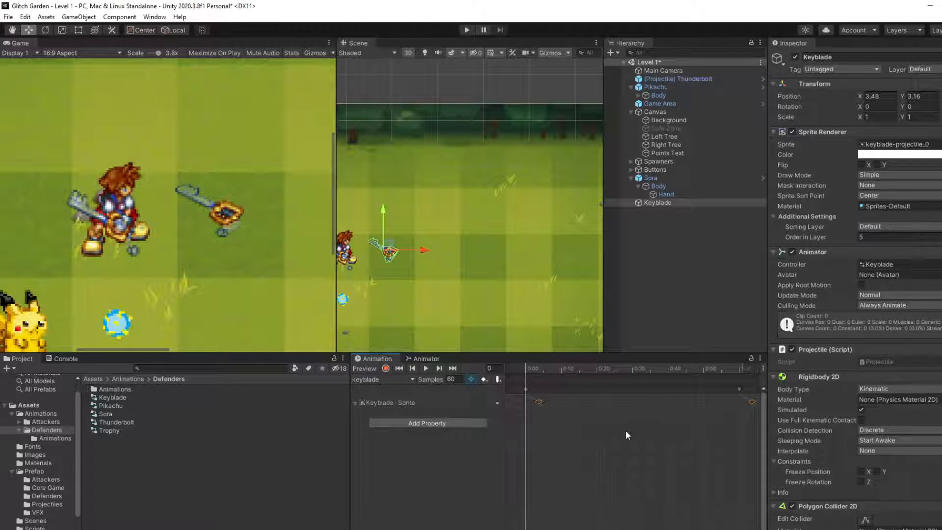
pyautogui.scroll(-3, 640, 428)
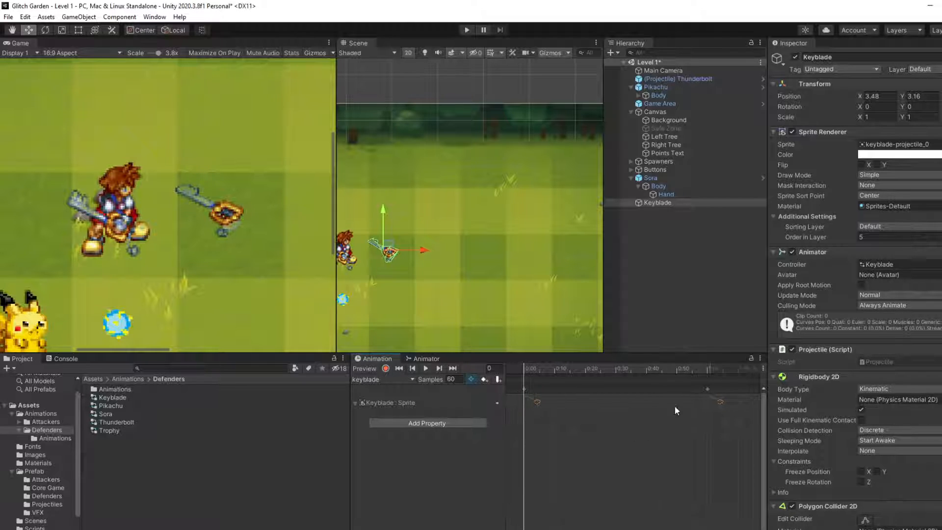
# Step: Try changing the Keyblade's rotation and scale with the clip's last keyframe selected, and undo the changes
pyautogui.click(708, 390)
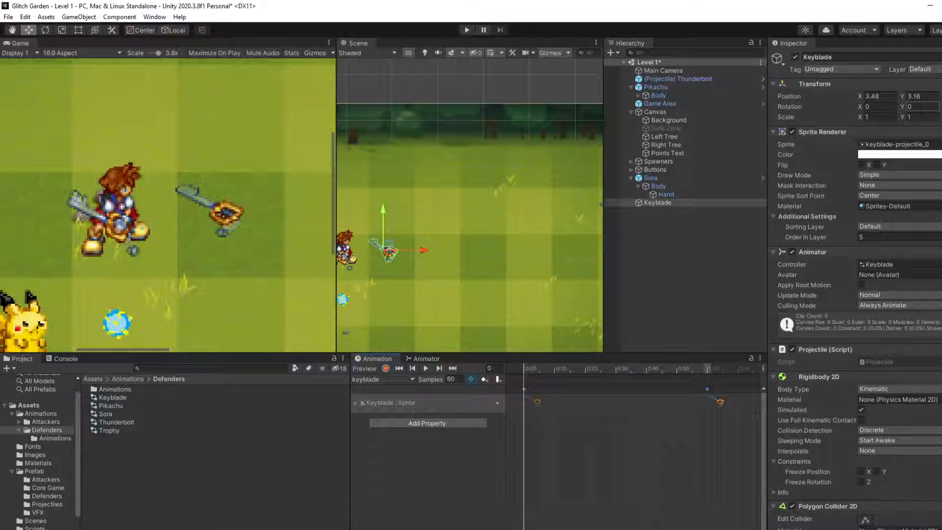
pyautogui.click(872, 107)
pyautogui.press('Tab')
pyautogui.write('0.97')
pyautogui.press('Return')
pyautogui.hotkey('ctrl', 'z')
pyautogui.hotkey('ctrl', 'z')
pyautogui.hotkey('ctrl', 'z')
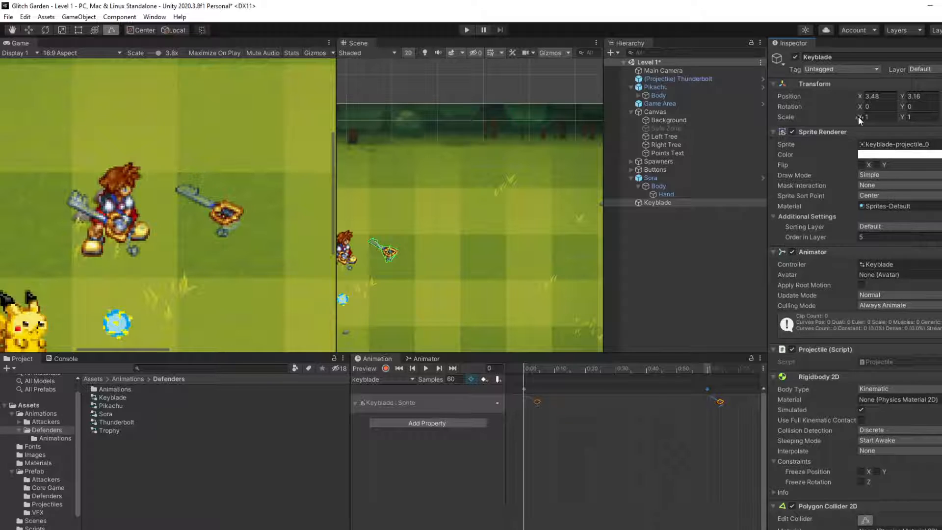
pyautogui.moveTo(860, 117); pyautogui.dragTo(896, 128)
pyautogui.hotkey('ctrl', 'z')
pyautogui.hotkey('ctrl', 'z')
# Step: Look at the scene in 3D, try shifting the Keyblade's Z position, and reset it to 0
pyautogui.click(413, 54)
pyautogui.moveTo(510, 179); pyautogui.dragTo(583, 167, button='middle')
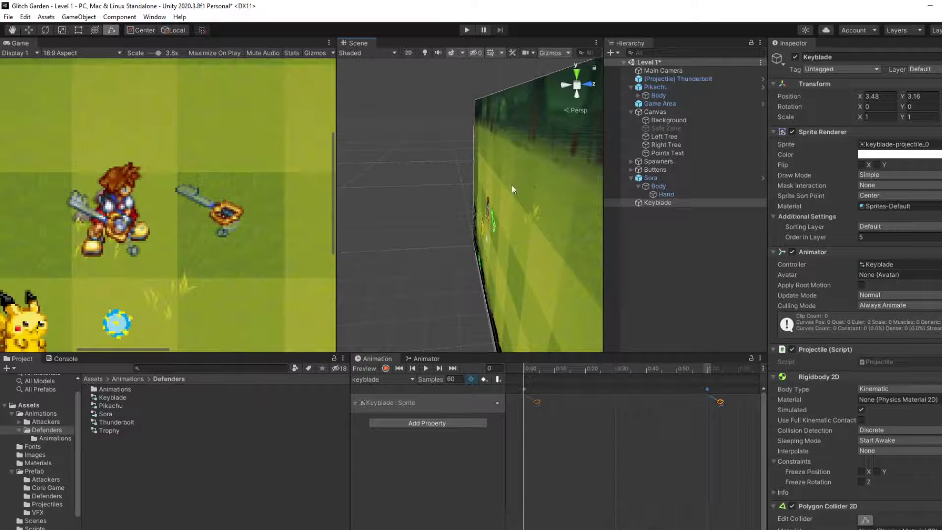
pyautogui.click(941, 119)
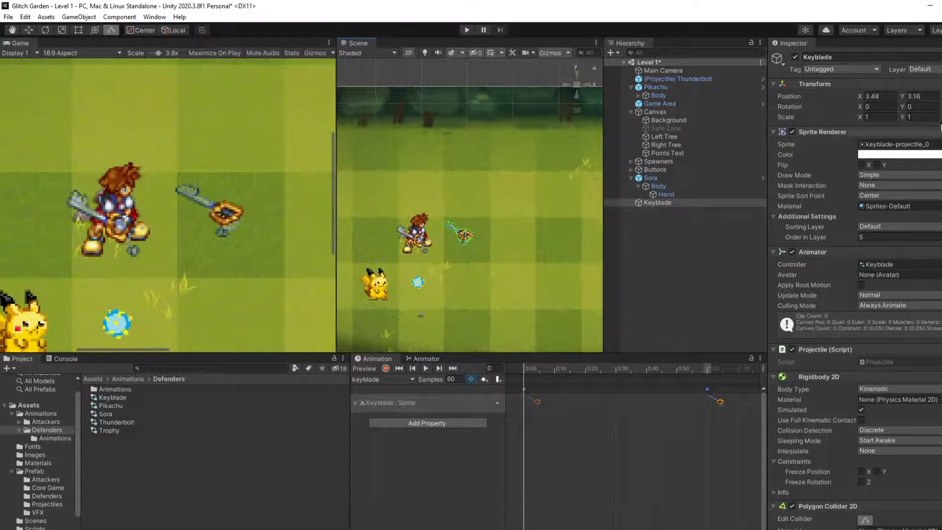
pyautogui.scroll(3, 412, 230)
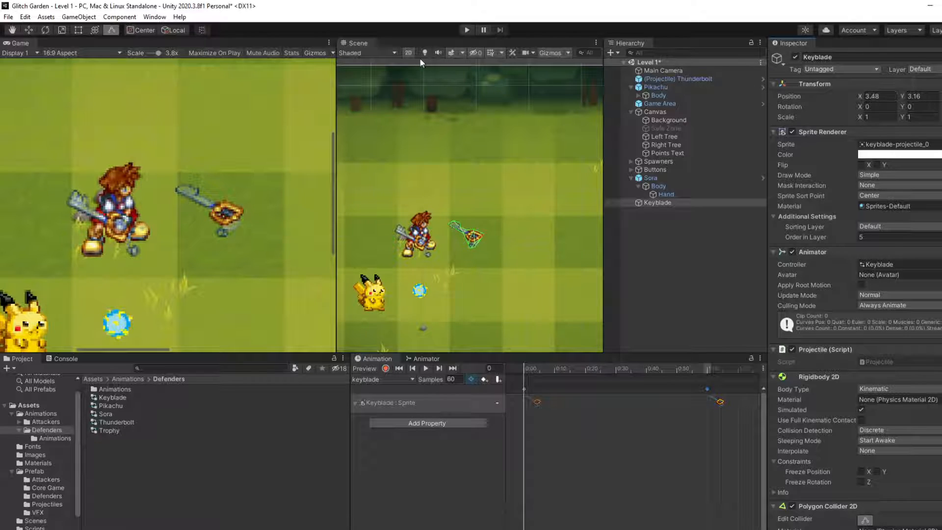
pyautogui.click(408, 52)
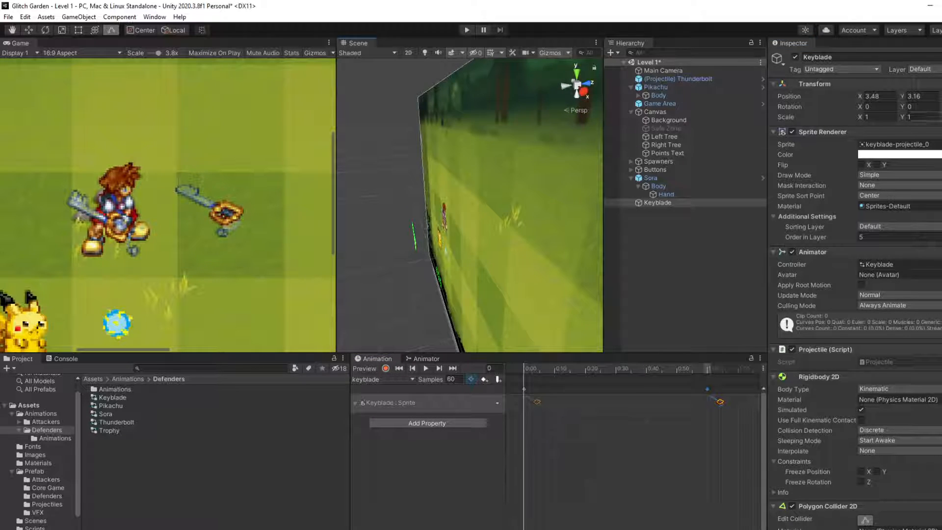
pyautogui.moveTo(941, 98)
pyautogui.mouseDown()
pyautogui.moveTo(920, 99)
pyautogui.moveTo(941, 98)
pyautogui.mouseUp()
pyautogui.write('0')
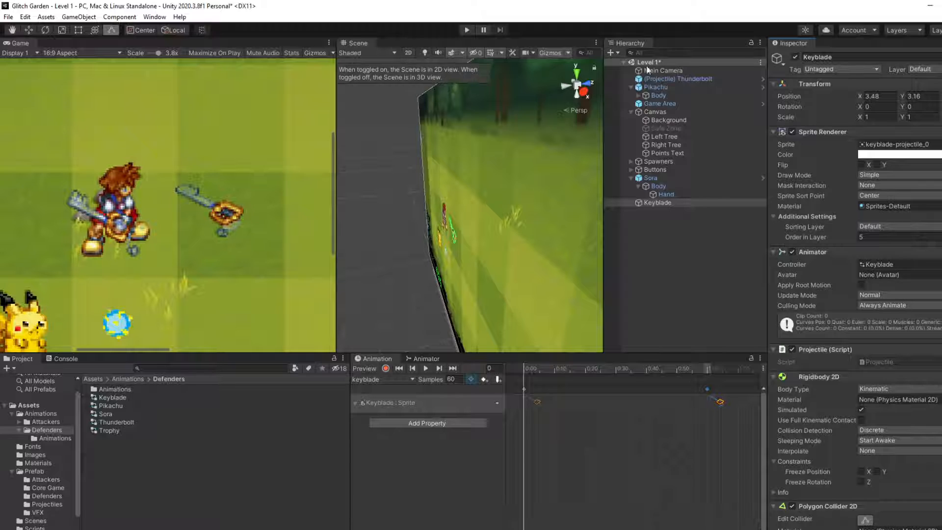
# Step: Try out the Keyblade's Y position, X position and X rotation, restoring Y to 3.16 and undoing the X move
pyautogui.moveTo(902, 97)
pyautogui.mouseDown()
pyautogui.moveTo(941, 97)
pyautogui.moveTo(894, 100)
pyautogui.mouseUp()
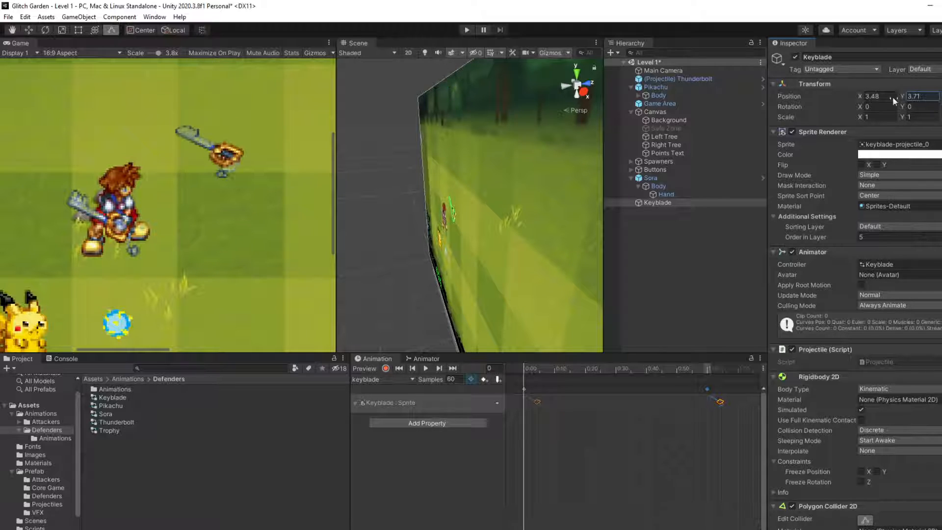
pyautogui.click(408, 52)
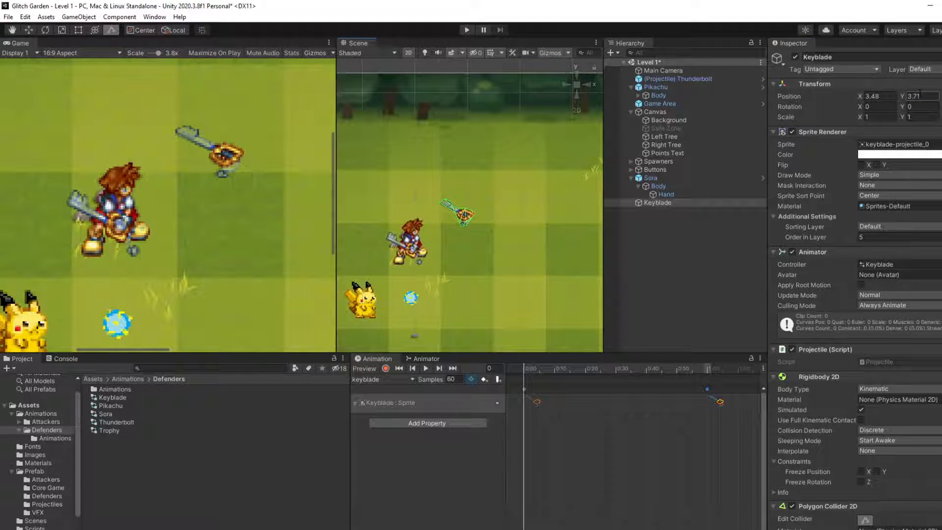
pyautogui.write('3.16')
pyautogui.press('Return')
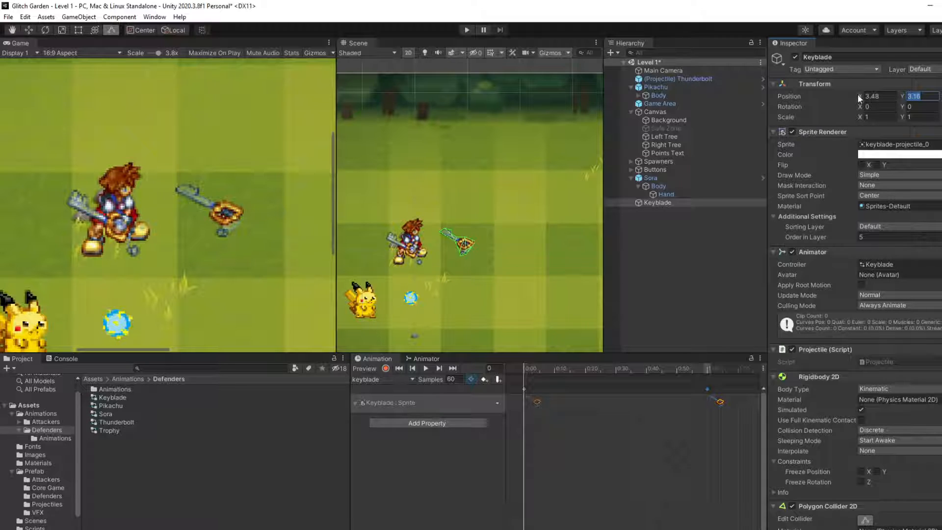
pyautogui.moveTo(859, 99); pyautogui.dragTo(883, 100)
pyautogui.hotkey('ctrl', 'z')
pyautogui.click(863, 106)
pyautogui.moveTo(853, 109); pyautogui.dragTo(394, 268)
# Step: Preview the Keyblade's clip and record a rotation keyframe for it at frame 8
pyautogui.click(674, 203)
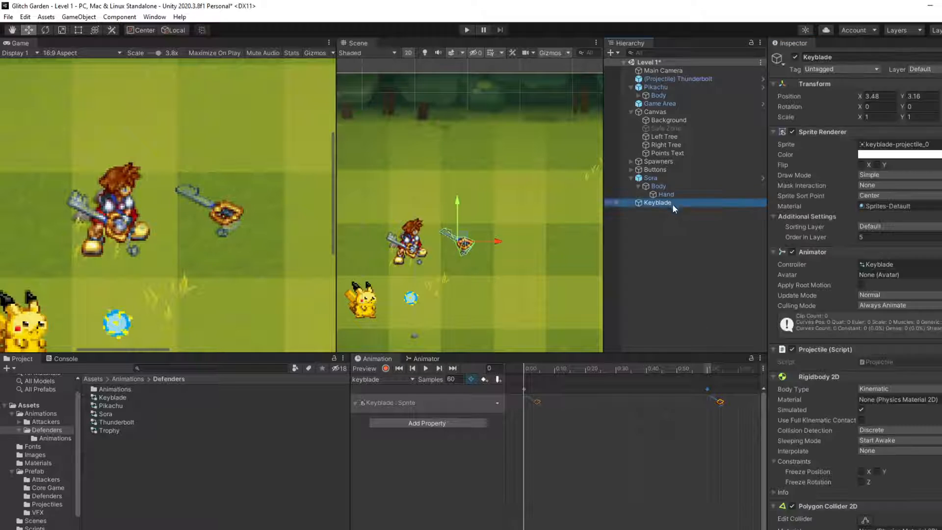
pyautogui.click(422, 368)
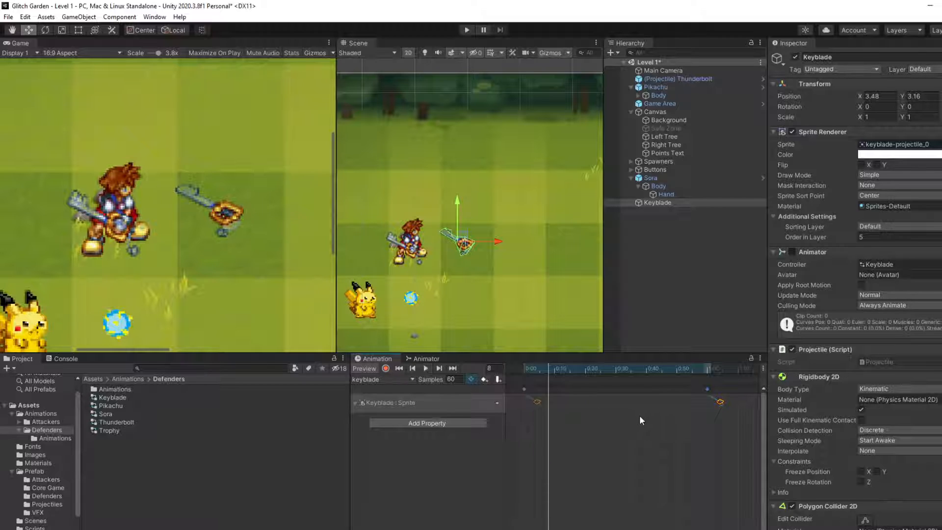
pyautogui.click(523, 389)
pyautogui.click(386, 368)
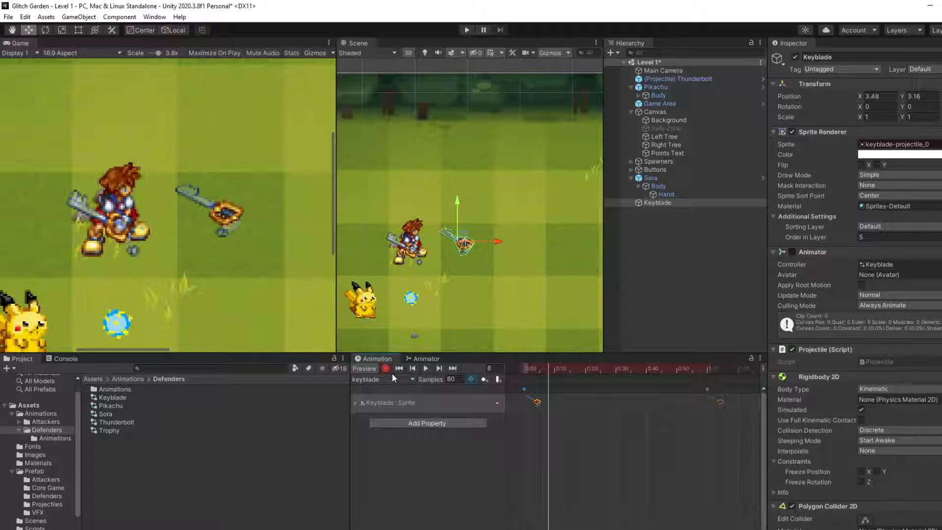
pyautogui.click(386, 368)
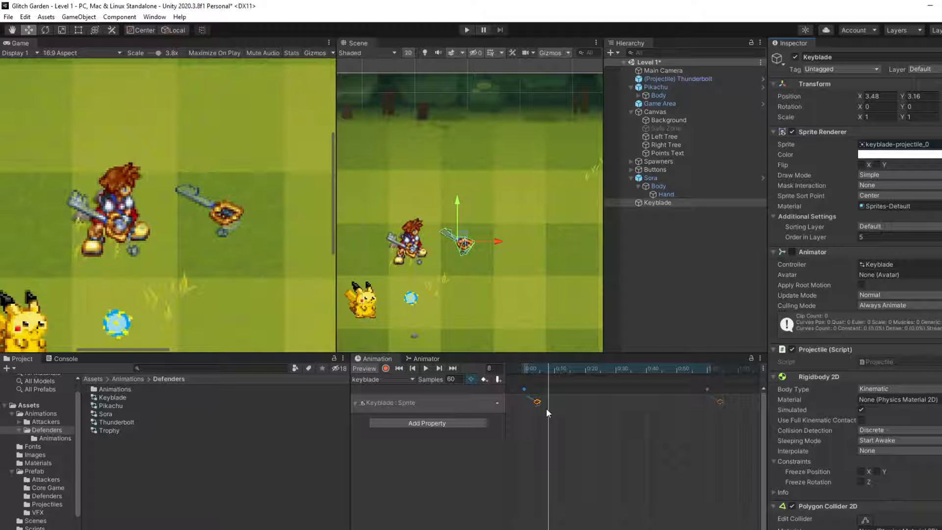
pyautogui.click(386, 369)
pyautogui.click(707, 390)
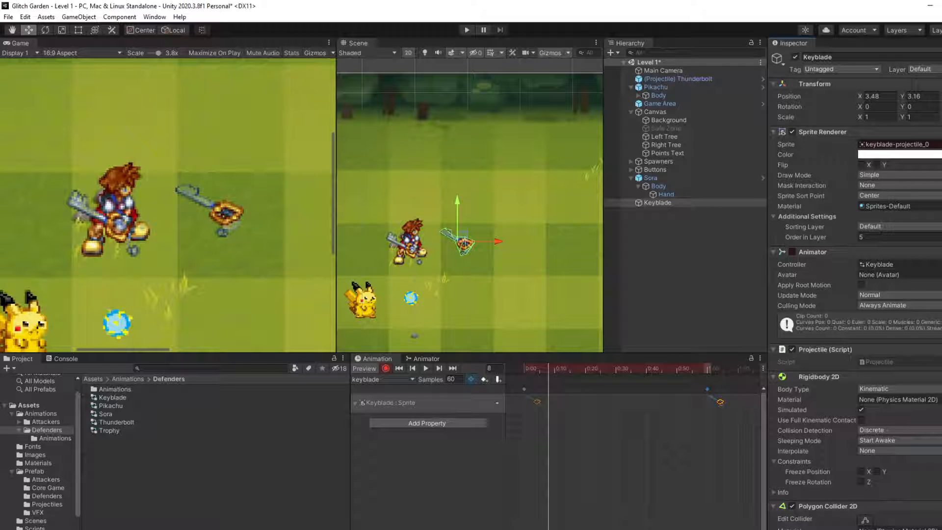
pyautogui.moveTo(941, 106); pyautogui.dragTo(941, 107)
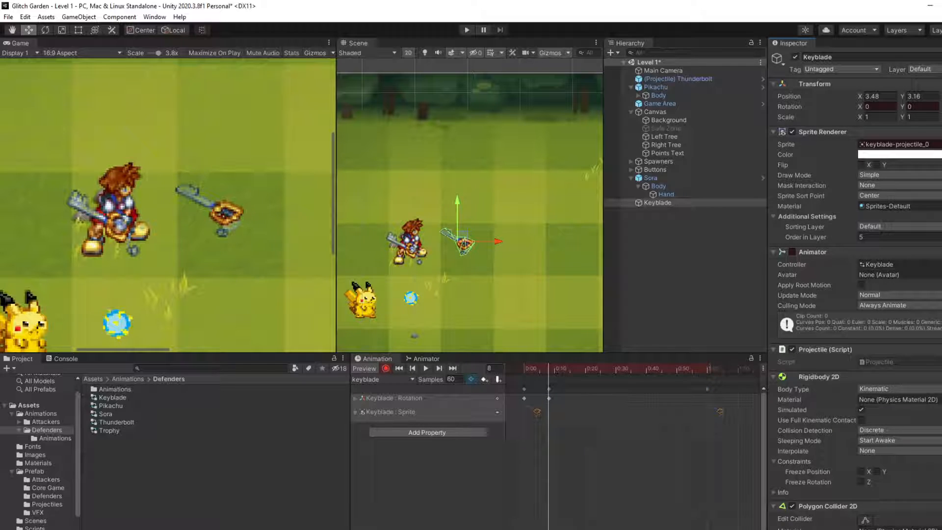
# Step: Play the clip briefly and key the Keyblade's Z rotation at -180 on frame 17
pyautogui.click(426, 369)
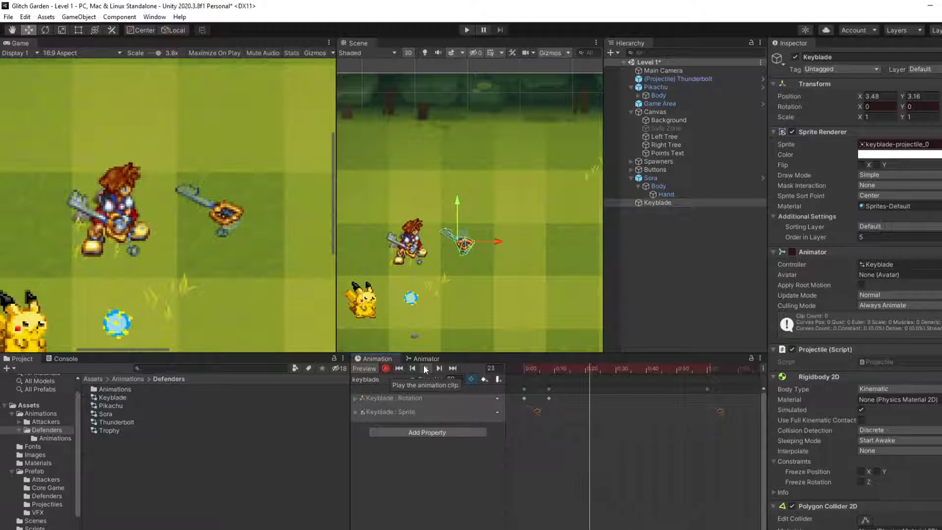
pyautogui.click(425, 368)
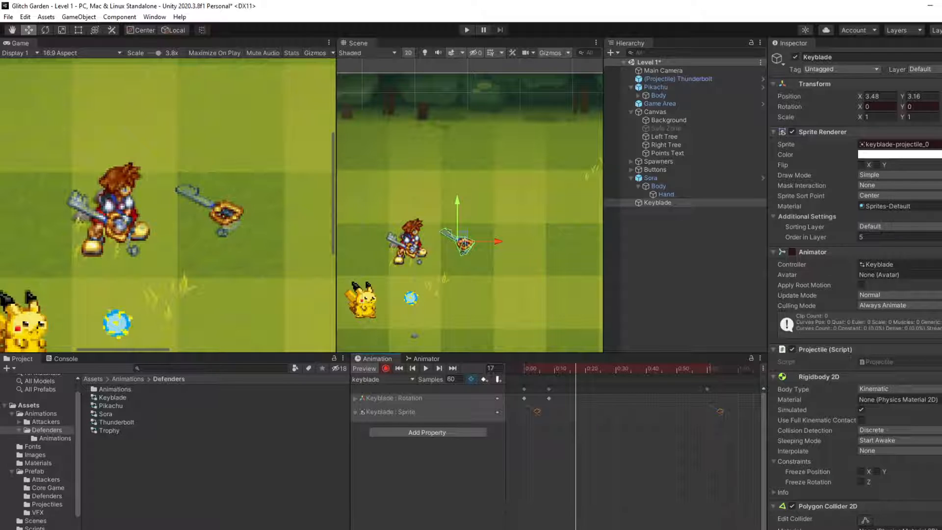
pyautogui.write('-180')
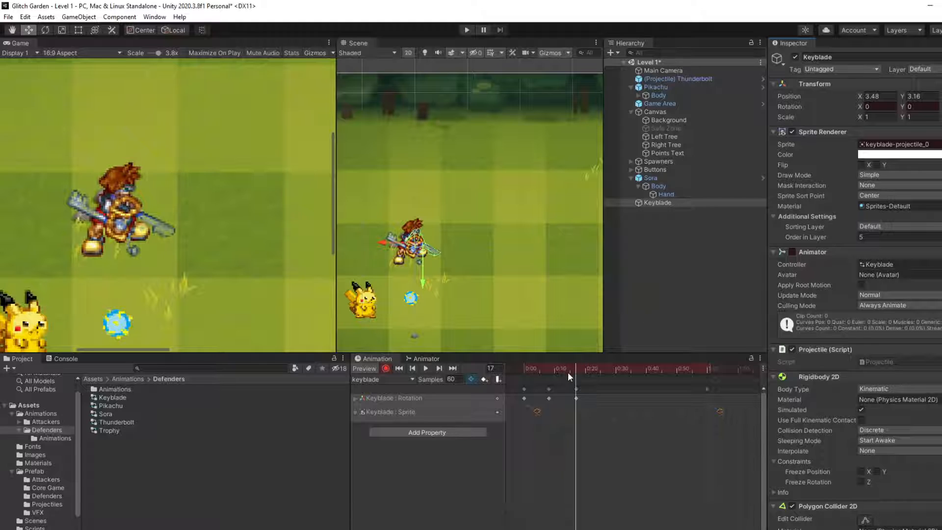
# Step: Preview the rotation animation and key the Keyblade's X position at 4 on frame 26
pyautogui.click(421, 369)
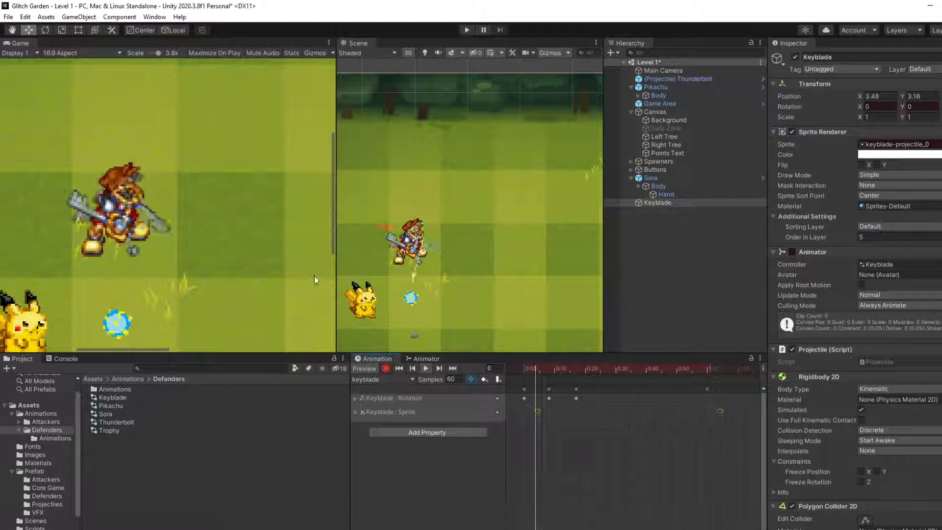
pyautogui.scroll(-3, 245, 271)
pyautogui.scroll(-5, 245, 271)
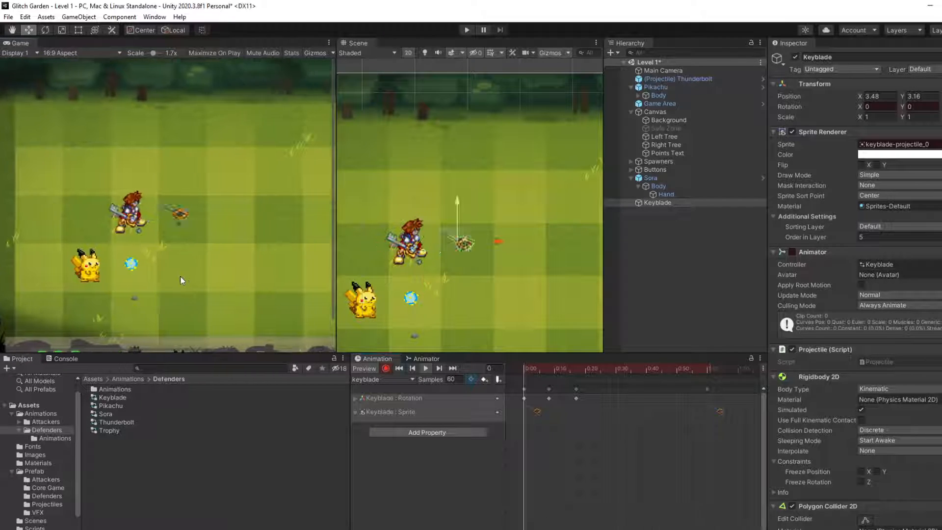
pyautogui.moveTo(163, 277); pyautogui.dragTo(159, 275, button='middle')
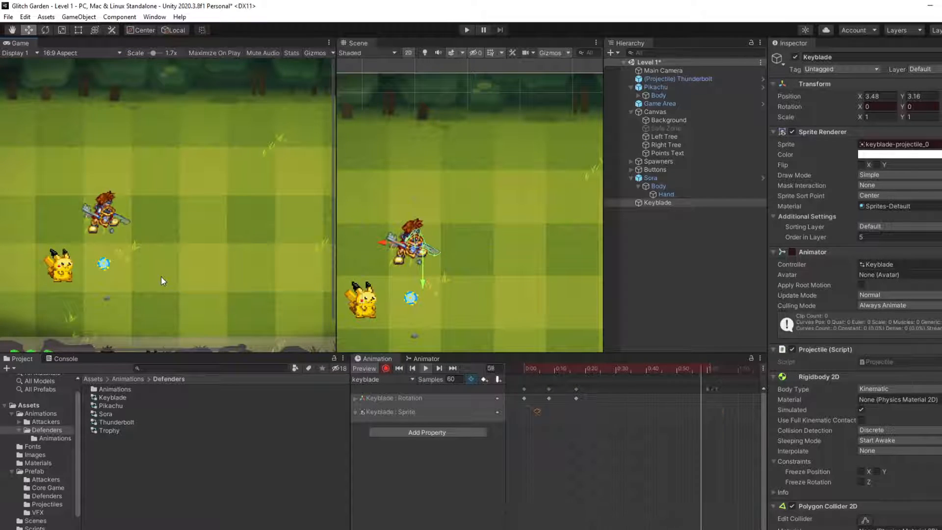
pyautogui.click(422, 369)
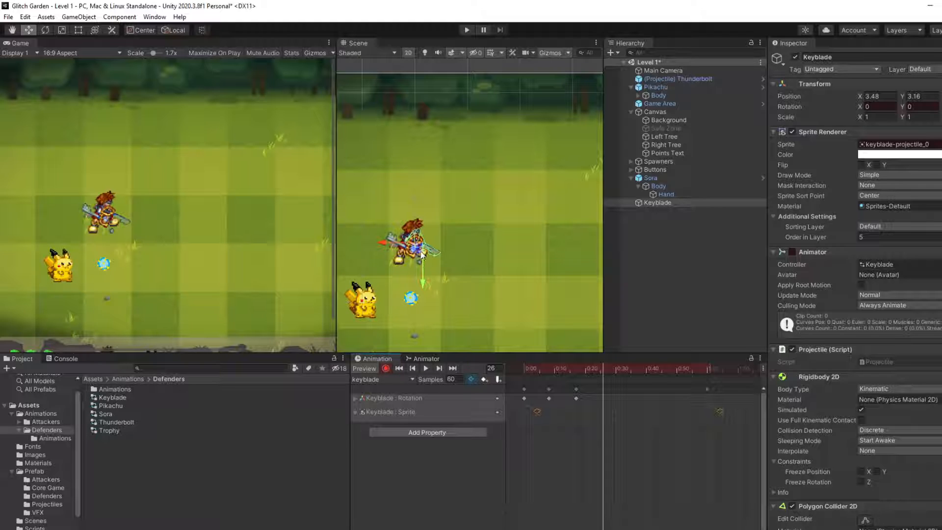
pyautogui.scroll(-2, 415, 245)
pyautogui.moveTo(383, 243); pyautogui.dragTo(407, 242)
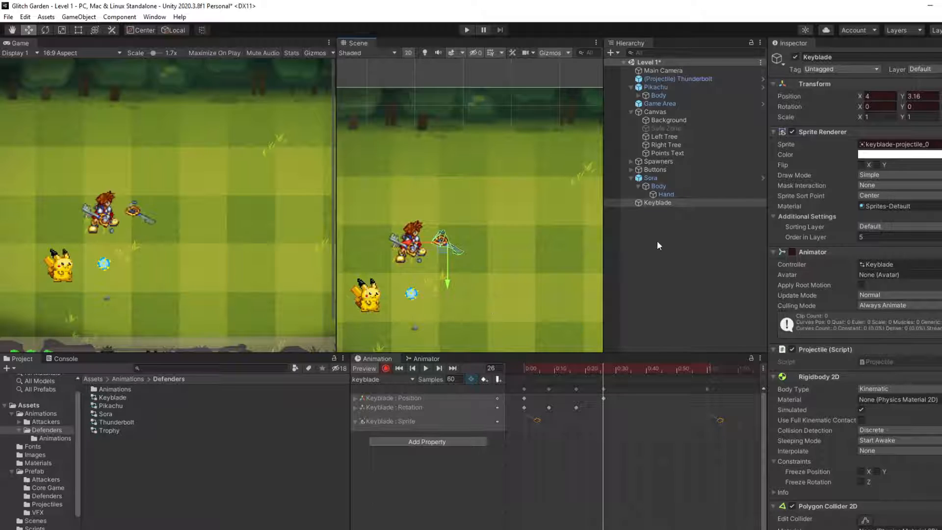
# Step: Try removing the keyblade state from the Keyblade's Animator and undo the deletion
pyautogui.click(418, 359)
pyautogui.click(524, 424)
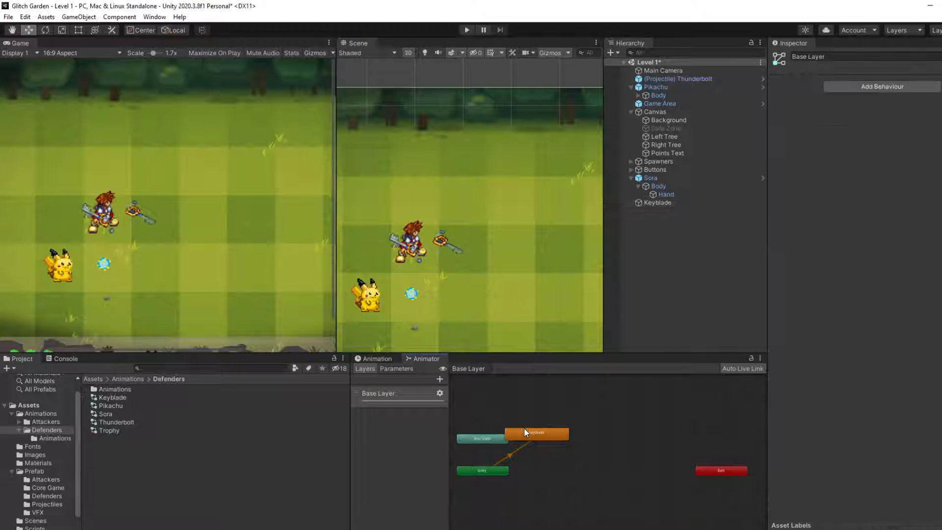
pyautogui.click(524, 434)
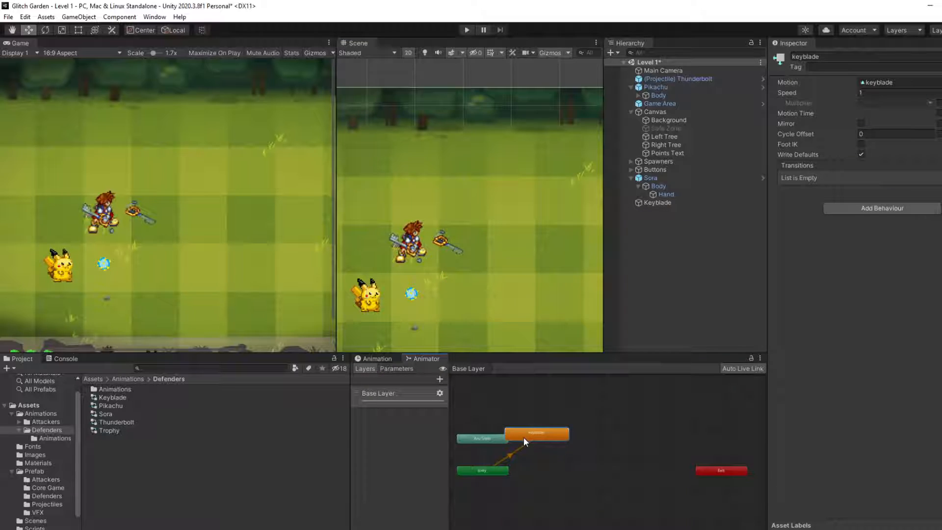
pyautogui.press('Delete')
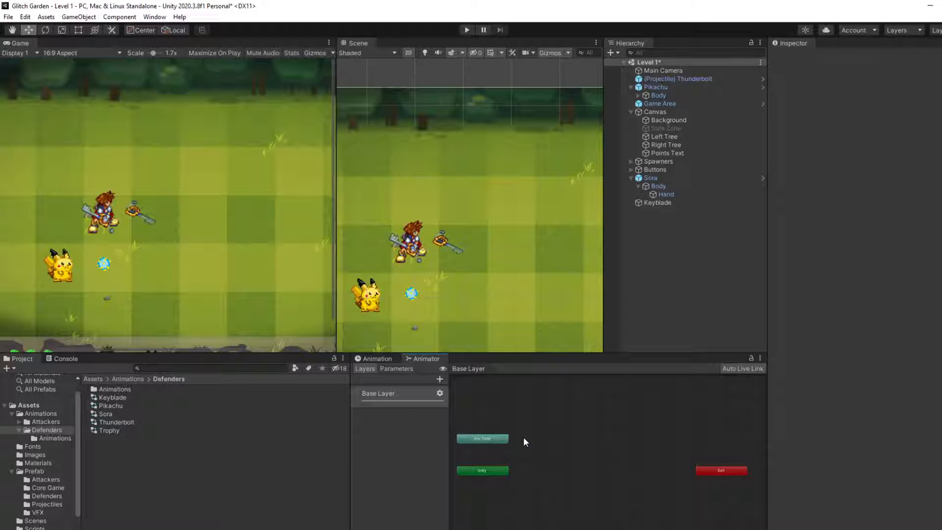
pyautogui.click(668, 202)
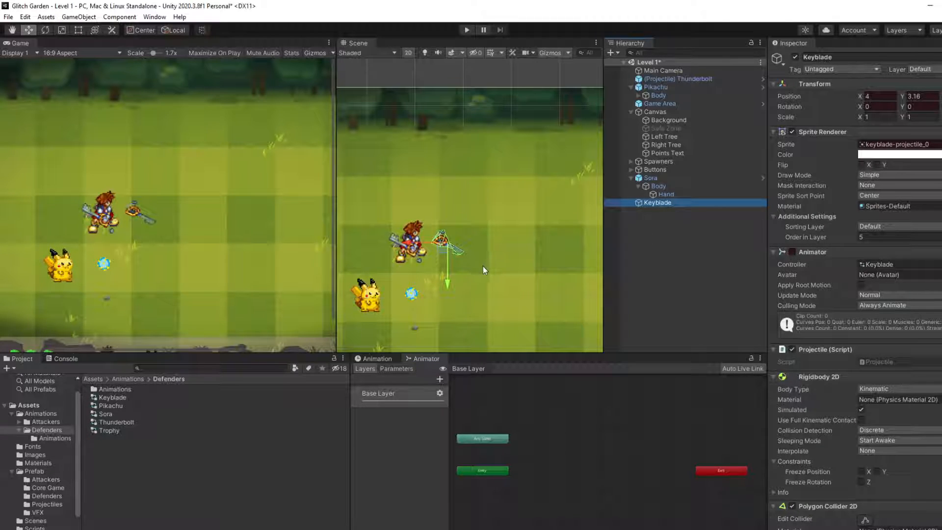
pyautogui.hotkey('ctrl', 'z')
pyautogui.hotkey('ctrl', 'z')
# Step: Delete the keyblade state from the Base Layer of the Keyblade's Animator Controller
pyautogui.click(721, 200)
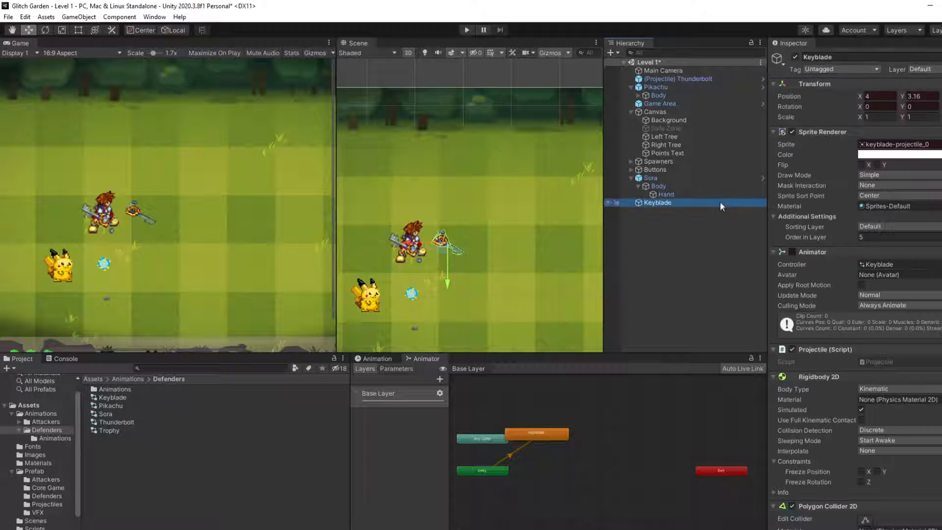
pyautogui.click(546, 433)
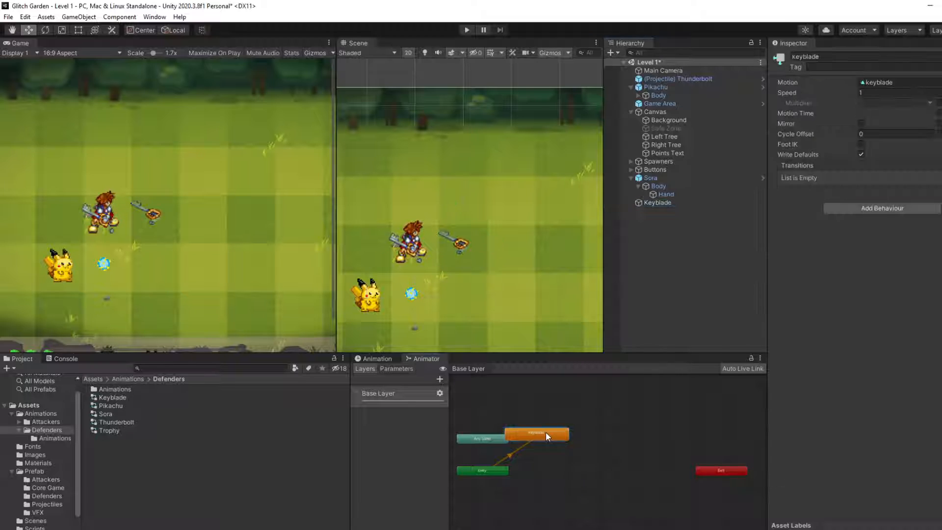
pyautogui.press('Delete')
pyautogui.moveTo(426, 346); pyautogui.dragTo(443, 328, button='middle')
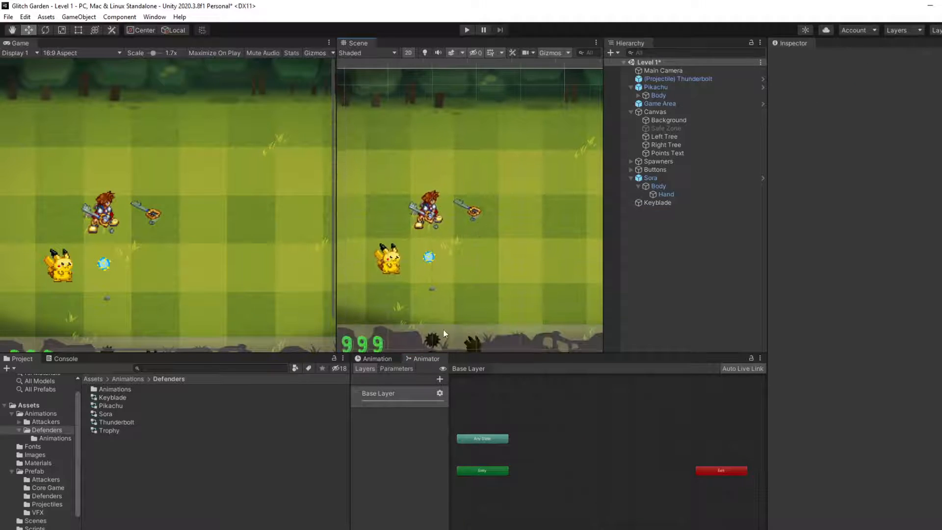
# Step: Add the (Projectile) Keyblade clip from Defenders/Animations as the default state in the Keyblade controller's Base Layer
pyautogui.doubleClick(125, 389)
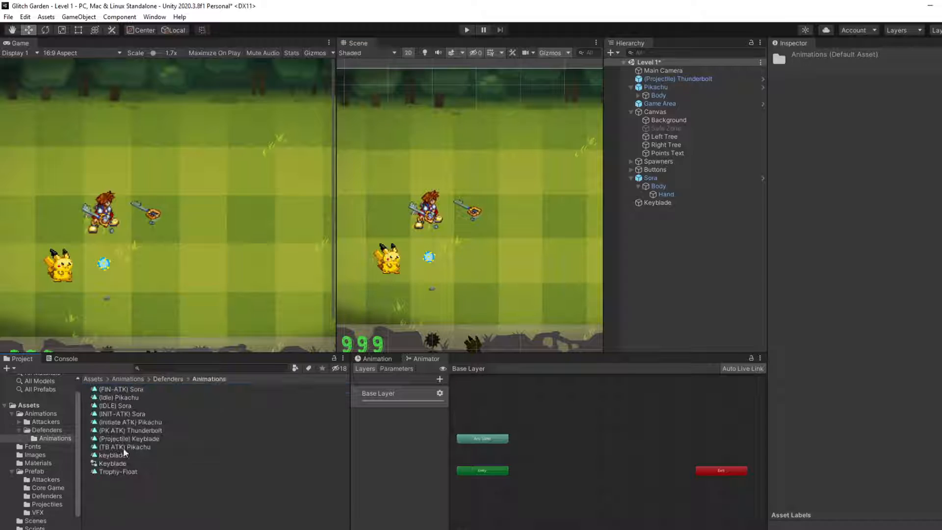
pyautogui.moveTo(112, 440); pyautogui.dragTo(535, 498)
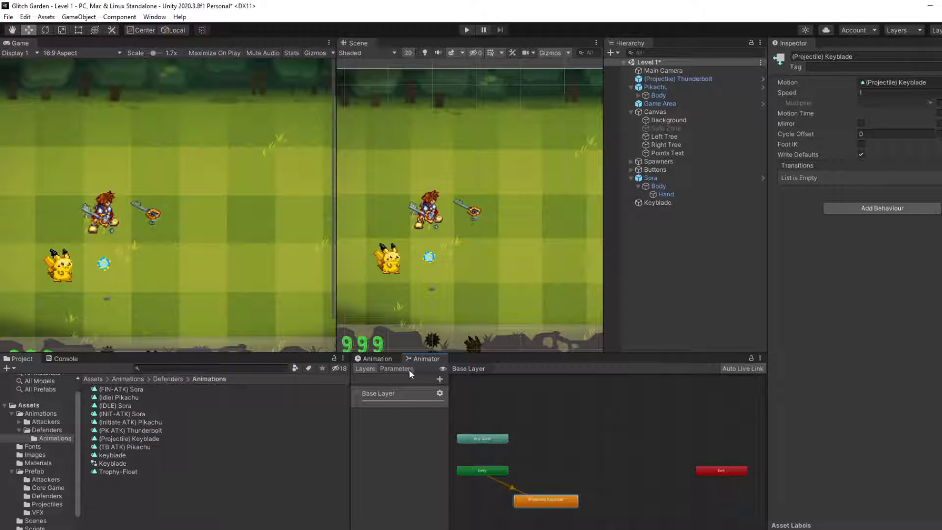
# Step: Play the (Projectile) Keyblade clip on the Keyblade object and examine the spinning sprite against its collider outline up close
pyautogui.click(660, 203)
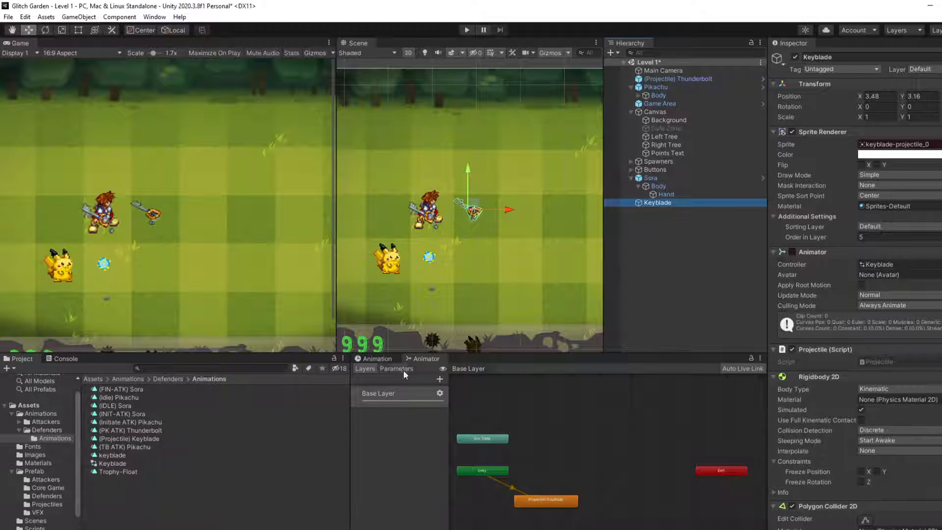
pyautogui.click(377, 359)
pyautogui.click(425, 368)
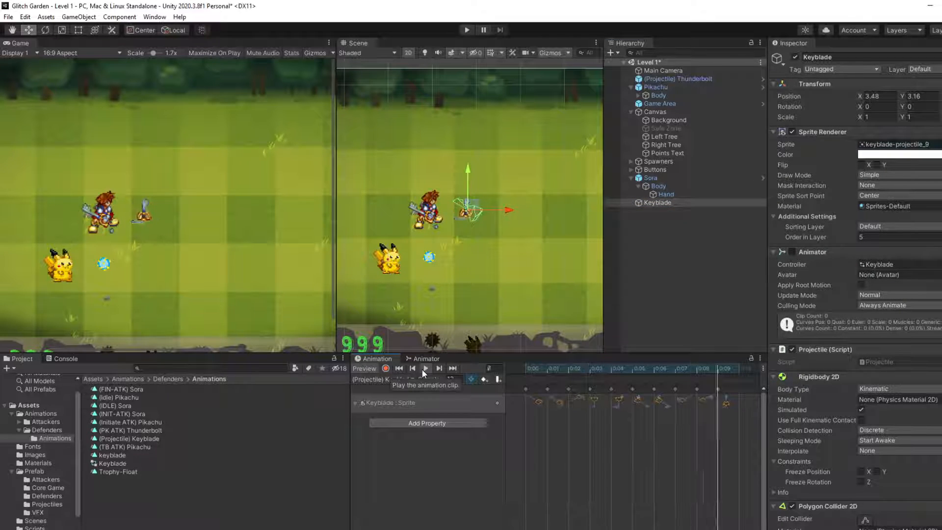
pyautogui.scroll(4, 464, 188)
pyautogui.scroll(3, 488, 228)
pyautogui.moveTo(472, 240); pyautogui.dragTo(477, 240, button='middle')
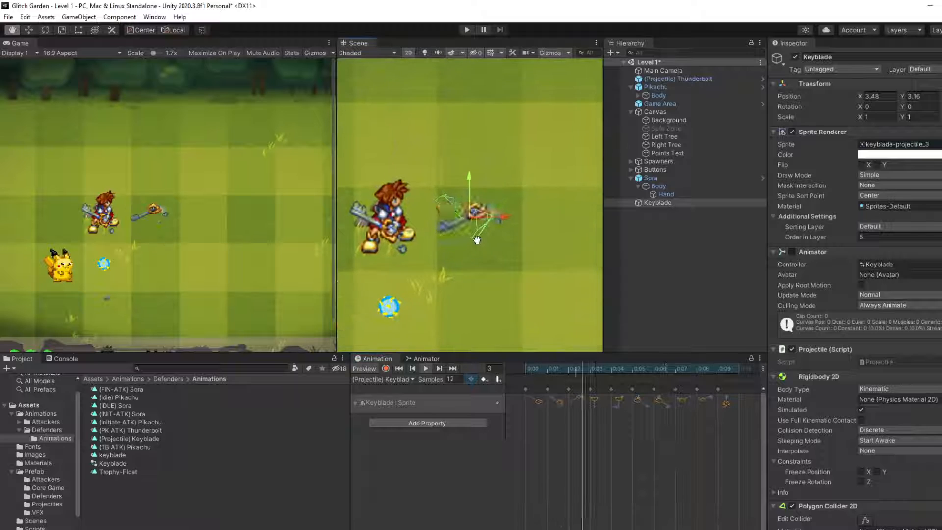
pyautogui.scroll(3, 477, 240)
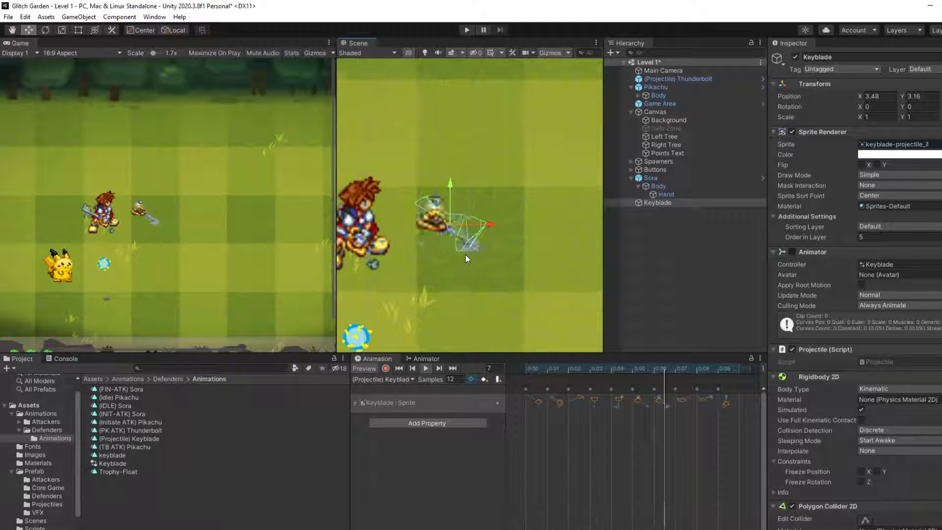
pyautogui.scroll(1, 465, 254)
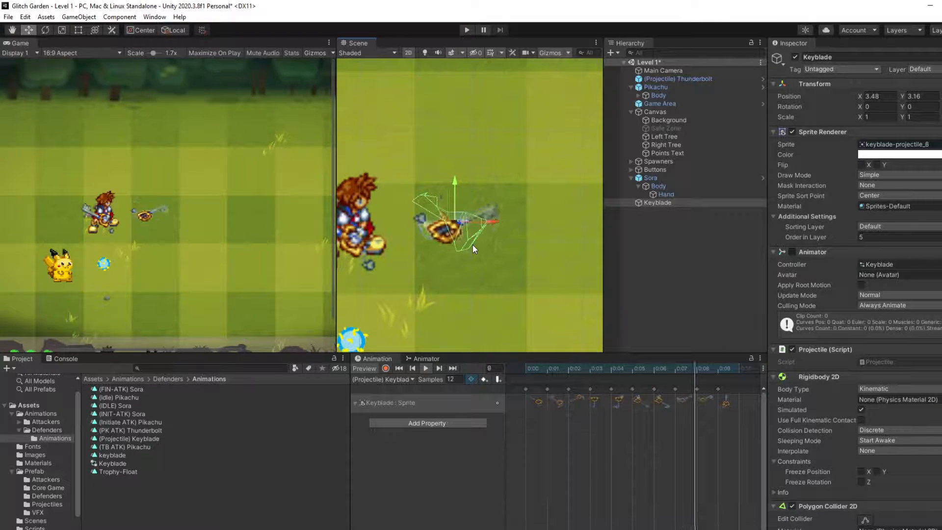
# Step: Try the spinning Keyblade at several spots on the lawn and place it ahead of Sora at about X 3.74, Y 3.22
pyautogui.moveTo(458, 218); pyautogui.dragTo(747, 229)
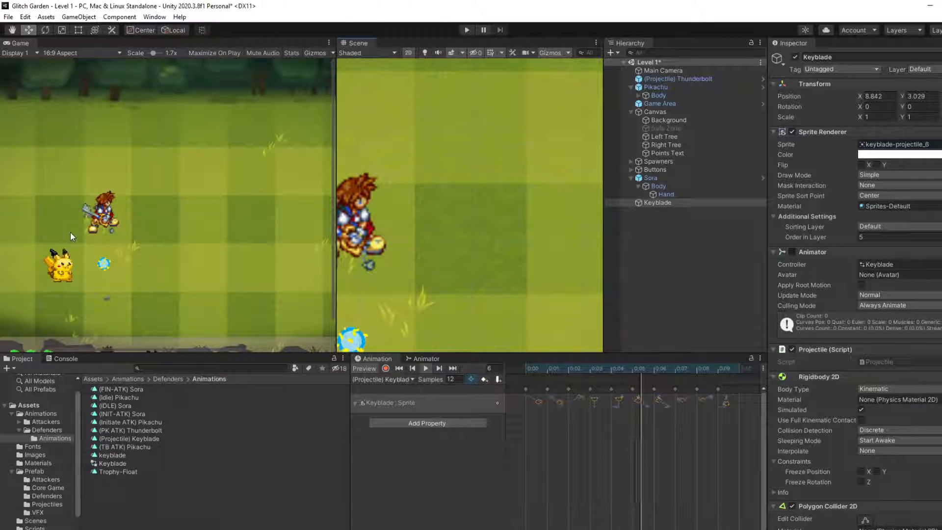
pyautogui.moveTo(70, 232); pyautogui.dragTo(407, 218)
pyautogui.scroll(-5, 491, 214)
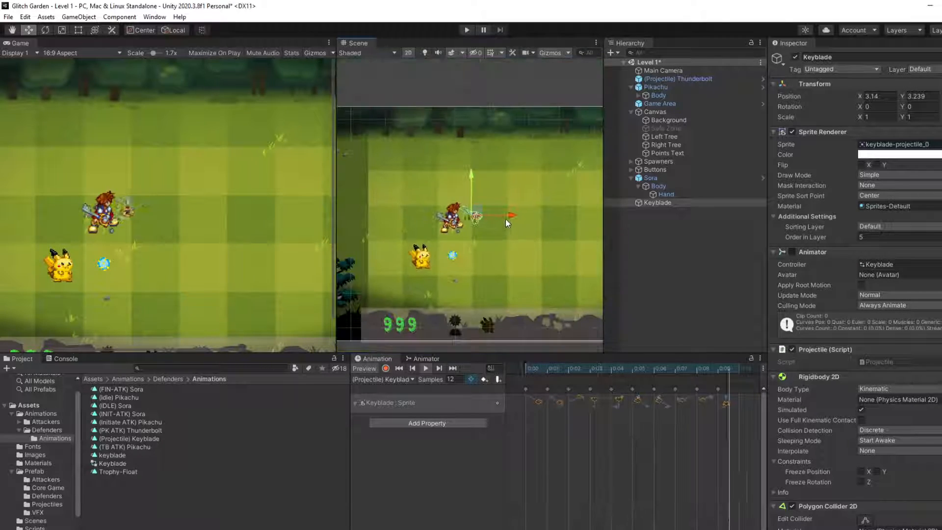
pyautogui.scroll(-4, 486, 222)
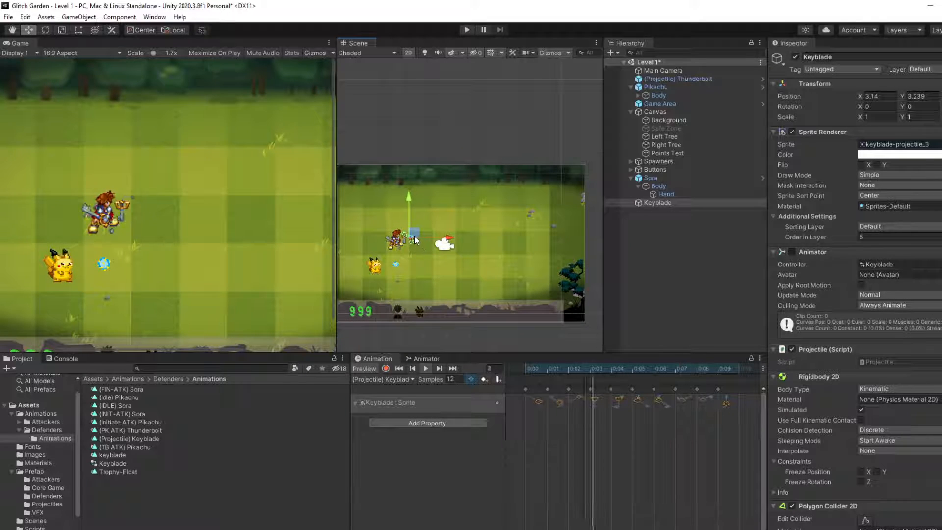
pyautogui.moveTo(415, 239)
pyautogui.mouseDown()
pyautogui.moveTo(560, 241)
pyautogui.moveTo(387, 240)
pyautogui.moveTo(580, 245)
pyautogui.moveTo(432, 230)
pyautogui.moveTo(425, 206)
pyautogui.moveTo(452, 232)
pyautogui.moveTo(569, 216)
pyautogui.moveTo(575, 263)
pyautogui.moveTo(416, 249)
pyautogui.mouseUp()
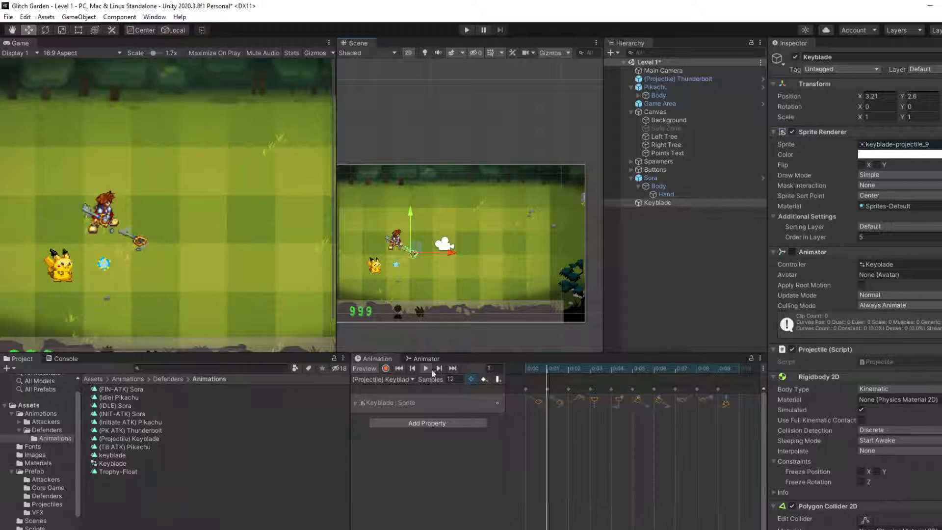
pyautogui.moveTo(428, 254); pyautogui.dragTo(439, 239)
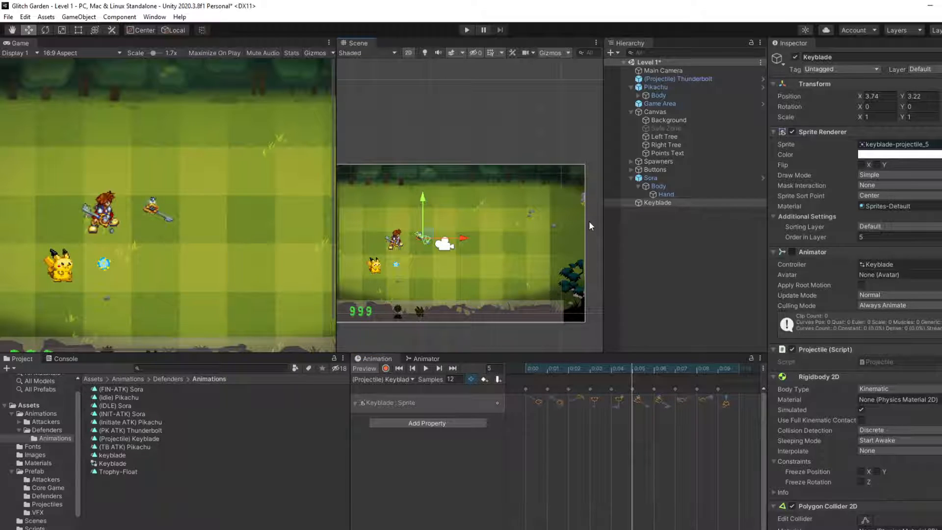
# Step: Remove the Polygon Collider 2D component from the Keyblade
pyautogui.scroll(3, 427, 250)
pyautogui.scroll(-5, 812, 336)
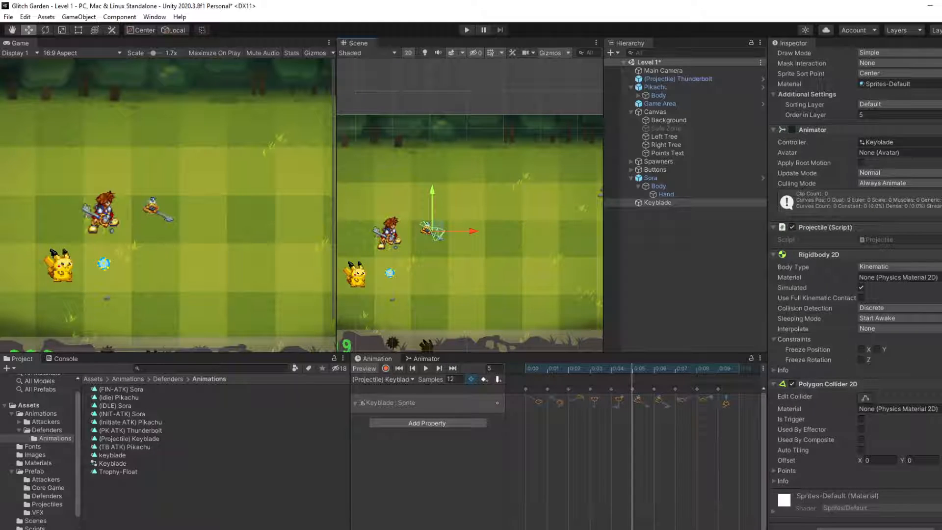
pyautogui.rightClick(870, 395)
pyautogui.click(915, 432)
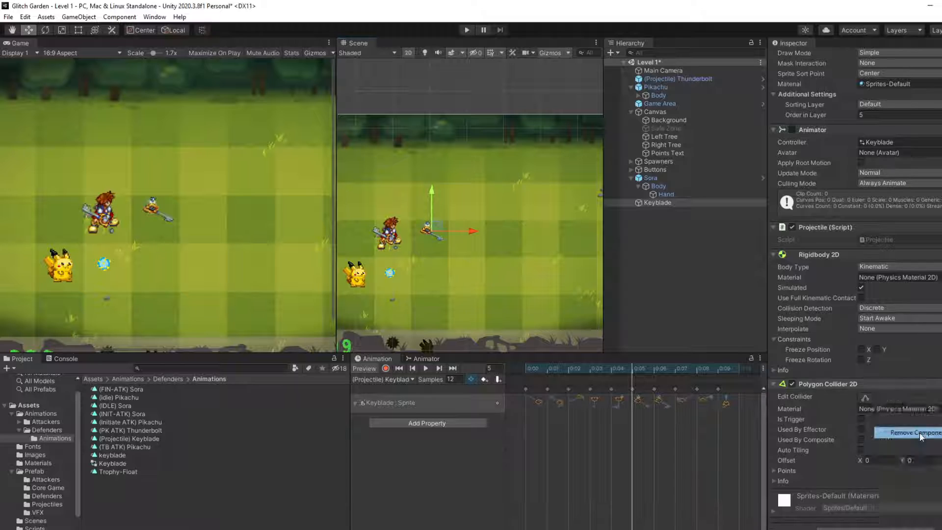
pyautogui.click(844, 527)
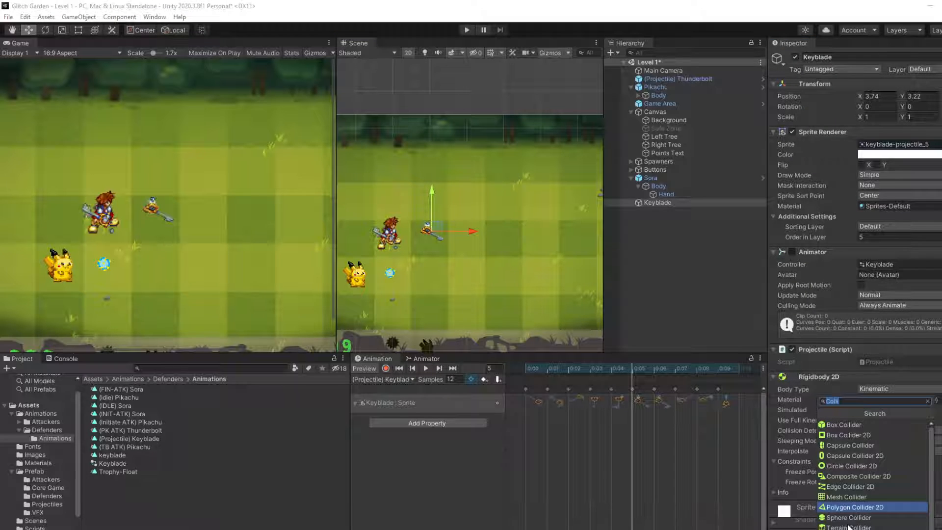
pyautogui.click(869, 445)
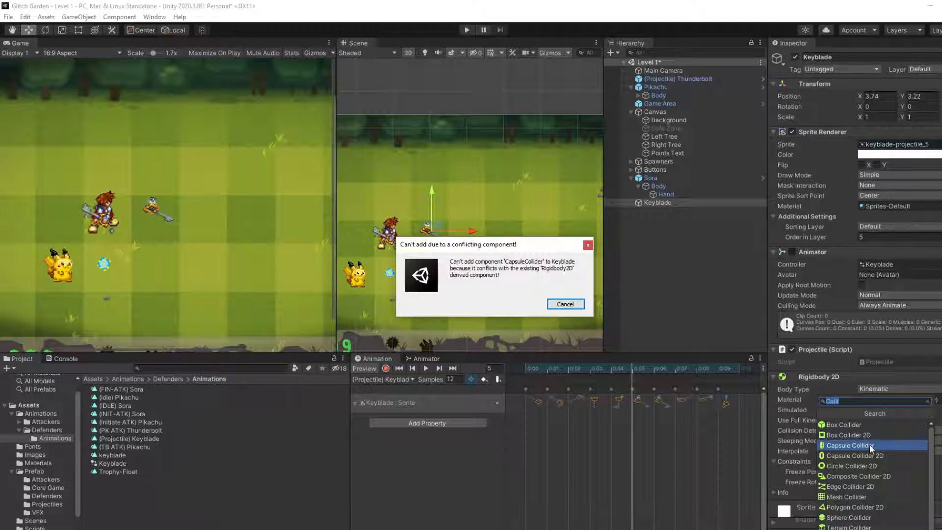
pyautogui.click(571, 305)
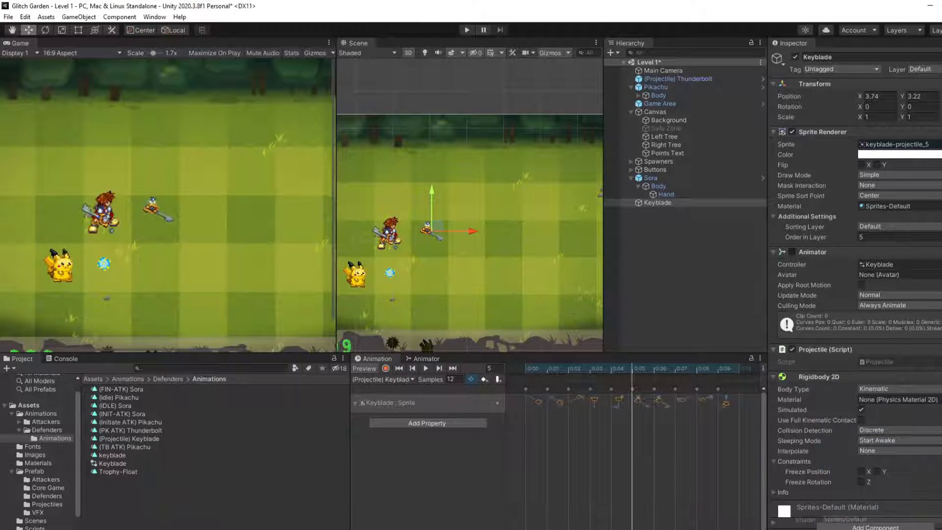
# Step: Add a Capsule Collider 2D to the Keyblade and play the spin animation against its outline
pyautogui.click(871, 526)
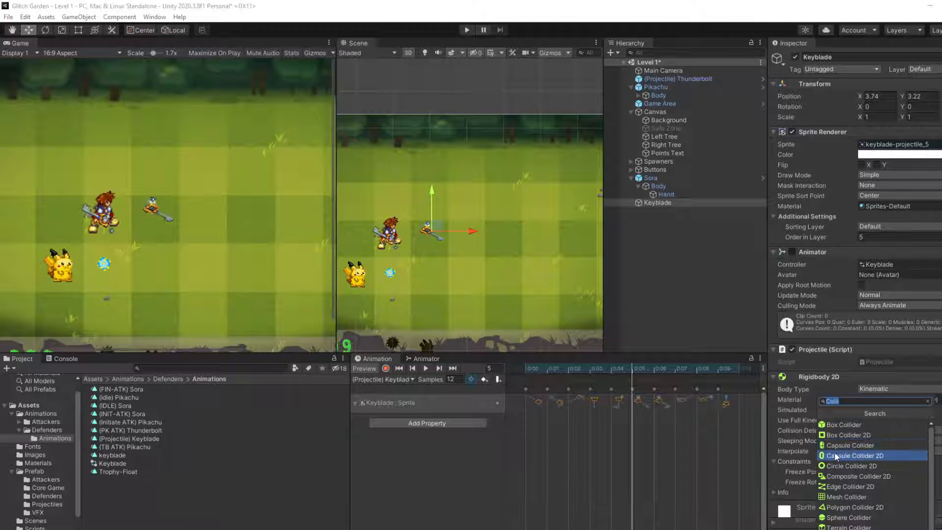
pyautogui.click(860, 456)
pyautogui.scroll(2, 434, 261)
pyautogui.scroll(3, 433, 258)
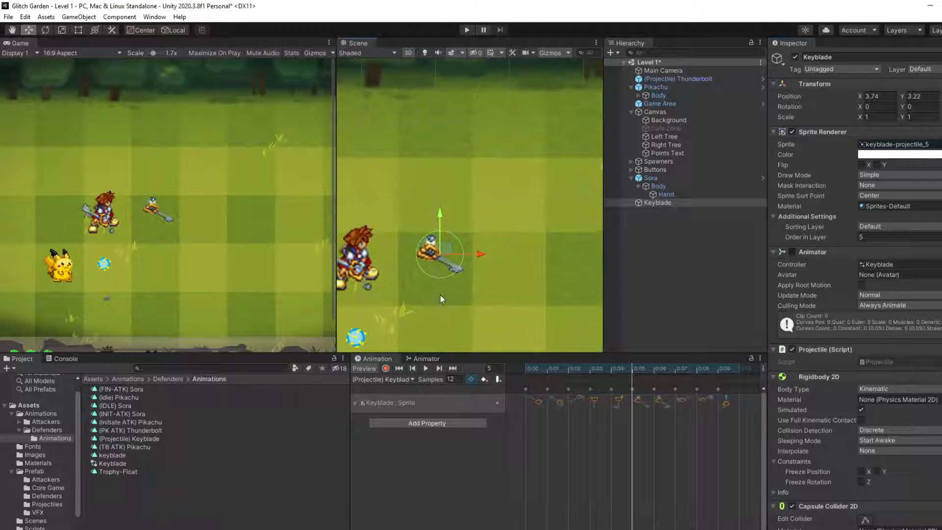
pyautogui.click(426, 369)
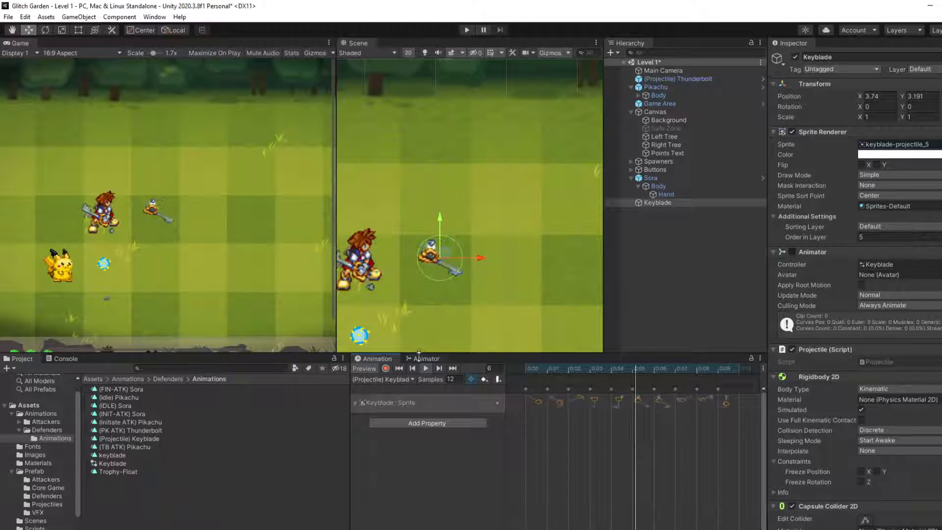
# Step: Edit the Keyblade's capsule collider shape, narrowing it to about 0.63 wide
pyautogui.scroll(-4, 855, 458)
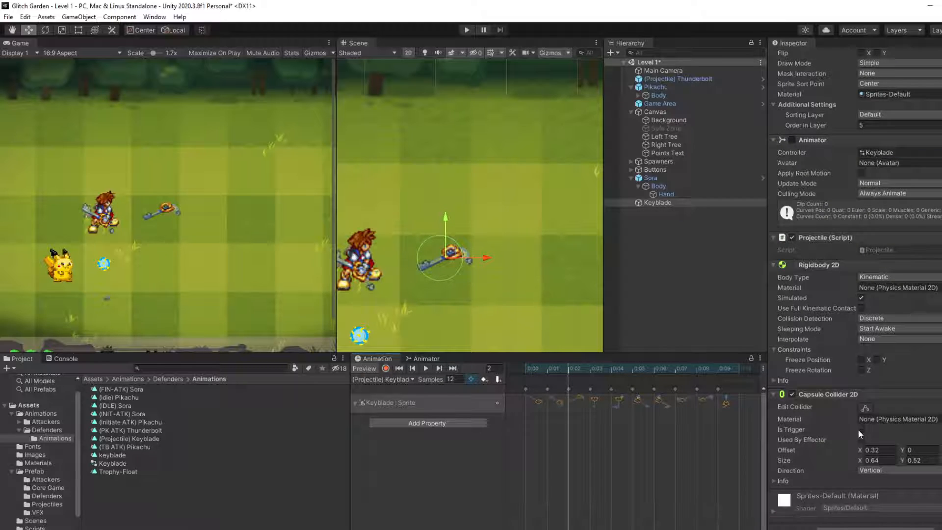
pyautogui.click(862, 410)
pyautogui.moveTo(461, 259); pyautogui.dragTo(417, 259)
pyautogui.click(440, 235)
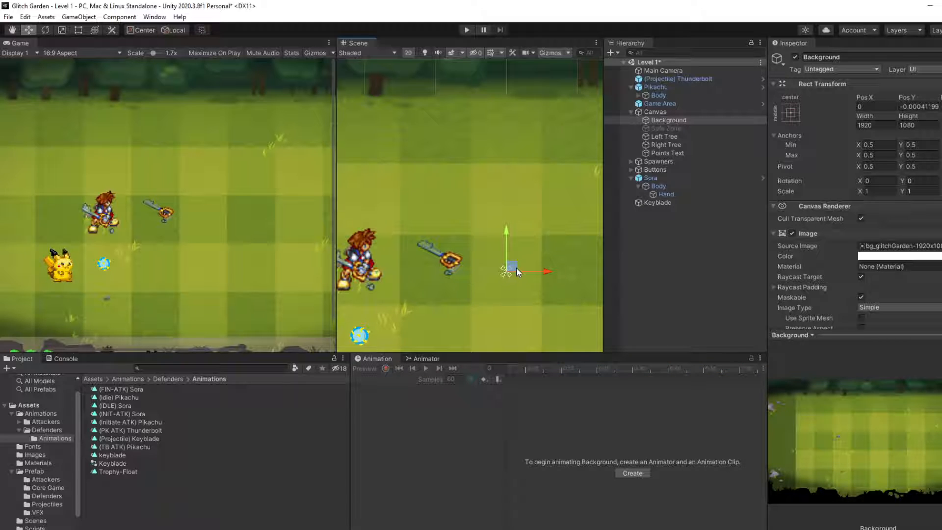
# Step: Tighten the upper and rear sides of the Keyblade's capsule collider to about 0.59 wide by 0.63 high
pyautogui.click(665, 202)
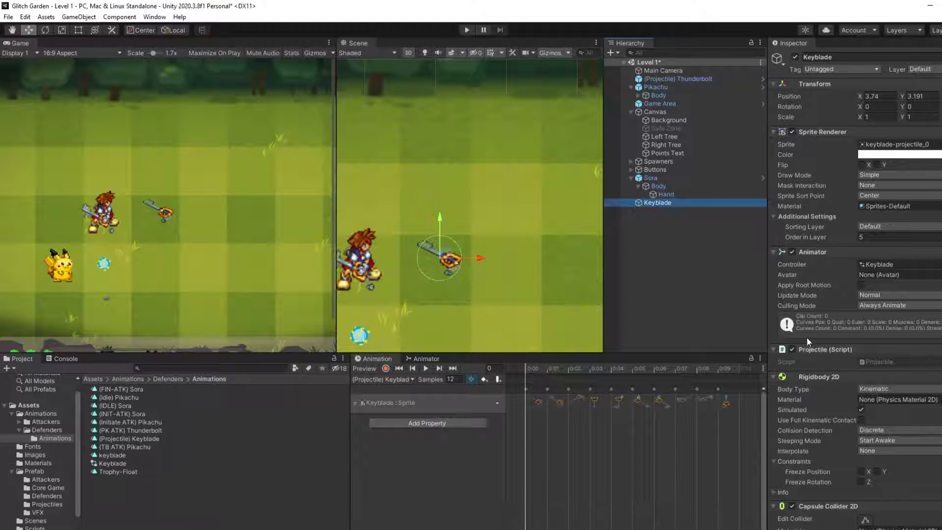
pyautogui.scroll(-3, 878, 437)
pyautogui.click(865, 408)
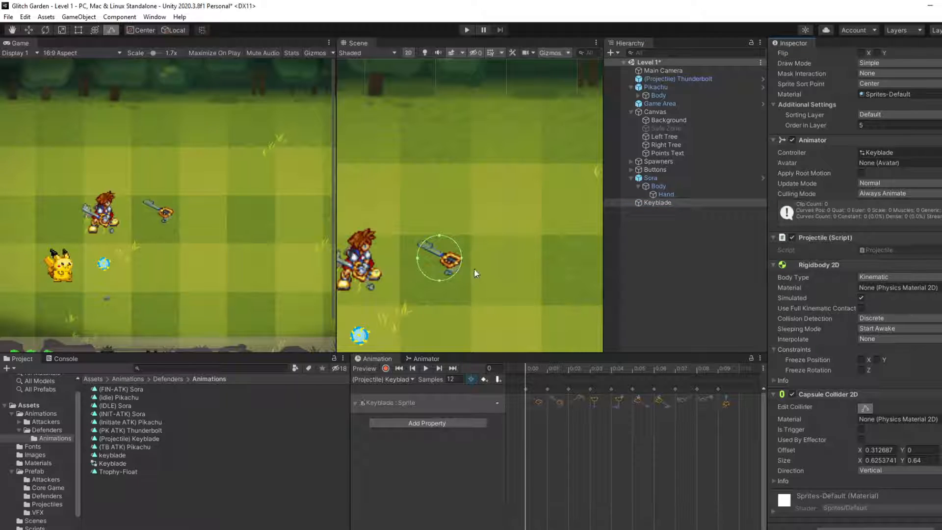
pyautogui.moveTo(438, 235); pyautogui.dragTo(439, 238)
pyautogui.moveTo(418, 258); pyautogui.dragTo(421, 259)
pyautogui.click(437, 278)
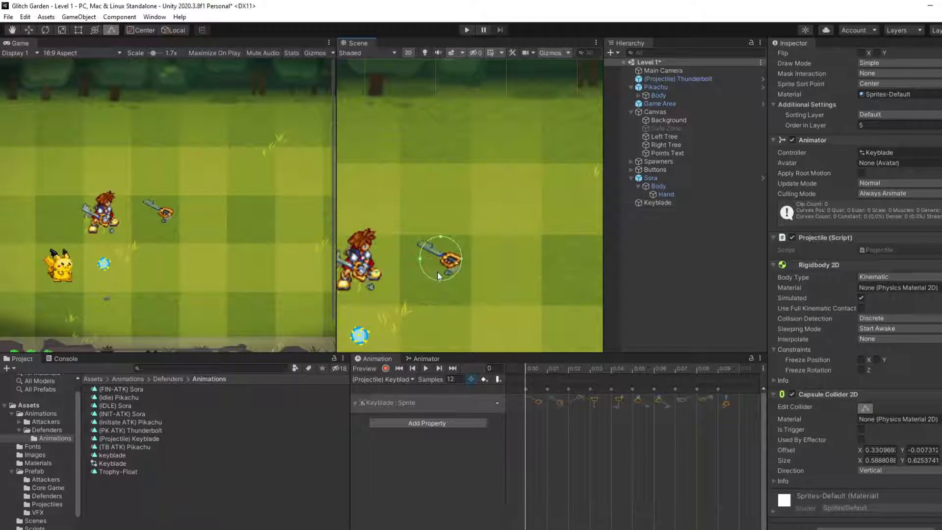
# Step: Raise the lower edge of the Keyblade's capsule collider, reducing its height to about 0.59
pyautogui.click(636, 201)
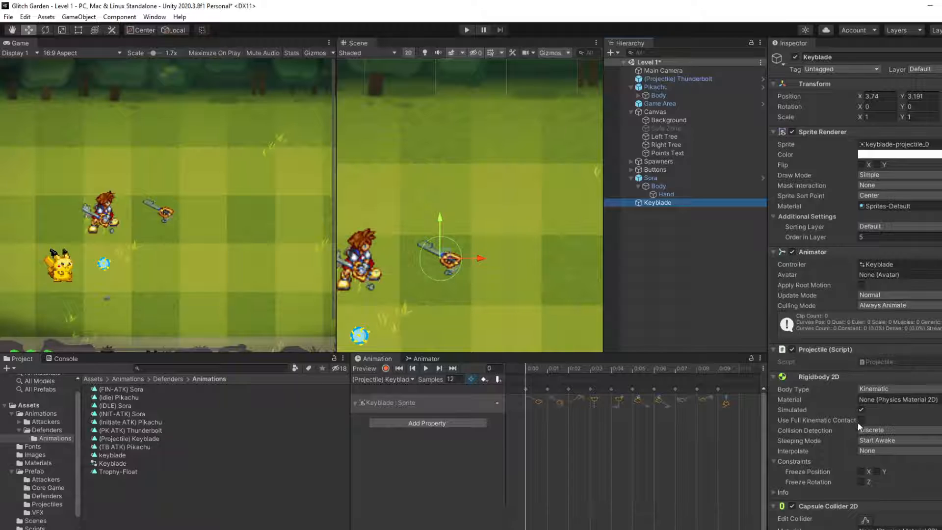
pyautogui.scroll(-4, 868, 427)
pyautogui.click(859, 407)
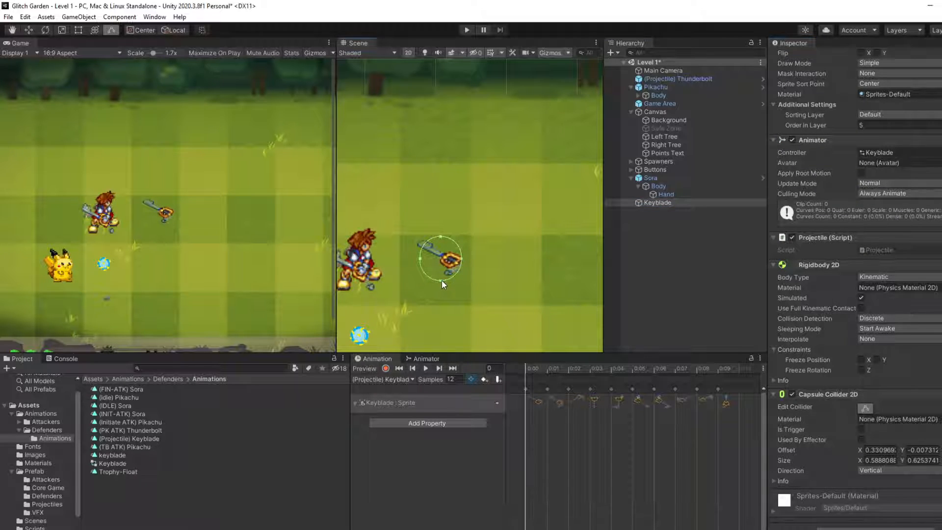
pyautogui.moveTo(442, 281); pyautogui.dragTo(443, 267)
# Step: Preview the spin animation against the resized collider, deselect the Keyblade and open the Prefab folder
pyautogui.click(426, 368)
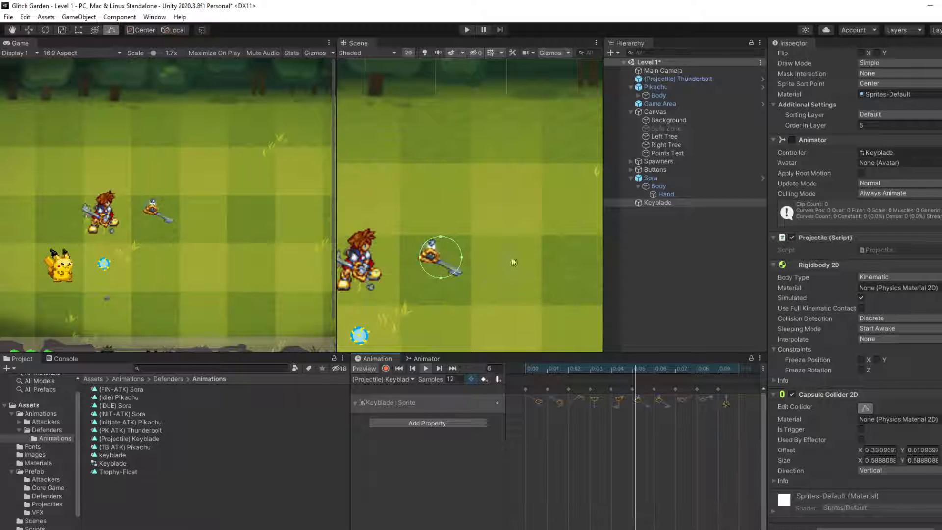
pyautogui.click(674, 226)
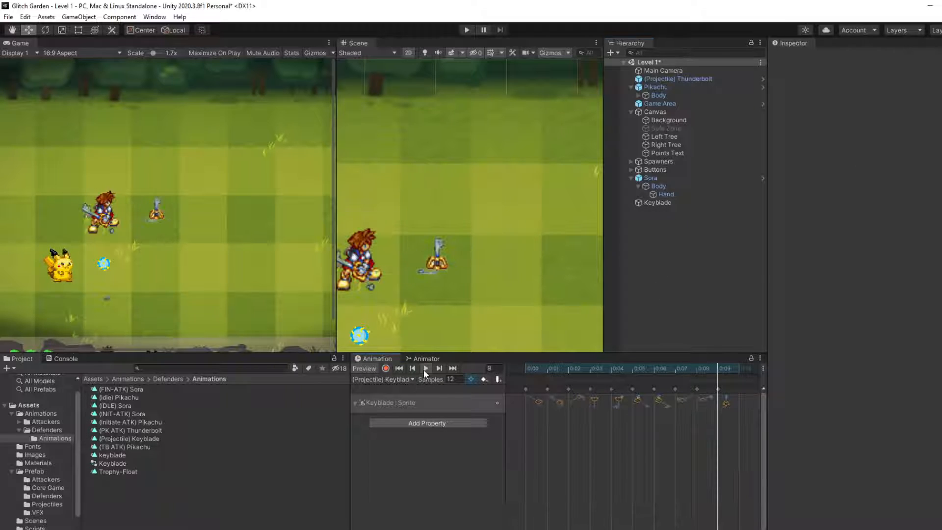
pyautogui.click(33, 472)
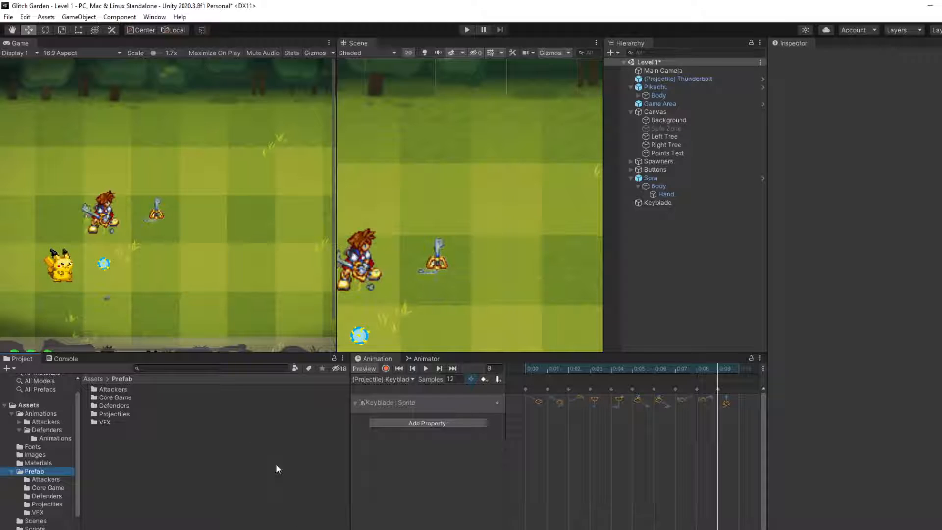
# Step: Switch to the Notion project page and add the bullet "Look into how to update collider during animation" at the end of the general ideas
pyautogui.hotkey('alt', 'Tab')
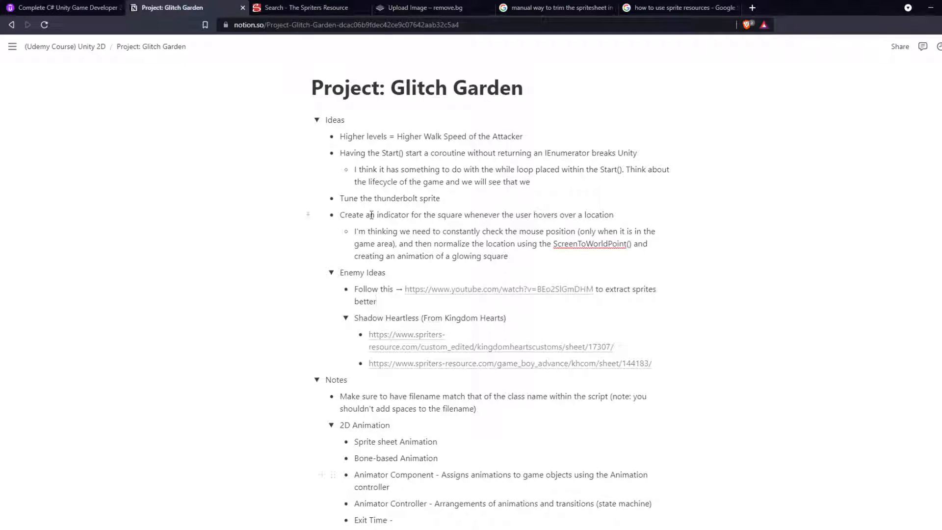
pyautogui.click(568, 254)
pyautogui.press('Return')
pyautogui.hotkey('shift', 'Tab')
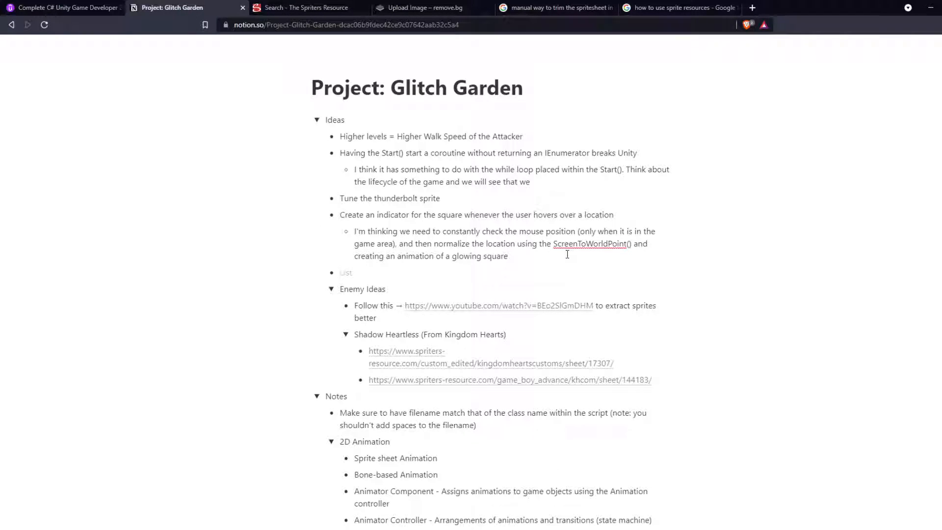
pyautogui.write('Look into how to update collider')
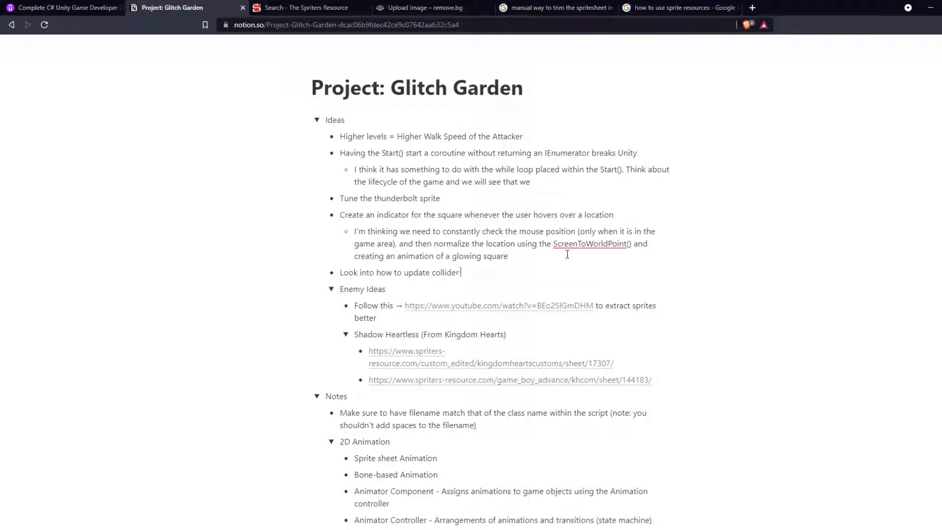
pyautogui.write(' during animation')
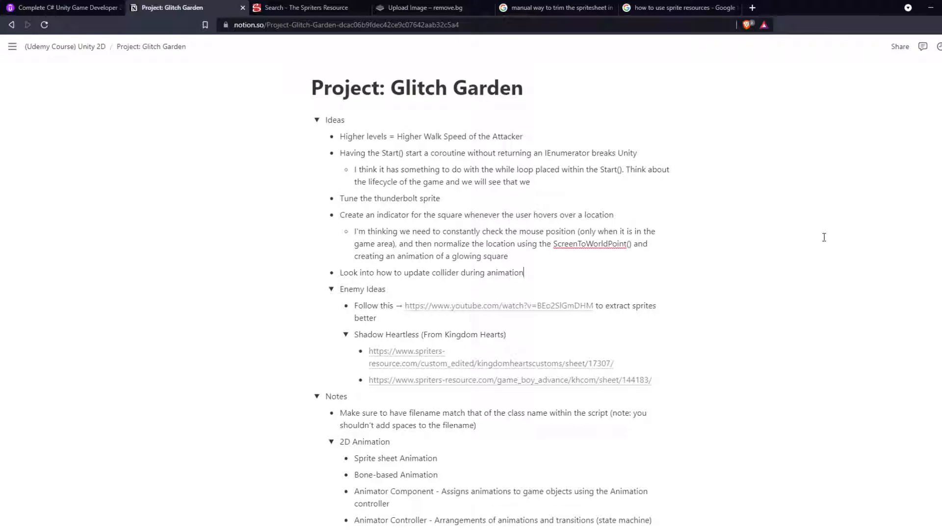
# Step: Switch to the Udemy lecture "Creating Gnome Defender"
pyautogui.click(93, 10)
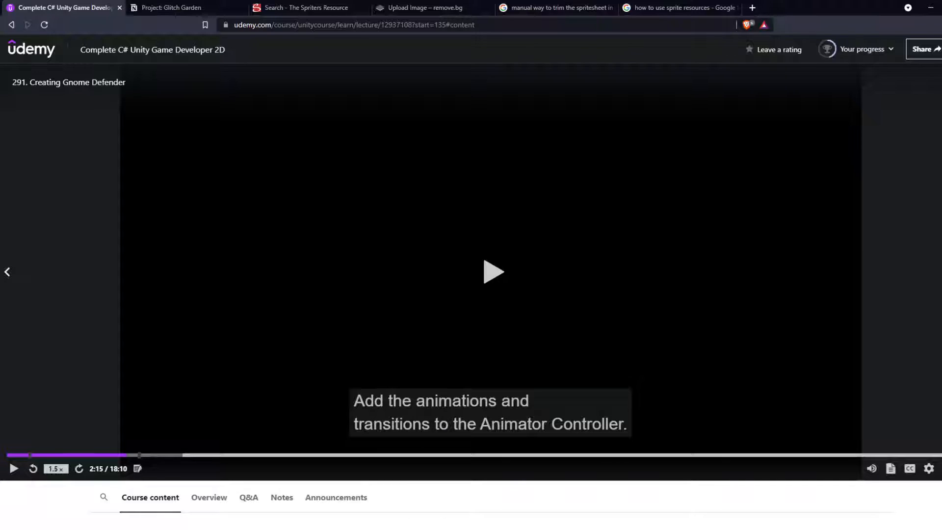
# Step: Switch to Unity, shrink the Keyblade's capsule collider around the upright blade to about 0.22 by 0.49, and preview the spin animation
pyautogui.hotkey('alt', 'Tab')
pyautogui.hotkey('alt', 'Tab')
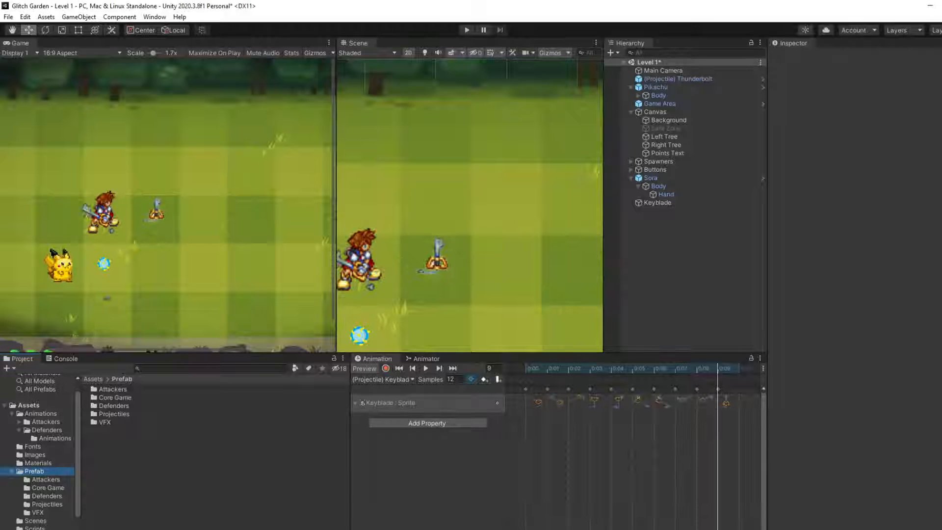
pyautogui.click(664, 203)
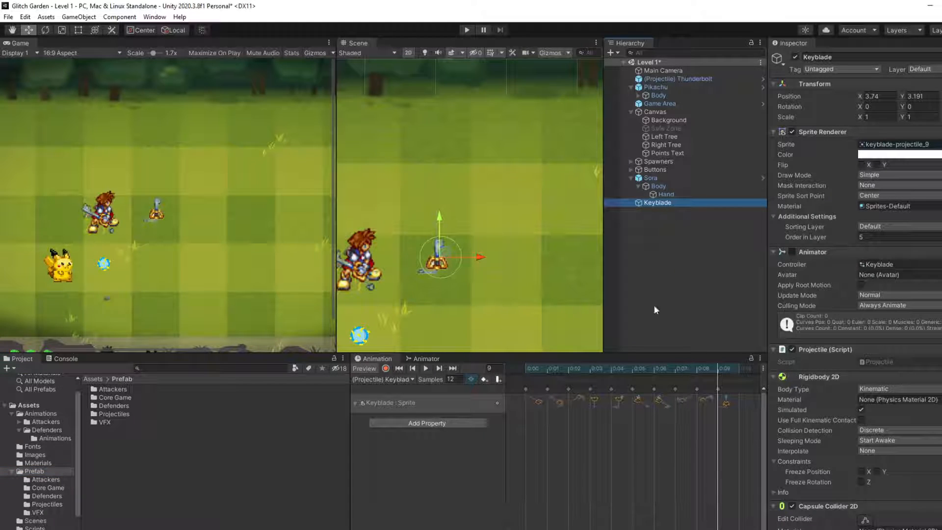
pyautogui.click(446, 255)
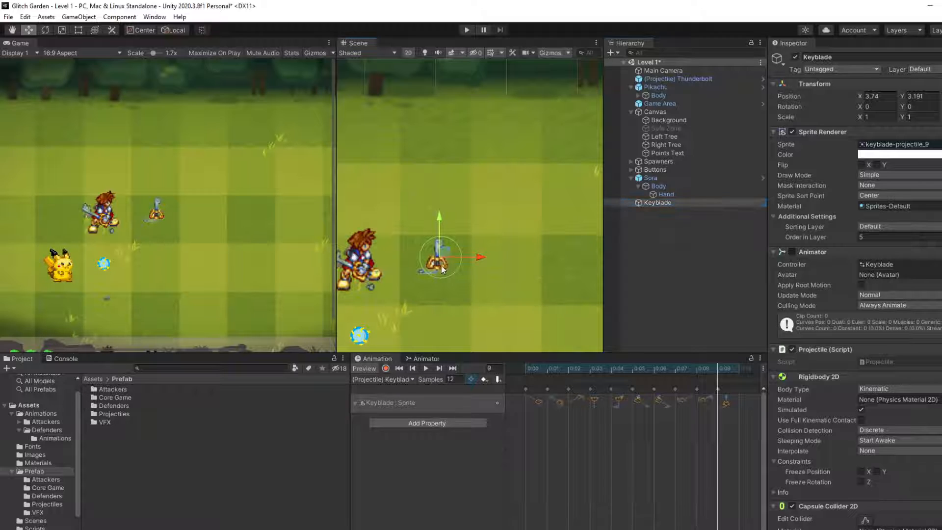
pyautogui.scroll(3, 447, 255)
pyautogui.scroll(-4, 868, 406)
pyautogui.click(867, 408)
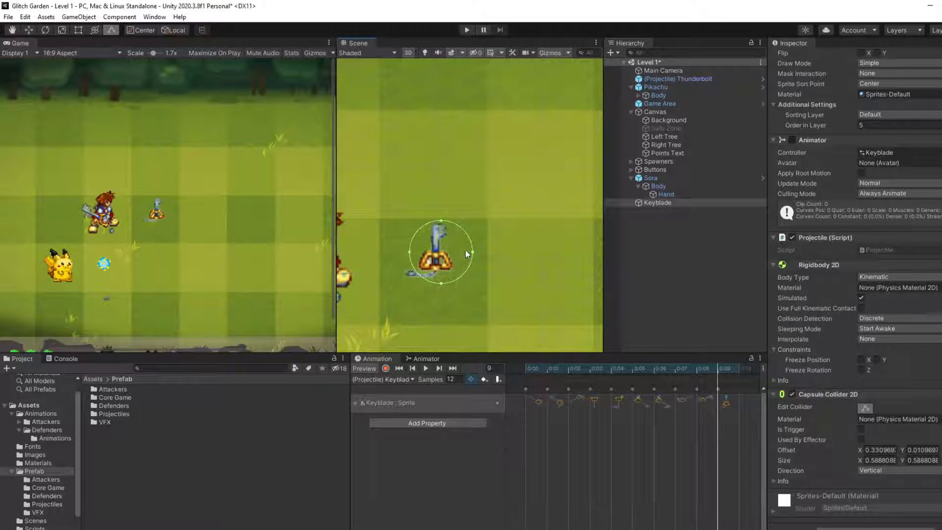
pyautogui.moveTo(472, 252); pyautogui.dragTo(433, 219)
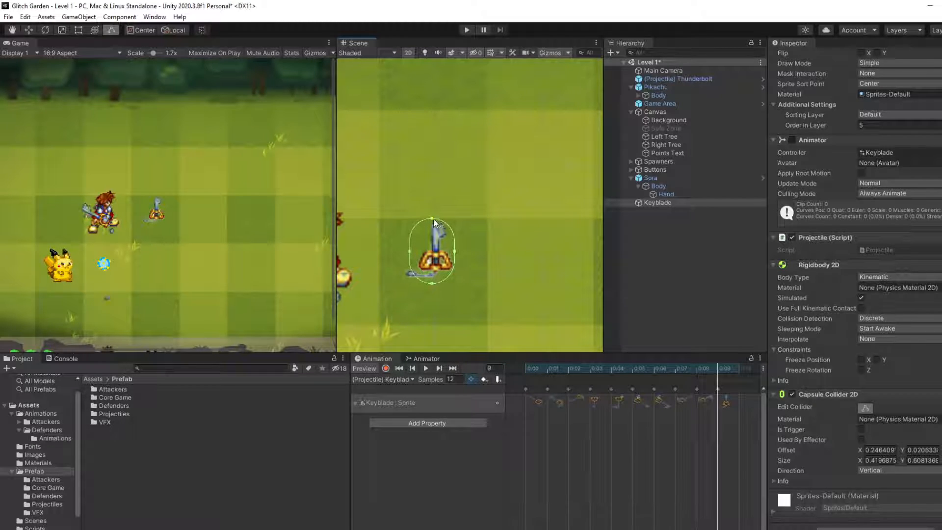
pyautogui.moveTo(411, 249); pyautogui.dragTo(424, 251)
pyautogui.moveTo(440, 284); pyautogui.dragTo(447, 246)
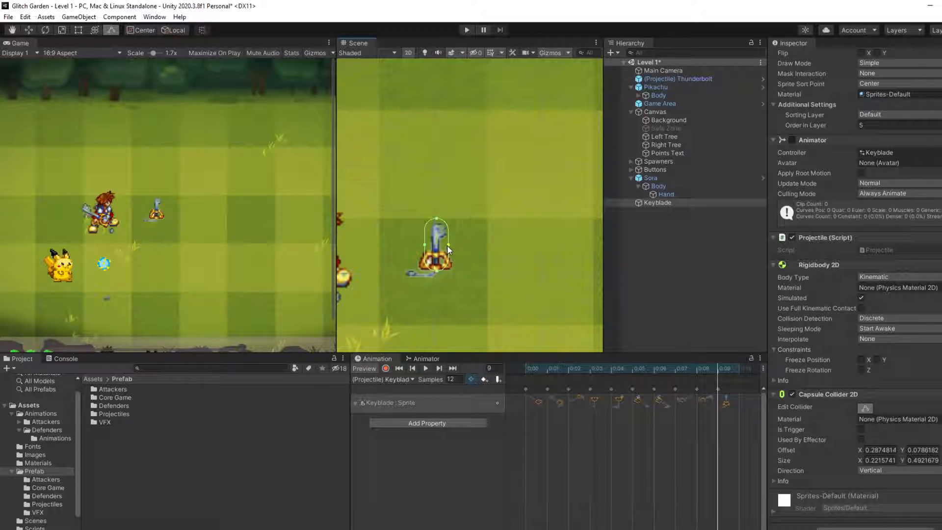
pyautogui.click(424, 368)
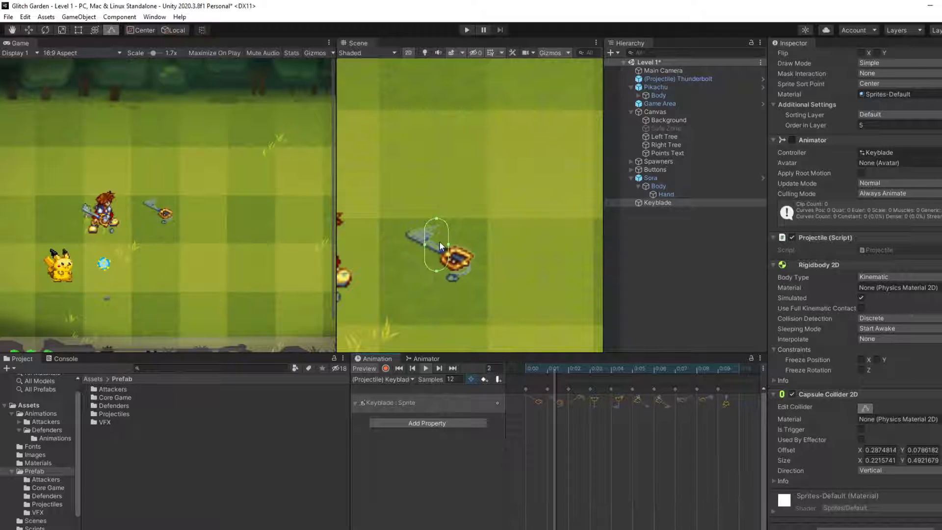
pyautogui.click(425, 367)
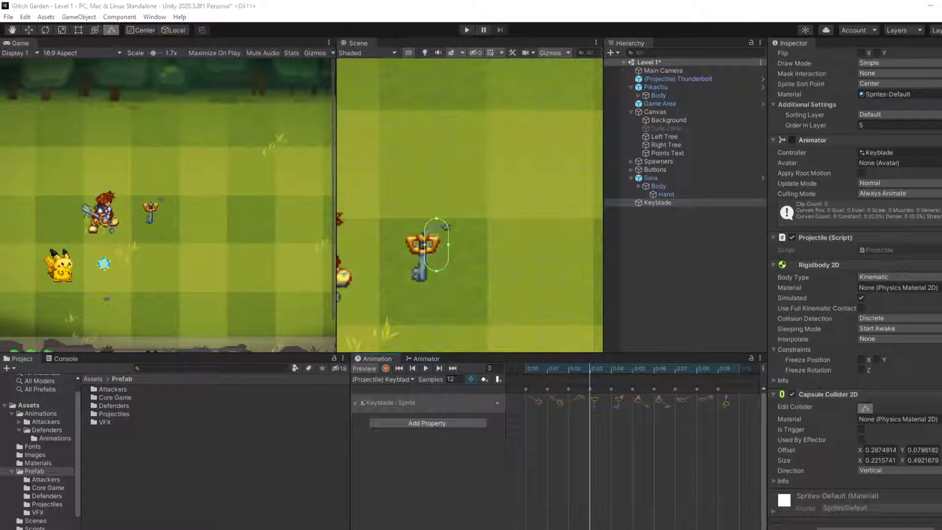
# Step: Switch to the browser, search Google for "updating collider unity" and read the Unity Forum thread "How to update a mesh collider?"
pyautogui.hotkey('alt', 'Tab')
pyautogui.click(752, 7)
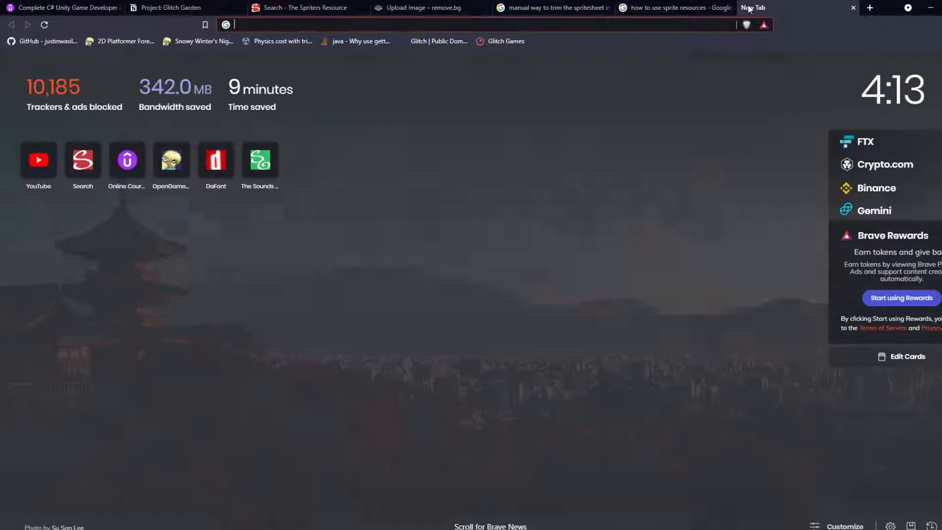
pyautogui.write('updating coll')
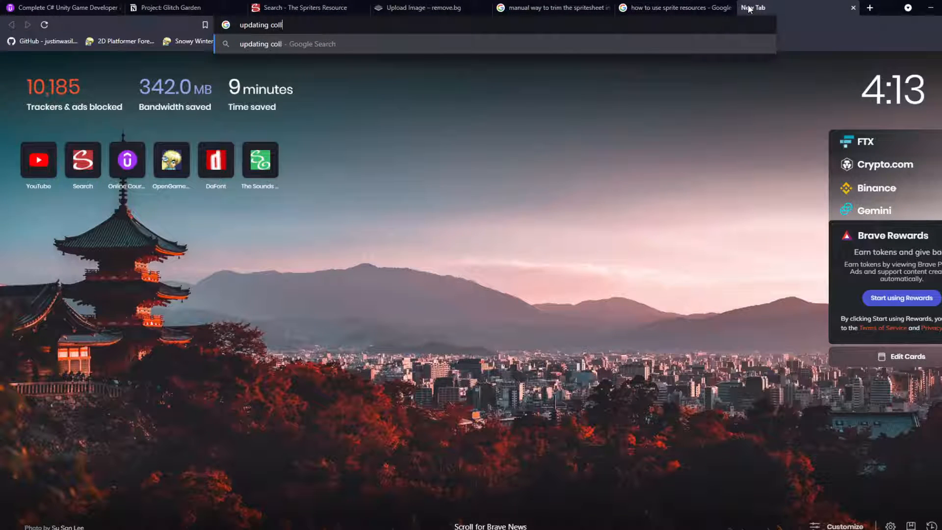
pyautogui.write('ider unity')
pyautogui.press('Return')
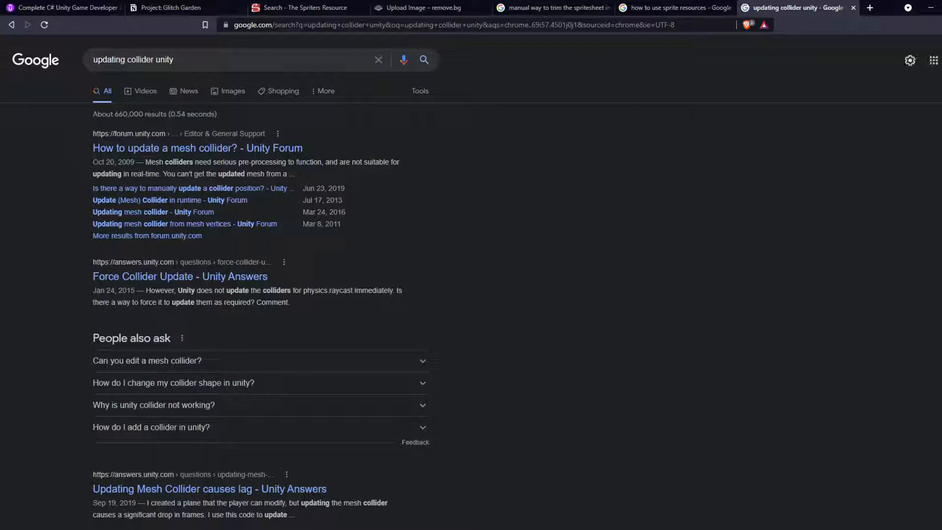
pyautogui.click(227, 145)
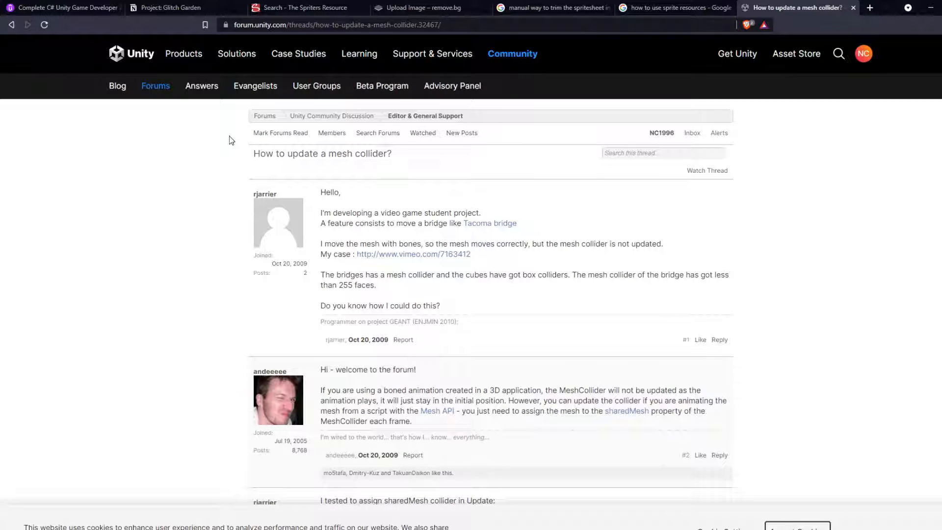
pyautogui.scroll(-2, 290, 184)
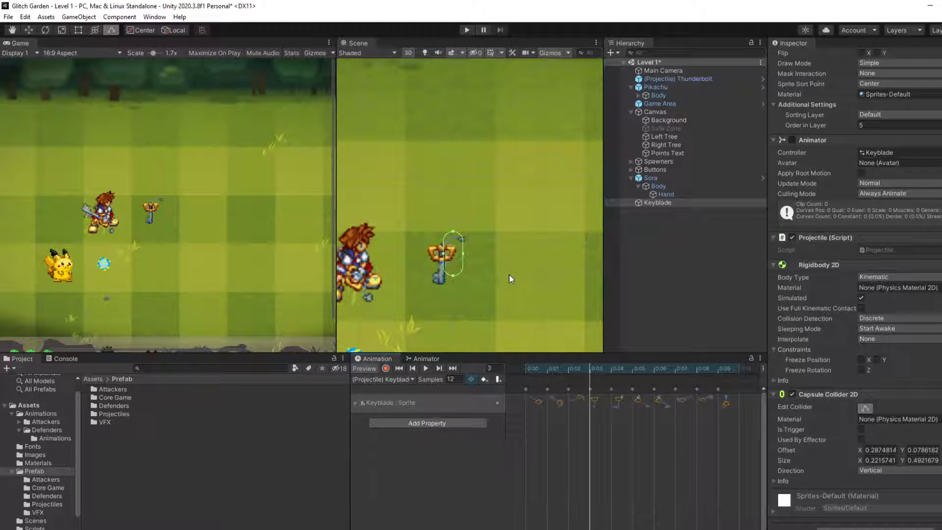
pyautogui.scroll(-1, 509, 278)
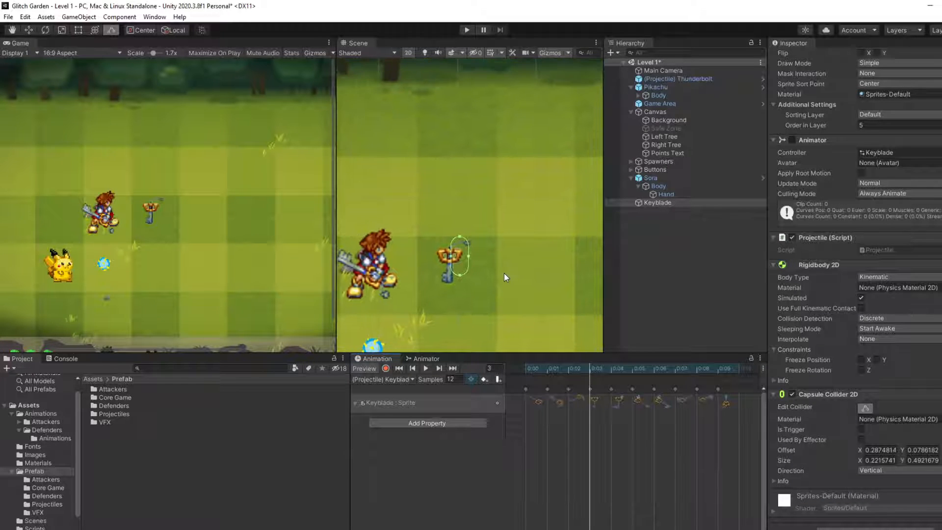
# Step: Back in Unity, return the Keyblade animation to frame 0 and remove the Capsule Collider 2D component from the Keyblade
pyautogui.click(526, 369)
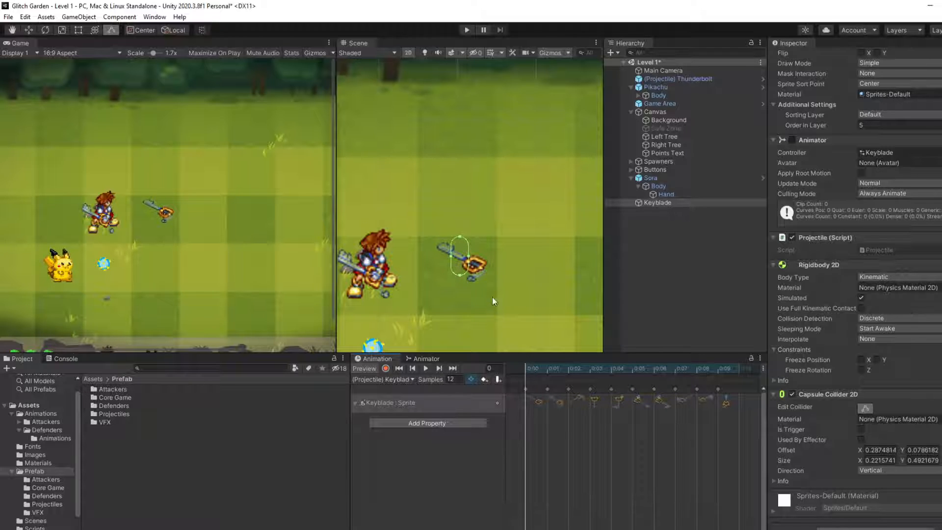
pyautogui.click(862, 408)
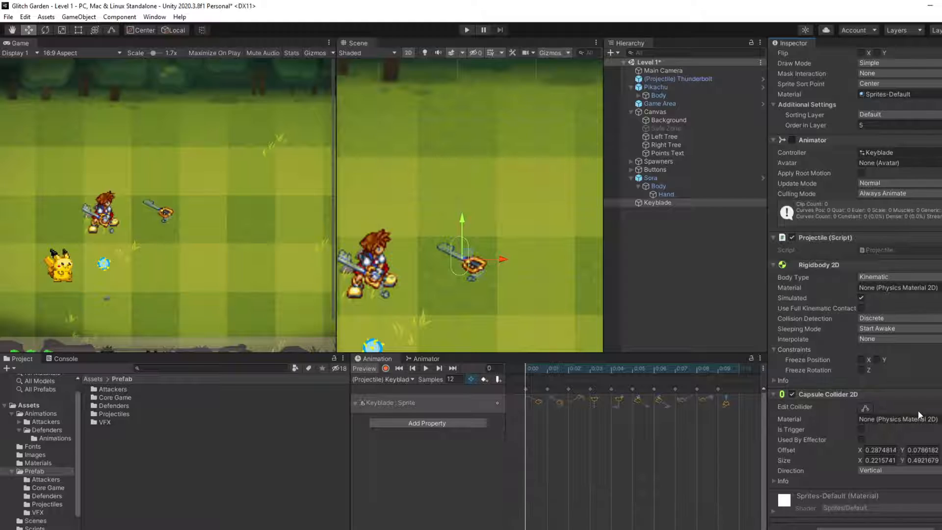
pyautogui.rightClick(873, 398)
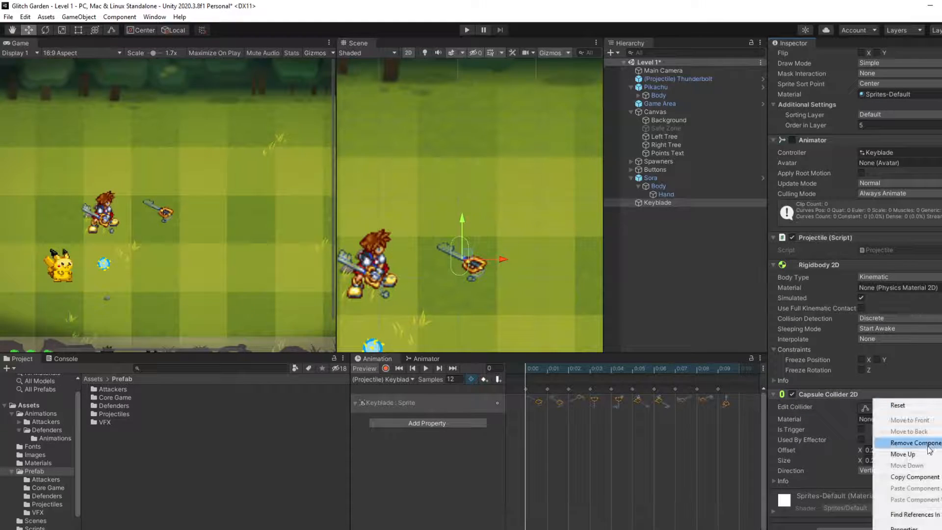
pyautogui.click(927, 444)
# Step: Try an Edge Collider 2D on the Keyblade and undo the addition
pyautogui.click(856, 525)
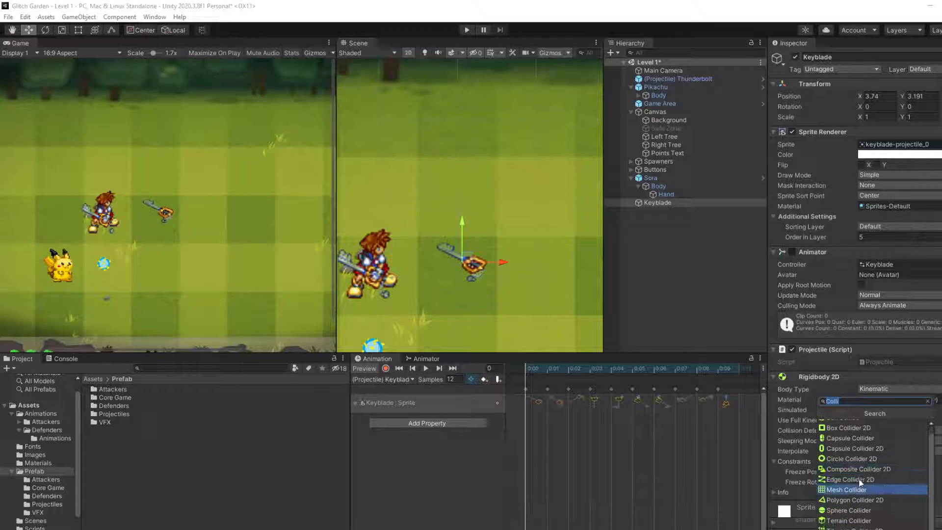
pyautogui.write('co')
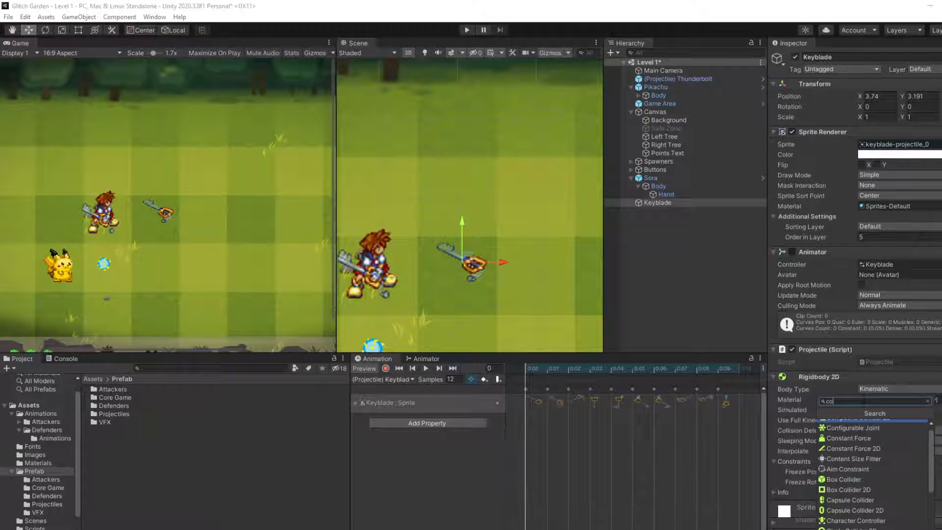
pyautogui.write('llider 2d')
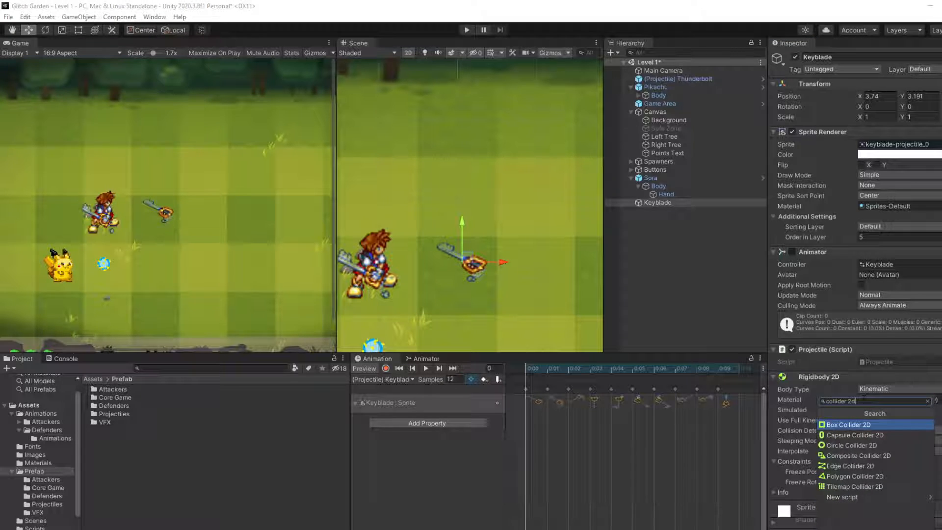
pyautogui.click(871, 469)
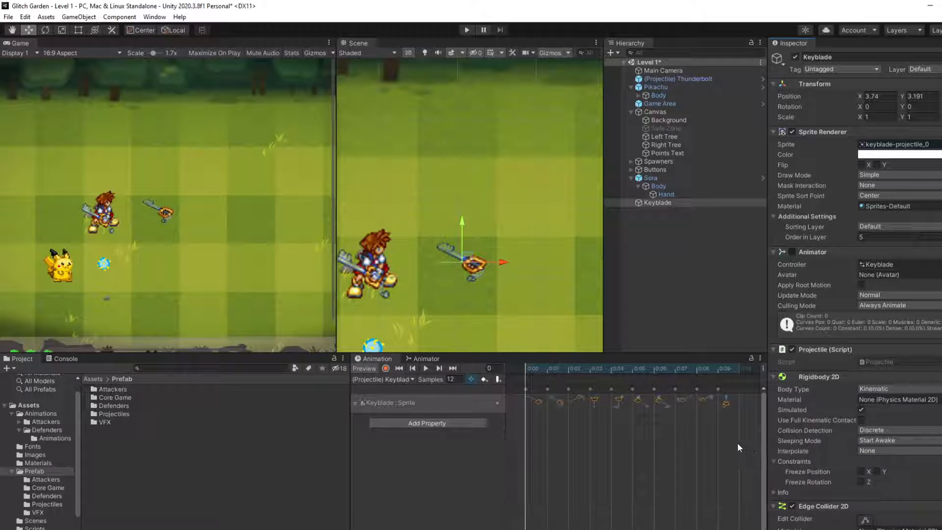
pyautogui.scroll(-3, 928, 472)
pyautogui.hotkey('ctrl', 'z')
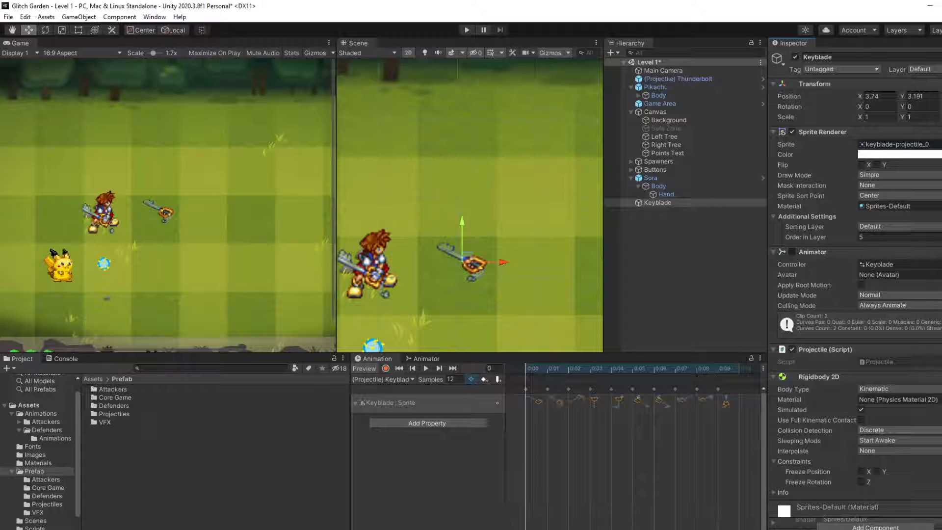
# Step: Add a Polygon Collider 2D to the Keyblade and fit its outline closely around the sprite at frame 0
pyautogui.click(883, 525)
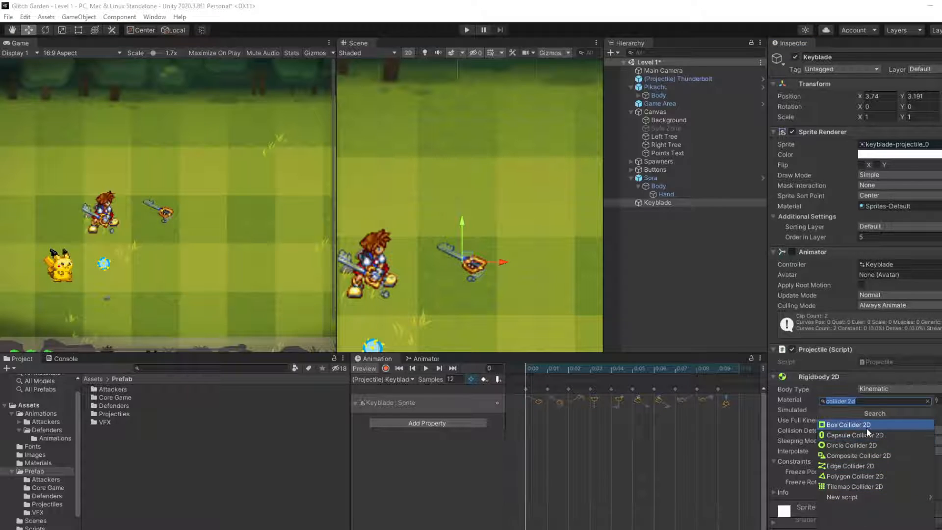
pyautogui.click(847, 475)
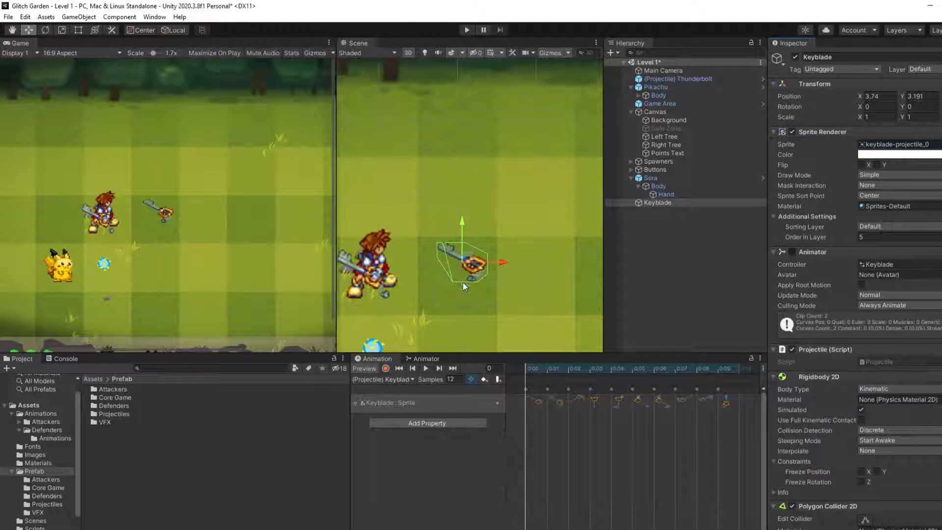
pyautogui.scroll(-3, 862, 417)
pyautogui.click(863, 397)
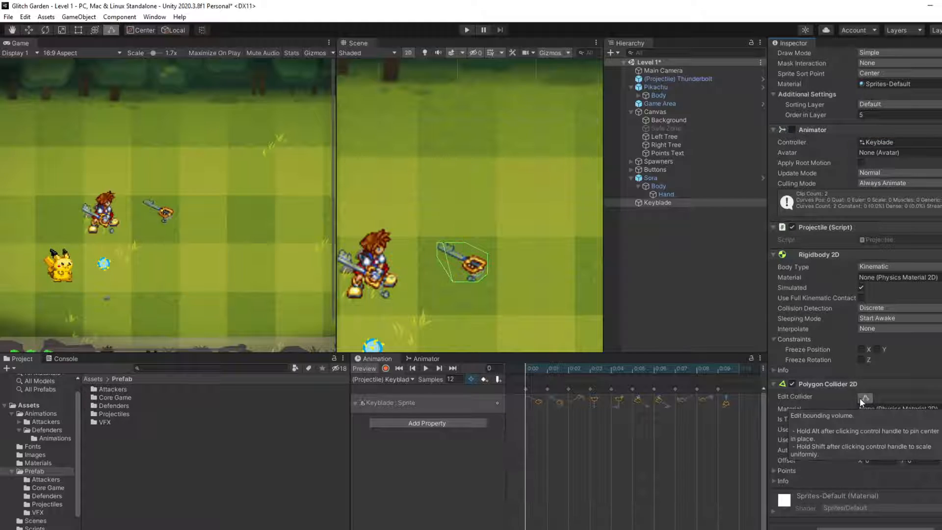
pyautogui.moveTo(450, 281); pyautogui.dragTo(462, 260)
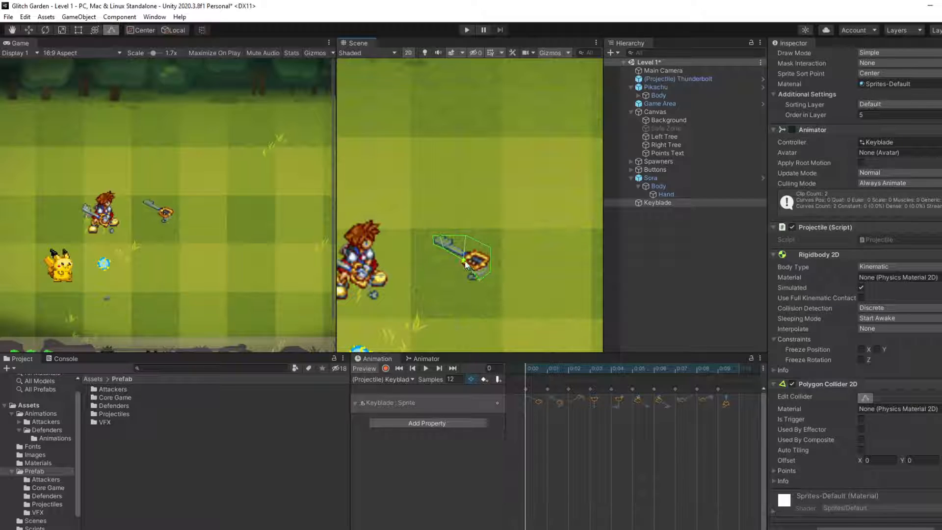
pyautogui.moveTo(465, 259); pyautogui.dragTo(490, 250)
# Step: With animation recording on, reshape the polygon collider around the Keyblade sprite at frame 2 and scrub back to check the earlier frames
pyautogui.click(386, 369)
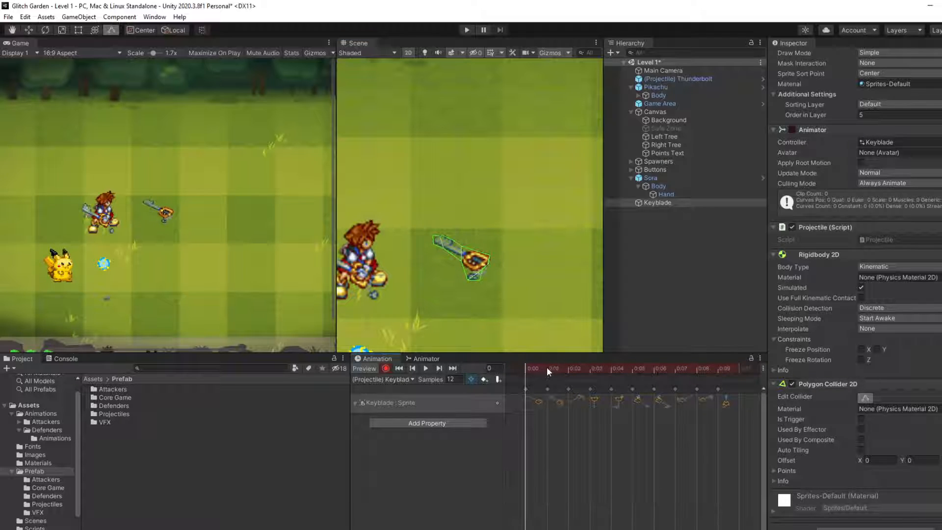
pyautogui.moveTo(547, 366); pyautogui.dragTo(567, 368)
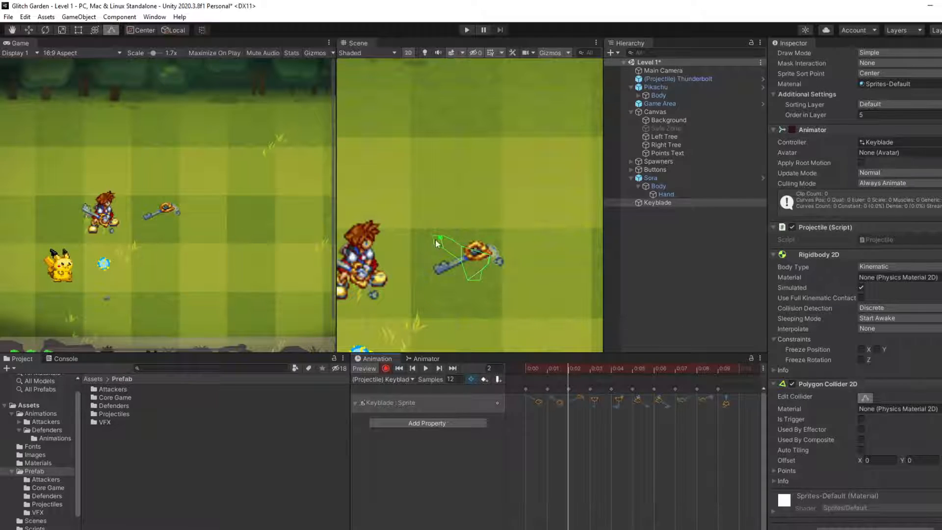
pyautogui.moveTo(429, 249); pyautogui.dragTo(437, 278)
pyautogui.moveTo(433, 267); pyautogui.dragTo(493, 262)
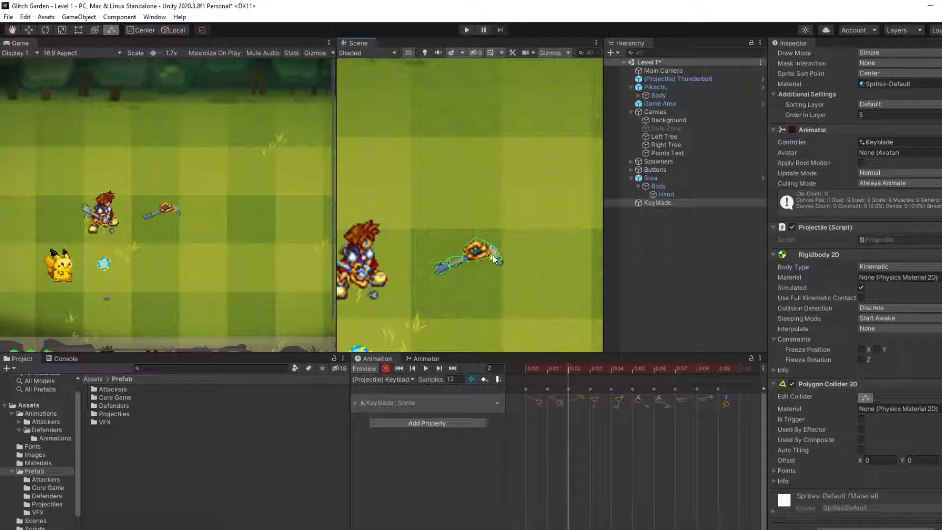
pyautogui.moveTo(570, 368); pyautogui.dragTo(543, 376)
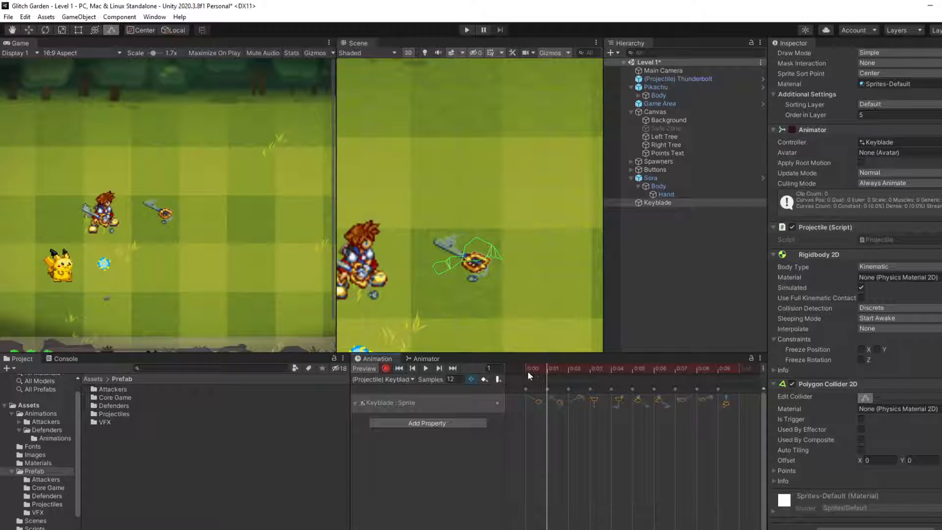
pyautogui.moveTo(526, 371); pyautogui.dragTo(552, 372)
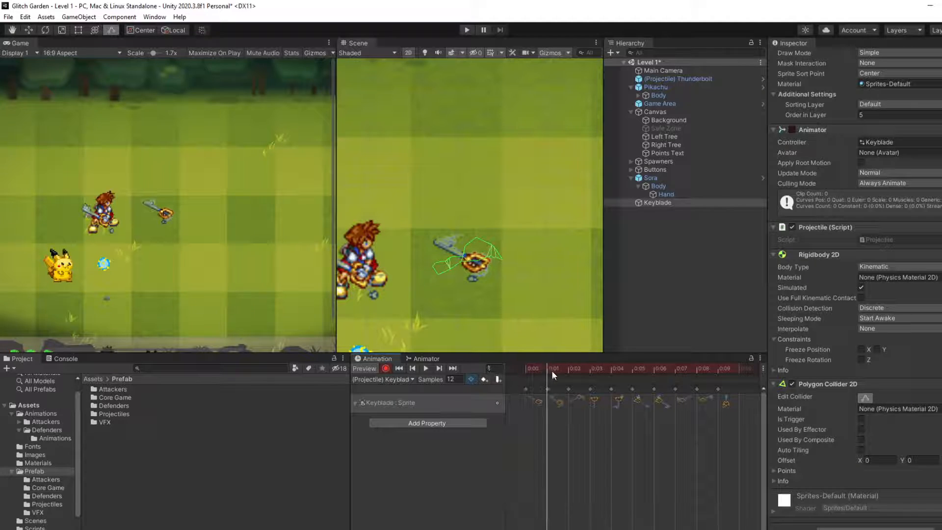
# Step: Try animating the Polygon Collider 2D's Density with a collider point moved at frame 1, and remove the Density property from the clip
pyautogui.click(415, 425)
pyautogui.click(492, 455)
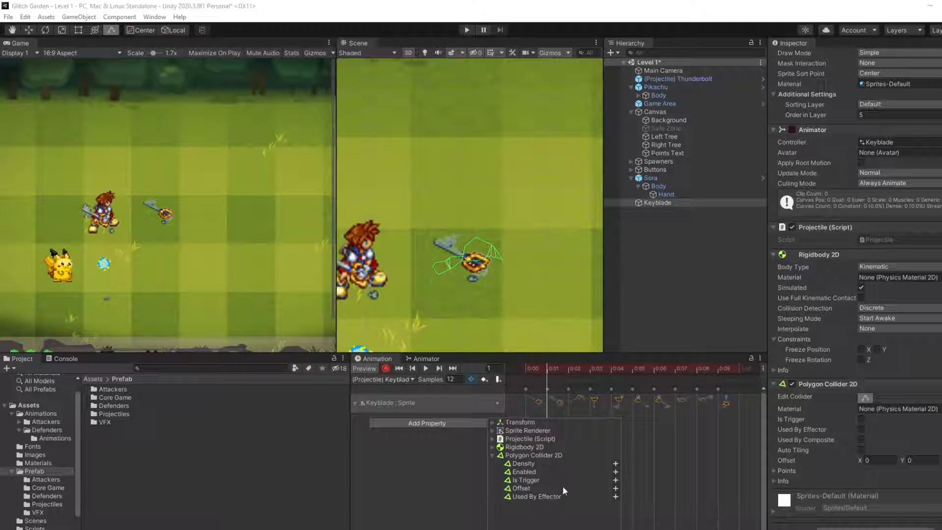
pyautogui.click(616, 463)
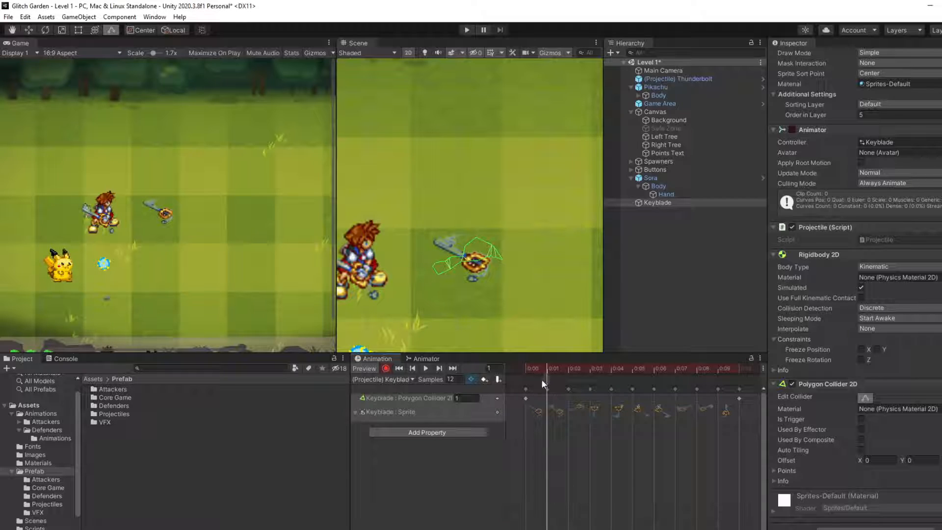
pyautogui.moveTo(542, 367); pyautogui.dragTo(542, 371)
pyautogui.moveTo(484, 269); pyautogui.dragTo(487, 284)
pyautogui.click(411, 398)
pyautogui.rightClick(410, 398)
pyautogui.click(439, 400)
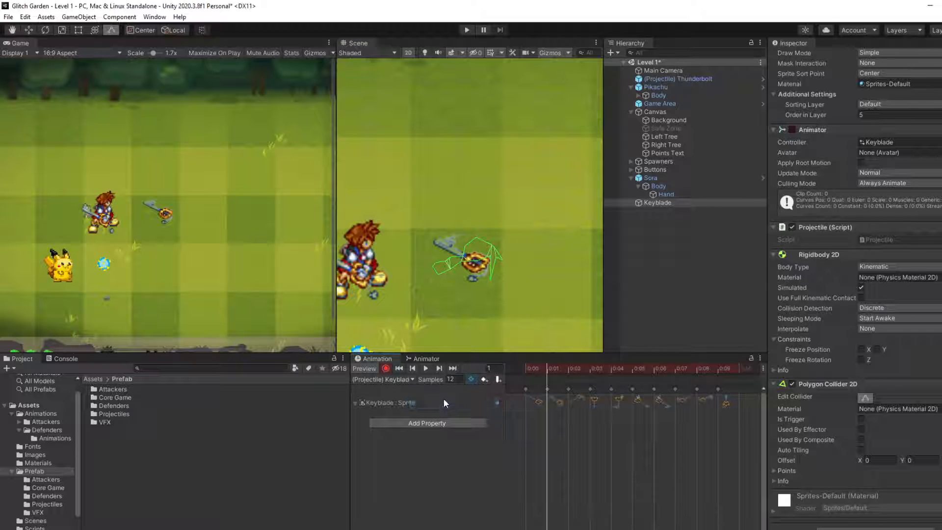
# Step: Try animating the Polygon Collider 2D's Offset with a collider point moved at frame 1, and remove the Offset property from the clip
pyautogui.click(431, 422)
pyautogui.click(493, 455)
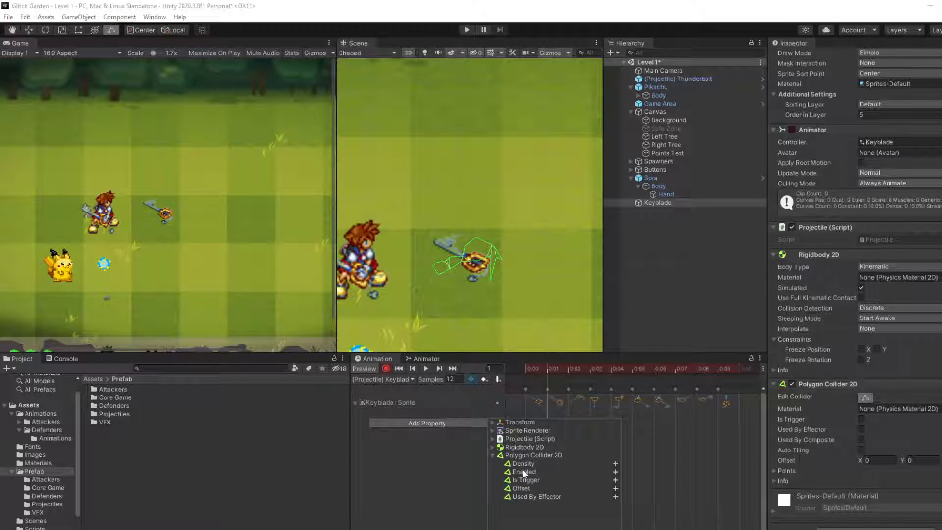
pyautogui.click(615, 488)
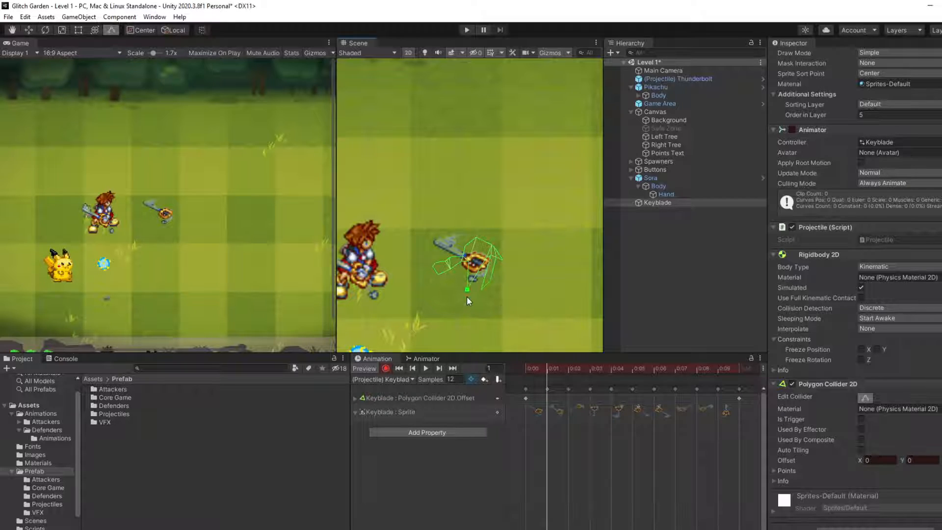
pyautogui.moveTo(467, 297); pyautogui.dragTo(449, 264)
pyautogui.moveTo(542, 368)
pyautogui.mouseDown()
pyautogui.moveTo(525, 369)
pyautogui.moveTo(561, 370)
pyautogui.moveTo(534, 375)
pyautogui.moveTo(580, 384)
pyautogui.moveTo(553, 381)
pyautogui.mouseUp()
pyautogui.click(485, 399)
pyautogui.rightClick(483, 398)
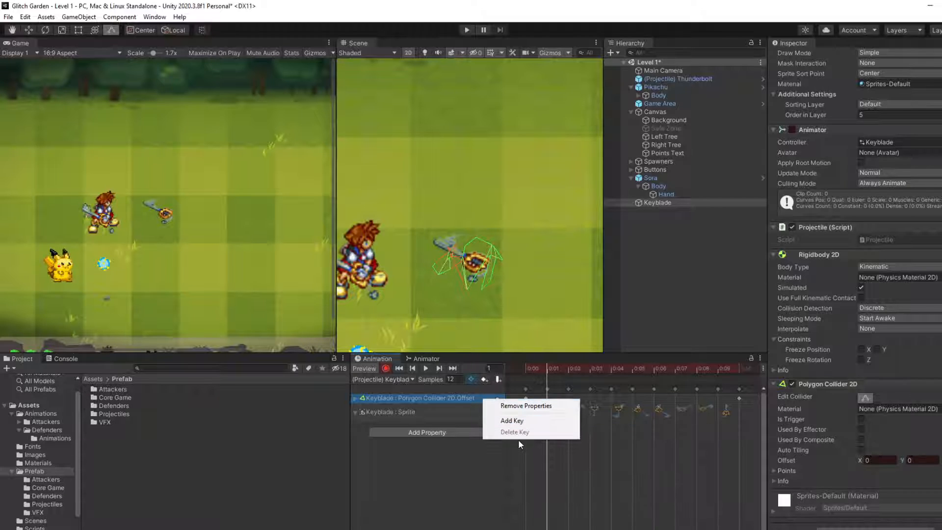
pyautogui.click(525, 406)
# Step: Check the Polygon Collider 2D's animatable properties, stop animation recording and remove the collider from the Keyblade
pyautogui.click(442, 423)
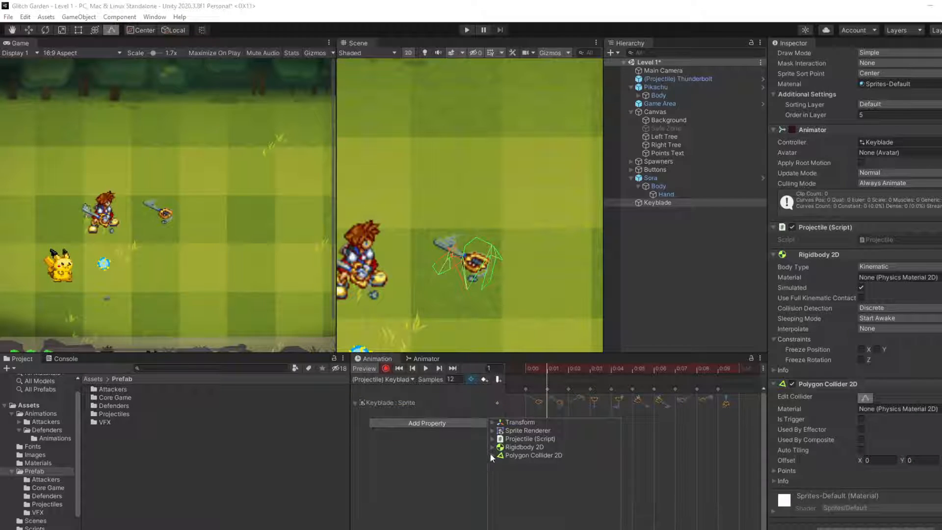
pyautogui.click(491, 455)
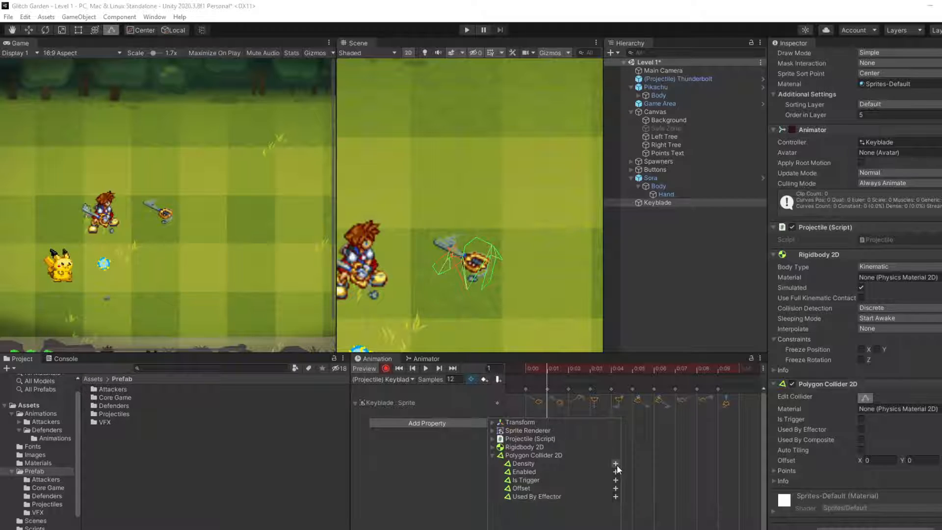
pyautogui.click(687, 445)
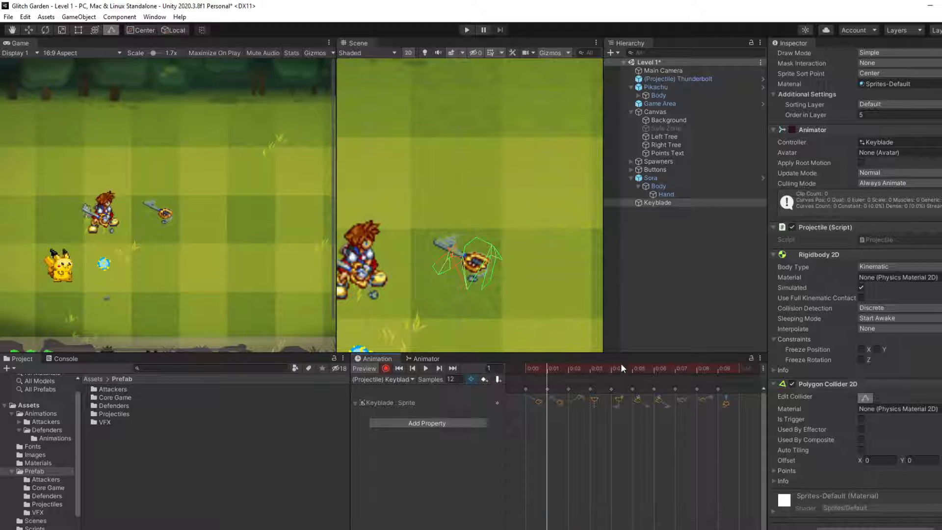
pyautogui.click(385, 368)
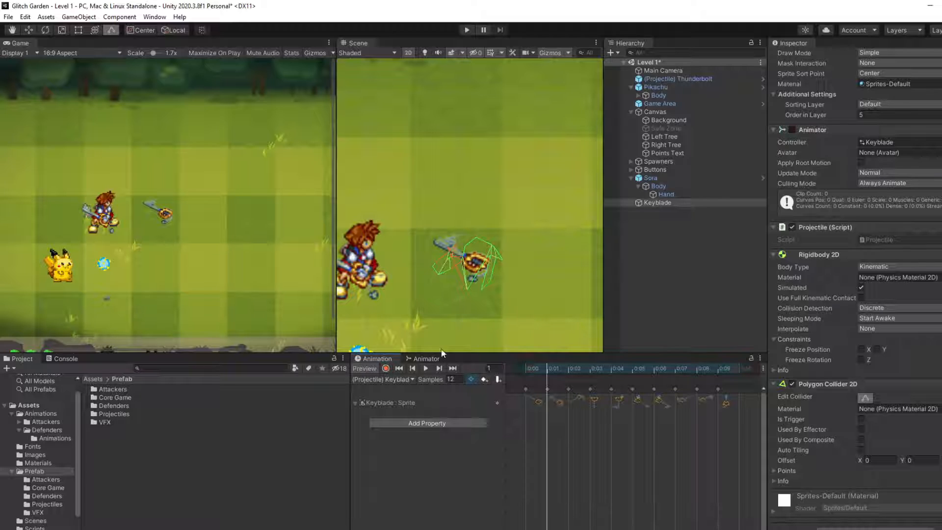
pyautogui.rightClick(871, 384)
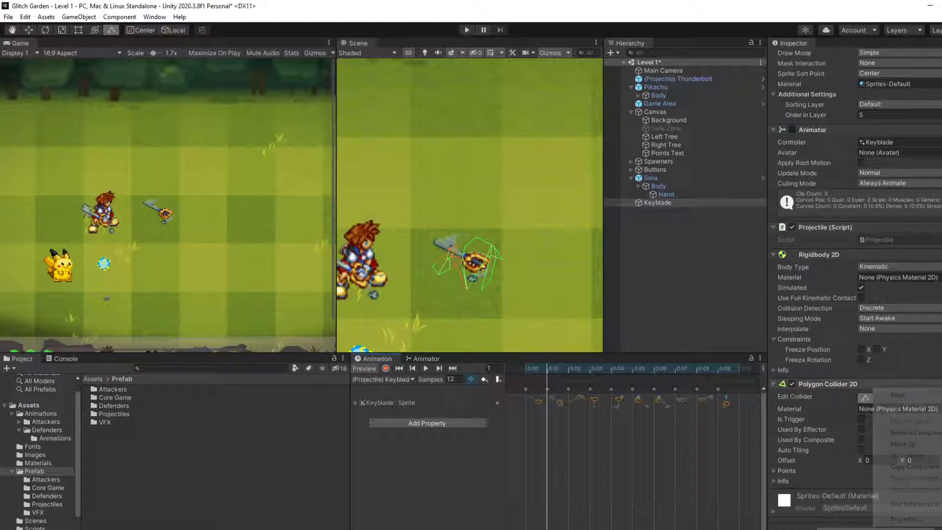
pyautogui.click(903, 433)
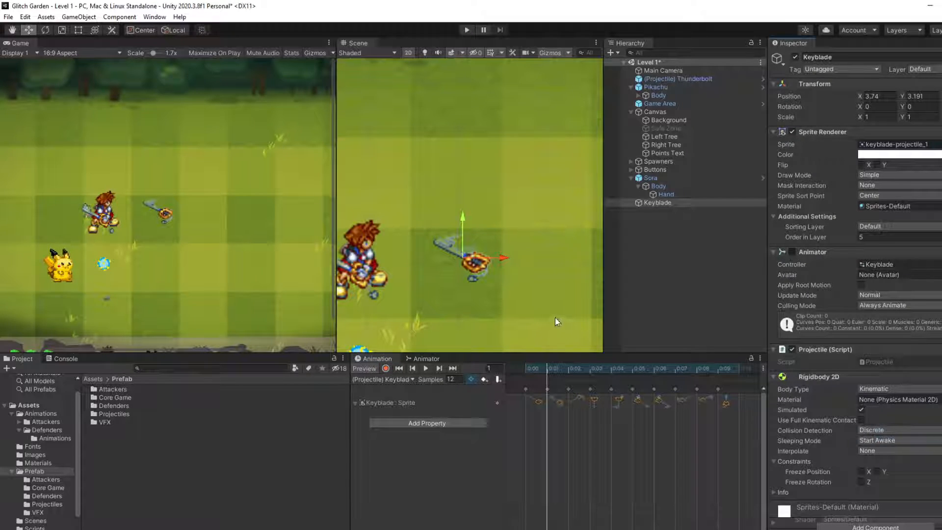
# Step: Add a Capsule Collider 2D to the Keyblade and shrink it to about 0.63 by 0.63 around the sprite
pyautogui.click(848, 526)
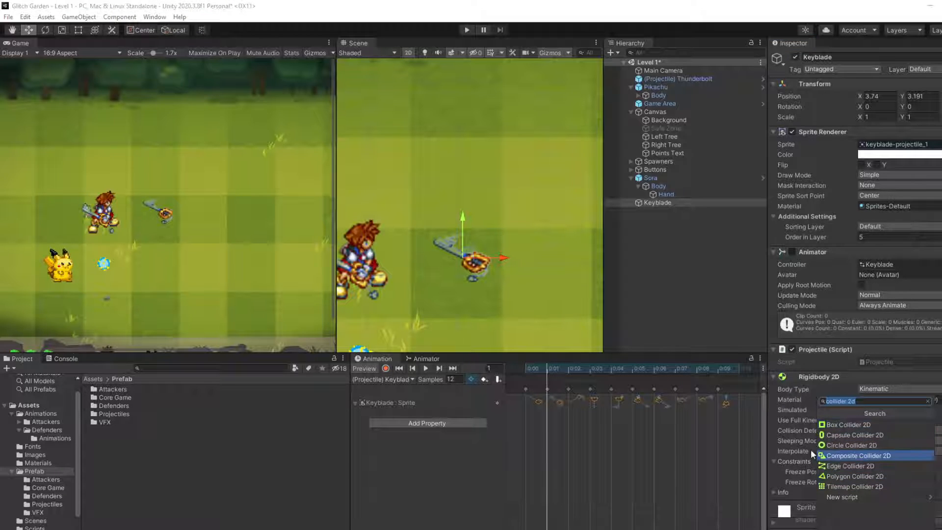
pyautogui.click(853, 435)
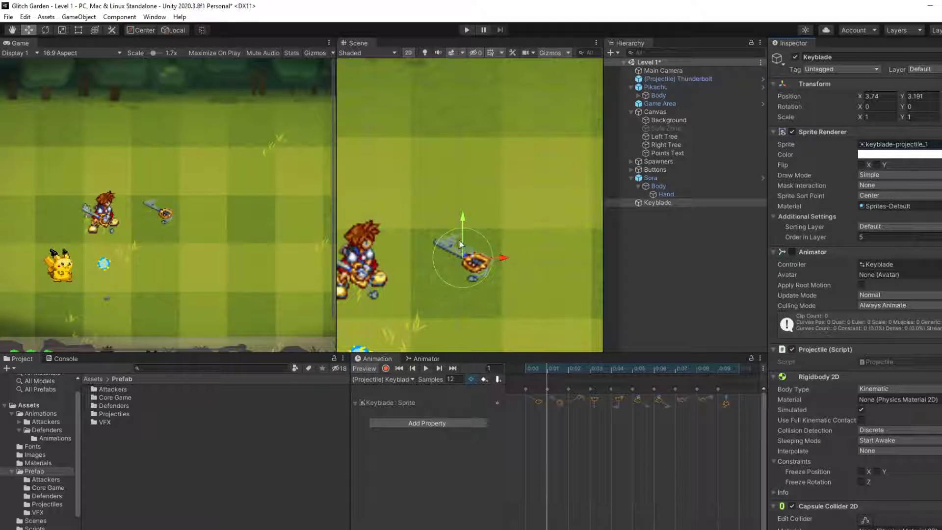
pyautogui.scroll(-5, 853, 488)
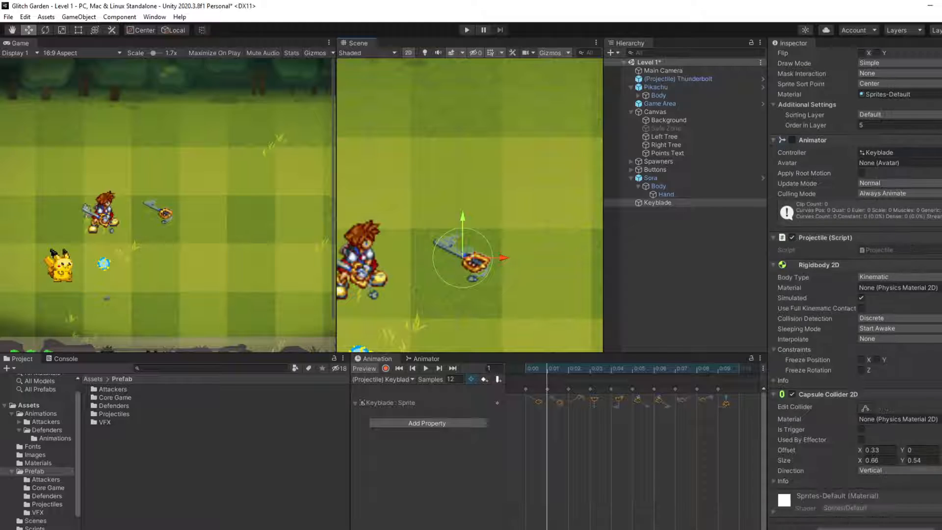
pyautogui.click(865, 408)
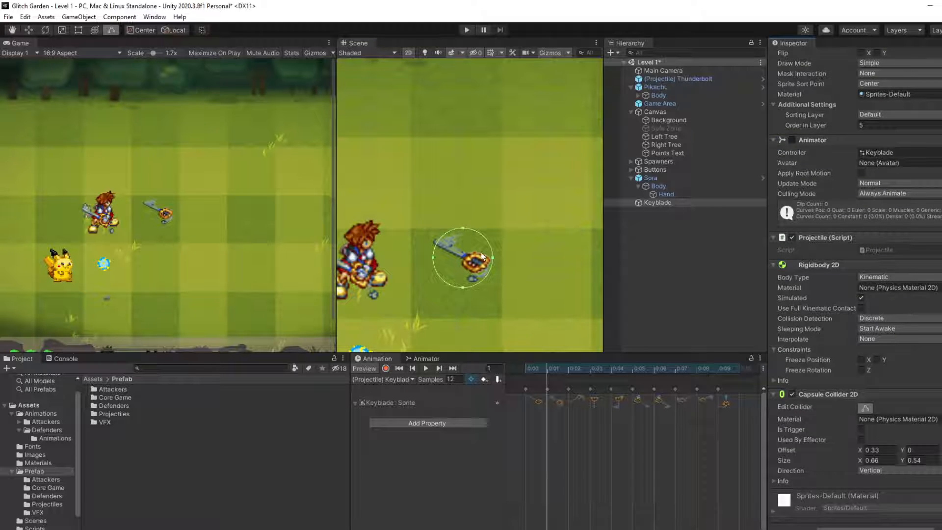
pyautogui.moveTo(493, 257); pyautogui.dragTo(489, 256)
pyautogui.moveTo(457, 286); pyautogui.dragTo(463, 282)
pyautogui.click(430, 257)
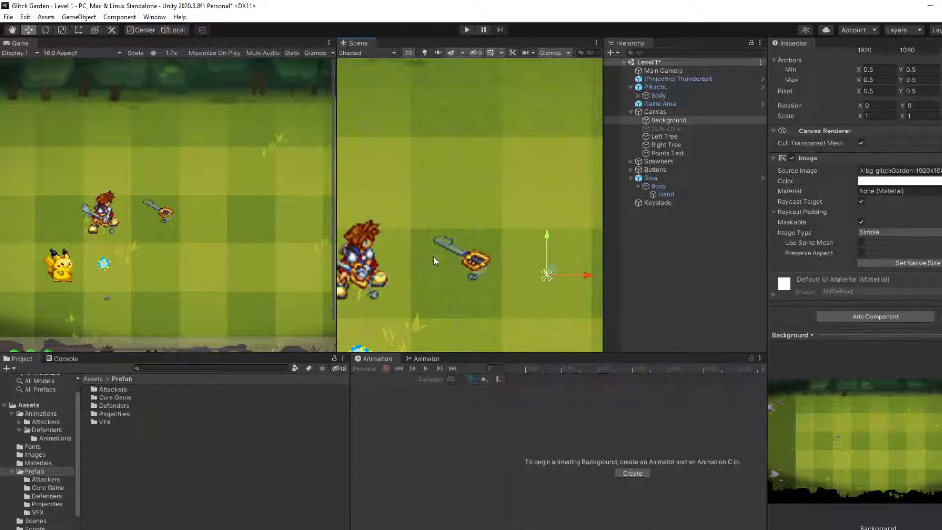
# Step: Enlarge the Keyblade's capsule collider to about 0.67 by 0.67 and play the spin animation to check the fit
pyautogui.click(676, 188)
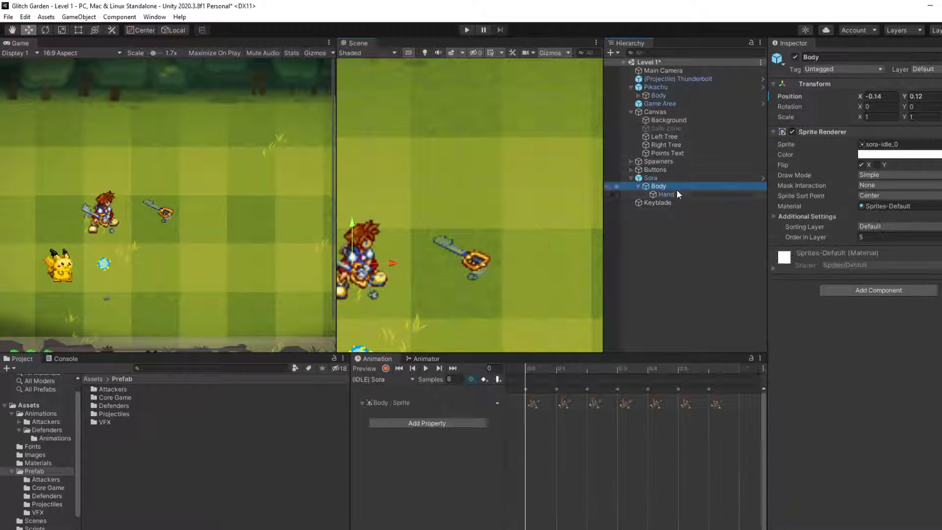
pyautogui.click(702, 203)
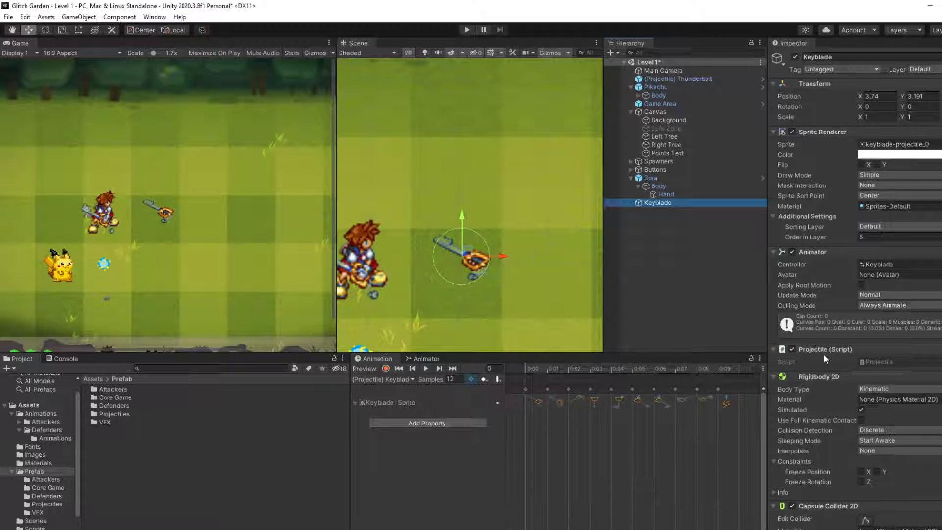
pyautogui.scroll(-4, 124, 204)
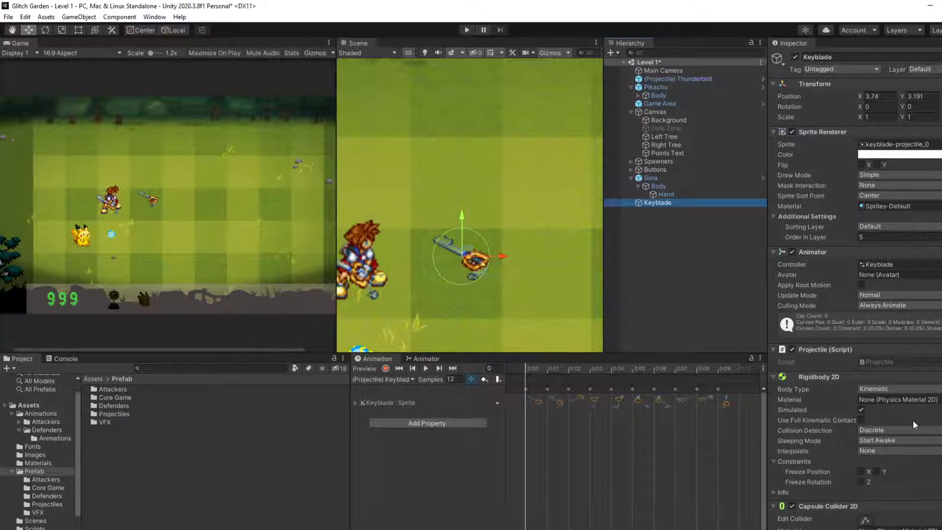
pyautogui.scroll(-3, 914, 425)
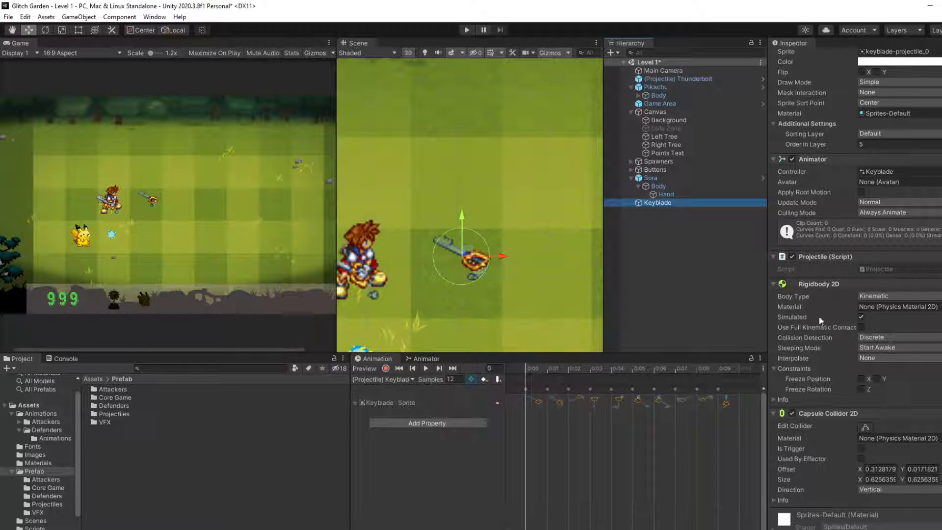
pyautogui.scroll(-1, 870, 391)
pyautogui.click(865, 408)
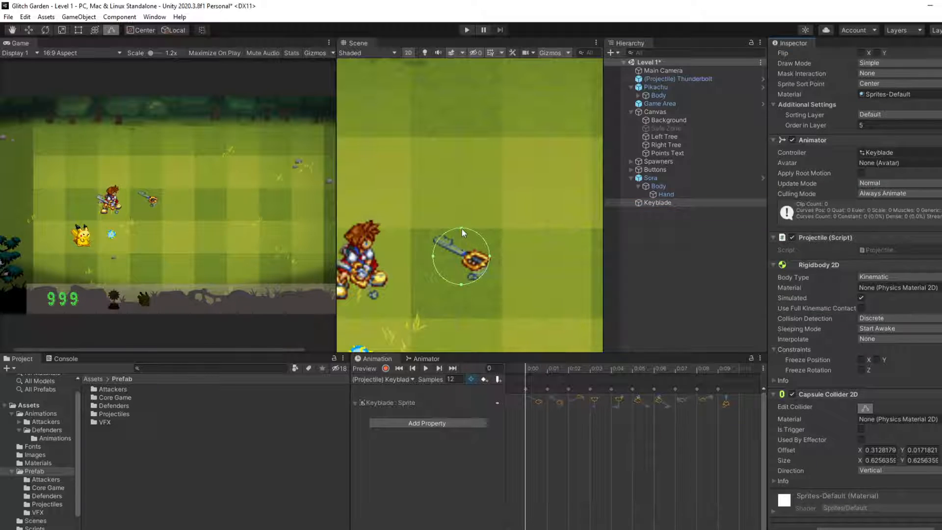
pyautogui.moveTo(433, 256)
pyautogui.mouseDown()
pyautogui.moveTo(442, 255)
pyautogui.moveTo(430, 255)
pyautogui.mouseUp()
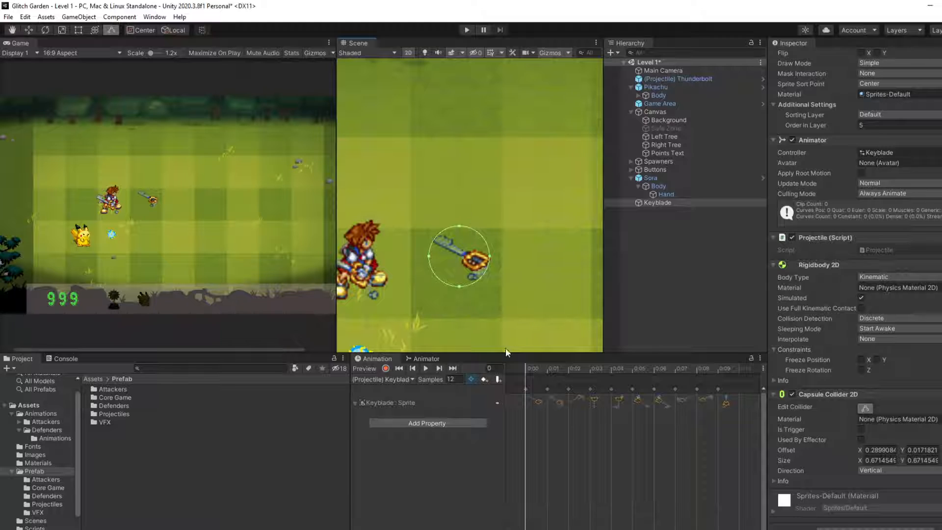
pyautogui.click(427, 368)
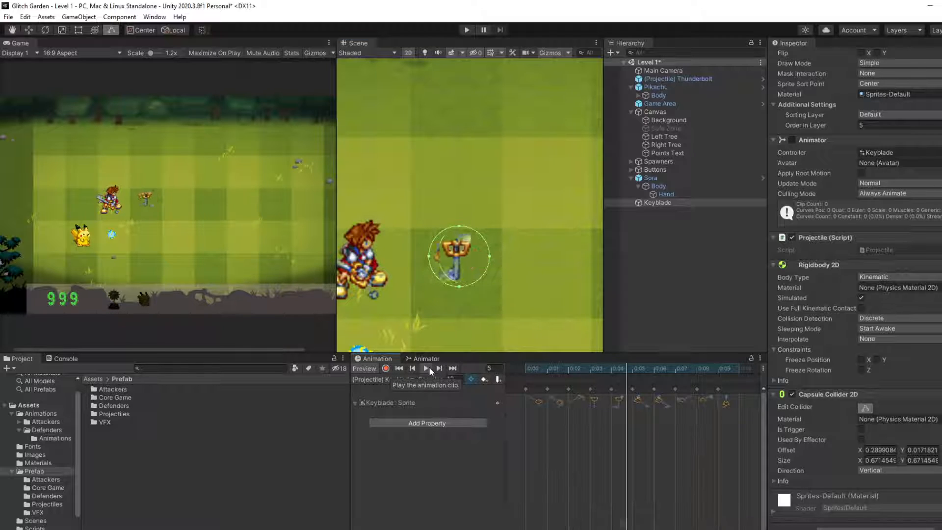
pyautogui.click(429, 367)
# Step: Create a prefab of the Keyblade in the Prefab/Projectiles folder
pyautogui.click(697, 231)
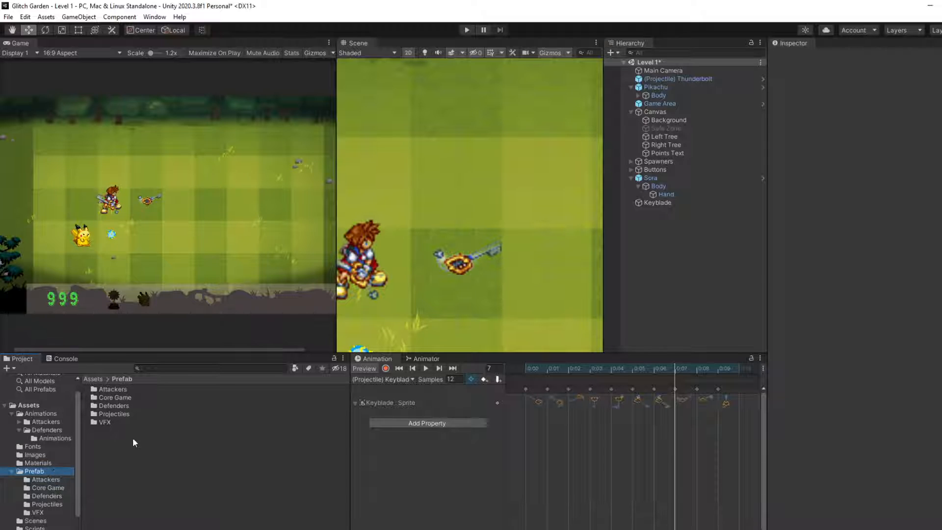
pyautogui.click(113, 414)
pyautogui.doubleClick(114, 414)
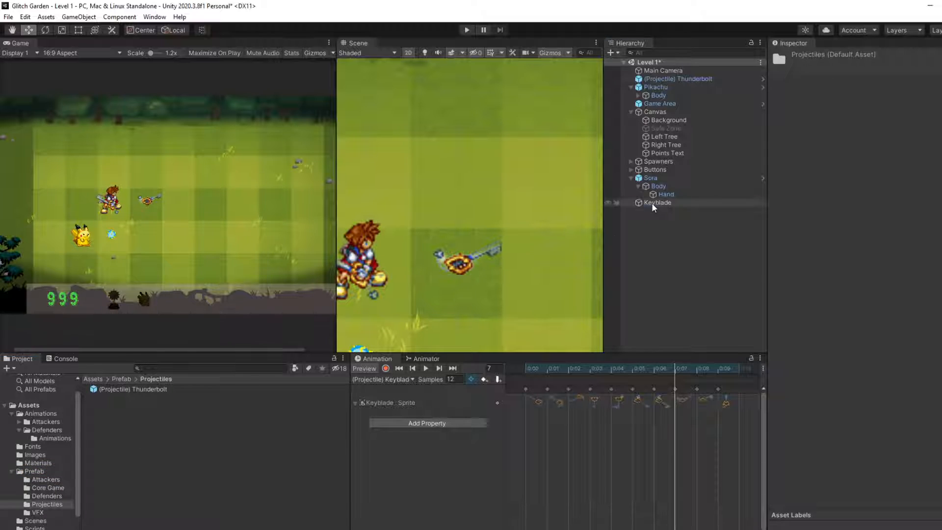
pyautogui.moveTo(652, 202); pyautogui.dragTo(189, 432)
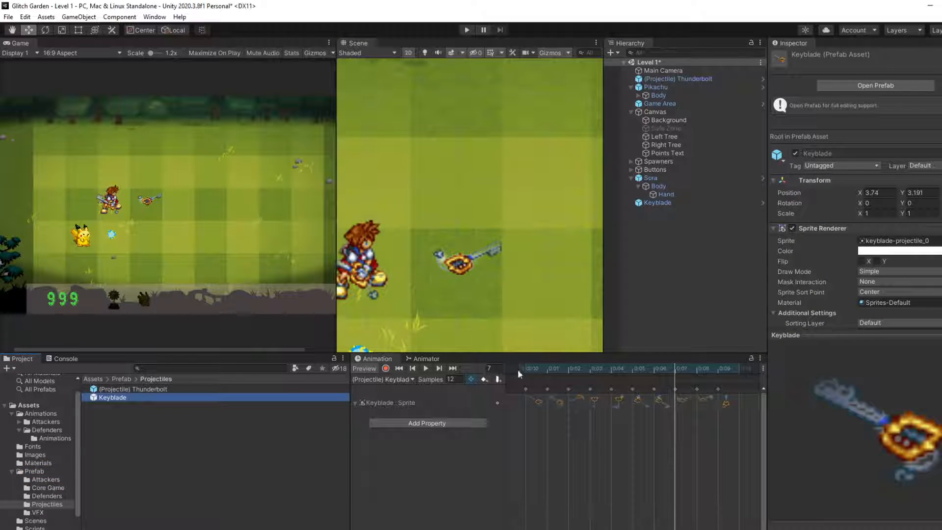
# Step: Preview the Keyblade's spin animation and set its clip's samples to 24
pyautogui.click(426, 368)
pyautogui.scroll(-2, 473, 270)
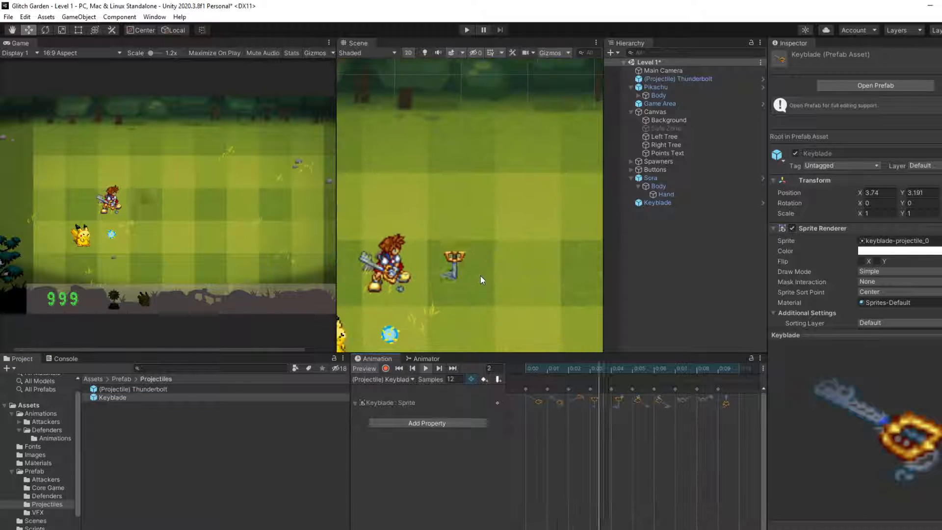
pyautogui.scroll(-2, 483, 276)
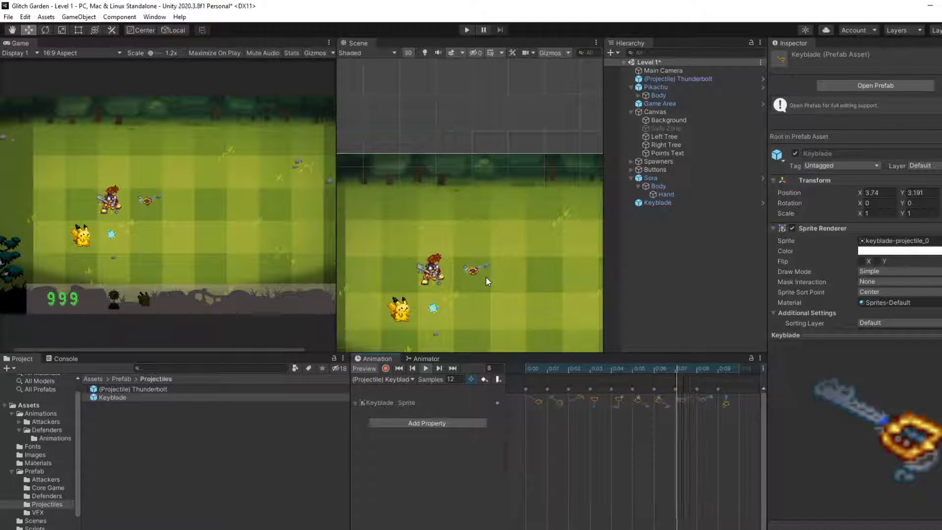
pyautogui.click(460, 381)
pyautogui.write('24')
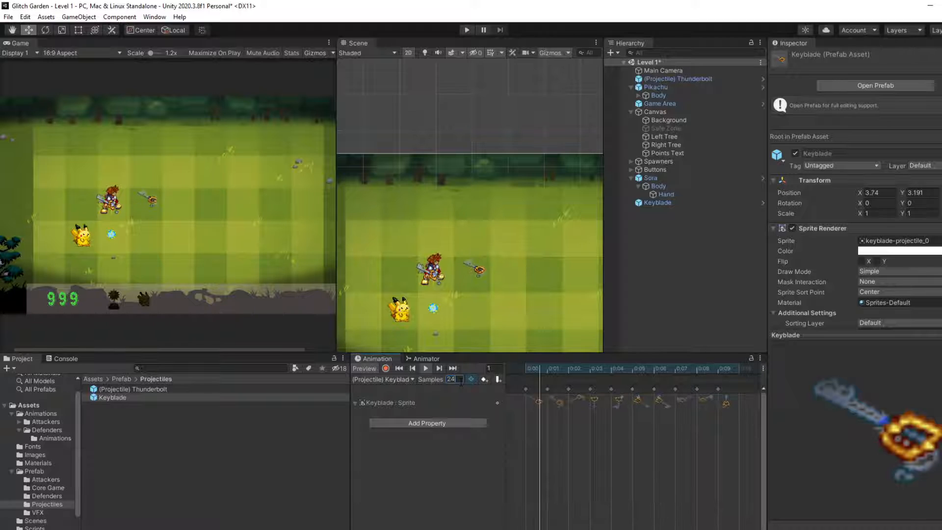
pyautogui.press('Return')
pyautogui.scroll(2, 143, 191)
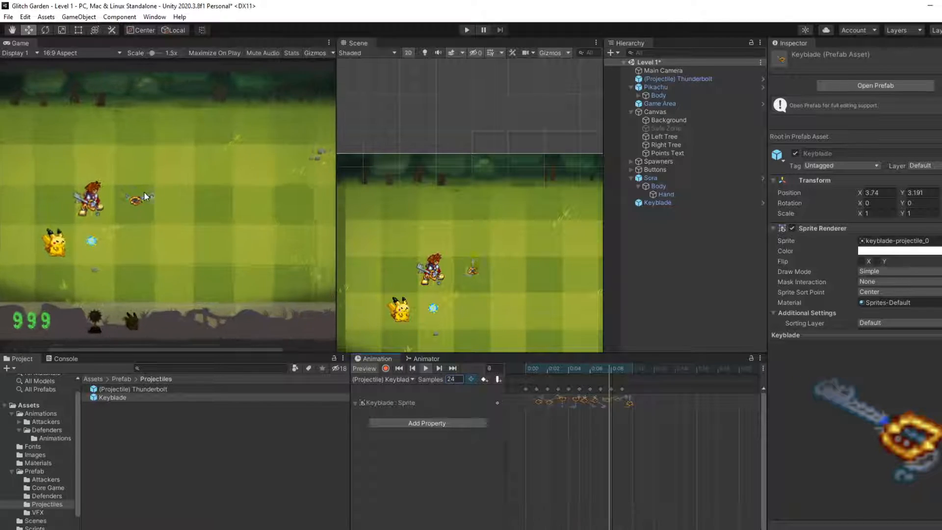
pyautogui.scroll(1, 154, 203)
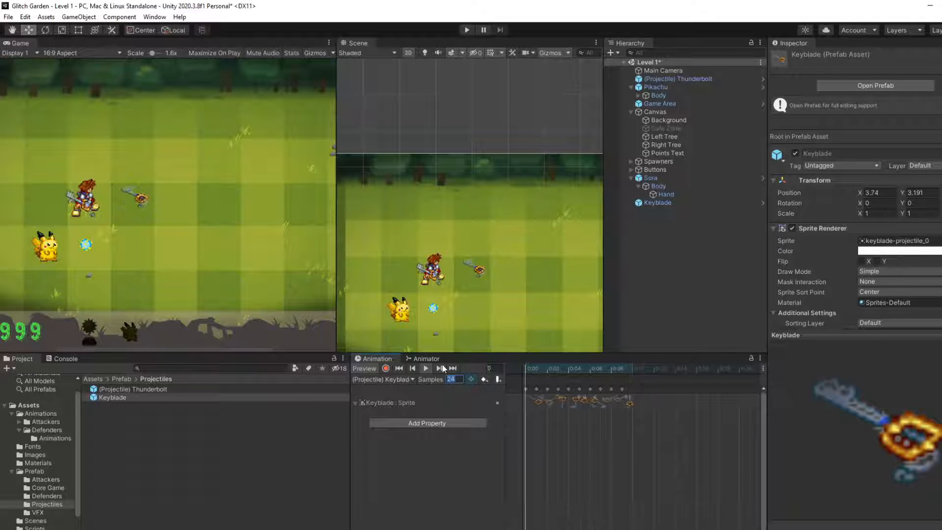
# Step: Play Sora's idle clip, try sample rates such as 10 and 24, and set its samples to 12
pyautogui.click(676, 178)
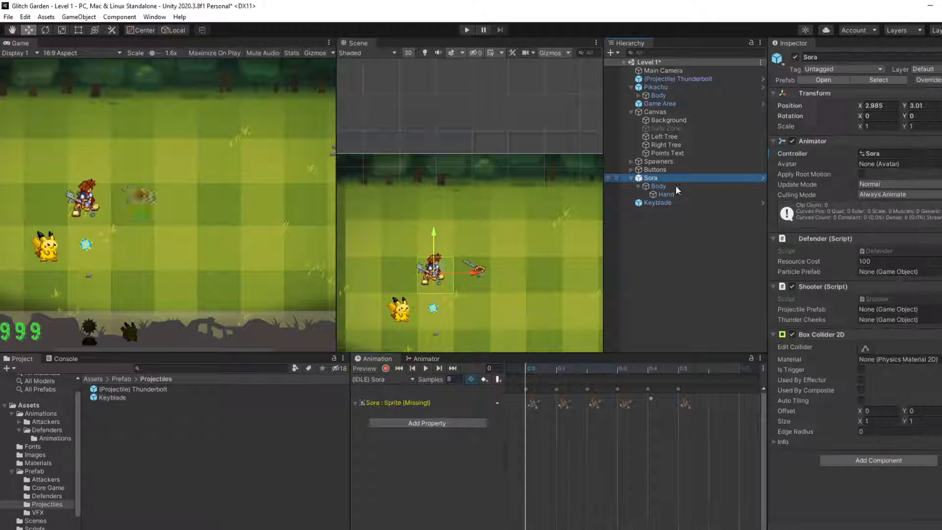
pyautogui.click(425, 369)
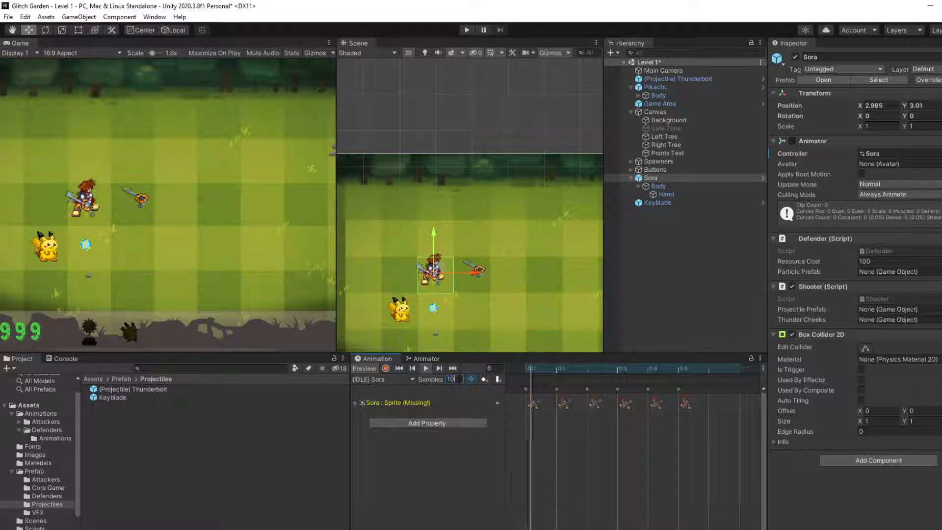
pyautogui.write('10')
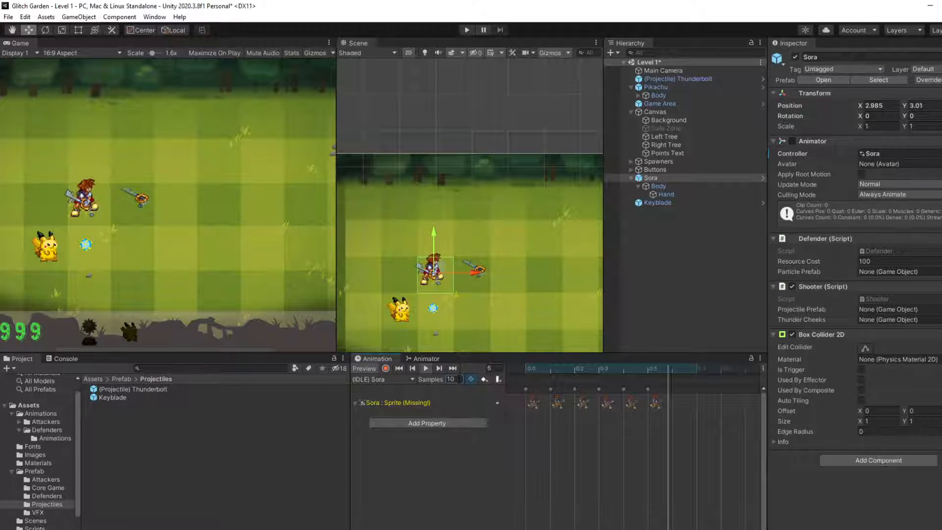
pyautogui.write('4')
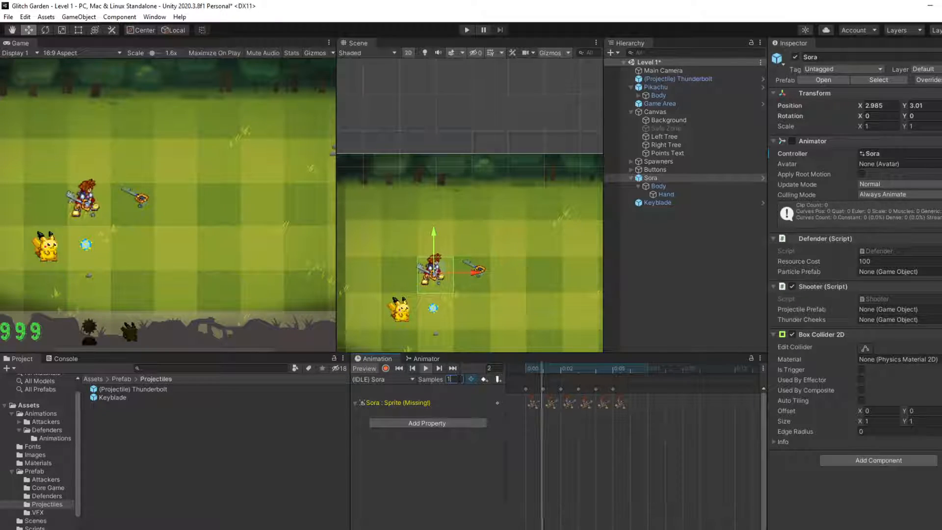
pyautogui.write('24')
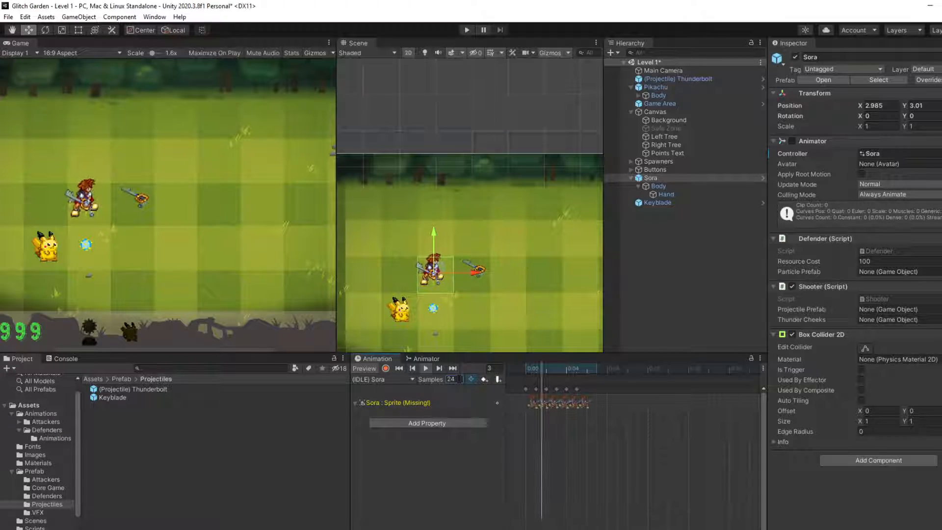
pyautogui.doubleClick(459, 379)
pyautogui.write('12')
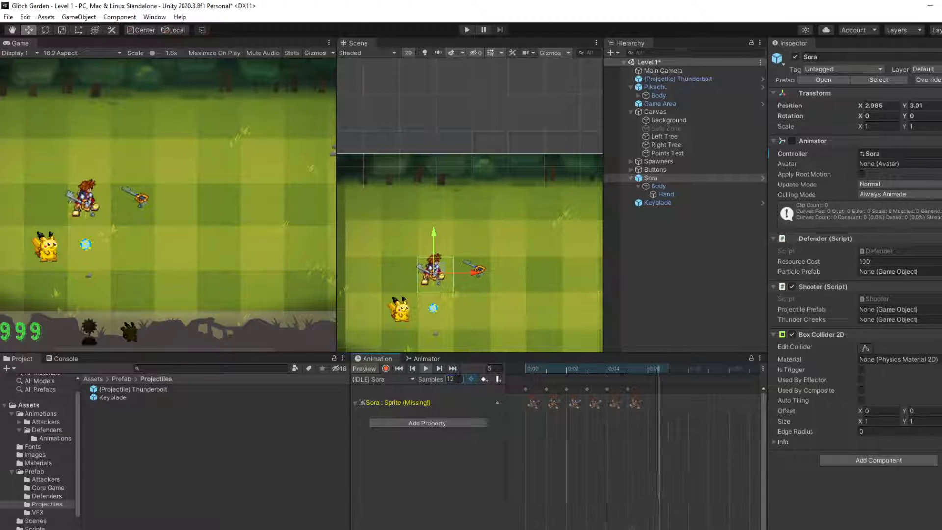
# Step: Reposition Sora's Body child within the grid cell to about X -0.01, Y -0.02
pyautogui.scroll(2, 87, 215)
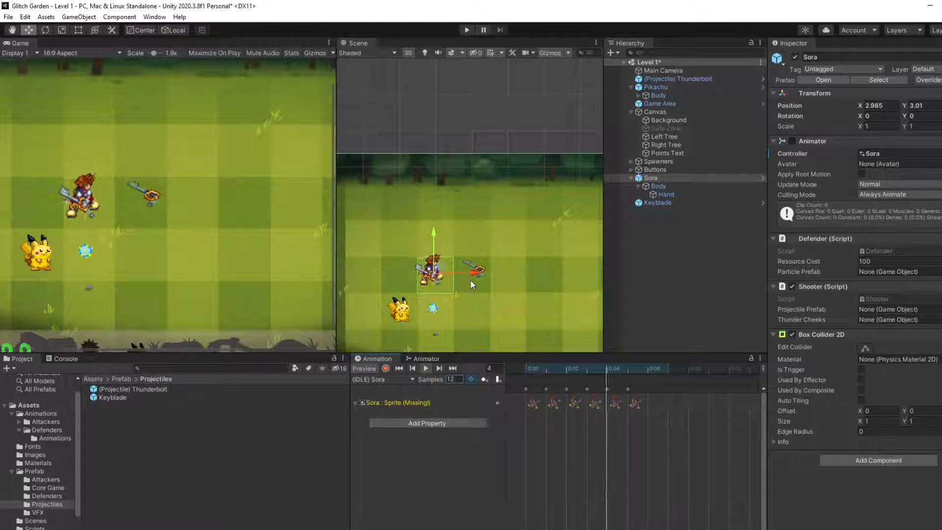
pyautogui.click(681, 186)
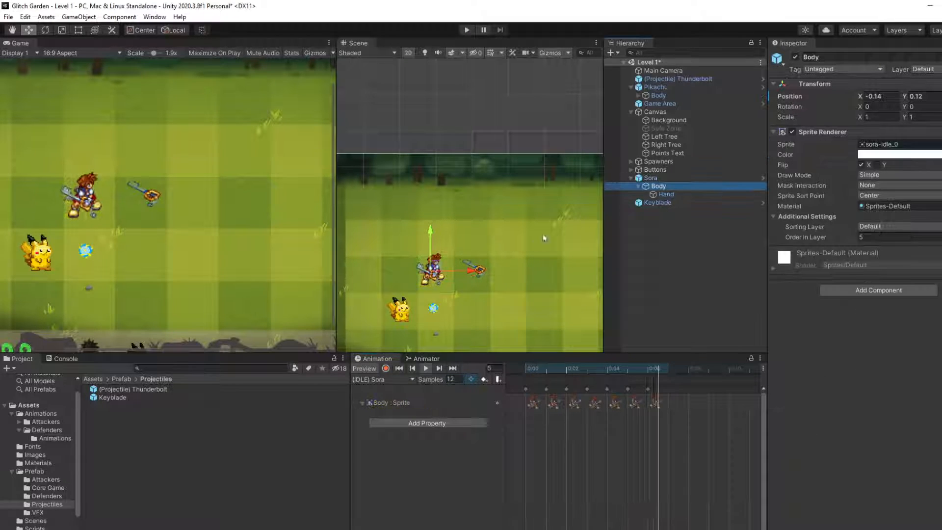
pyautogui.moveTo(431, 271); pyautogui.dragTo(439, 275)
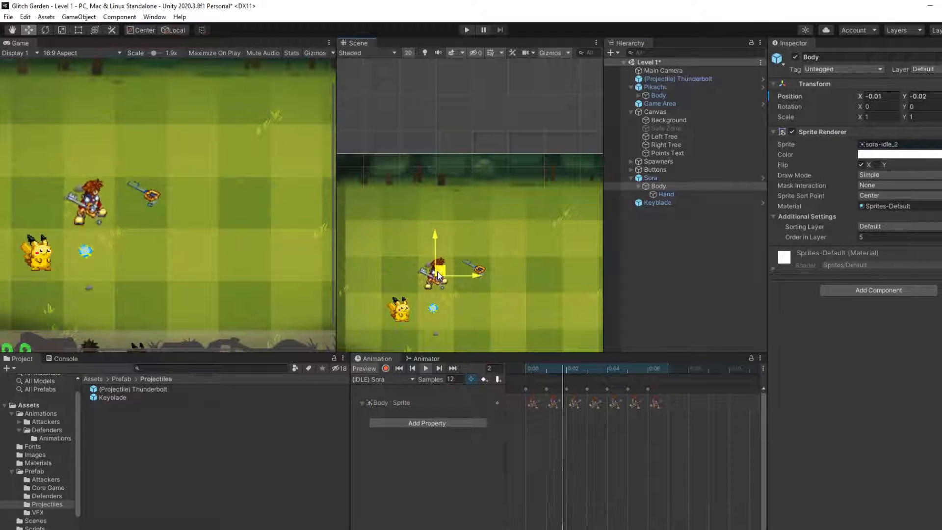
# Step: Preview Sora's (INIT-ATK) Sora clip and examine the attack sprite's size against its grid cell and Pikachu
pyautogui.click(651, 178)
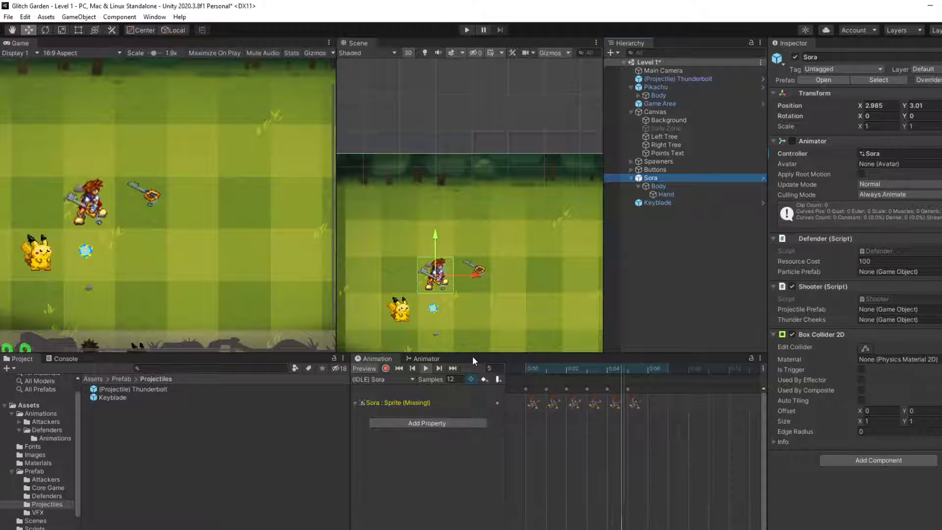
pyautogui.click(382, 380)
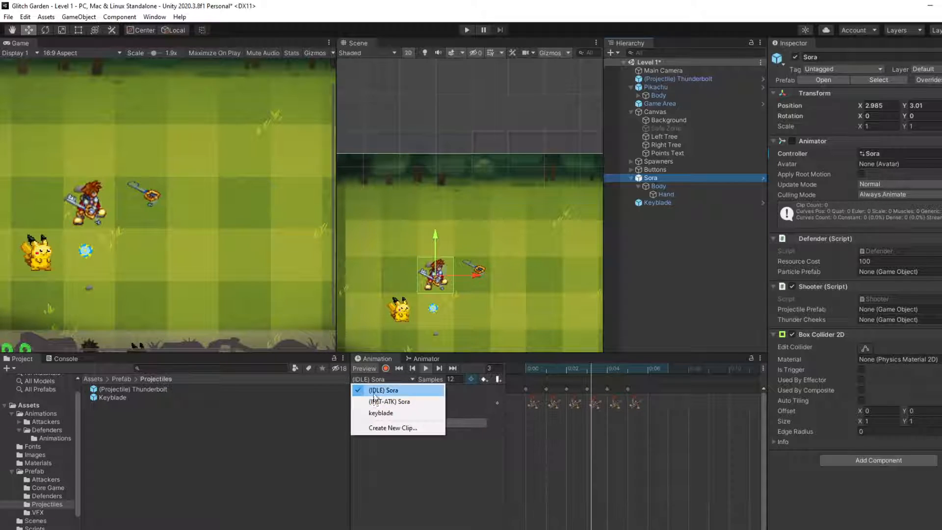
pyautogui.click(394, 402)
pyautogui.click(427, 368)
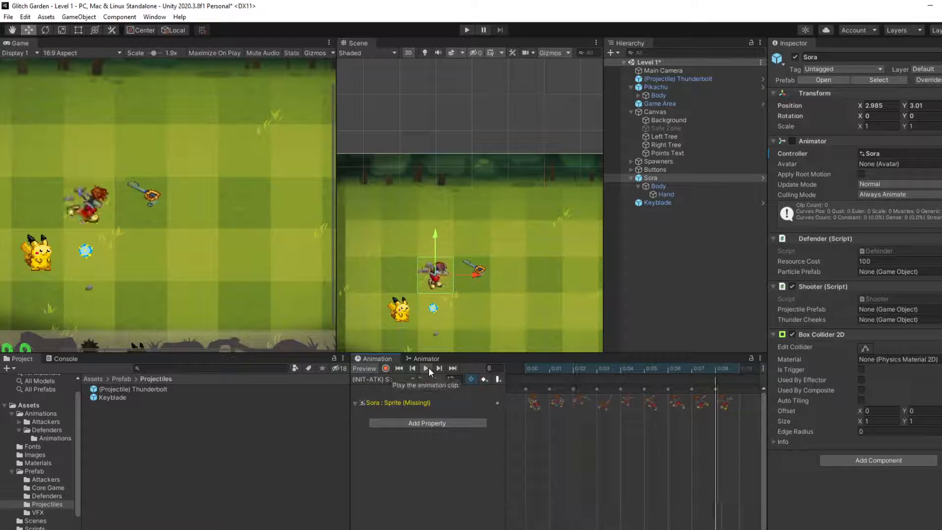
pyautogui.scroll(1, 431, 292)
pyautogui.scroll(1, 431, 293)
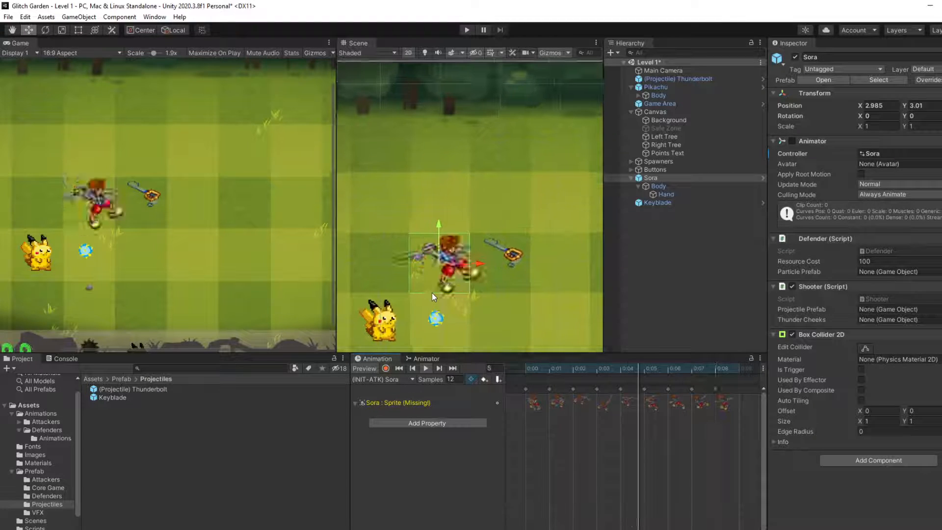
pyautogui.scroll(1, 432, 292)
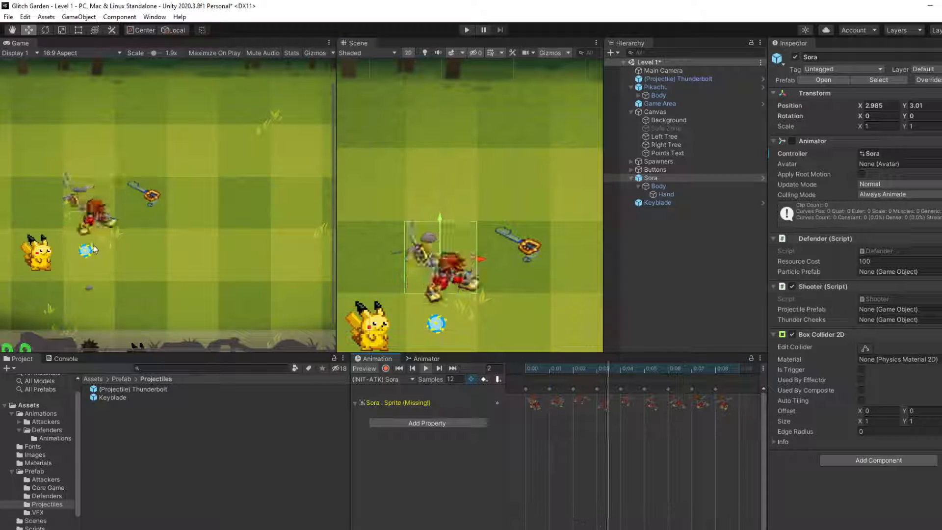
pyautogui.scroll(-2, 216, 275)
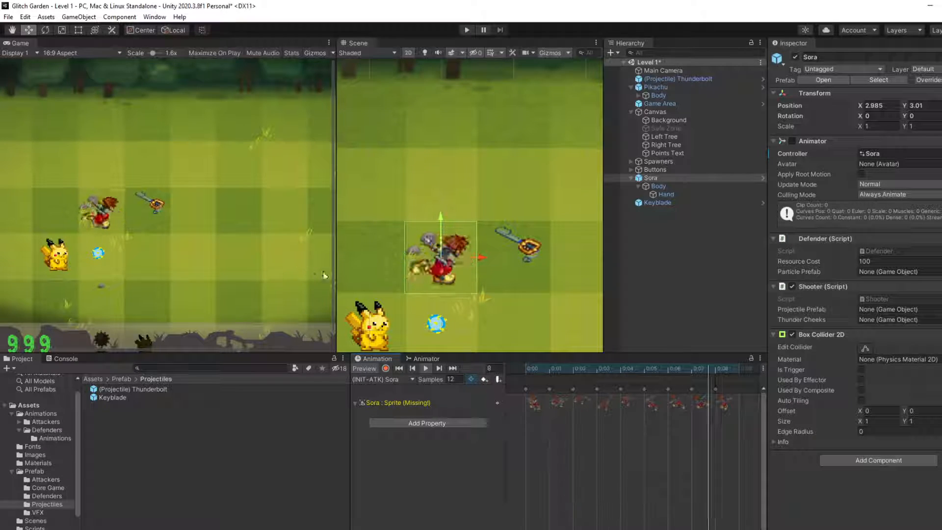
pyautogui.click(427, 373)
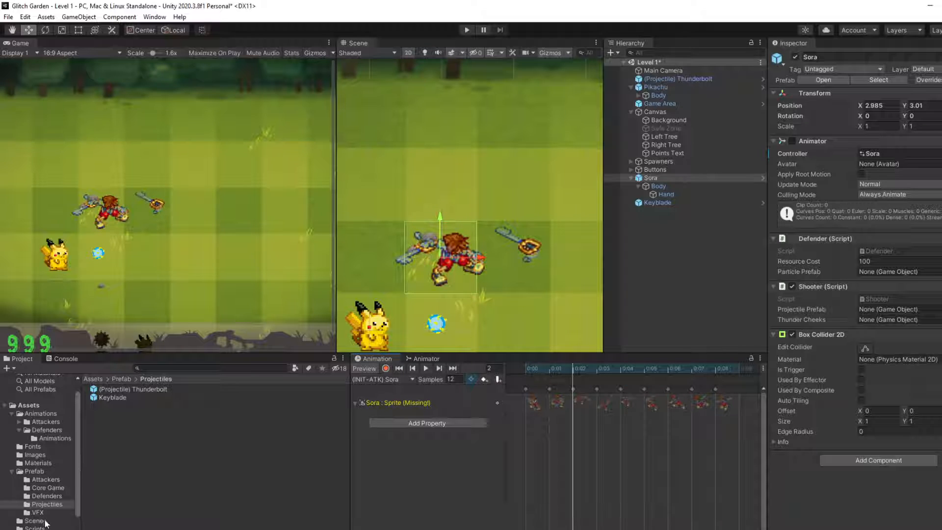
# Step: Set the sora-fin-atk texture in the Sprites folder to 75 pixels per unit
pyautogui.scroll(-3, 46, 523)
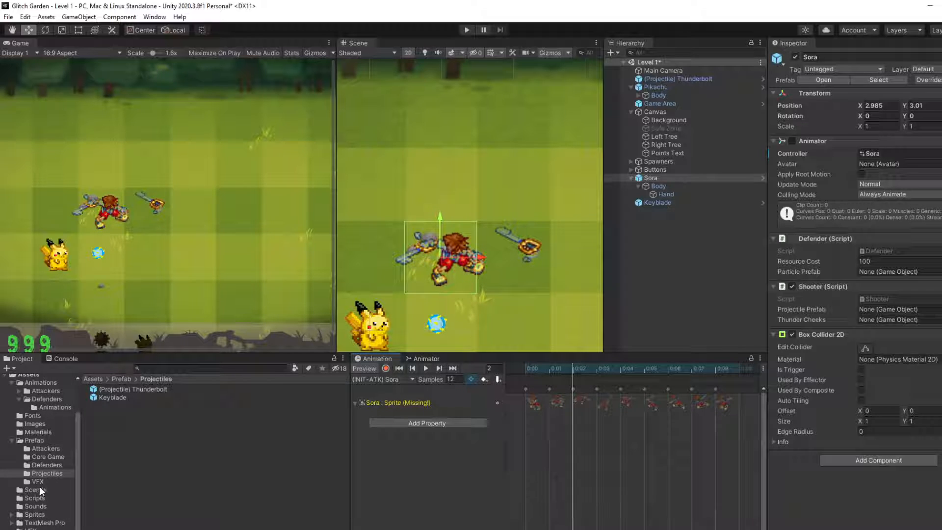
pyautogui.click(40, 516)
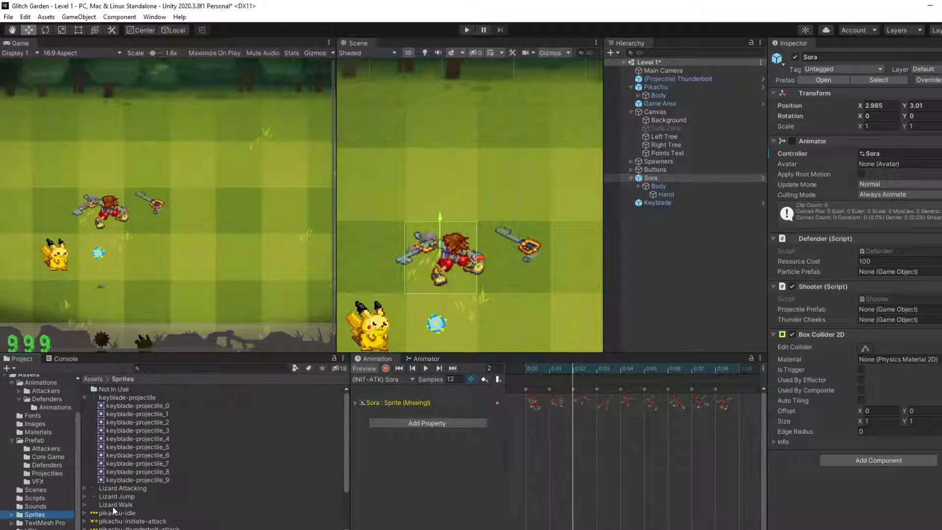
pyautogui.scroll(-5, 113, 506)
pyautogui.click(127, 482)
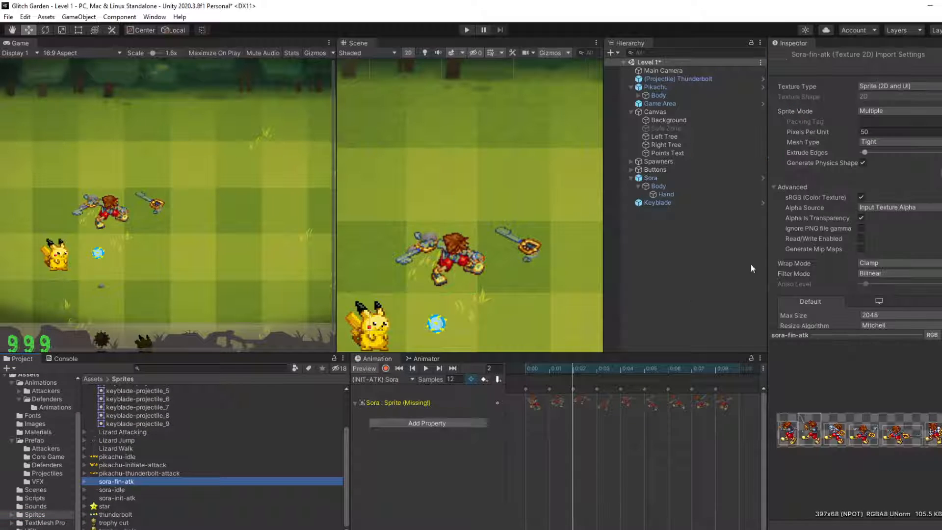
pyautogui.click(908, 132)
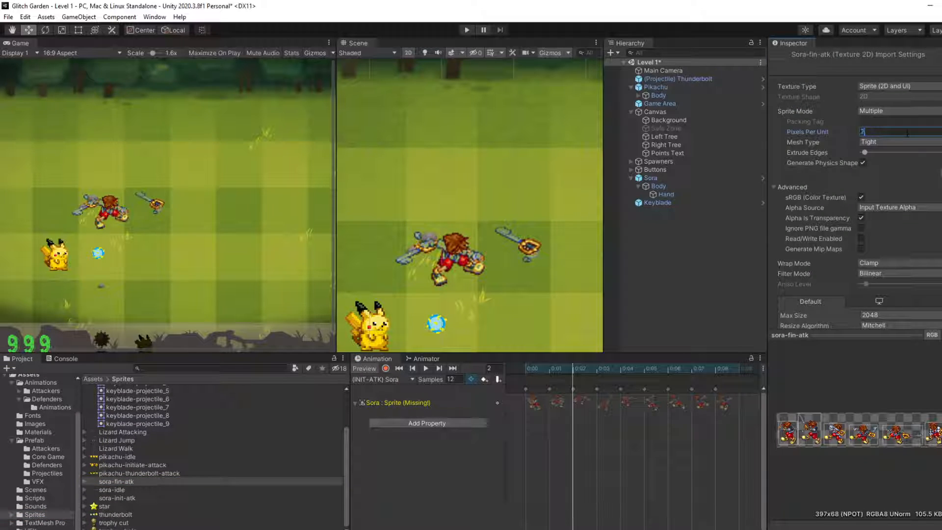
pyautogui.scroll(-3, 921, 172)
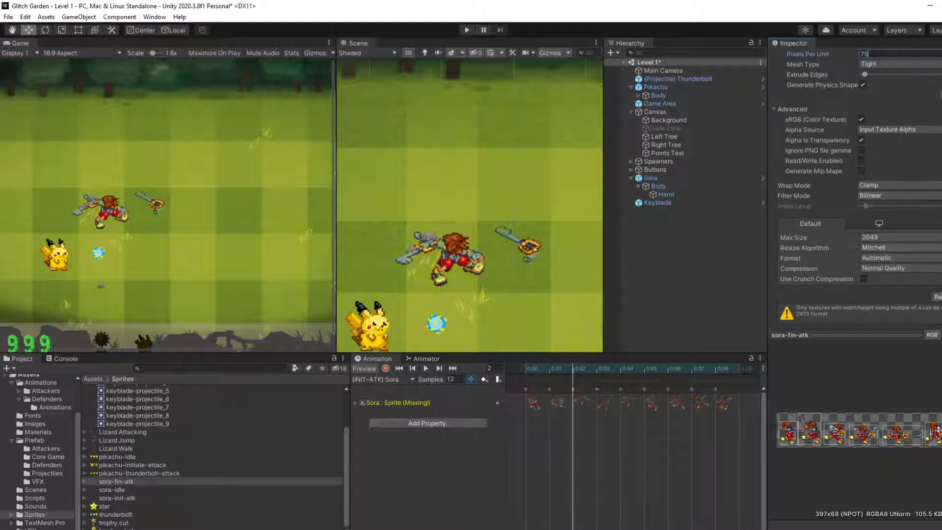
# Step: Set the sora-init-atk texture to 75 pixels per unit, apply it and preview the initial attack clip
pyautogui.click(116, 498)
pyautogui.click(867, 132)
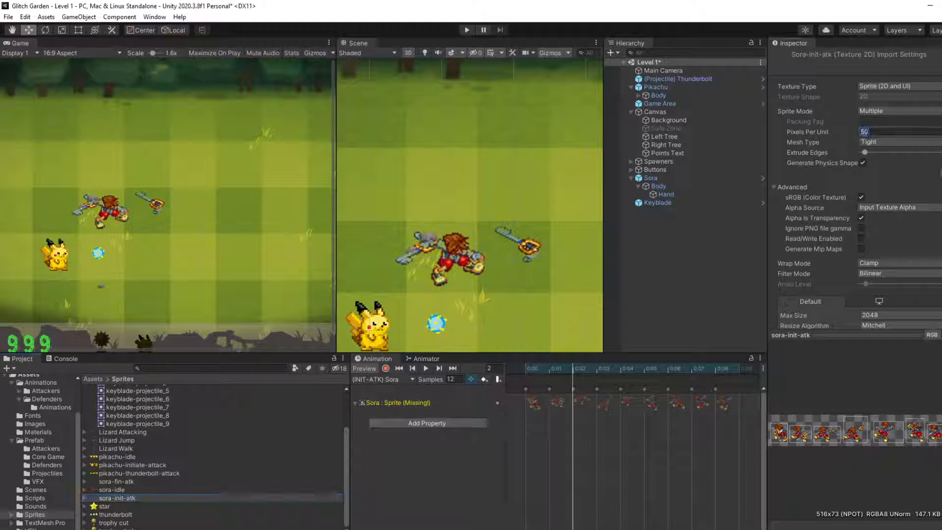
pyautogui.scroll(-3, 854, 221)
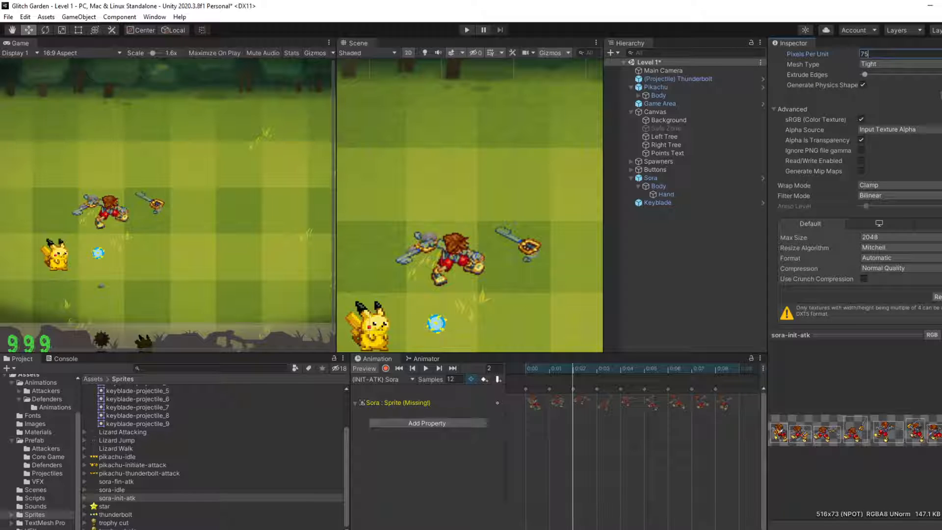
pyautogui.click(941, 297)
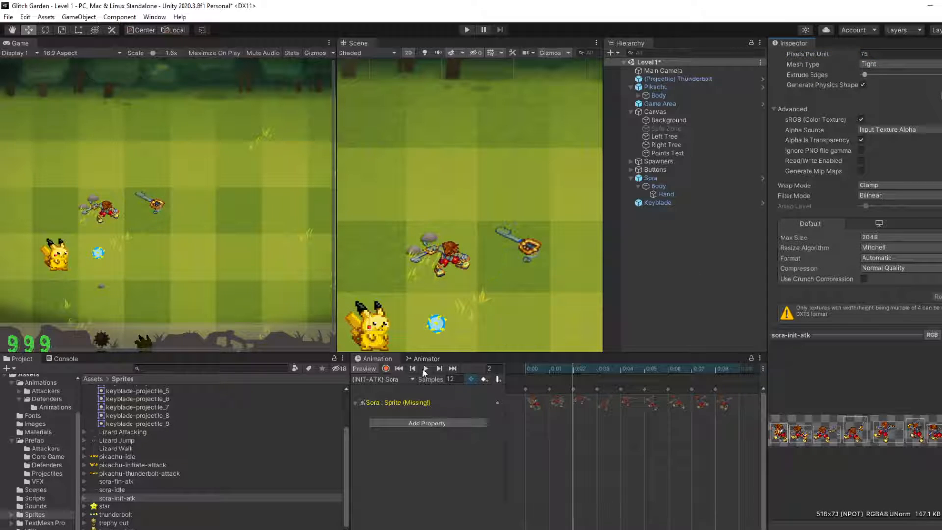
pyautogui.click(425, 369)
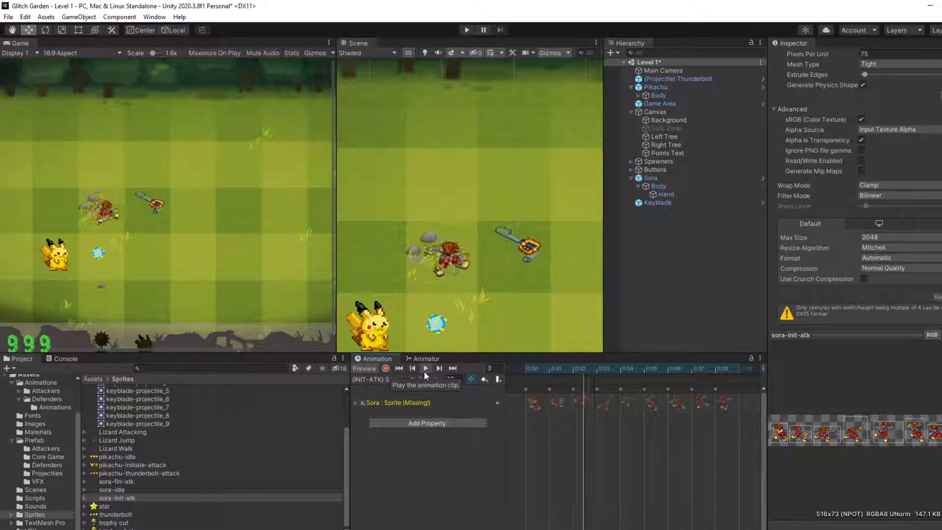
pyautogui.scroll(-3, 142, 206)
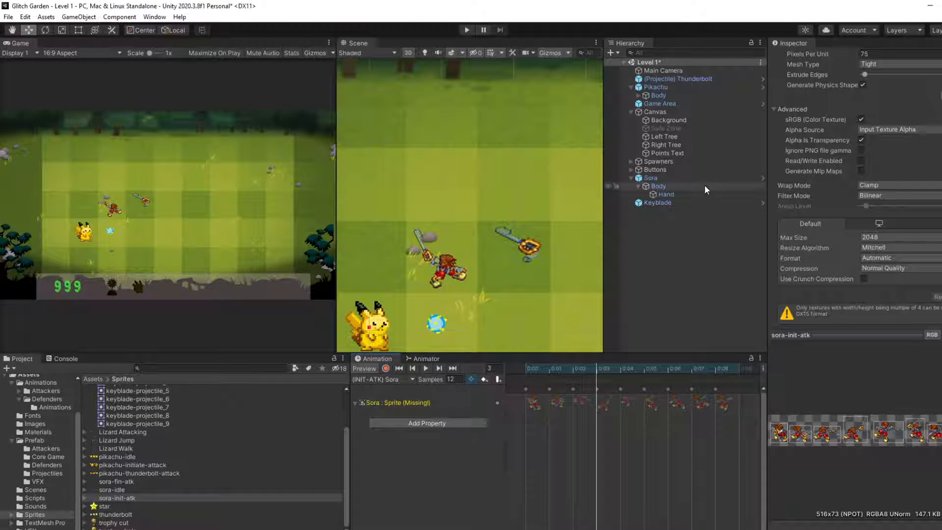
# Step: Set the keyblade-projectile texture to 75 pixels per unit, apply it and preview the Keyblade's spin clip
pyautogui.click(693, 203)
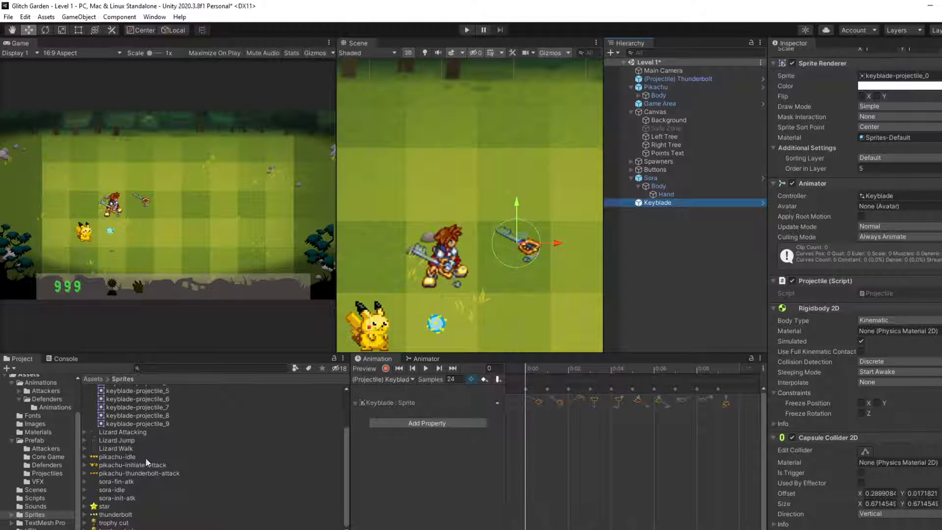
pyautogui.scroll(3, 144, 444)
pyautogui.click(150, 398)
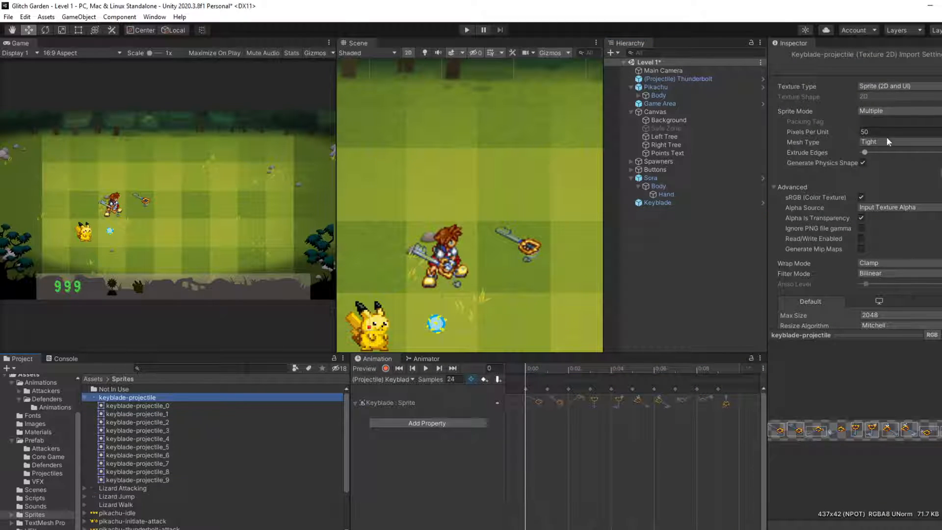
pyautogui.click(891, 132)
pyautogui.scroll(-3, 891, 132)
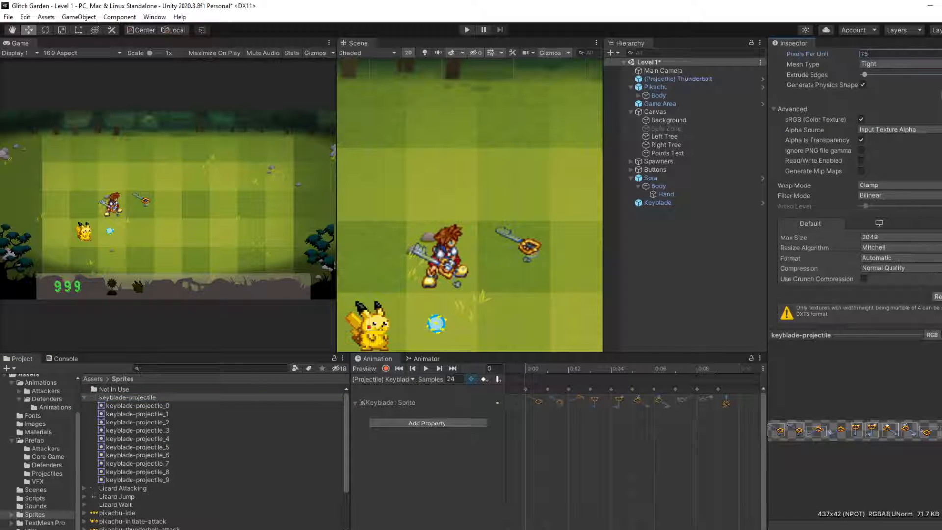
pyautogui.click(941, 297)
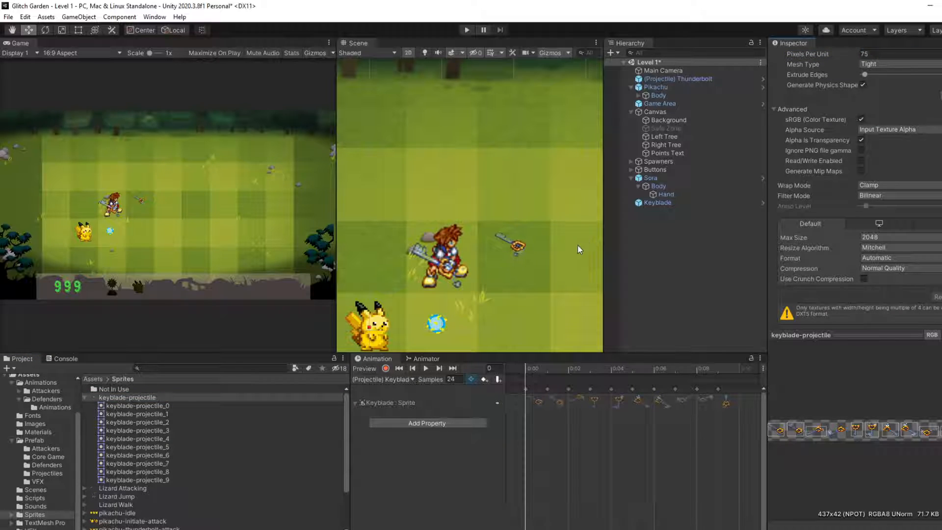
pyautogui.click(421, 367)
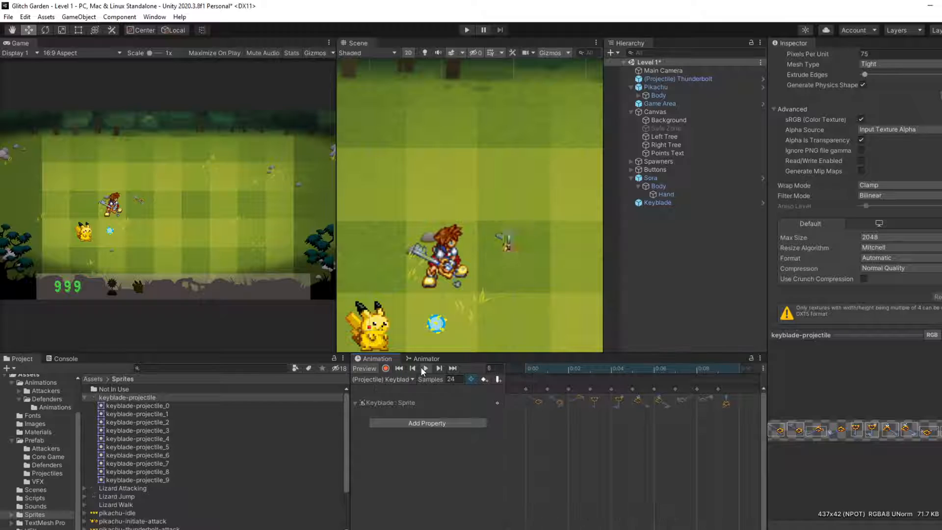
# Step: Set the sora-idle texture to 75 pixels per unit and preview the idle clip on Sora's Body
pyautogui.scroll(-3, 184, 469)
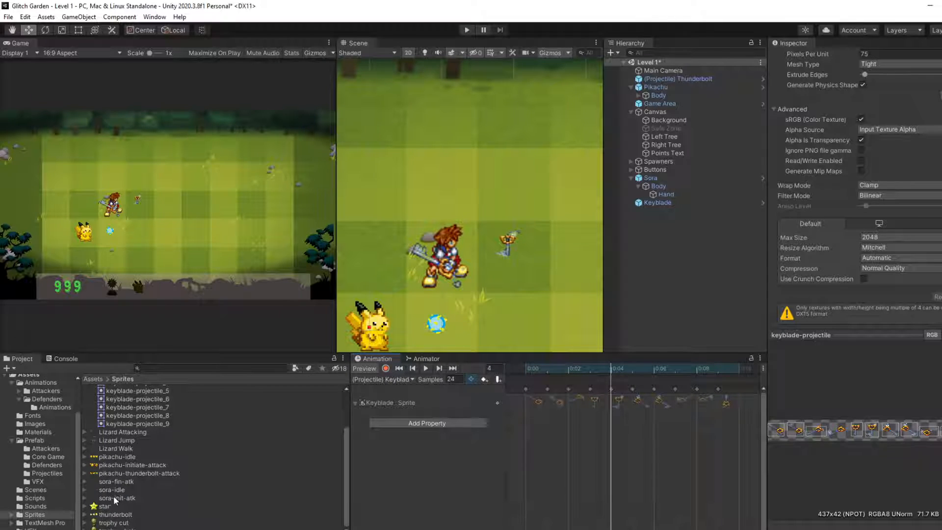
pyautogui.click(160, 490)
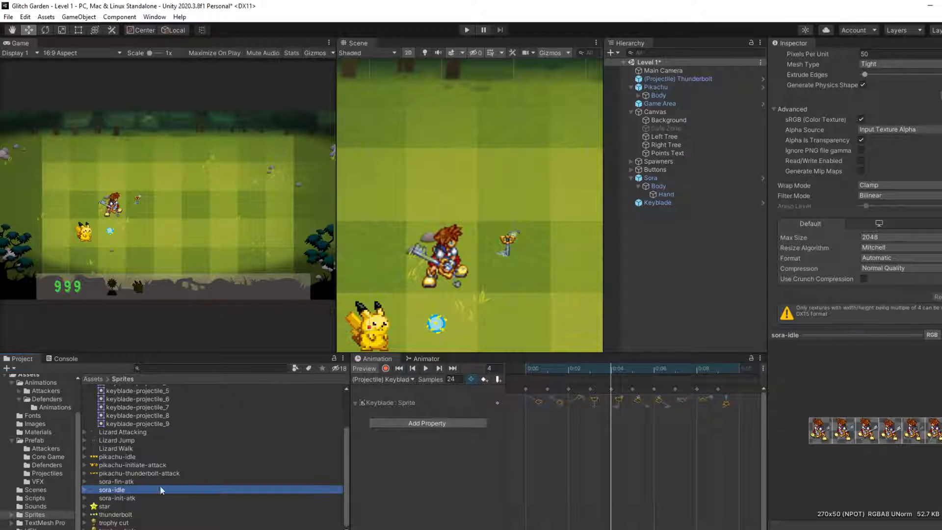
pyautogui.scroll(3, 863, 138)
pyautogui.click(881, 132)
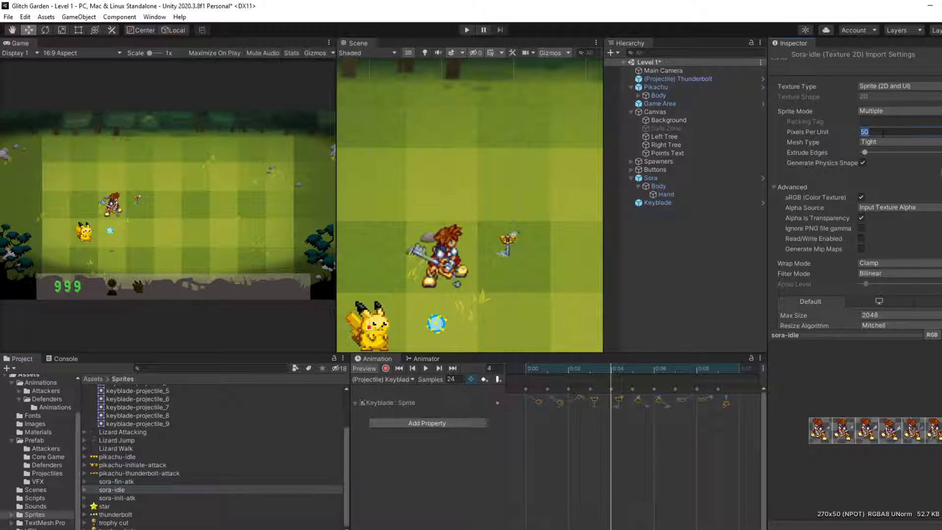
pyautogui.scroll(-3, 911, 166)
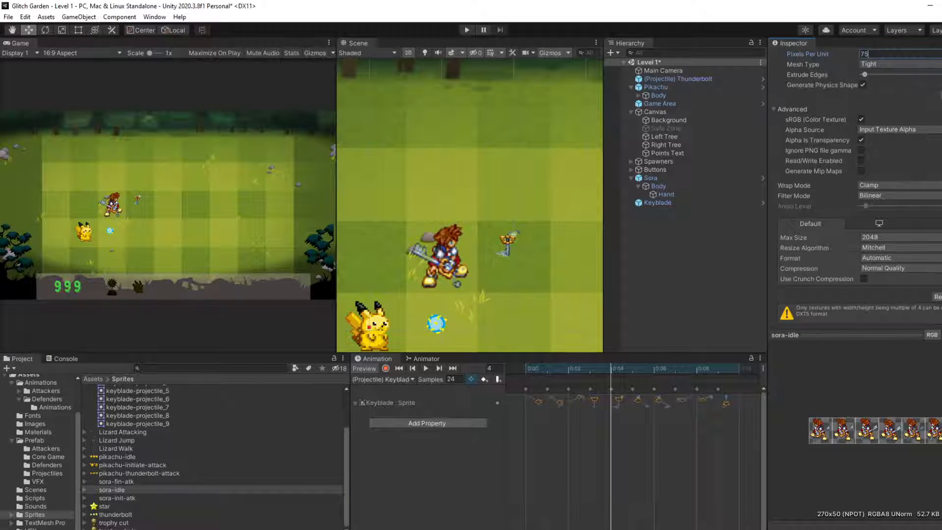
pyautogui.click(658, 186)
pyautogui.click(426, 369)
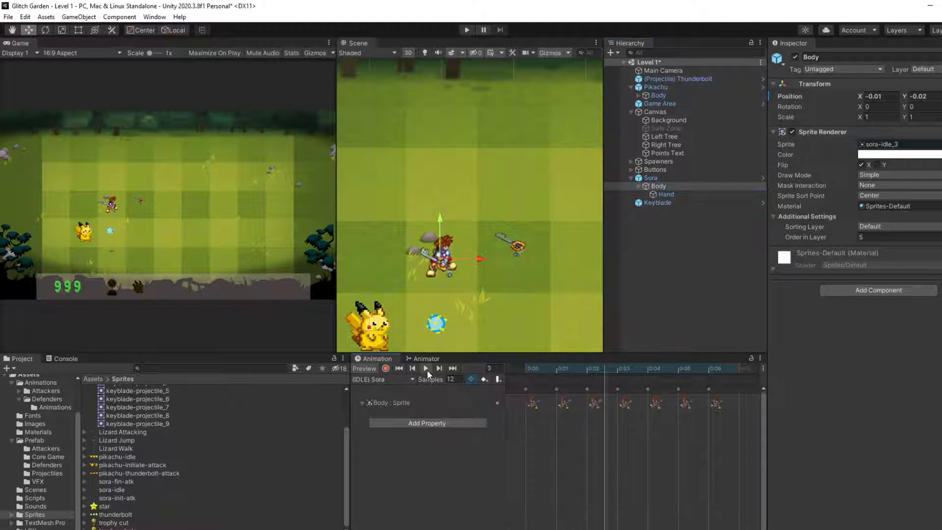
pyautogui.scroll(2, 134, 214)
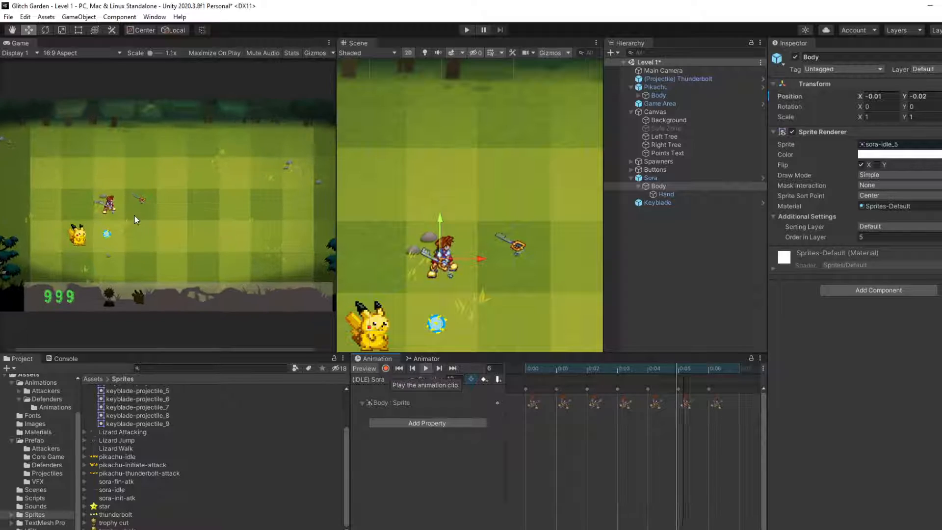
pyautogui.scroll(-2, 134, 214)
# Step: Enable Maximize On Play and playtest the level repeatedly to check Sora's size, attack animation and Keyblade projectile
pyautogui.click(225, 52)
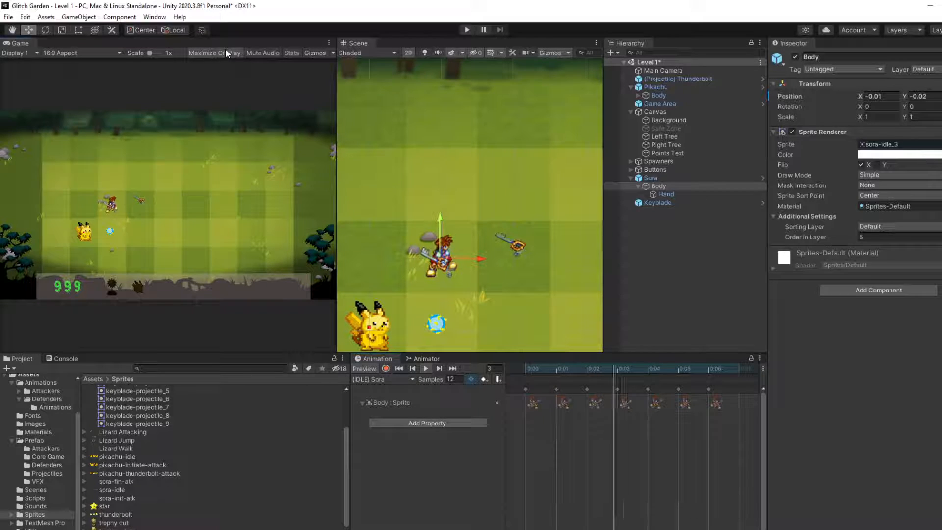
pyautogui.click(464, 29)
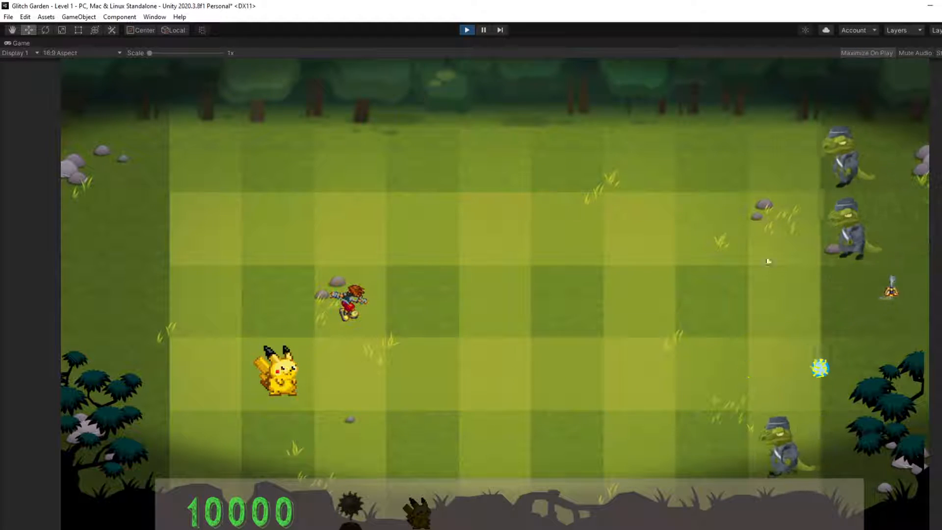
pyautogui.click(466, 30)
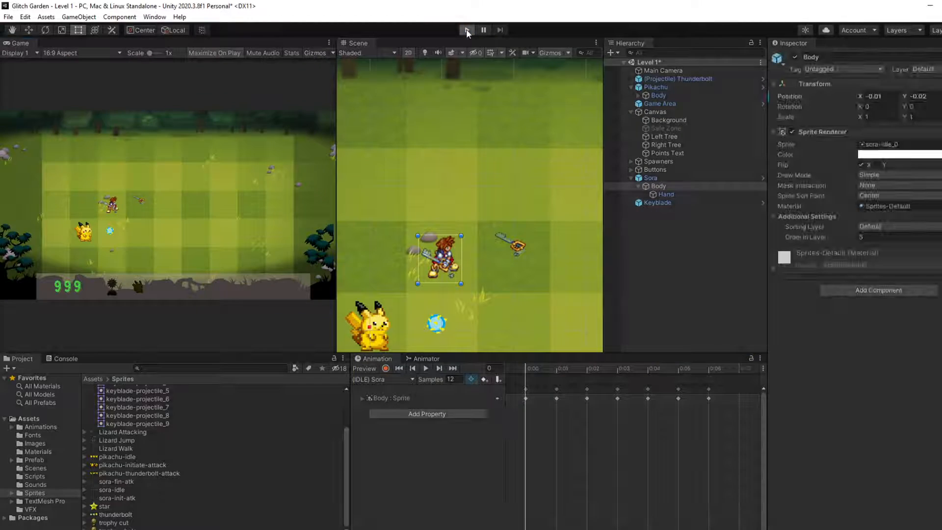
pyautogui.hotkey('ctrl', 'p')
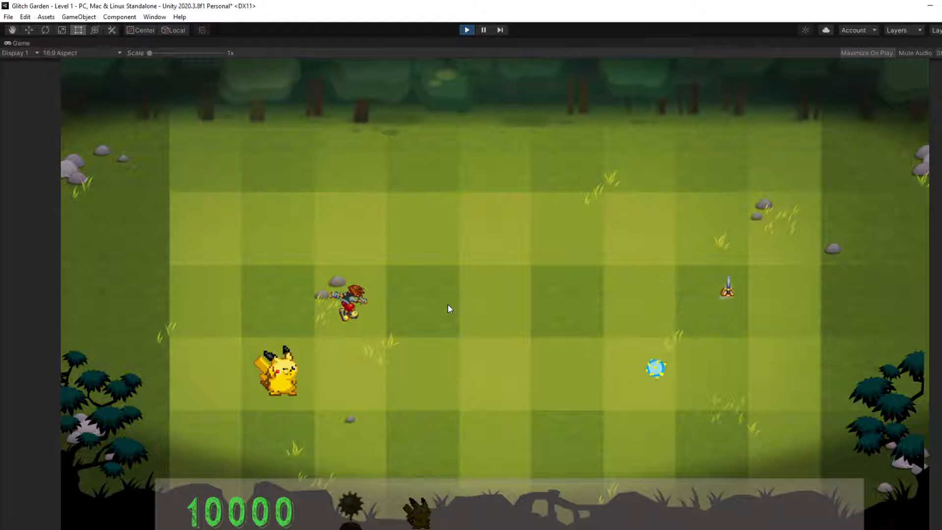
pyautogui.click(466, 30)
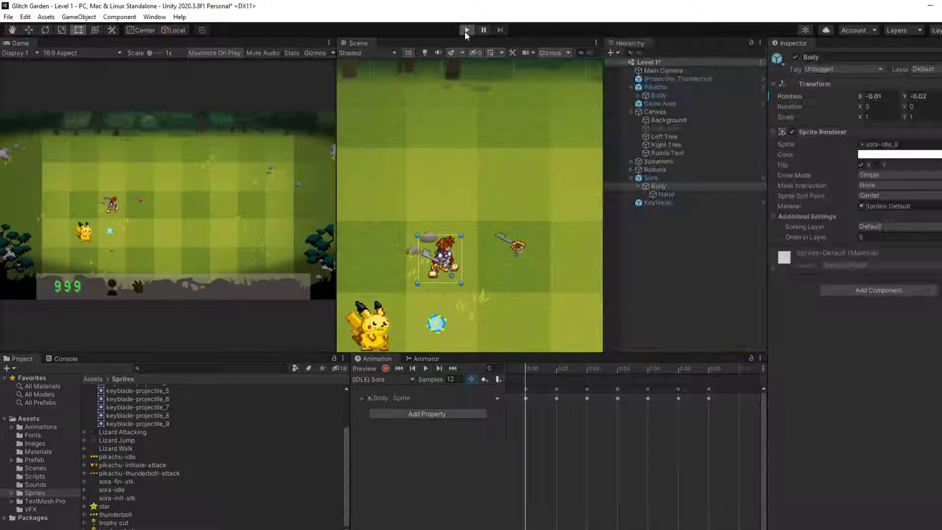
pyautogui.click(467, 30)
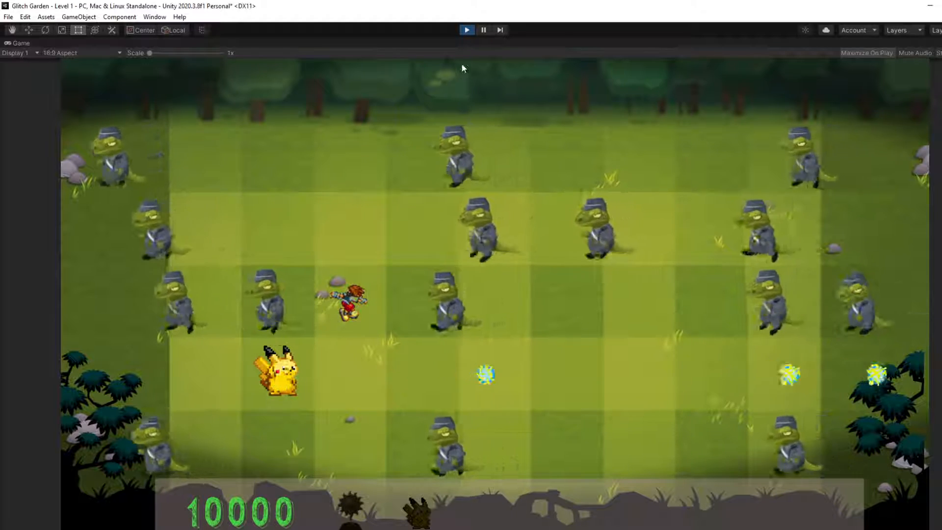
pyautogui.click(466, 30)
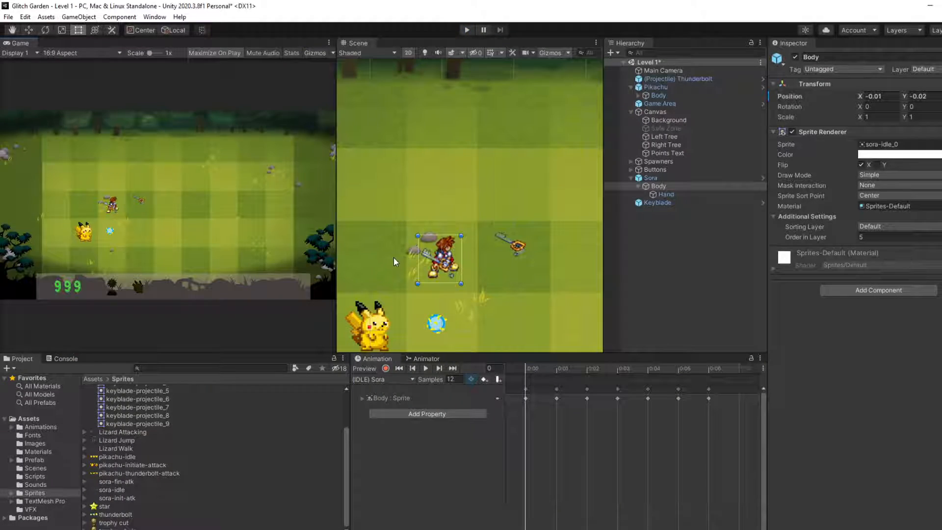